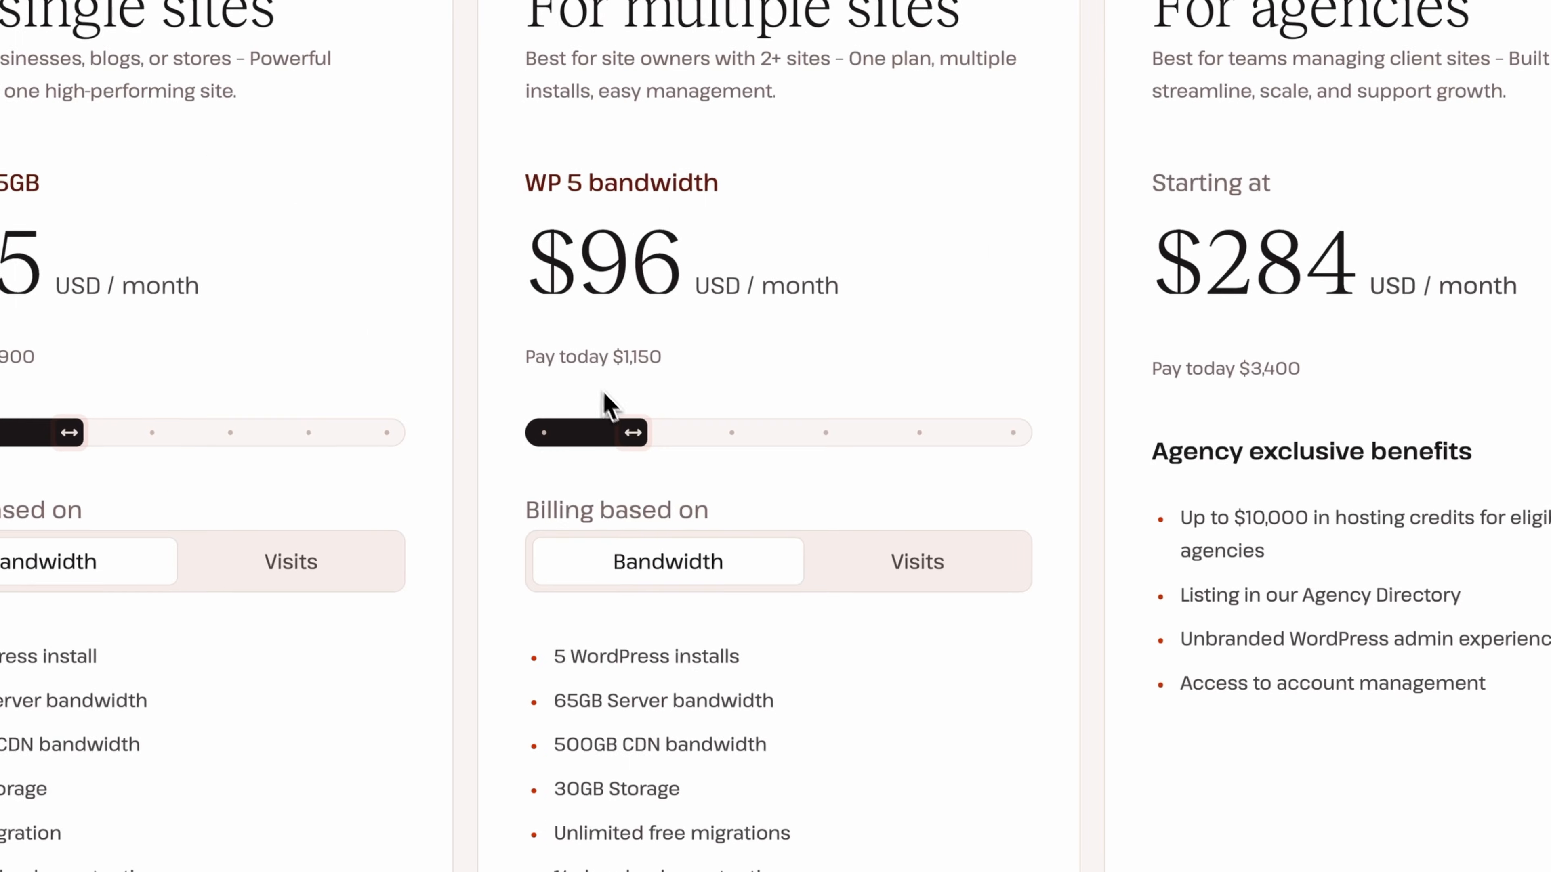
Step: Raise the multiple-sites hosting plan to a higher tier and enable Varnish in the application settings
{"action": "left_click_drag", "start_coordinate": [664, 437], "coordinate": [917, 451]}
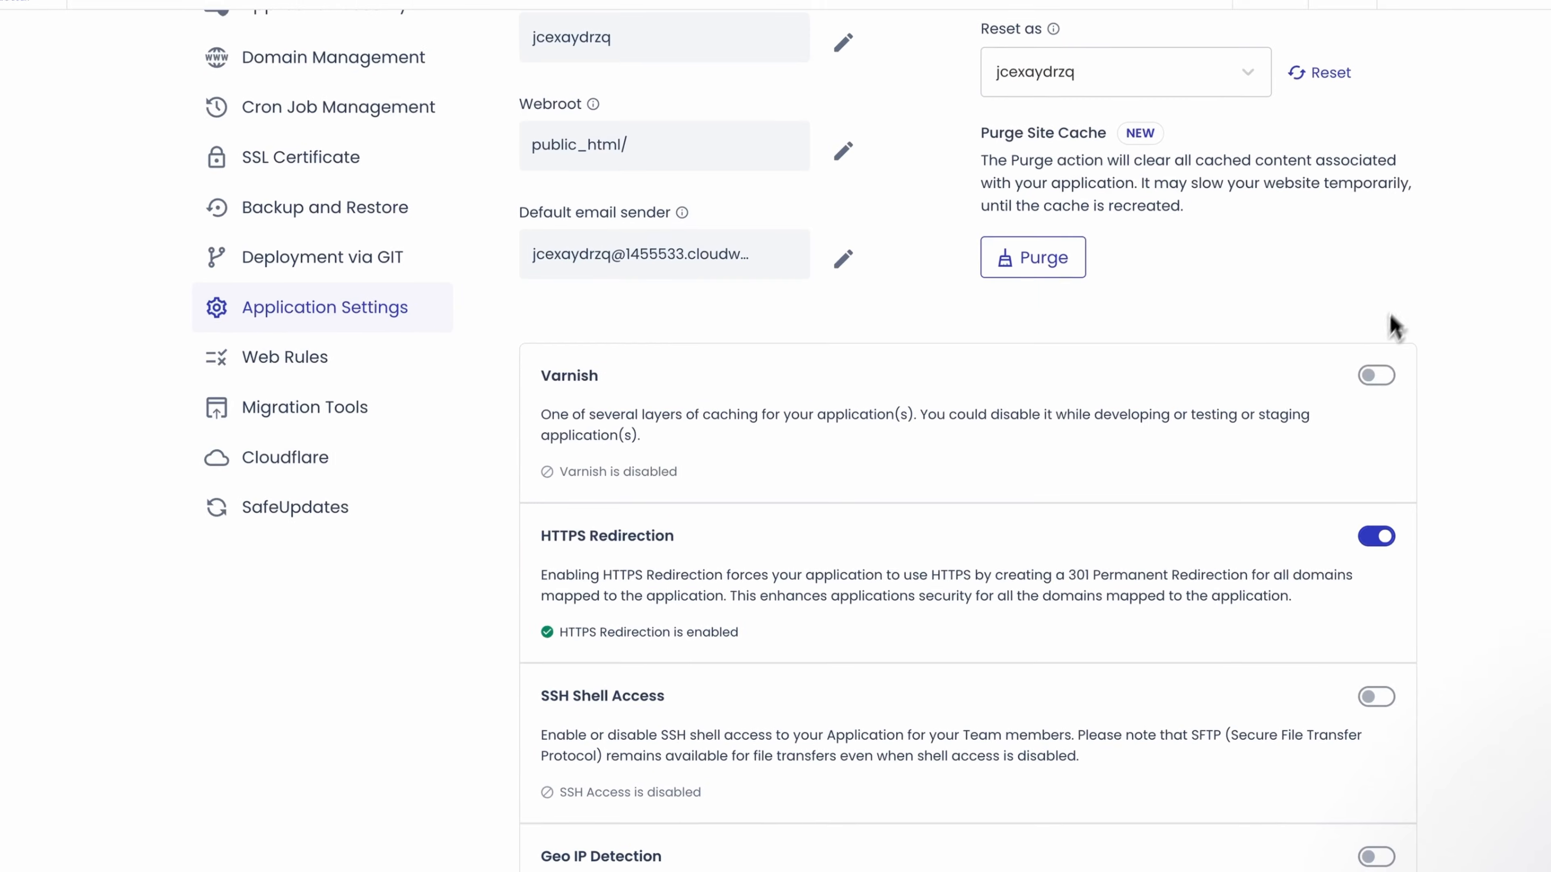
{"action": "left_click", "coordinate": [1376, 376]}
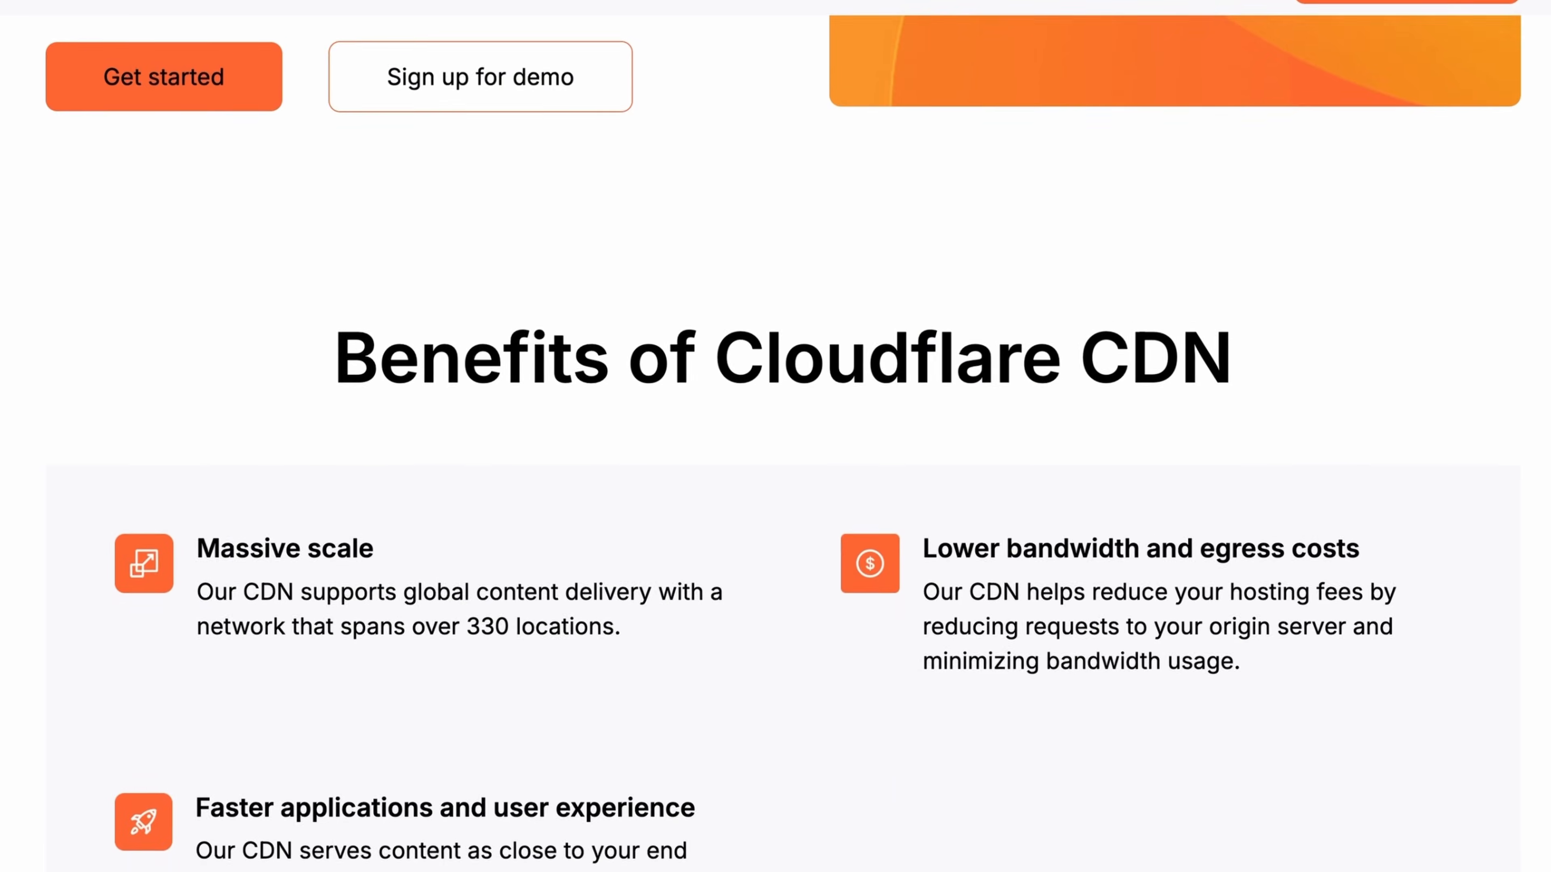
Step: Look through the Cloudflare CDN benefits and browse the WordPress performance and caching plugins
{"action": "scroll", "coordinate": [775, 436], "scroll_direction": "down", "scroll_amount": 10}
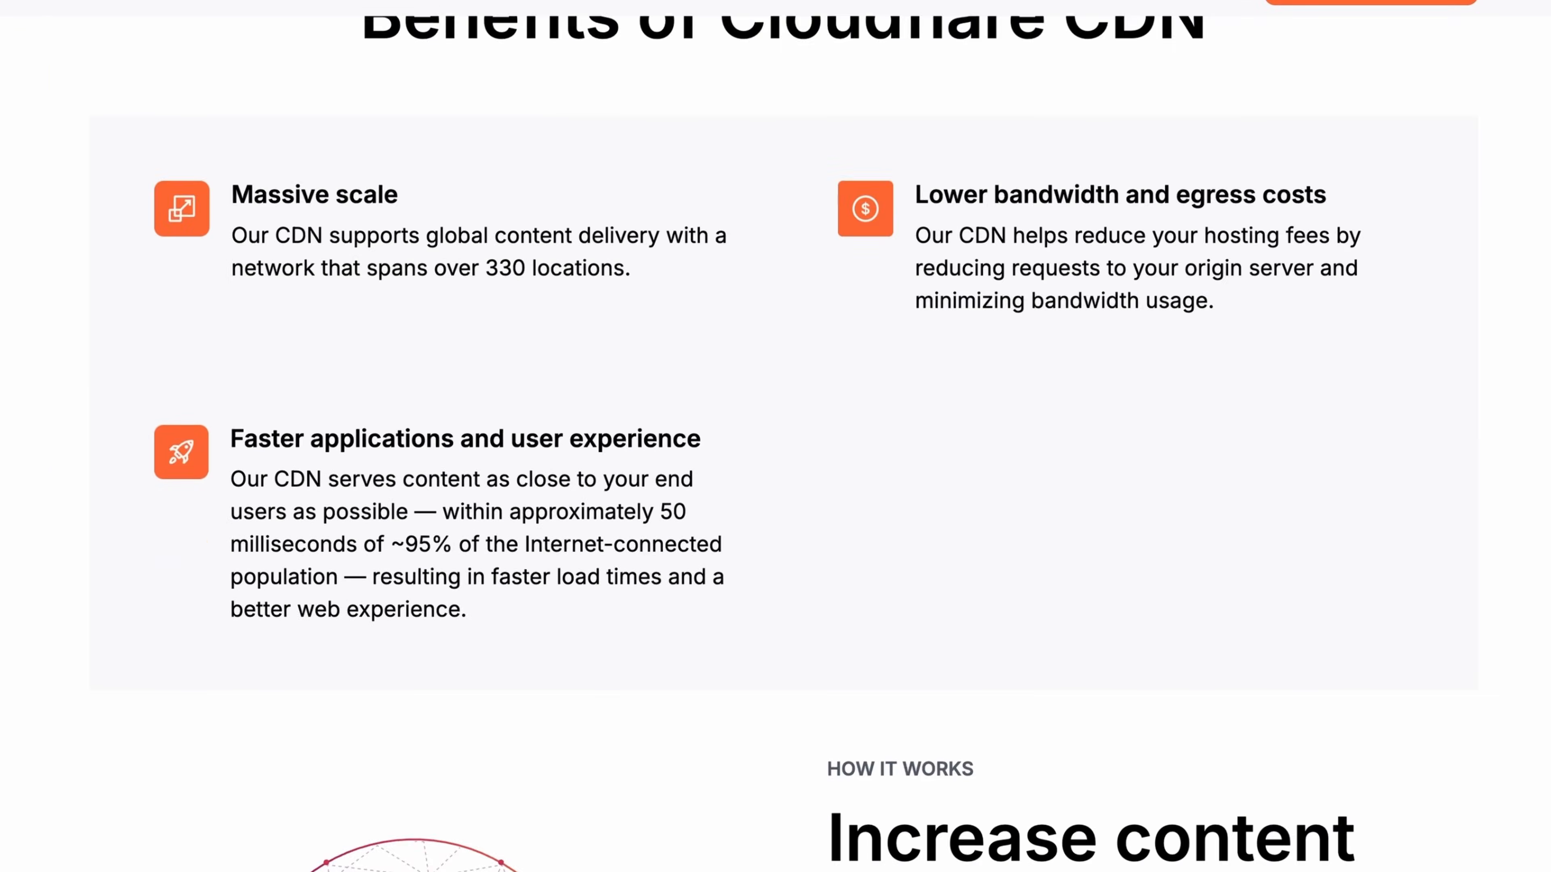
{"action": "scroll", "coordinate": [775, 437], "scroll_direction": "down", "scroll_amount": 5}
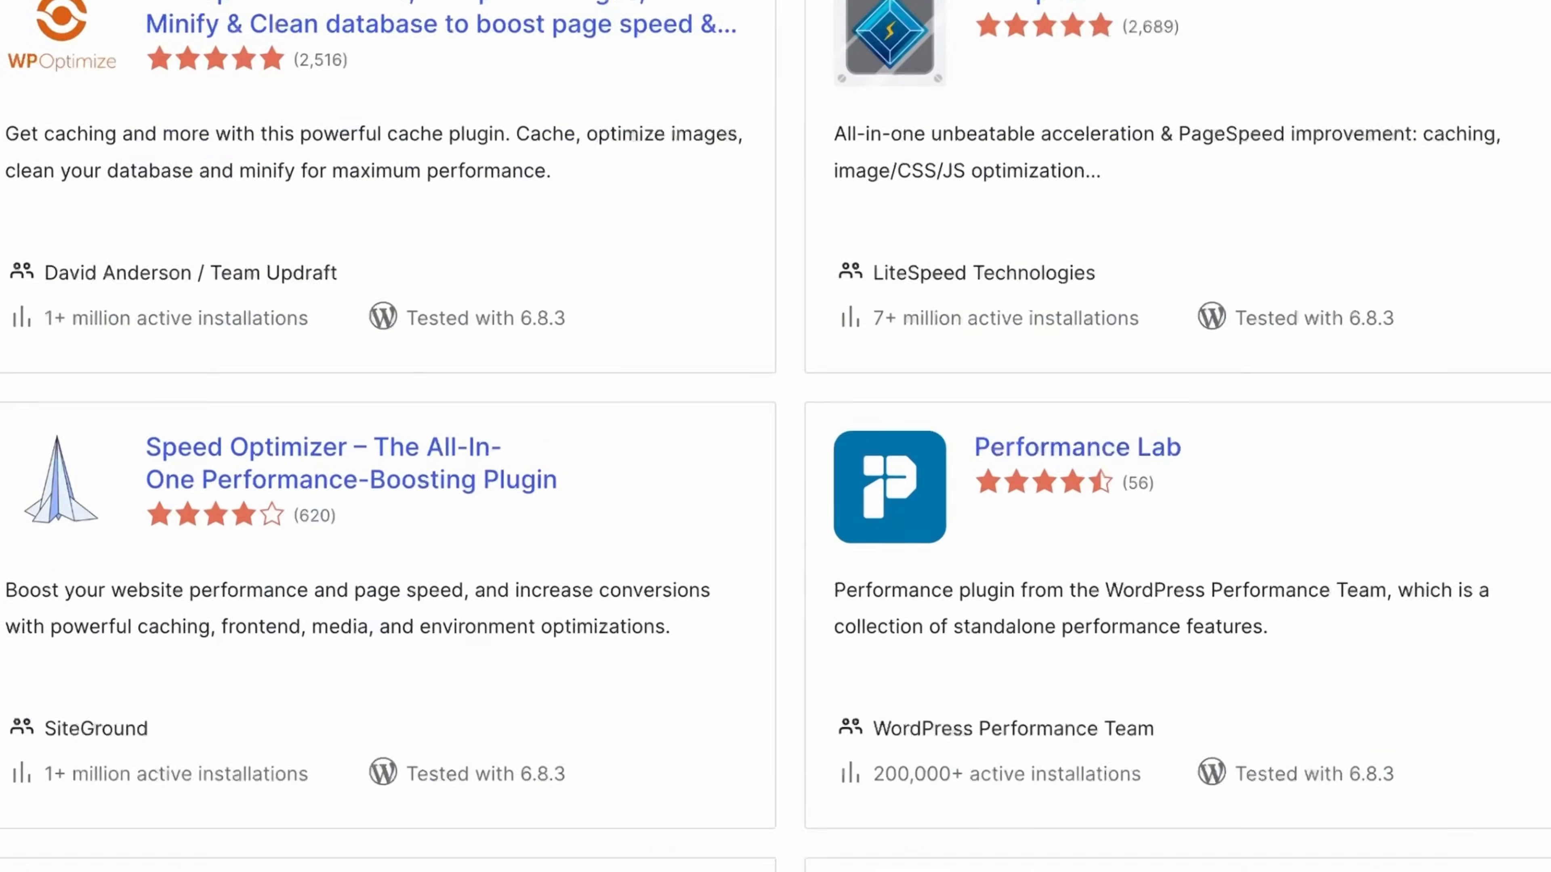
{"action": "scroll", "coordinate": [776, 436], "scroll_direction": "down", "scroll_amount": 5}
{"action": "scroll", "coordinate": [775, 436], "scroll_direction": "down", "scroll_amount": 10}
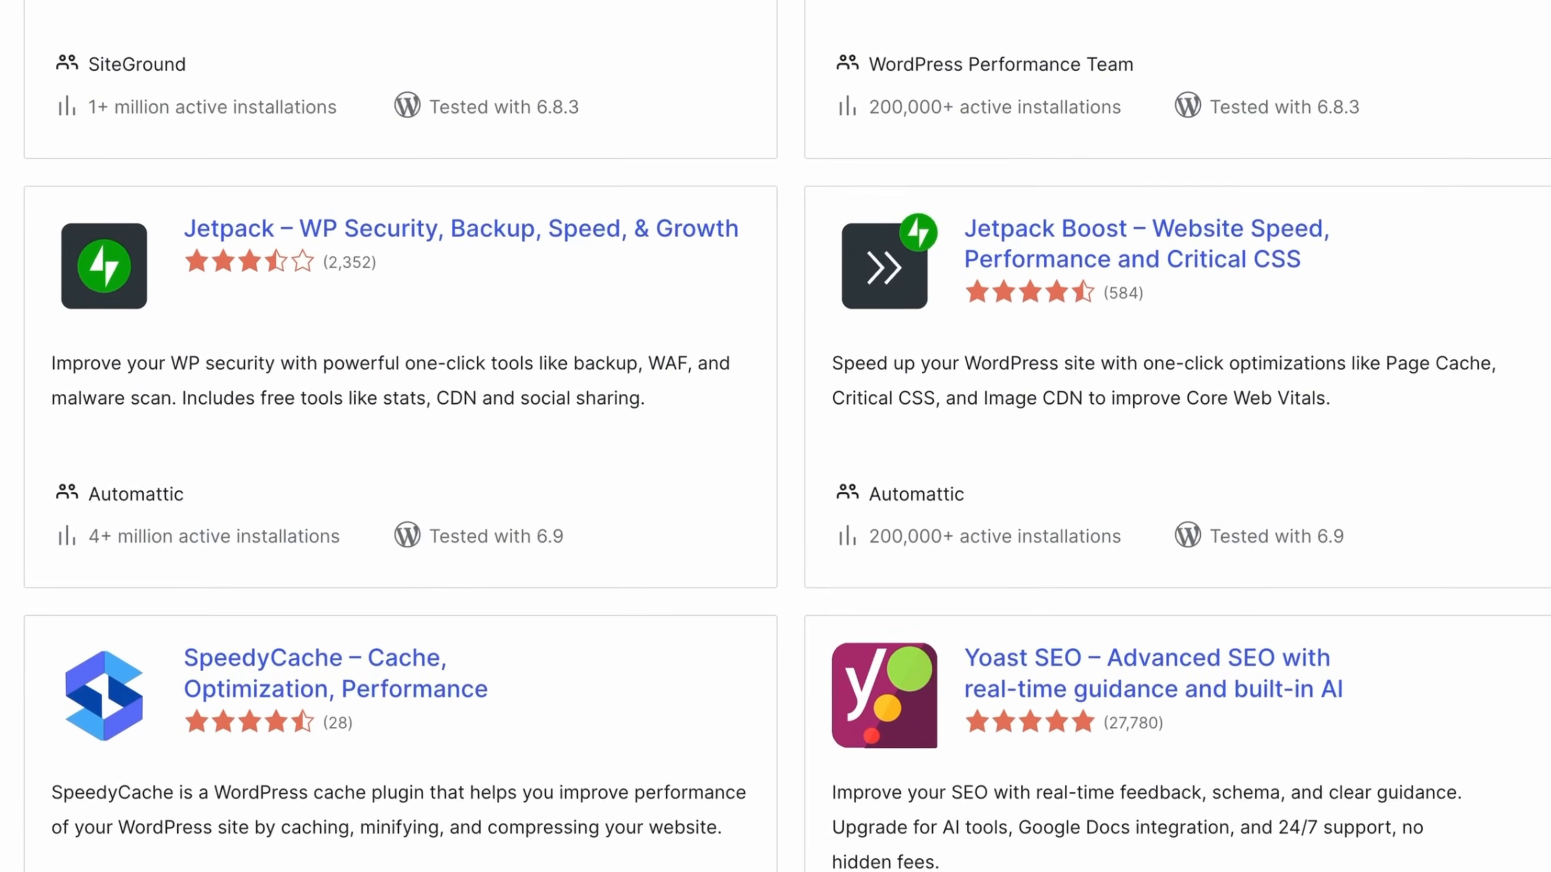
{"action": "scroll", "coordinate": [776, 437], "scroll_direction": "down", "scroll_amount": 8}
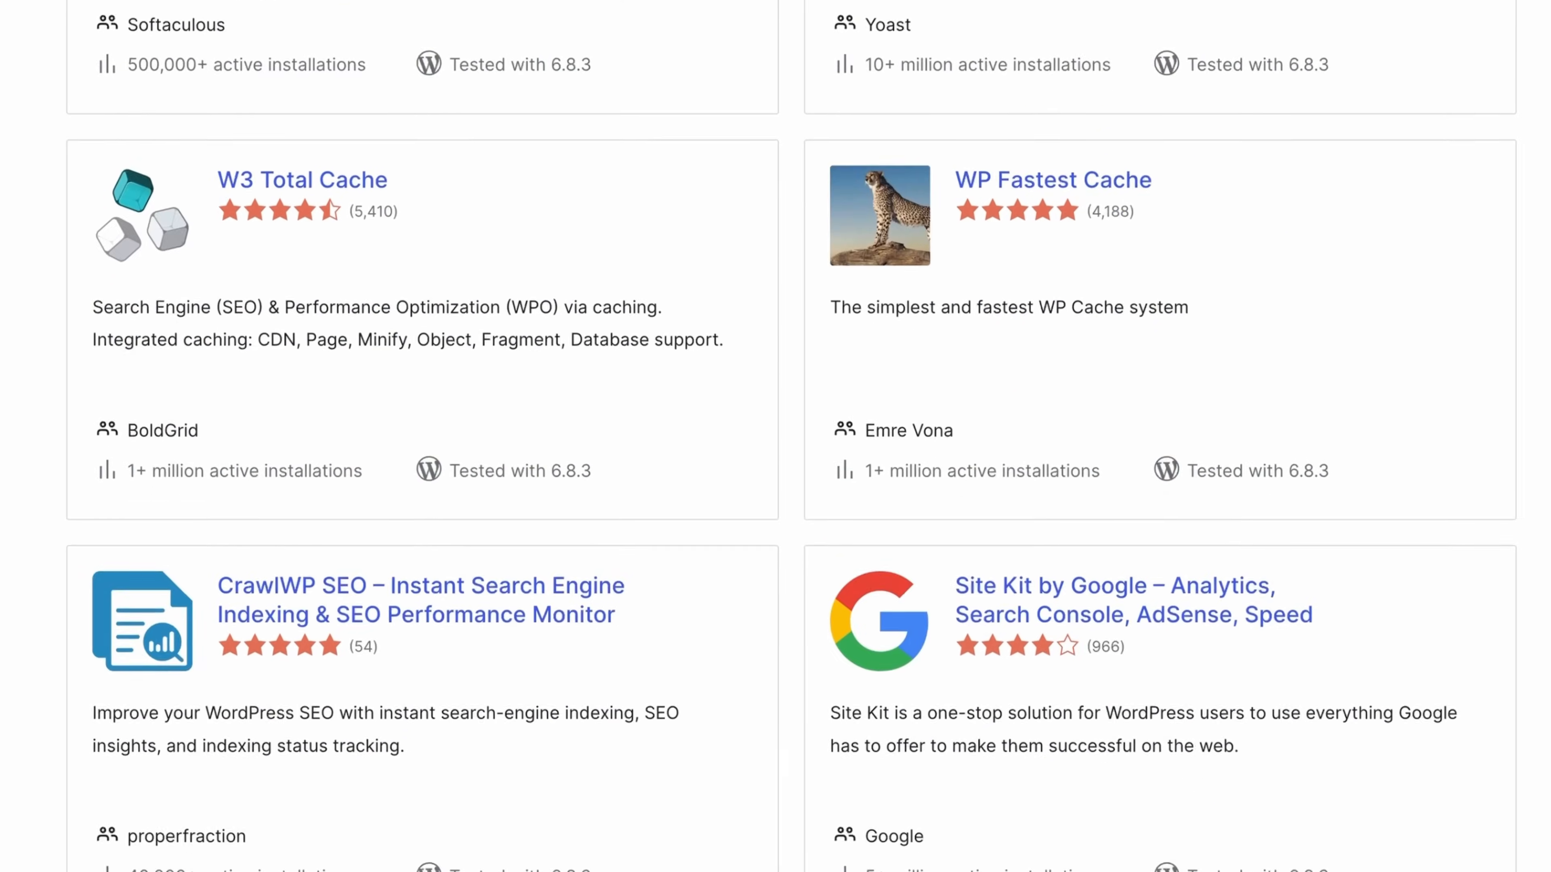
{"action": "scroll", "coordinate": [776, 436], "scroll_direction": "down", "scroll_amount": 8}
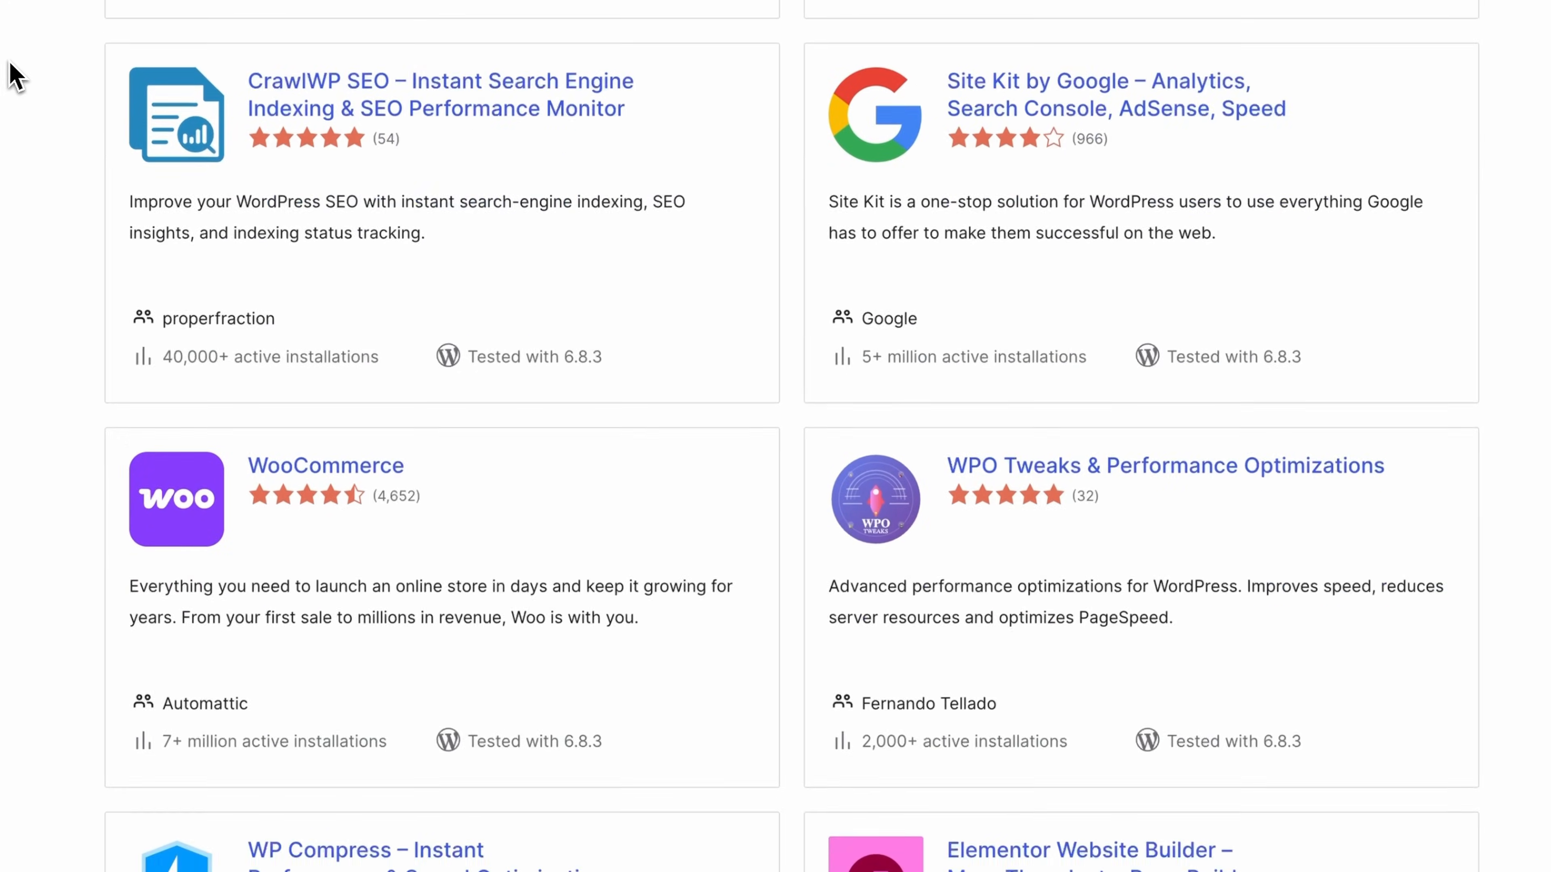
{"action": "scroll", "coordinate": [34, 82], "scroll_direction": "down", "scroll_amount": 5}
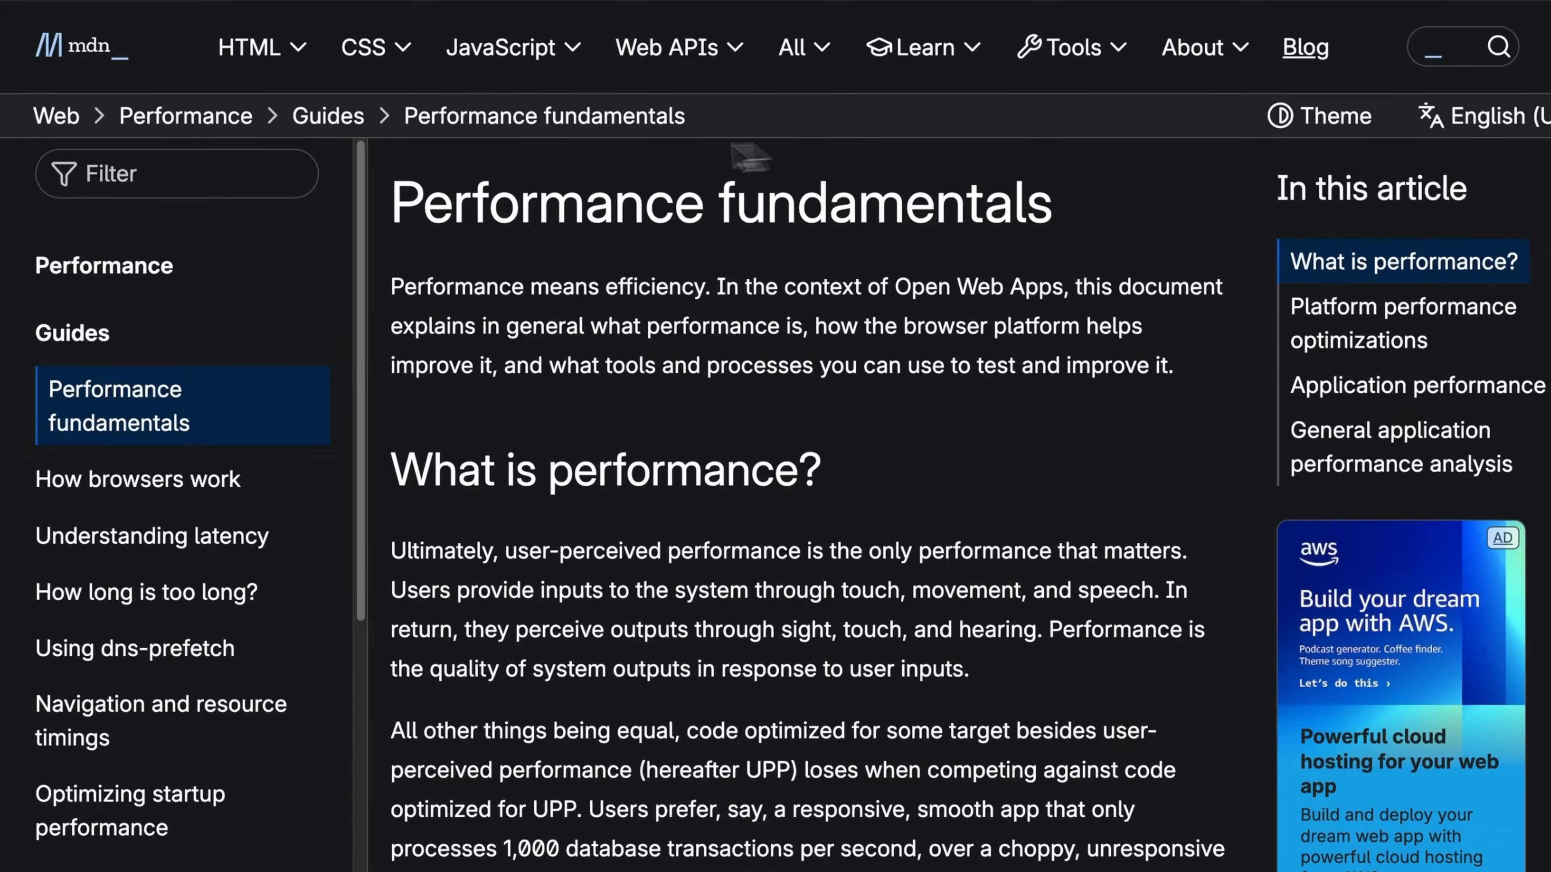
Step: Highlight the MDN article's "Performance fundamentals" heading and the first line under "What is performance?"
{"action": "left_click_drag", "start_coordinate": [391, 199], "coordinate": [1064, 233]}
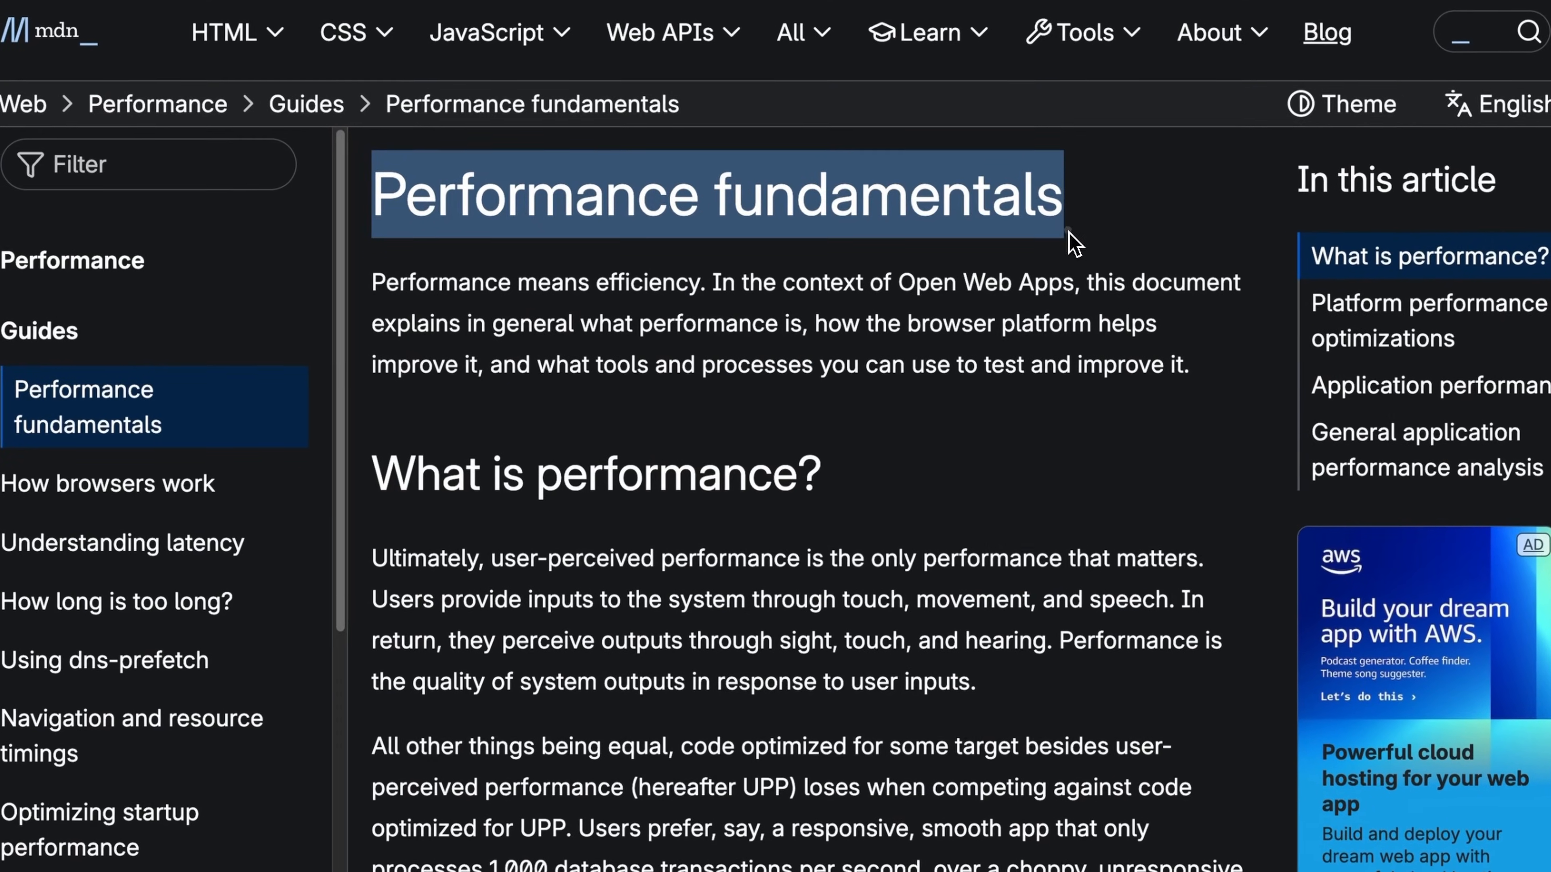
{"action": "left_click", "coordinate": [1064, 235]}
{"action": "scroll", "coordinate": [1064, 235], "scroll_direction": "down", "scroll_amount": 5}
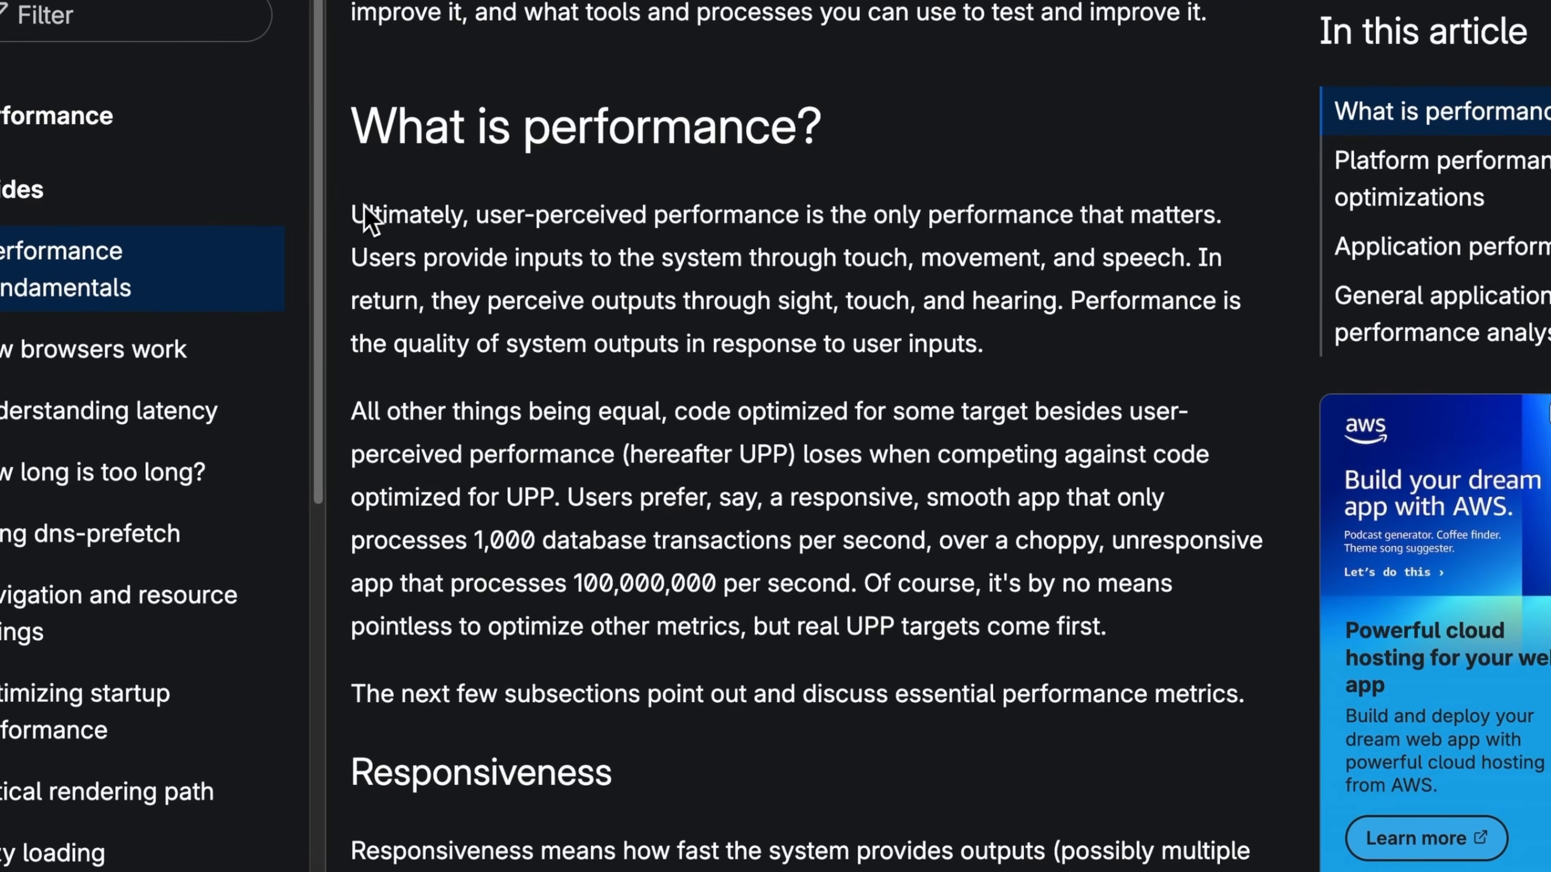
{"action": "left_click_drag", "start_coordinate": [361, 223], "coordinate": [1293, 226]}
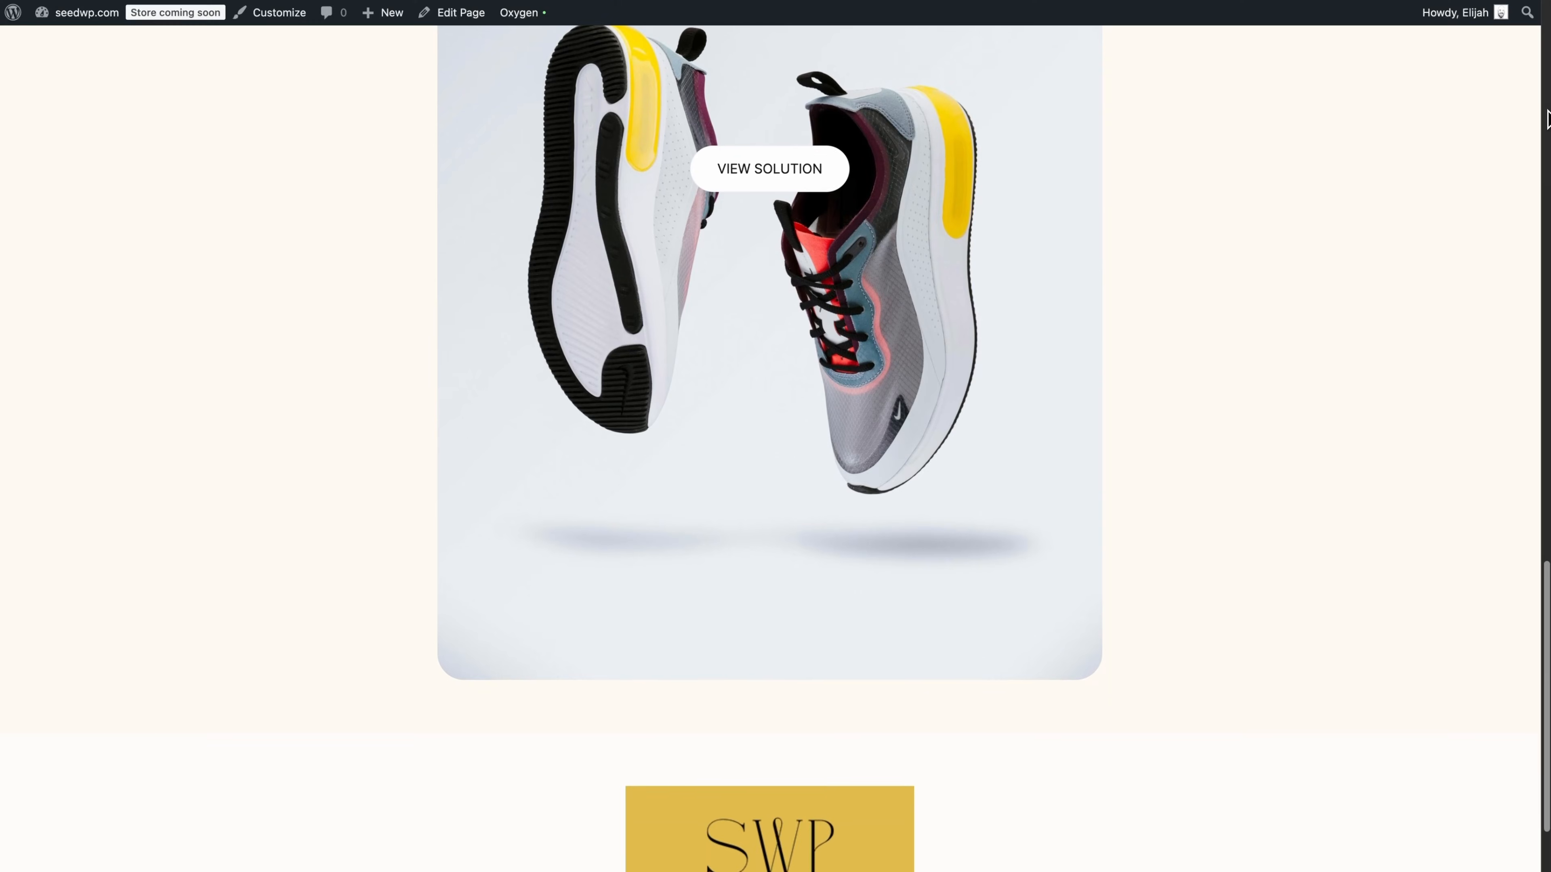
Step: Review the SWP home page from the shoe image back up to the hero section
{"action": "scroll", "coordinate": [1547, 119], "scroll_direction": "up", "scroll_amount": 5}
{"action": "scroll", "coordinate": [1548, 119], "scroll_direction": "up", "scroll_amount": 12}
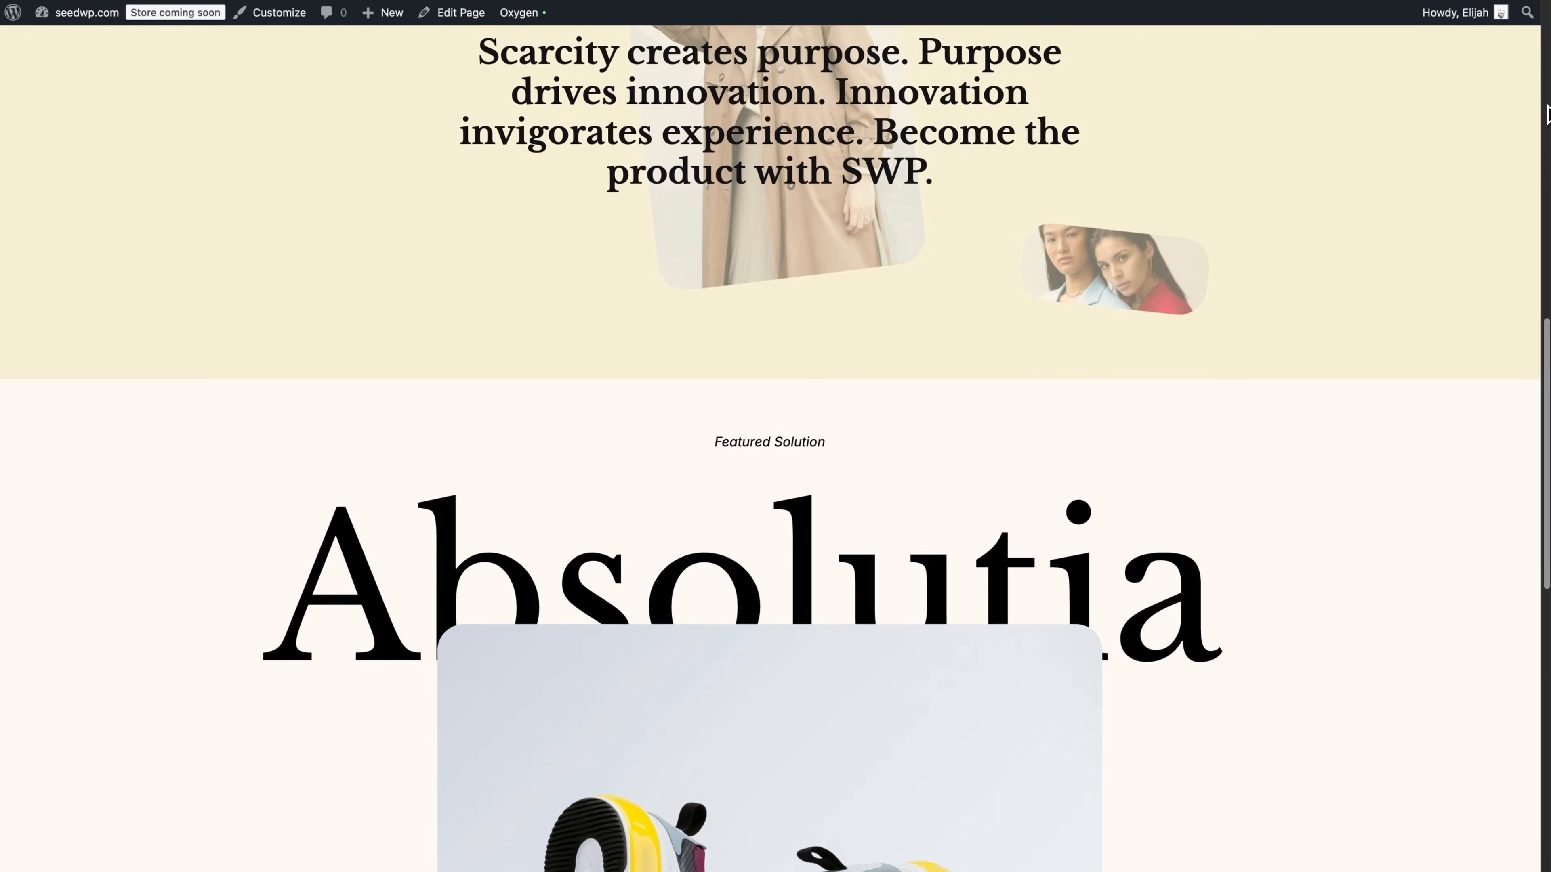
{"action": "scroll", "coordinate": [1548, 115], "scroll_direction": "up", "scroll_amount": 10}
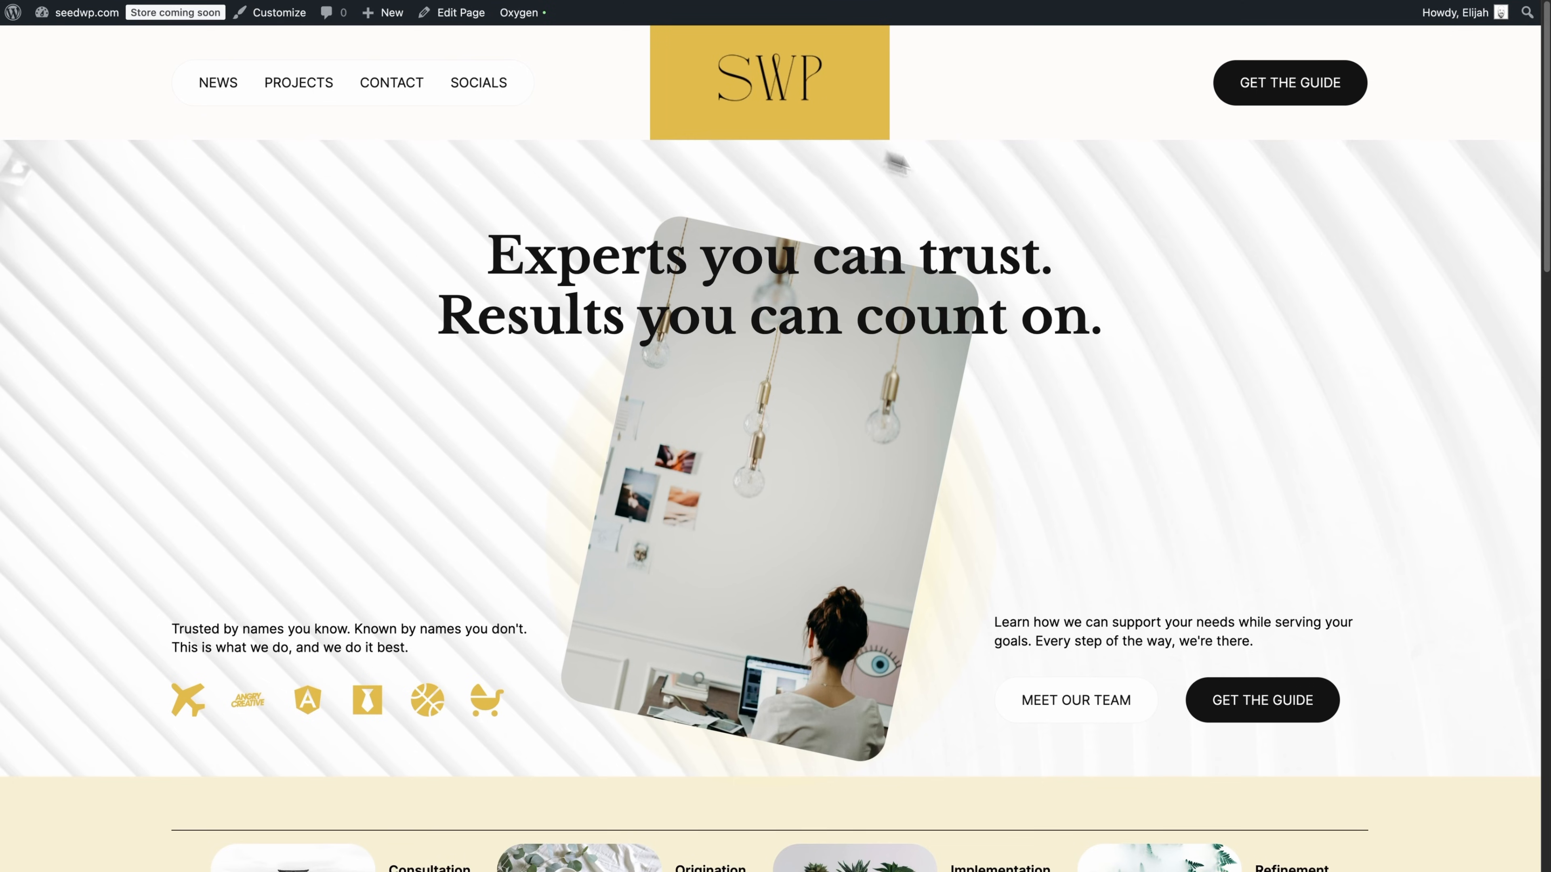
Step: Inspect the home page and show its network activity in a resized developer tools area
{"action": "right_click", "coordinate": [1180, 238]}
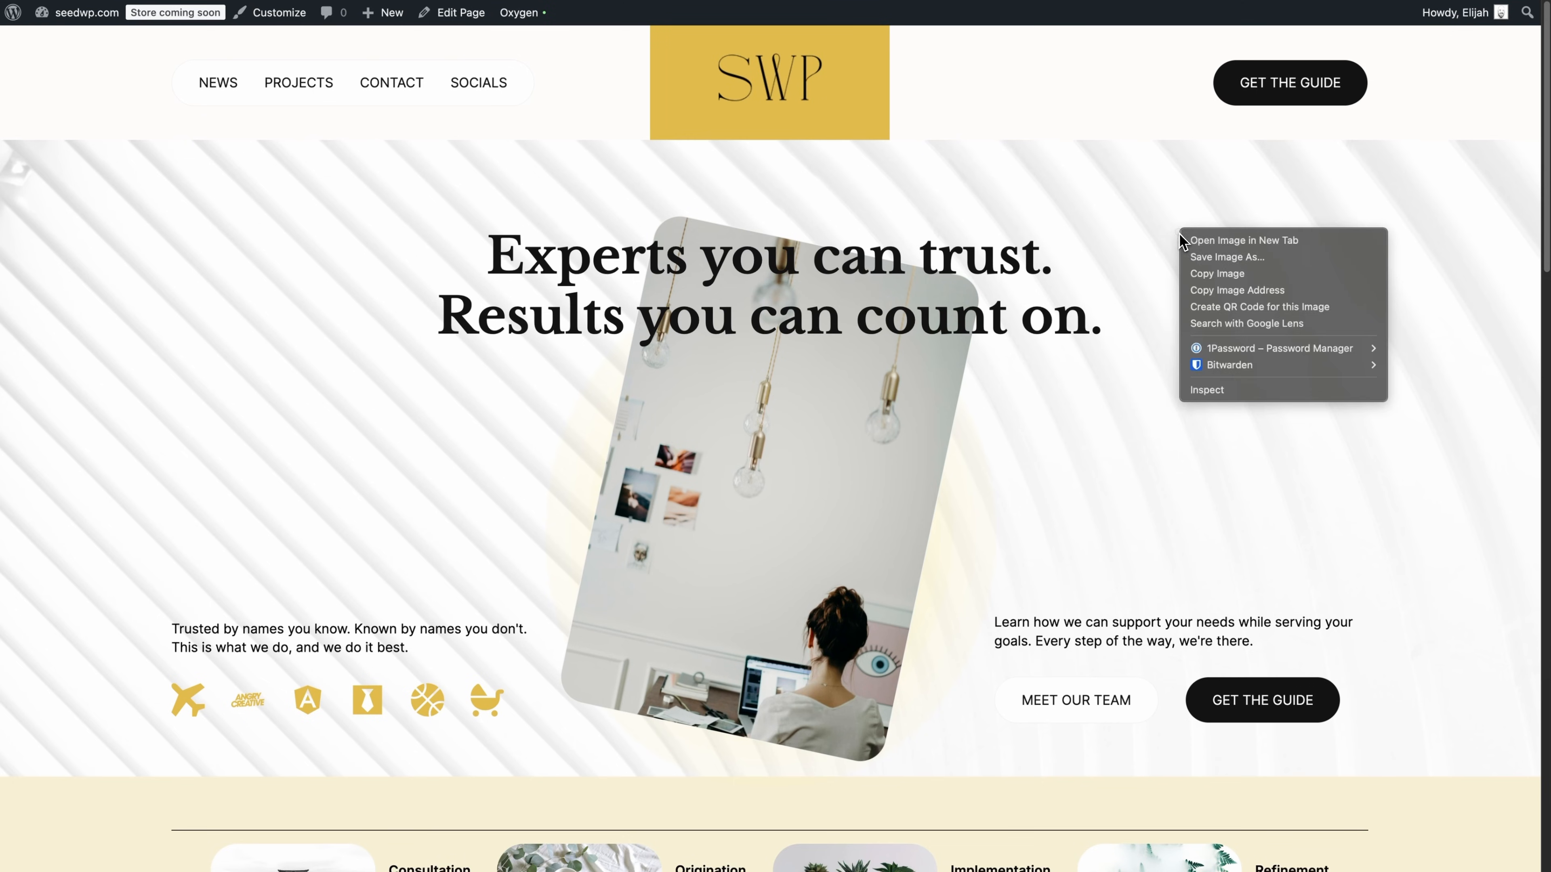
{"action": "left_click", "coordinate": [1234, 394]}
{"action": "left_click_drag", "start_coordinate": [903, 733], "coordinate": [934, 557]}
{"action": "left_click", "coordinate": [261, 567]}
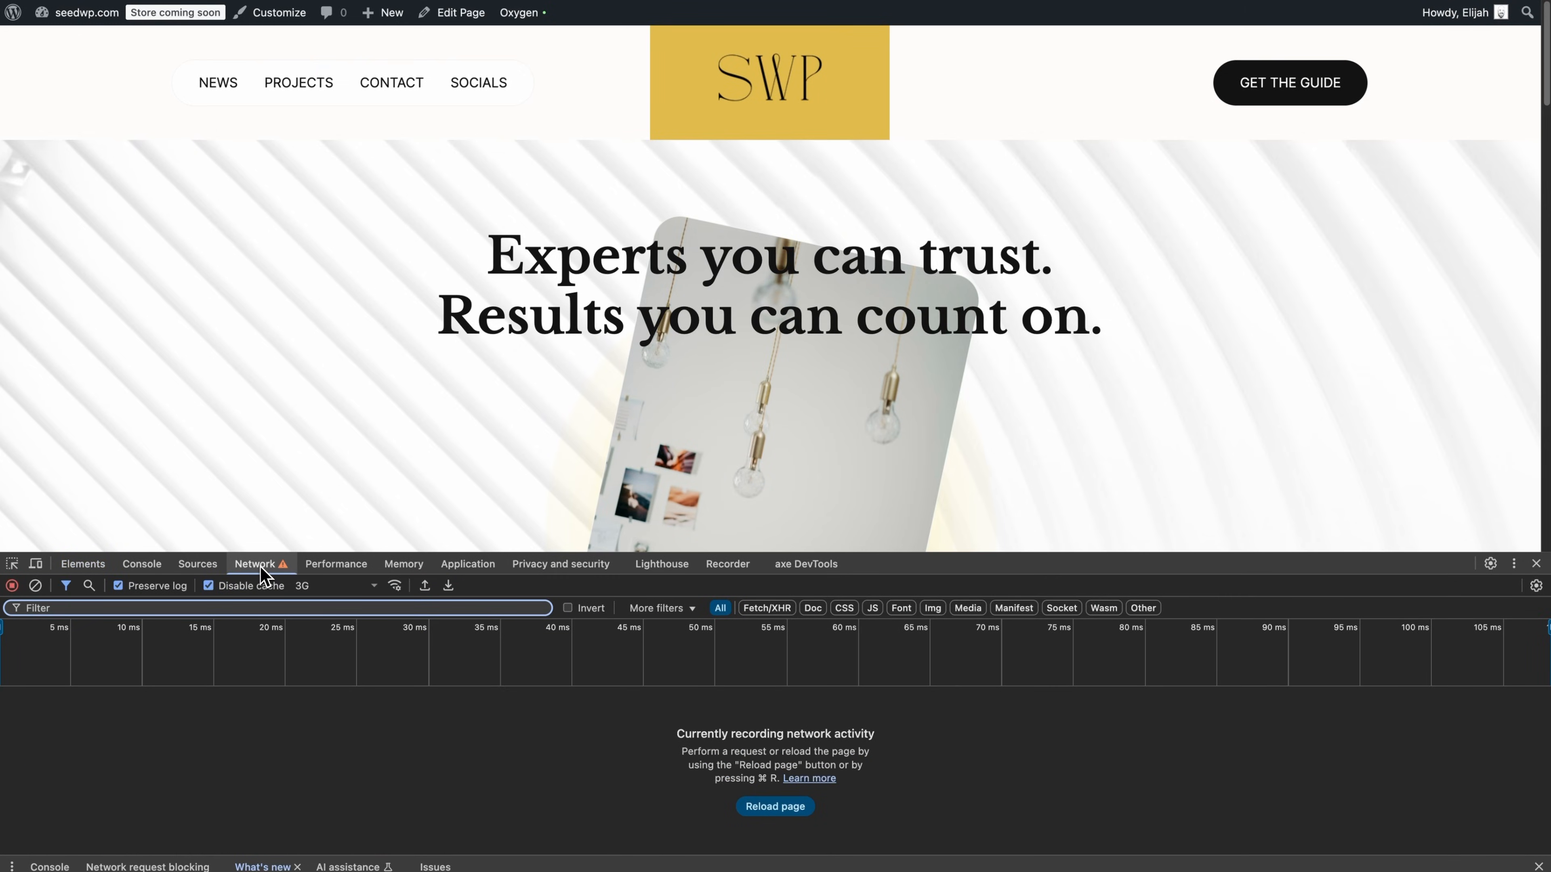
Step: Set network throttling to Slow 4G and shrink the developer tools so the whole hero section shows
{"action": "left_click", "coordinate": [315, 585]}
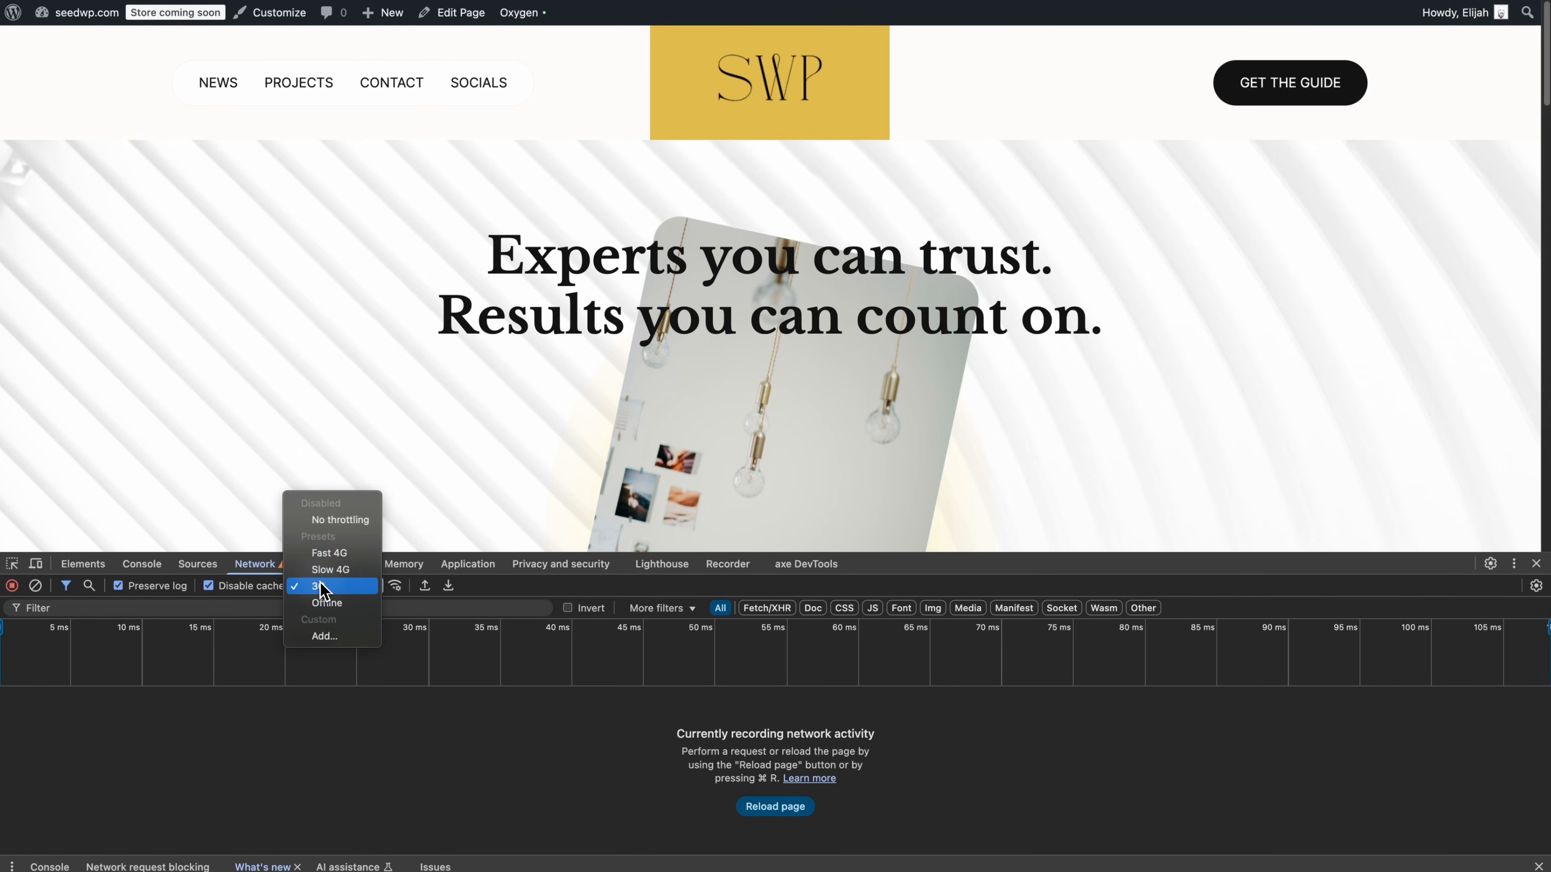
{"action": "left_click", "coordinate": [340, 519]}
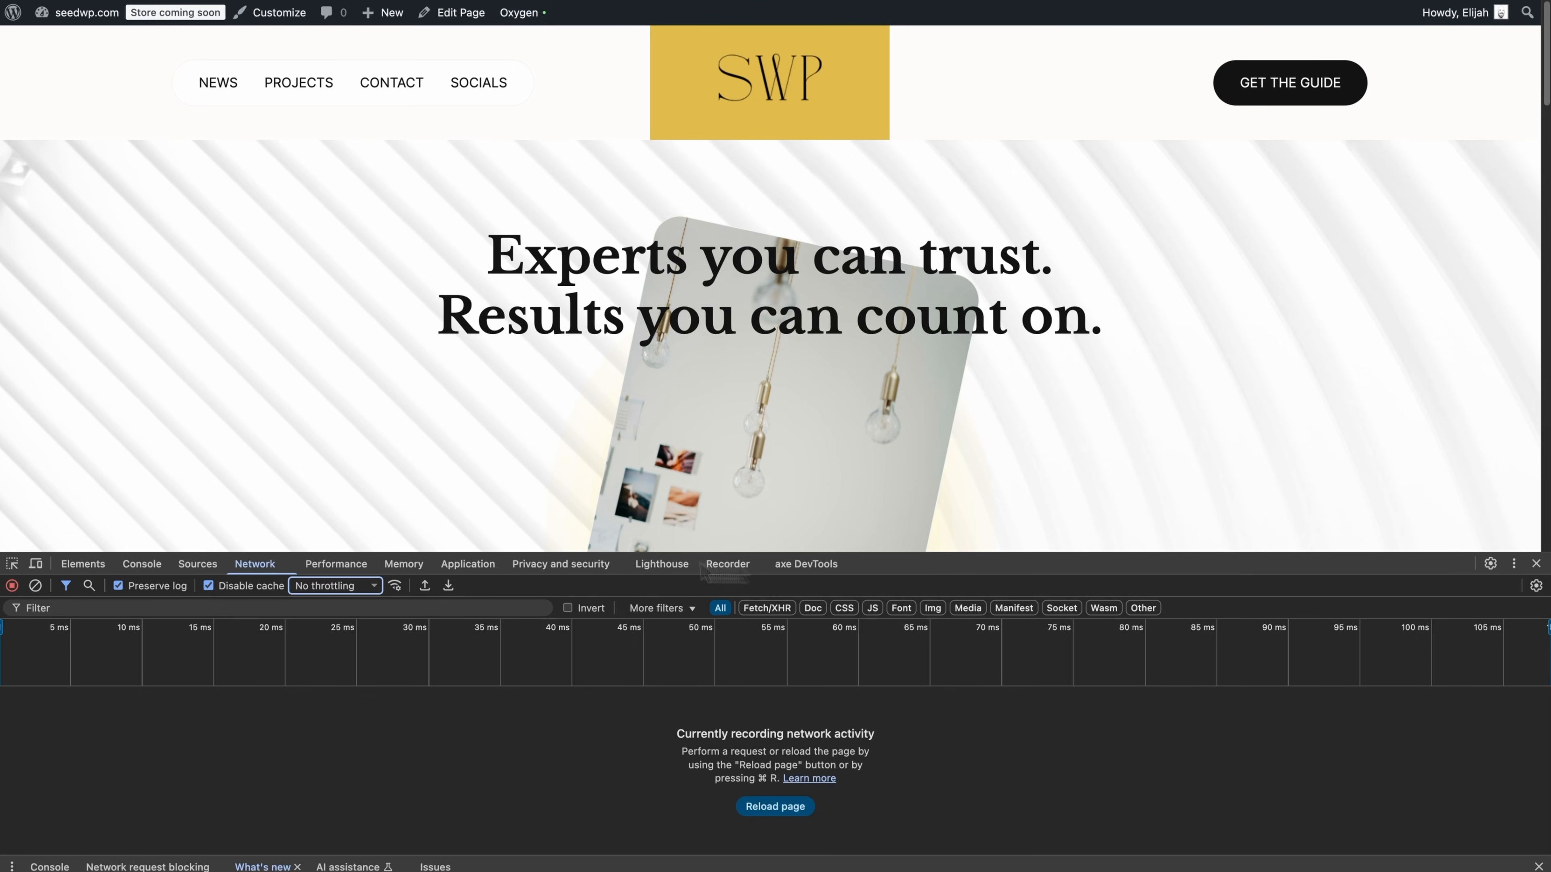
{"action": "left_click", "coordinate": [365, 588]}
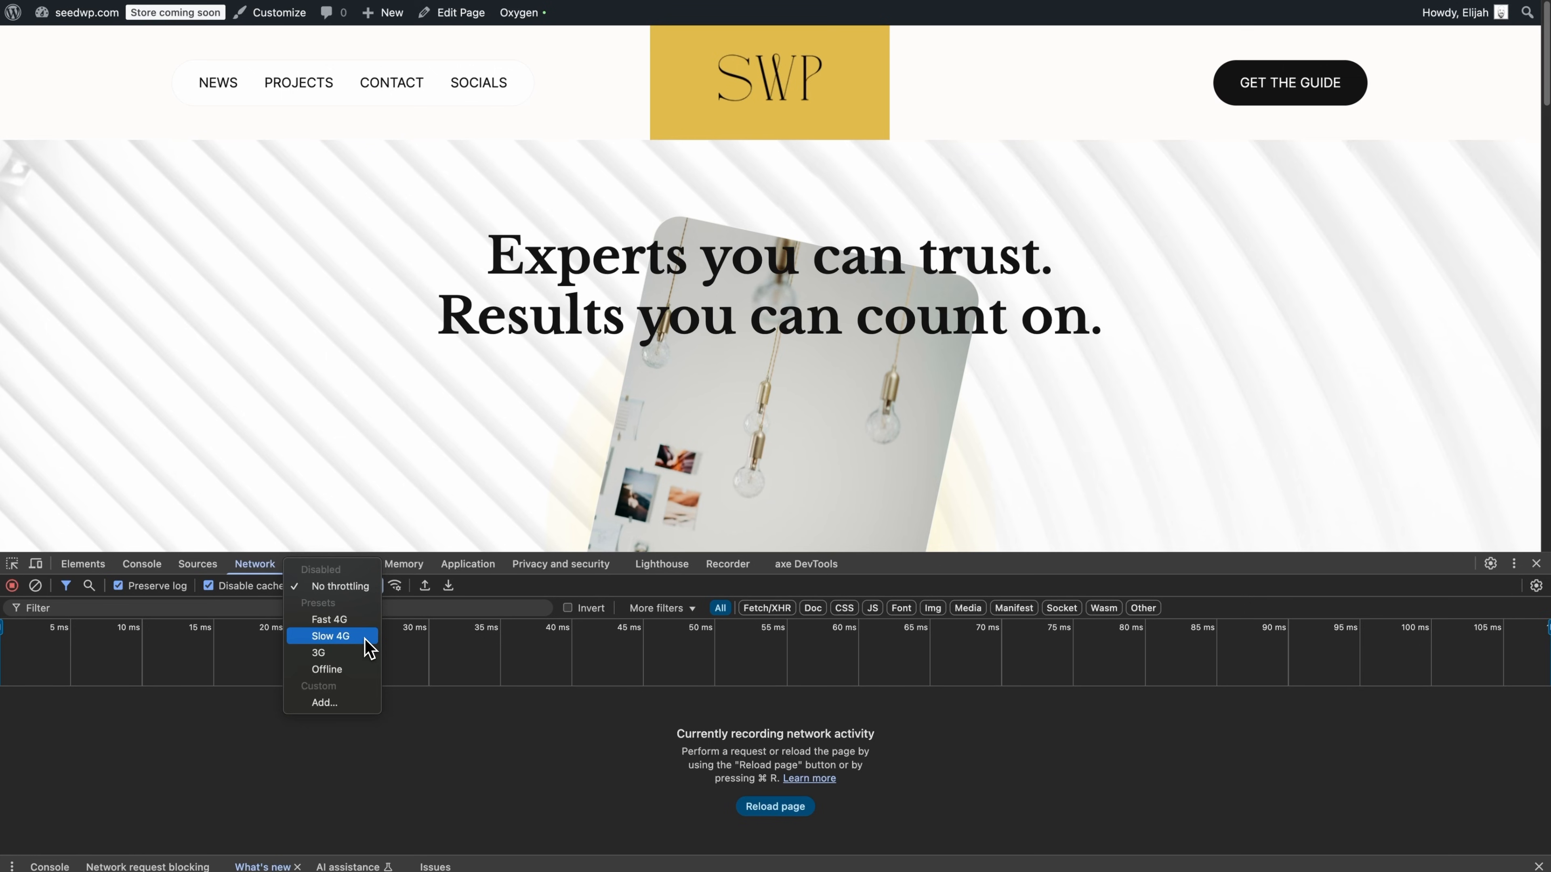
{"action": "left_click", "coordinate": [365, 639]}
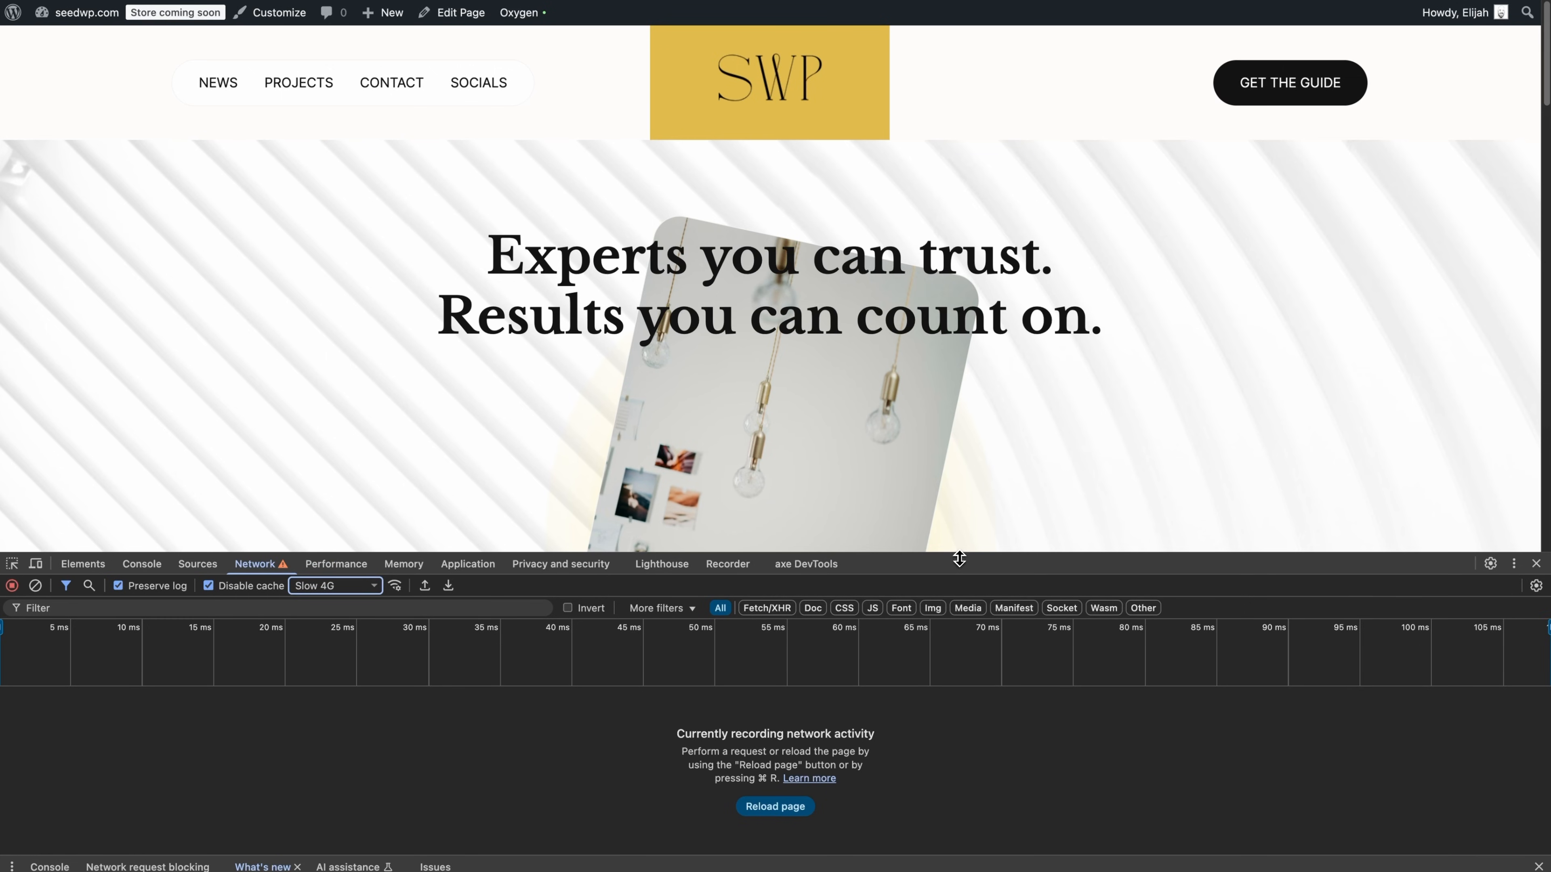
{"action": "left_click_drag", "start_coordinate": [959, 559], "coordinate": [922, 831]}
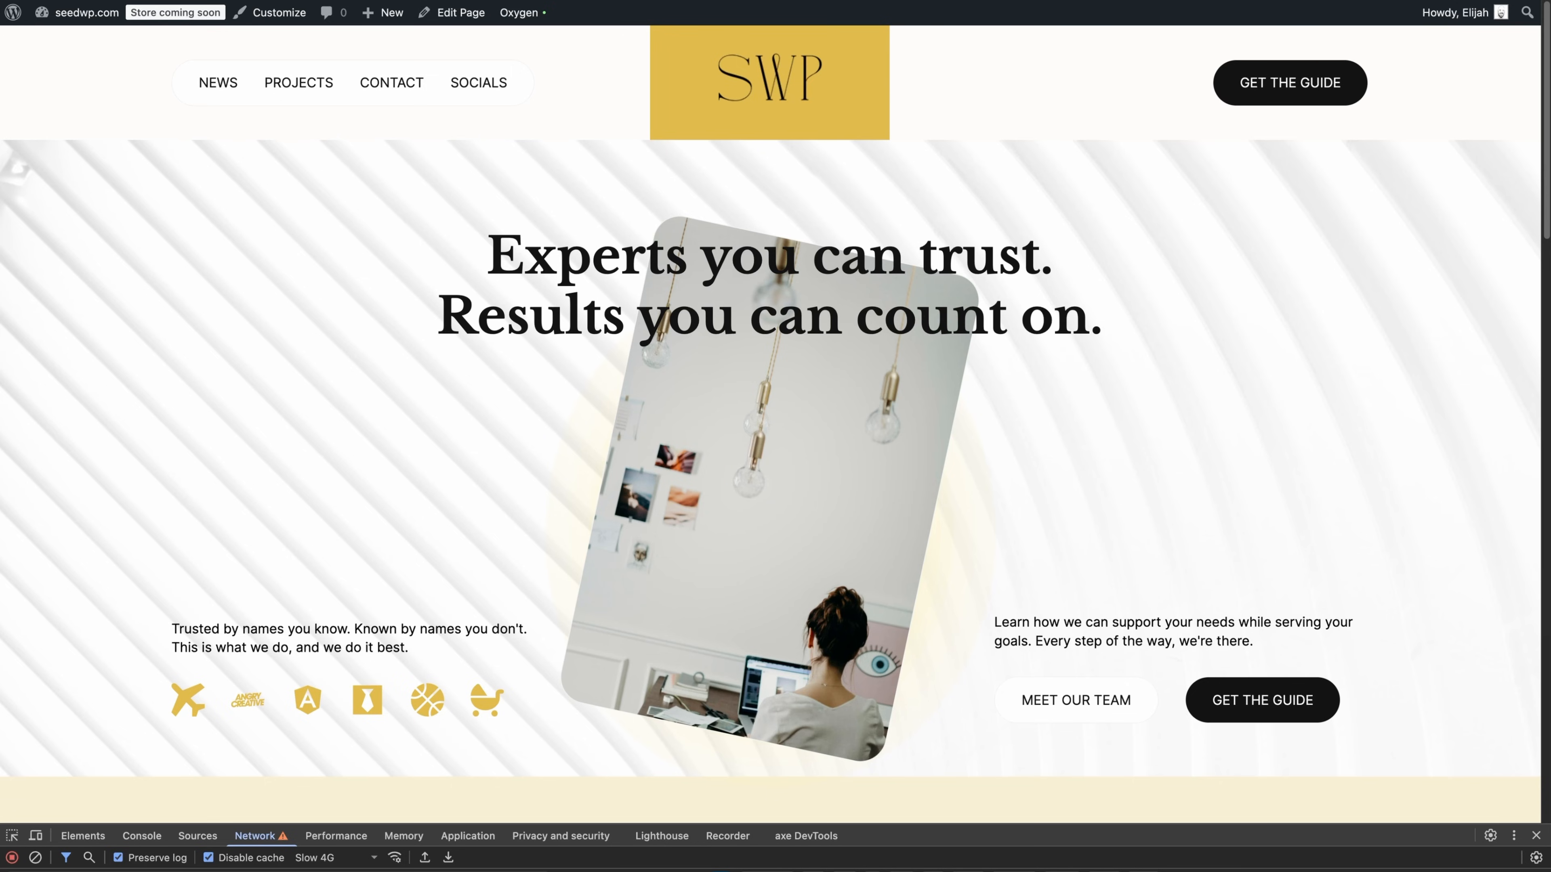
Step: Reload the throttled home page and check how the images load in the hero and the section beneath it
{"action": "key", "text": "super+r"}
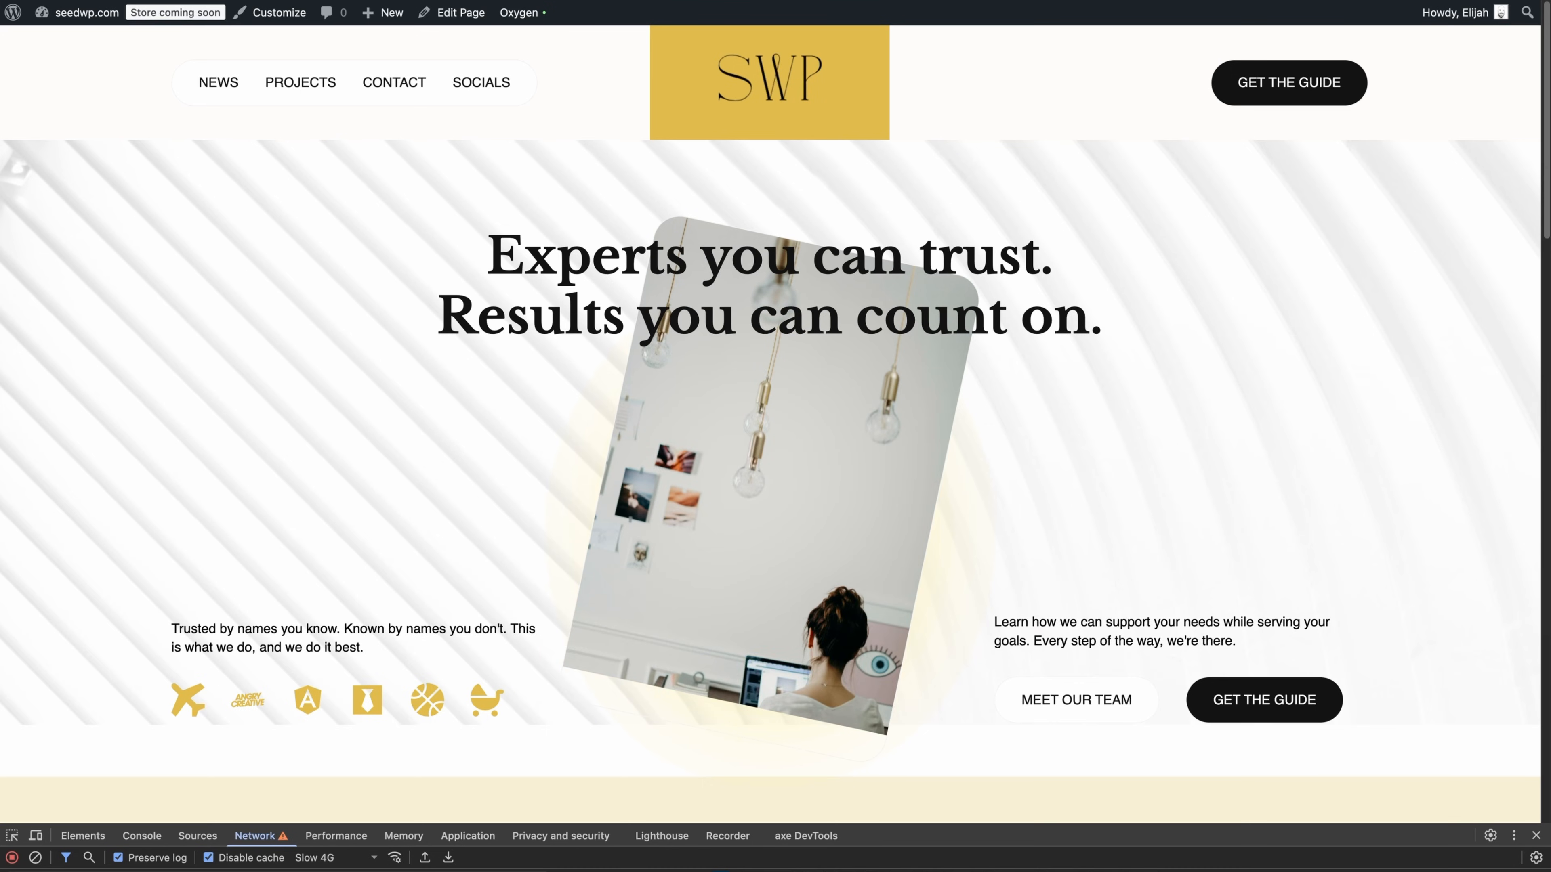
{"action": "scroll", "coordinate": [730, 198], "scroll_direction": "down", "scroll_amount": 5}
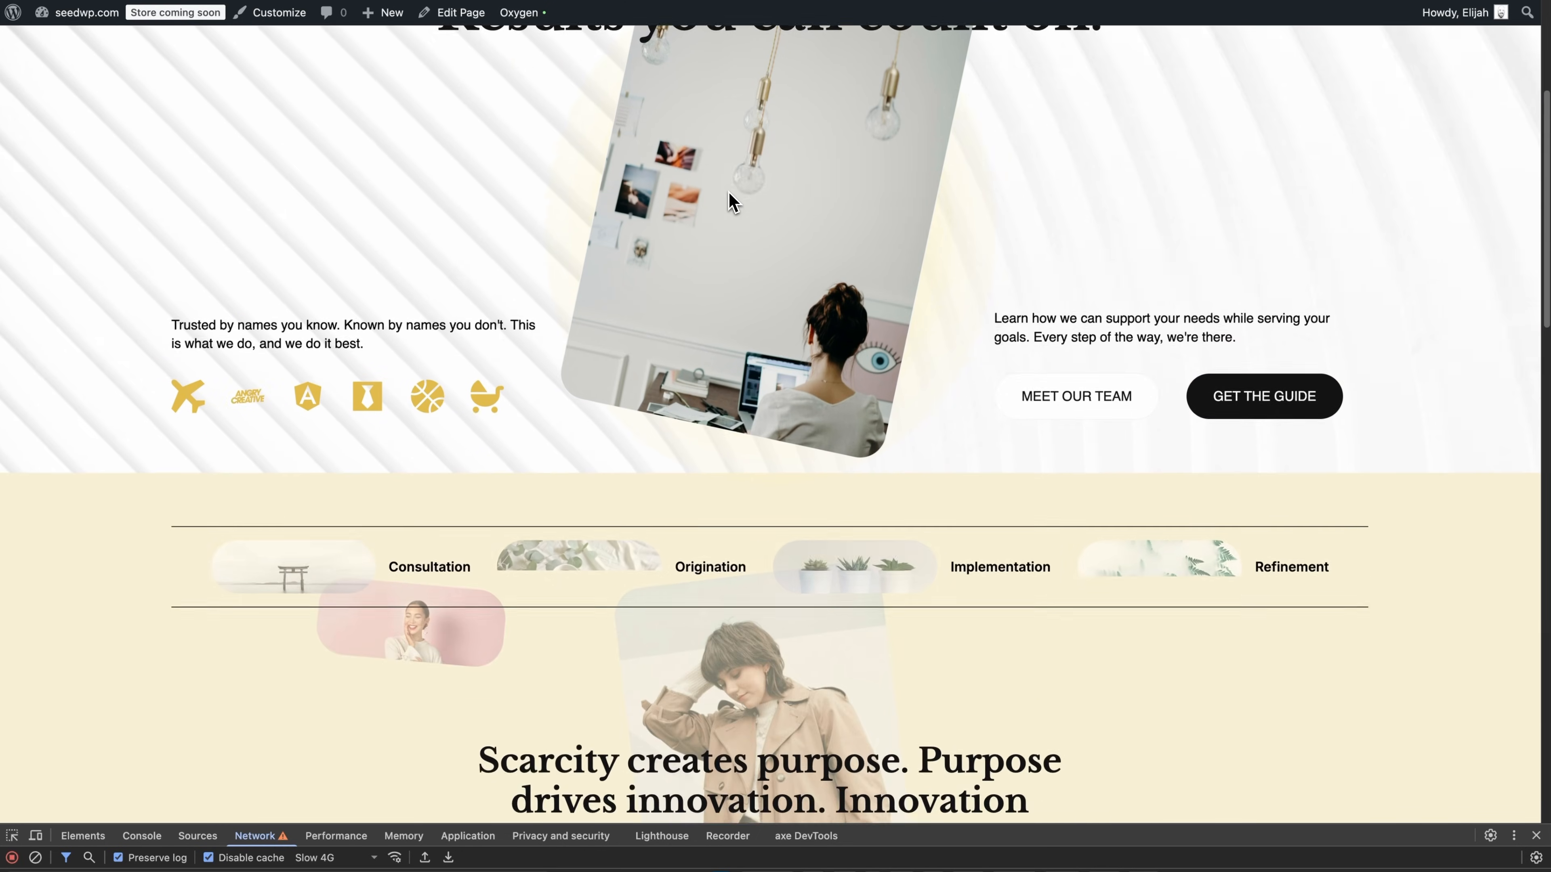
{"action": "scroll", "coordinate": [732, 202], "scroll_direction": "down", "scroll_amount": 6}
{"action": "scroll", "coordinate": [733, 202], "scroll_direction": "up", "scroll_amount": 12}
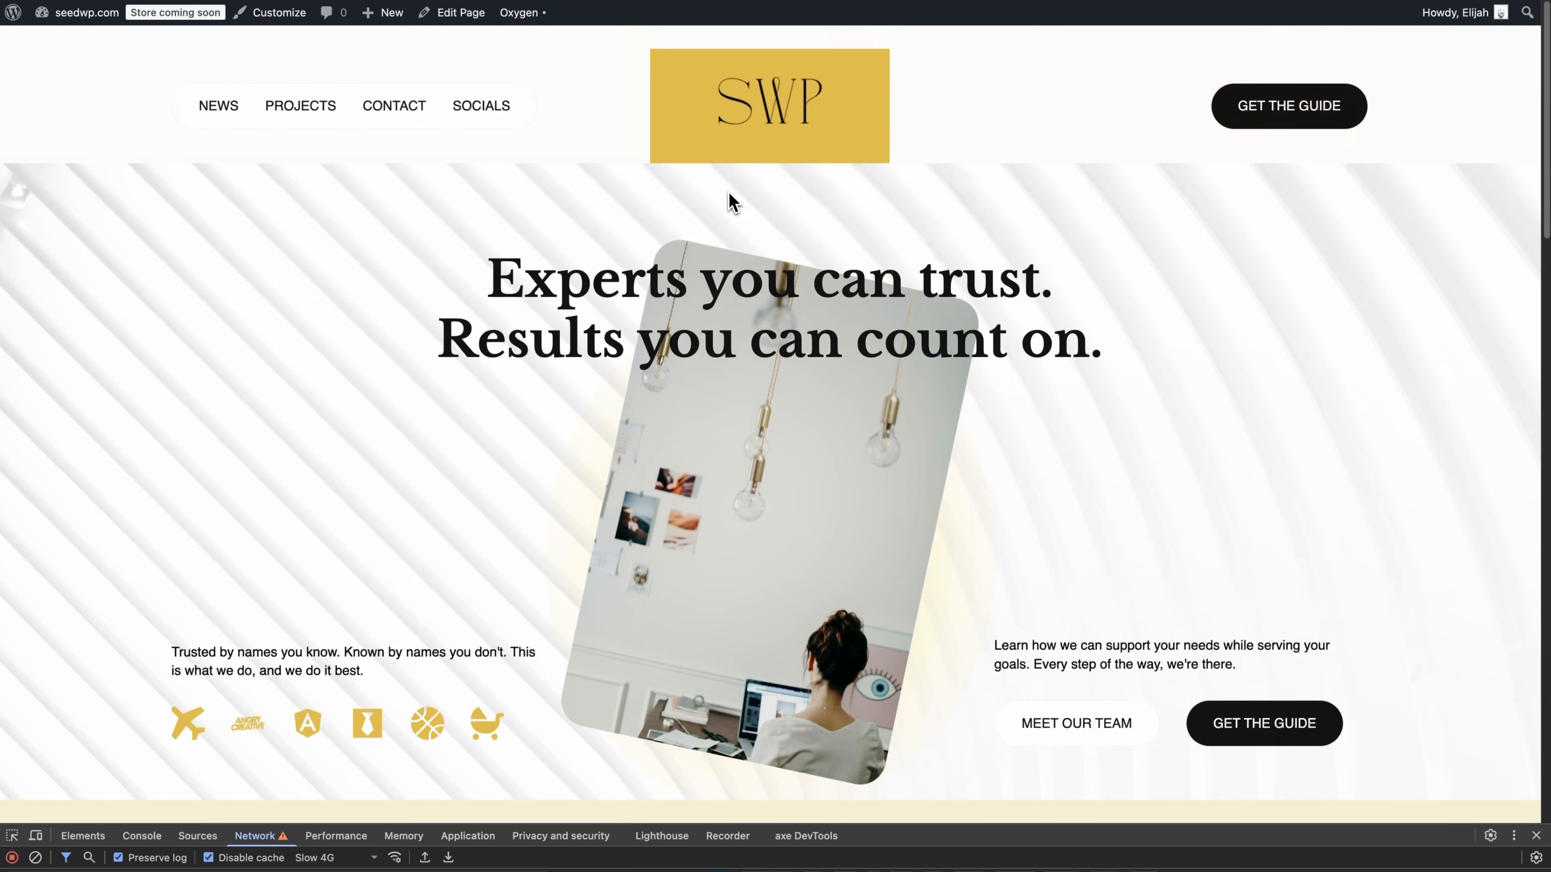
{"action": "scroll", "coordinate": [732, 202], "scroll_direction": "down", "scroll_amount": 1}
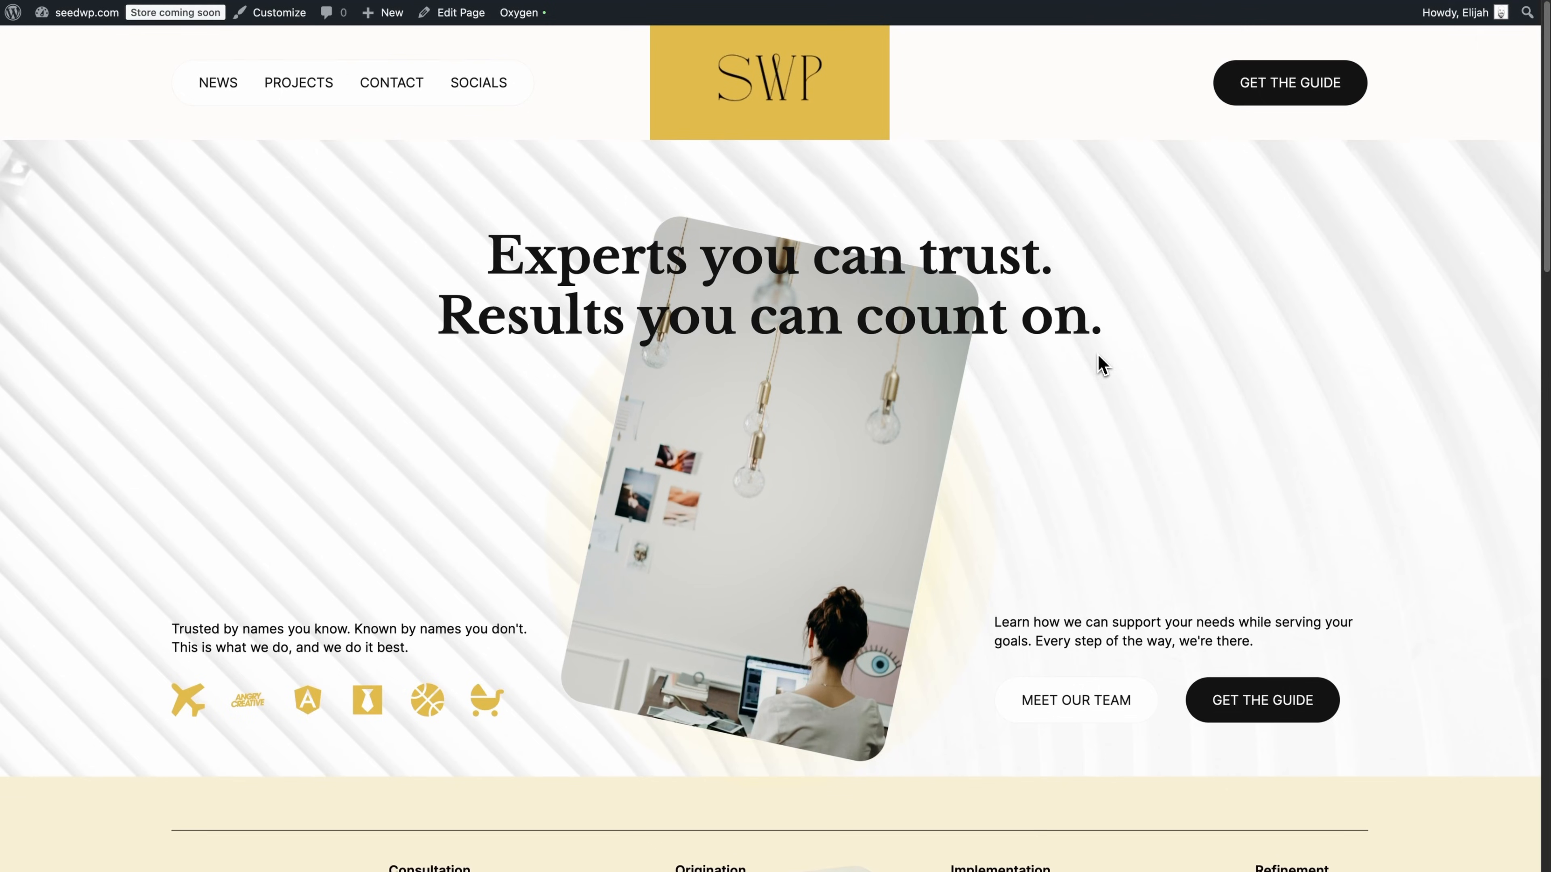
Step: Open the Home page in the Oxygen builder and read MDN's reference on the HTMLImageElement loading property
{"action": "mouse_move", "coordinate": [524, 13]}
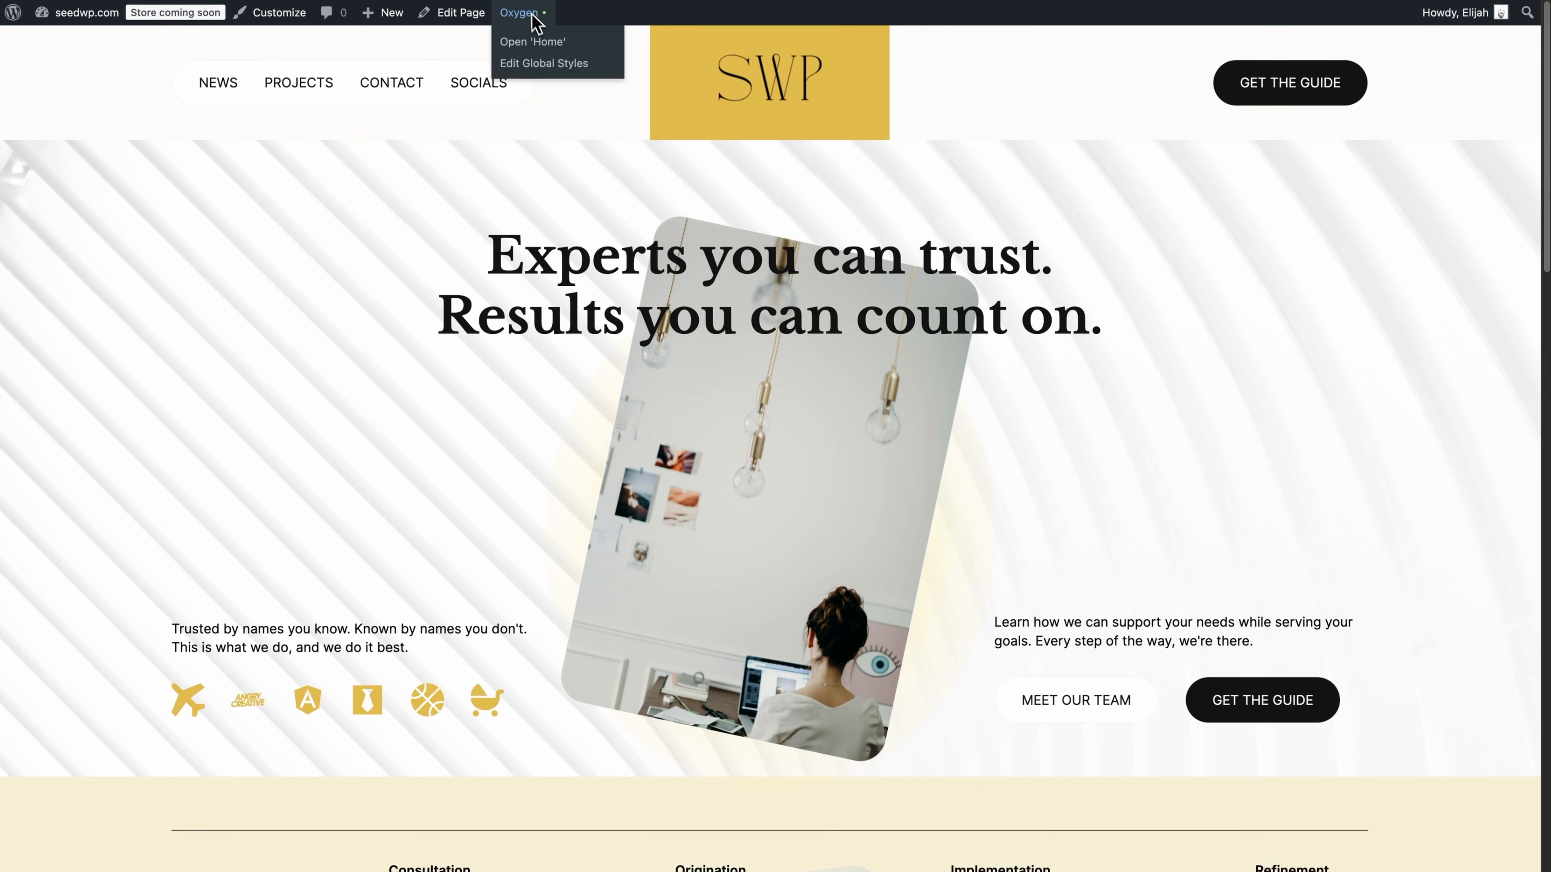
{"action": "left_click", "coordinate": [535, 42]}
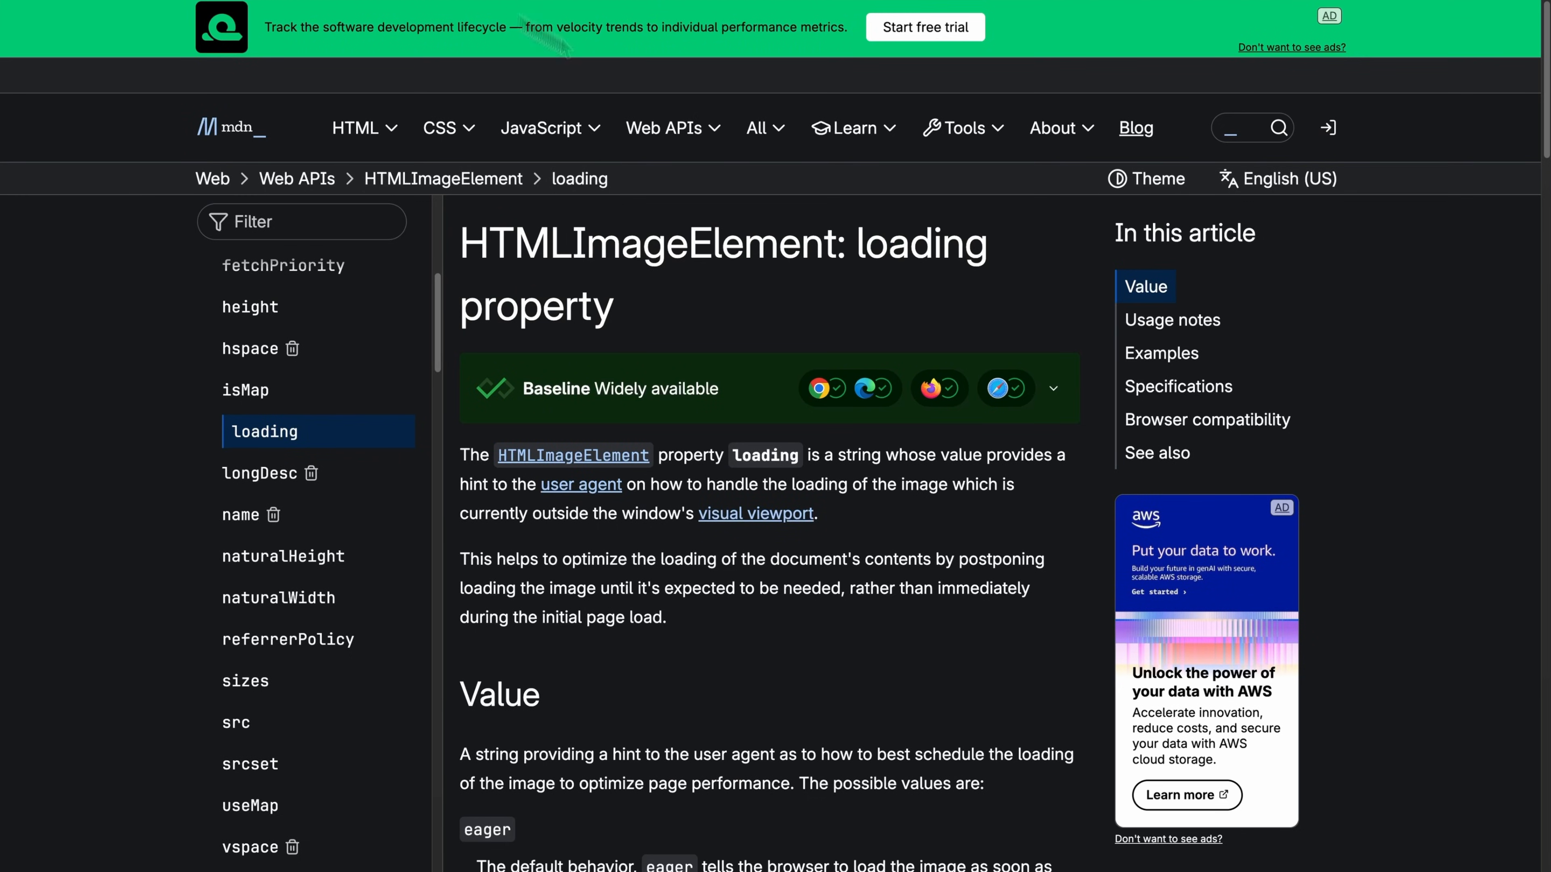
{"action": "scroll", "coordinate": [1004, 274], "scroll_direction": "down", "scroll_amount": 5}
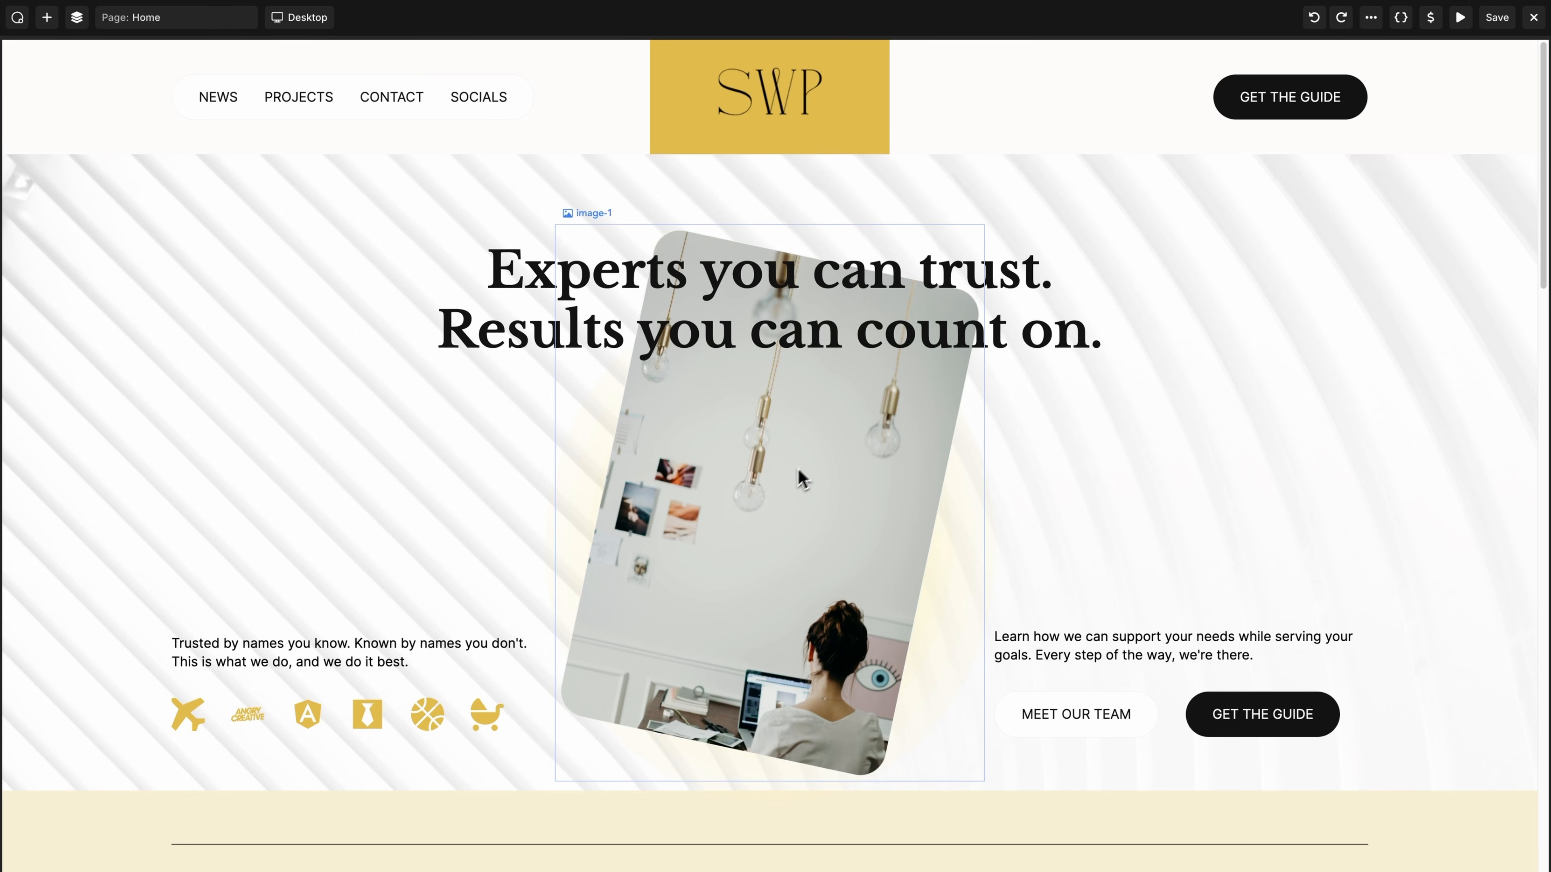
Step: Check the Lazy Load settings of the hero's office photo and of the yellow glow image behind it
{"action": "left_click", "coordinate": [797, 484]}
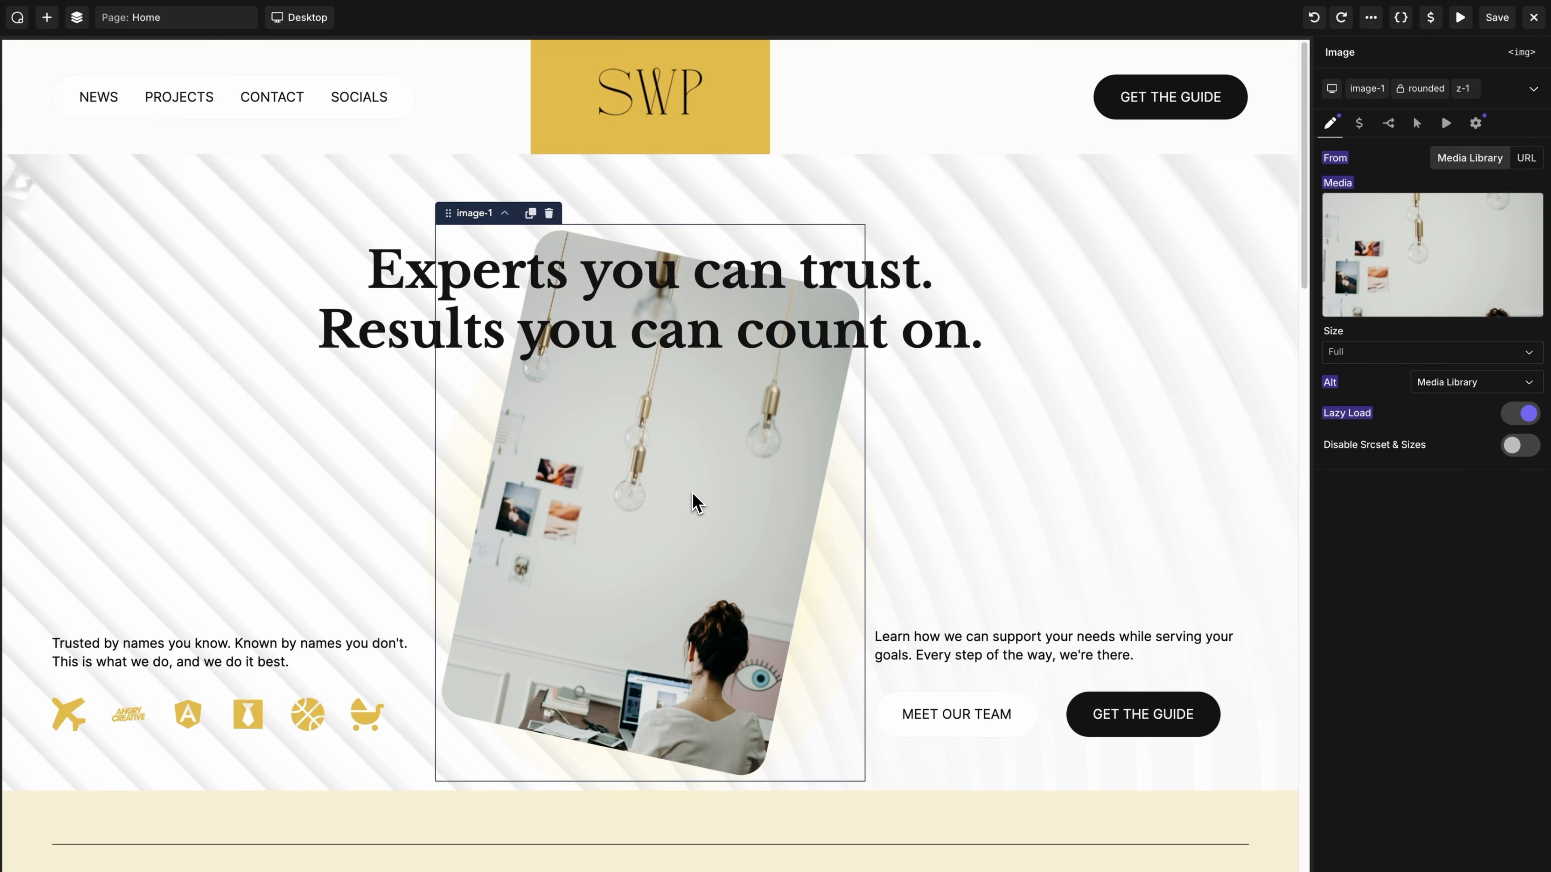
{"action": "left_click", "coordinate": [930, 486]}
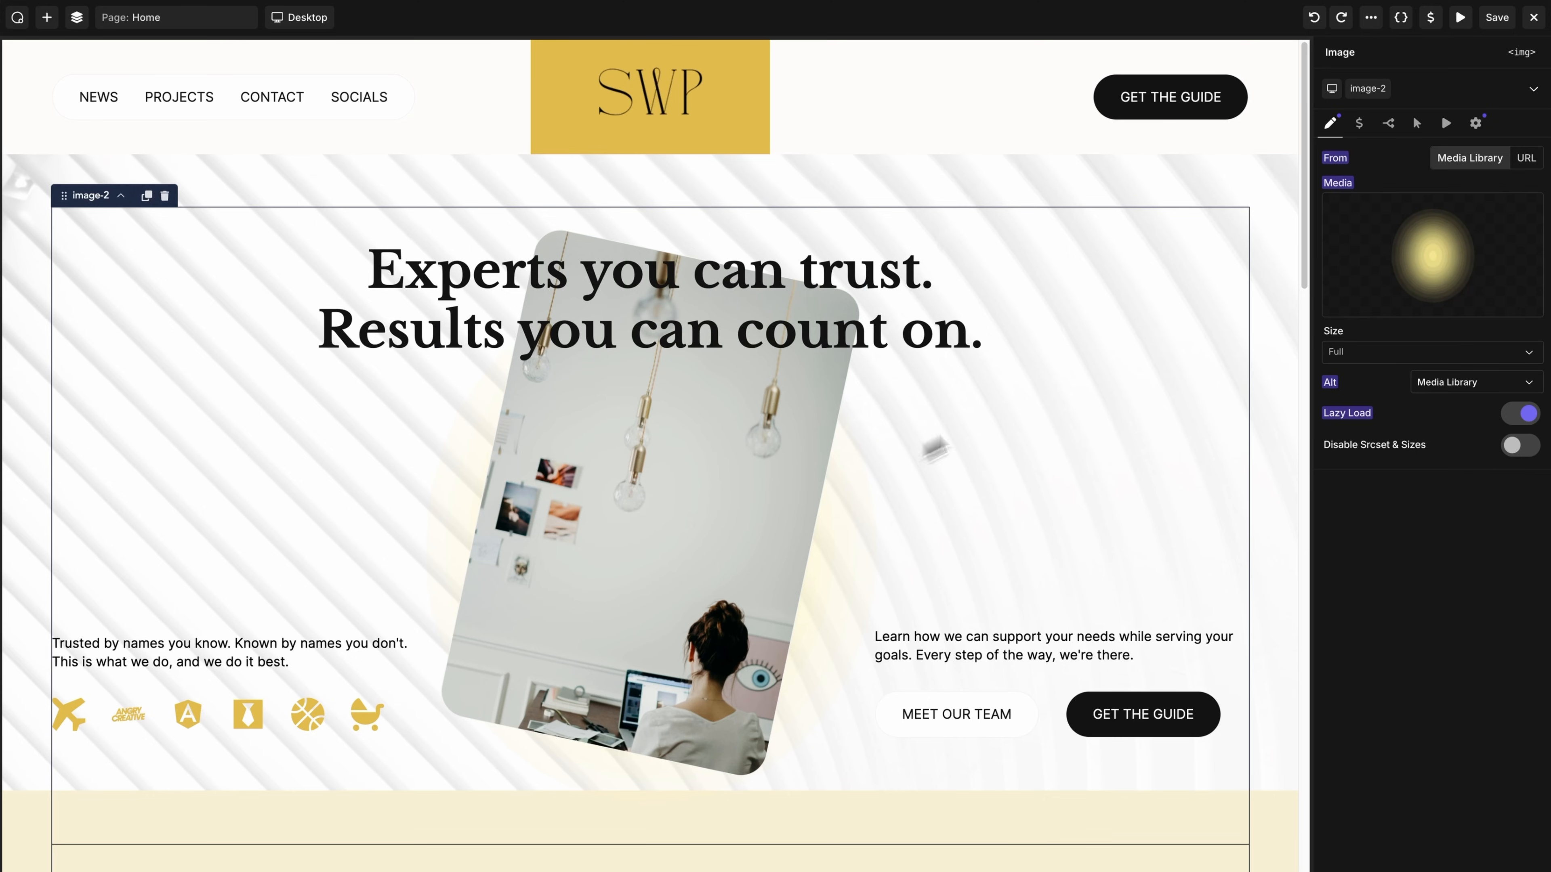
{"action": "left_click", "coordinate": [613, 528]}
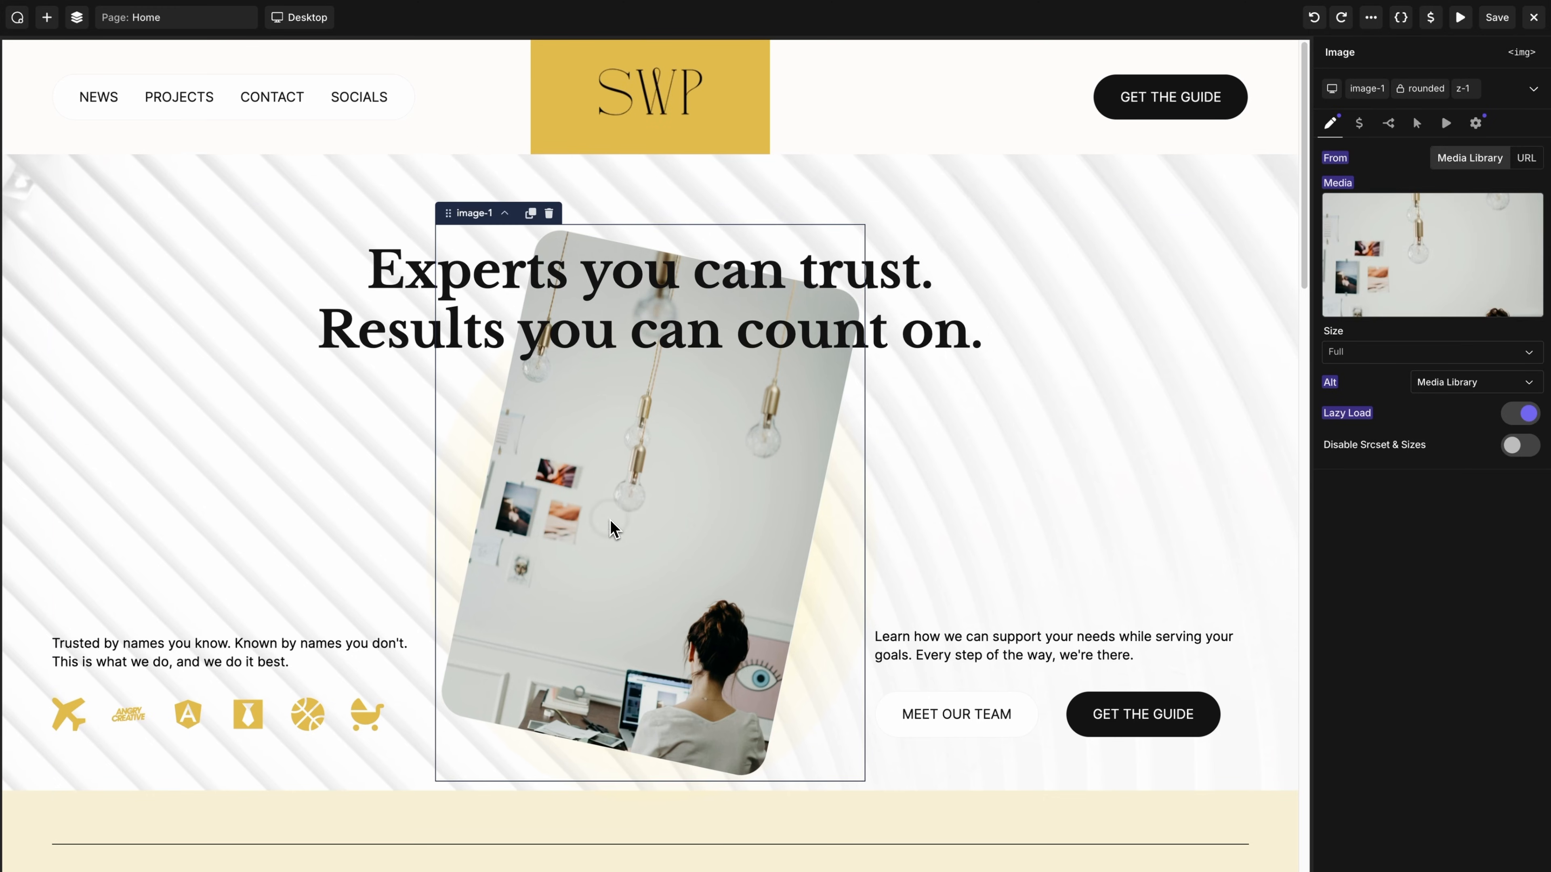
Step: Examine the pill-shaped images and faded portraits in the section beneath the hero, selecting its inner container
{"action": "scroll", "coordinate": [741, 510], "scroll_direction": "down", "scroll_amount": 5}
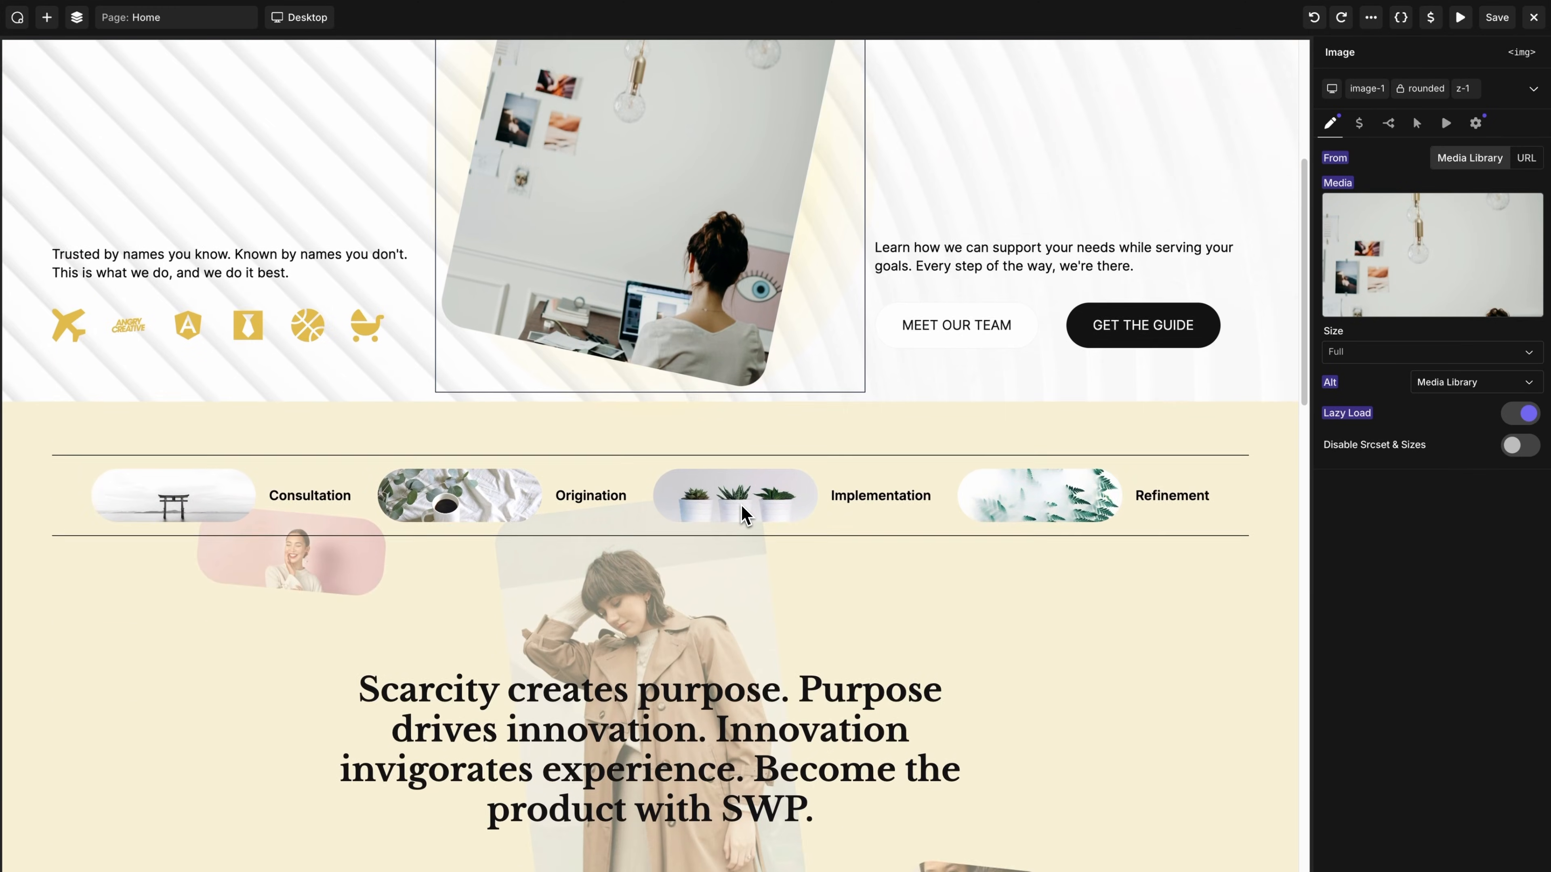
{"action": "scroll", "coordinate": [739, 507], "scroll_direction": "down", "scroll_amount": 2}
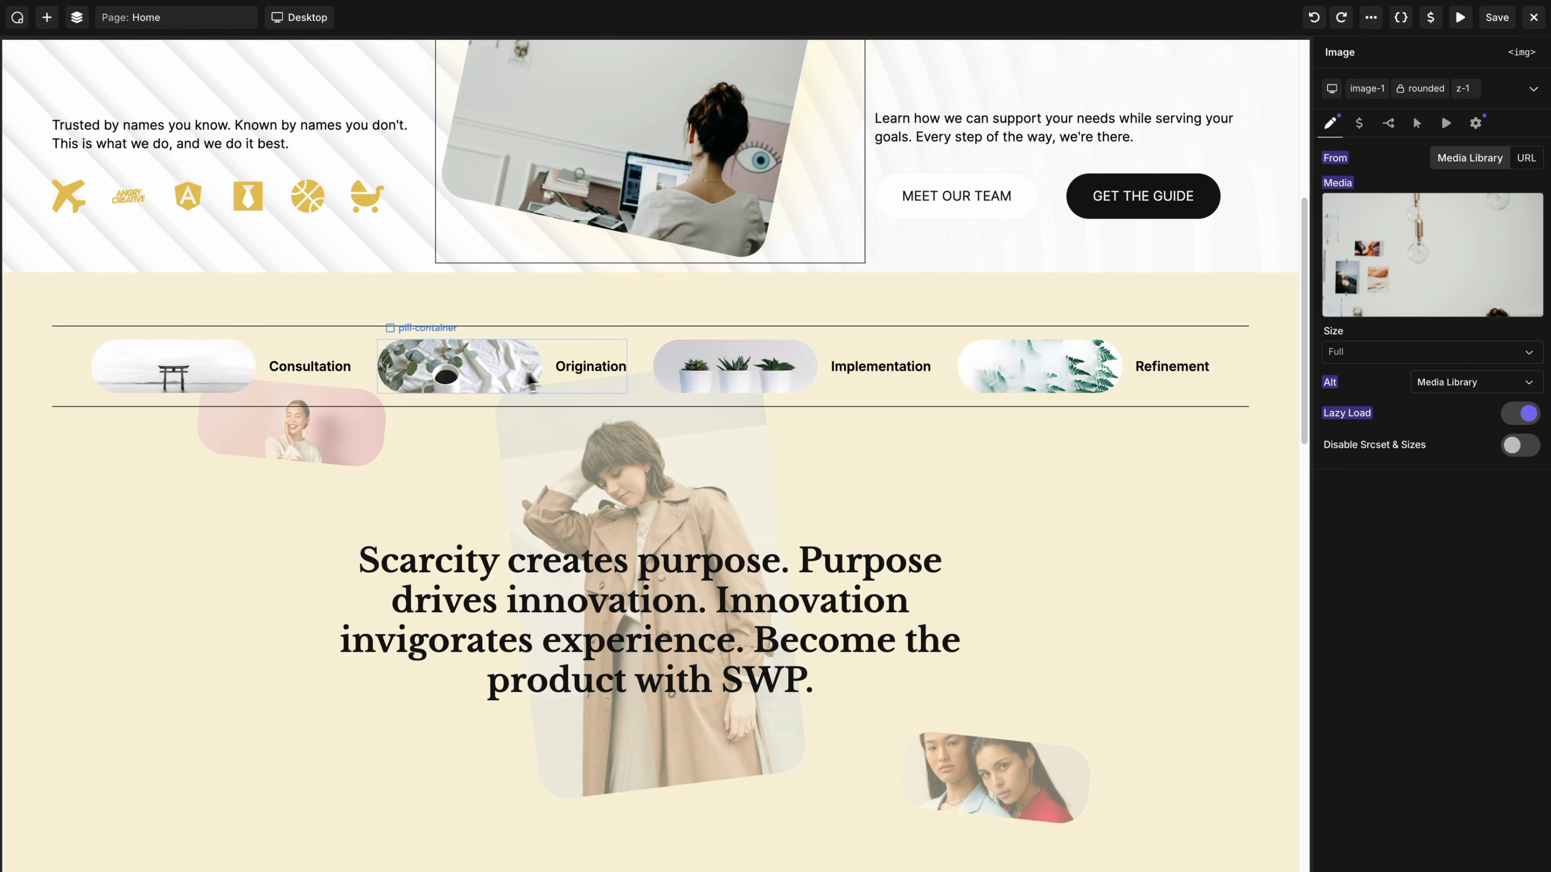
{"action": "left_click", "coordinate": [689, 481]}
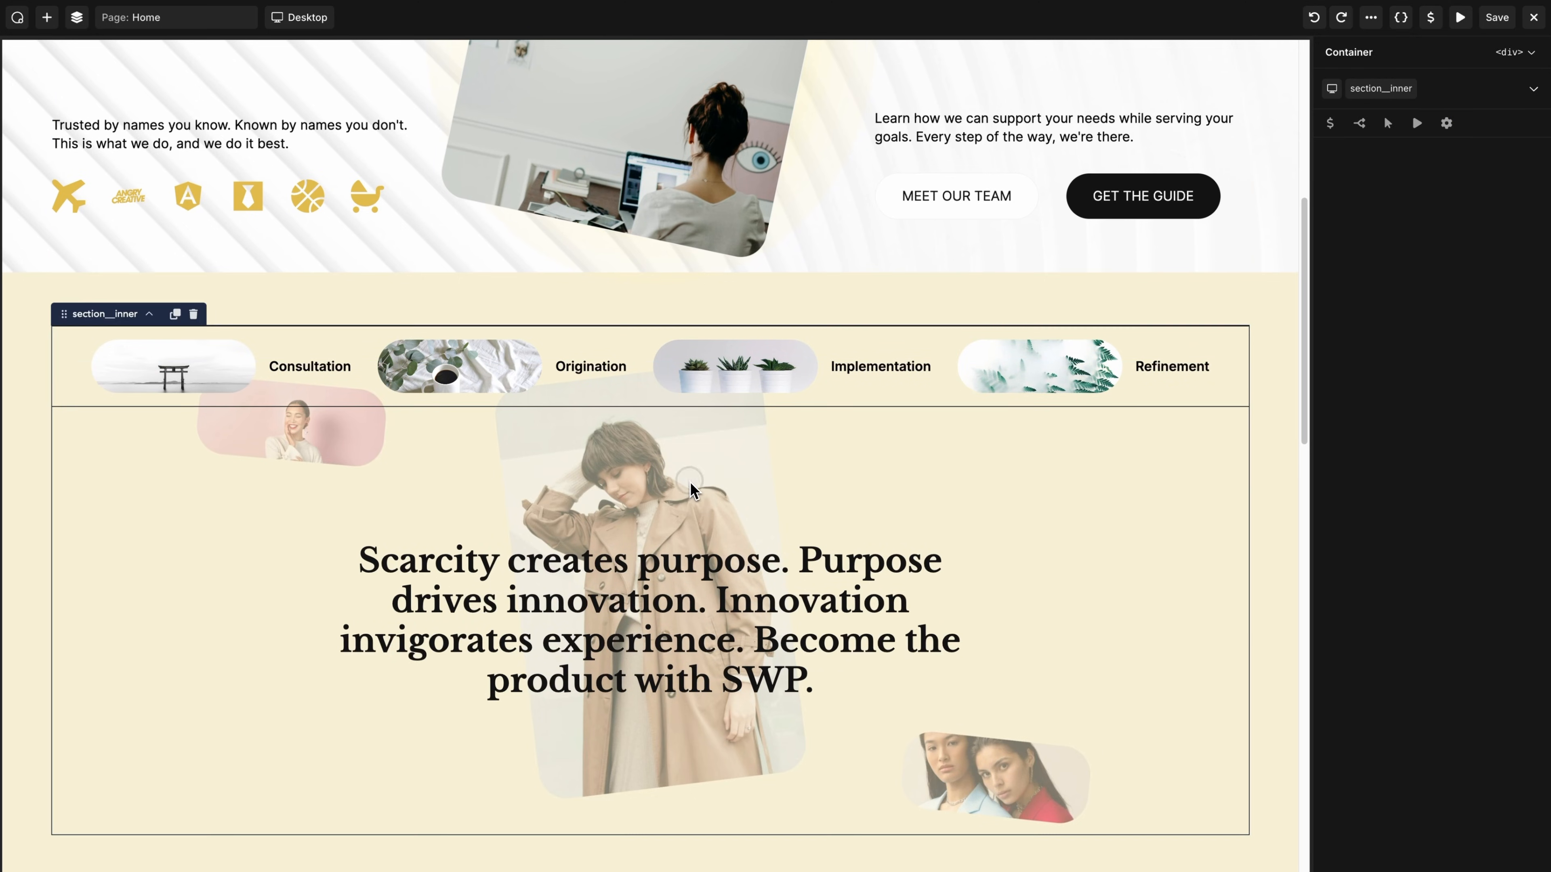
{"action": "scroll", "coordinate": [665, 498], "scroll_direction": "down", "scroll_amount": 12}
{"action": "scroll", "coordinate": [662, 495], "scroll_direction": "up", "scroll_amount": 12}
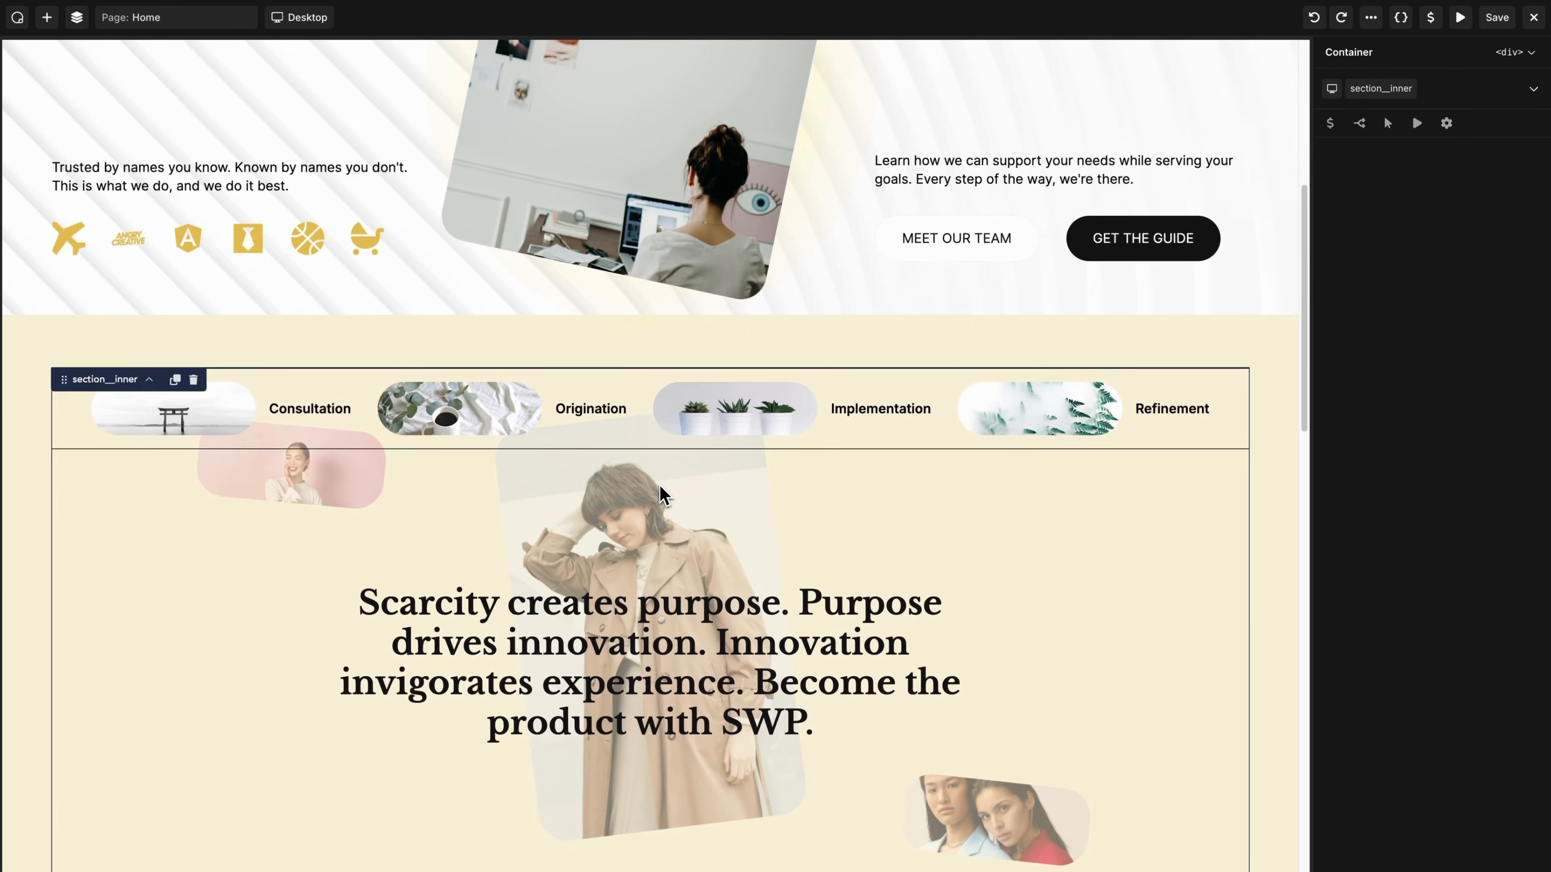
{"action": "scroll", "coordinate": [664, 496], "scroll_direction": "down", "scroll_amount": 1}
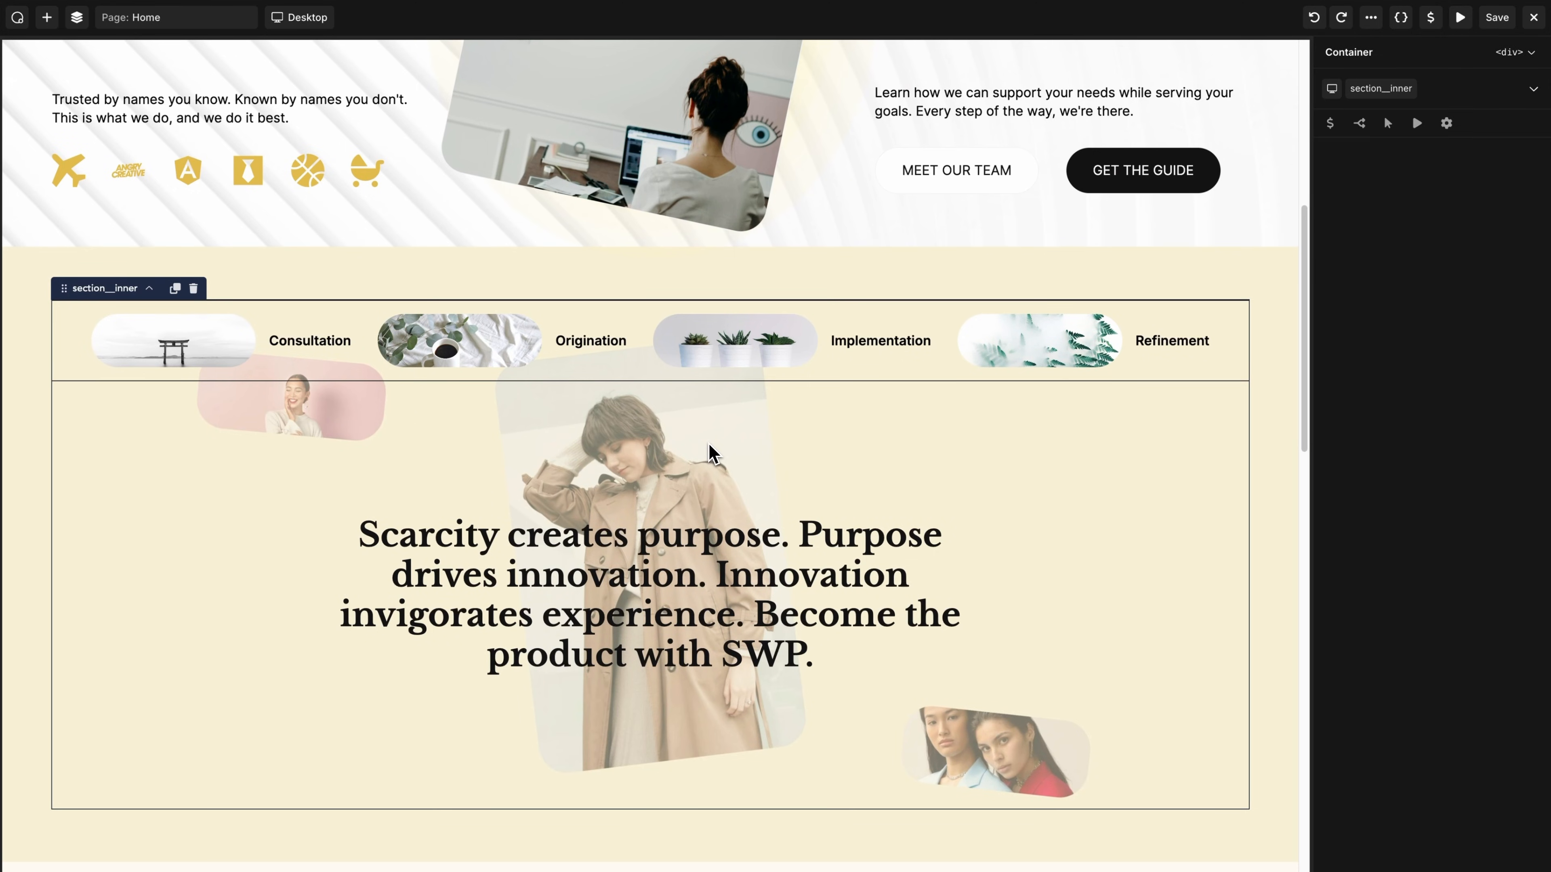
Step: Check the Lazy Load setting of the shoe image in the Featured Solution section
{"action": "scroll", "coordinate": [709, 449], "scroll_direction": "down", "scroll_amount": 12}
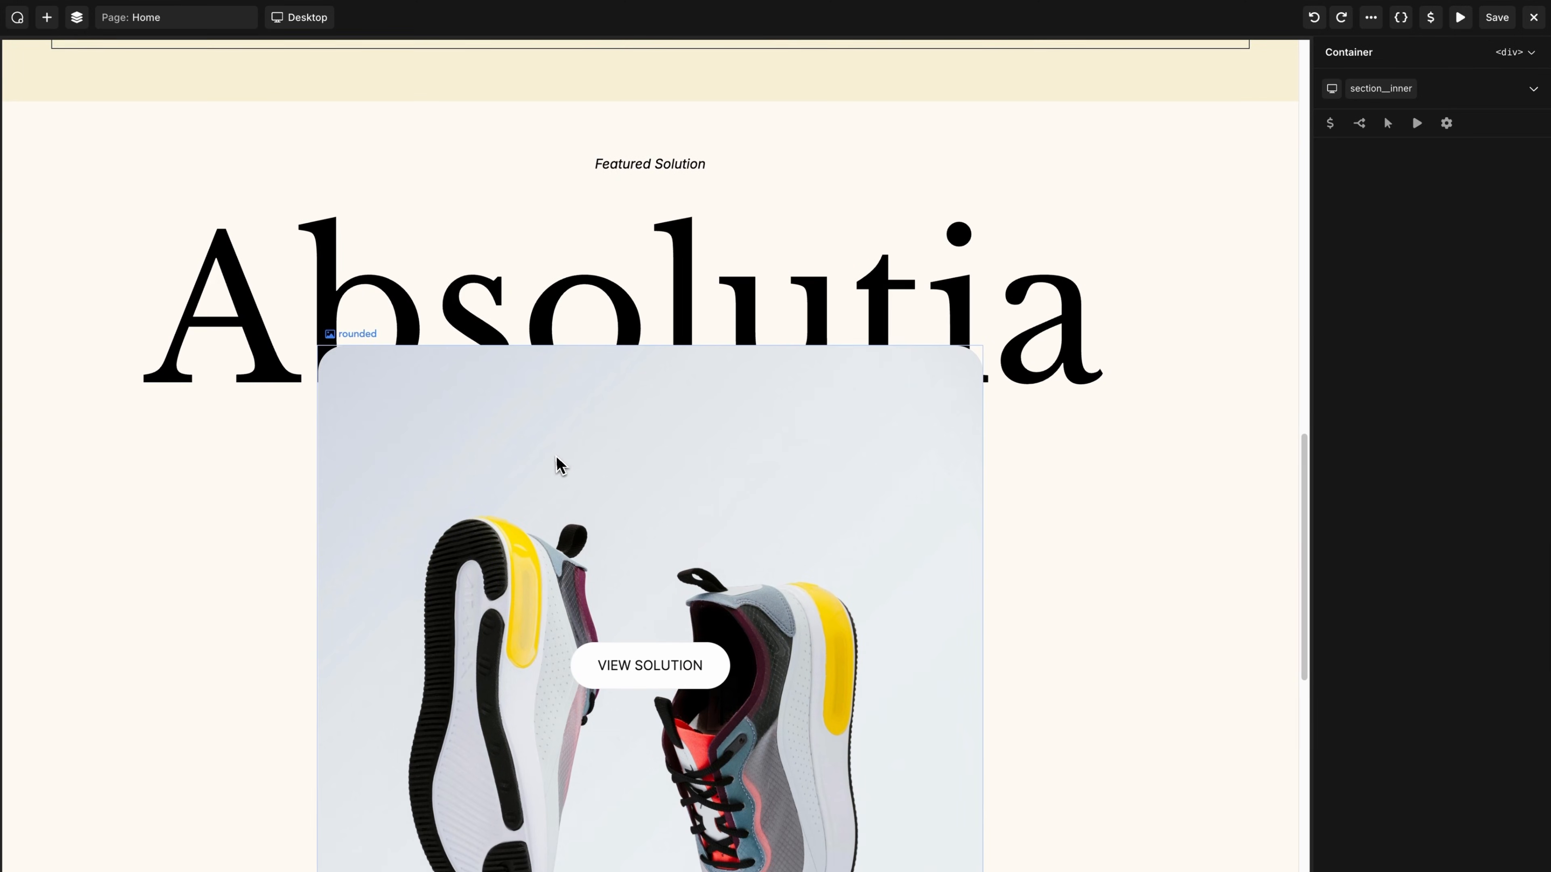
{"action": "left_click", "coordinate": [557, 463]}
{"action": "scroll", "coordinate": [557, 463], "scroll_direction": "down", "scroll_amount": 3}
{"action": "scroll", "coordinate": [557, 463], "scroll_direction": "up", "scroll_amount": 15}
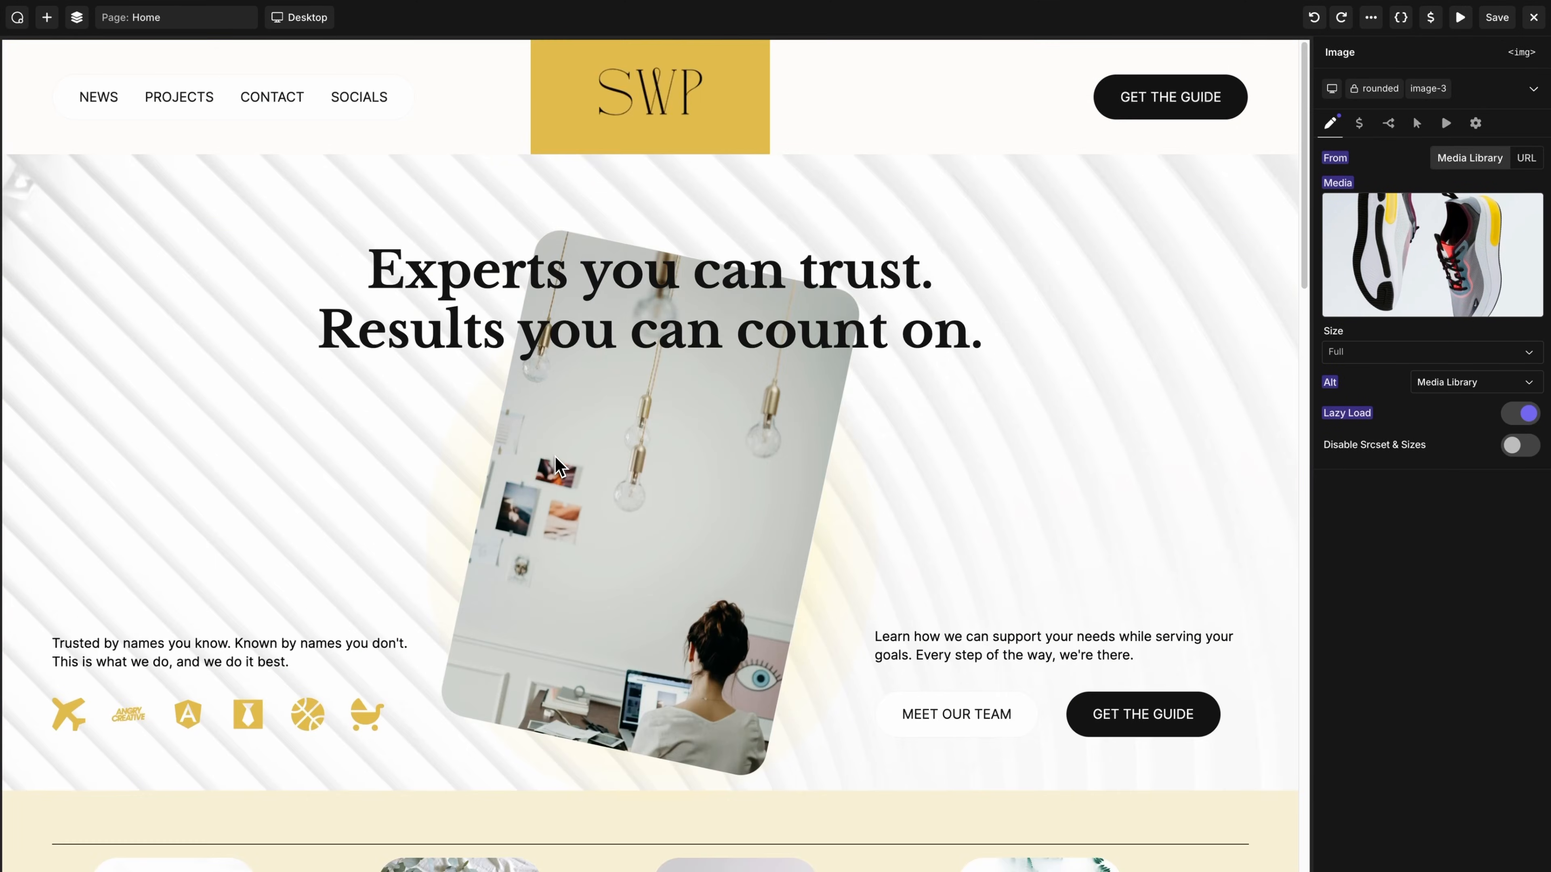
Step: Add a custom attribute named loading with the value eager to the hero's office photo
{"action": "left_click", "coordinate": [675, 486]}
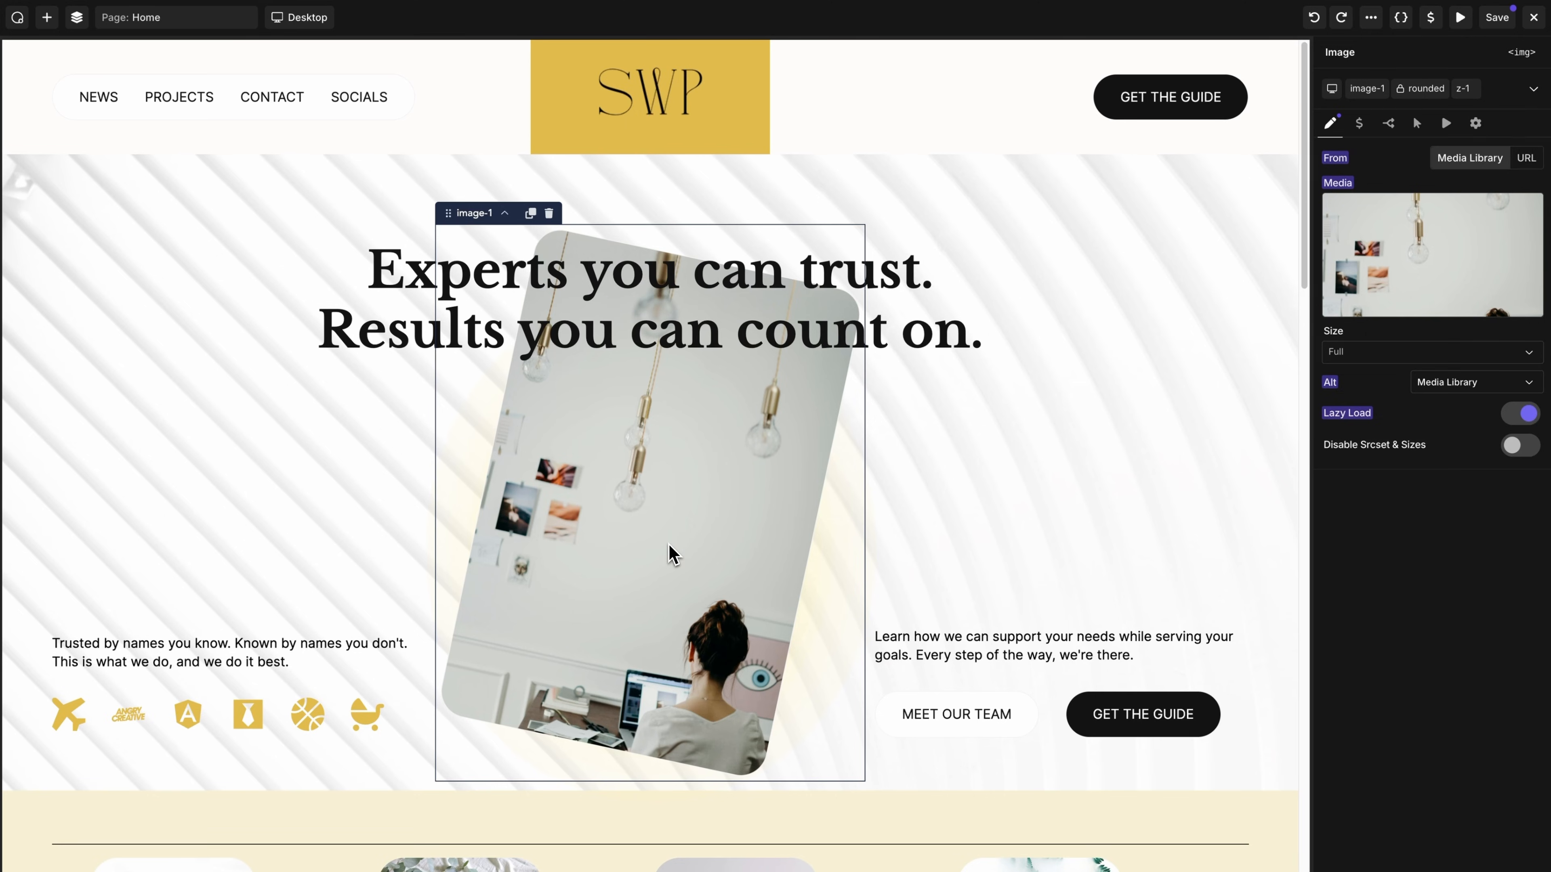
{"action": "left_click", "coordinate": [1475, 125]}
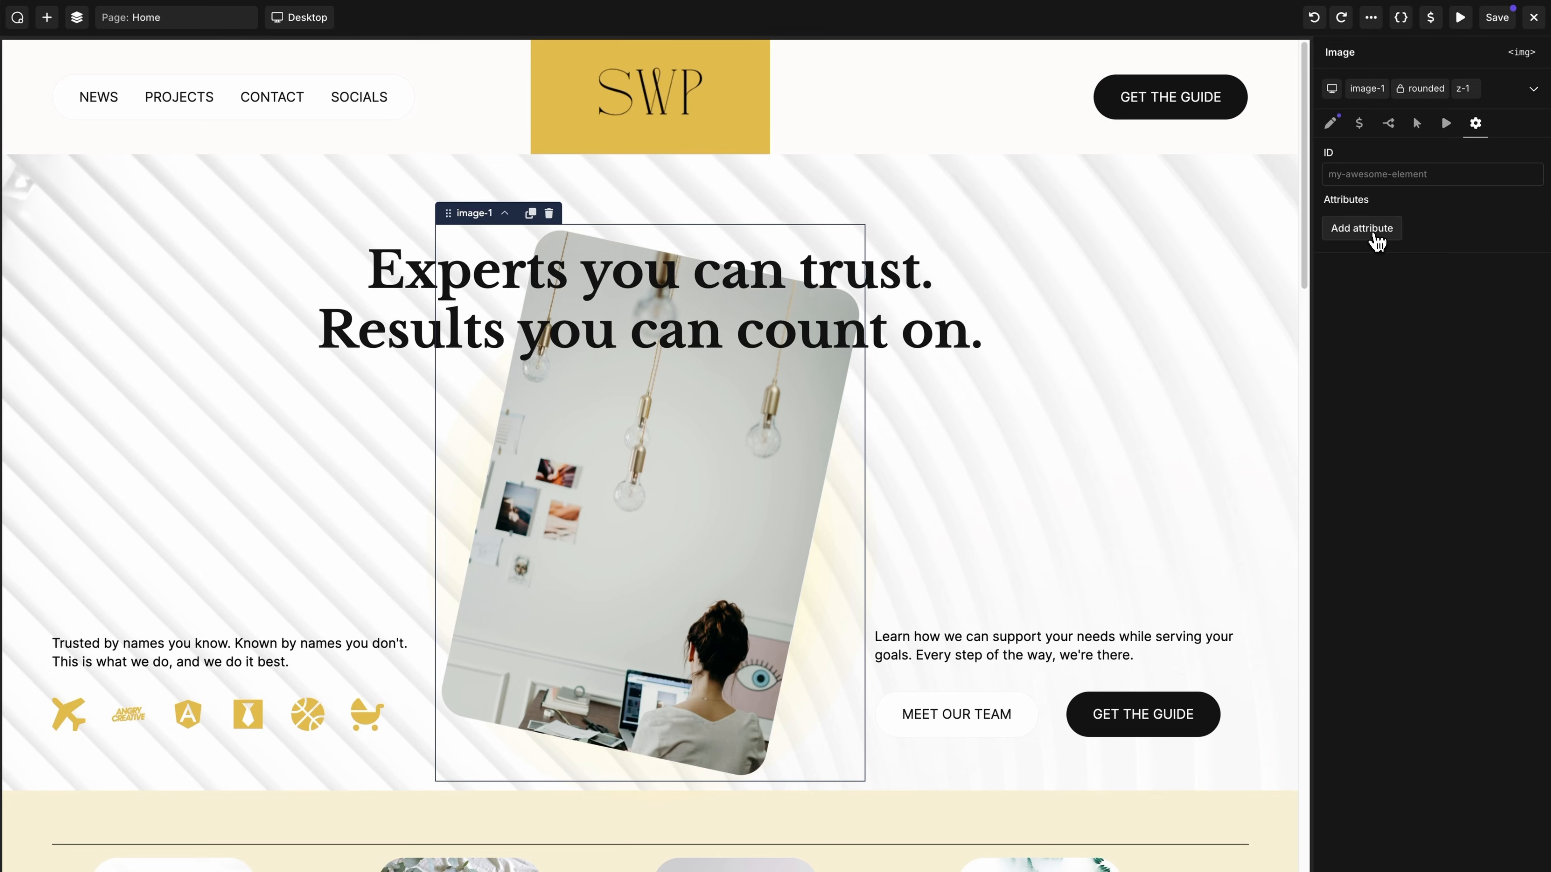
{"action": "left_click", "coordinate": [1377, 241]}
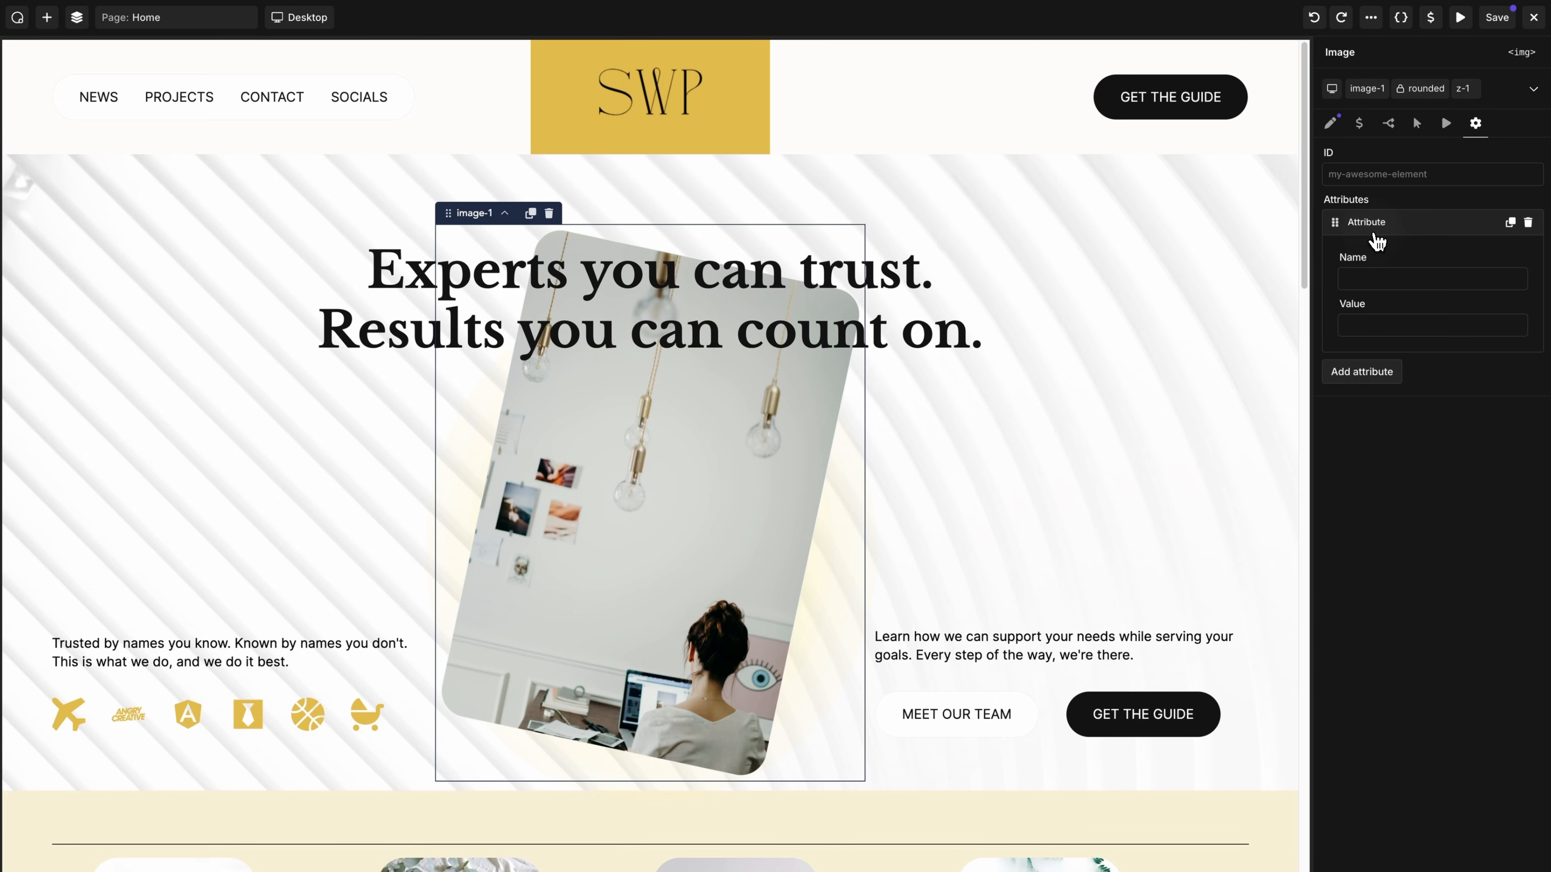
{"action": "left_click", "coordinate": [1368, 277]}
{"action": "type", "text": "loading"}
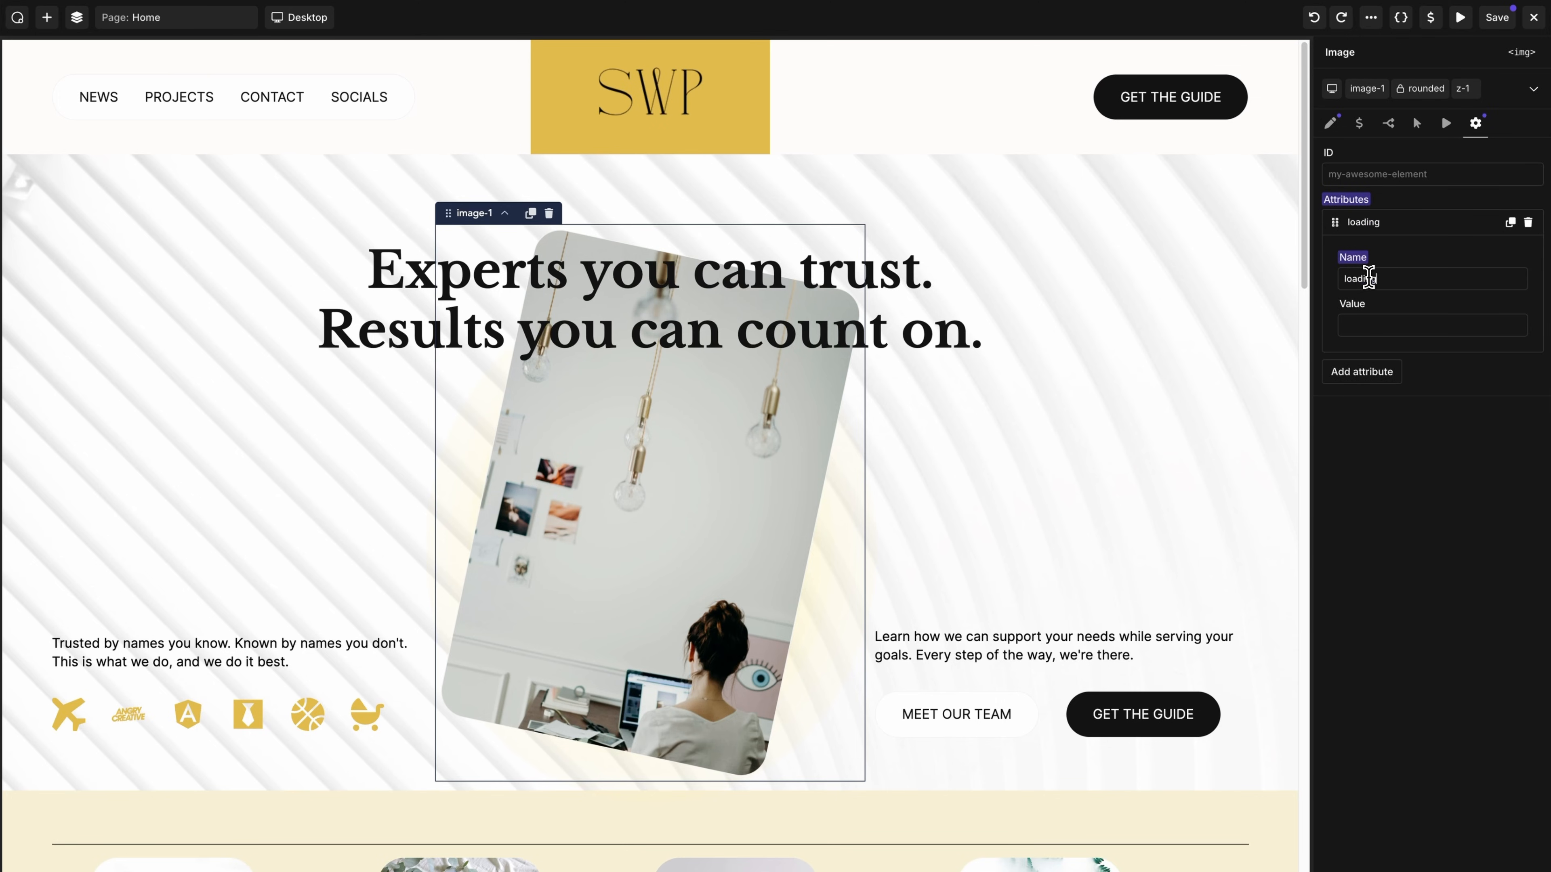
{"action": "left_click", "coordinate": [1381, 324]}
{"action": "type", "text": "eager"}
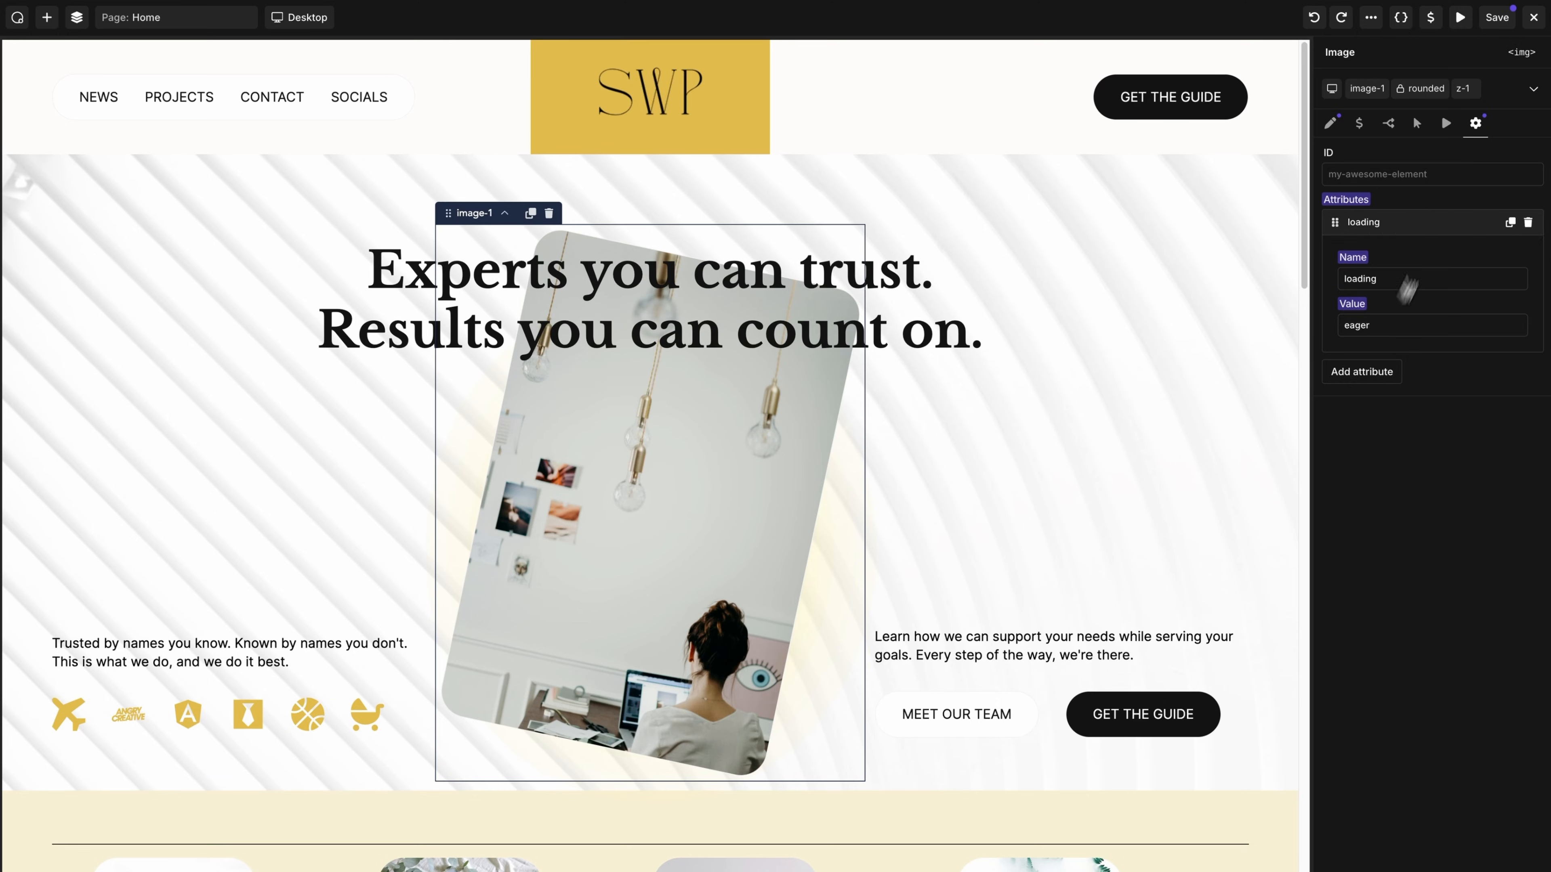
{"action": "left_click", "coordinate": [1435, 231]}
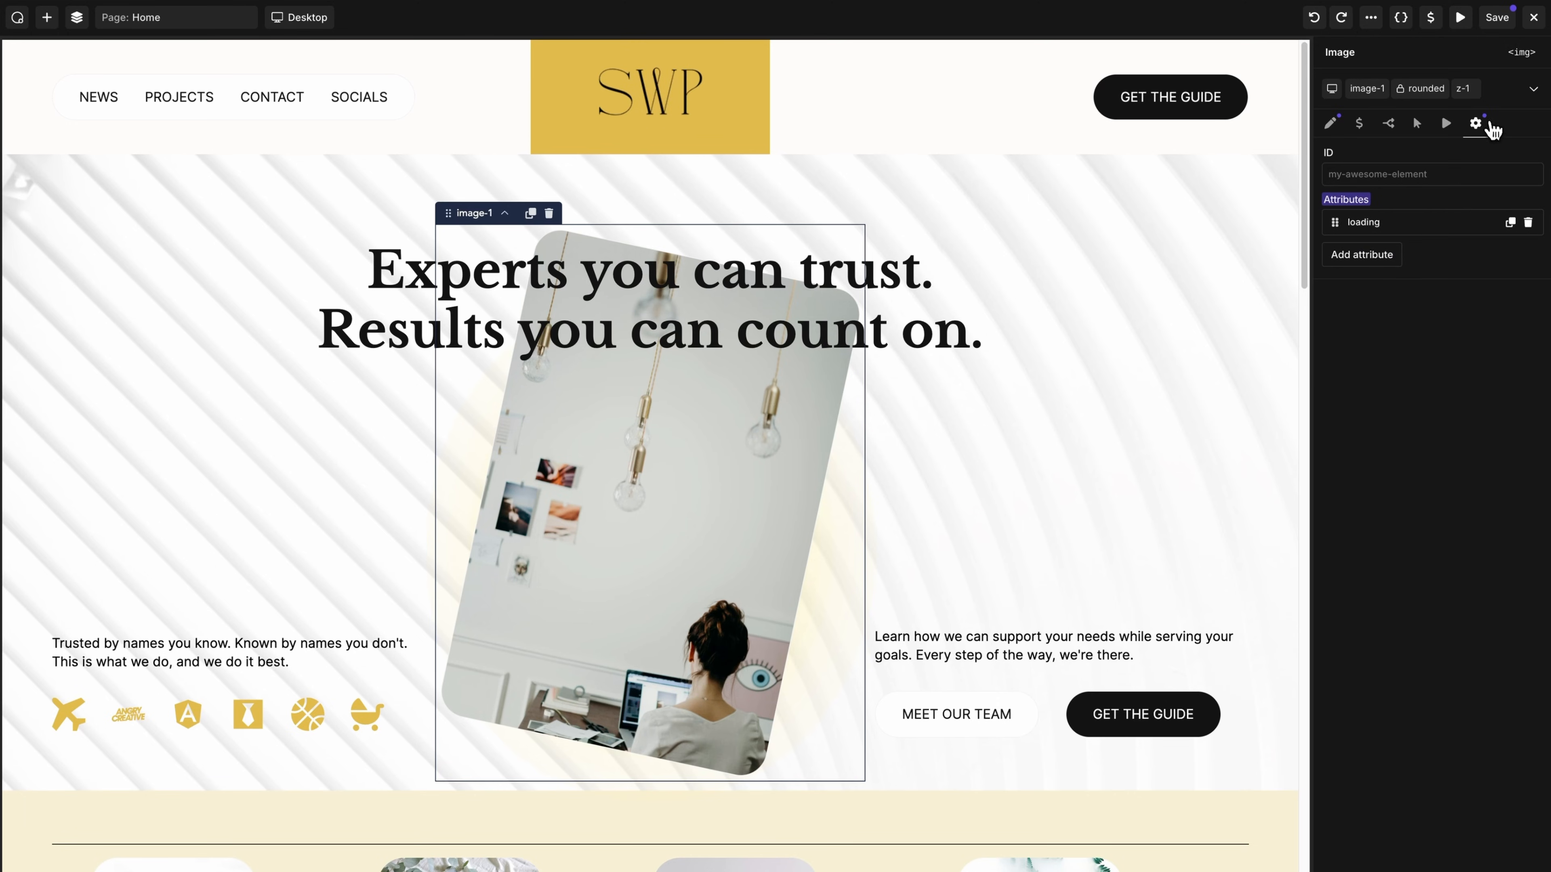
Step: Copy the office photo's attribute settings and paste them onto the yellow glow image behind it
{"action": "left_click", "coordinate": [1476, 126]}
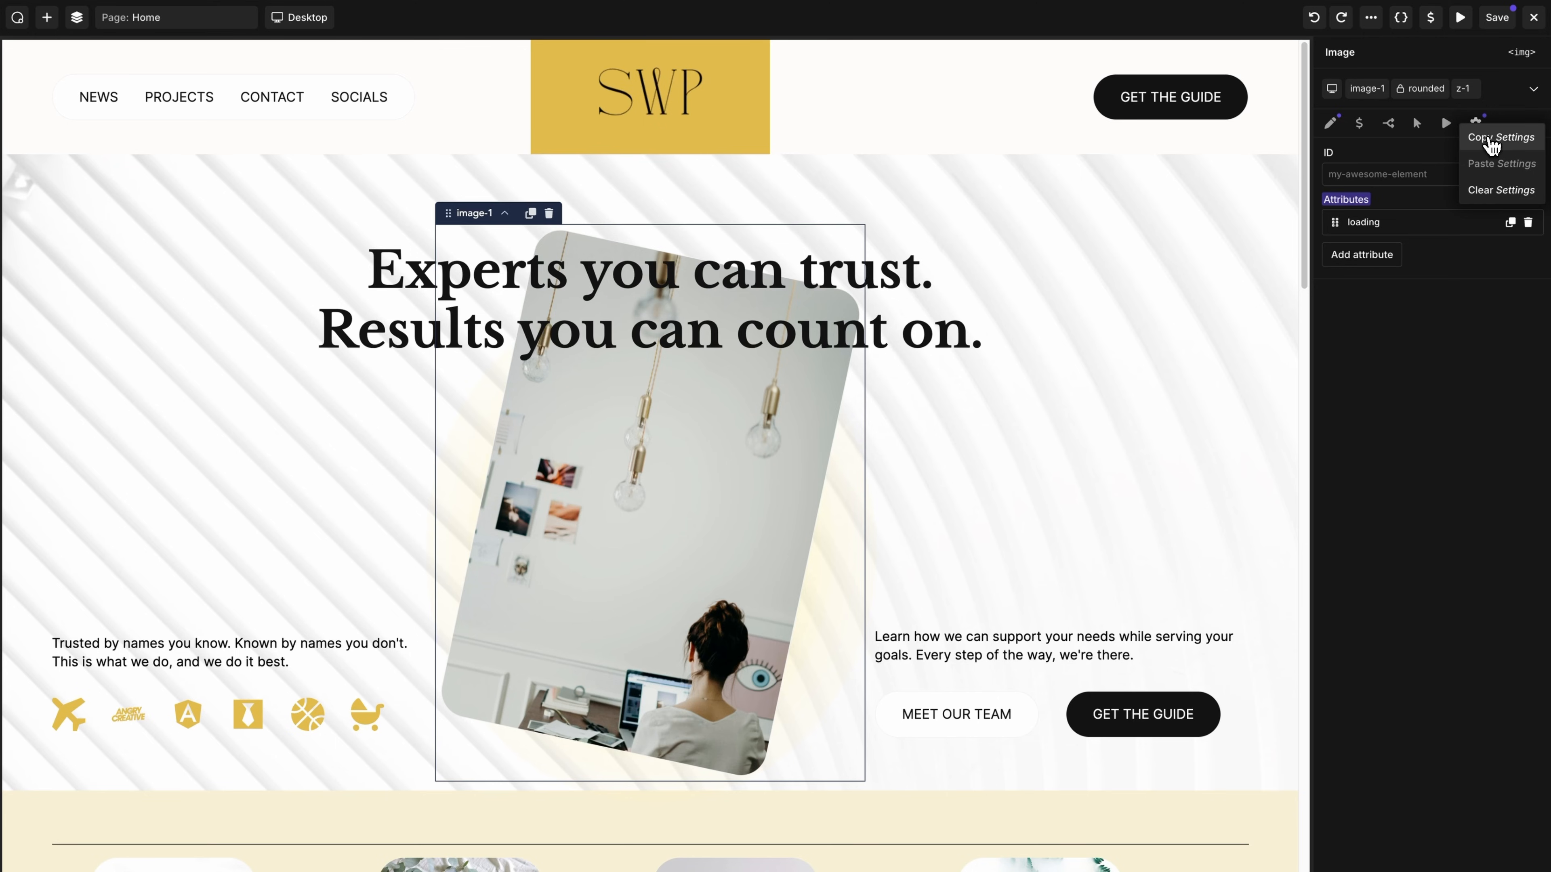
{"action": "left_click", "coordinate": [1492, 144]}
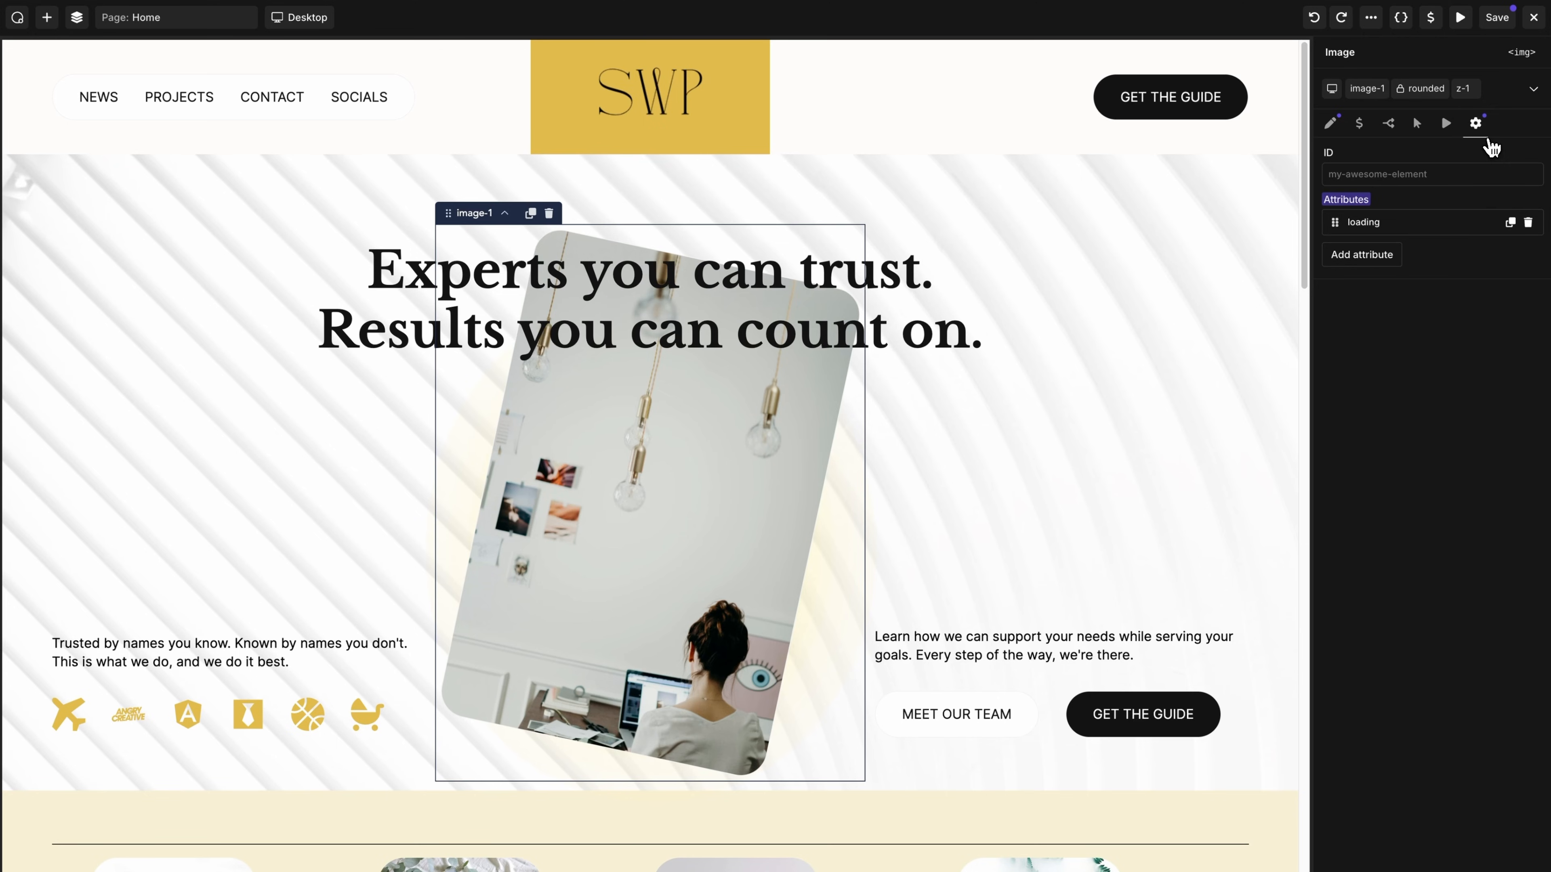
{"action": "left_click", "coordinate": [1040, 477]}
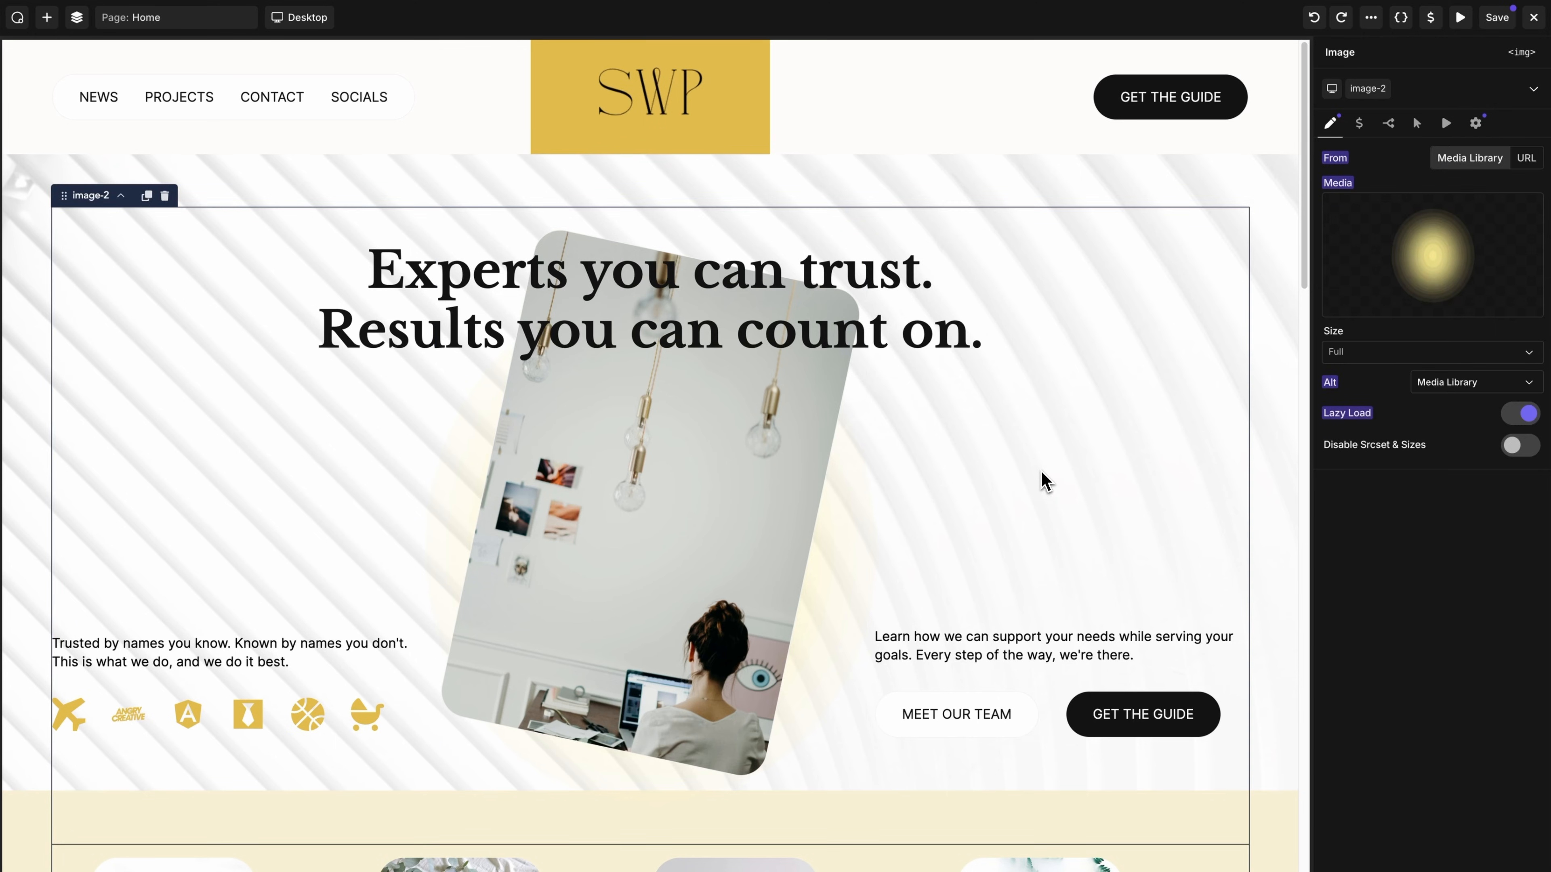
{"action": "left_click", "coordinate": [1476, 126]}
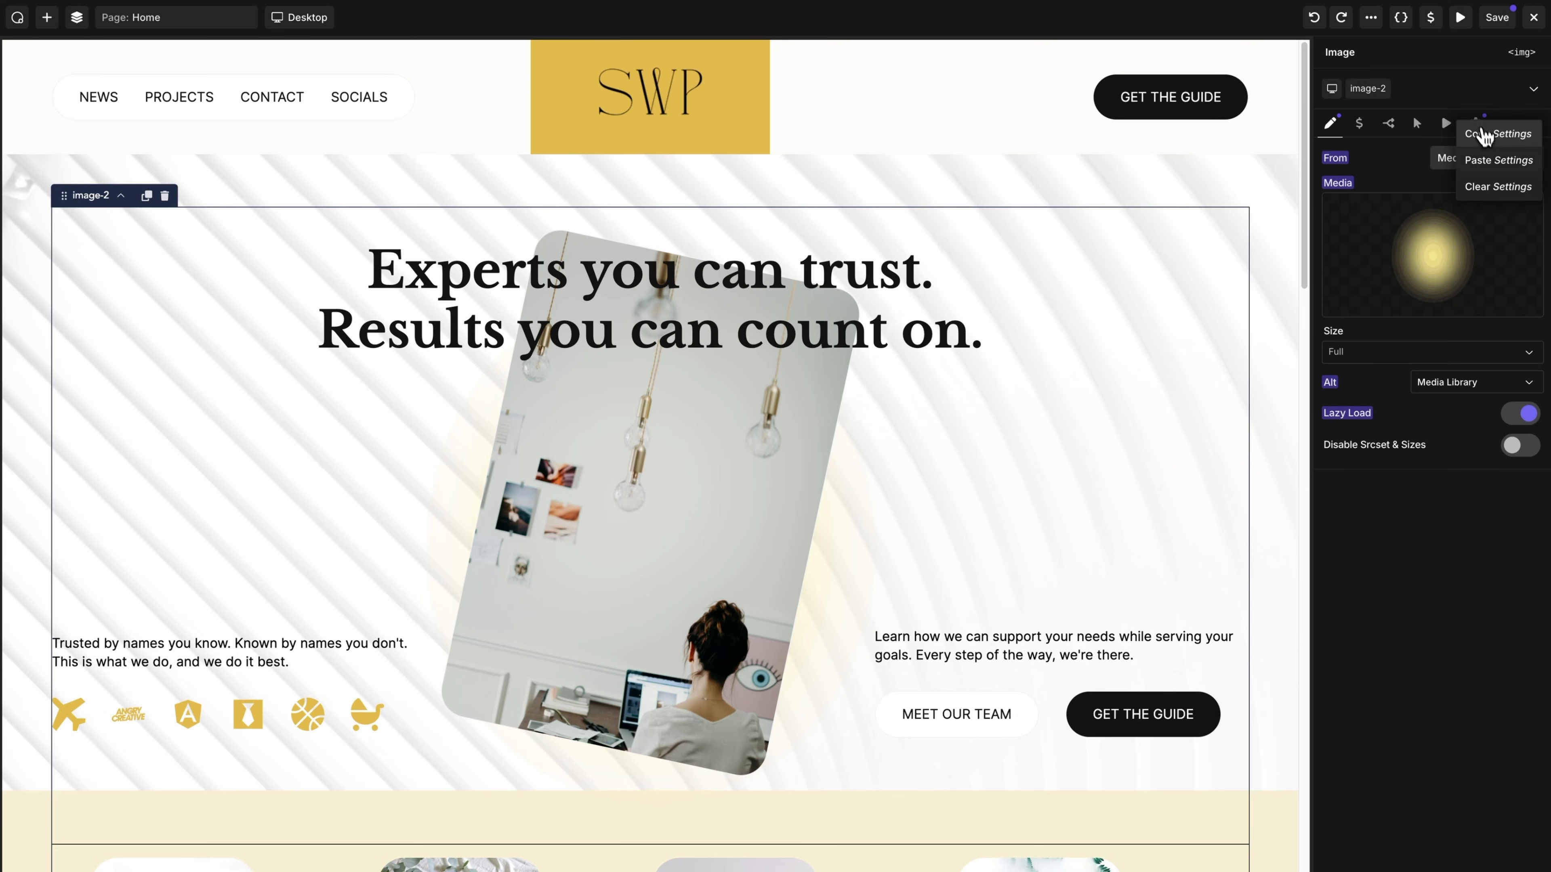
{"action": "left_click", "coordinate": [1494, 160]}
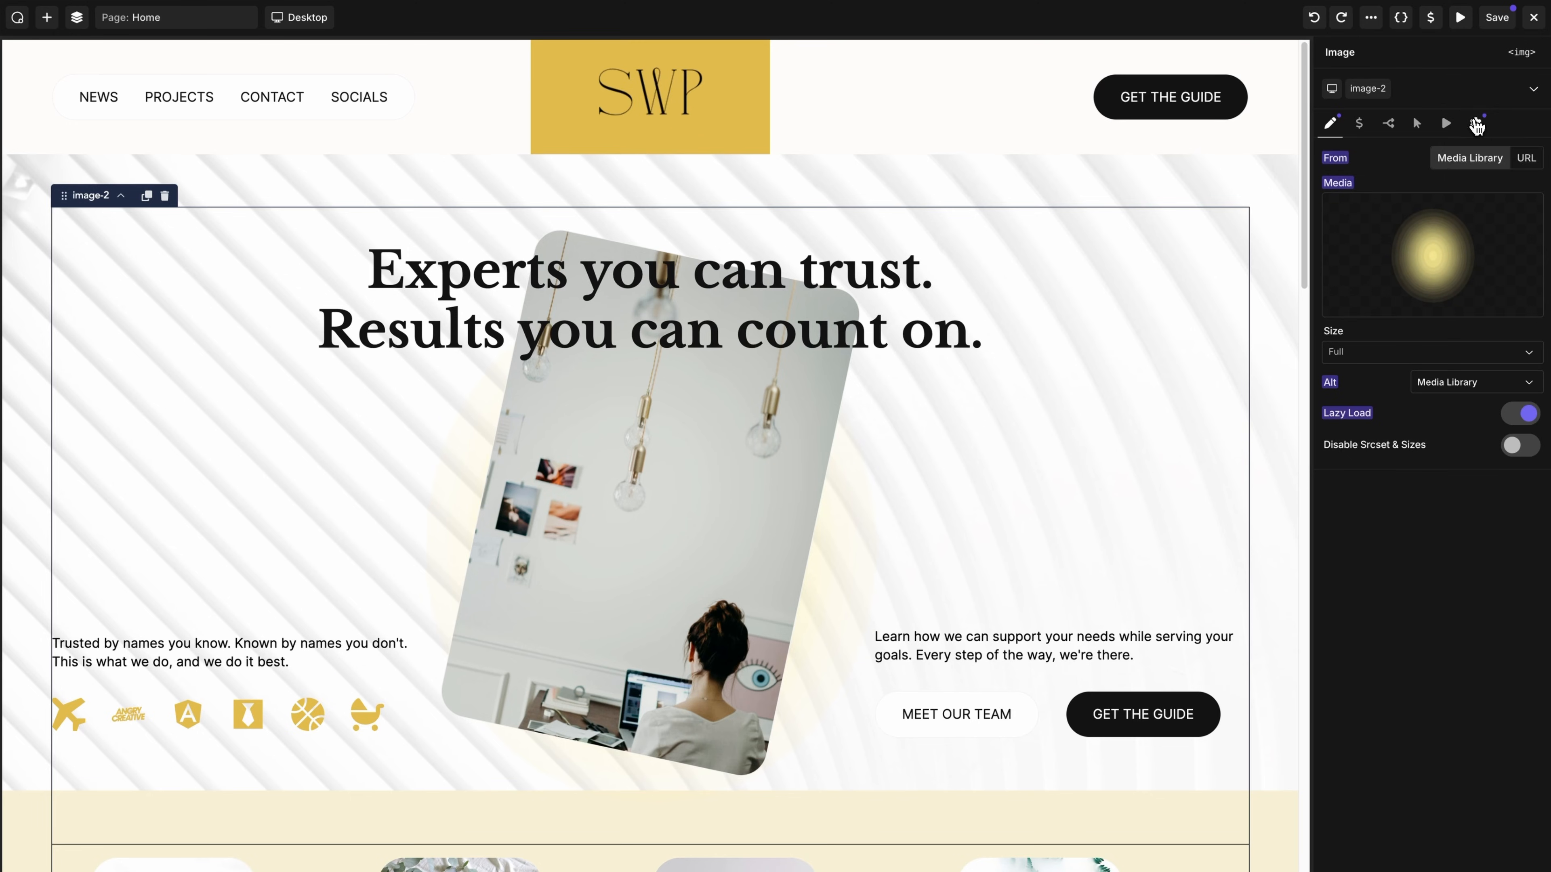
{"action": "left_click", "coordinate": [1475, 124]}
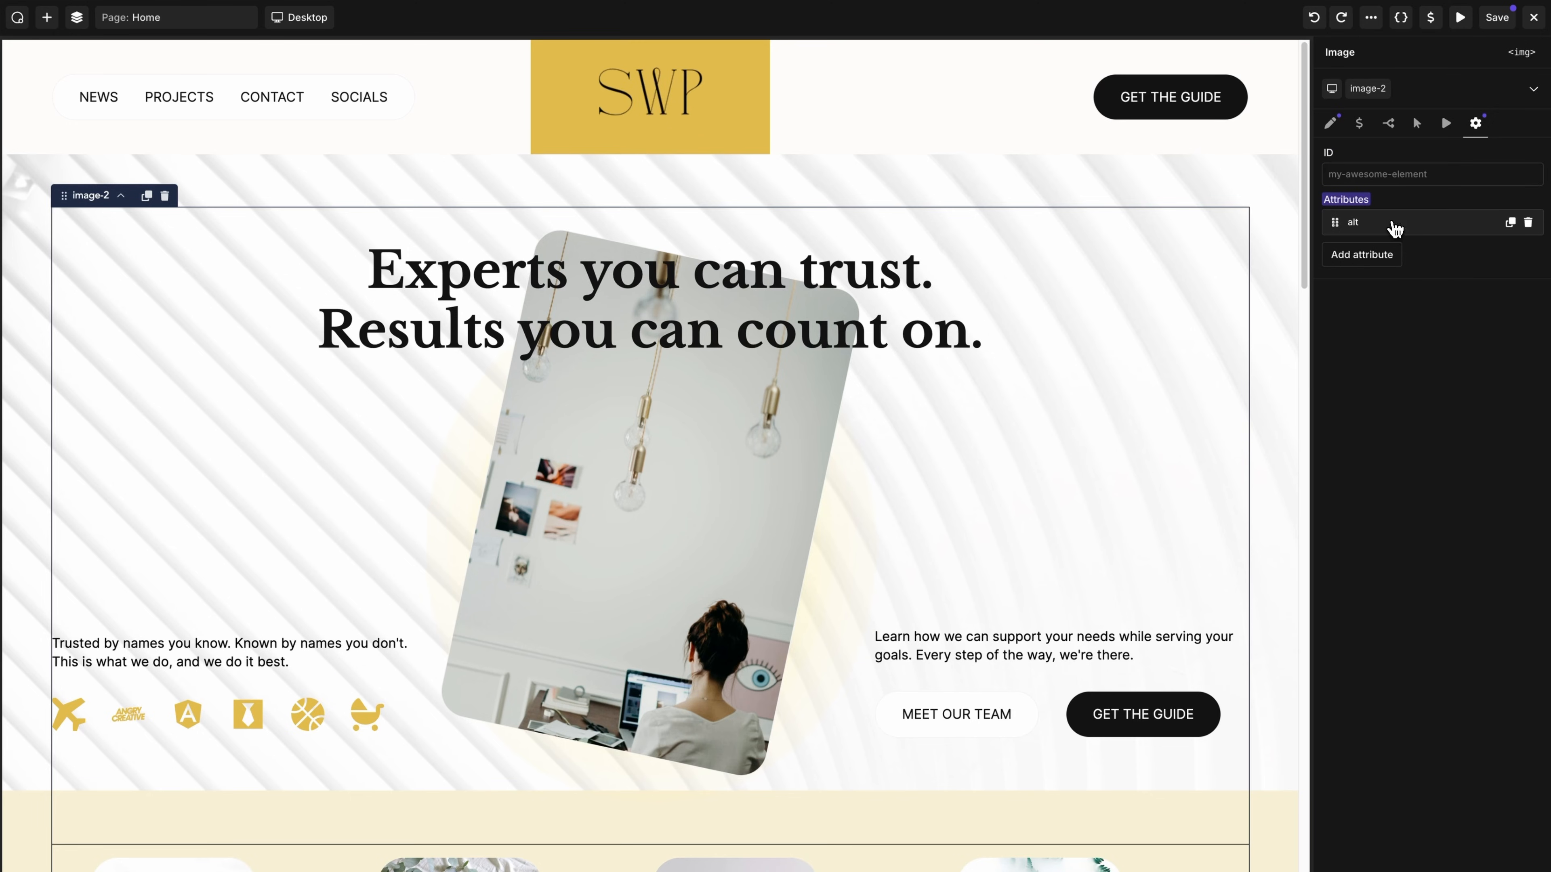
{"action": "left_click", "coordinate": [1396, 228]}
{"action": "left_click", "coordinate": [1395, 228]}
{"action": "left_click", "coordinate": [1476, 125]}
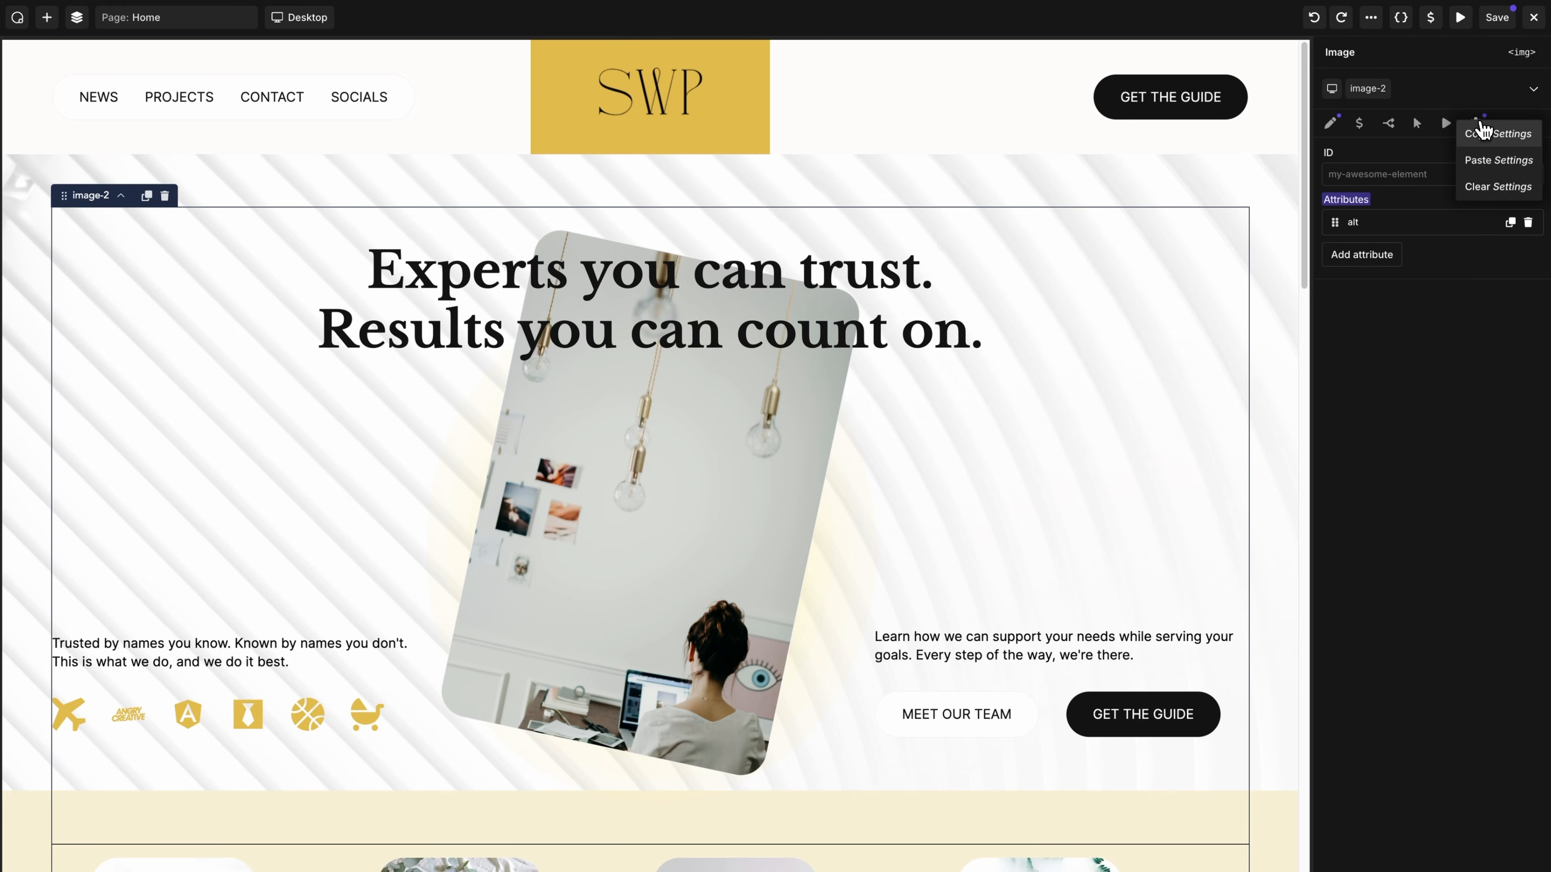
{"action": "left_click", "coordinate": [1484, 161]}
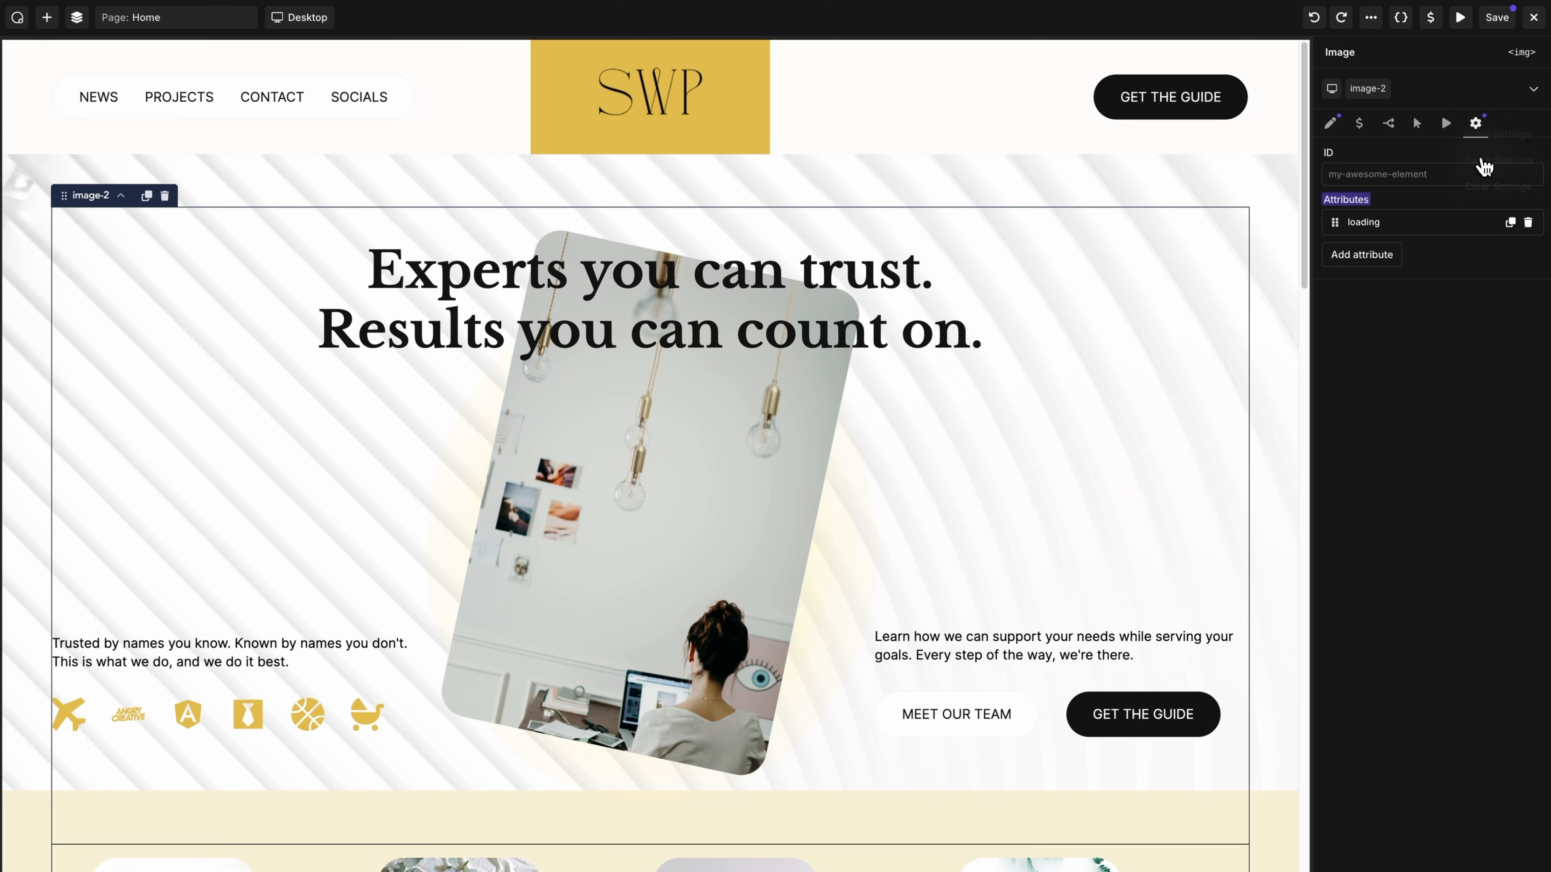
Step: Add an alt attribute with an empty value to the yellow glow image
{"action": "left_click", "coordinate": [1368, 254]}
{"action": "left_click", "coordinate": [1356, 312]}
{"action": "type", "text": "alt"}
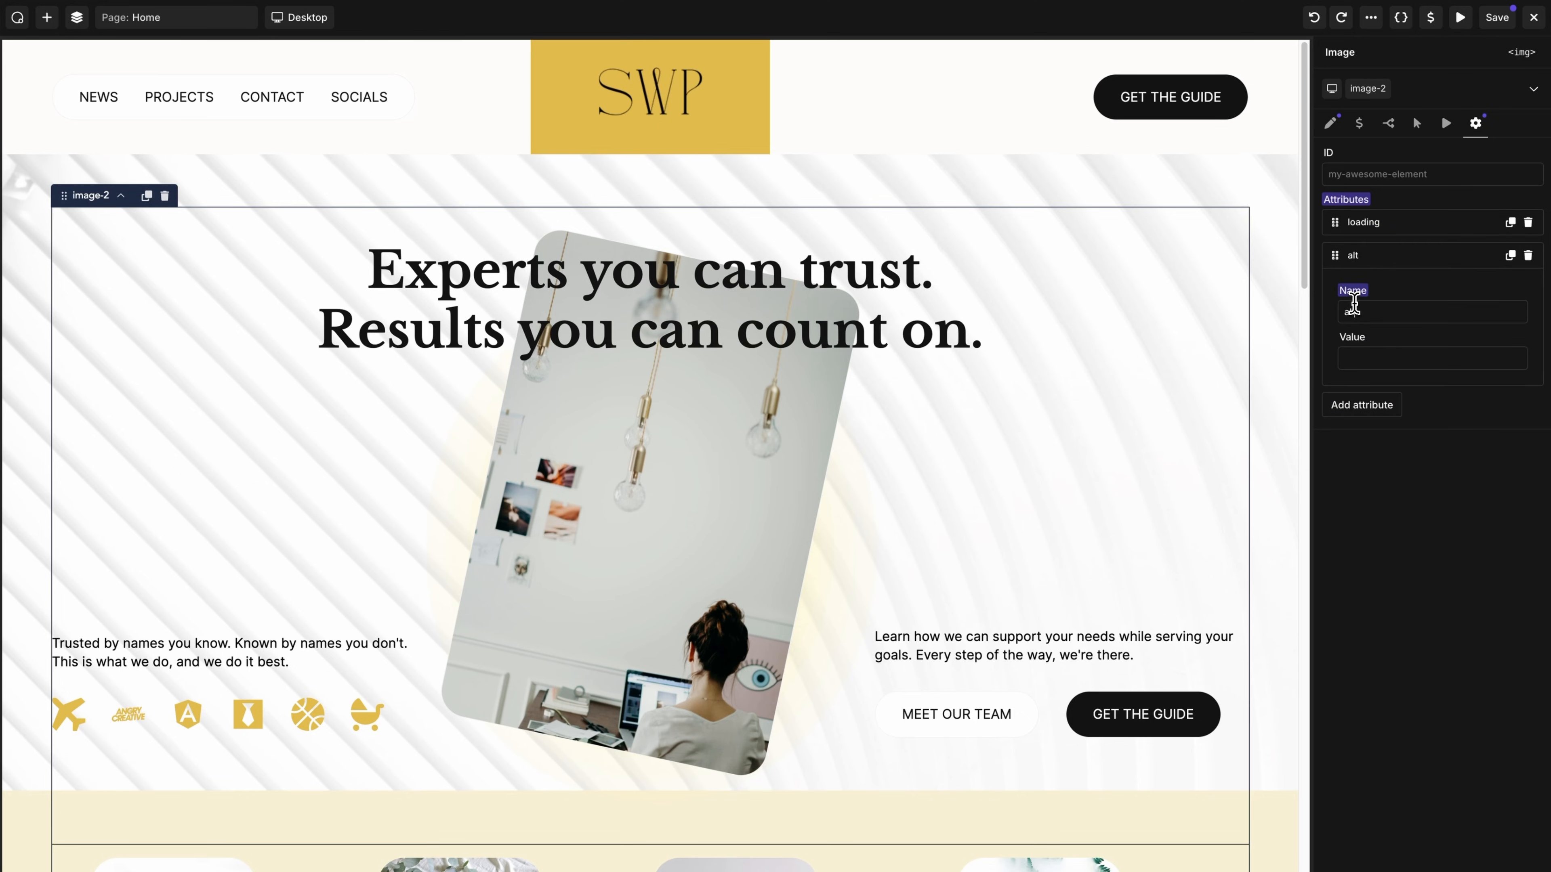
{"action": "left_click", "coordinate": [1400, 255]}
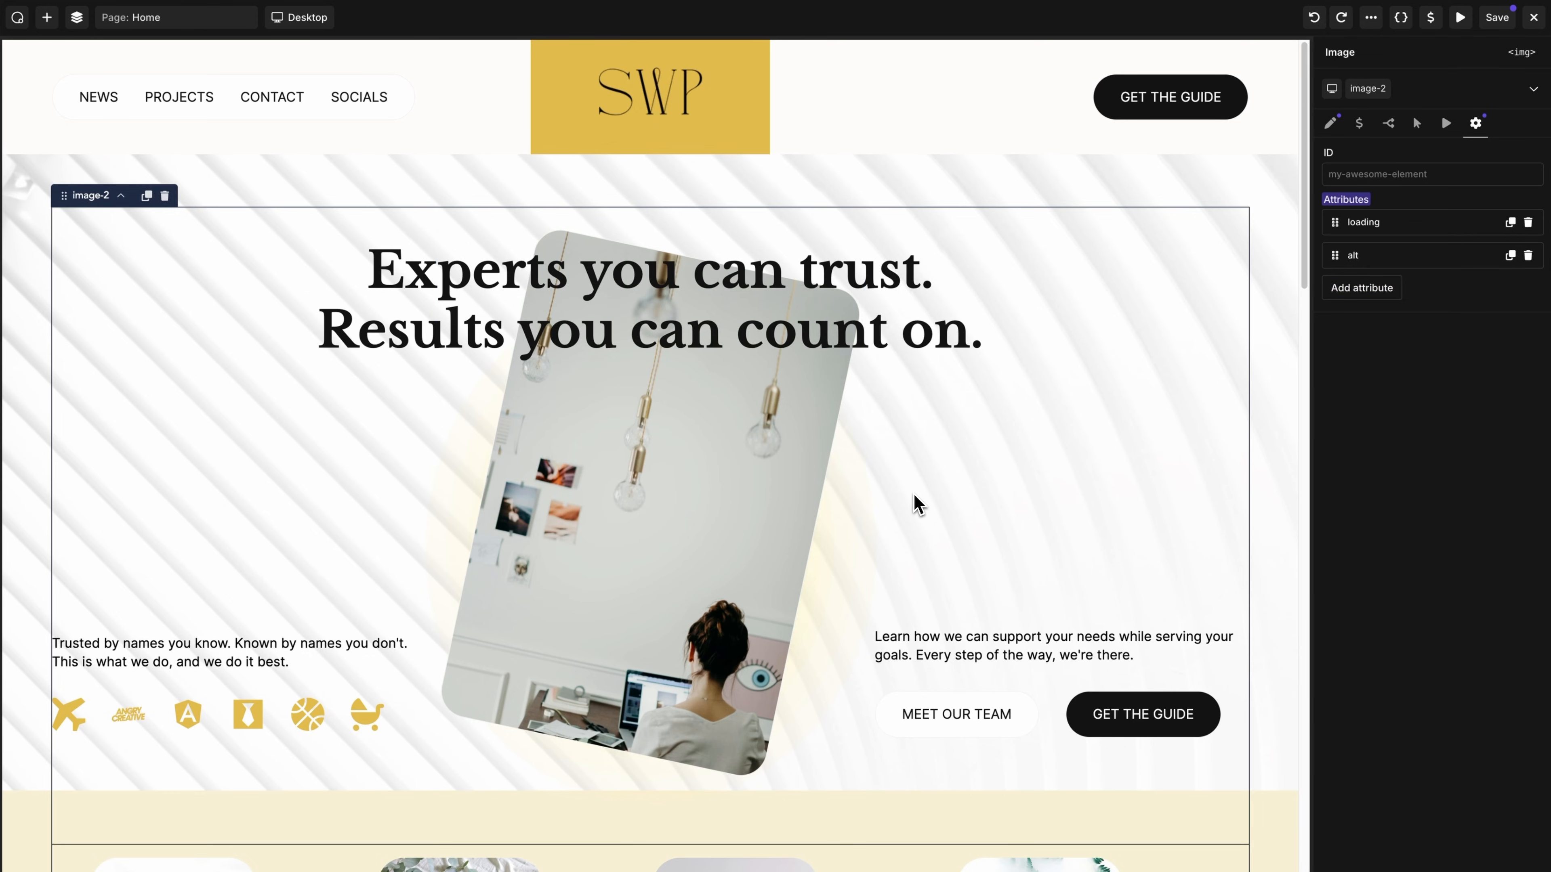
Step: Set the value of the SWP header logo's loading attribute to eager
{"action": "left_click", "coordinate": [665, 101]}
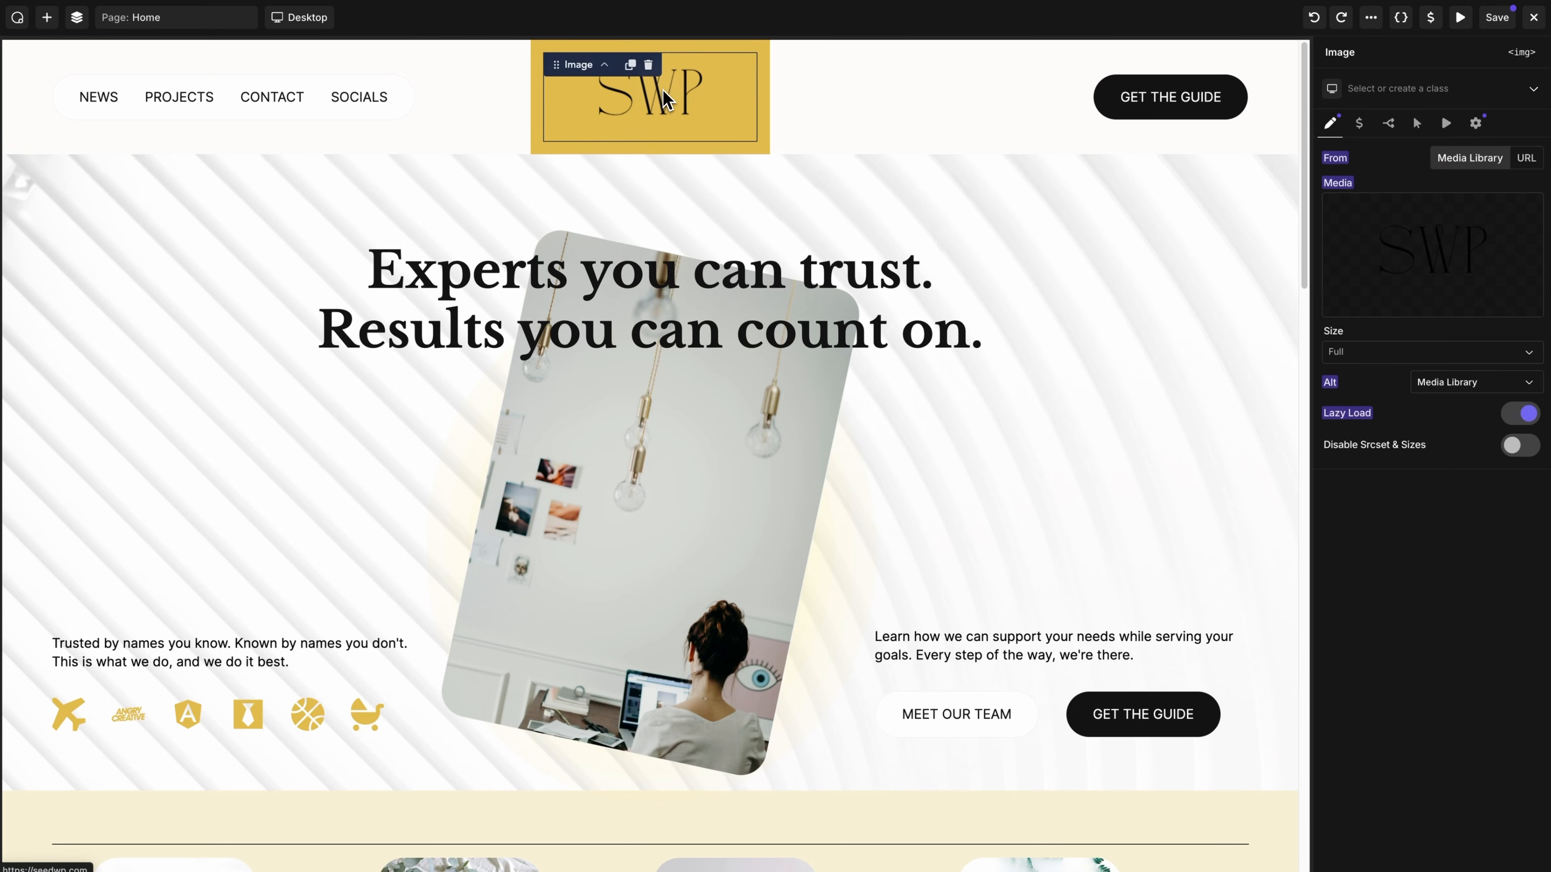
{"action": "left_click", "coordinate": [1476, 123]}
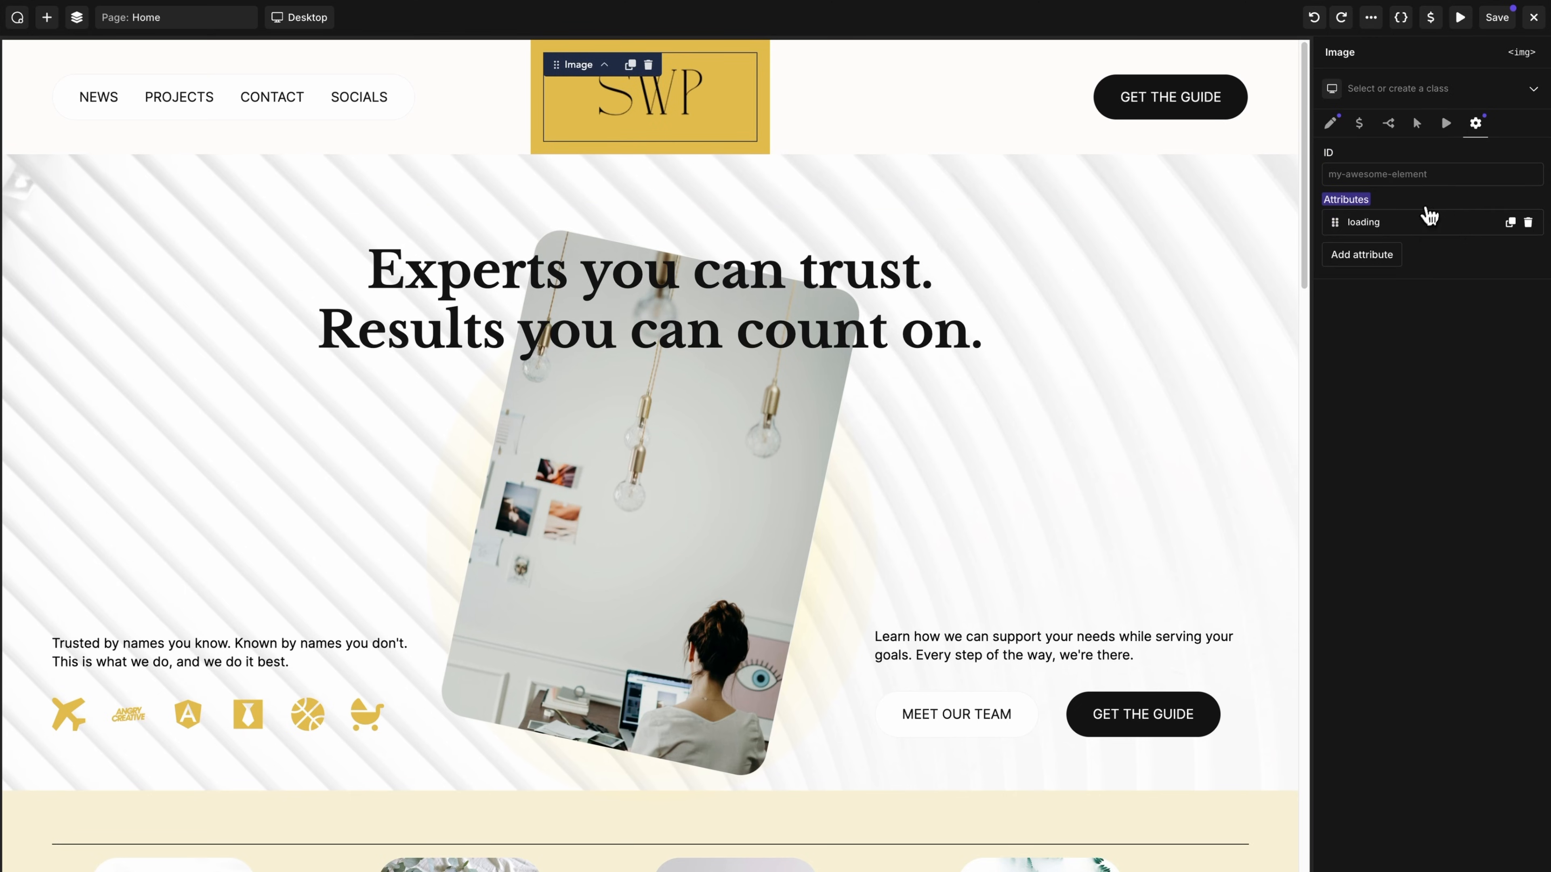
{"action": "left_click", "coordinate": [1426, 220]}
{"action": "left_click", "coordinate": [1374, 325]}
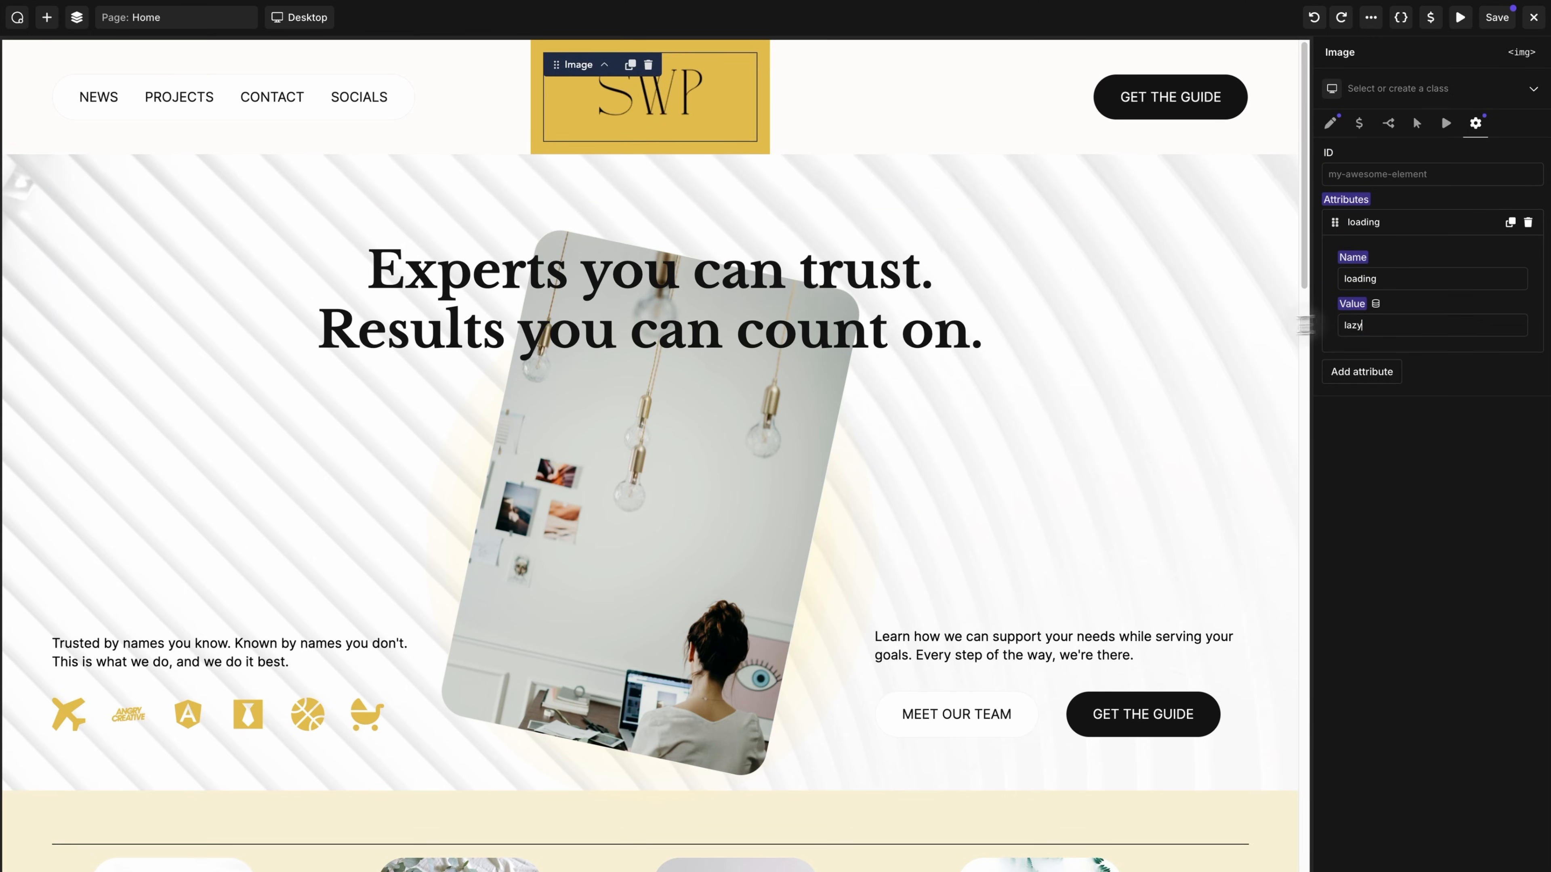
{"action": "left_click_drag", "start_coordinate": [1370, 325], "coordinate": [1326, 336]}
{"action": "type", "text": "eager"}
{"action": "left_click", "coordinate": [1386, 228]}
Step: Paste the copied attribute settings onto the Consultation pill image and set its loading value to lazy
{"action": "scroll", "coordinate": [1044, 204], "scroll_direction": "down", "scroll_amount": 5}
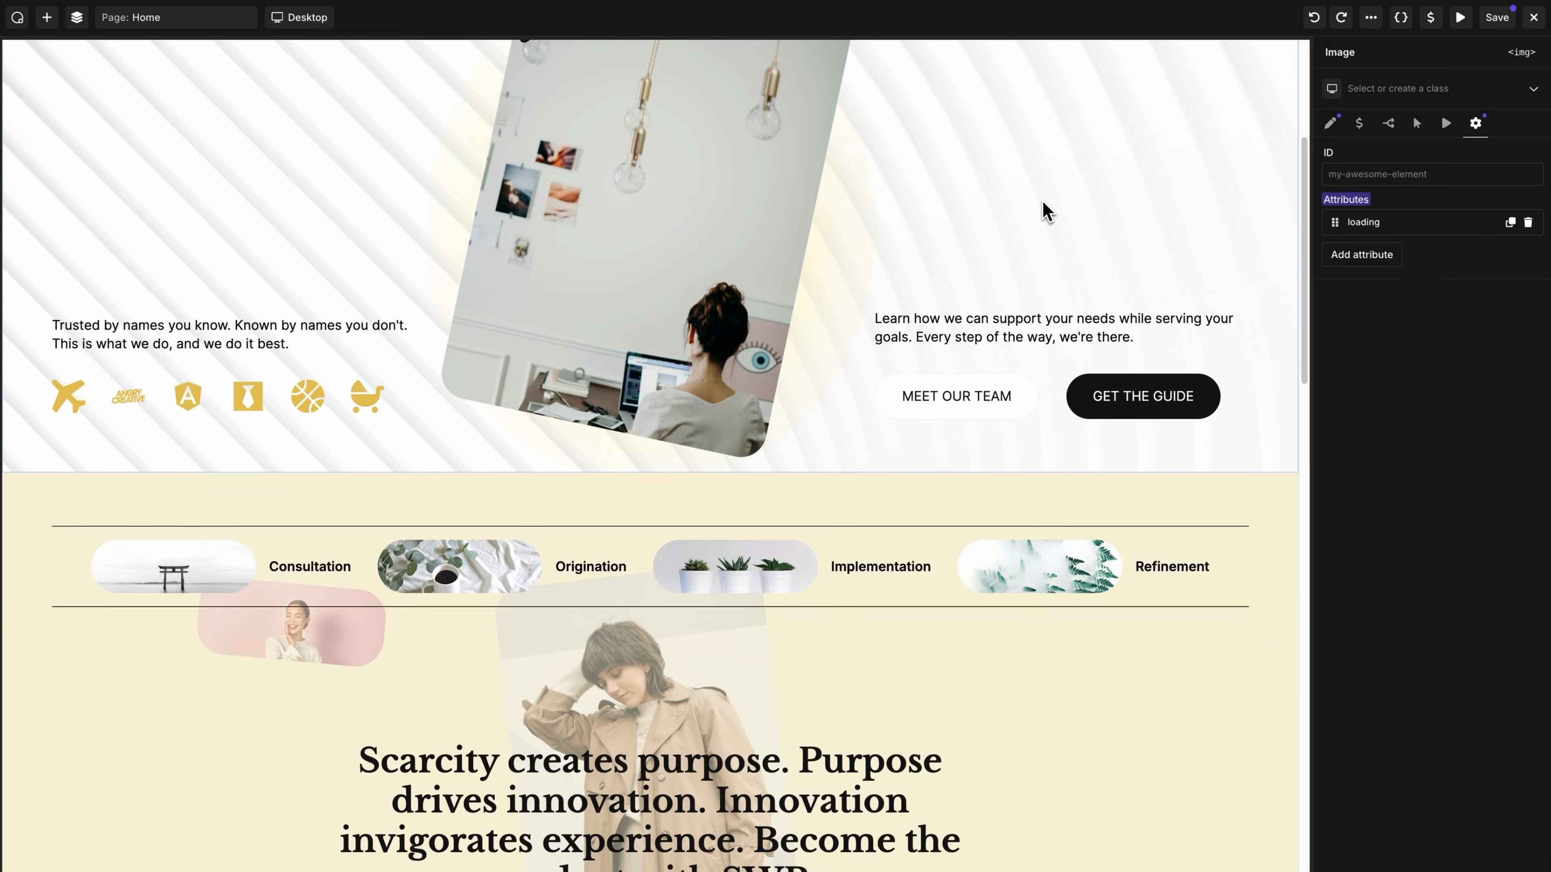
{"action": "scroll", "coordinate": [1043, 200], "scroll_direction": "down", "scroll_amount": 5}
{"action": "scroll", "coordinate": [1042, 200], "scroll_direction": "up", "scroll_amount": 1}
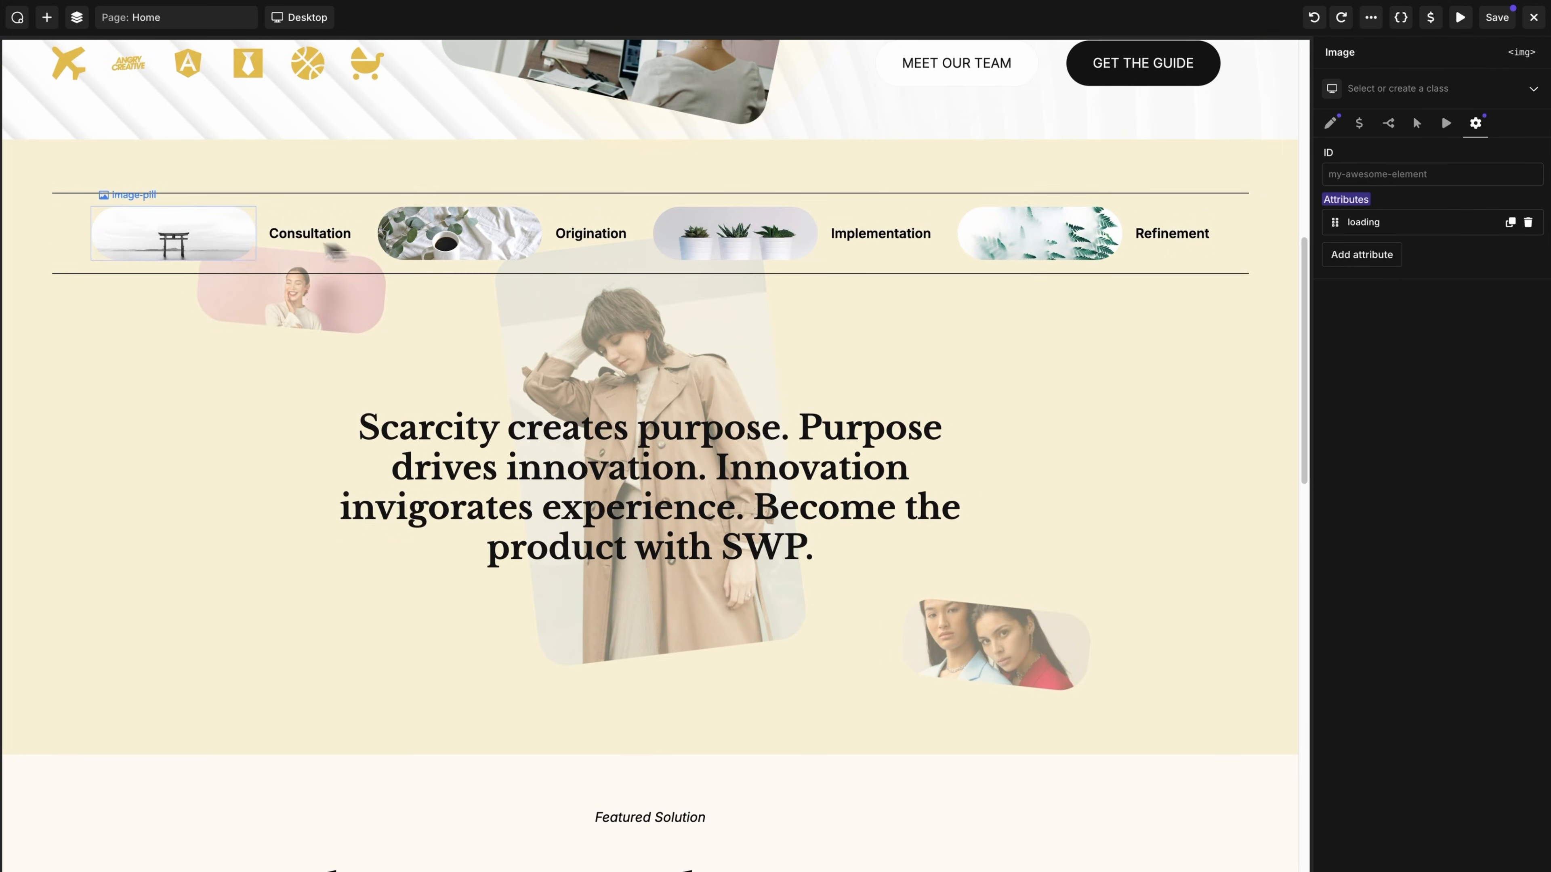
{"action": "left_click", "coordinate": [152, 254]}
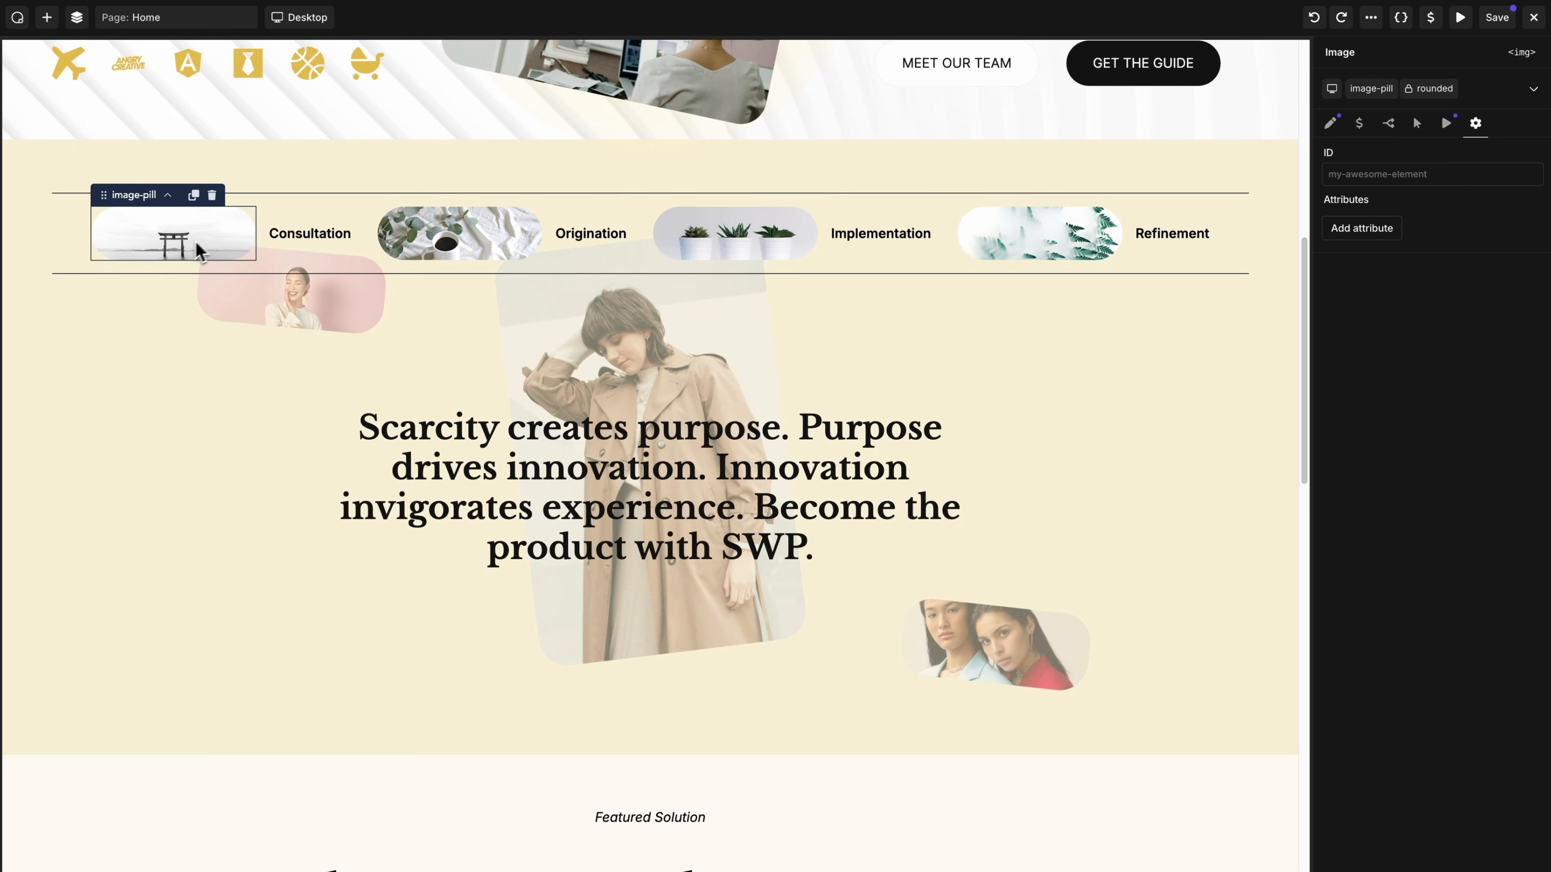
{"action": "right_click", "coordinate": [1481, 129]}
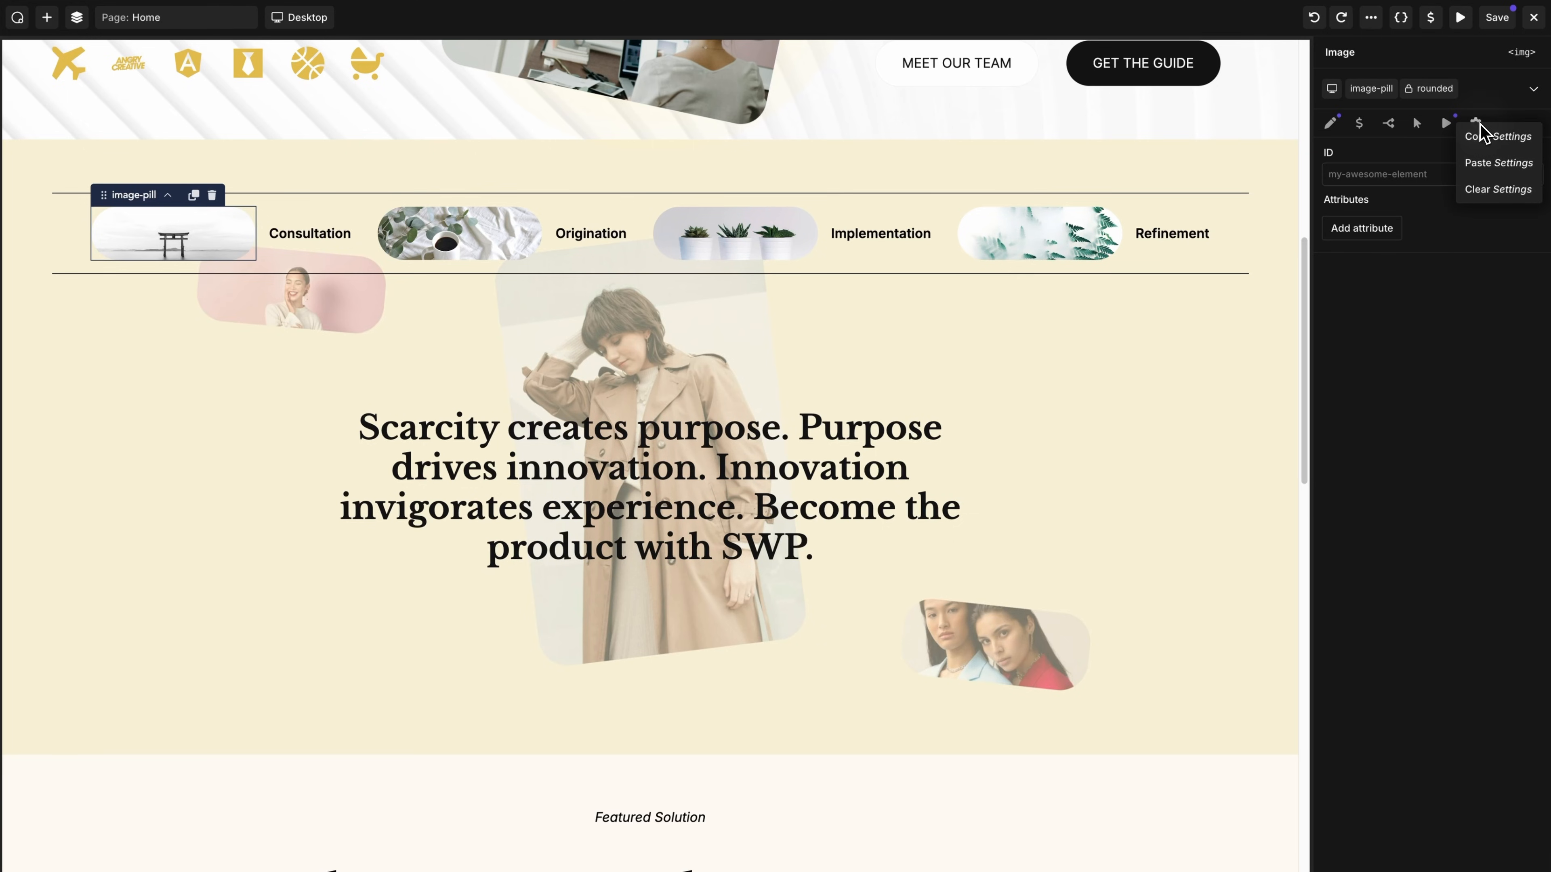
{"action": "left_click", "coordinate": [1497, 163]}
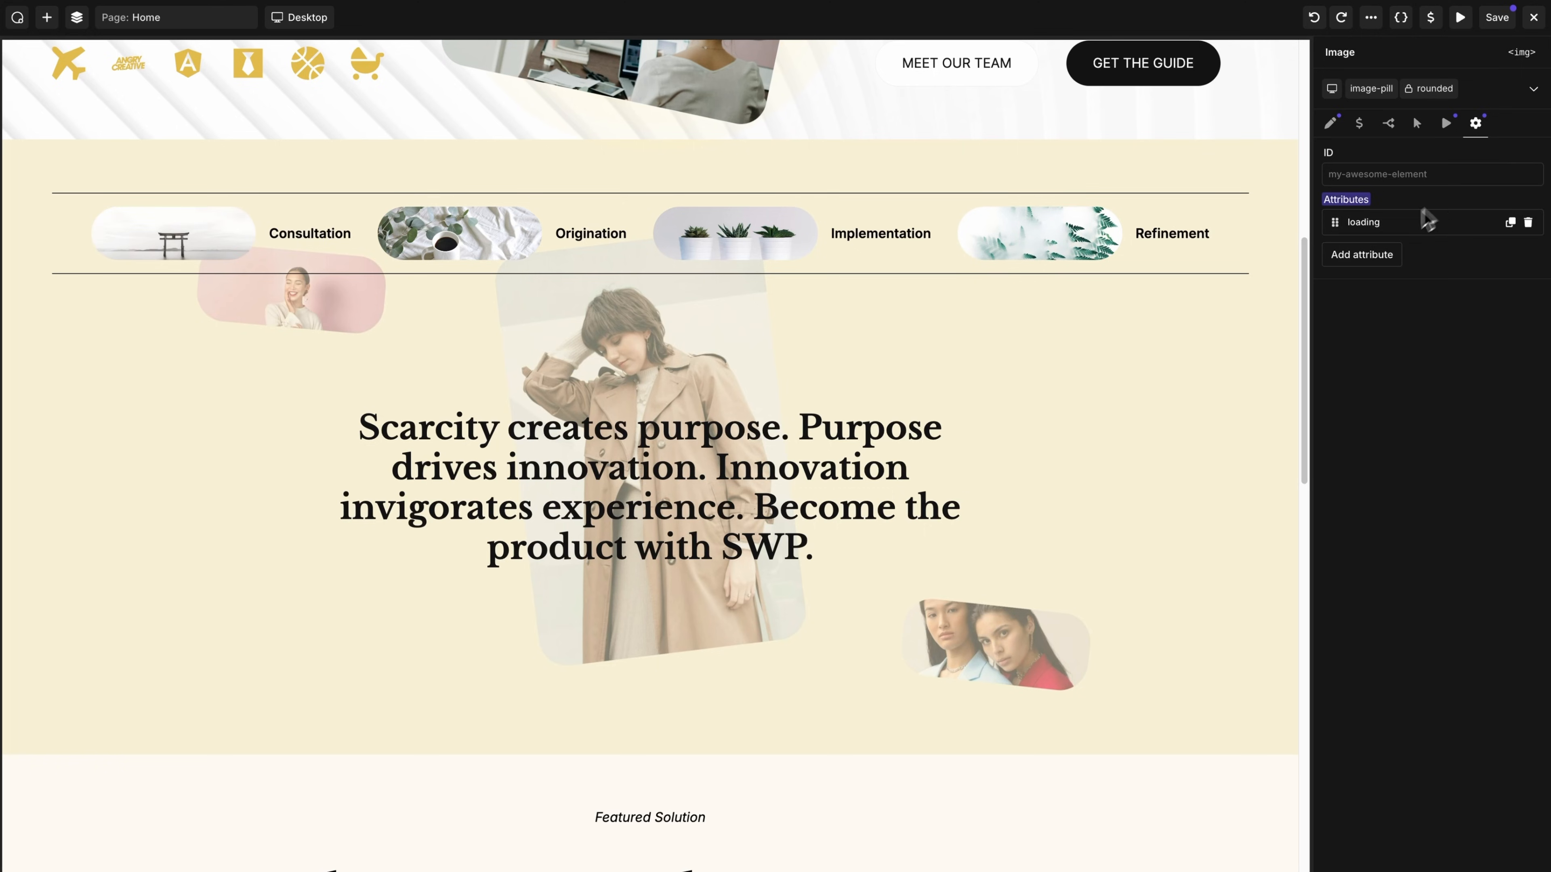
{"action": "left_click", "coordinate": [1402, 235]}
{"action": "double_click", "coordinate": [1363, 326]}
{"action": "type", "text": "lazy"}
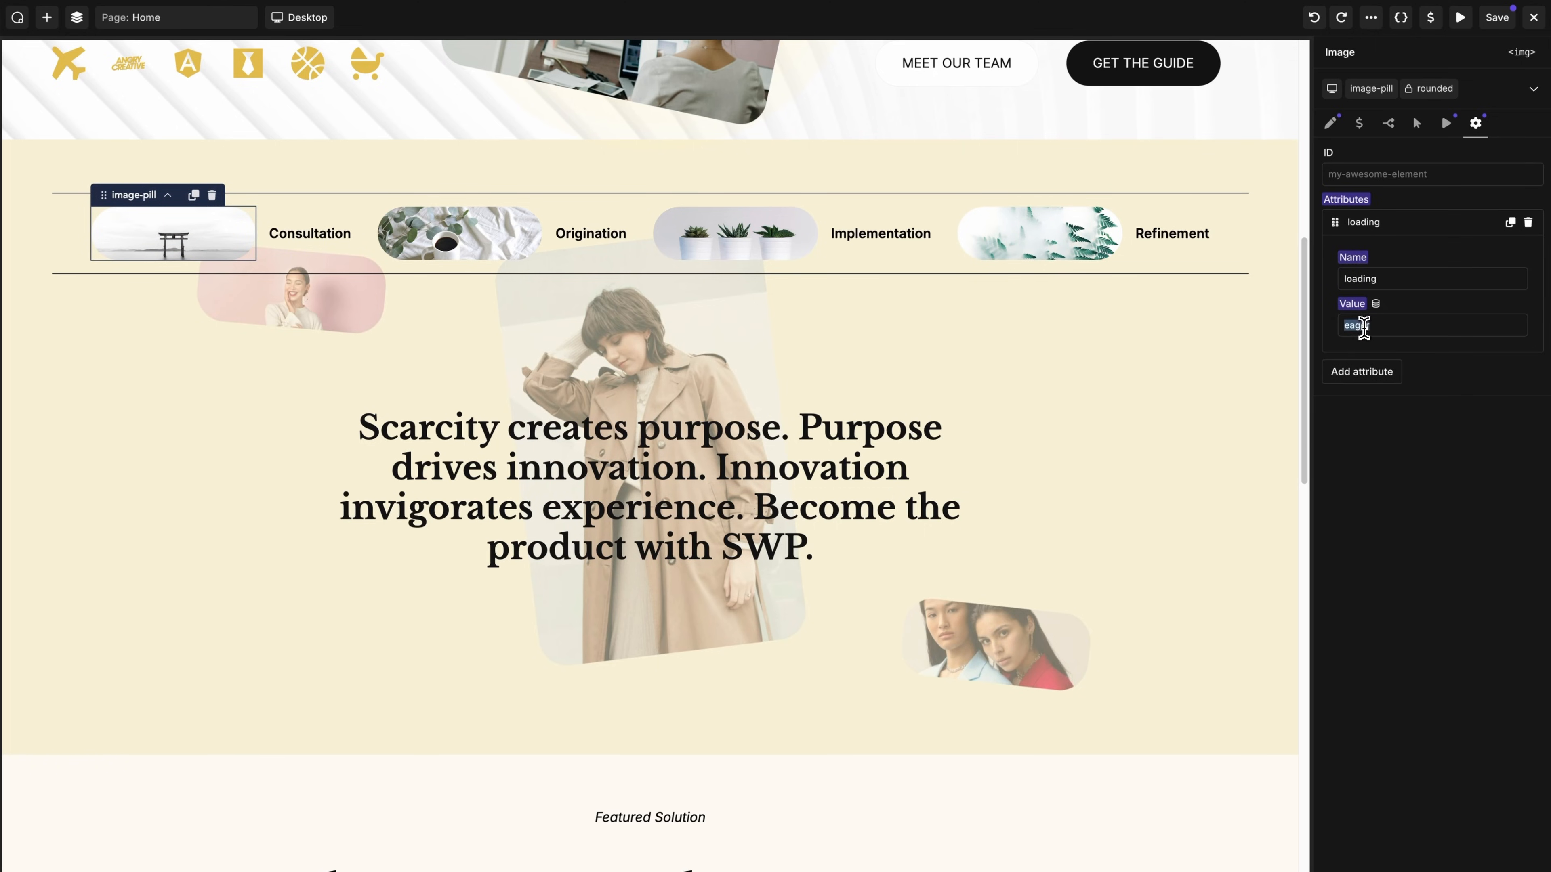
Step: Copy the Consultation pill image's attribute settings and paste them onto the Origination pill image
{"action": "right_click", "coordinate": [1478, 125]}
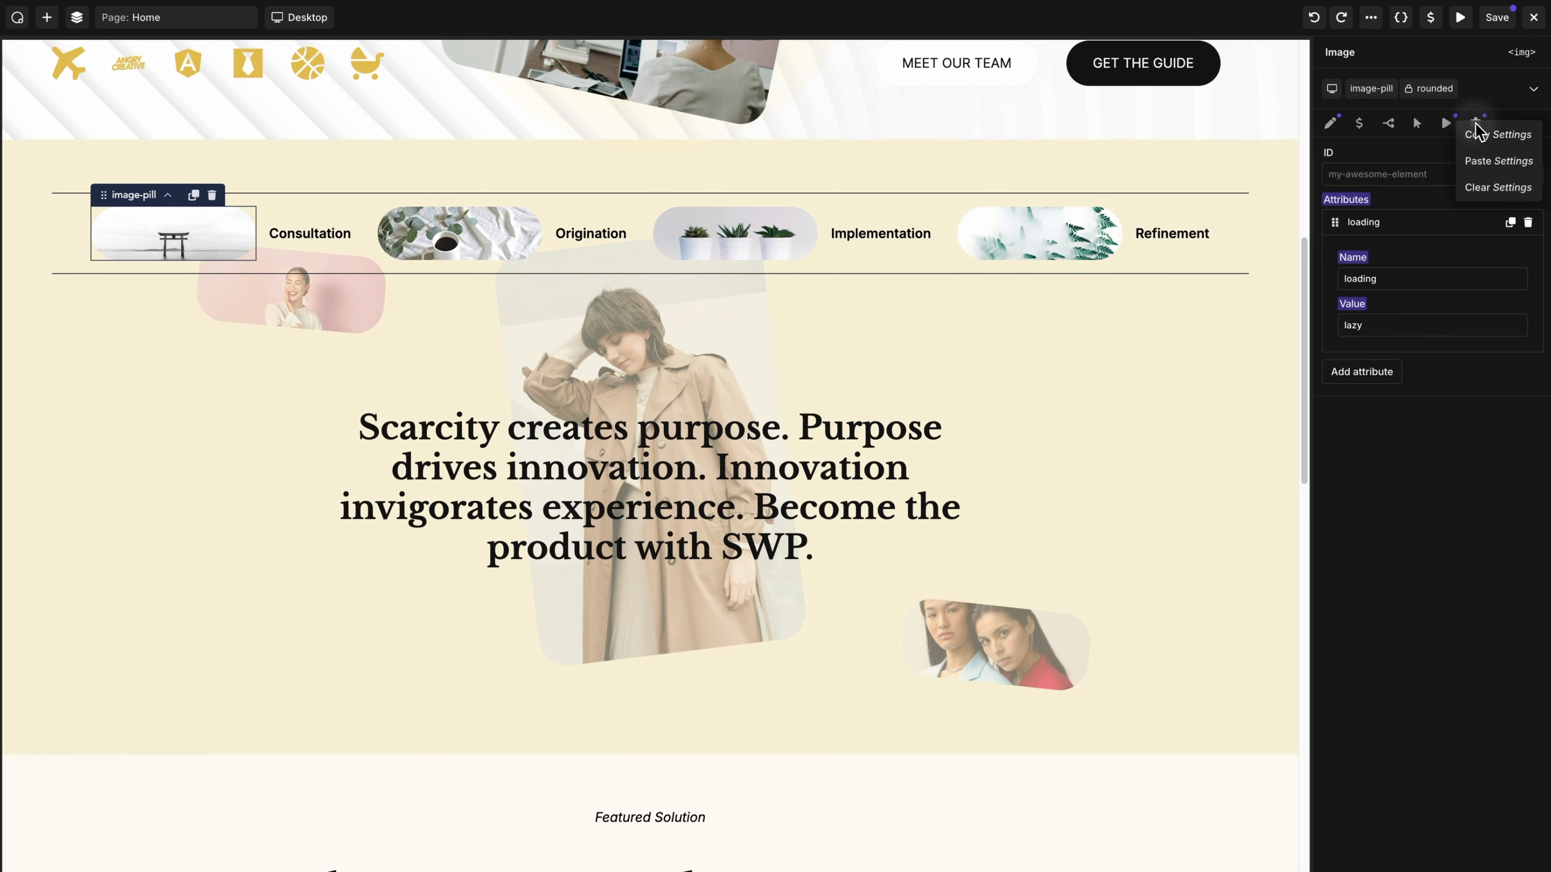
{"action": "left_click", "coordinate": [1490, 135]}
{"action": "left_click", "coordinate": [459, 232]}
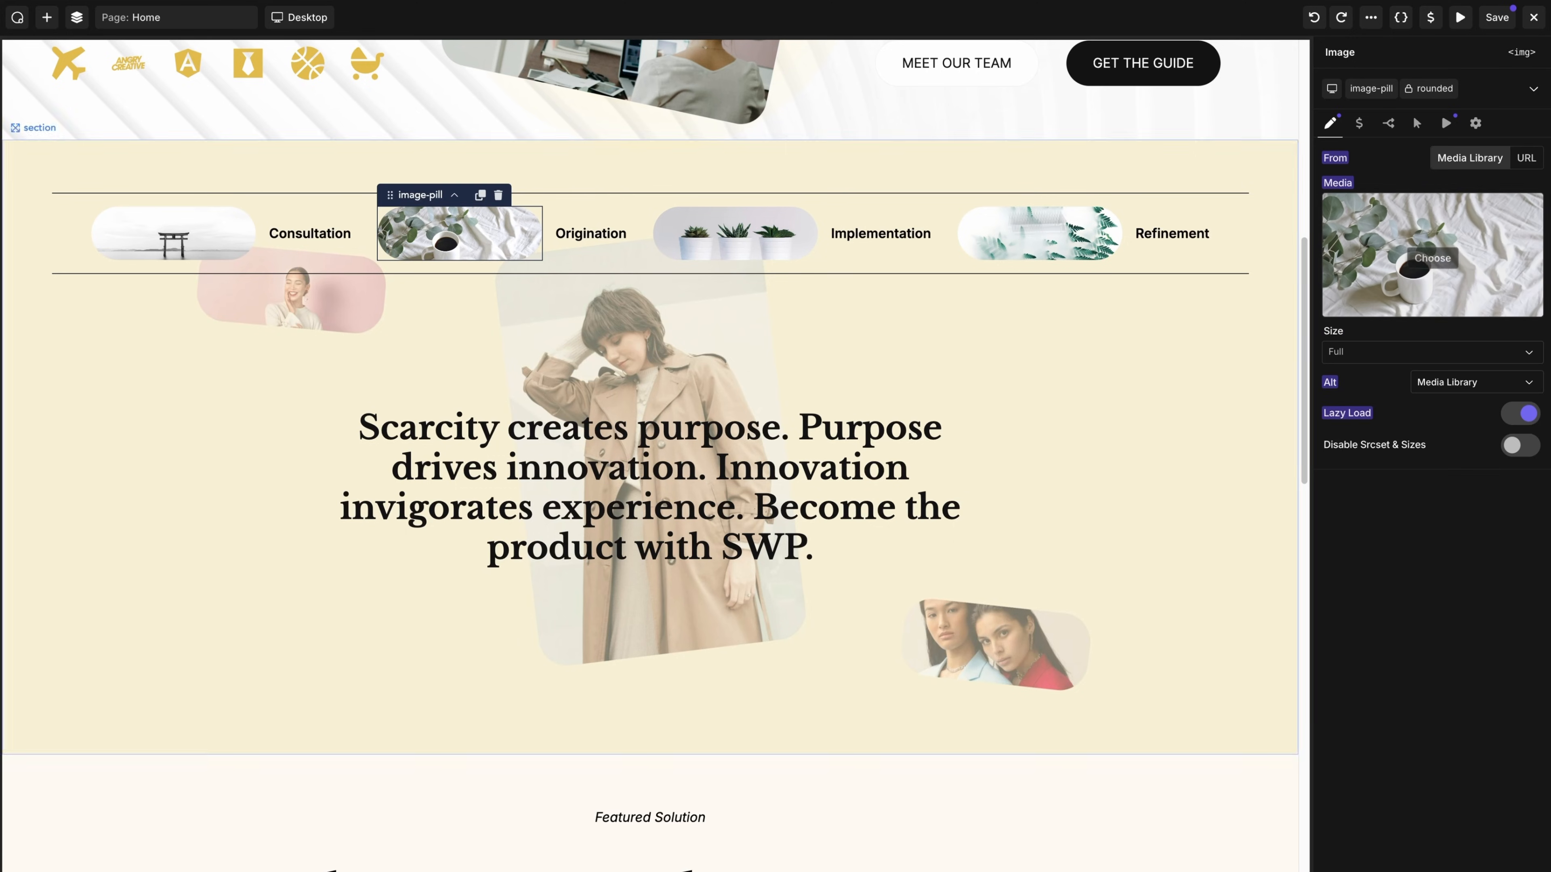
{"action": "right_click", "coordinate": [1474, 124]}
{"action": "left_click", "coordinate": [1488, 158]}
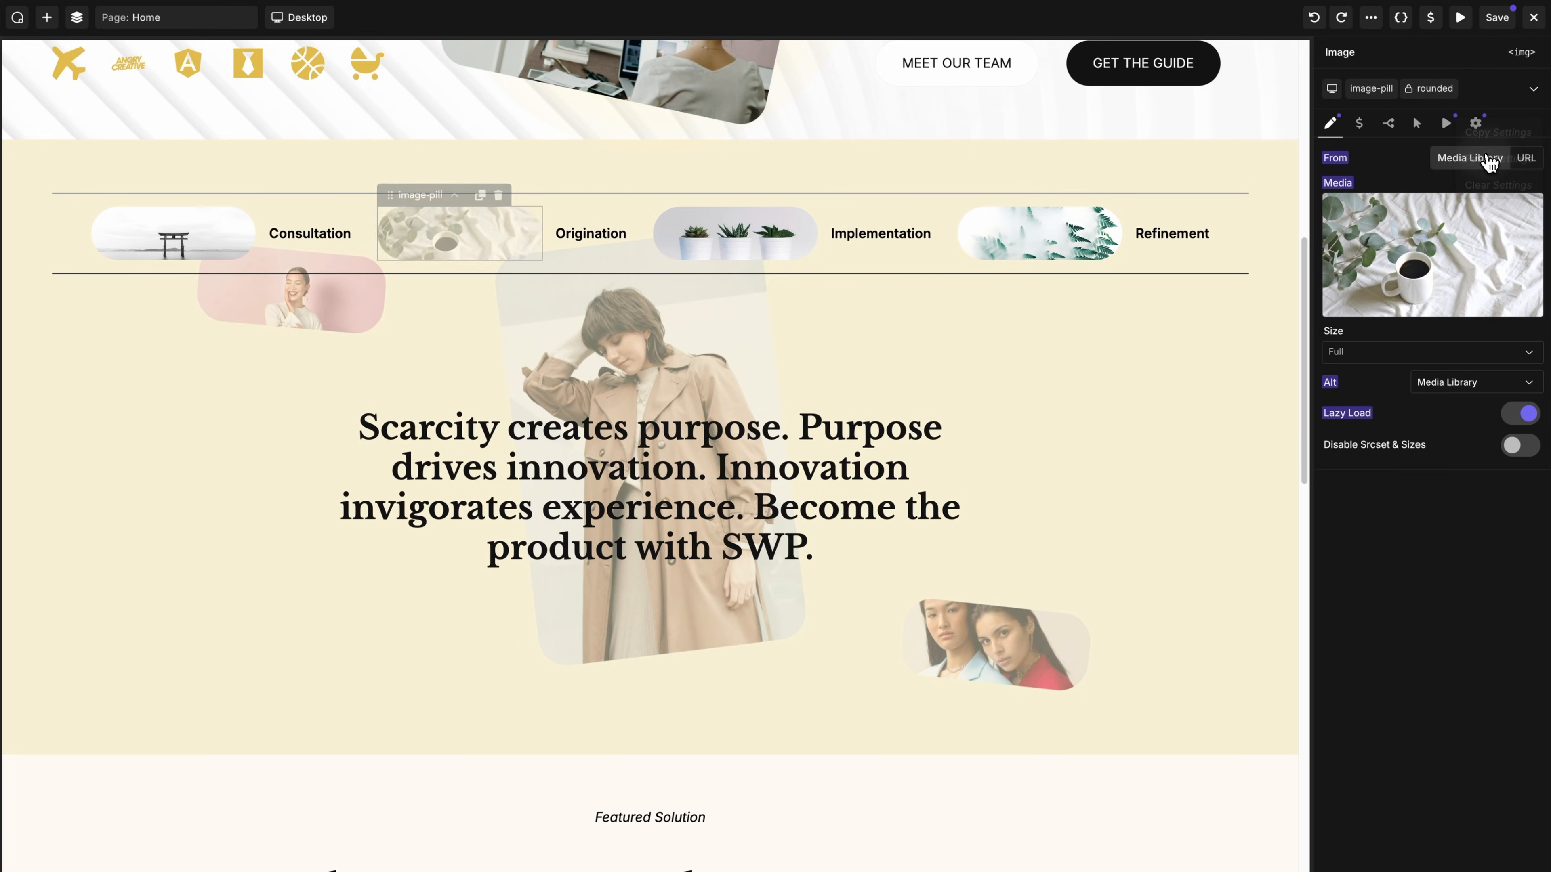
Step: Paste the same lazy loading settings onto the Implementation and Refinement pill images
{"action": "left_click", "coordinate": [753, 245]}
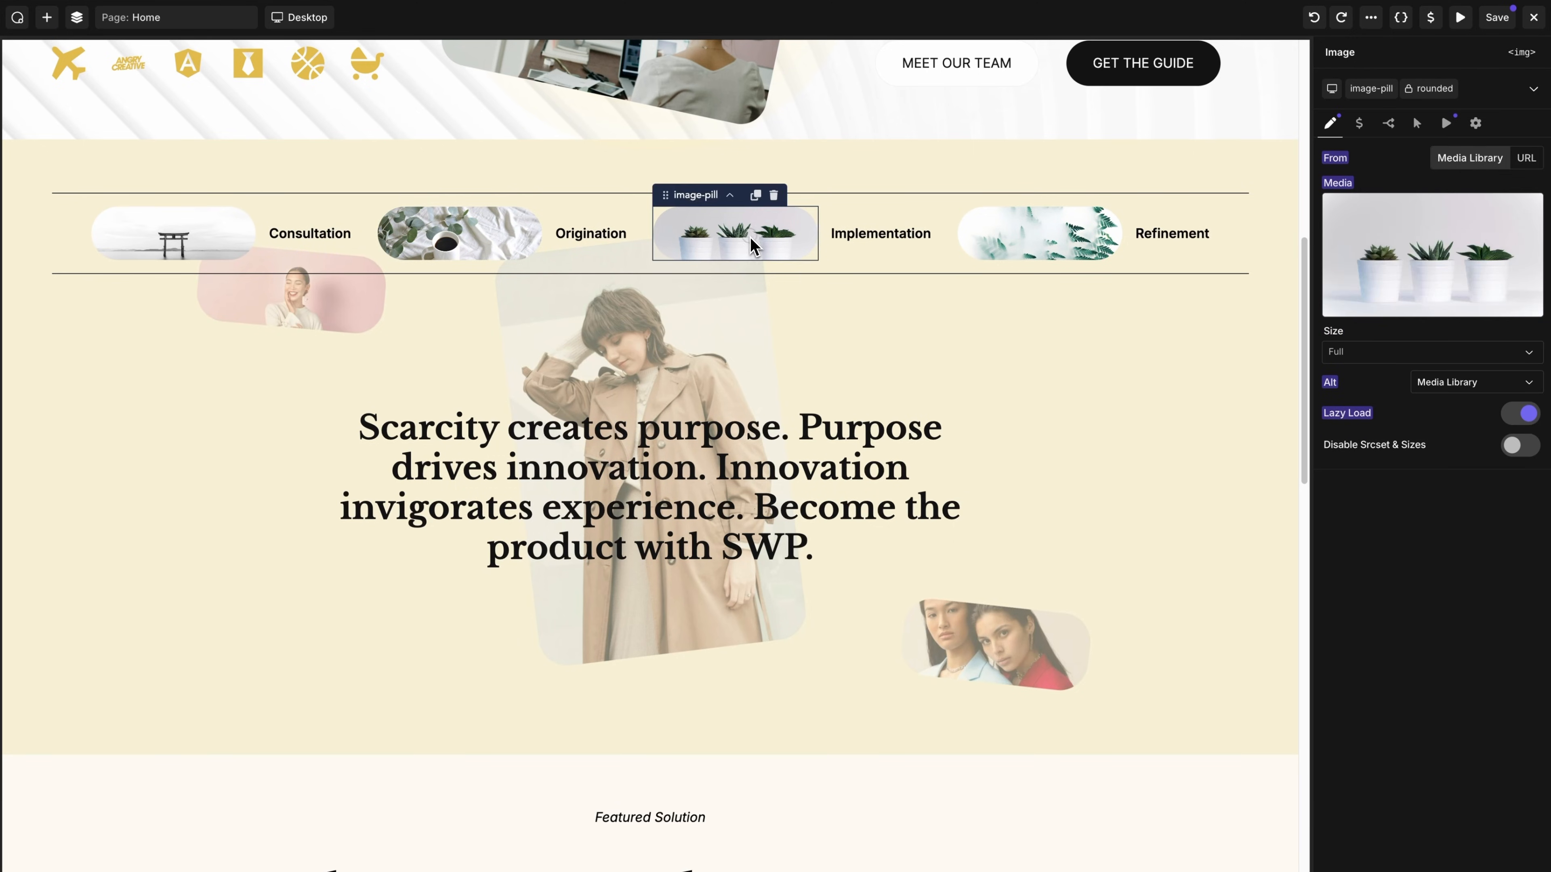
{"action": "right_click", "coordinate": [1476, 124]}
{"action": "left_click", "coordinate": [1487, 157]}
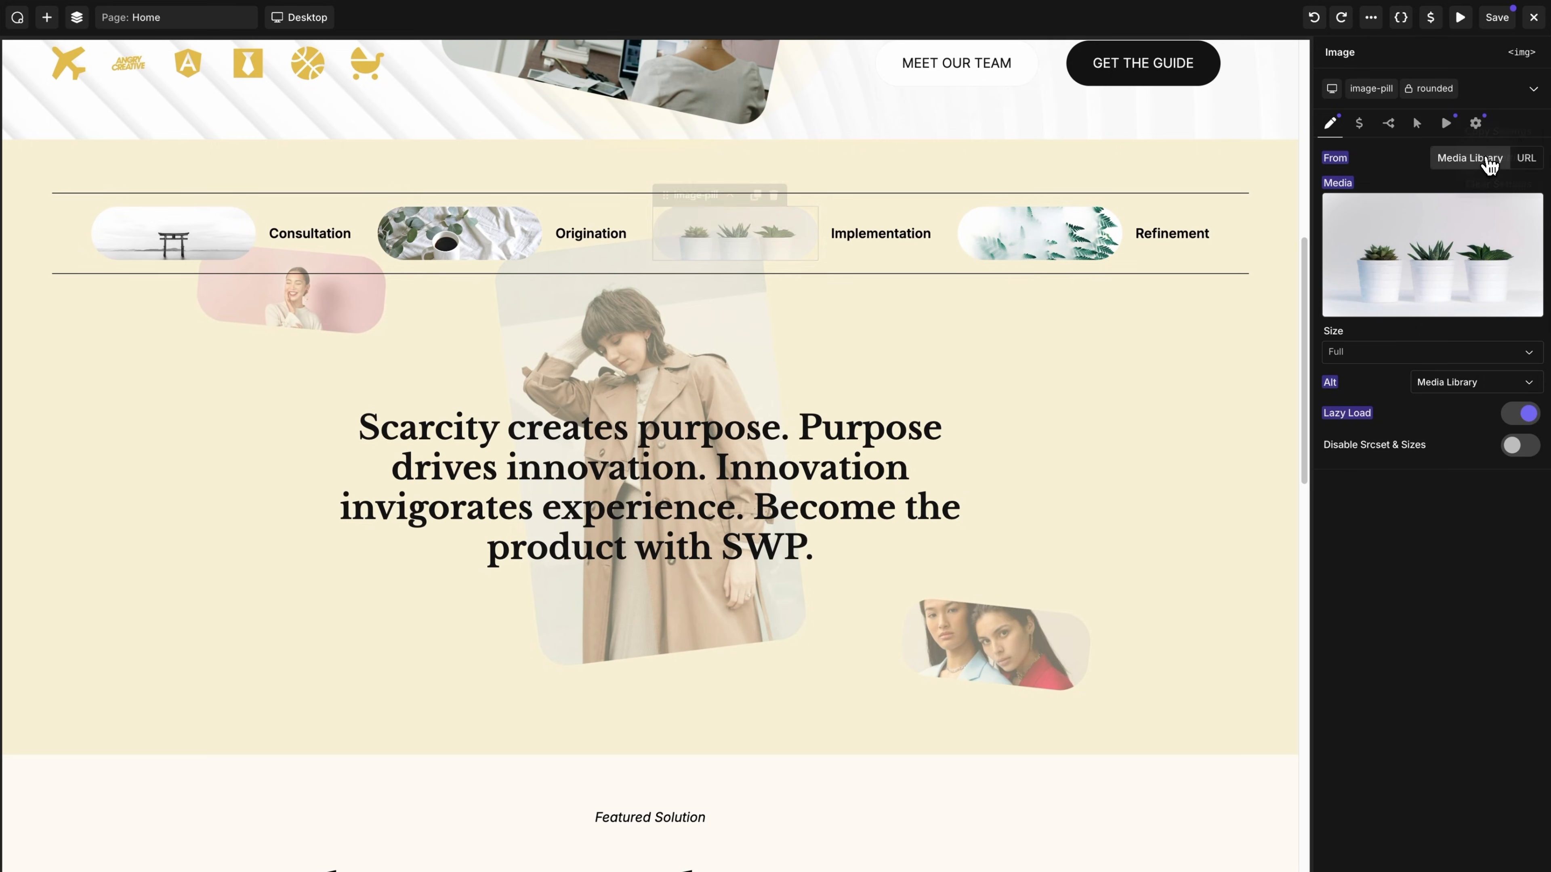
{"action": "left_click", "coordinate": [1007, 254]}
{"action": "right_click", "coordinate": [1478, 126]}
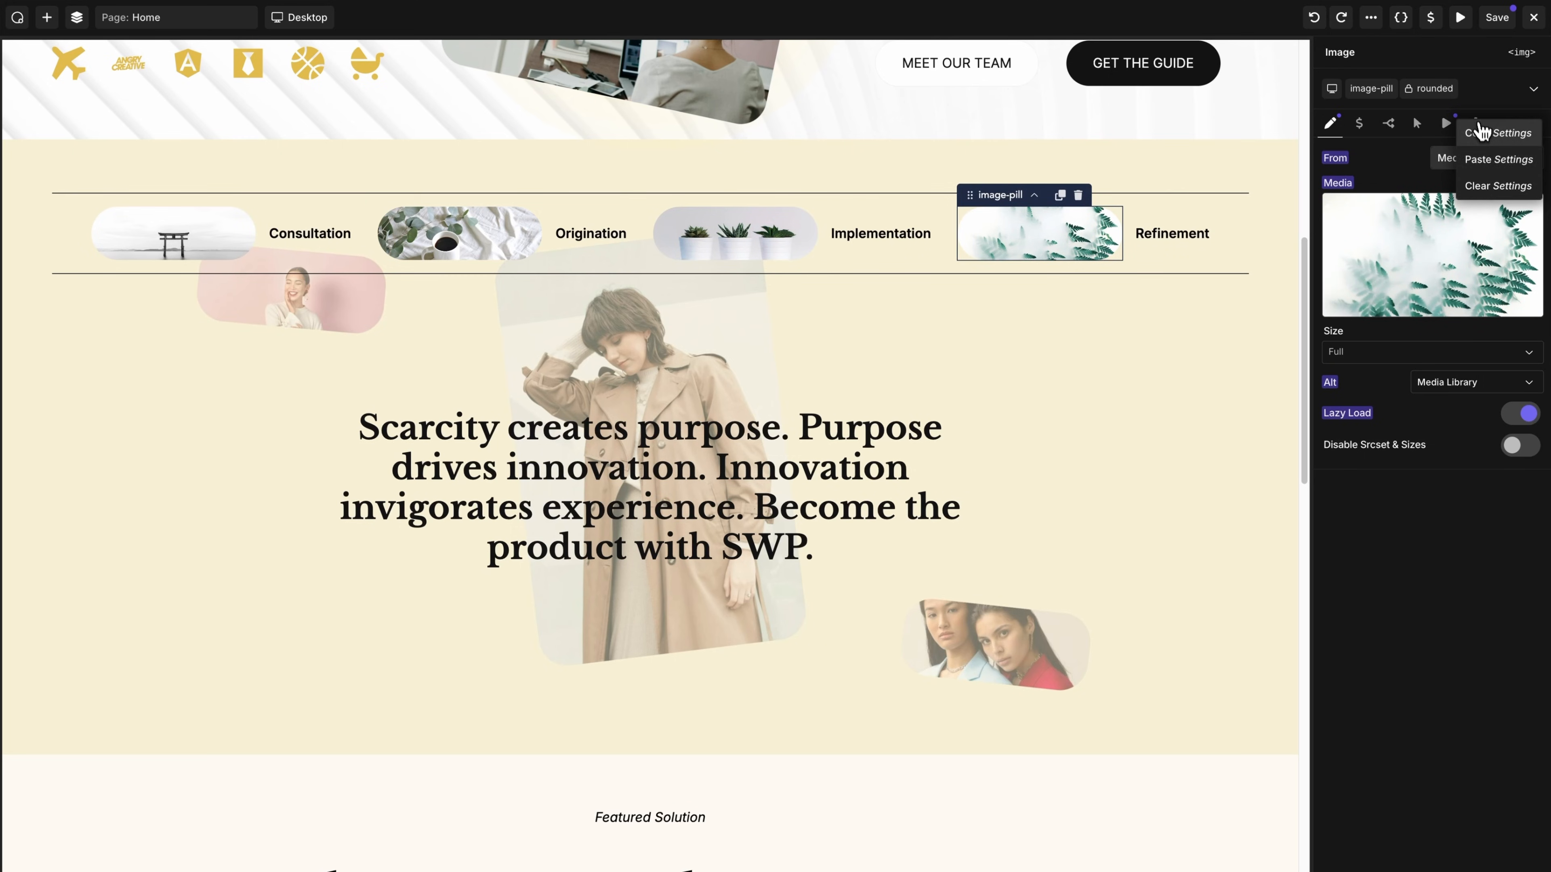
{"action": "left_click", "coordinate": [1487, 157]}
Step: Paste the copied lazy loading settings onto the featured solution's shoe image and check its loading attribute
{"action": "scroll", "coordinate": [992, 525], "scroll_direction": "down", "scroll_amount": 12}
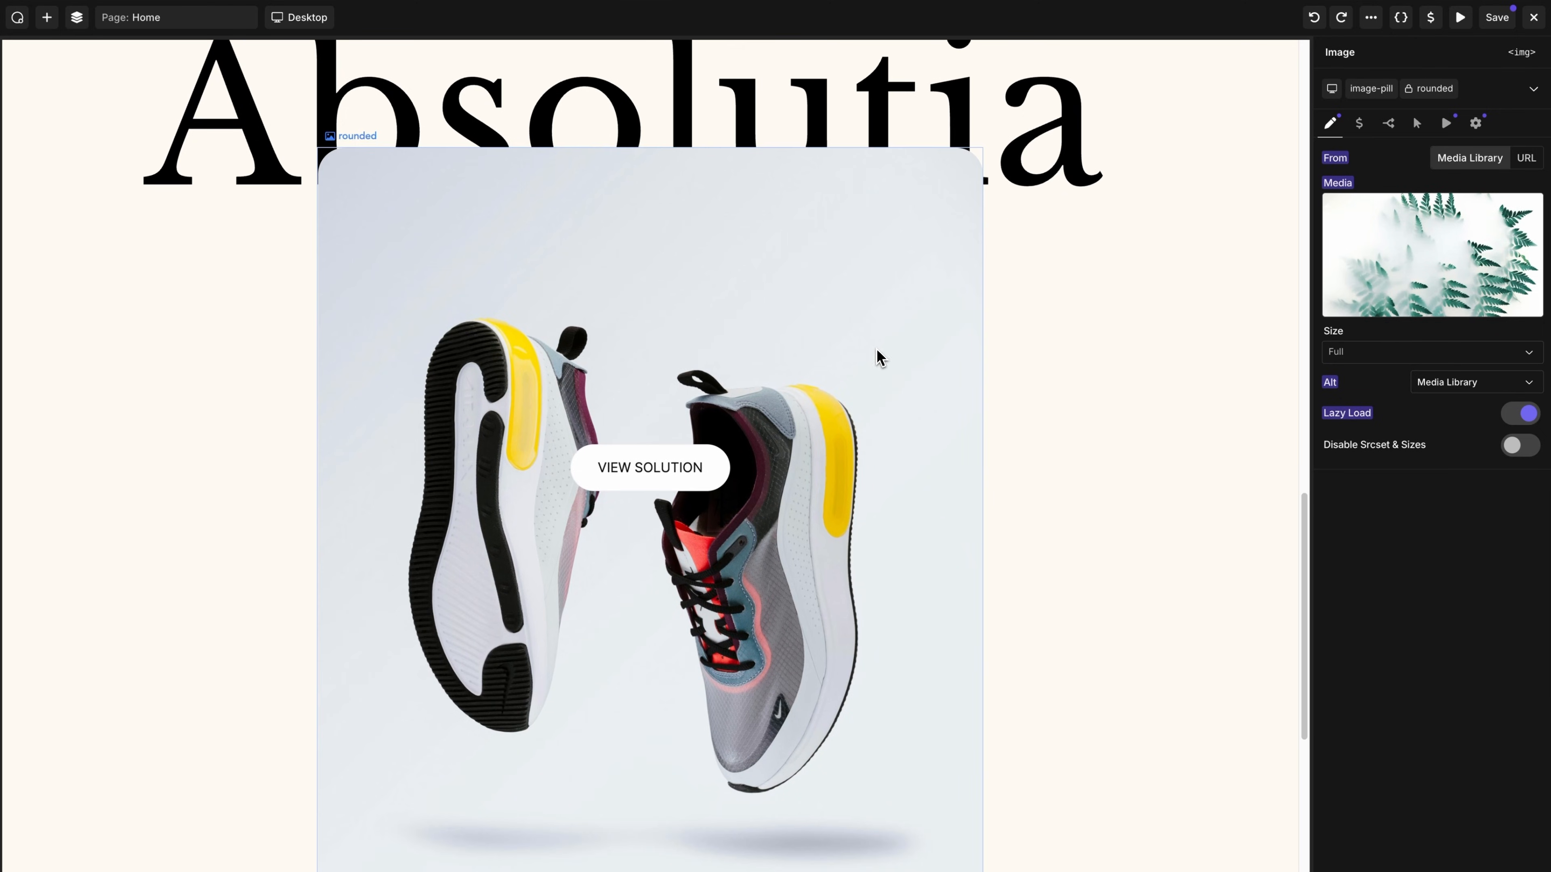
{"action": "left_click", "coordinate": [875, 353]}
{"action": "right_click", "coordinate": [1478, 125]}
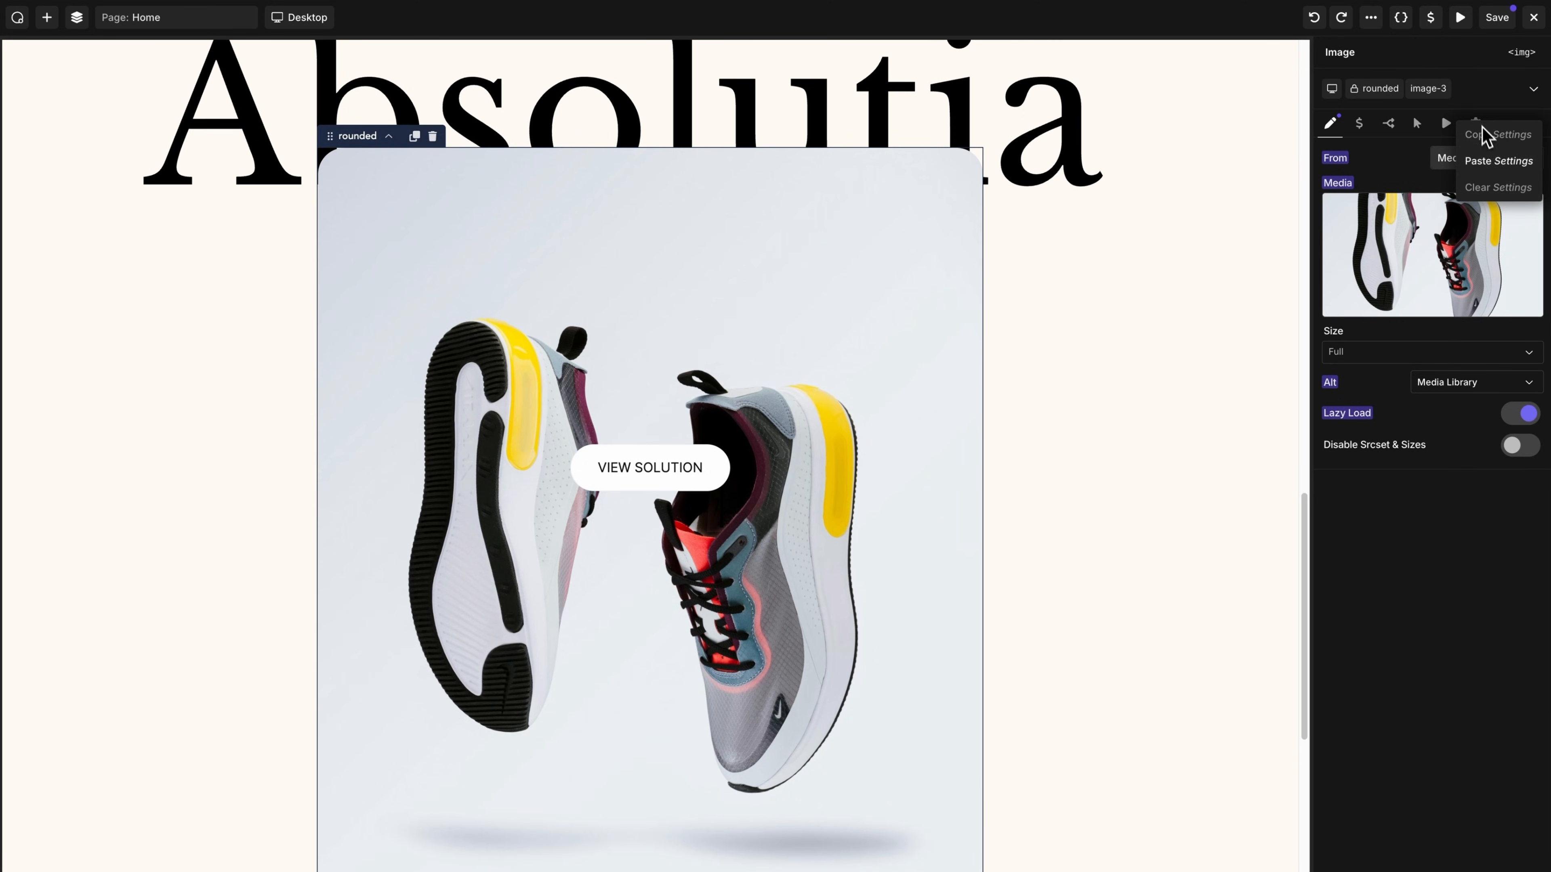
{"action": "left_click", "coordinate": [1488, 157]}
{"action": "left_click", "coordinate": [1477, 126]}
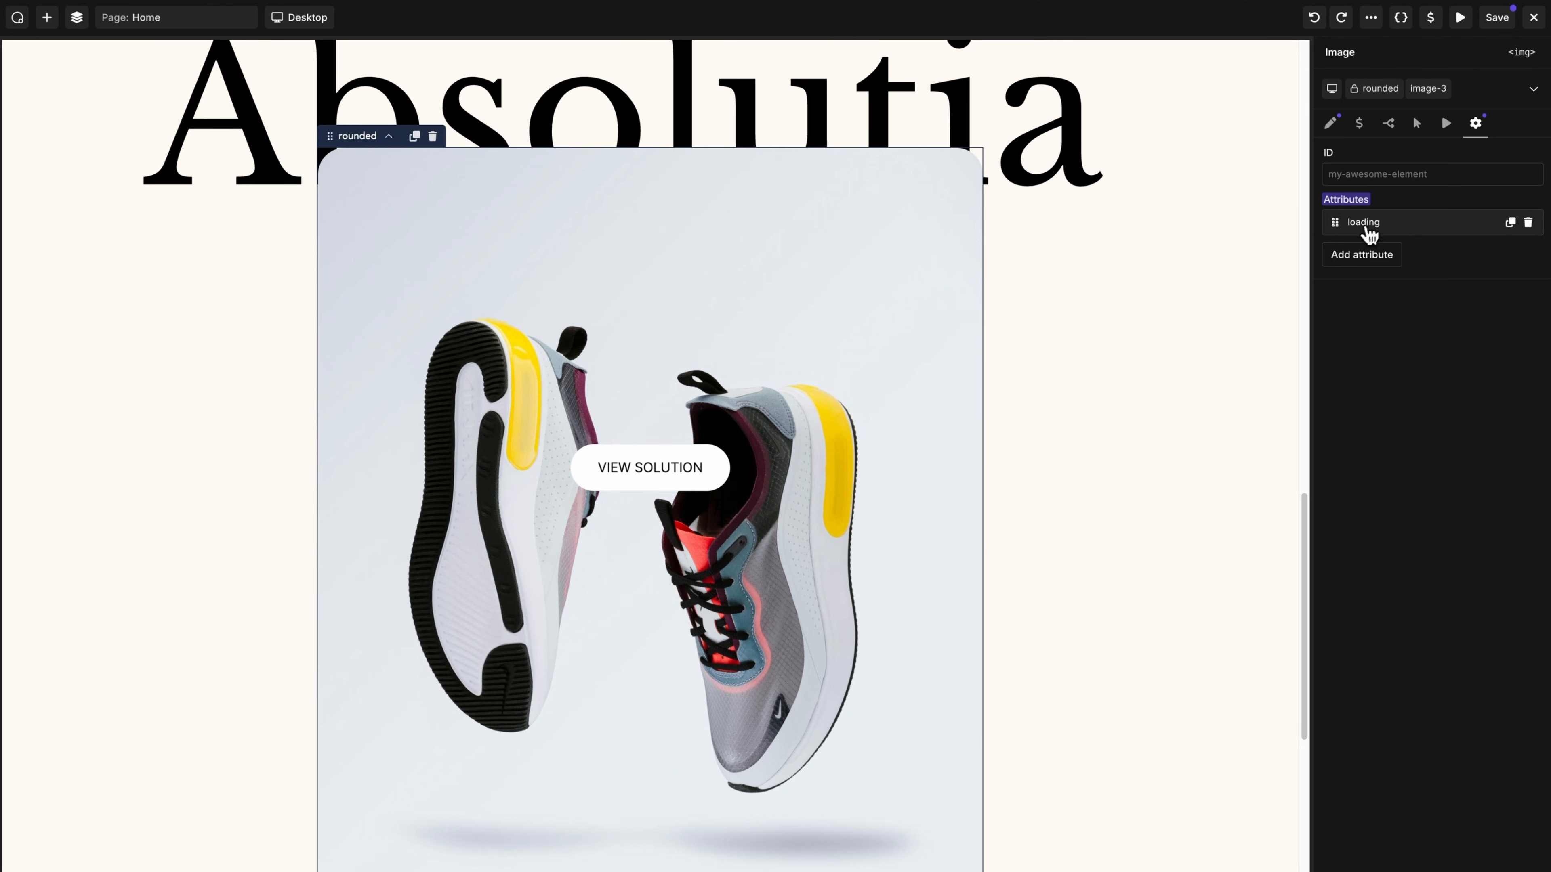
{"action": "left_click", "coordinate": [1366, 235]}
{"action": "left_click", "coordinate": [1366, 236]}
{"action": "scroll", "coordinate": [949, 505], "scroll_direction": "up", "scroll_amount": 15}
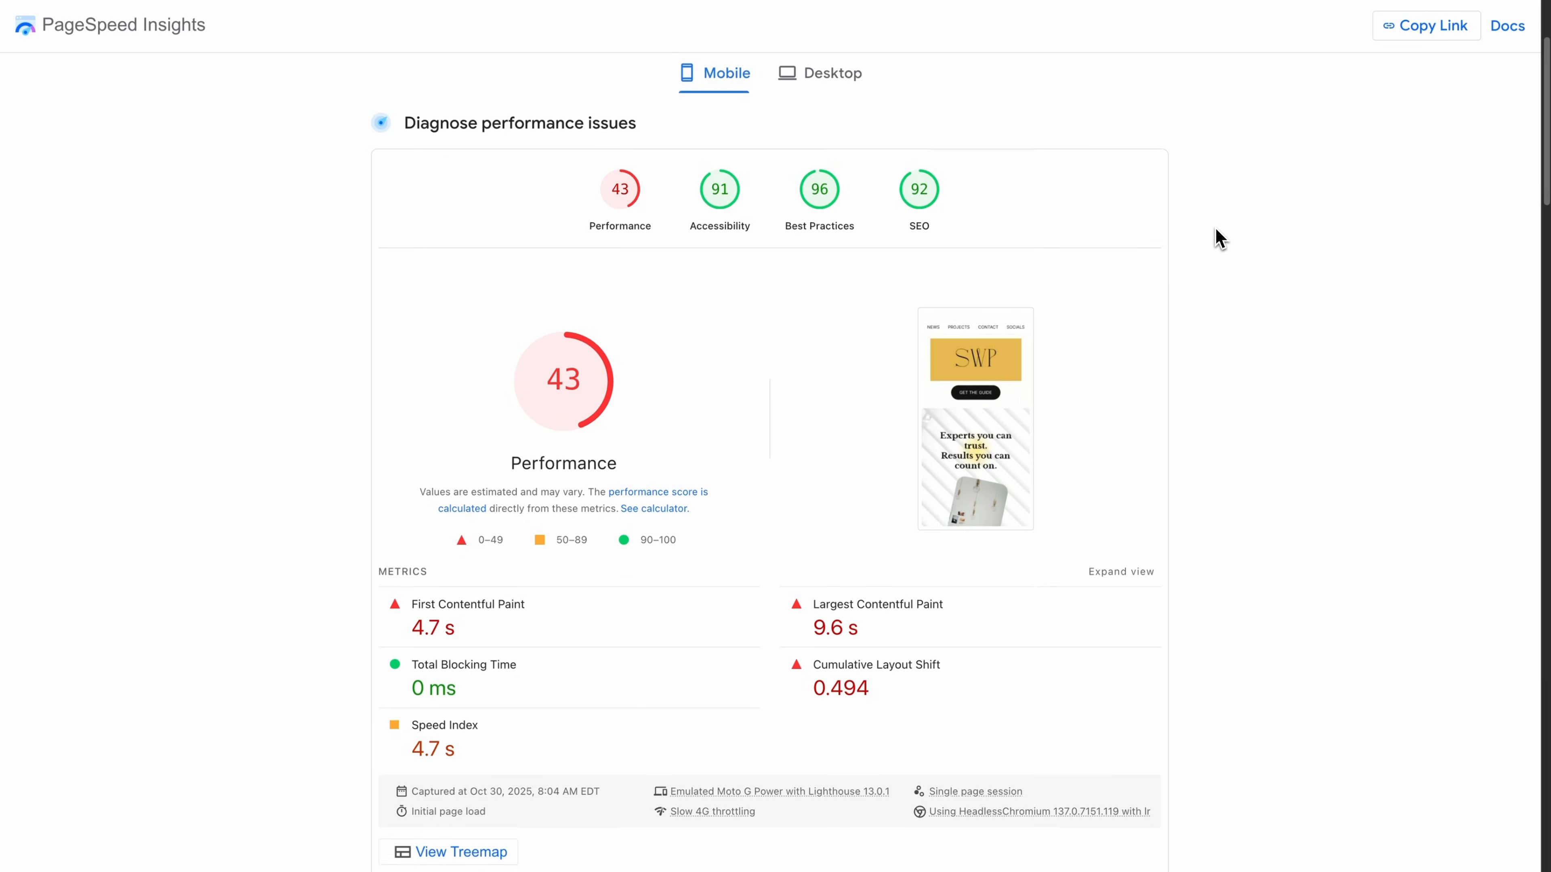
Step: Examine the mobile Cumulative Layout Shift metric in PageSpeed Insights and MDN's explanation of missing image width and height attributes
{"action": "scroll", "coordinate": [1217, 236], "scroll_direction": "down", "scroll_amount": 5}
{"action": "scroll", "coordinate": [1216, 235], "scroll_direction": "up", "scroll_amount": 1}
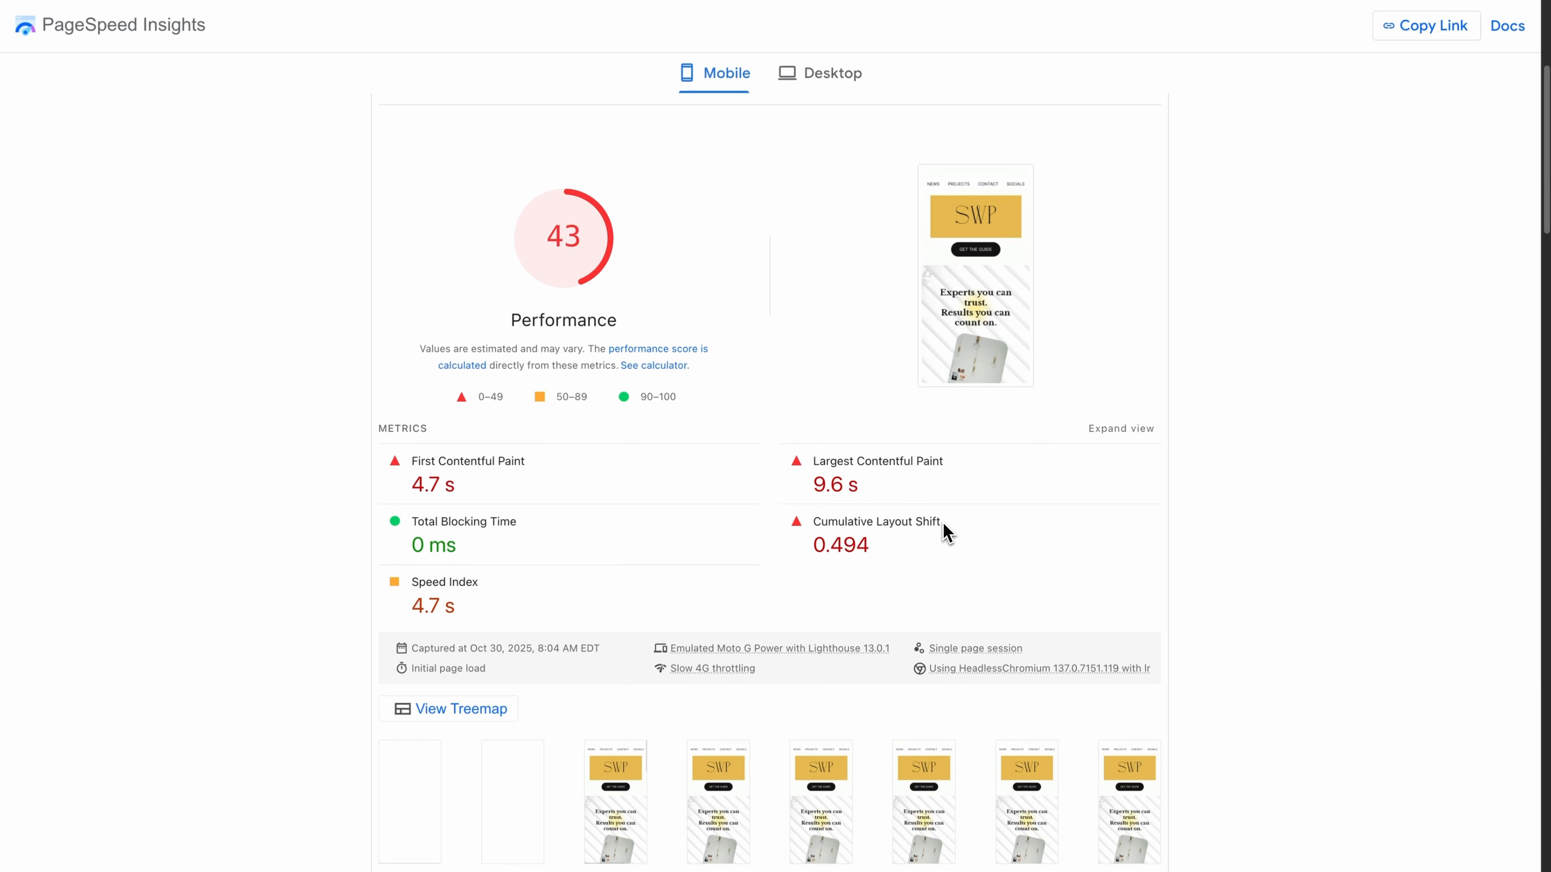
{"action": "left_click_drag", "start_coordinate": [879, 553], "coordinate": [812, 554]}
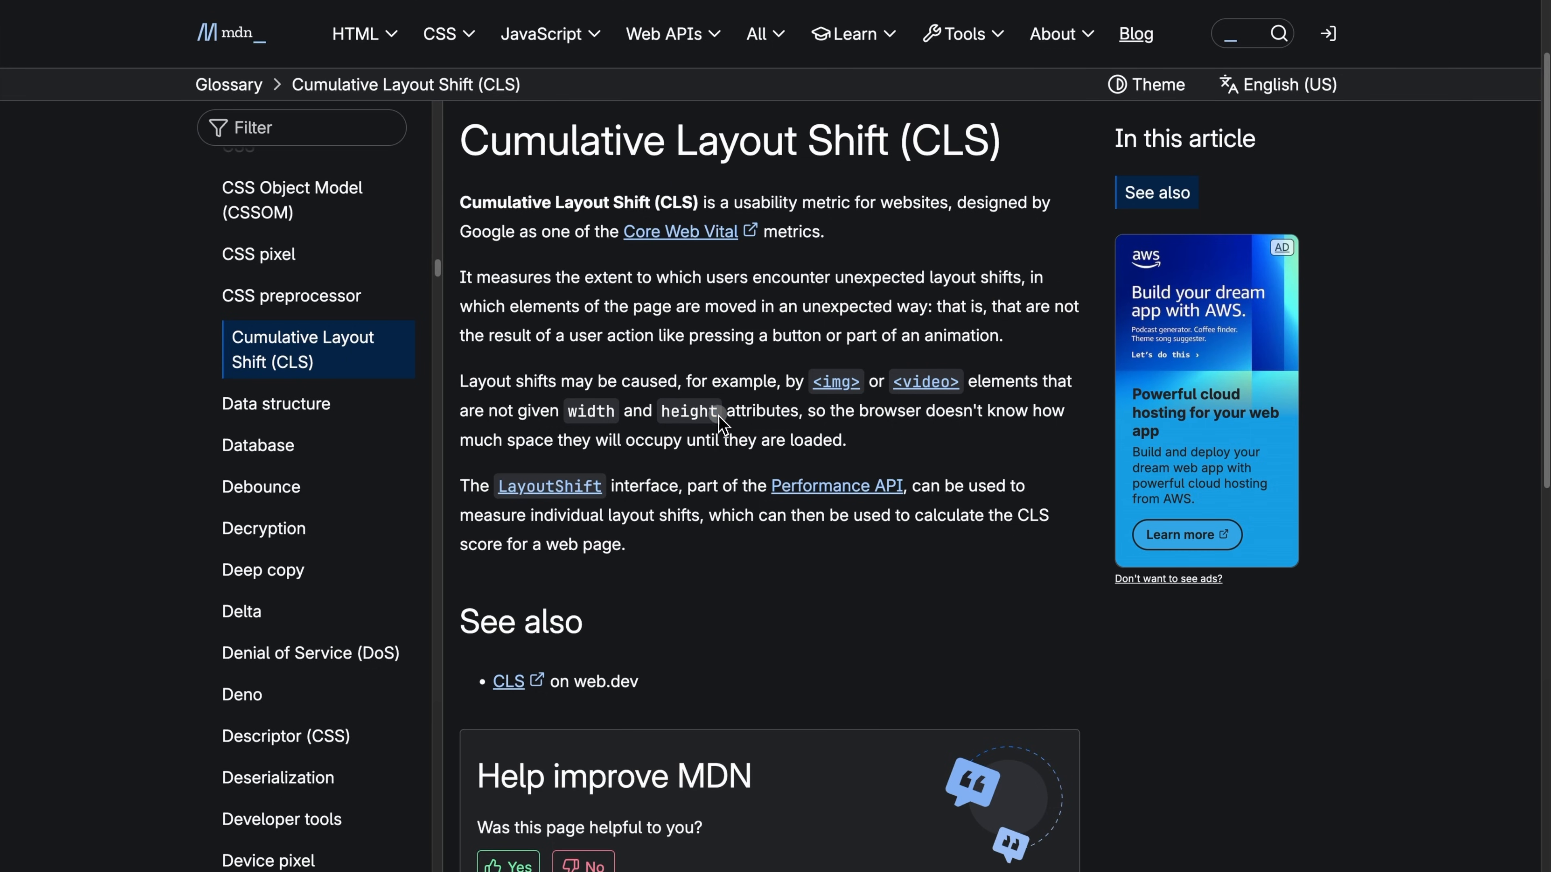
{"action": "left_click_drag", "start_coordinate": [719, 416], "coordinate": [566, 417]}
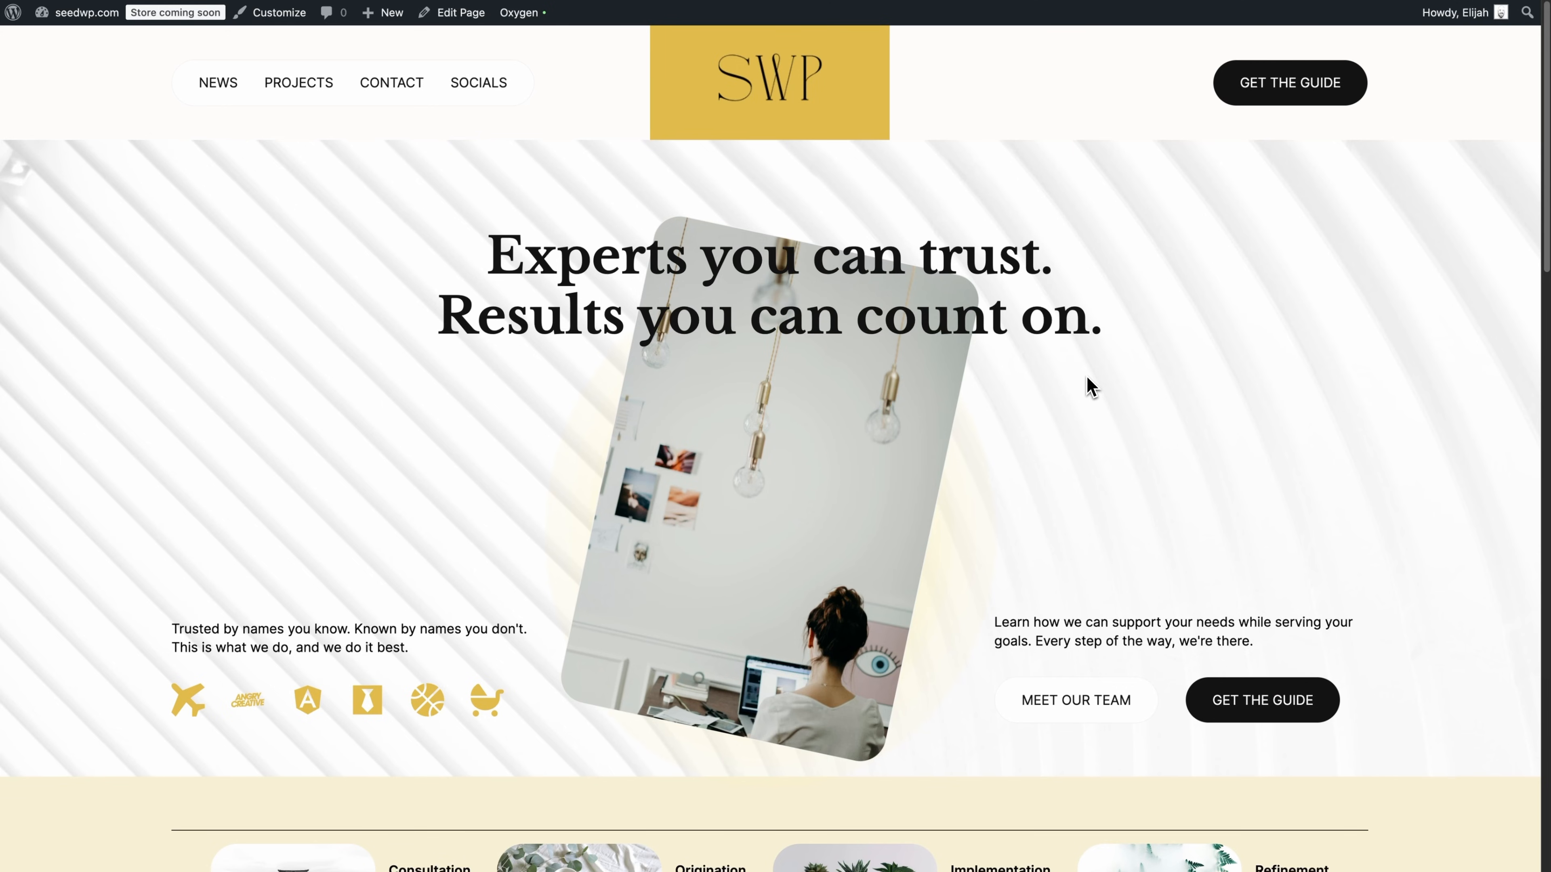
Step: Inspect the SWP header logo on the live home page to read its rendered size
{"action": "right_click", "coordinate": [785, 78]}
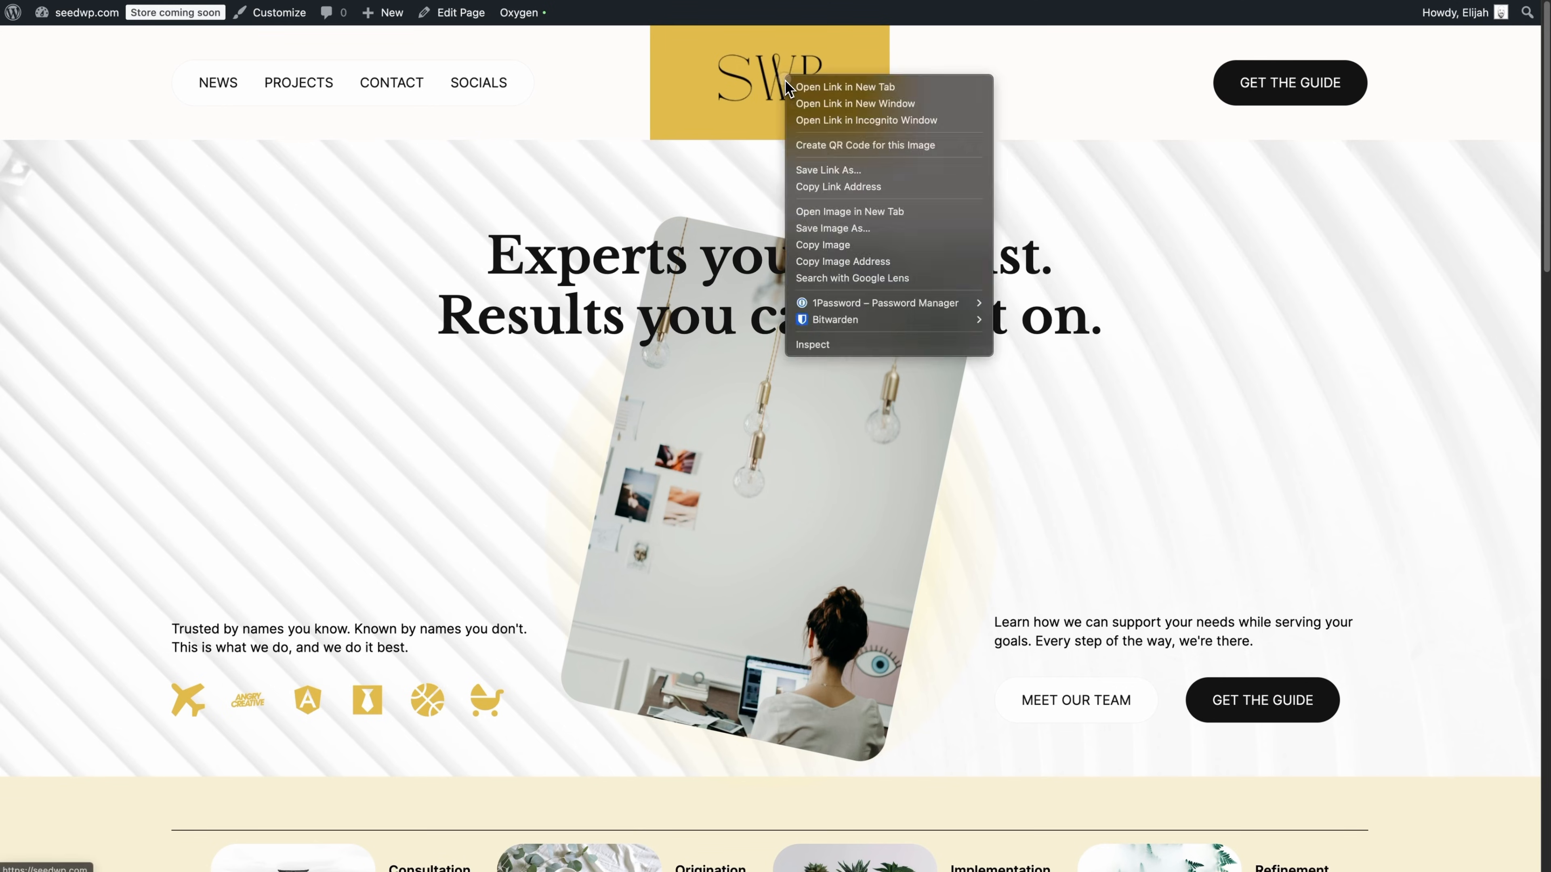
{"action": "left_click", "coordinate": [845, 346]}
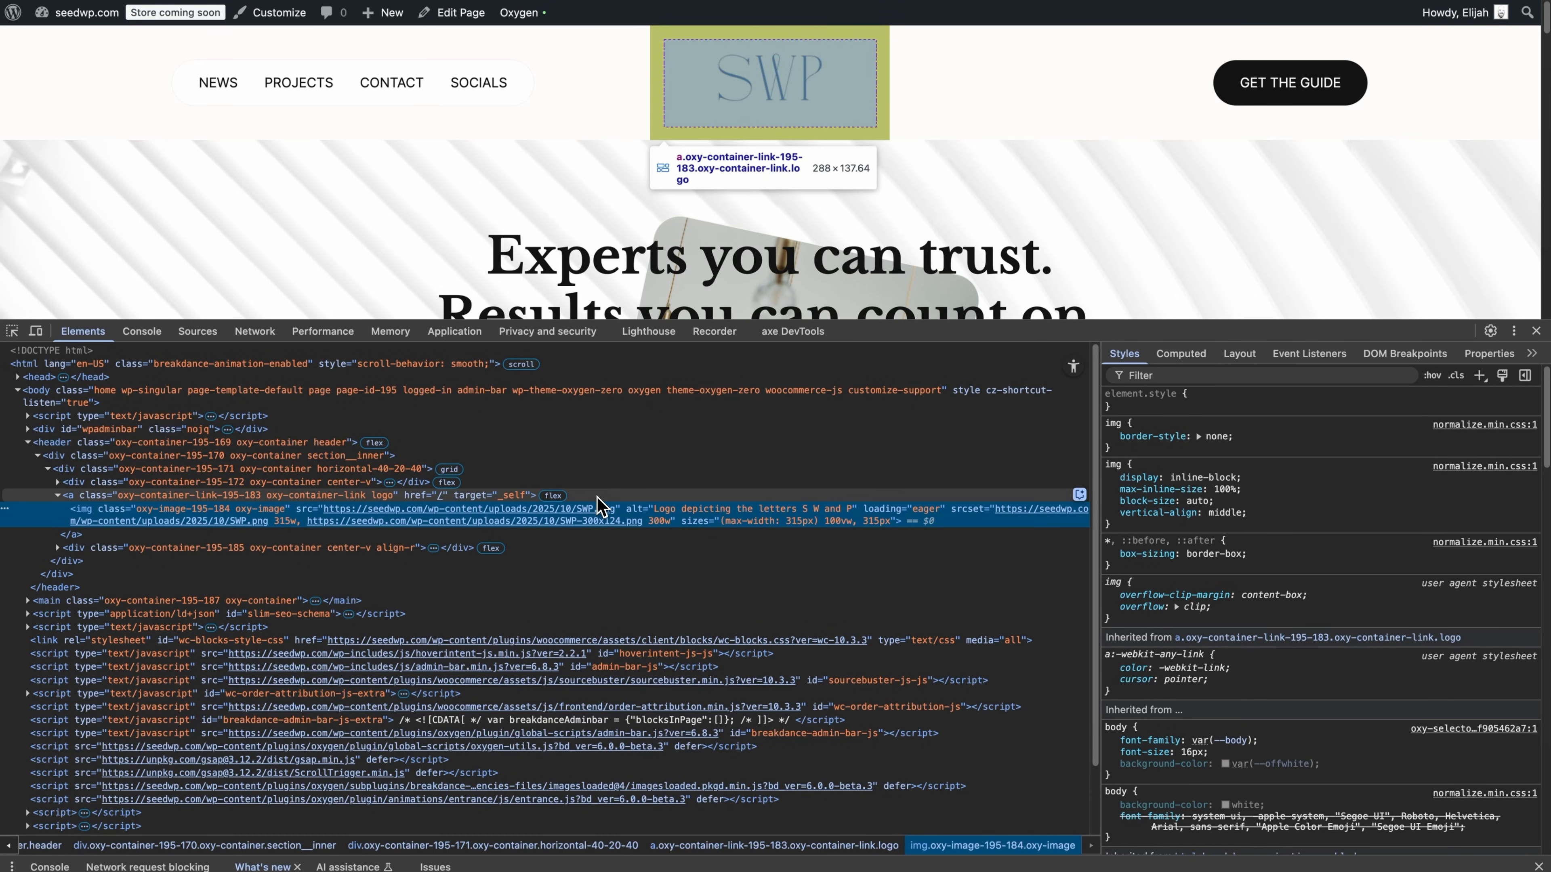
{"action": "mouse_move", "coordinate": [596, 511]}
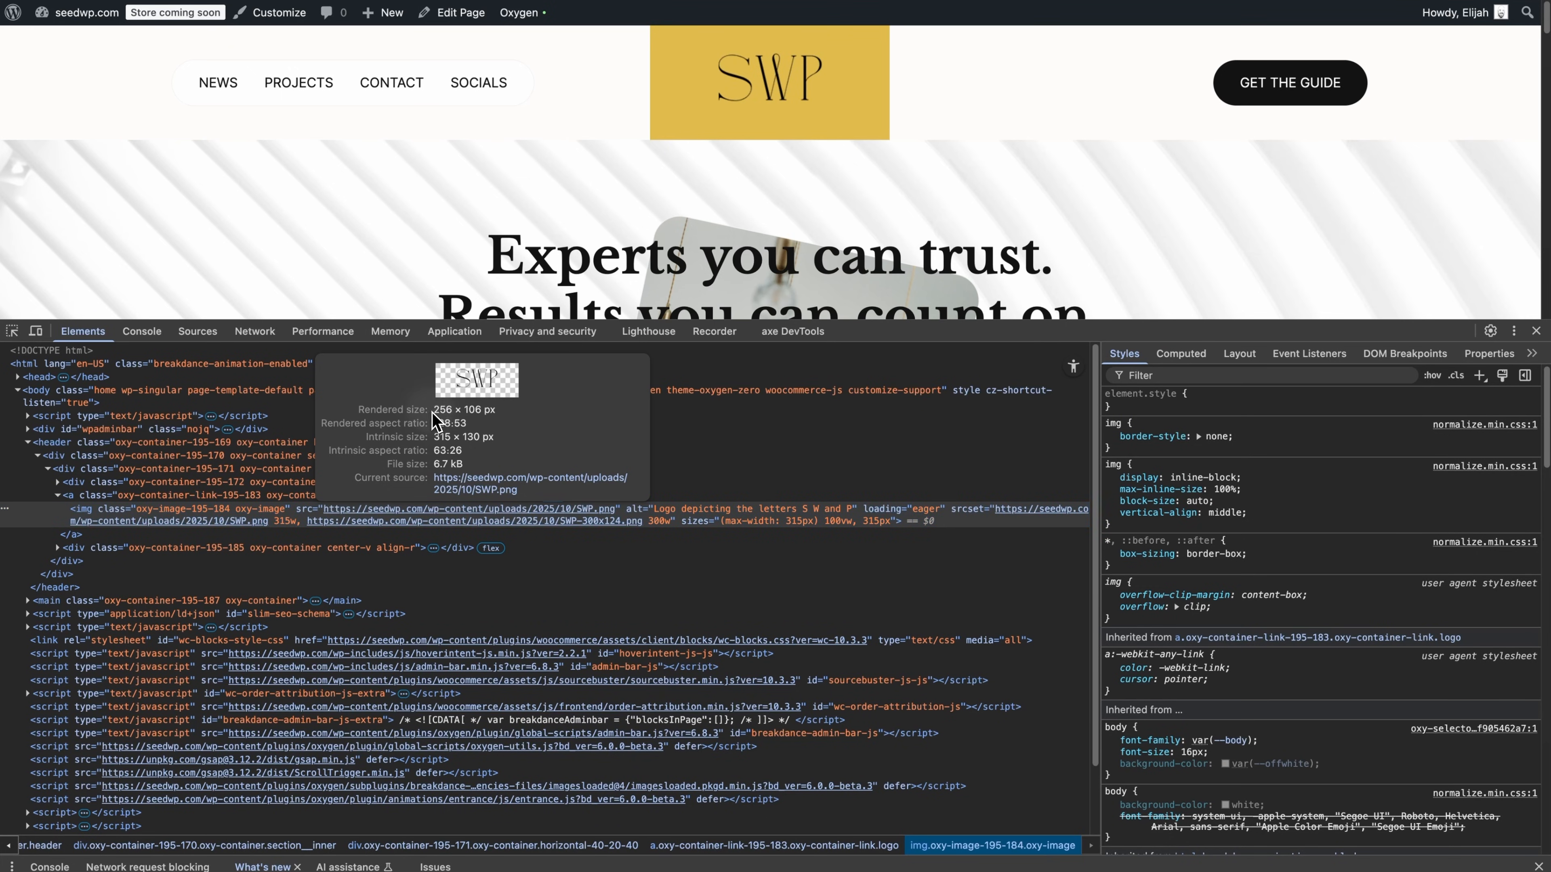
{"action": "left_click_drag", "start_coordinate": [433, 410], "coordinate": [485, 422]}
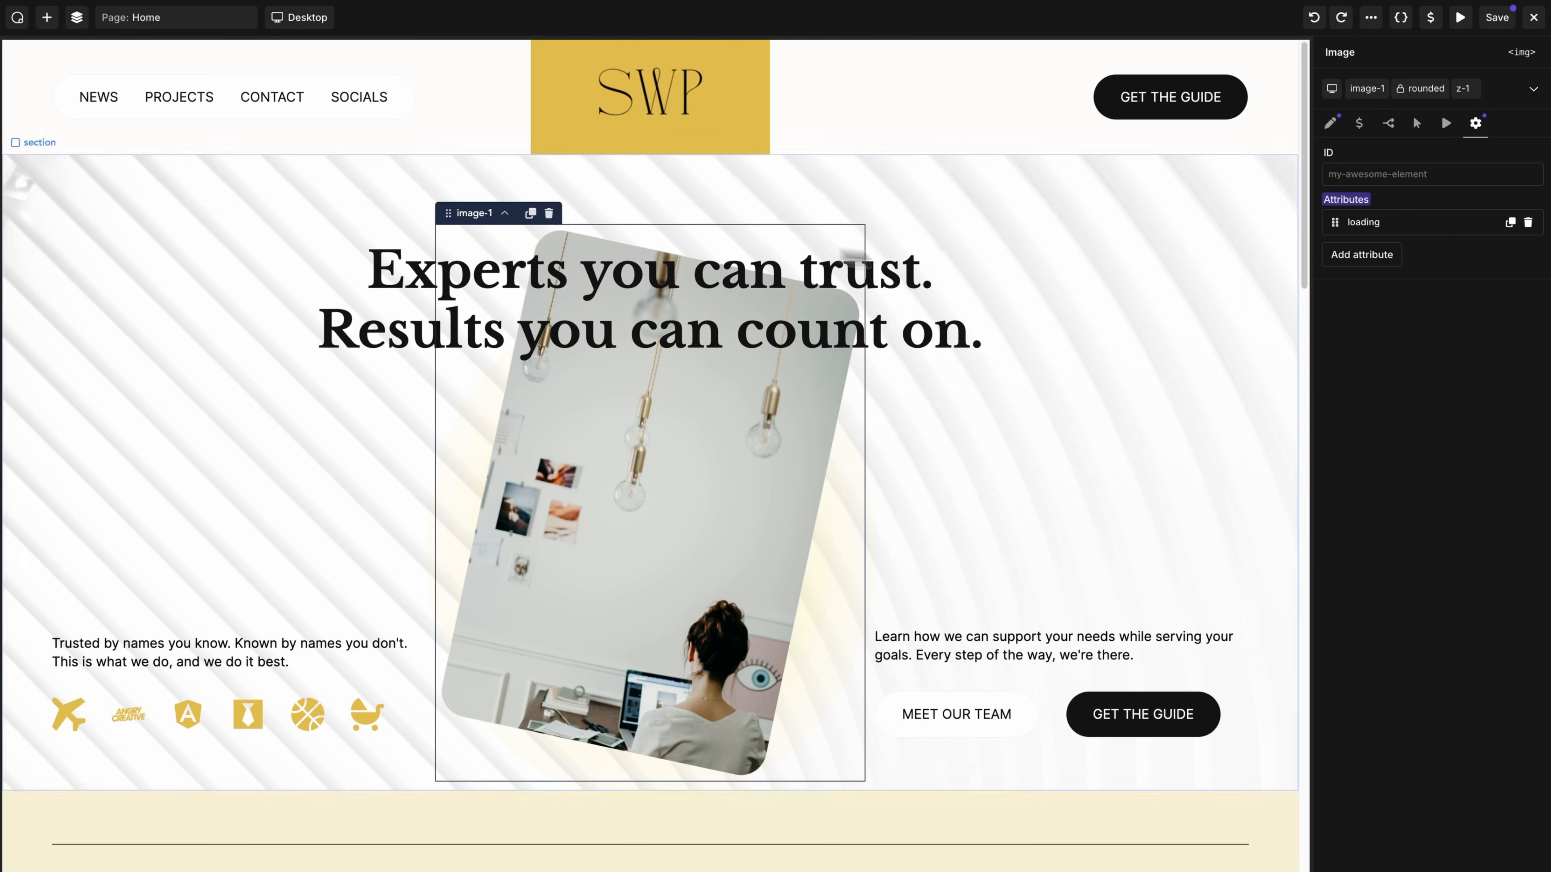
Step: Add a width attribute with the value 256 to the SWP header logo in the Oxygen builder
{"action": "left_click", "coordinate": [671, 115]}
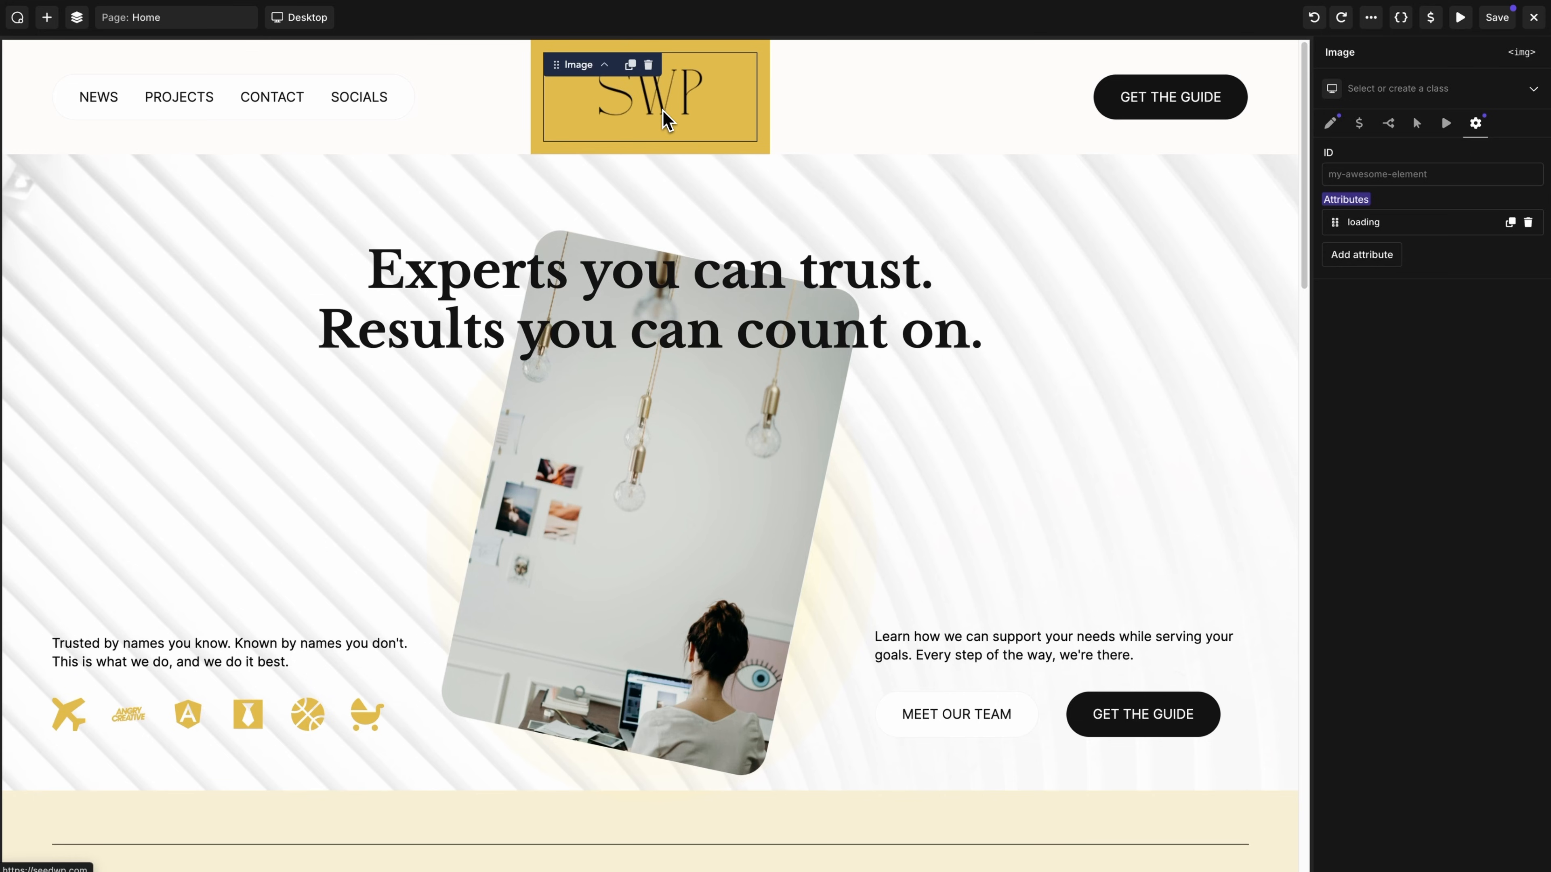
{"action": "left_click", "coordinate": [1362, 254]}
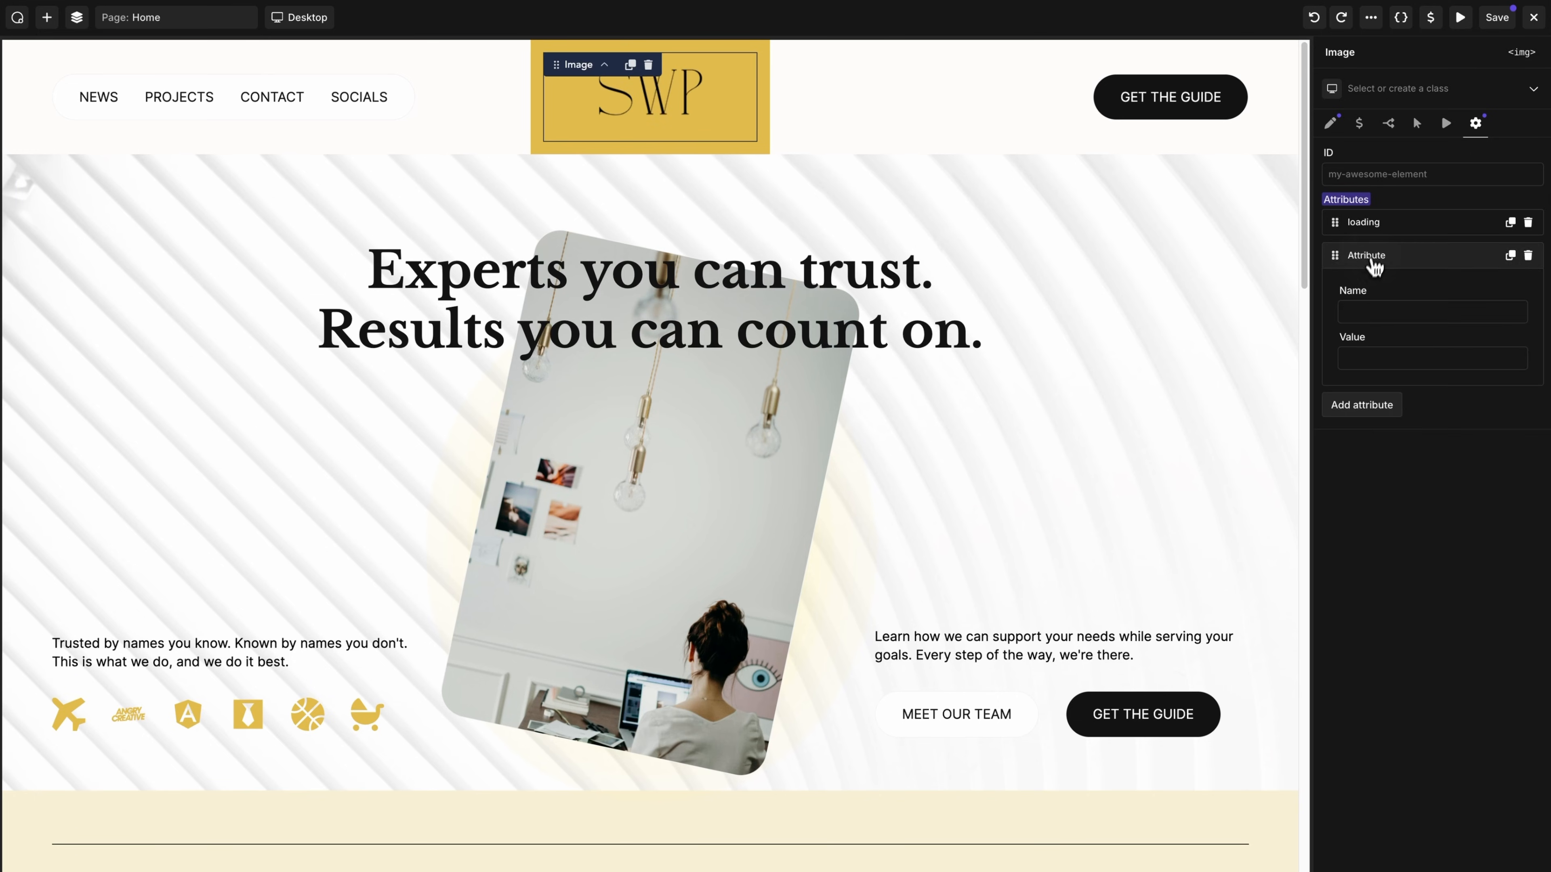
{"action": "type", "text": "widt"}
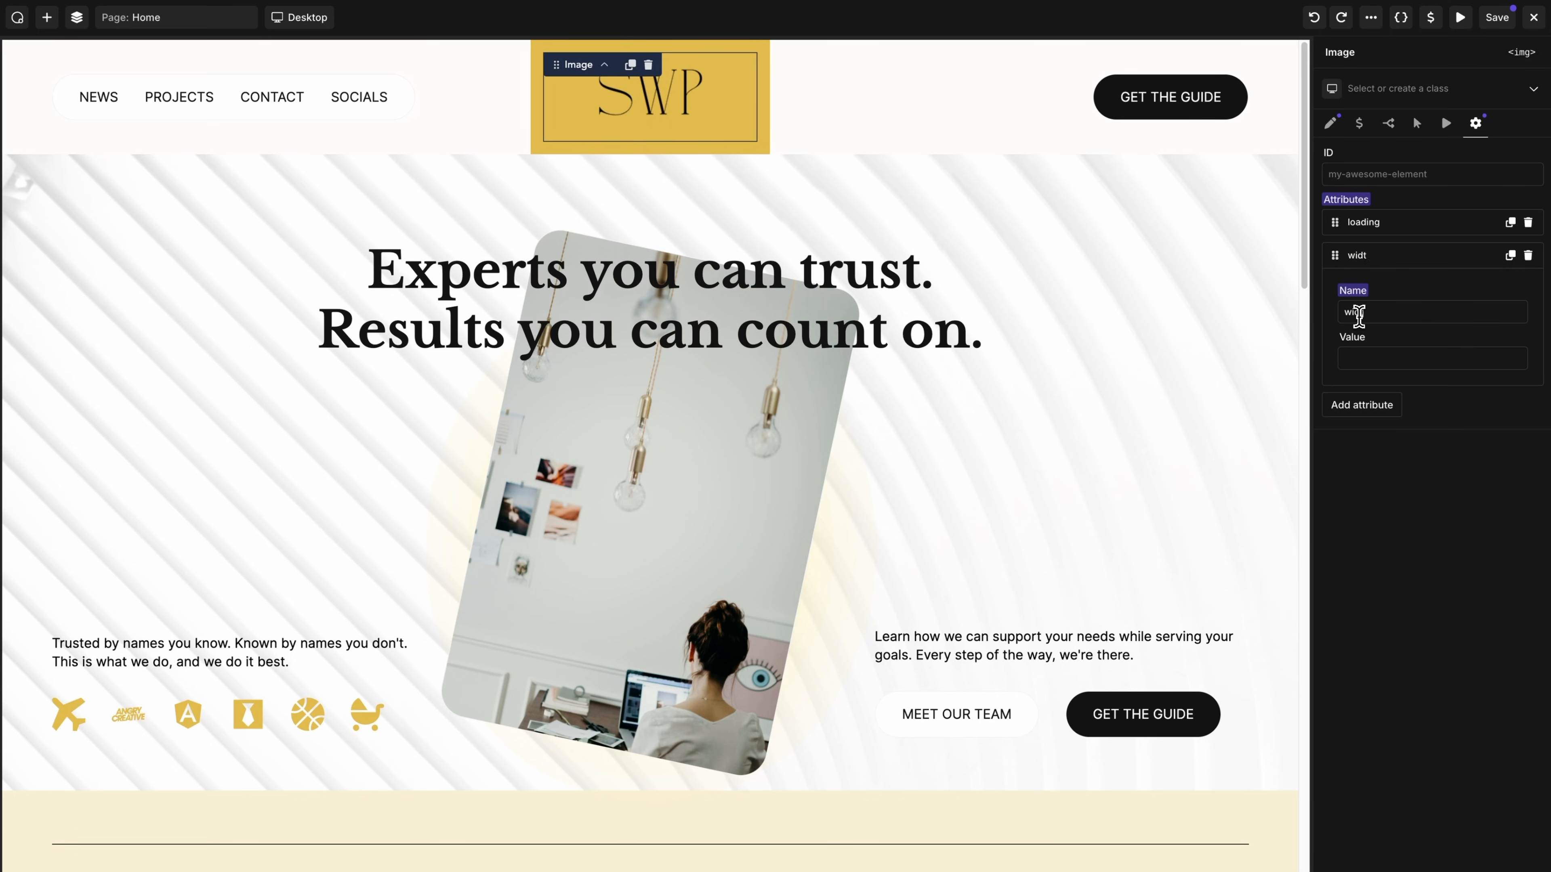
{"action": "type", "text": "h"}
{"action": "left_click", "coordinate": [1369, 358]}
{"action": "type", "text": "256"}
{"action": "left_click", "coordinate": [1371, 256]}
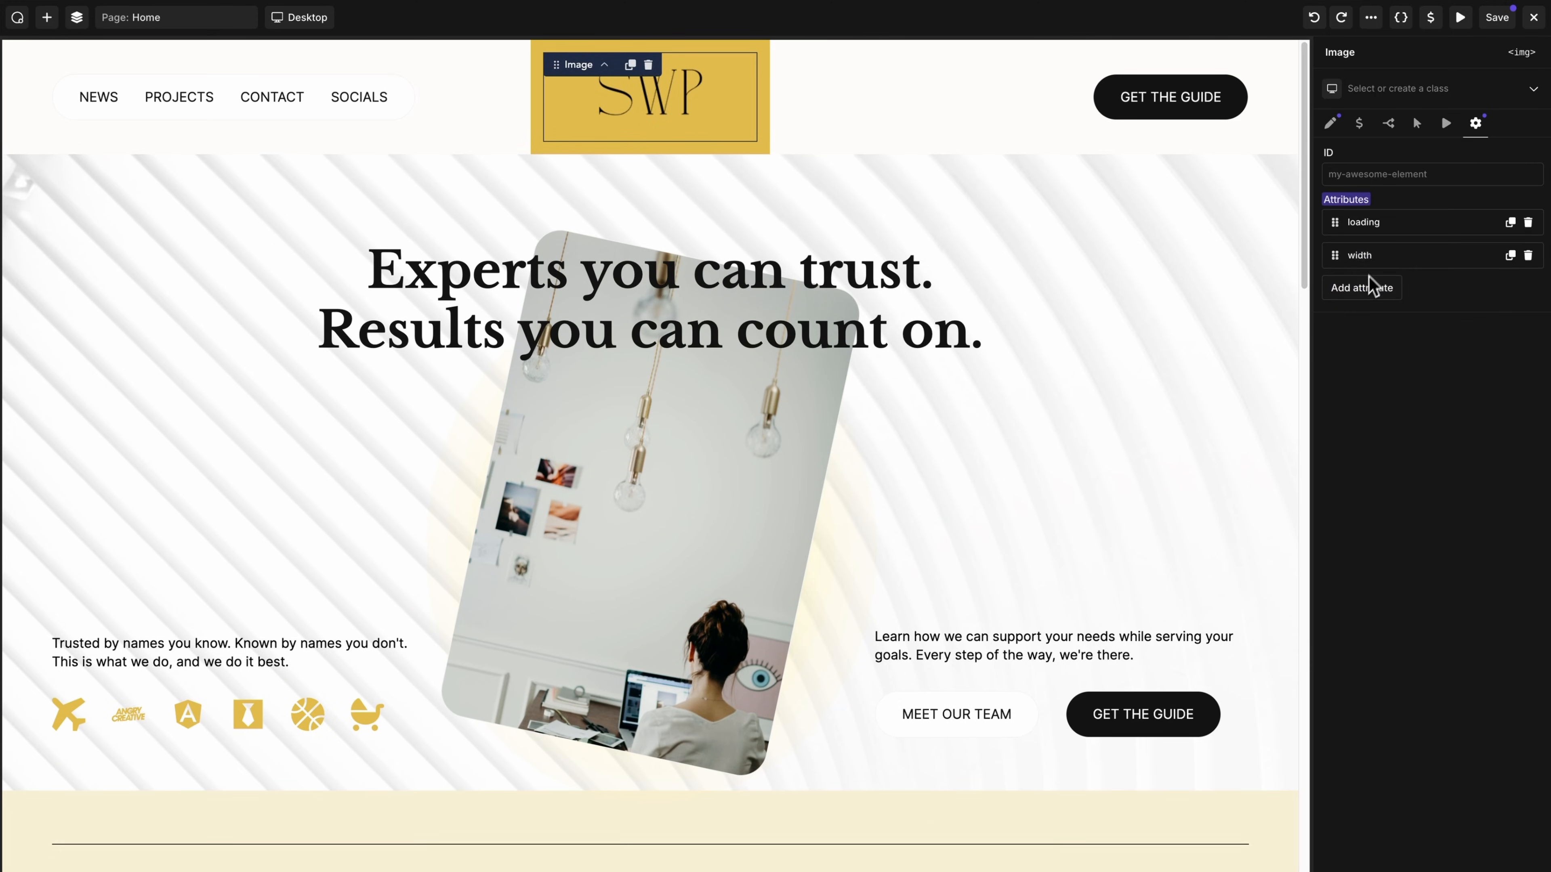
Step: Add a height attribute with the value 106 to the SWP header logo
{"action": "left_click", "coordinate": [1371, 287]}
{"action": "type", "text": "height"}
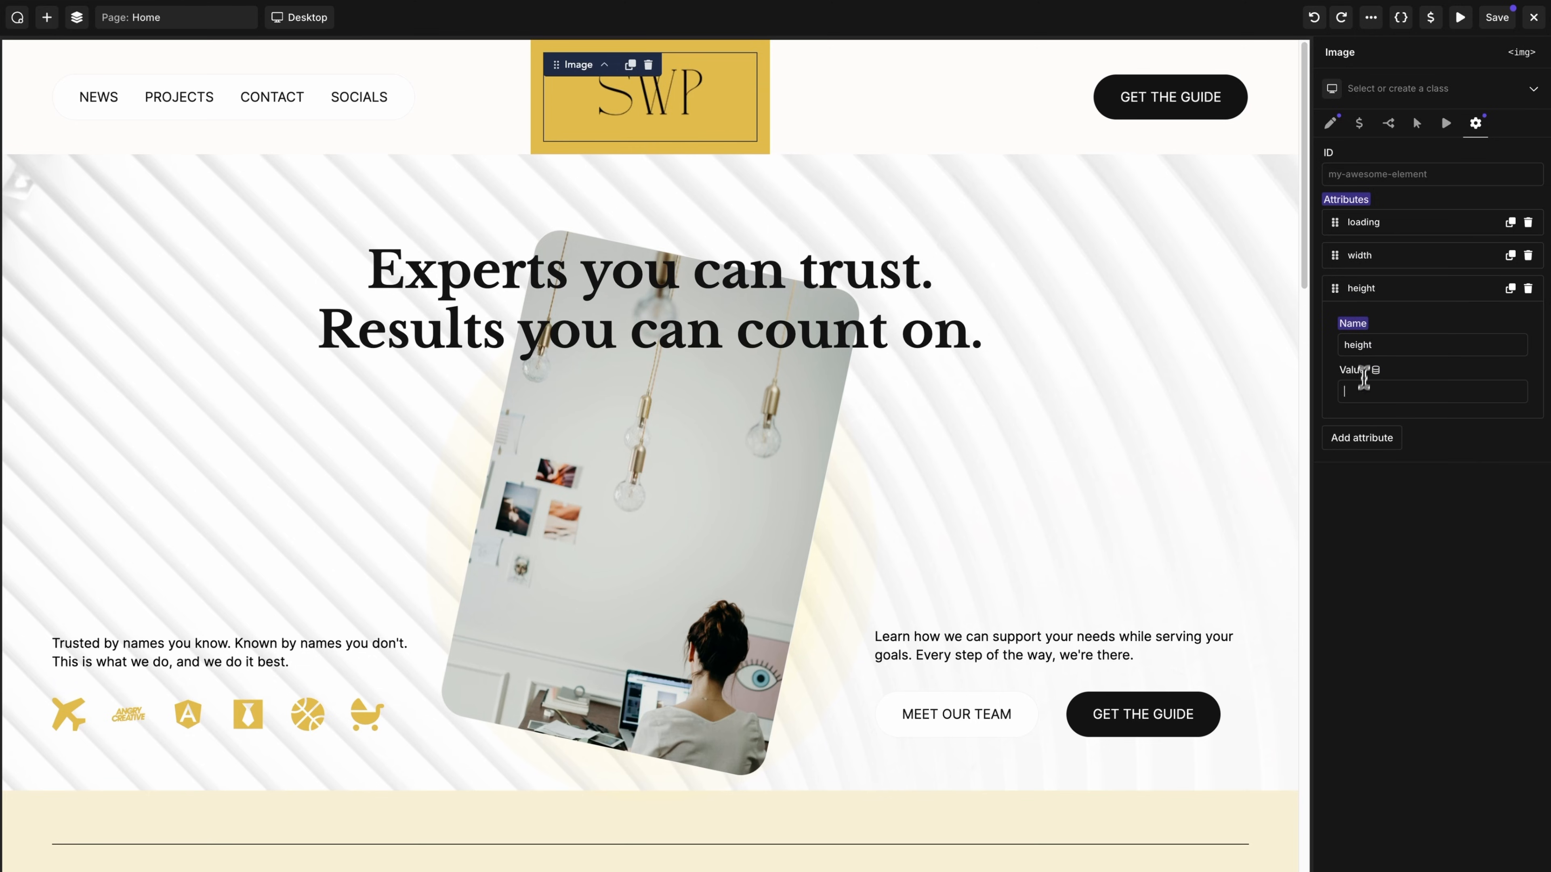
{"action": "type", "text": "106"}
{"action": "left_click", "coordinate": [1396, 292]}
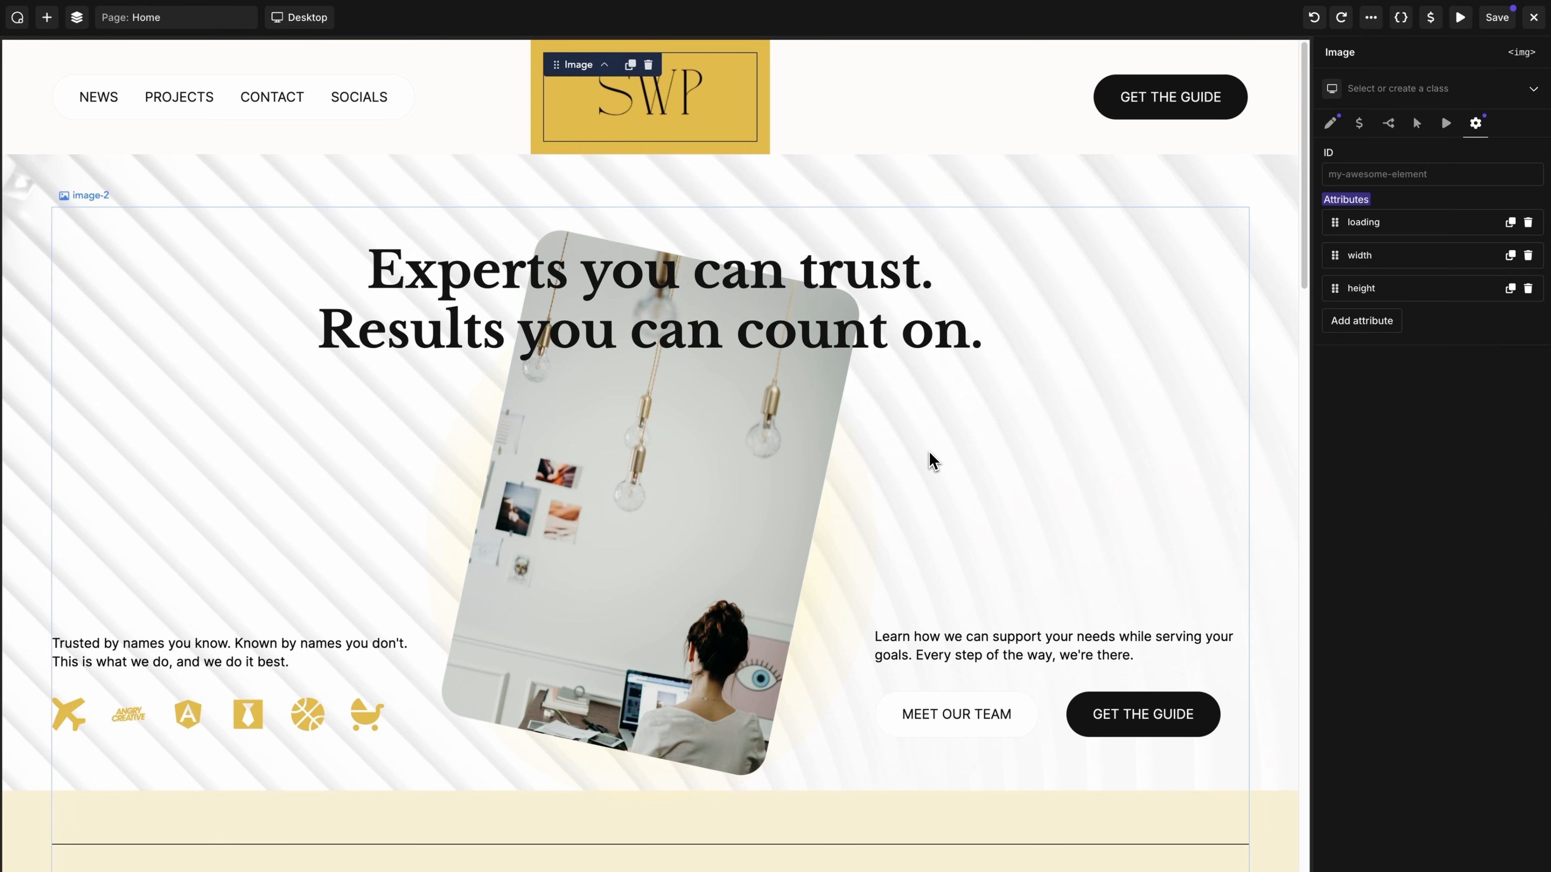
Step: Select the hero background image and inspect it on the live home page to read its rendered size
{"action": "left_click", "coordinate": [932, 461]}
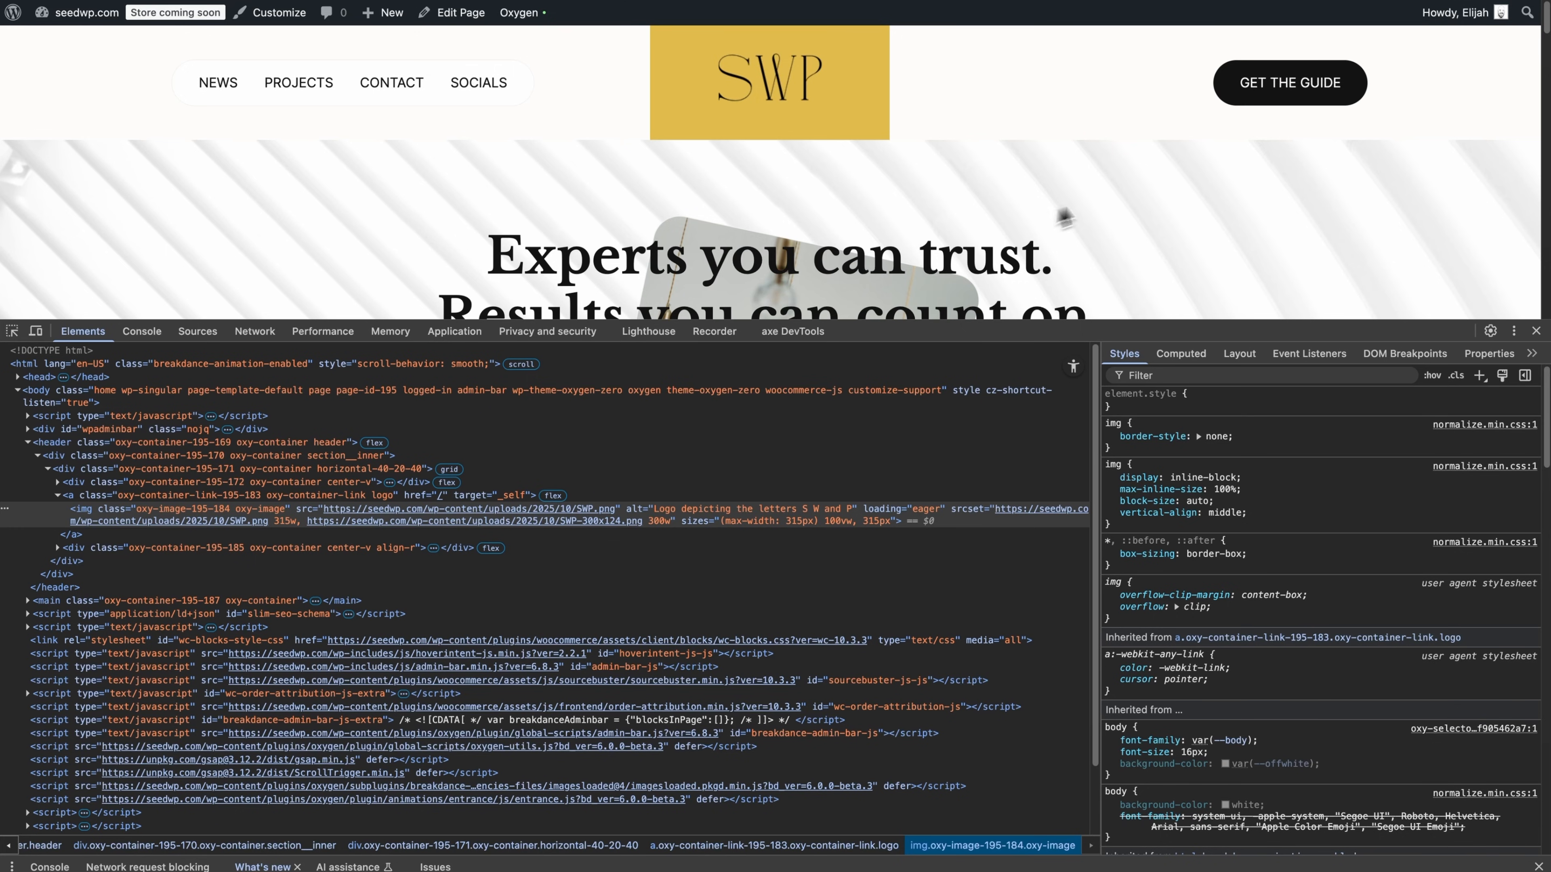
{"action": "scroll", "coordinate": [1074, 208], "scroll_direction": "down", "scroll_amount": 10}
{"action": "right_click", "coordinate": [1082, 174]}
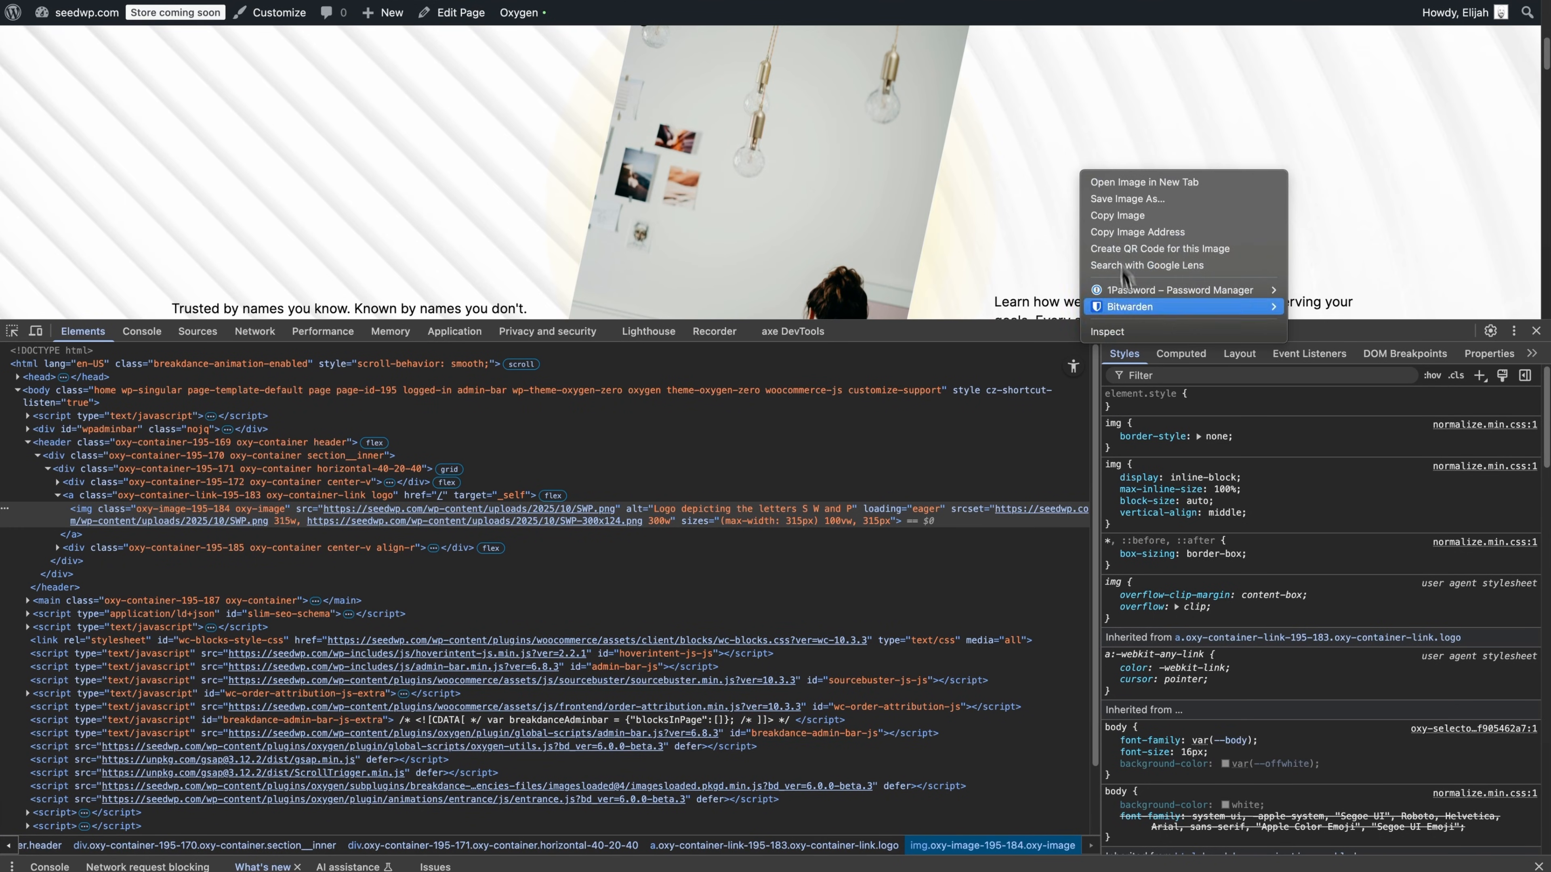
{"action": "left_click", "coordinate": [1107, 331]}
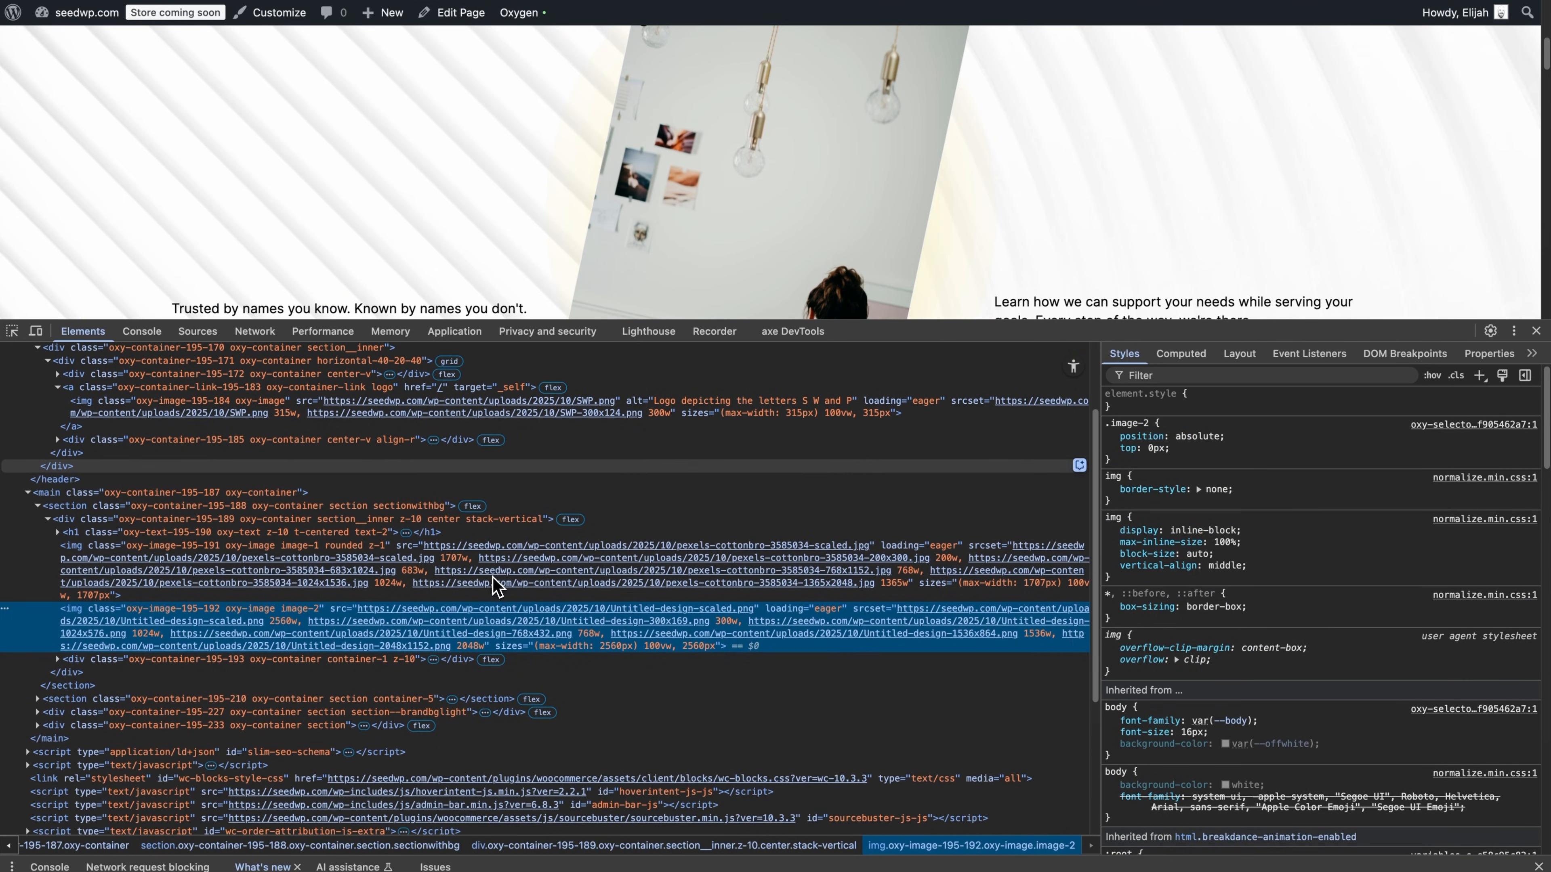
{"action": "mouse_move", "coordinate": [489, 621]}
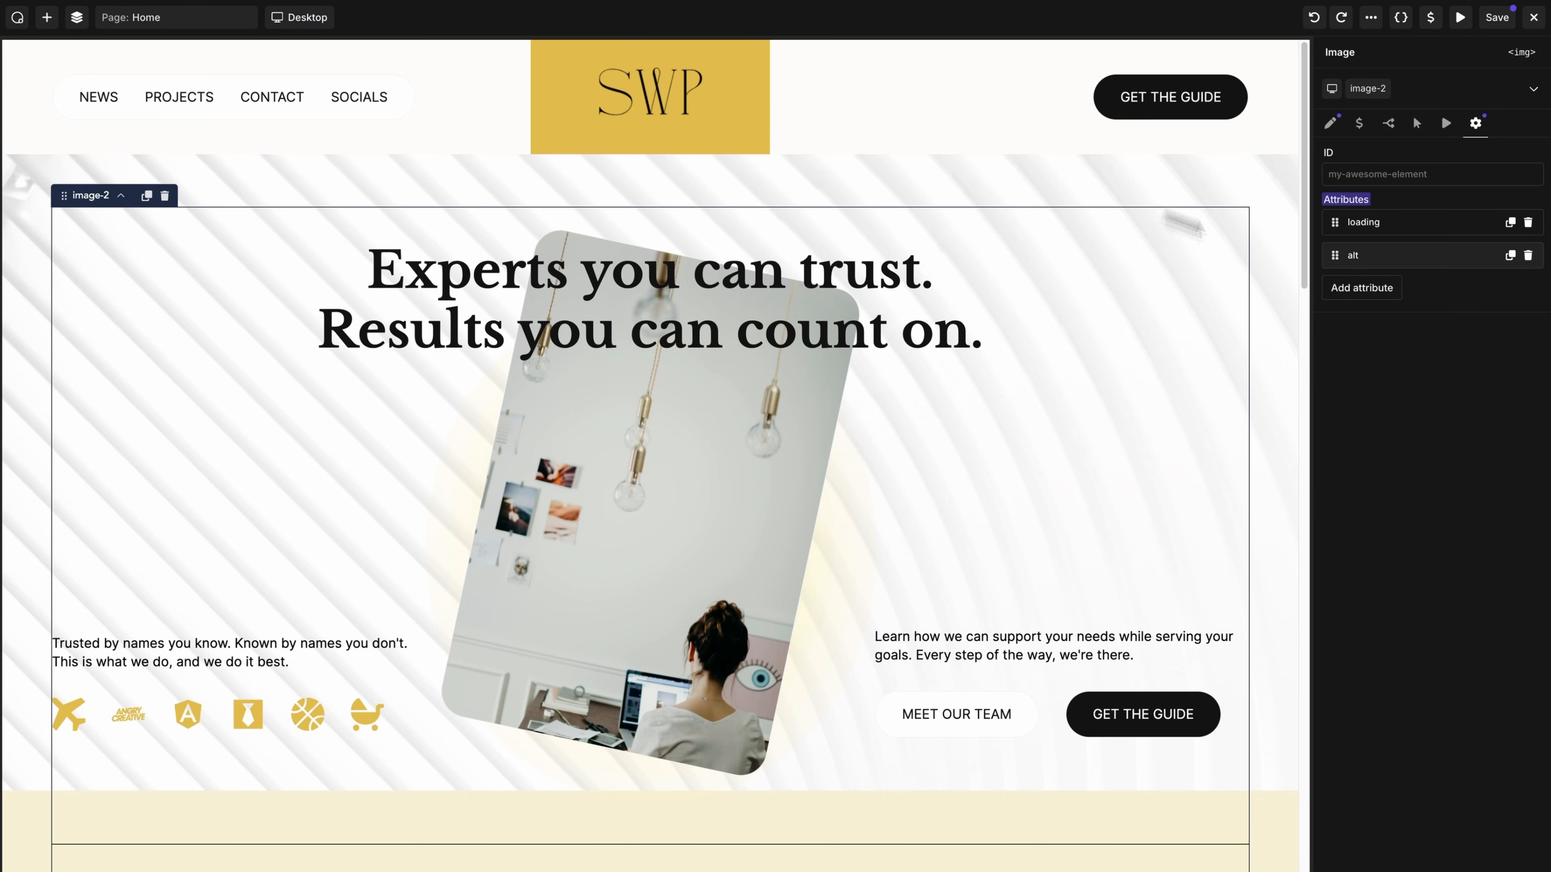
Step: Add a width attribute with the value 1440 to the hero background image in the Oxygen builder
{"action": "left_click", "coordinate": [1361, 288]}
{"action": "left_click", "coordinate": [1362, 342]}
{"action": "type", "text": "width"}
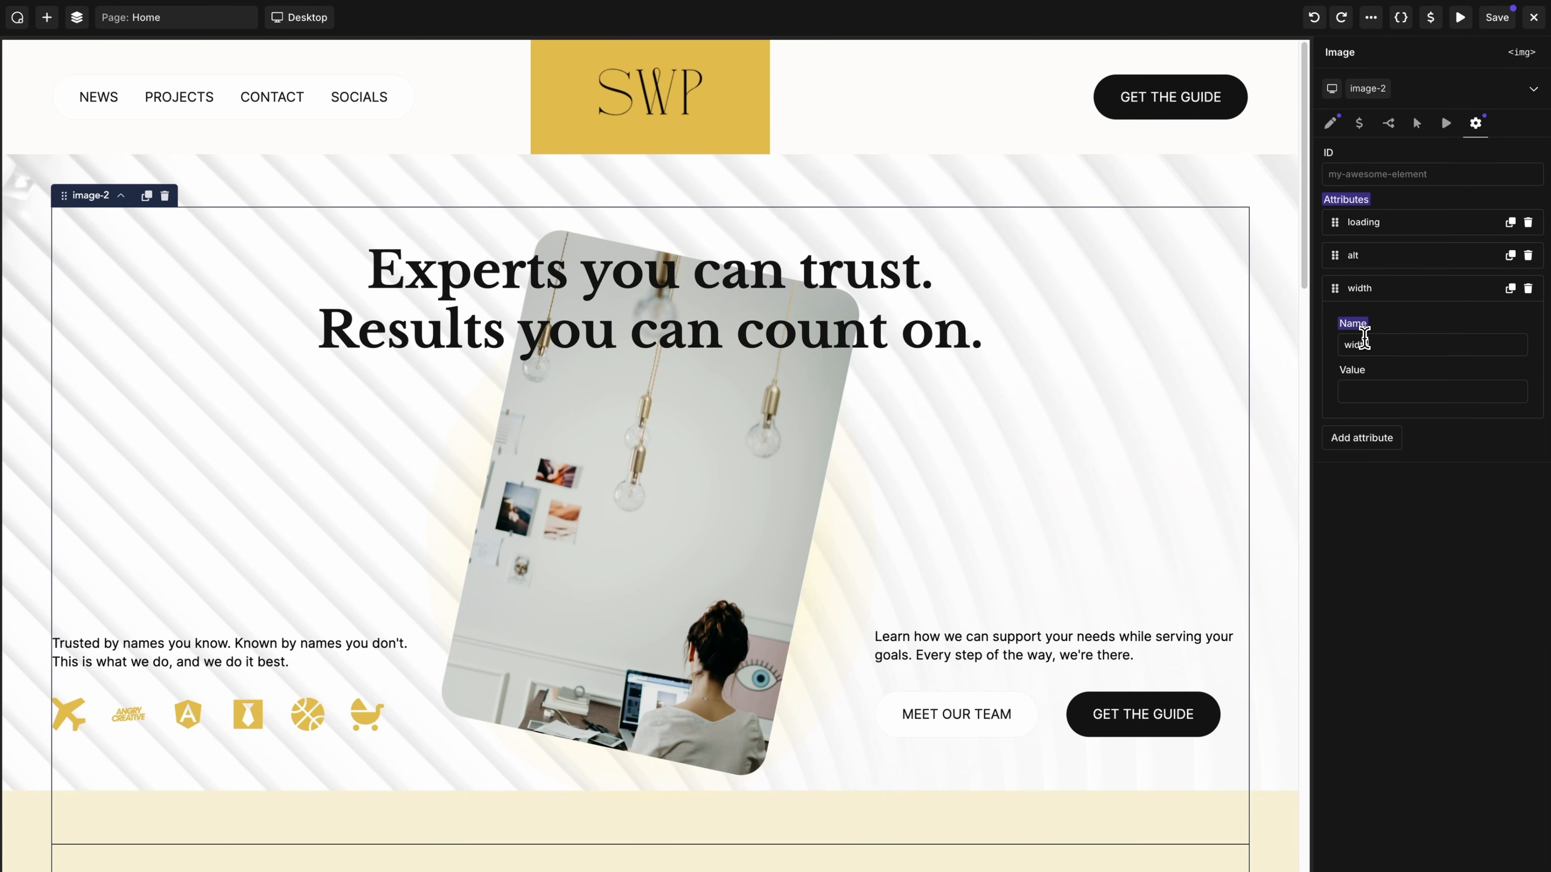
{"action": "key", "text": "Tab"}
{"action": "type", "text": "1440"}
Step: Add a height attribute with the value 810 to the hero background image
{"action": "left_click", "coordinate": [1376, 437]}
{"action": "left_click", "coordinate": [1371, 384]}
{"action": "type", "text": "h"}
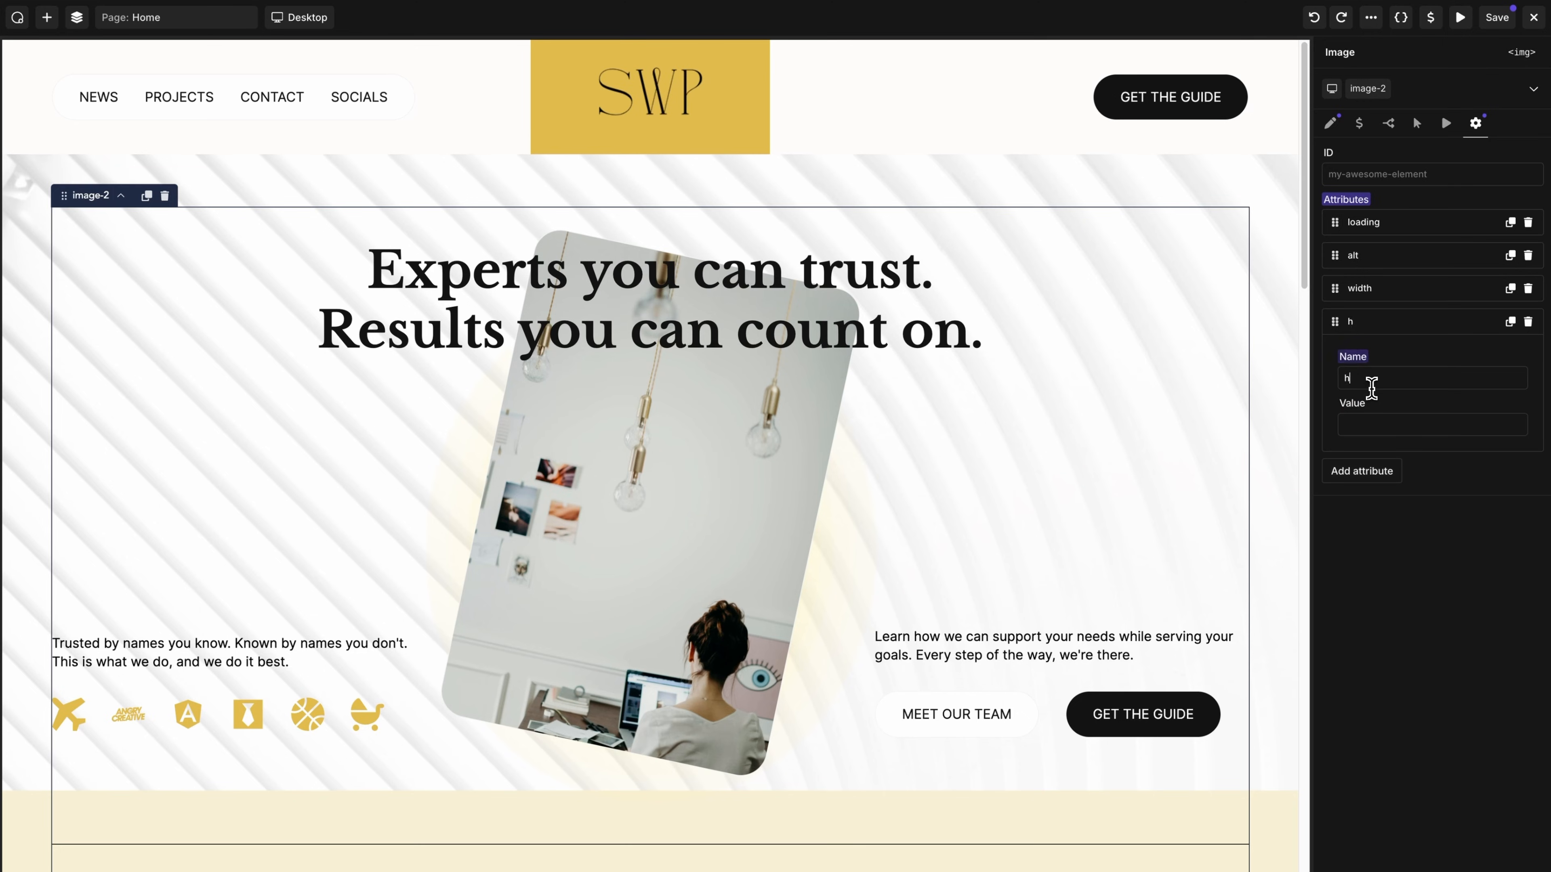
{"action": "type", "text": "eight"}
{"action": "type", "text": "810"}
{"action": "left_click", "coordinate": [1383, 327]}
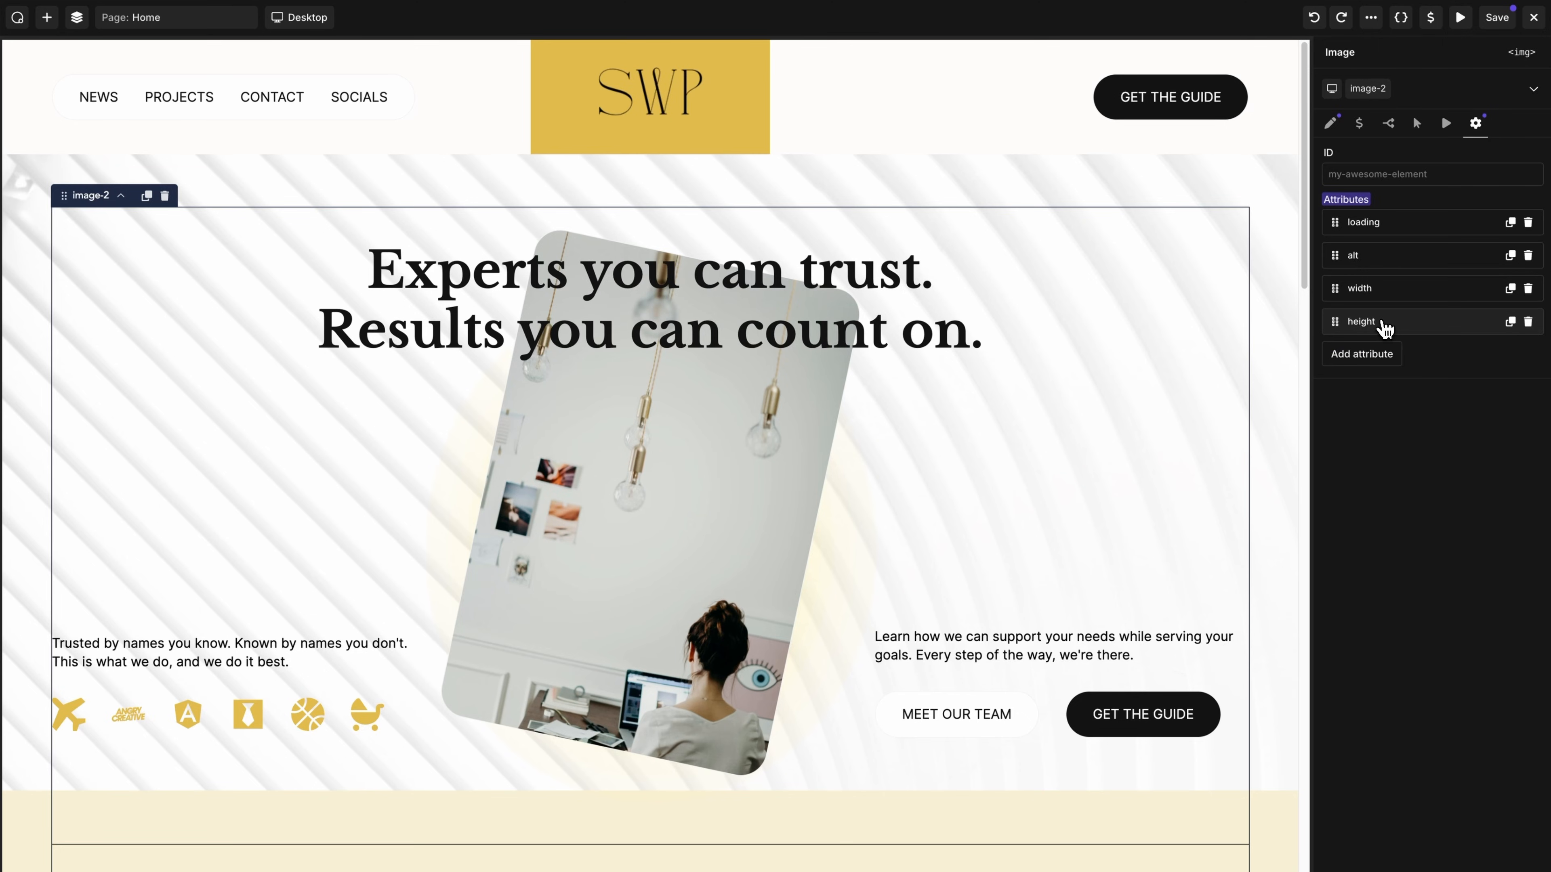
Step: Add a width attribute with the value 398 to the tilted office photo in the hero section
{"action": "left_click", "coordinate": [750, 552]}
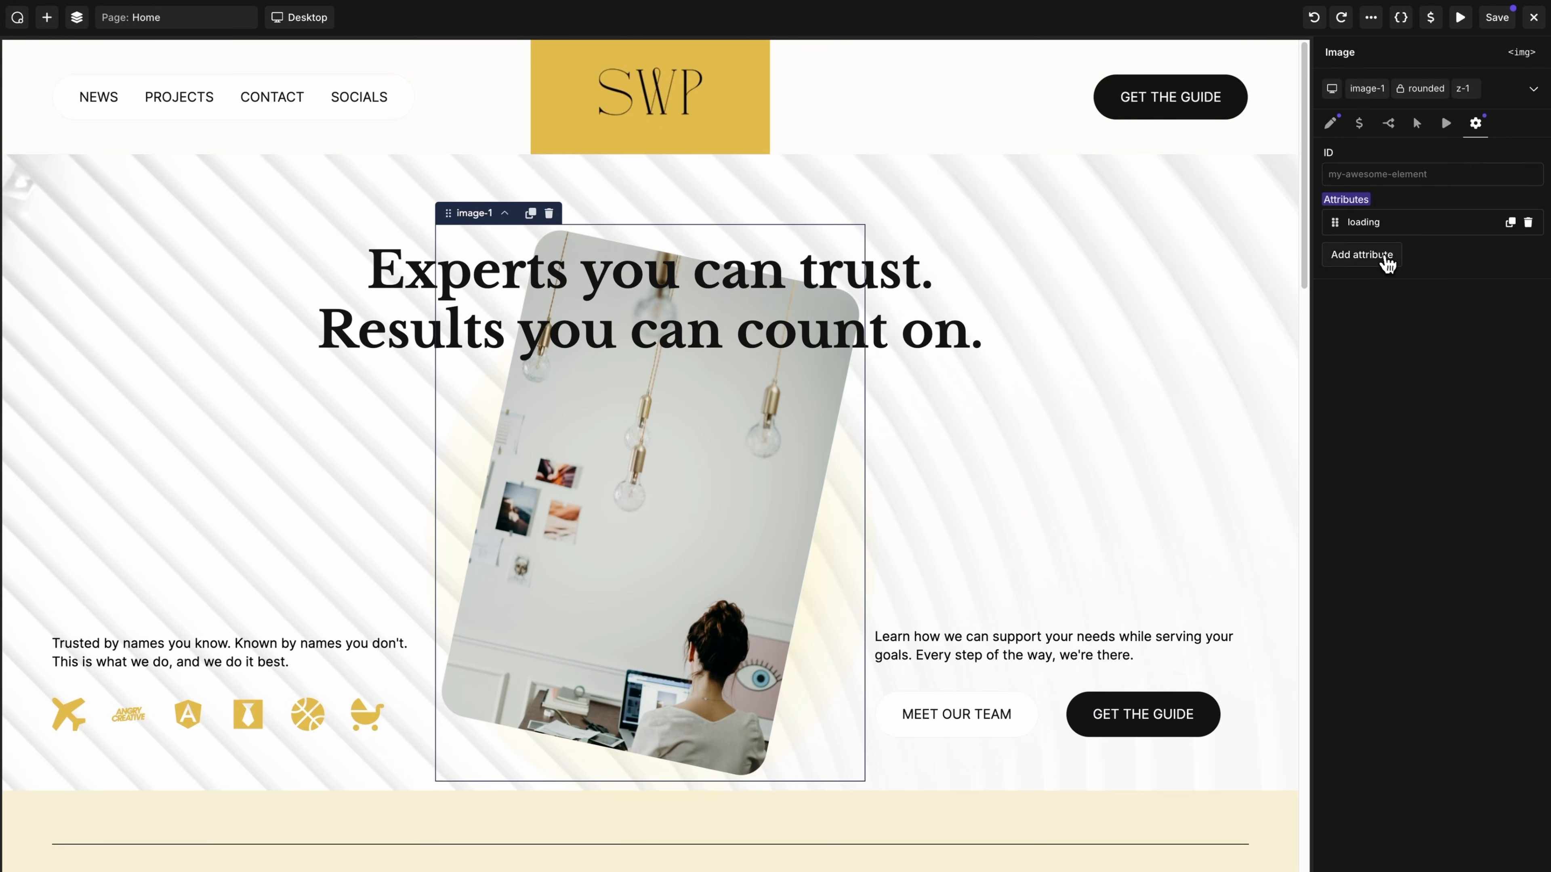
{"action": "left_click", "coordinate": [1381, 256]}
{"action": "type", "text": "width"}
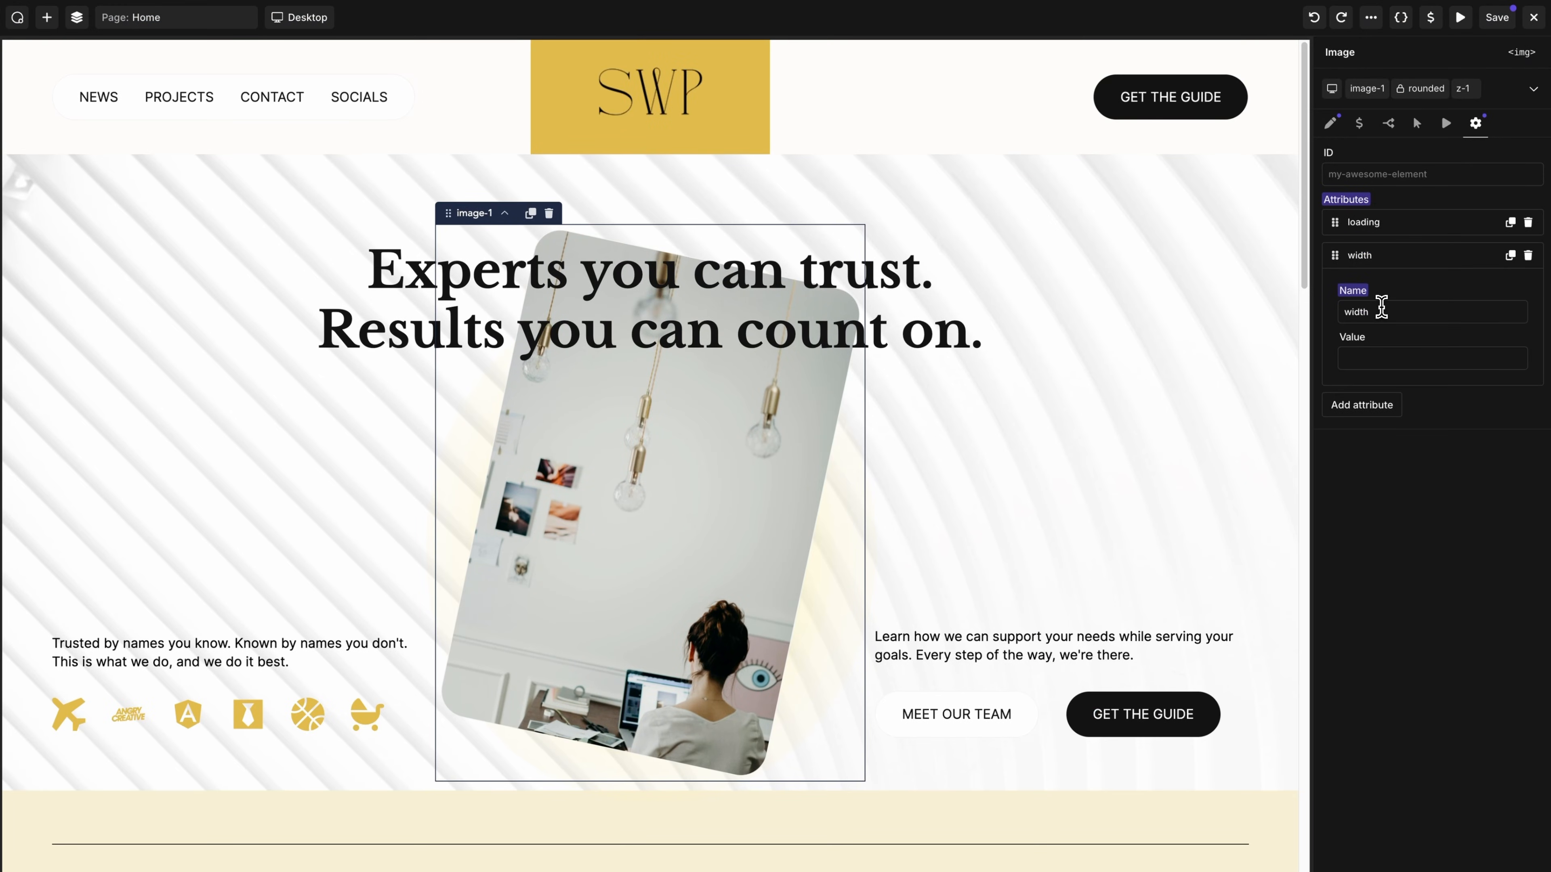
{"action": "type", "text": "398"}
Step: Add a height attribute with the value 597 to the tilted office photo
{"action": "left_click", "coordinate": [1374, 406]}
{"action": "left_click", "coordinate": [1366, 345]}
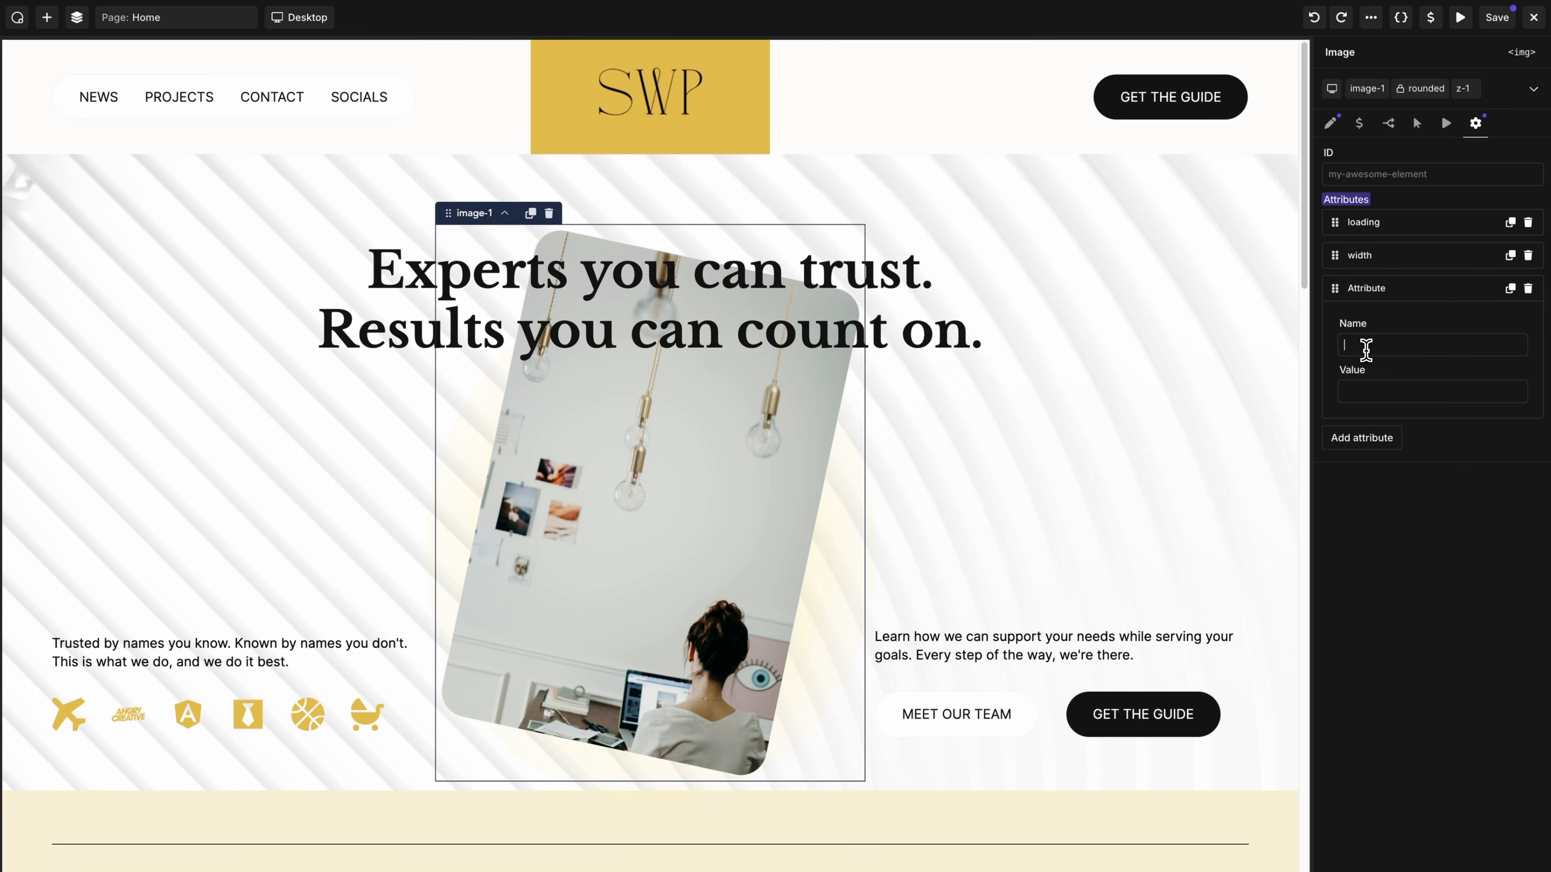
{"action": "type", "text": "hei45"}
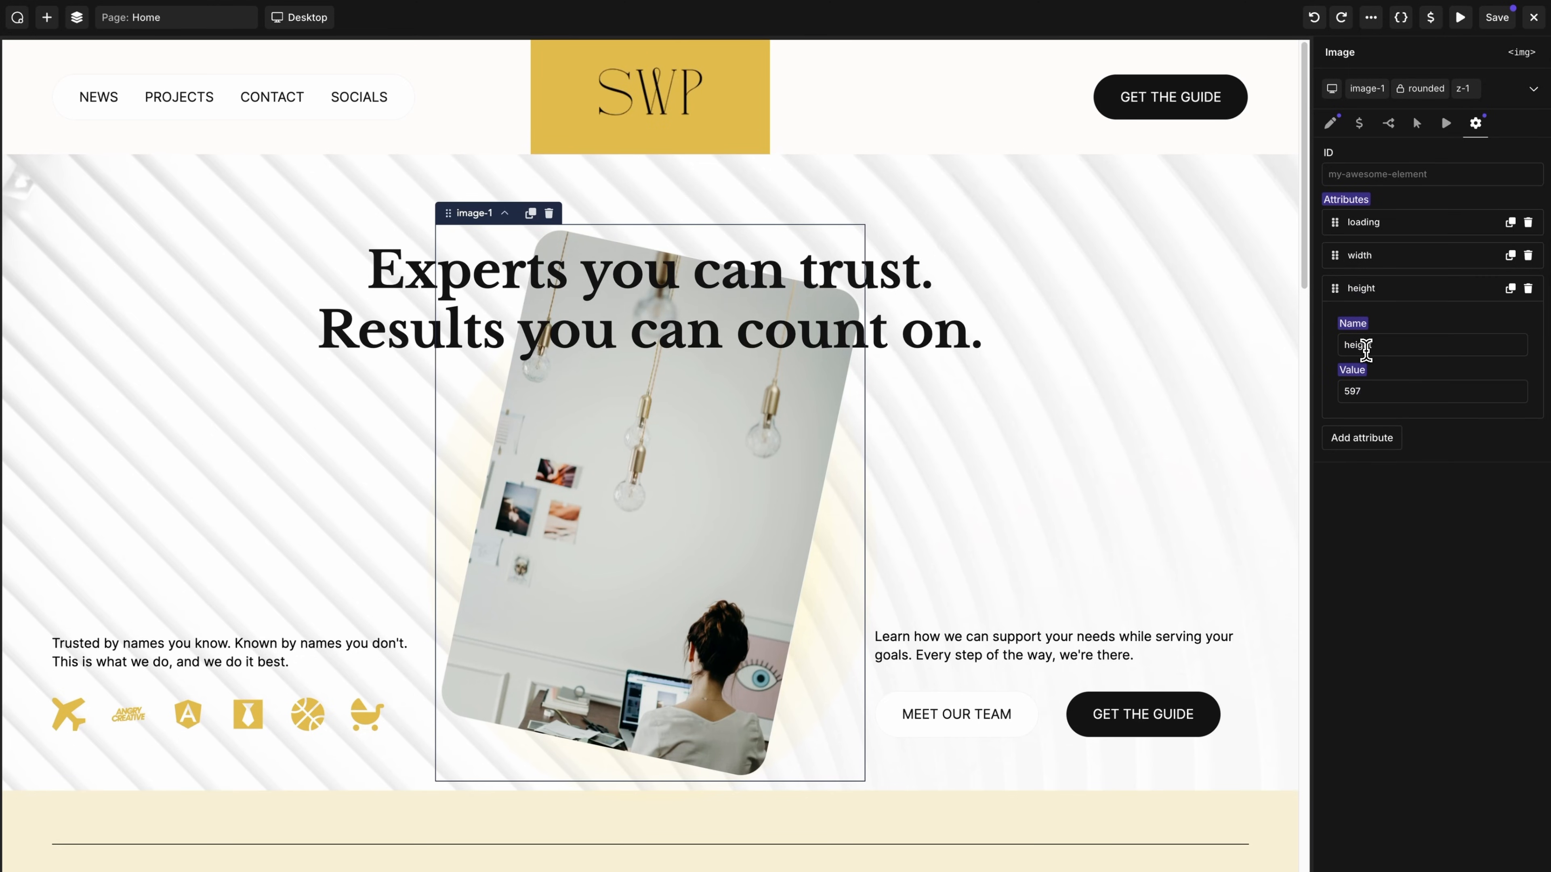
Step: Inspect the Consultation pill image on the live home page to read its rendered size
{"action": "scroll", "coordinate": [1097, 420], "scroll_direction": "down", "scroll_amount": 10}
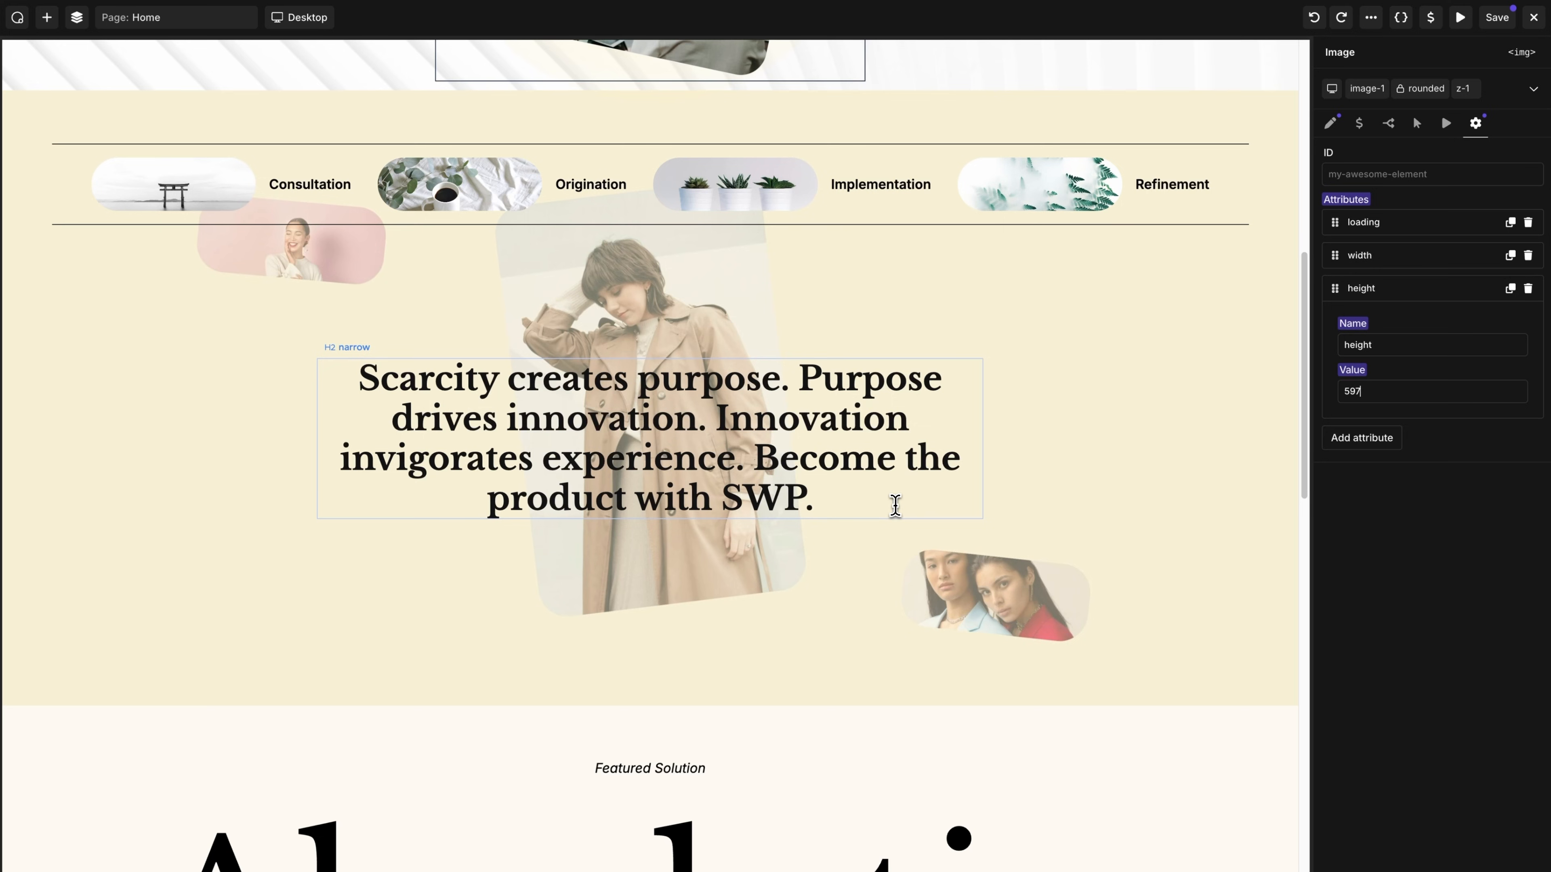
{"action": "scroll", "coordinate": [895, 505], "scroll_direction": "up", "scroll_amount": 1}
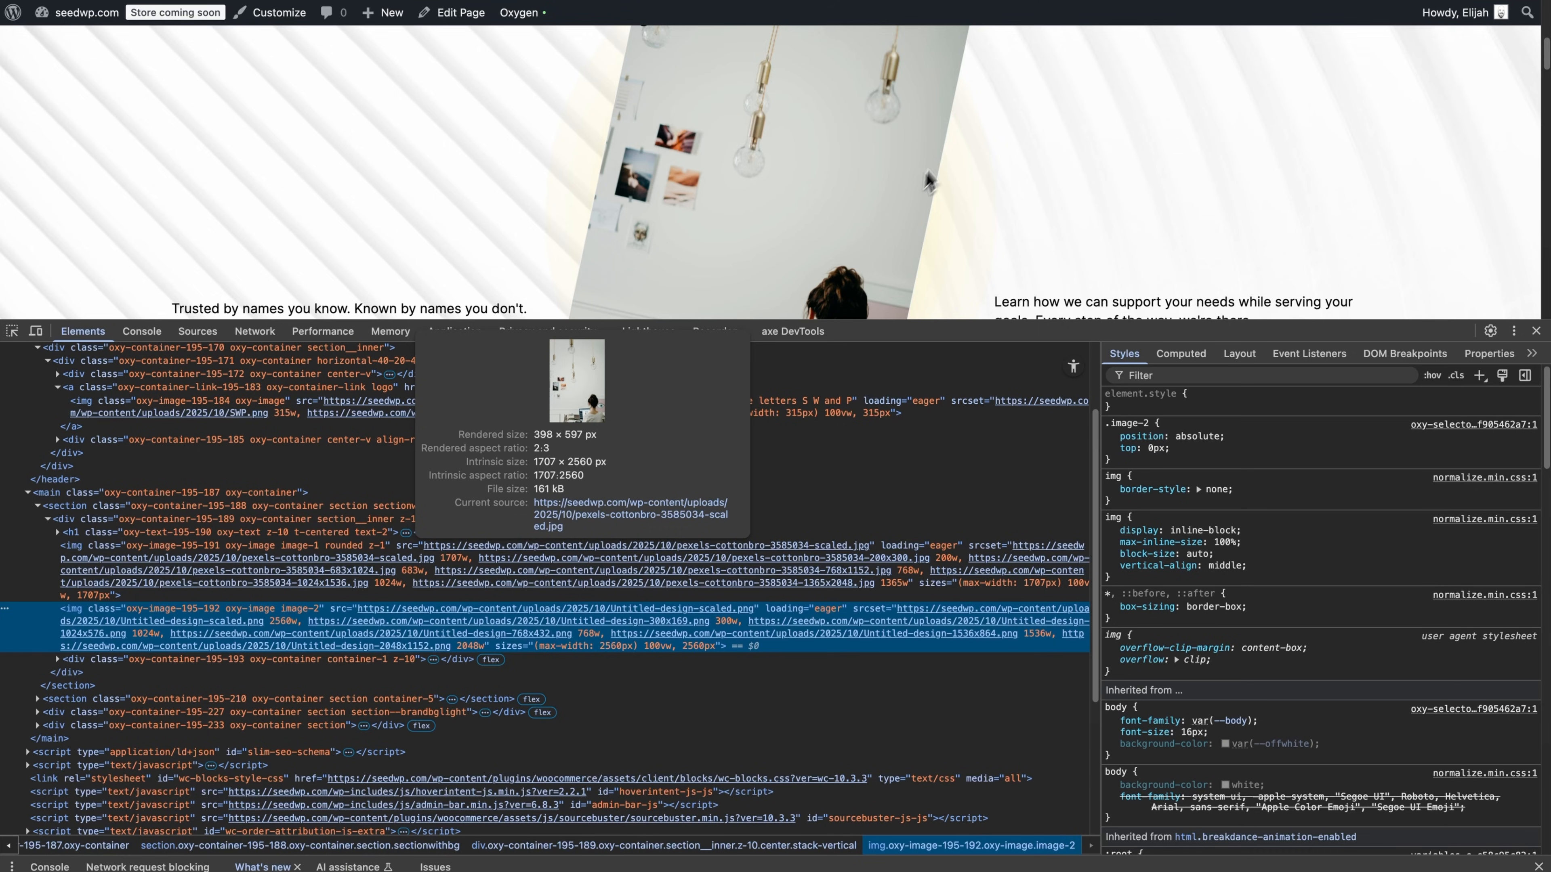
{"action": "scroll", "coordinate": [928, 180], "scroll_direction": "up", "scroll_amount": 10}
{"action": "right_click", "coordinate": [309, 120]}
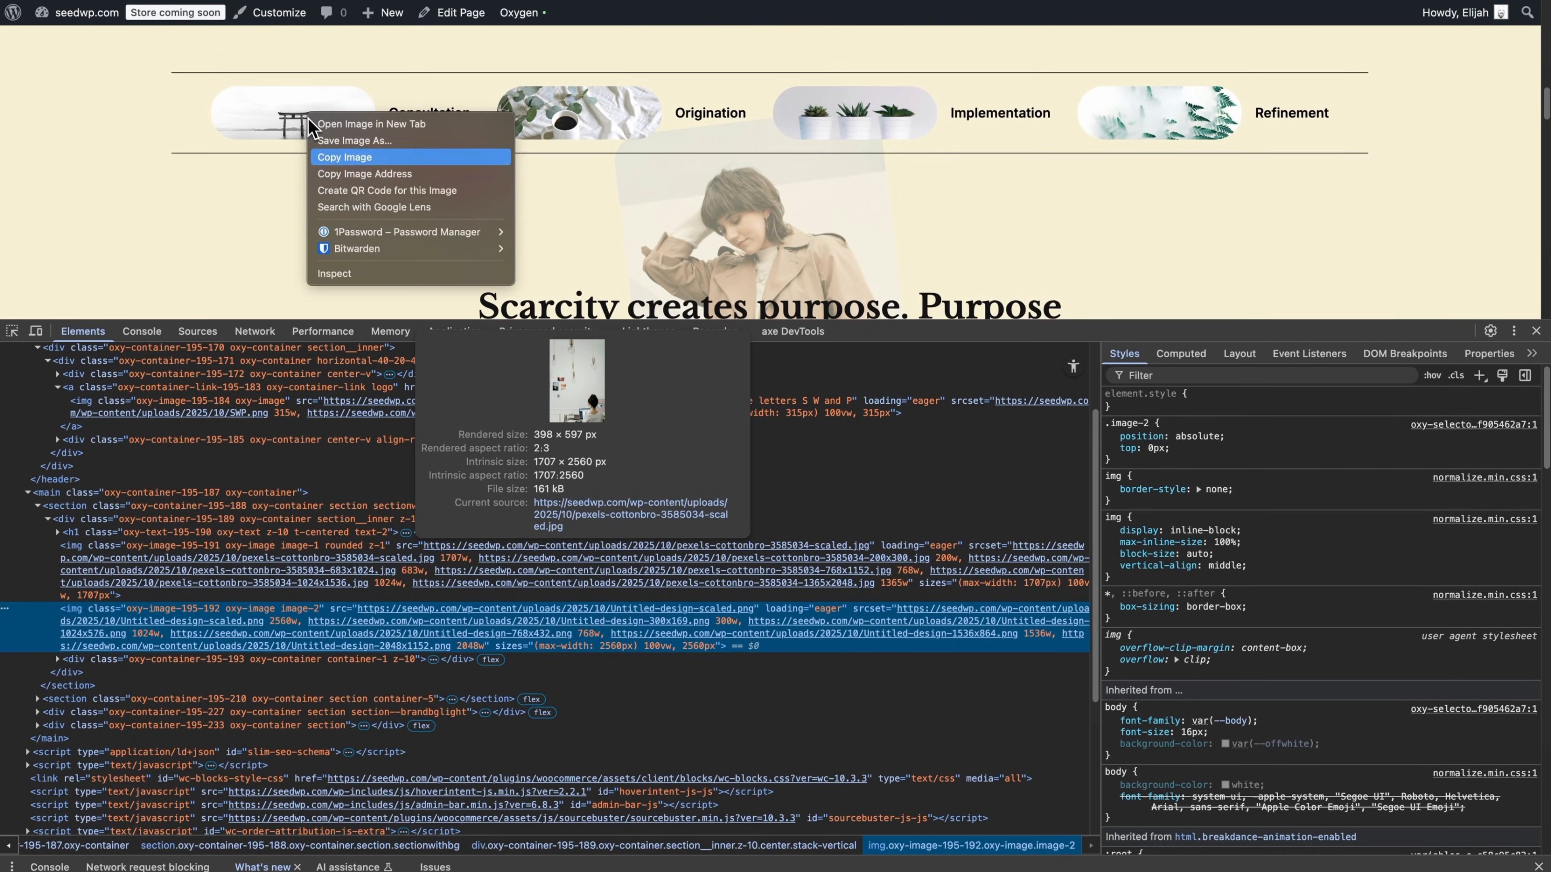
{"action": "left_click", "coordinate": [342, 273]}
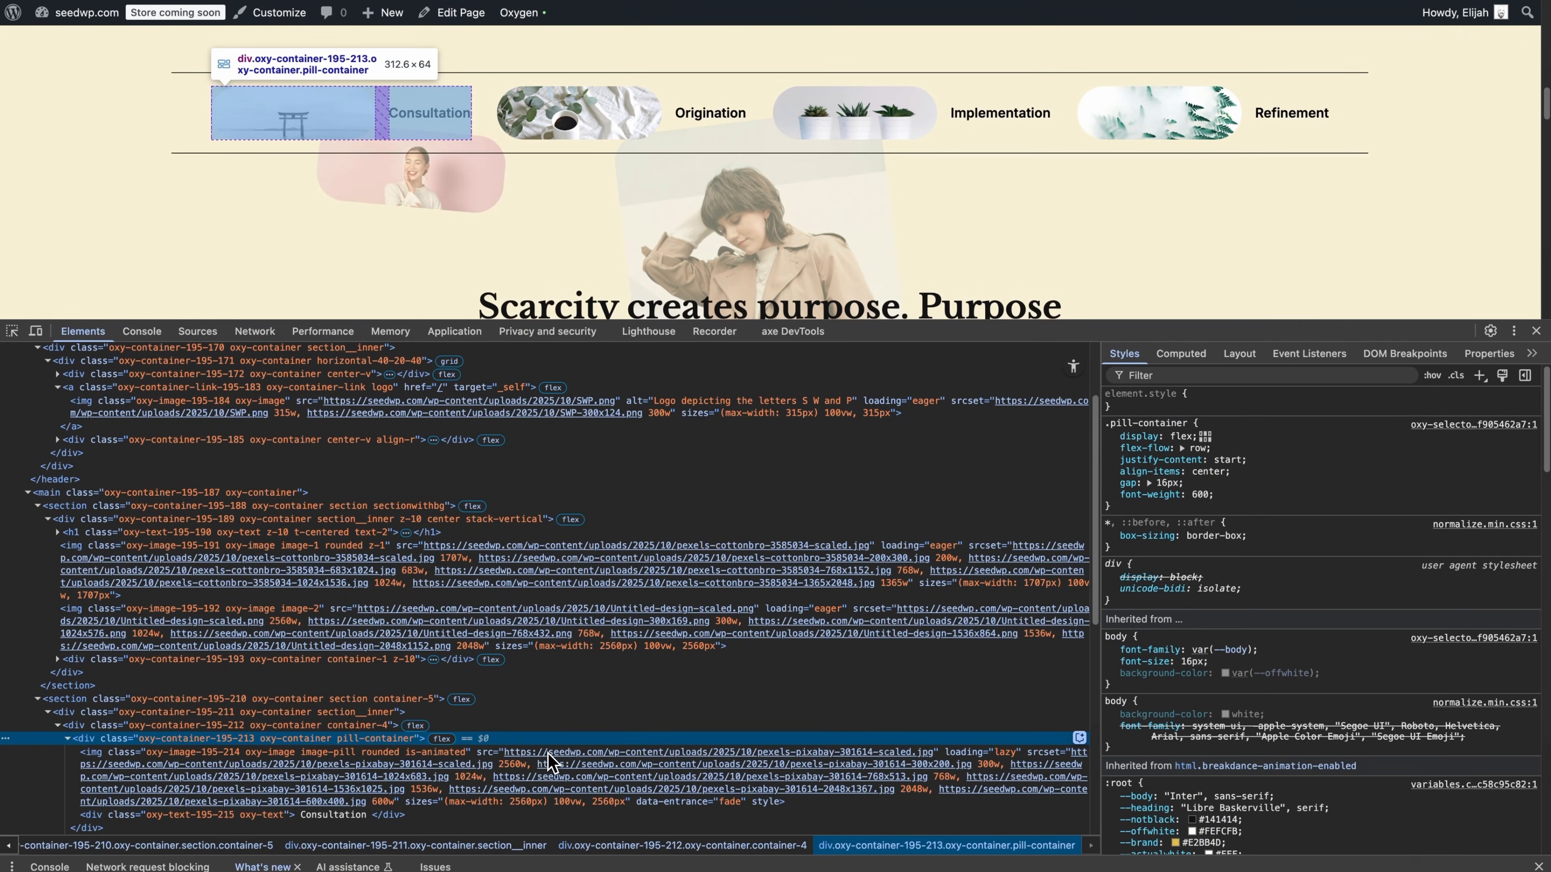
{"action": "left_click", "coordinate": [549, 762]}
{"action": "scroll", "coordinate": [558, 765], "scroll_direction": "down", "scroll_amount": 3}
{"action": "mouse_move", "coordinate": [585, 557]}
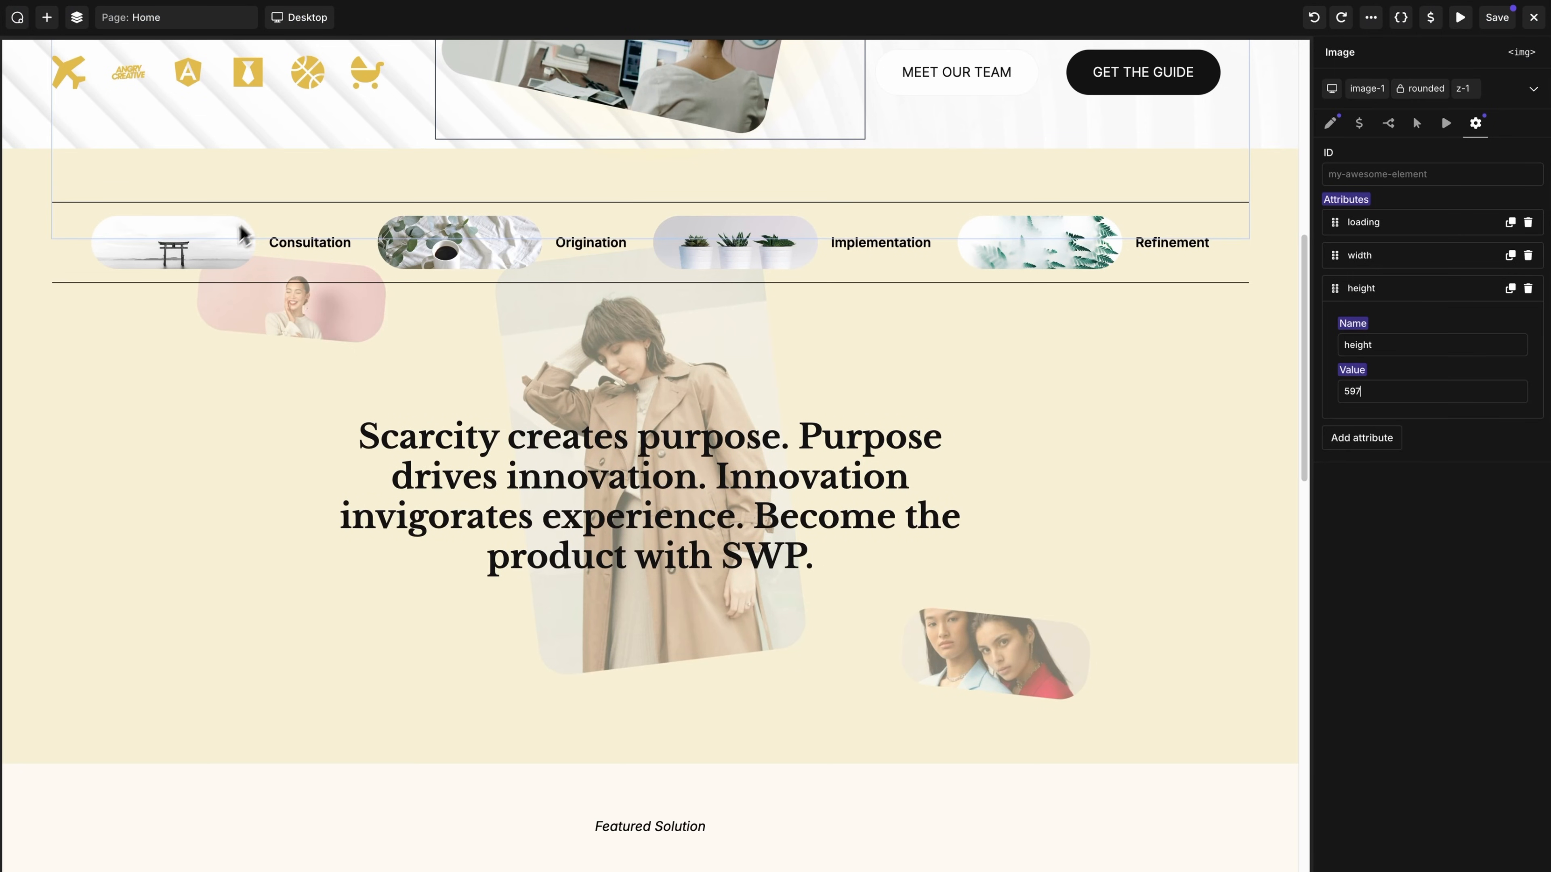
Step: Add a width attribute with the value 198 to the Consultation pill image
{"action": "left_click", "coordinate": [223, 254]}
{"action": "left_click", "coordinate": [1476, 124]}
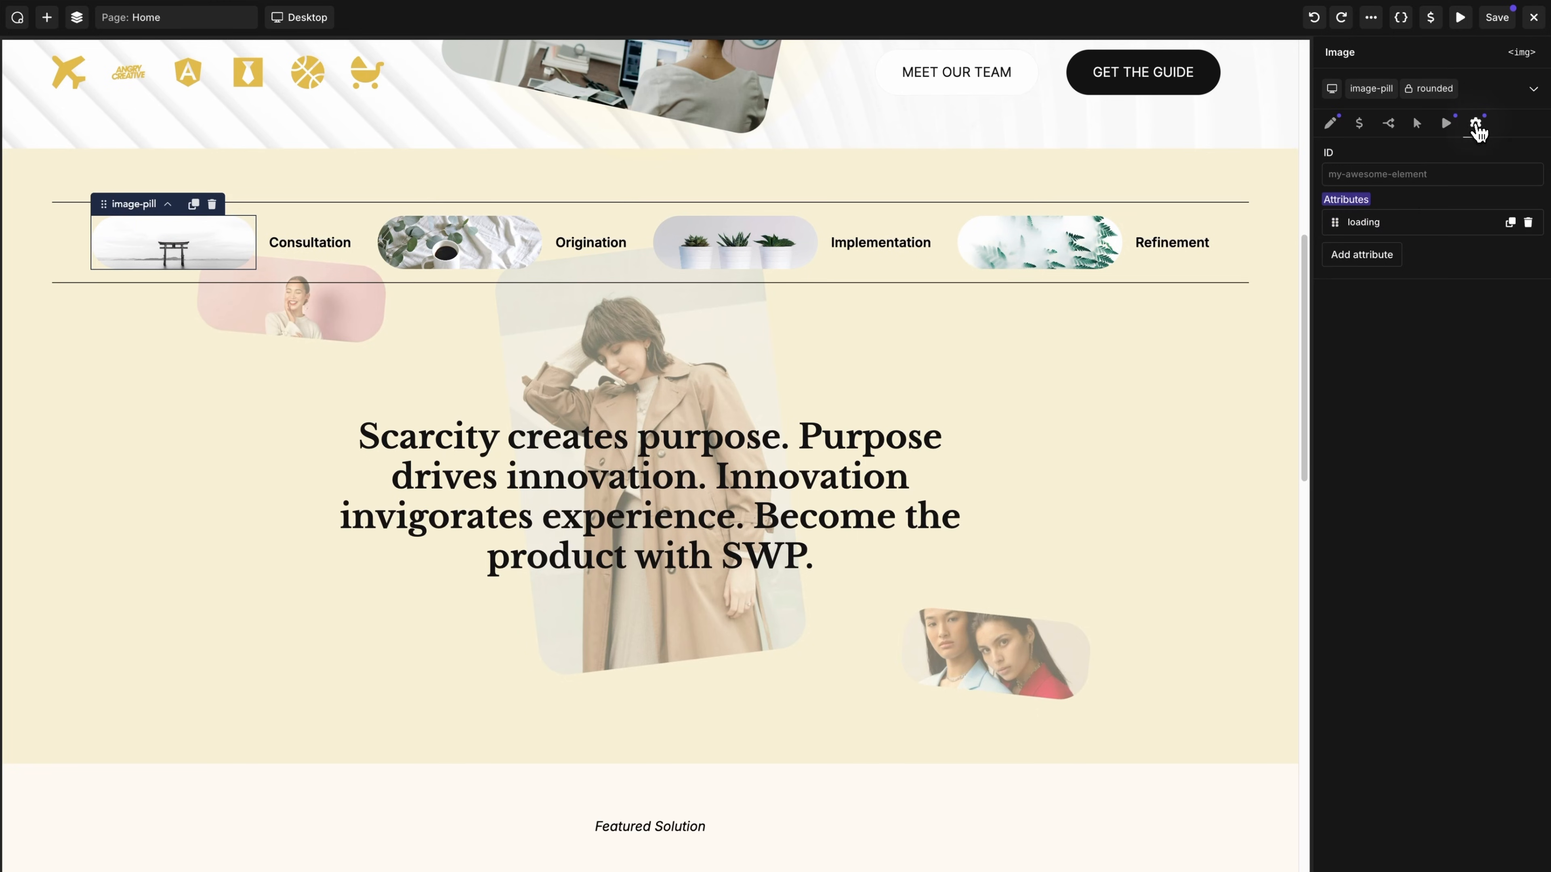
{"action": "left_click", "coordinate": [1362, 254]}
{"action": "left_click", "coordinate": [1374, 312]}
{"action": "type", "text": "width"}
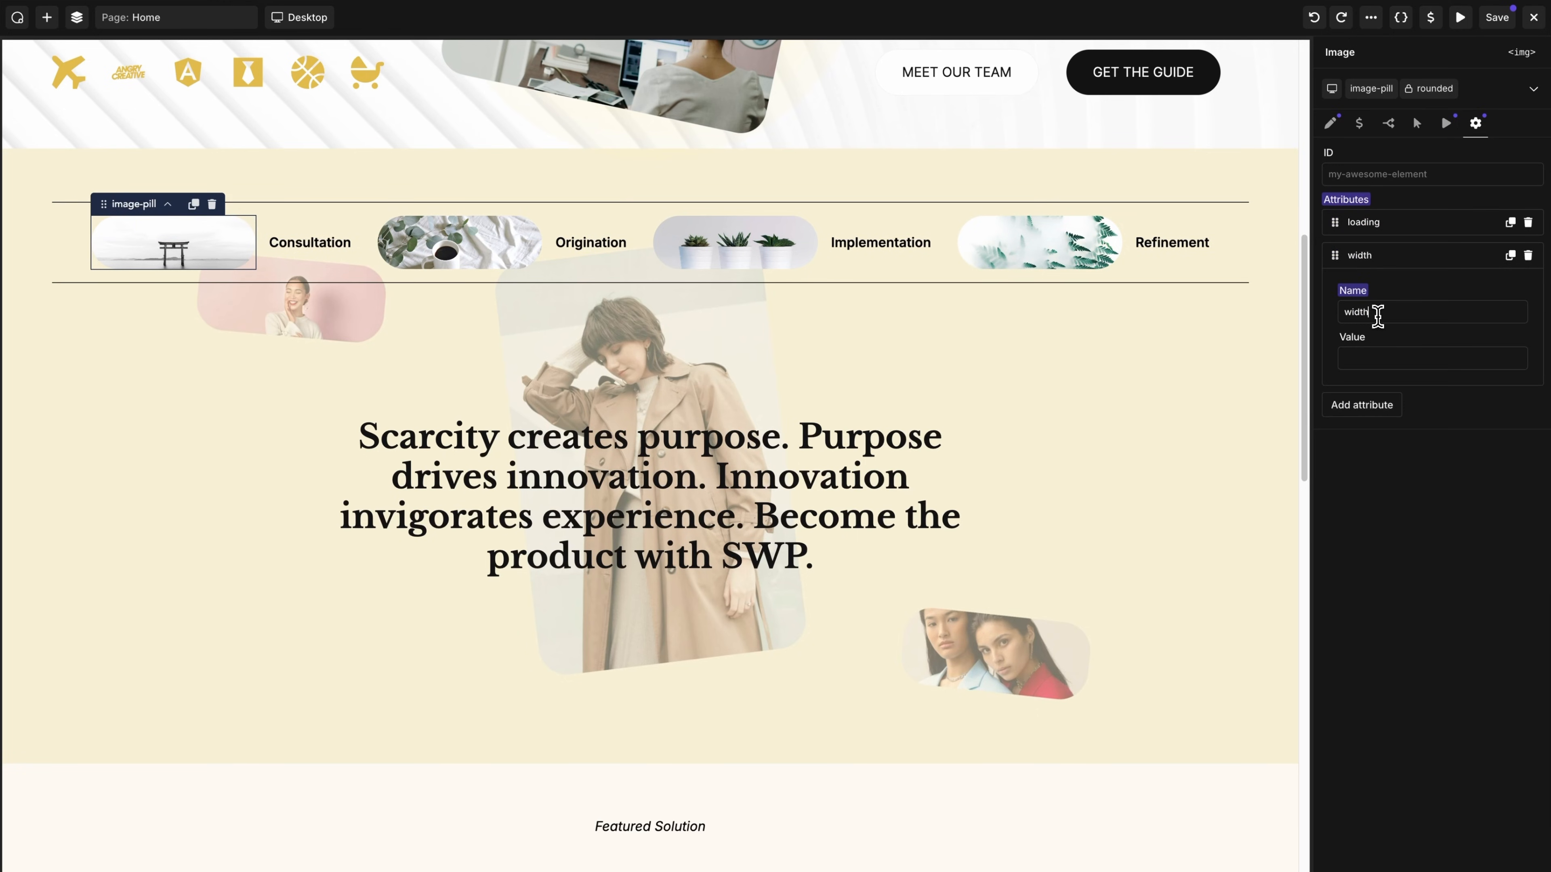
{"action": "type", "text": "198"}
Step: Add a height attribute with the value 64 to the Consultation pill image
{"action": "left_click", "coordinate": [1376, 406]}
{"action": "left_click", "coordinate": [1371, 346]}
{"action": "type", "text": "hei"}
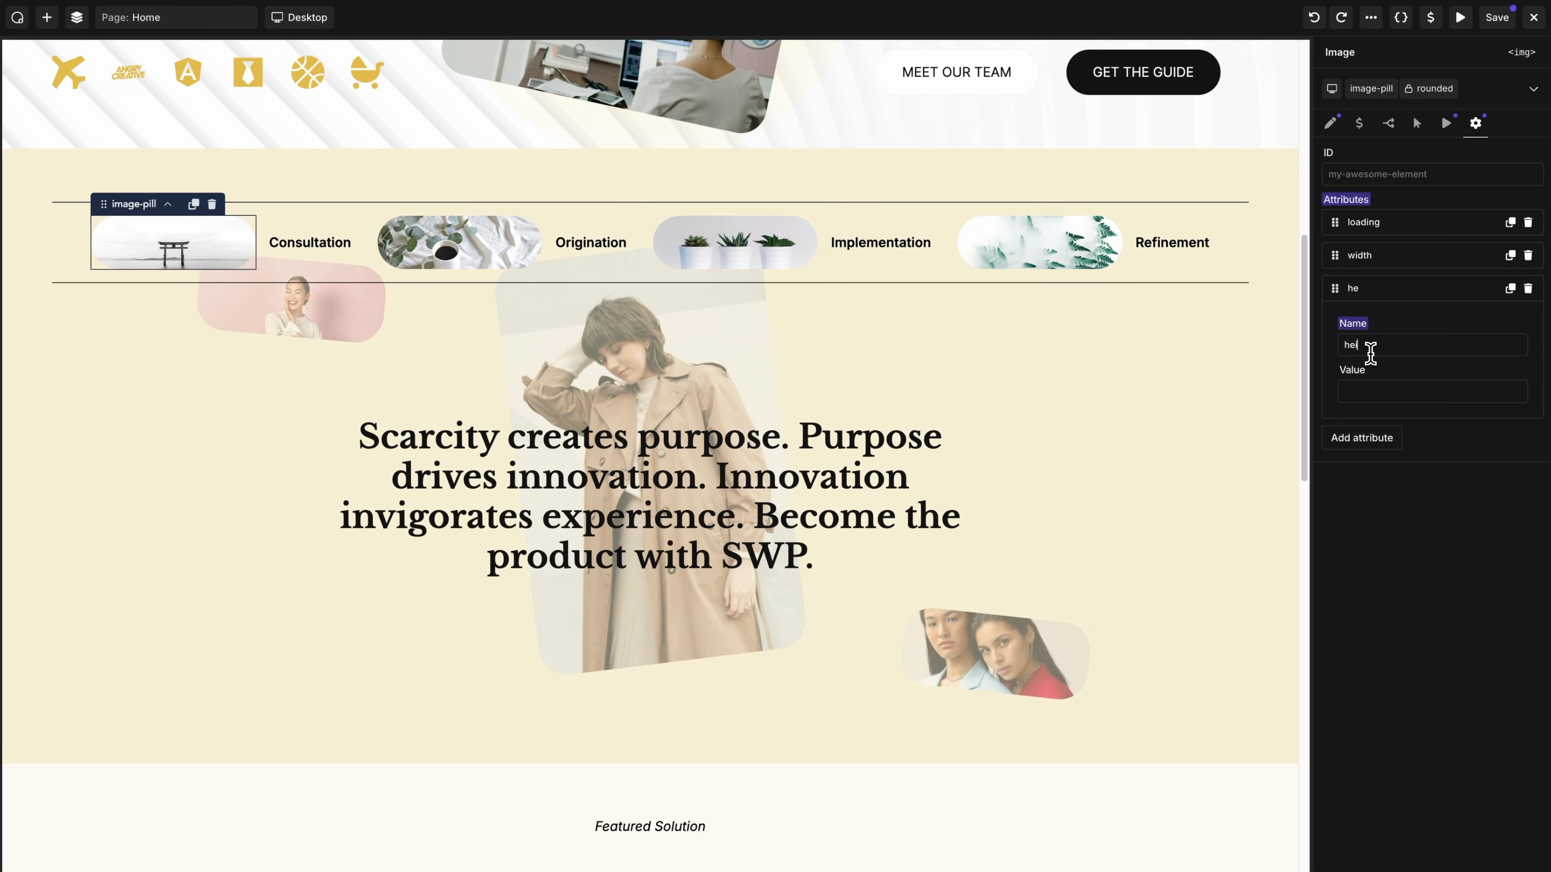
{"action": "type", "text": "ght"}
{"action": "left_click", "coordinate": [1356, 390]}
{"action": "type", "text": "64"}
{"action": "left_click", "coordinate": [1397, 289]}
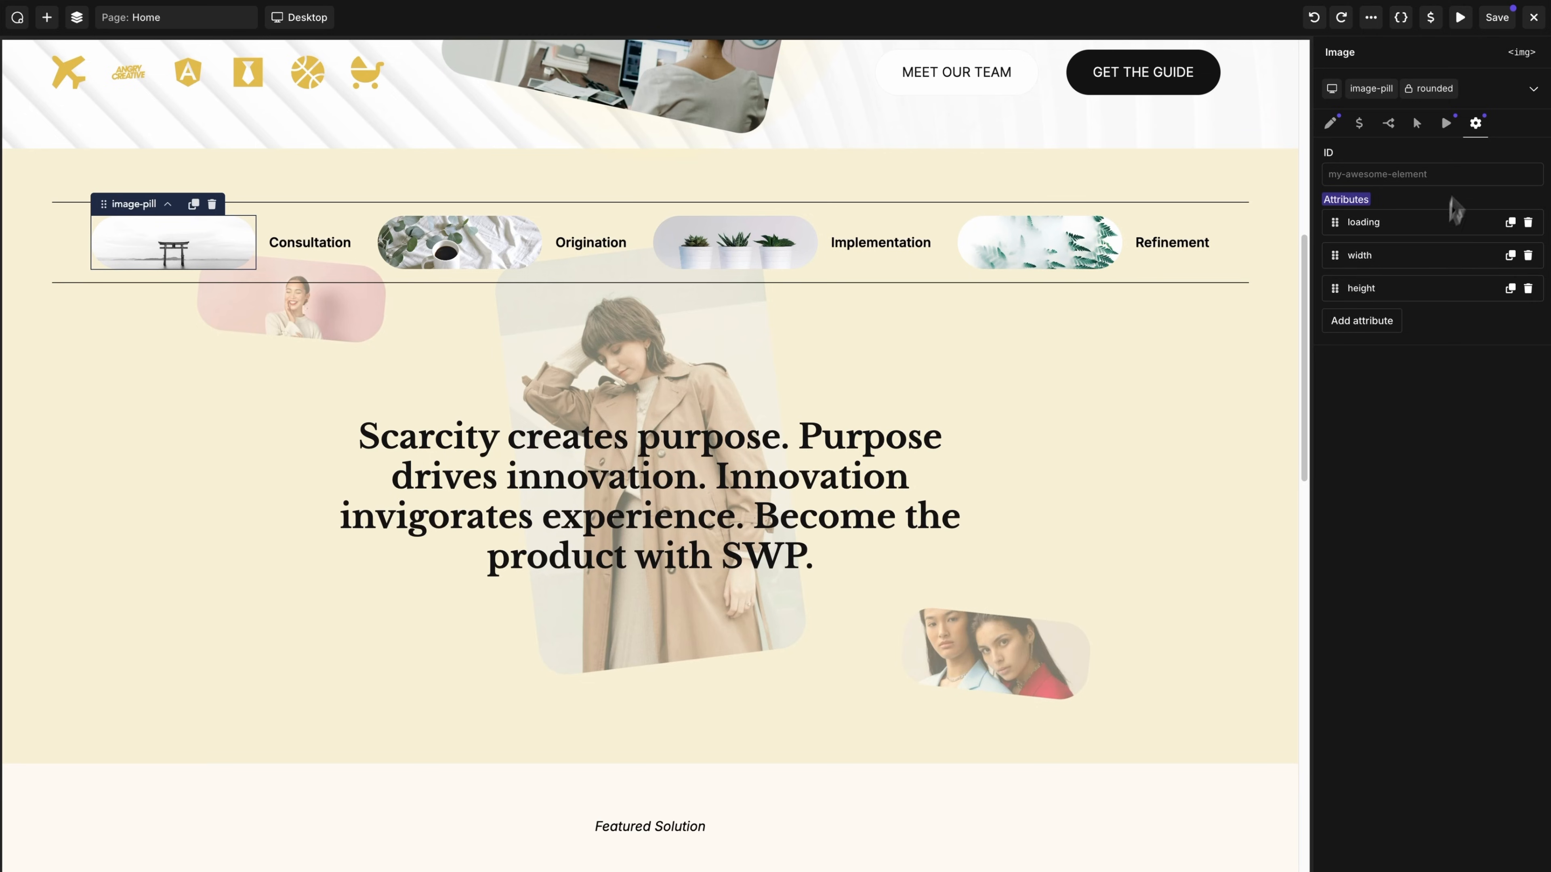
Step: Copy the Consultation pill image's attribute settings and paste them onto the Origination pill image
{"action": "left_click", "coordinate": [1475, 123]}
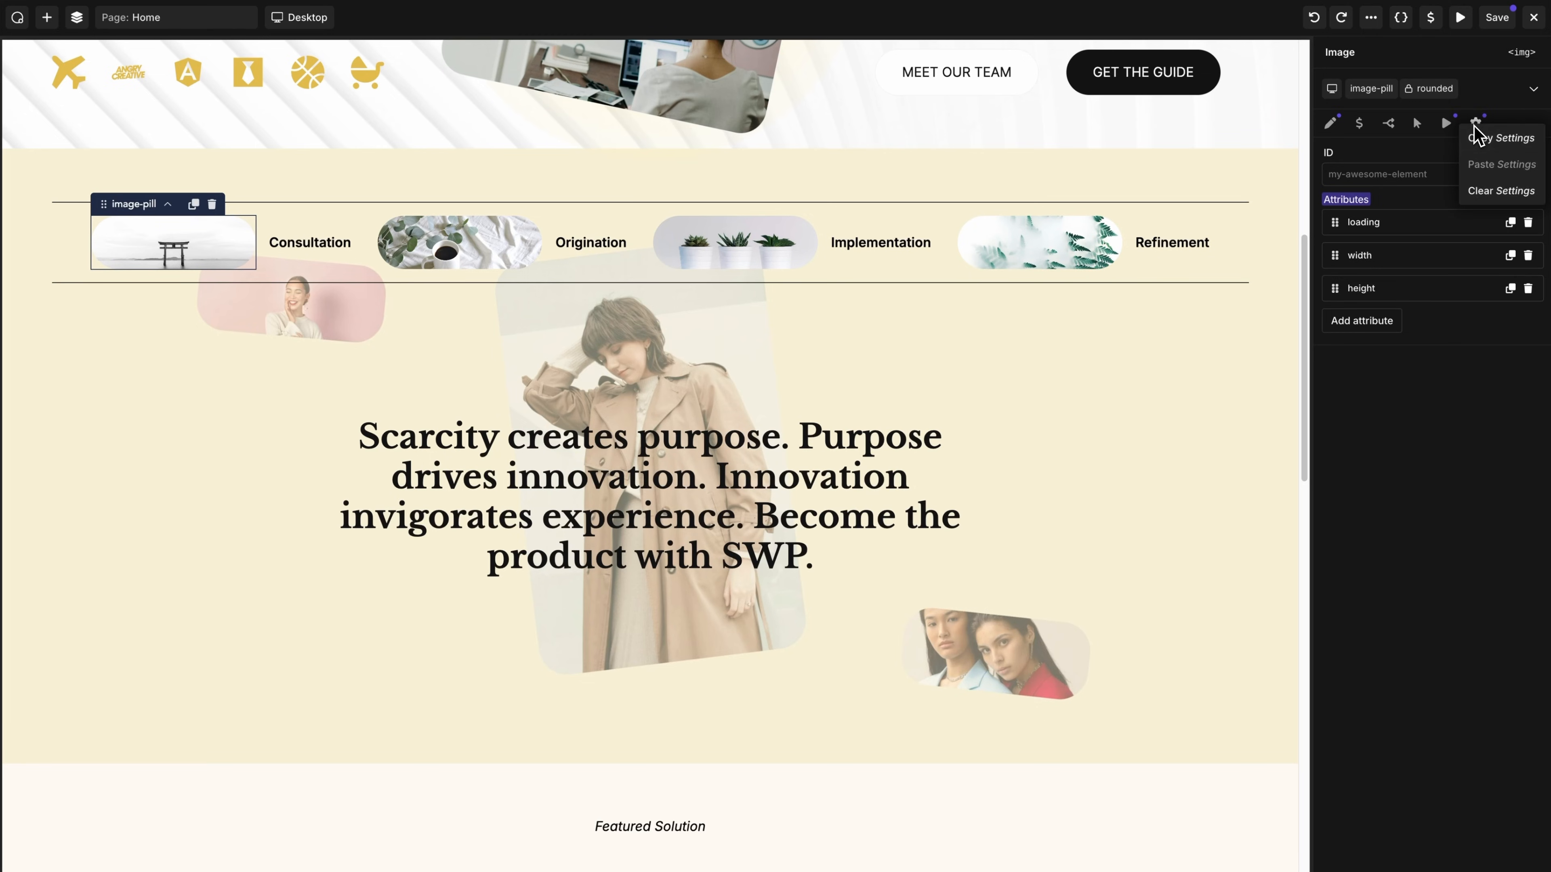
{"action": "left_click", "coordinate": [1490, 142]}
{"action": "left_click", "coordinate": [482, 259]}
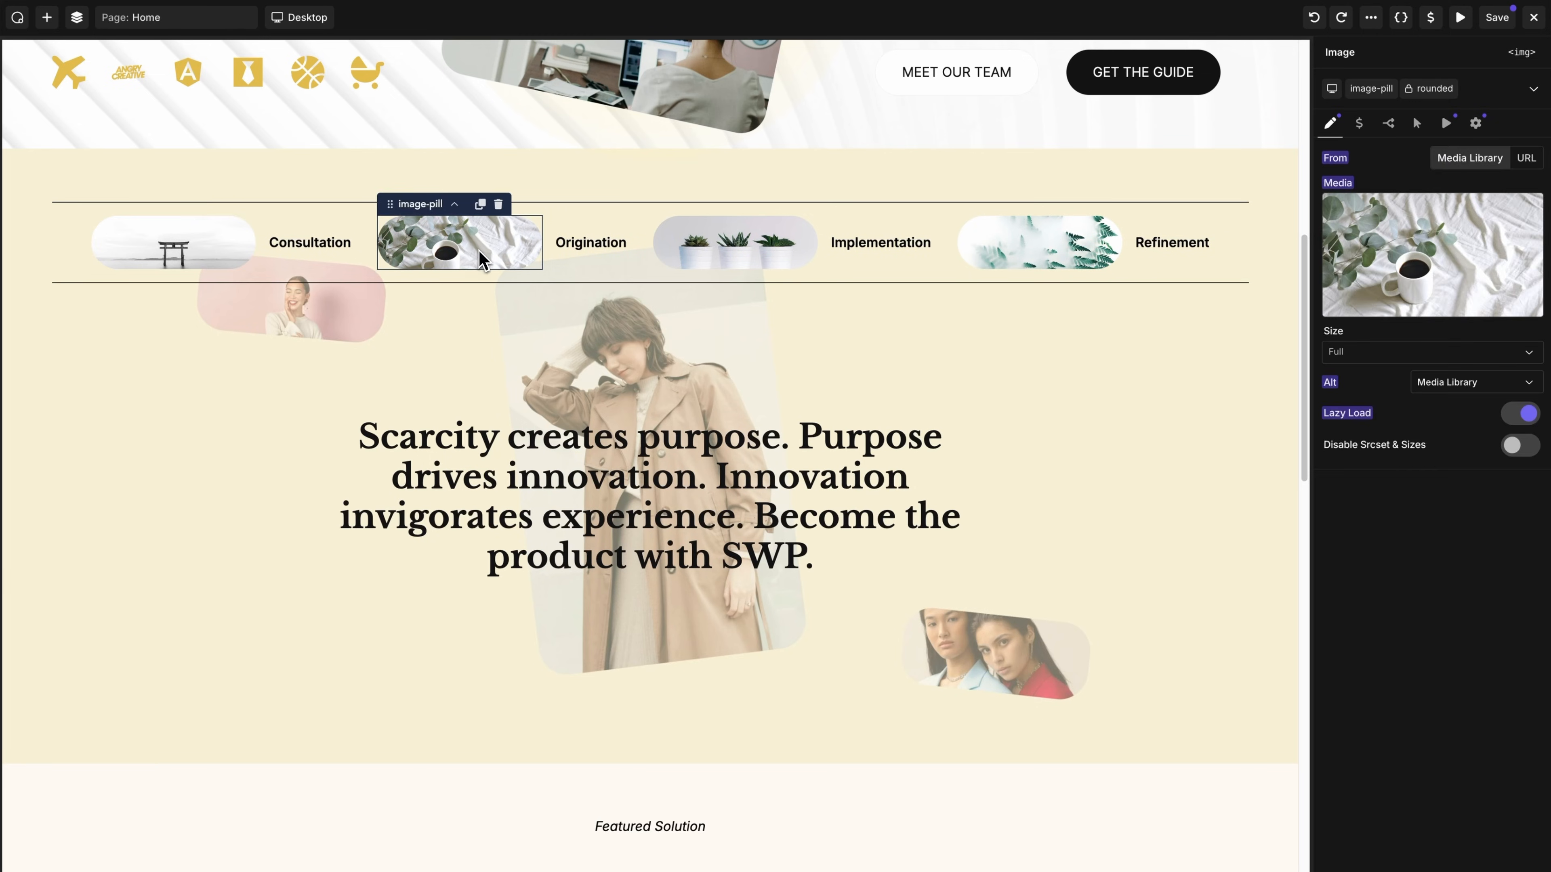
{"action": "left_click", "coordinate": [1477, 124]}
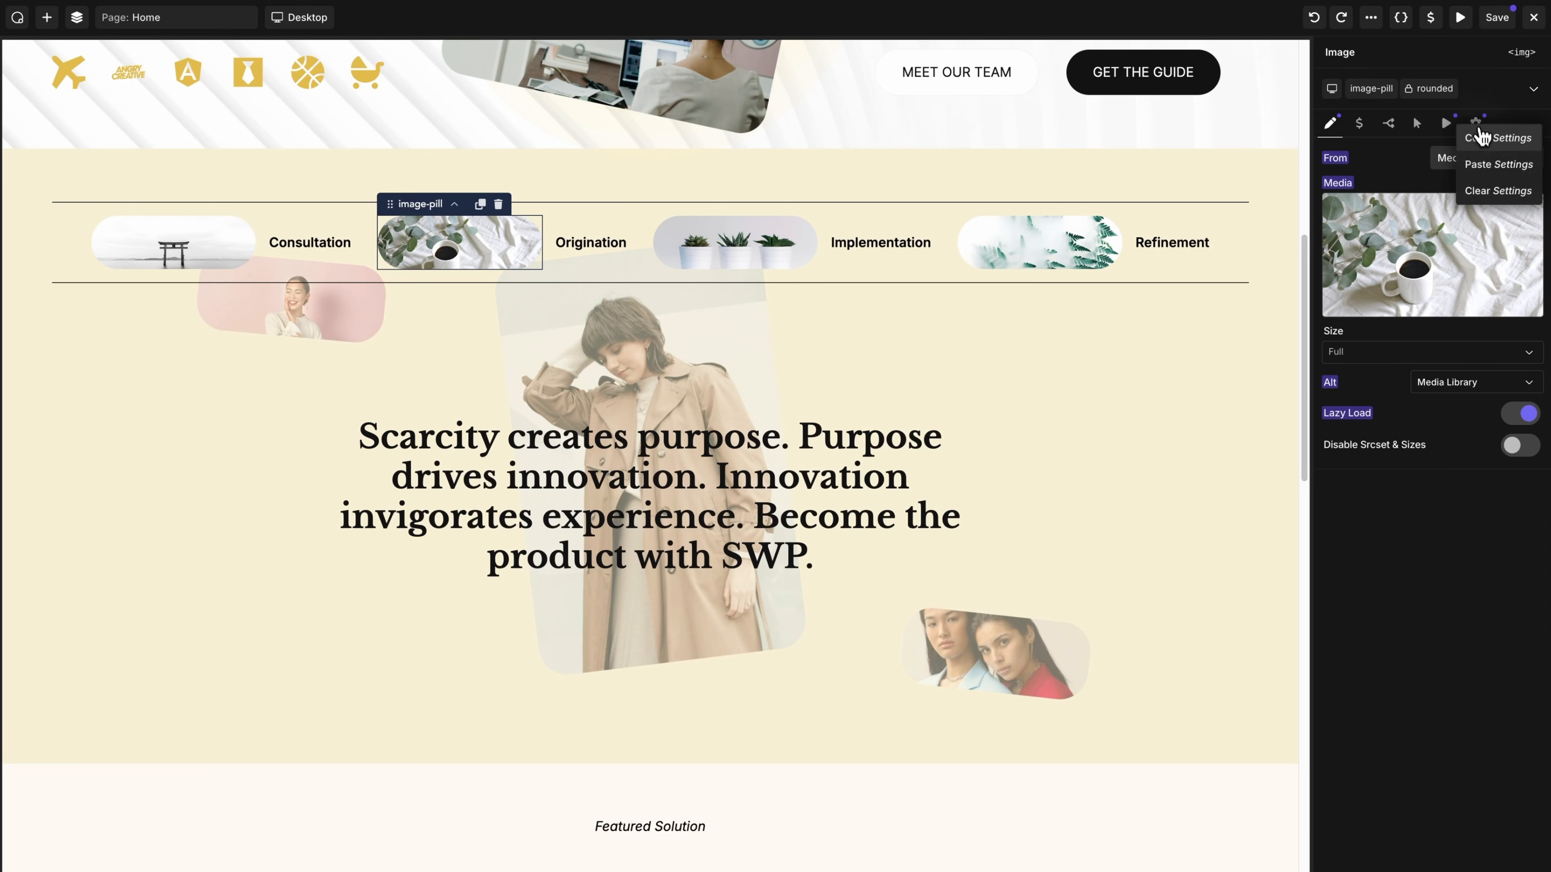
{"action": "left_click", "coordinate": [1490, 163]}
Step: Paste the copied attribute settings onto the Implementation and Refinement pill images
{"action": "left_click", "coordinate": [722, 261]}
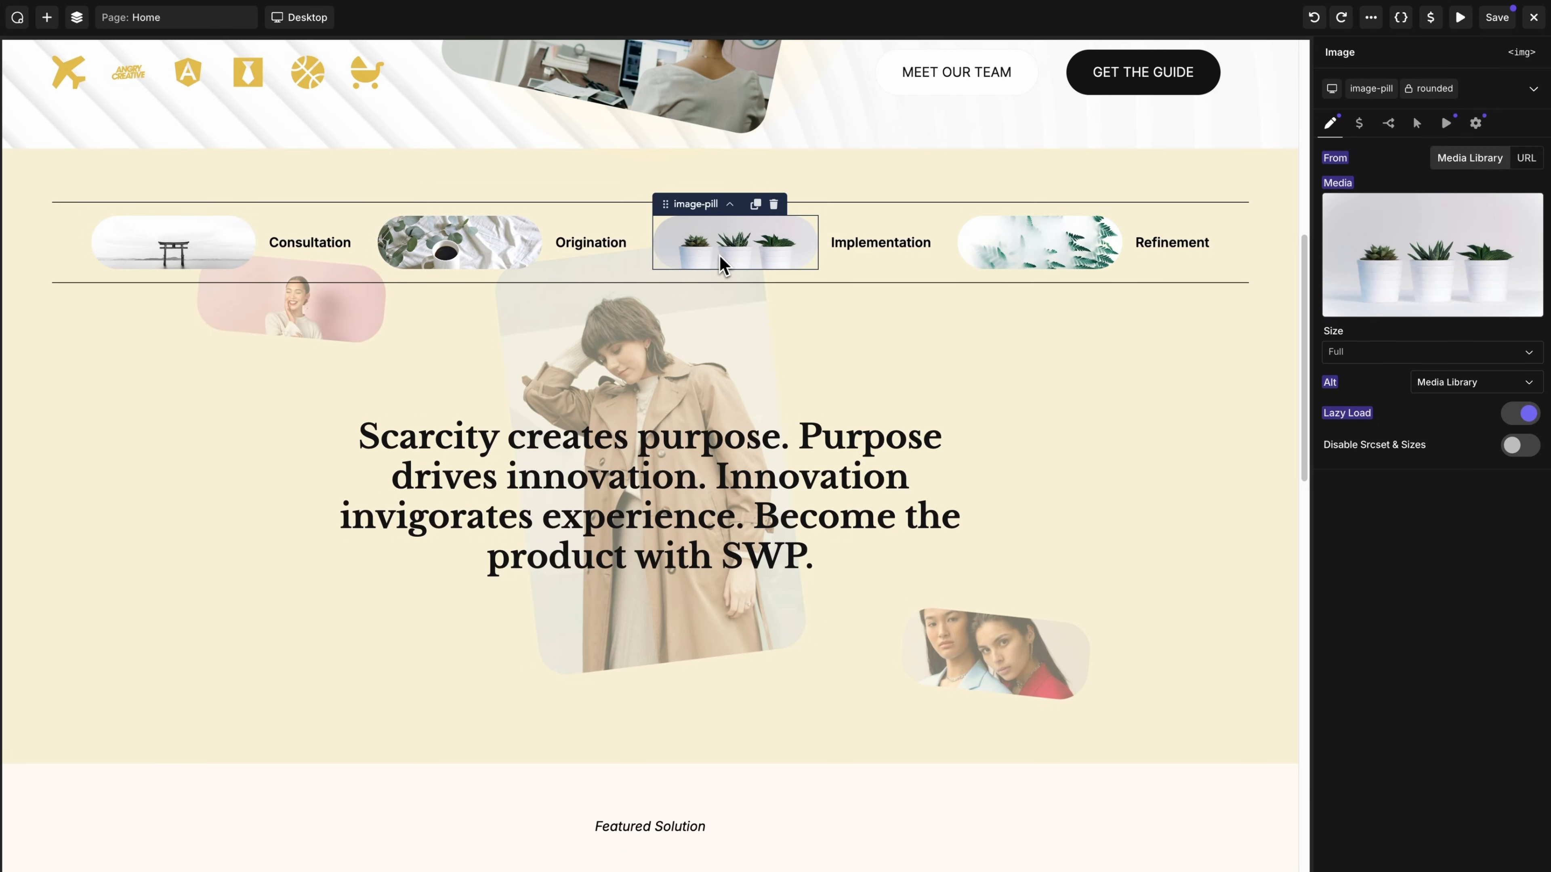
{"action": "left_click", "coordinate": [1477, 125]}
{"action": "left_click", "coordinate": [1490, 160]}
{"action": "left_click", "coordinate": [1018, 264]}
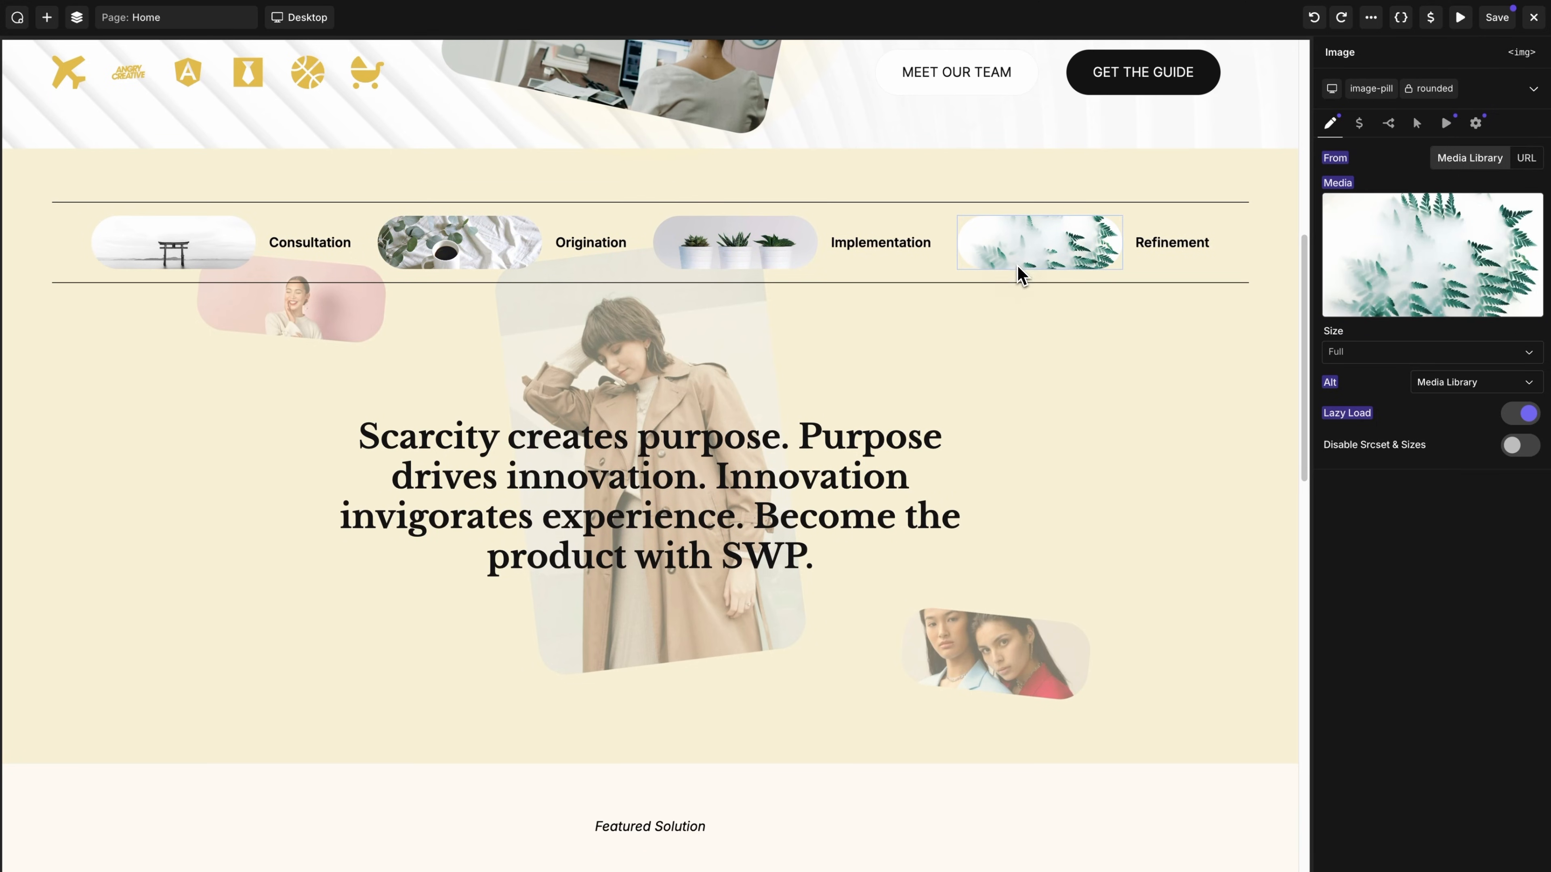
{"action": "left_click", "coordinate": [1477, 125]}
{"action": "left_click", "coordinate": [1488, 165]}
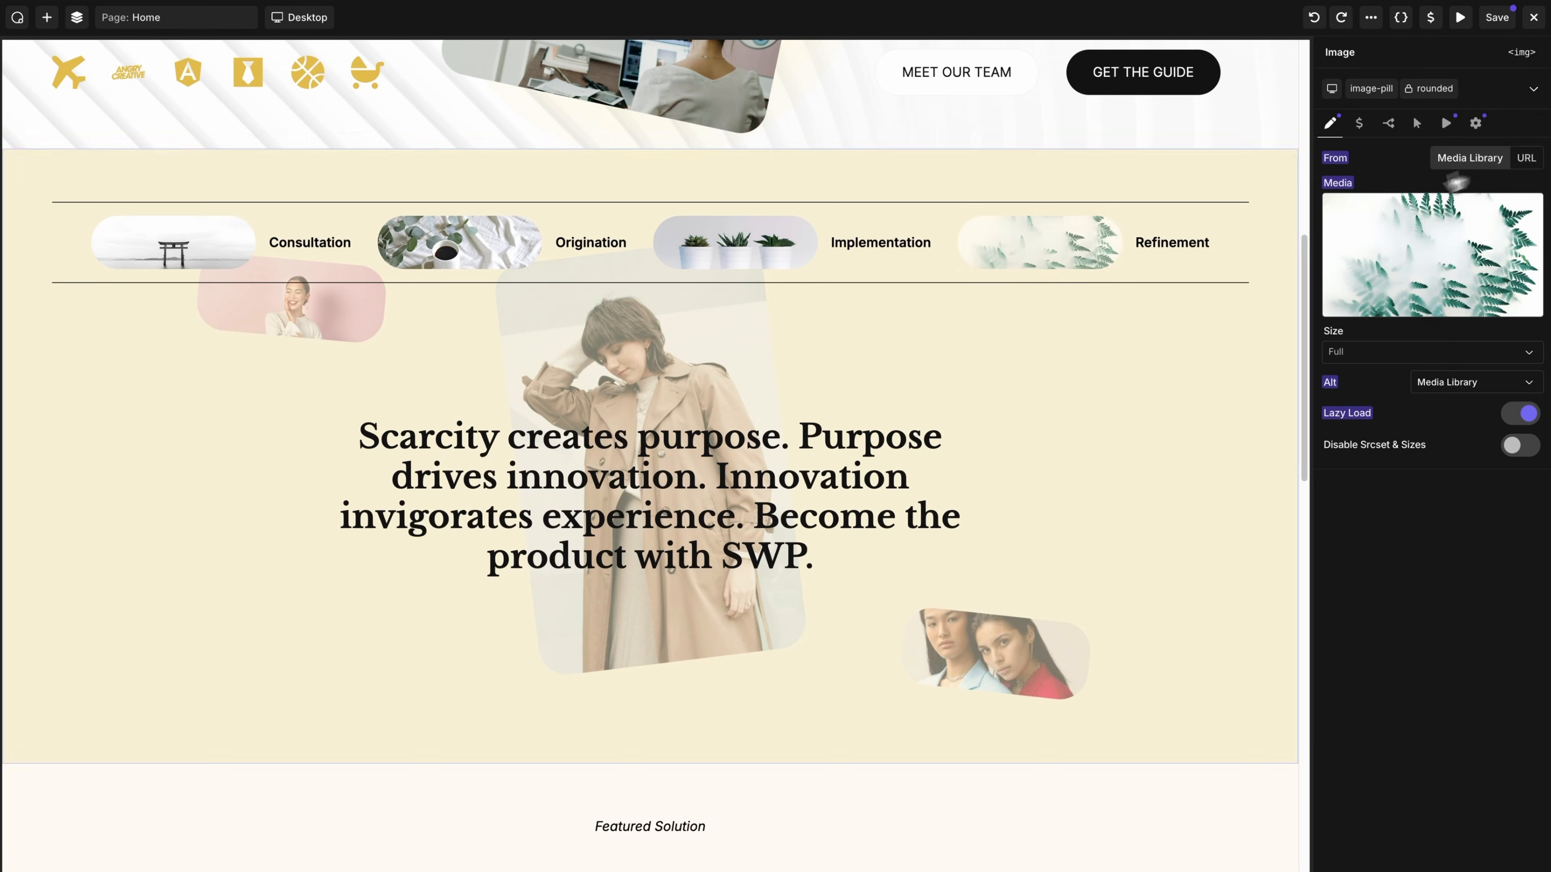
Step: Inspect the featured sneaker image on the live home page to read its rendered size
{"action": "scroll", "coordinate": [1106, 405], "scroll_direction": "down", "scroll_amount": 10}
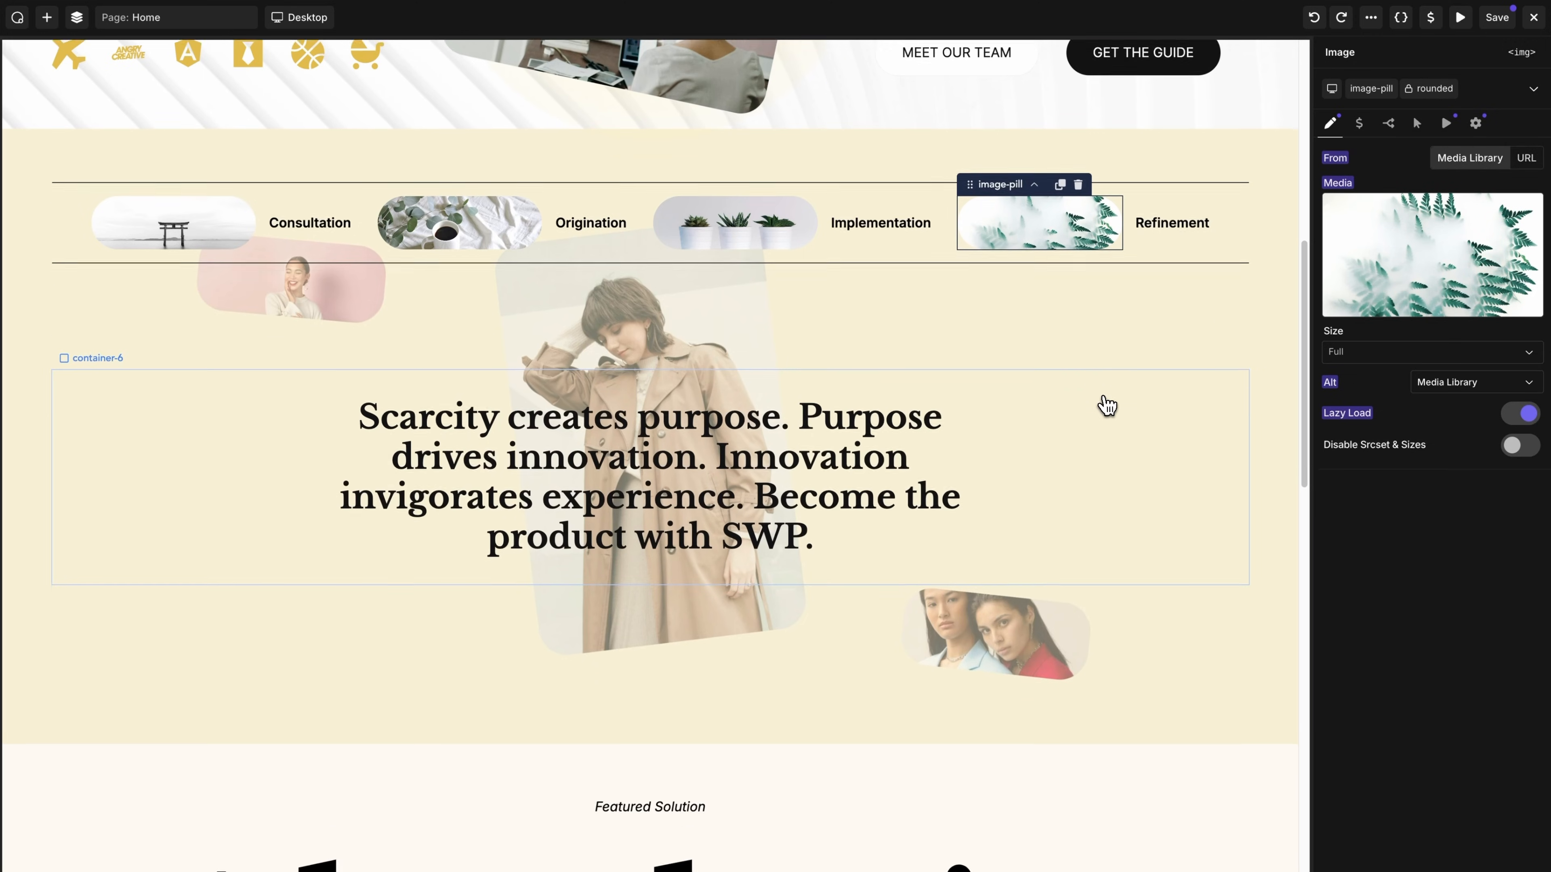
{"action": "scroll", "coordinate": [729, 419], "scroll_direction": "down", "scroll_amount": 1}
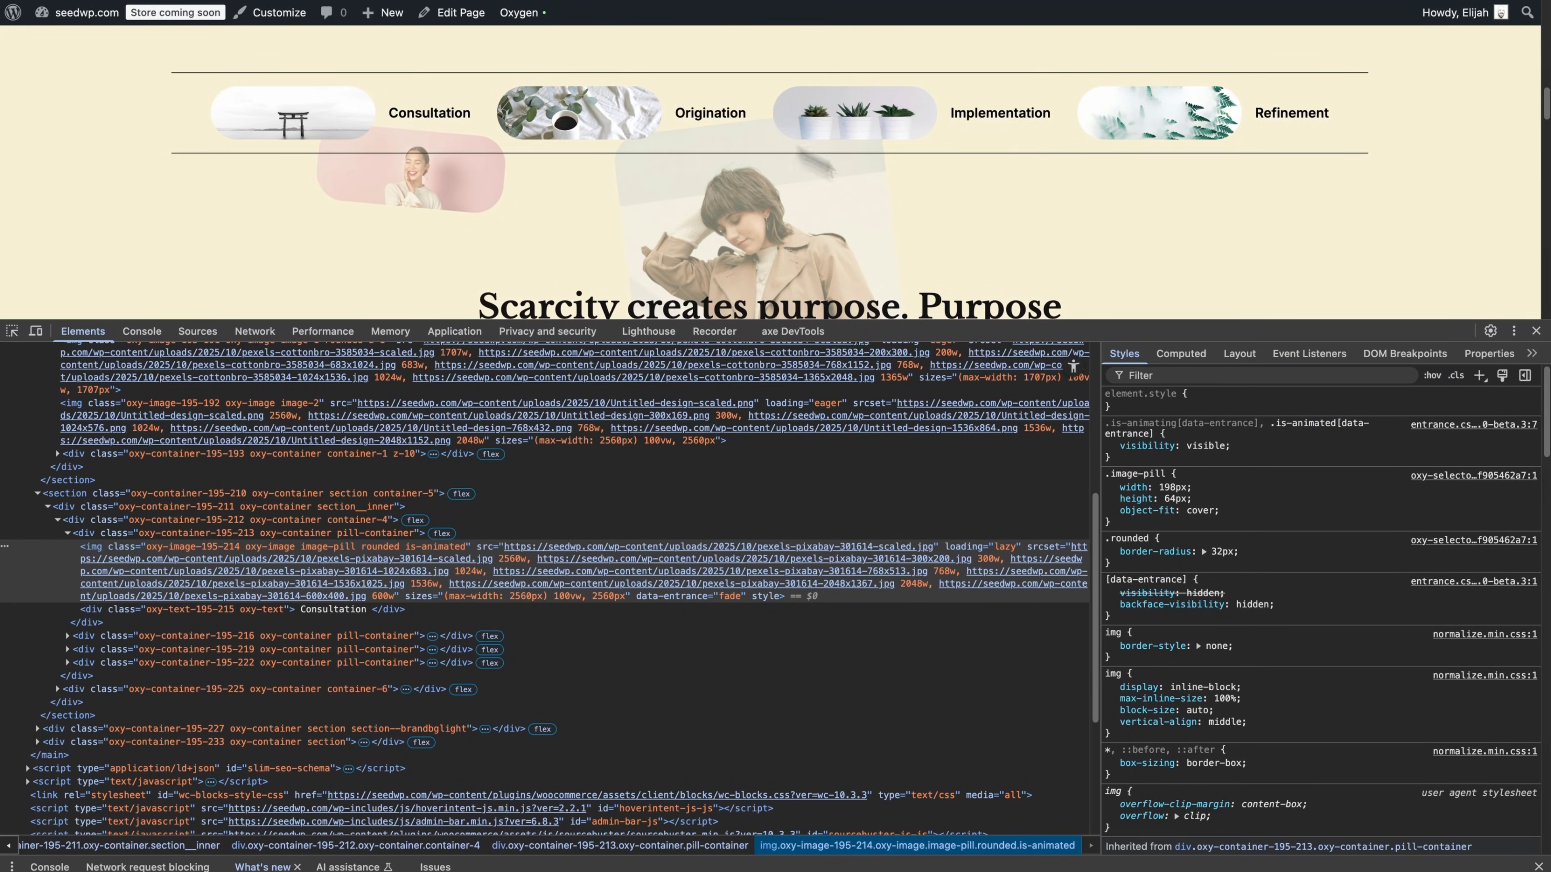
{"action": "scroll", "coordinate": [997, 260], "scroll_direction": "down", "scroll_amount": 10}
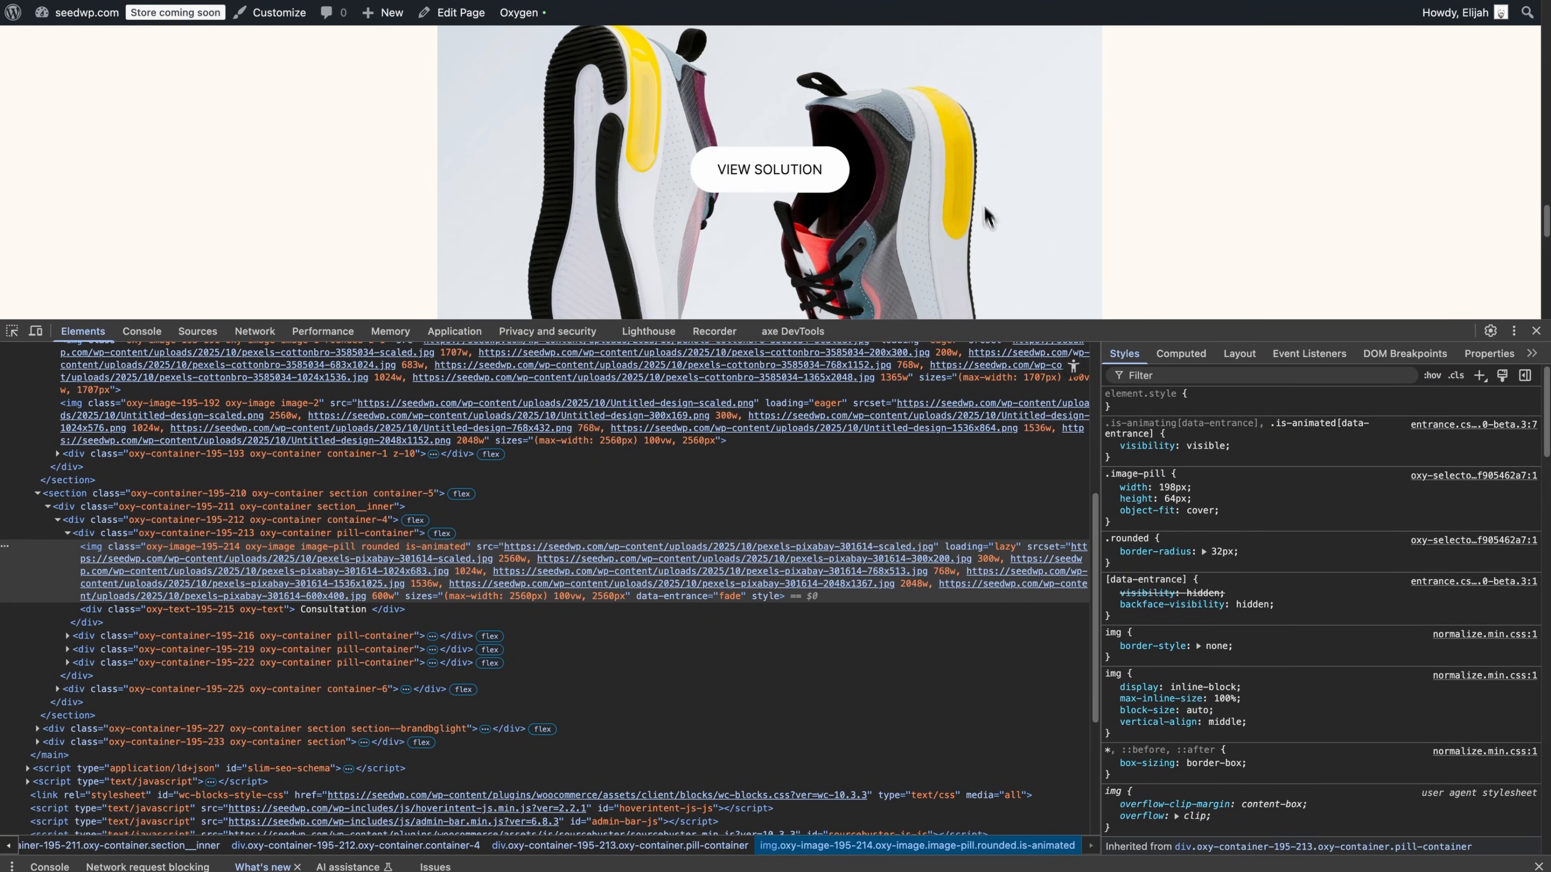
{"action": "right_click", "coordinate": [986, 217]}
{"action": "left_click", "coordinate": [1025, 335]}
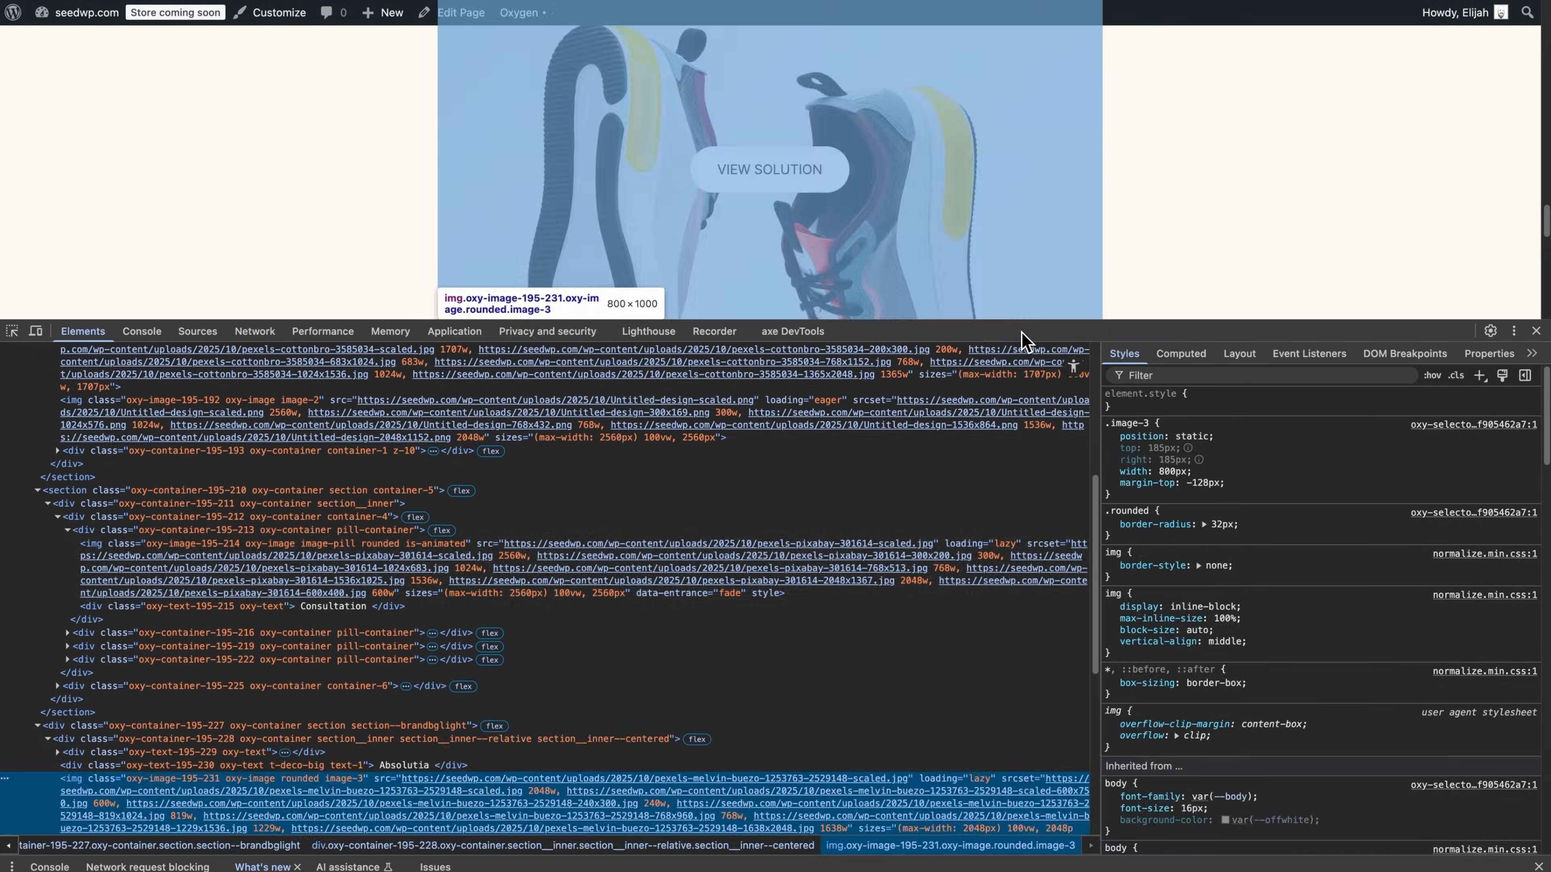
{"action": "scroll", "coordinate": [761, 643], "scroll_direction": "down", "scroll_amount": 4}
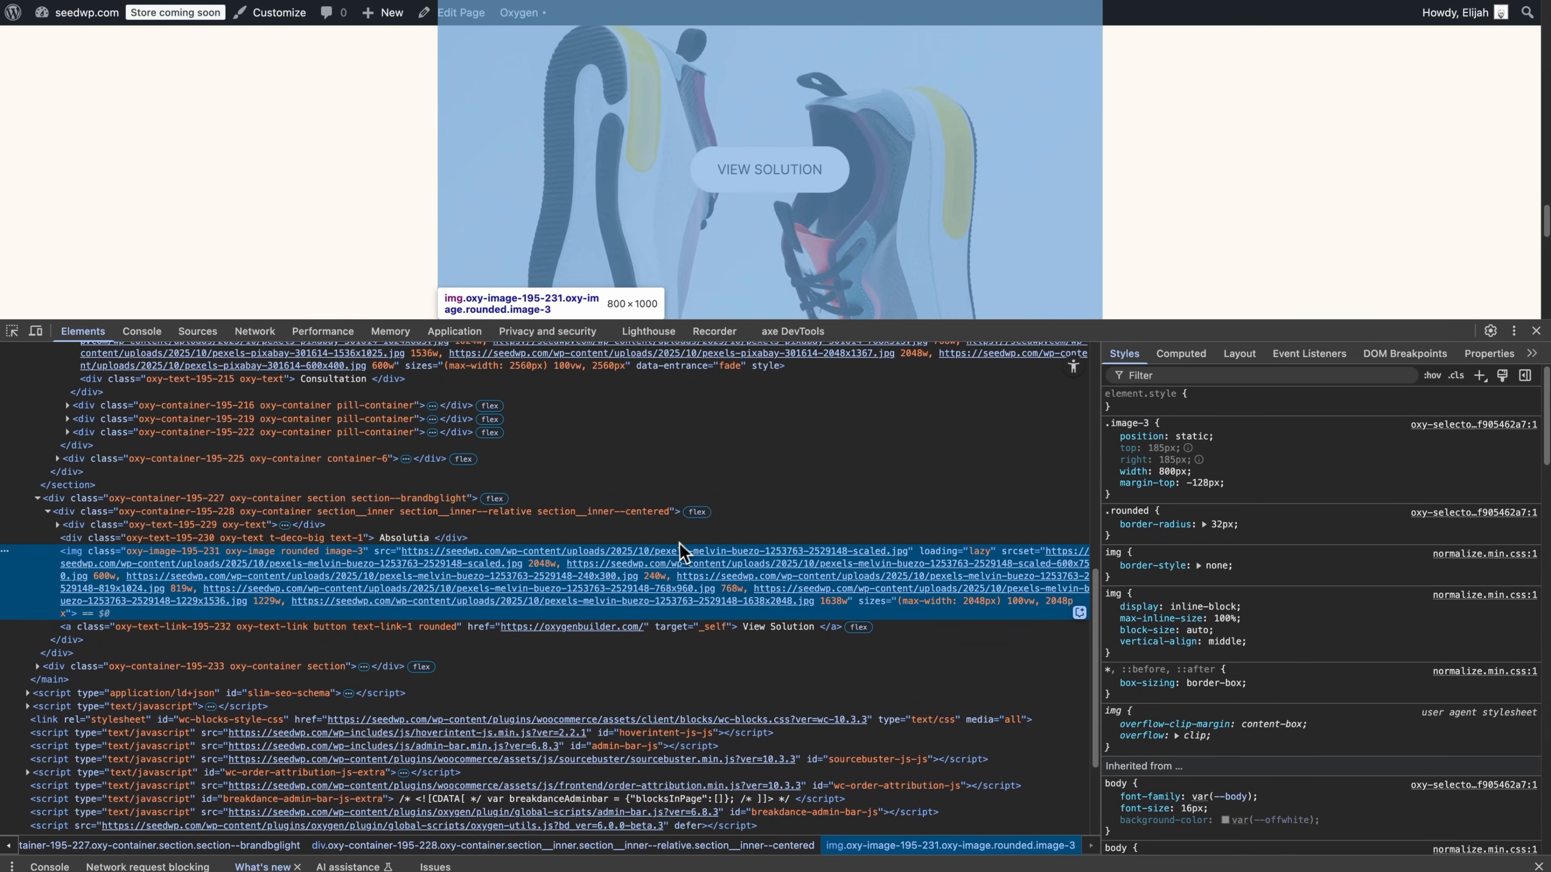
{"action": "mouse_move", "coordinate": [673, 553]}
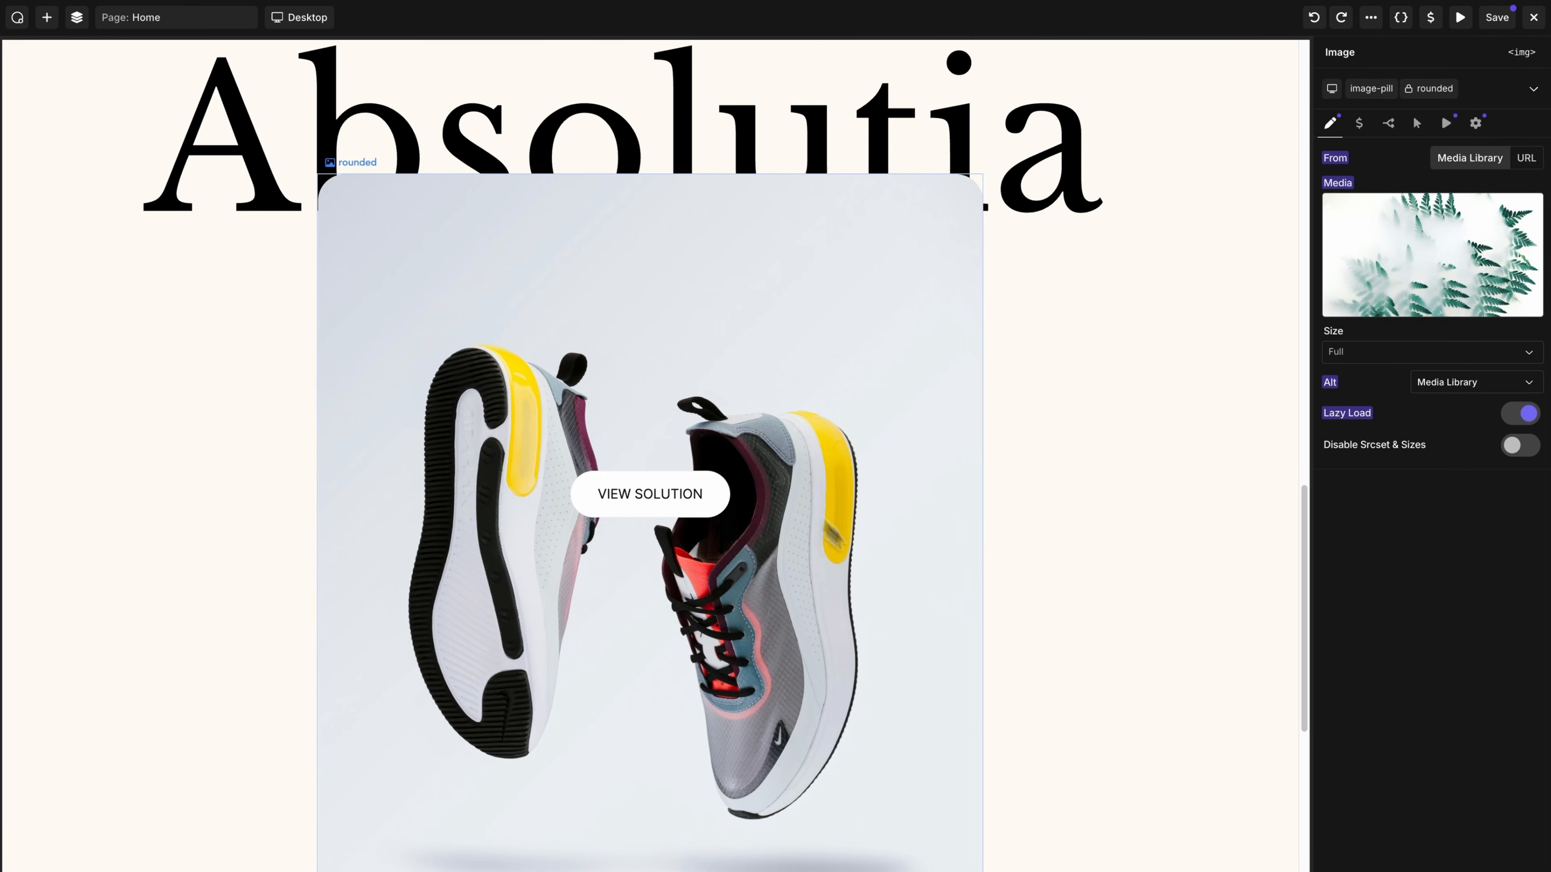
Step: Add a width attribute with the value 800 to the sneaker image in the Absolutia section
{"action": "left_click", "coordinate": [882, 500]}
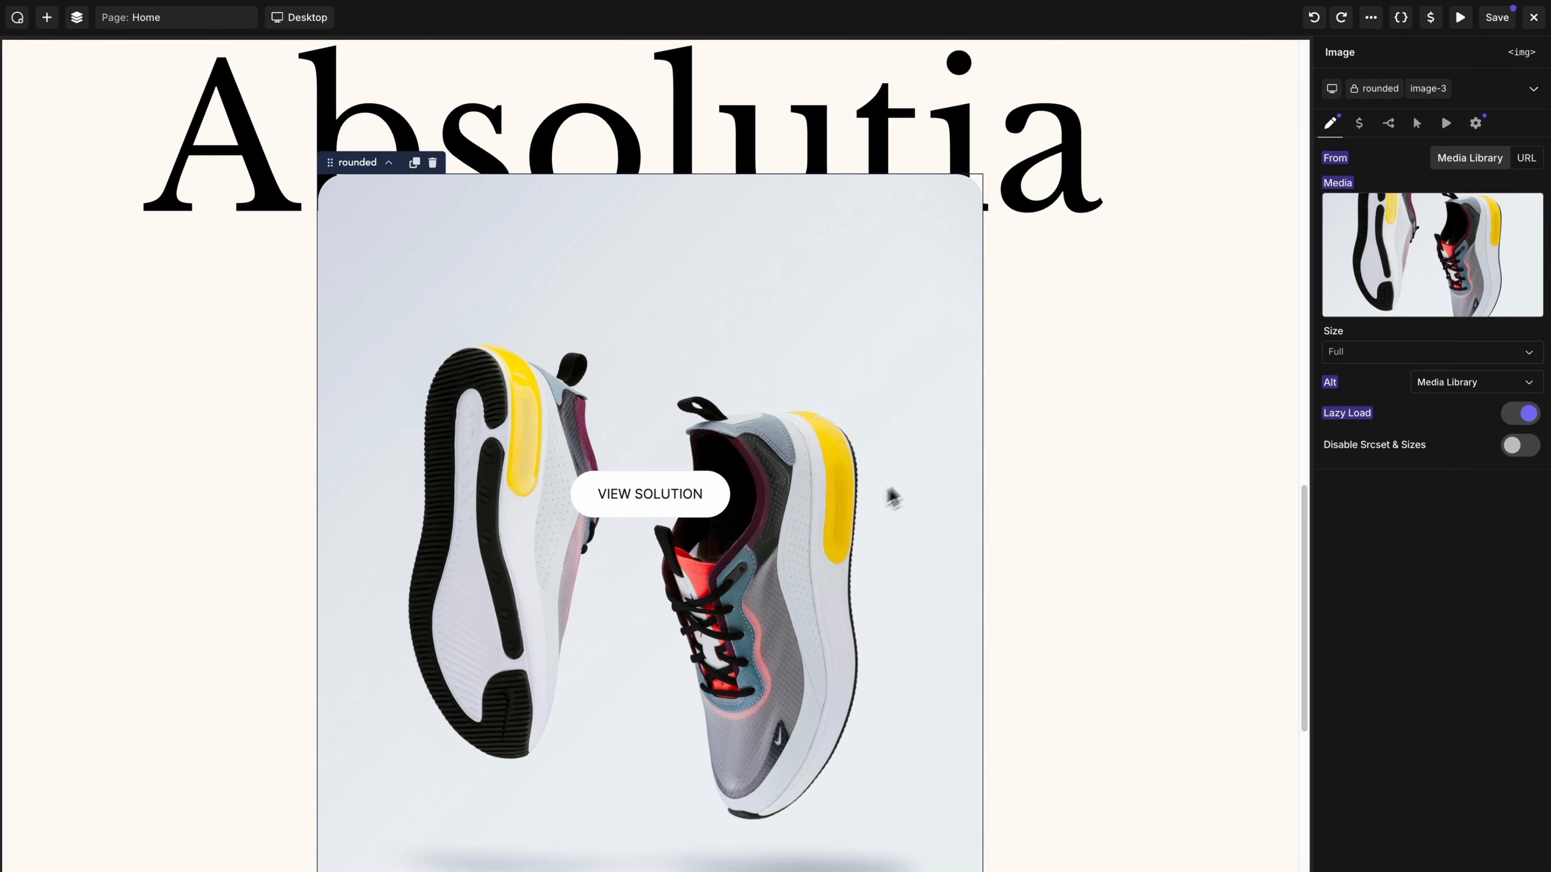
{"action": "left_click", "coordinate": [1482, 136]}
{"action": "left_click", "coordinate": [1377, 254]}
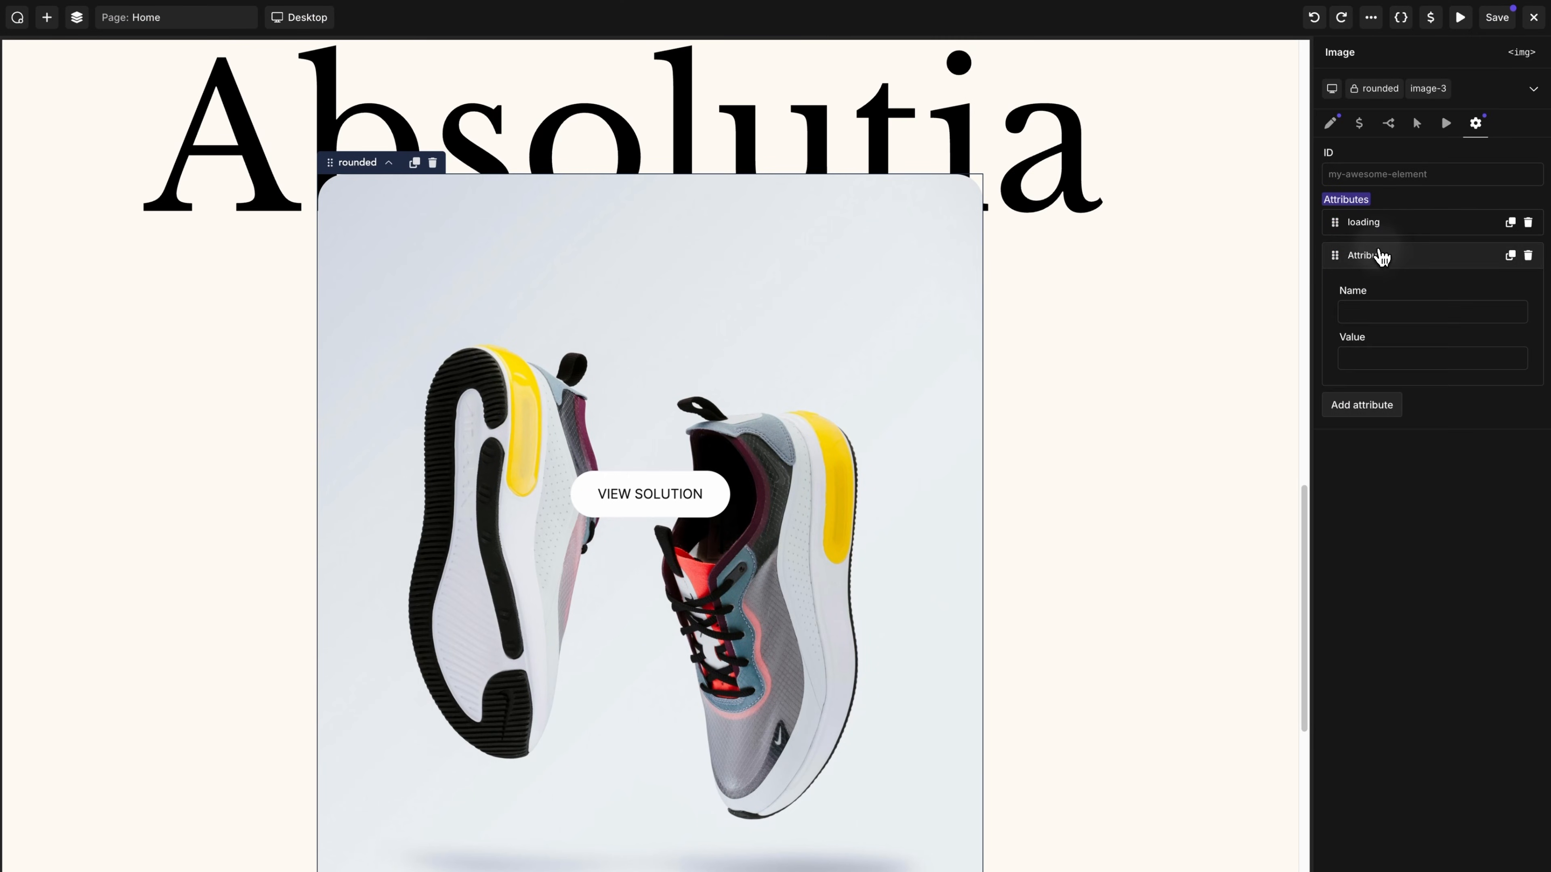
{"action": "left_click", "coordinate": [1363, 312]}
{"action": "type", "text": "width"}
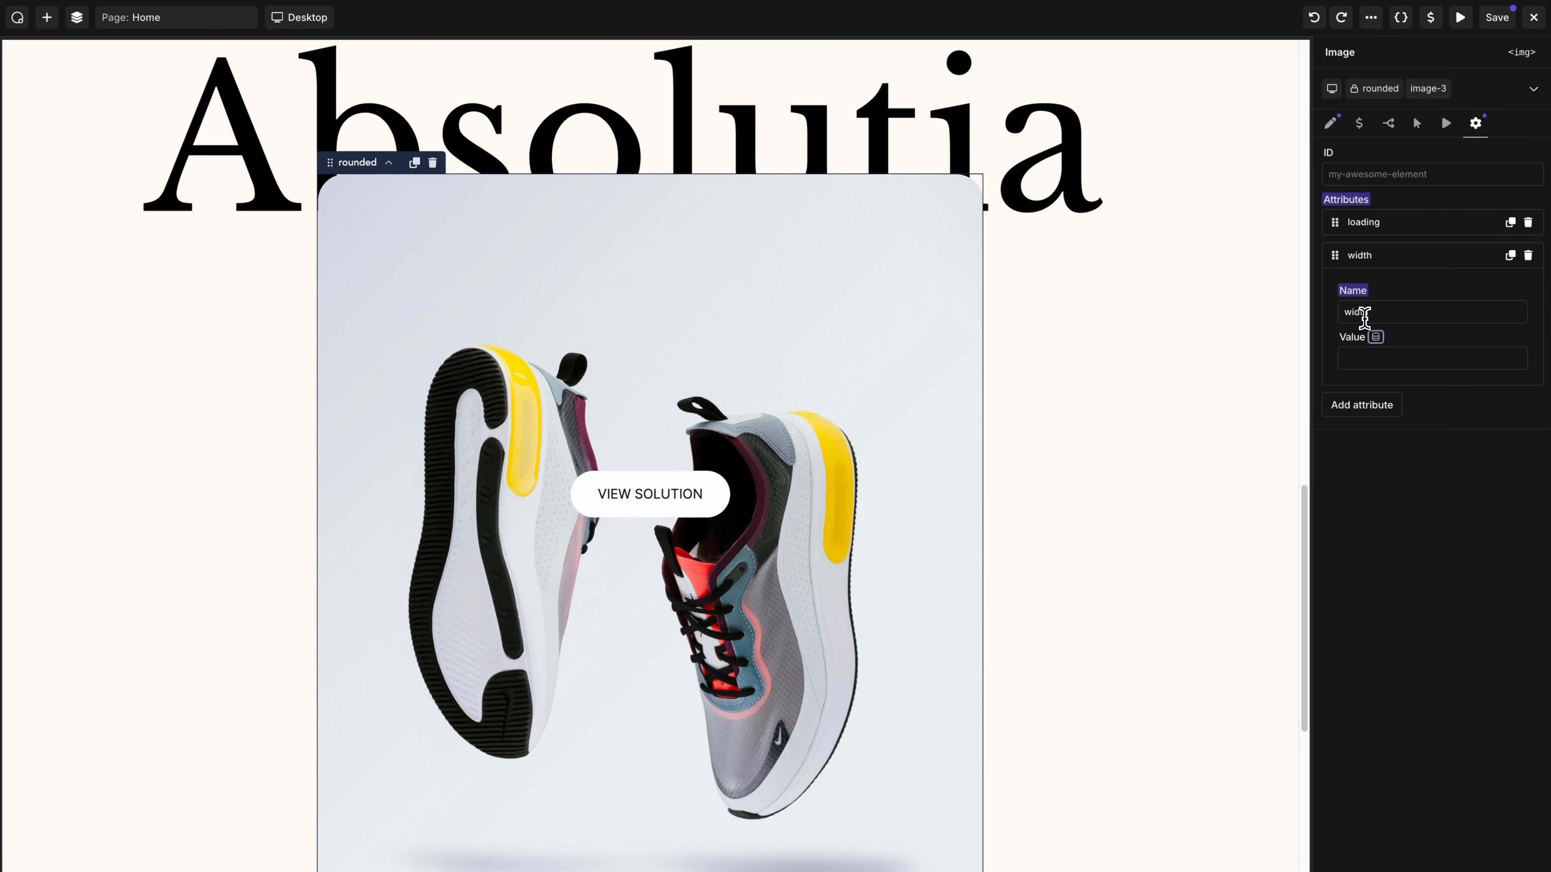
{"action": "key", "text": "Tab"}
{"action": "type", "text": "800"}
{"action": "left_click", "coordinate": [1383, 260]}
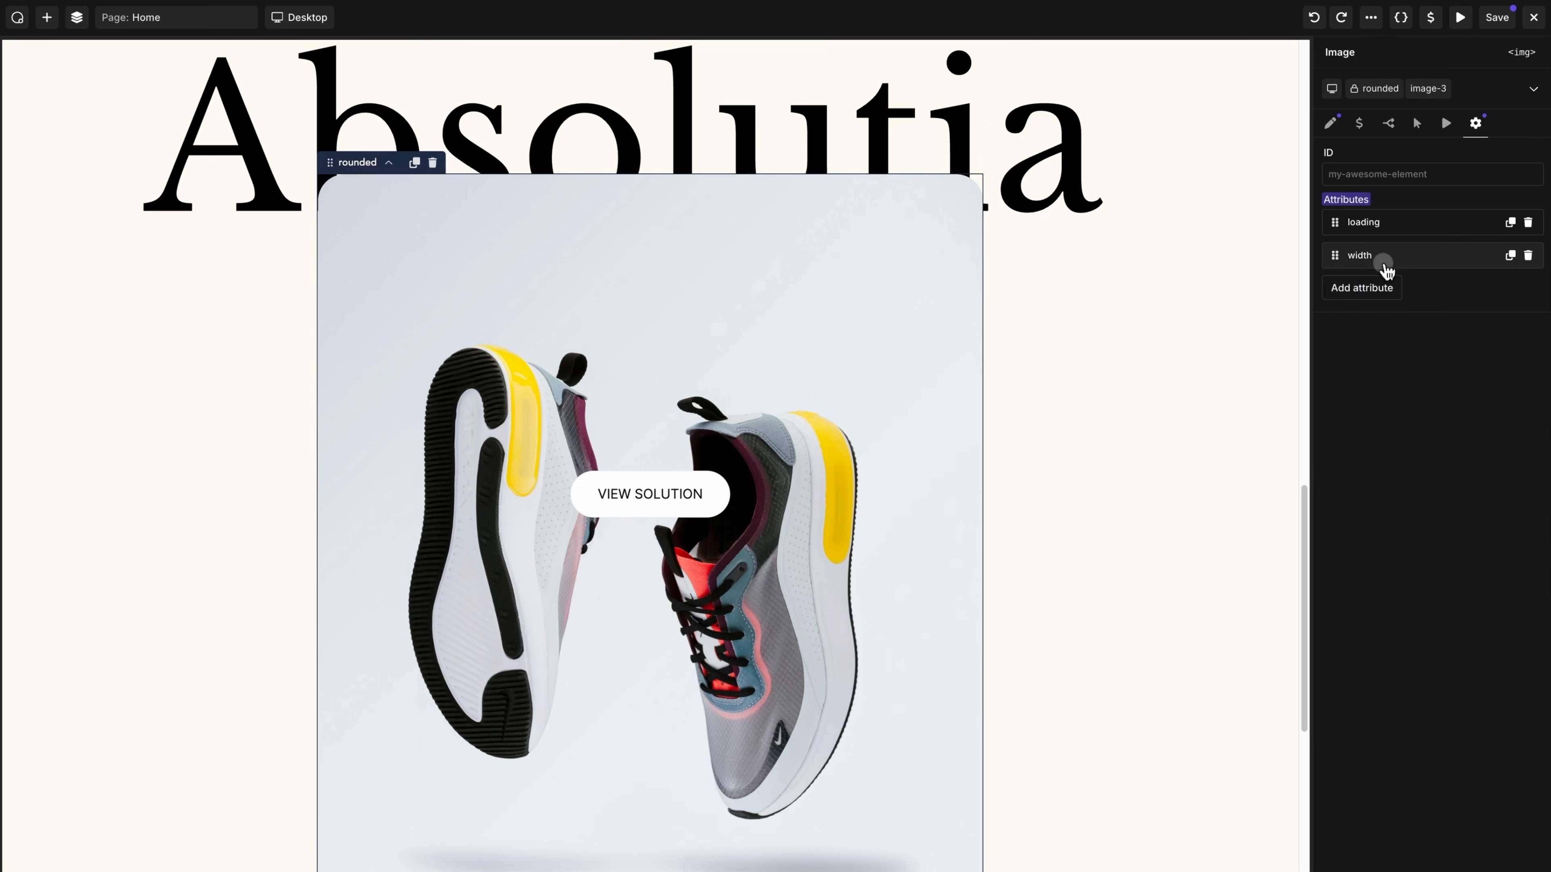
Step: Add a height attribute with the value 1000 to the sneaker image
{"action": "left_click", "coordinate": [1371, 289]}
{"action": "left_click", "coordinate": [1379, 346]}
{"action": "type", "text": "height"}
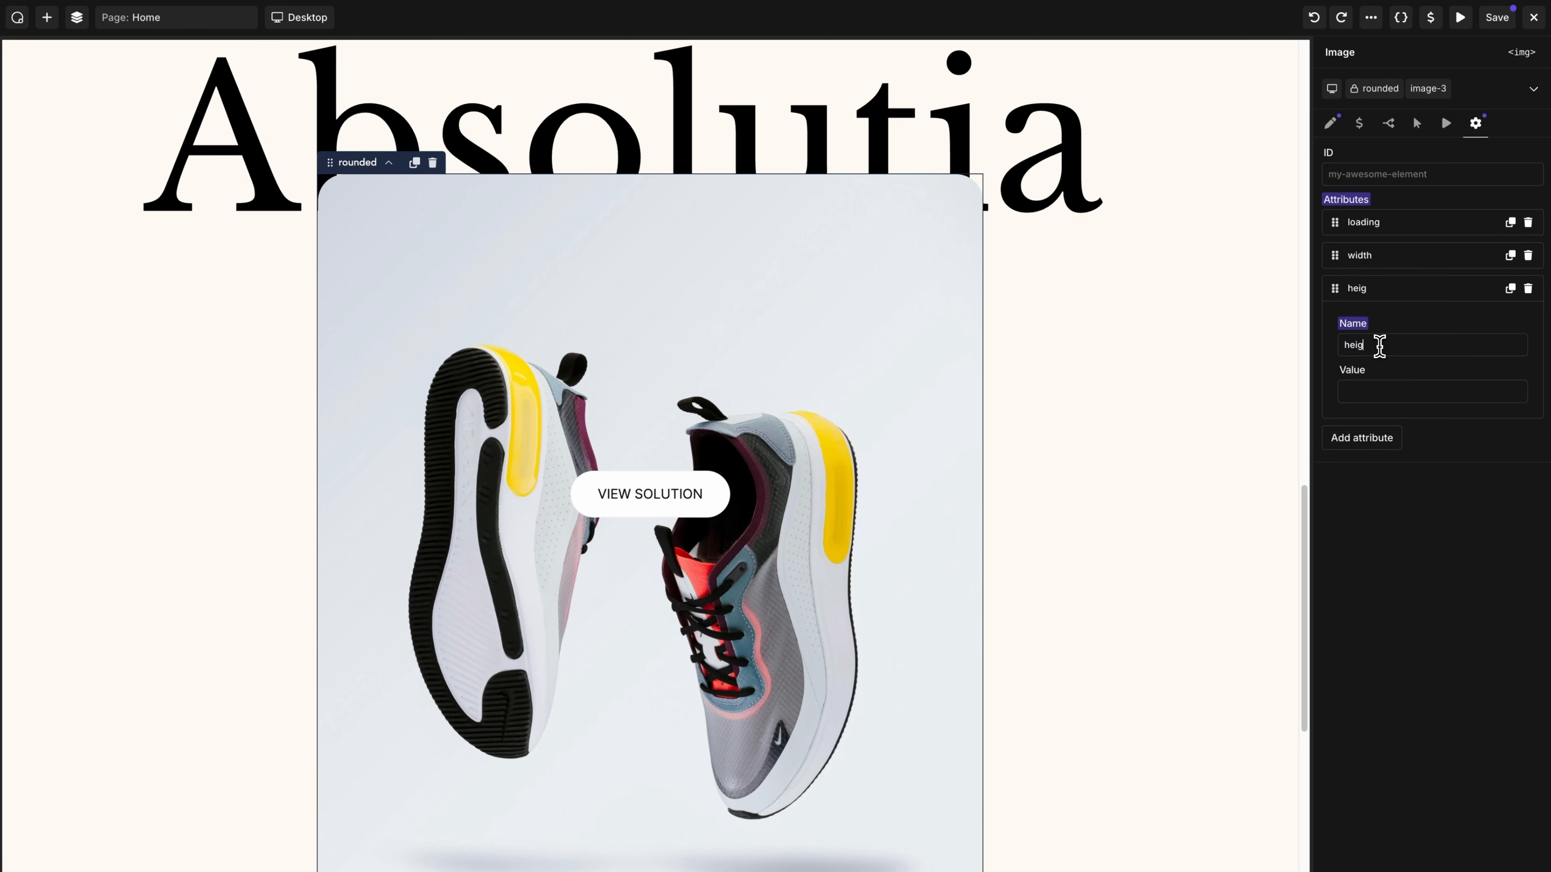
{"action": "left_click", "coordinate": [1382, 392]}
{"action": "type", "text": "1000"}
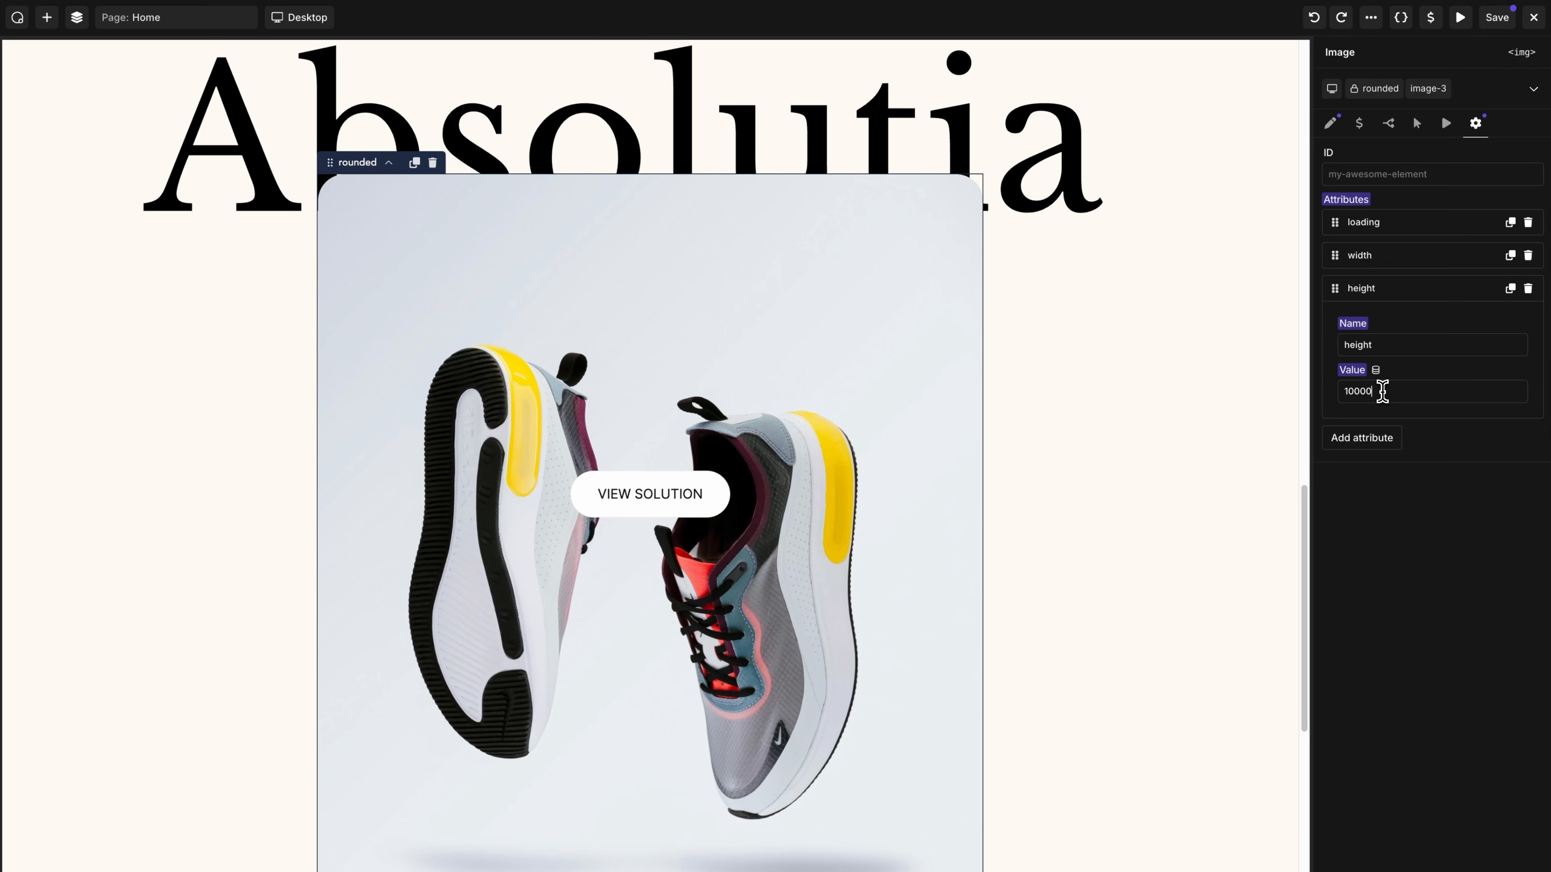
{"action": "left_click", "coordinate": [1385, 288]}
Step: Copy the header SWP logo's attribute settings and paste them onto the SWP logo in the footer
{"action": "scroll", "coordinate": [1111, 316], "scroll_direction": "down", "scroll_amount": 6}
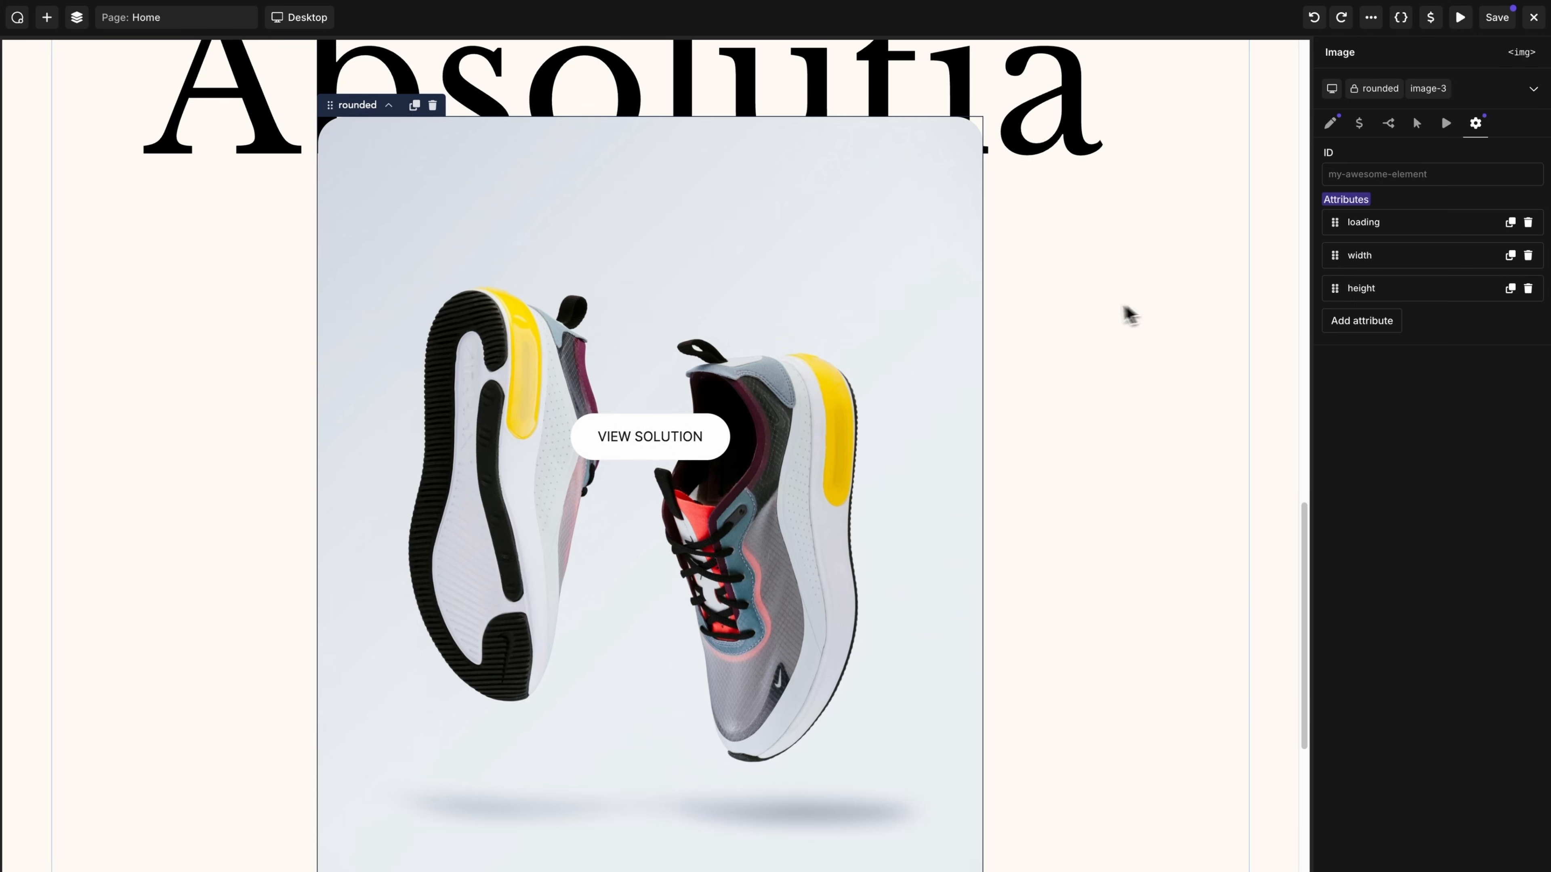
{"action": "left_click", "coordinate": [683, 724]}
{"action": "scroll", "coordinate": [685, 721], "scroll_direction": "up", "scroll_amount": 15}
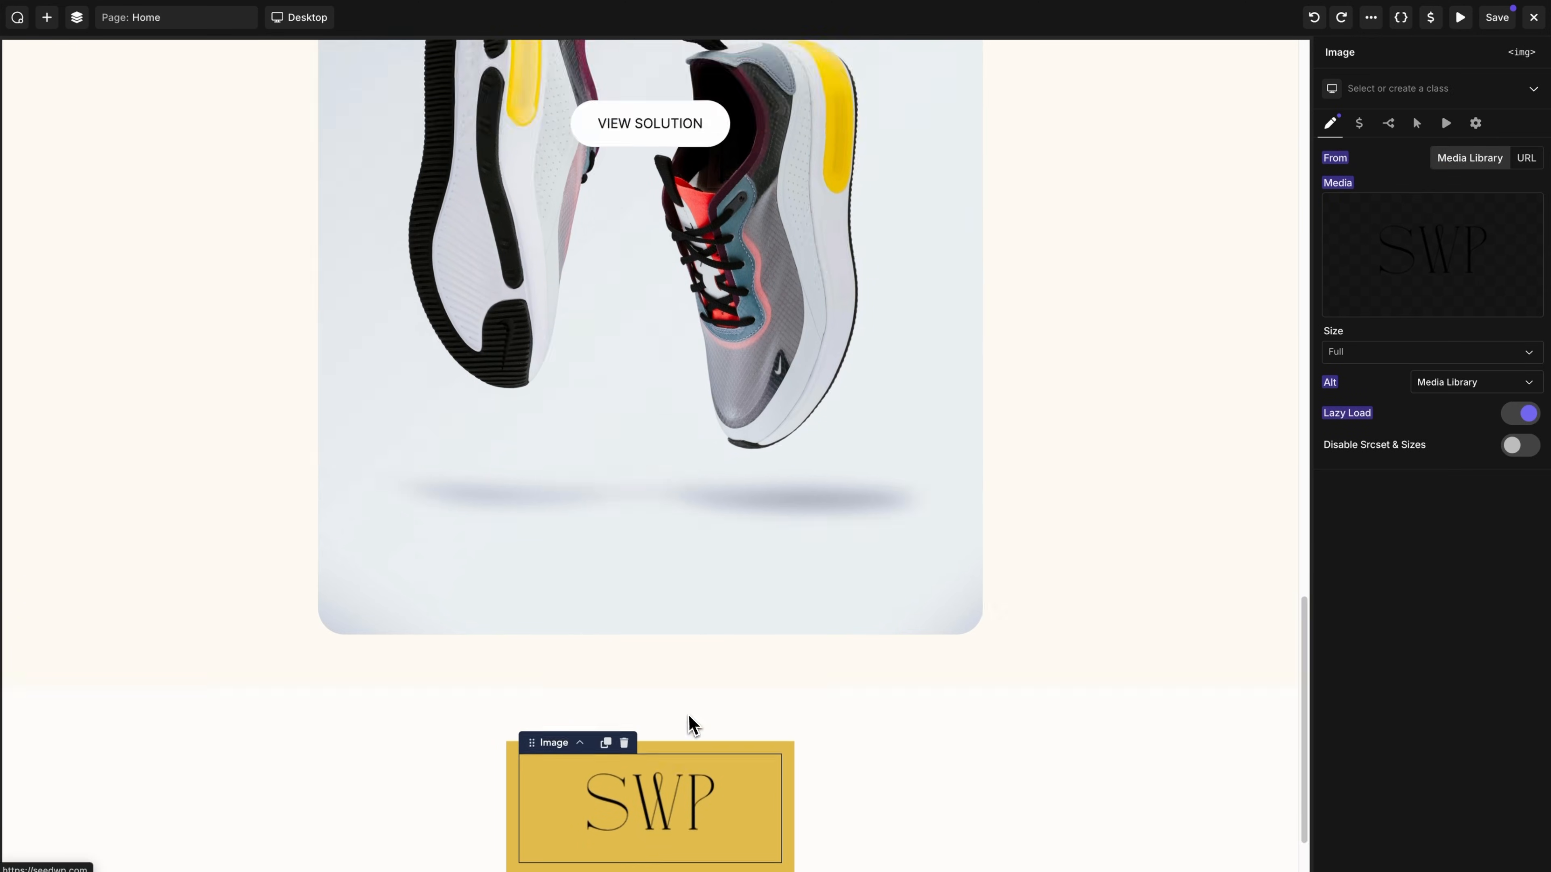
{"action": "left_click", "coordinate": [671, 104]}
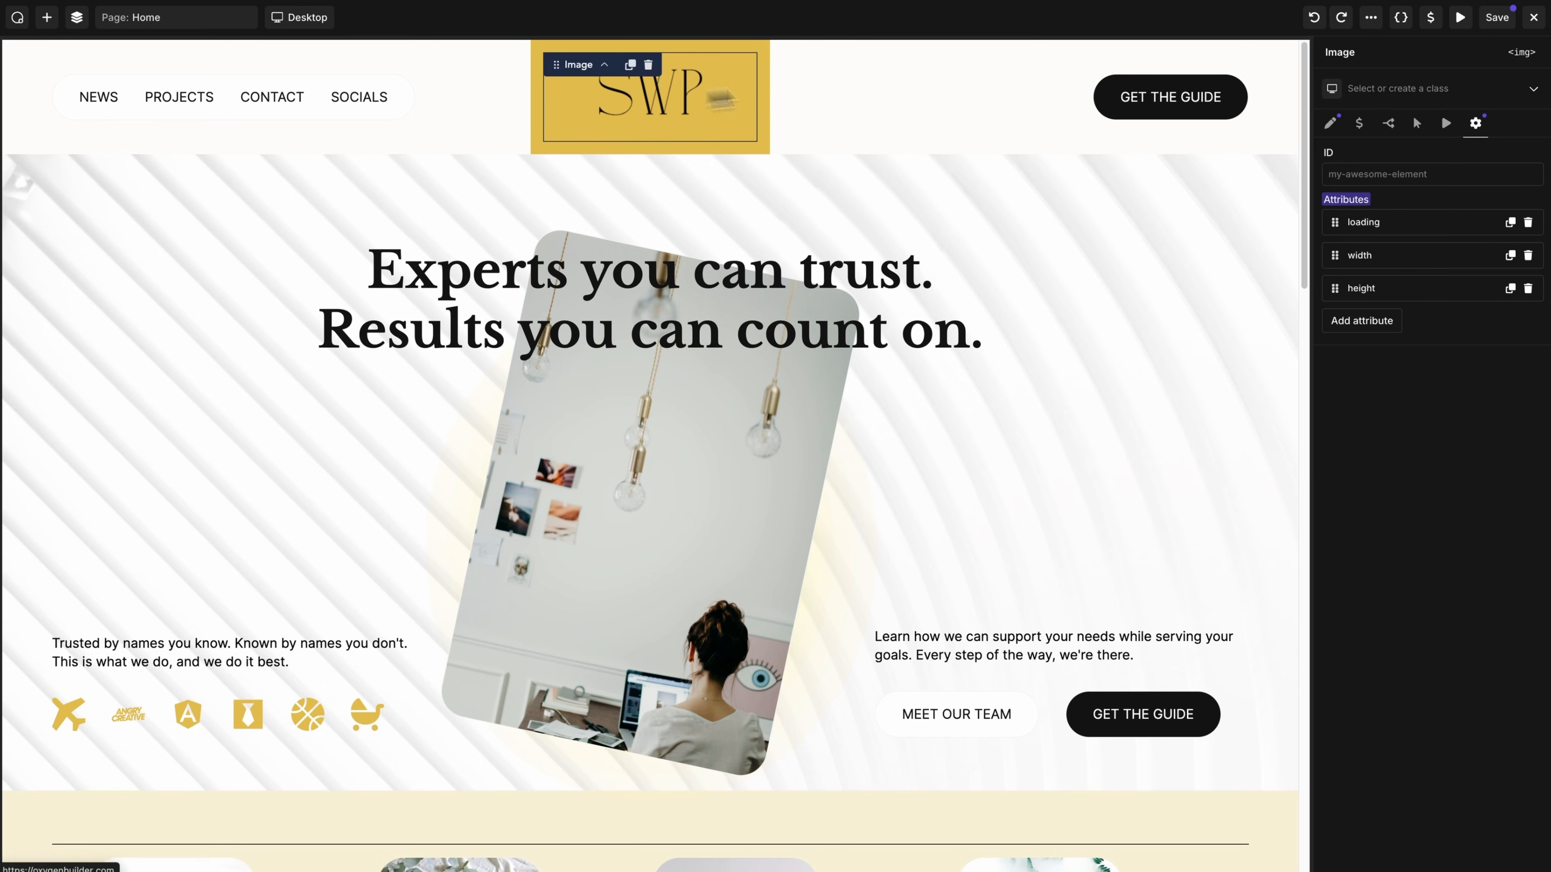
{"action": "left_click", "coordinate": [1477, 125]}
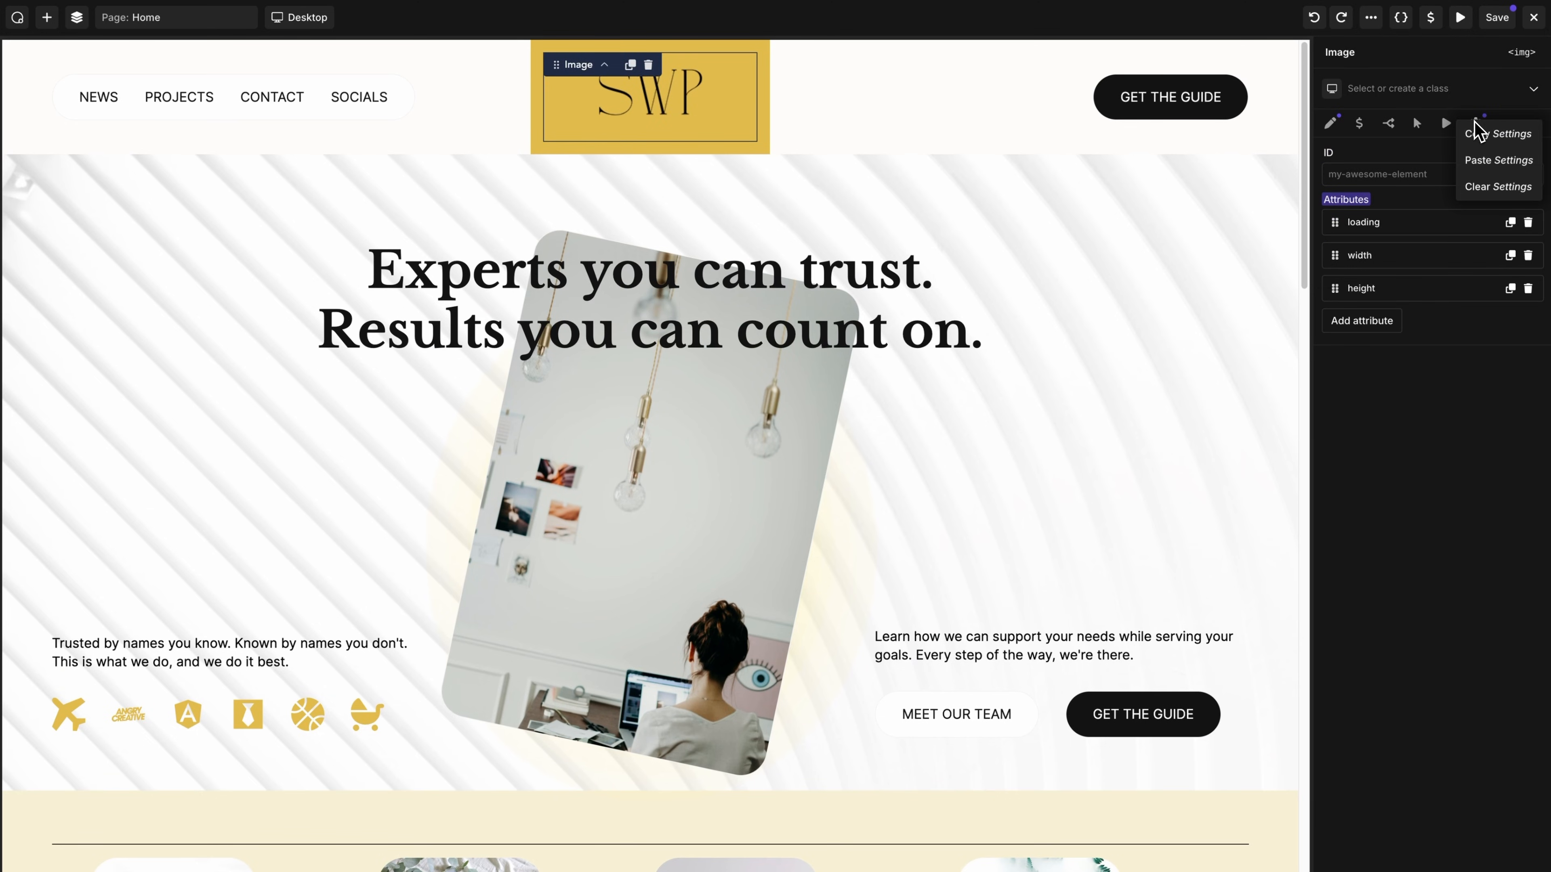
{"action": "left_click", "coordinate": [1485, 141]}
{"action": "scroll", "coordinate": [952, 288], "scroll_direction": "down", "scroll_amount": 20}
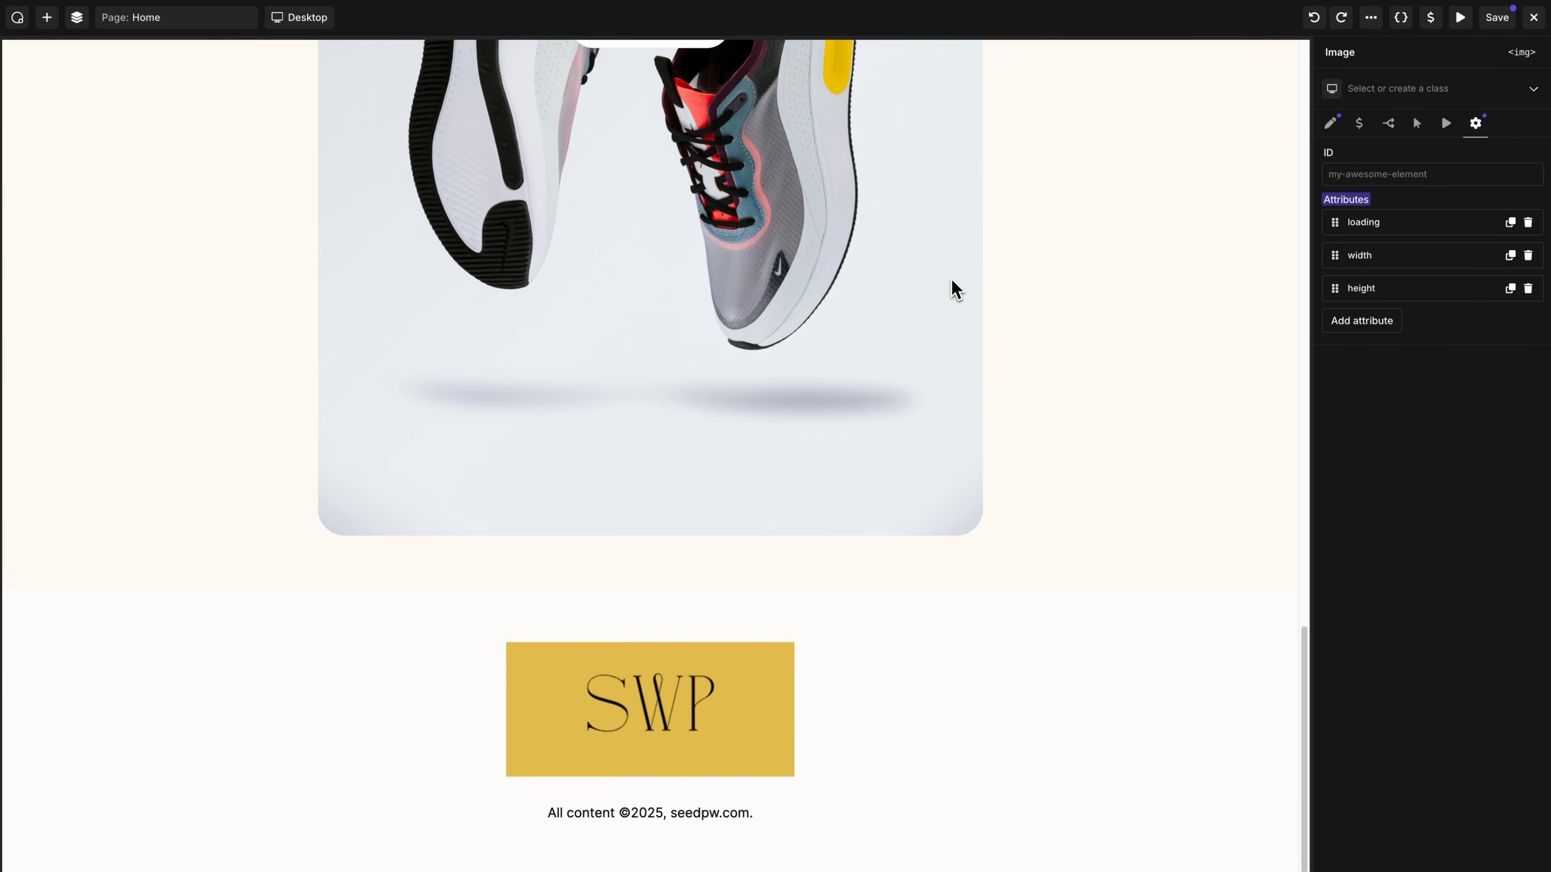
{"action": "left_click", "coordinate": [696, 694]}
{"action": "left_click", "coordinate": [1475, 123]}
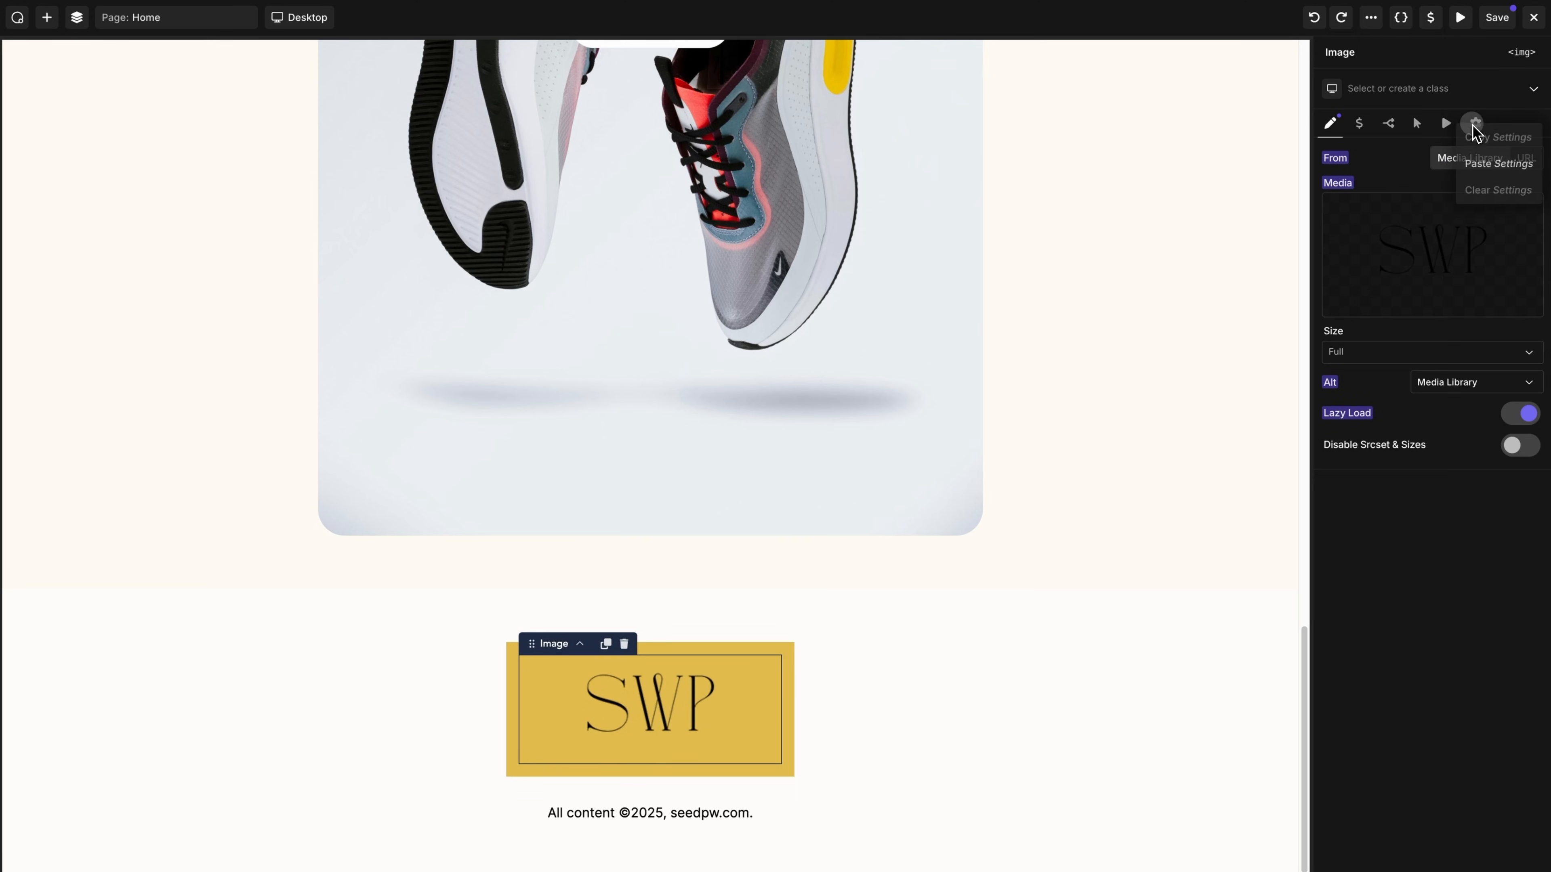
{"action": "left_click", "coordinate": [1488, 160]}
Step: Set the footer logo's loading attribute to lazy and save the page
{"action": "left_click", "coordinate": [1476, 124]}
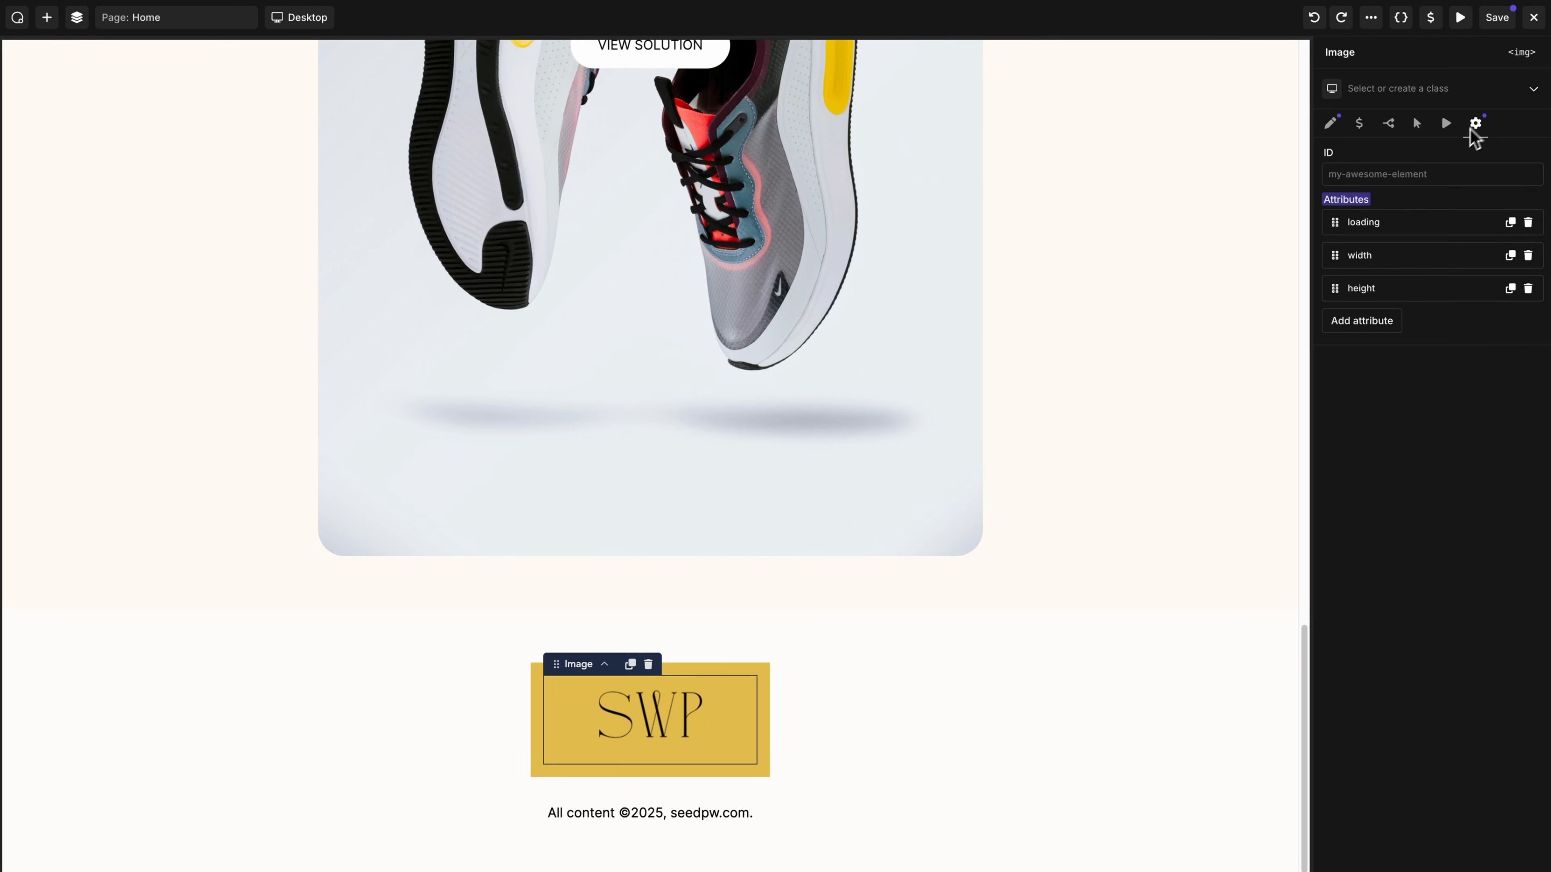
{"action": "left_click", "coordinate": [1399, 237]}
{"action": "double_click", "coordinate": [1371, 327]}
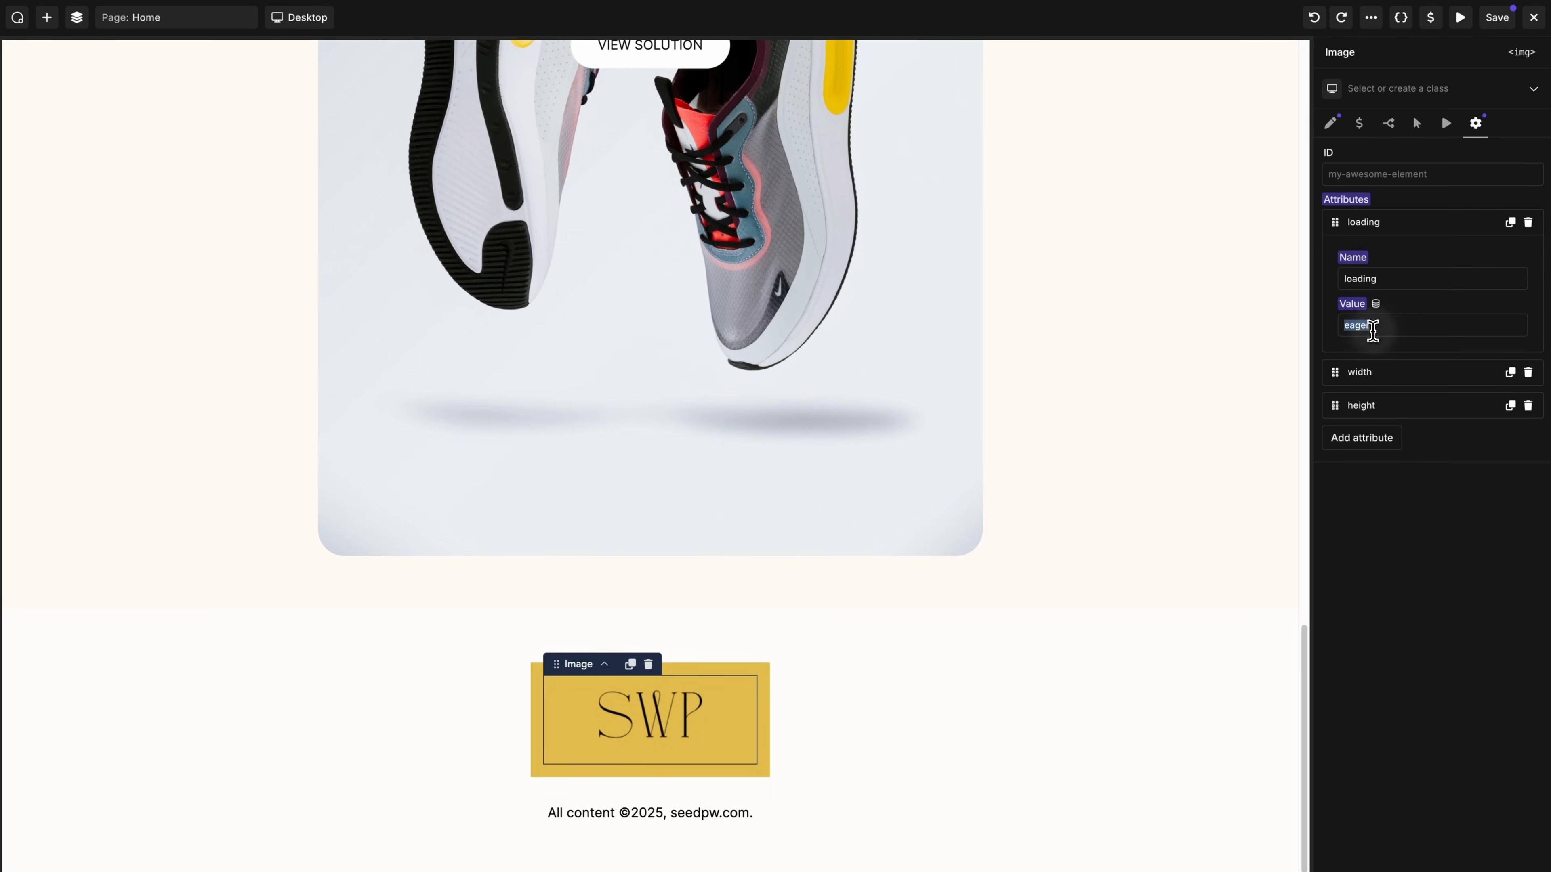
{"action": "type", "text": "lazy"}
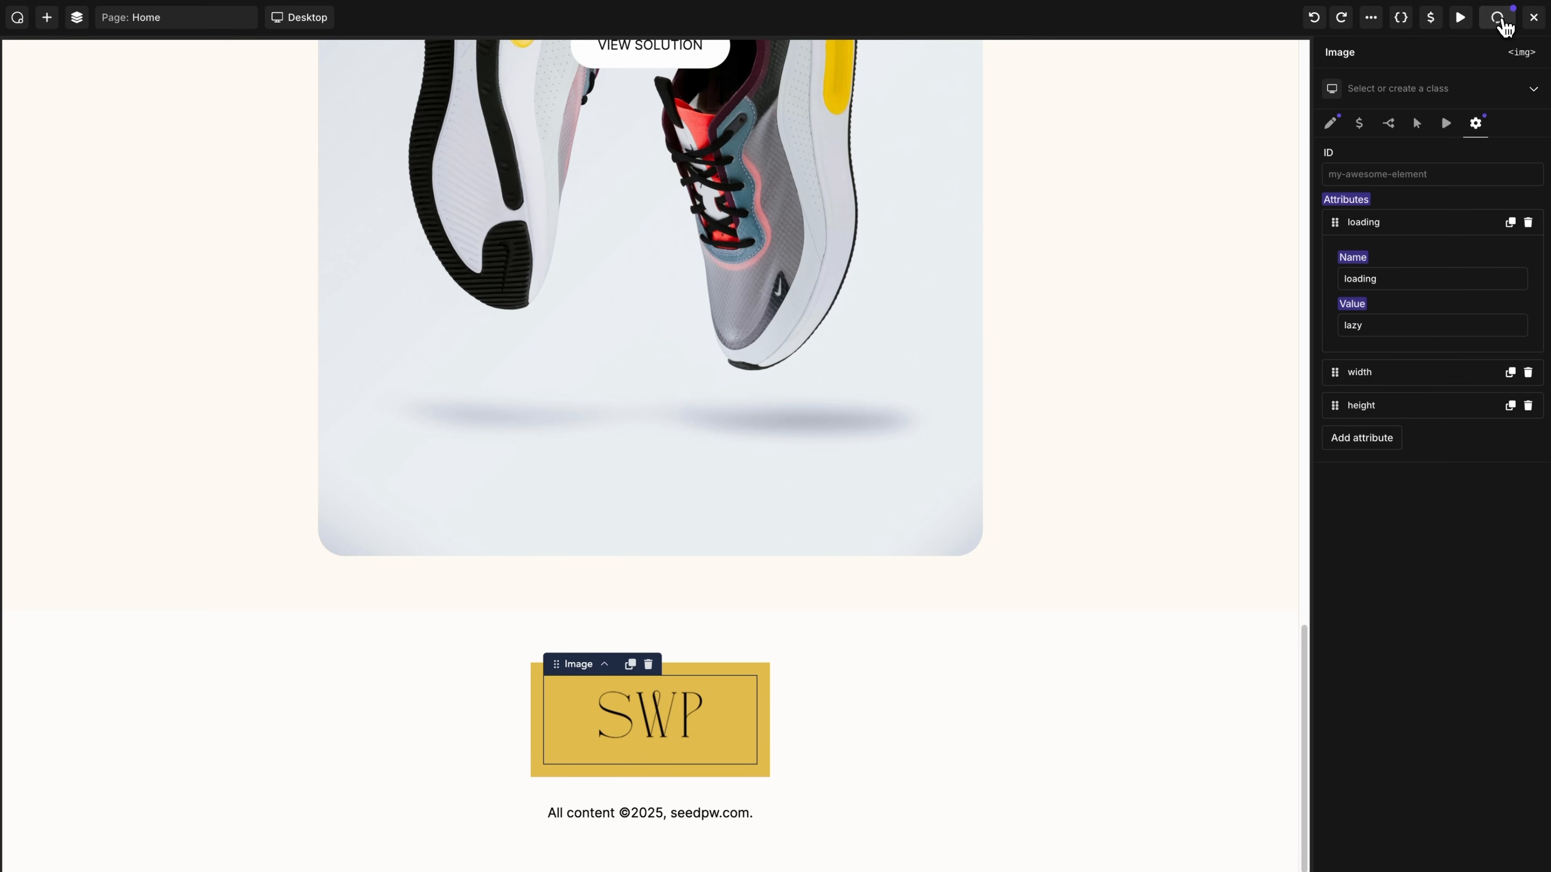
{"action": "left_click", "coordinate": [1497, 17]}
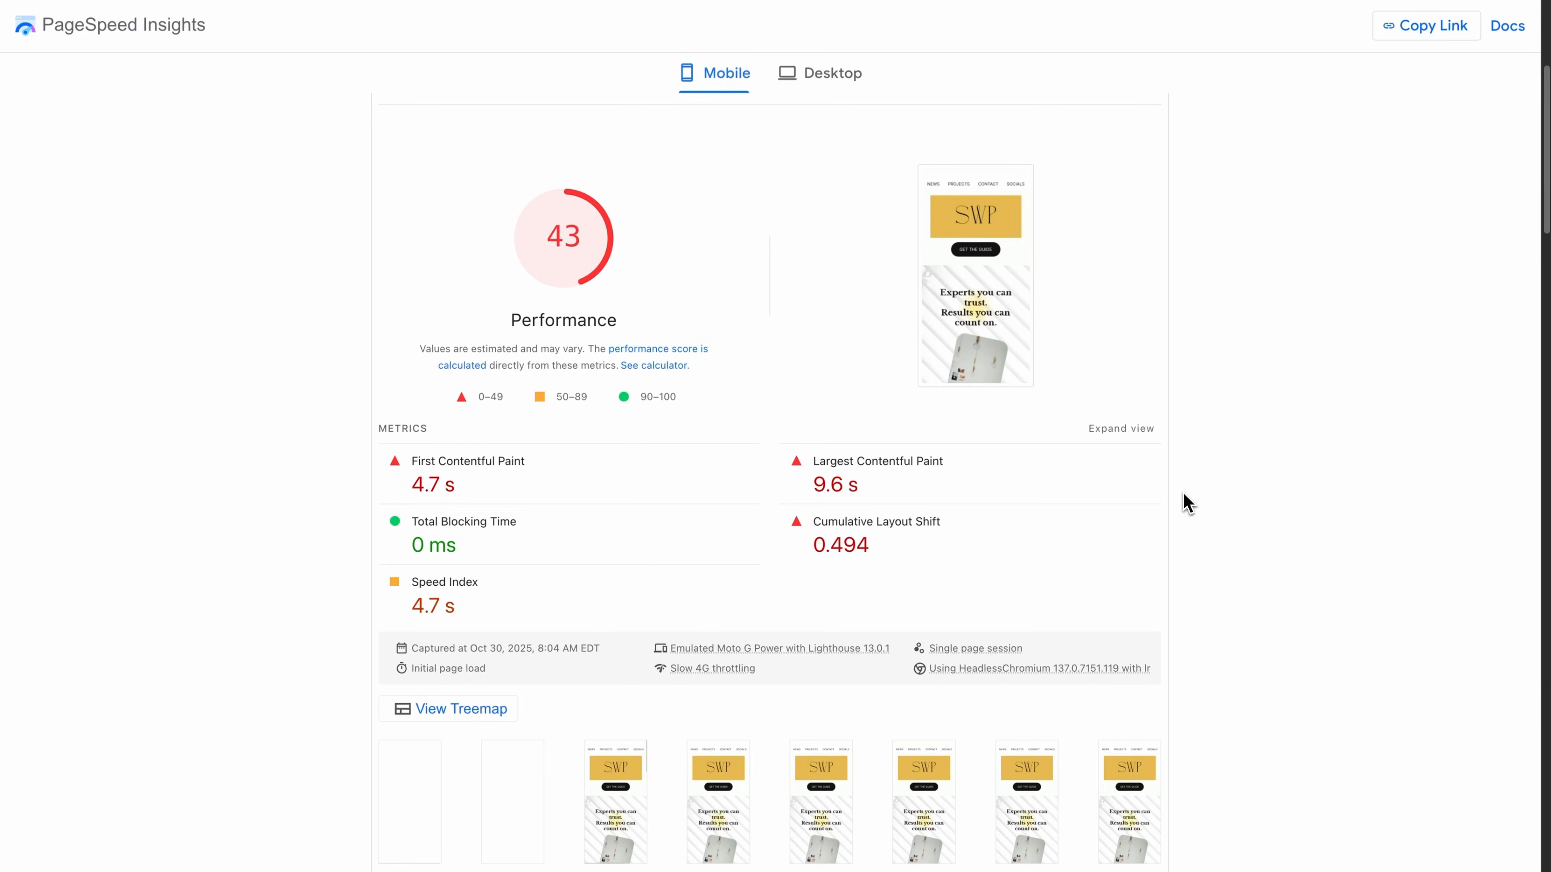
{"action": "scroll", "coordinate": [1184, 428], "scroll_direction": "up", "scroll_amount": 4}
{"action": "left_click", "coordinate": [1134, 138]}
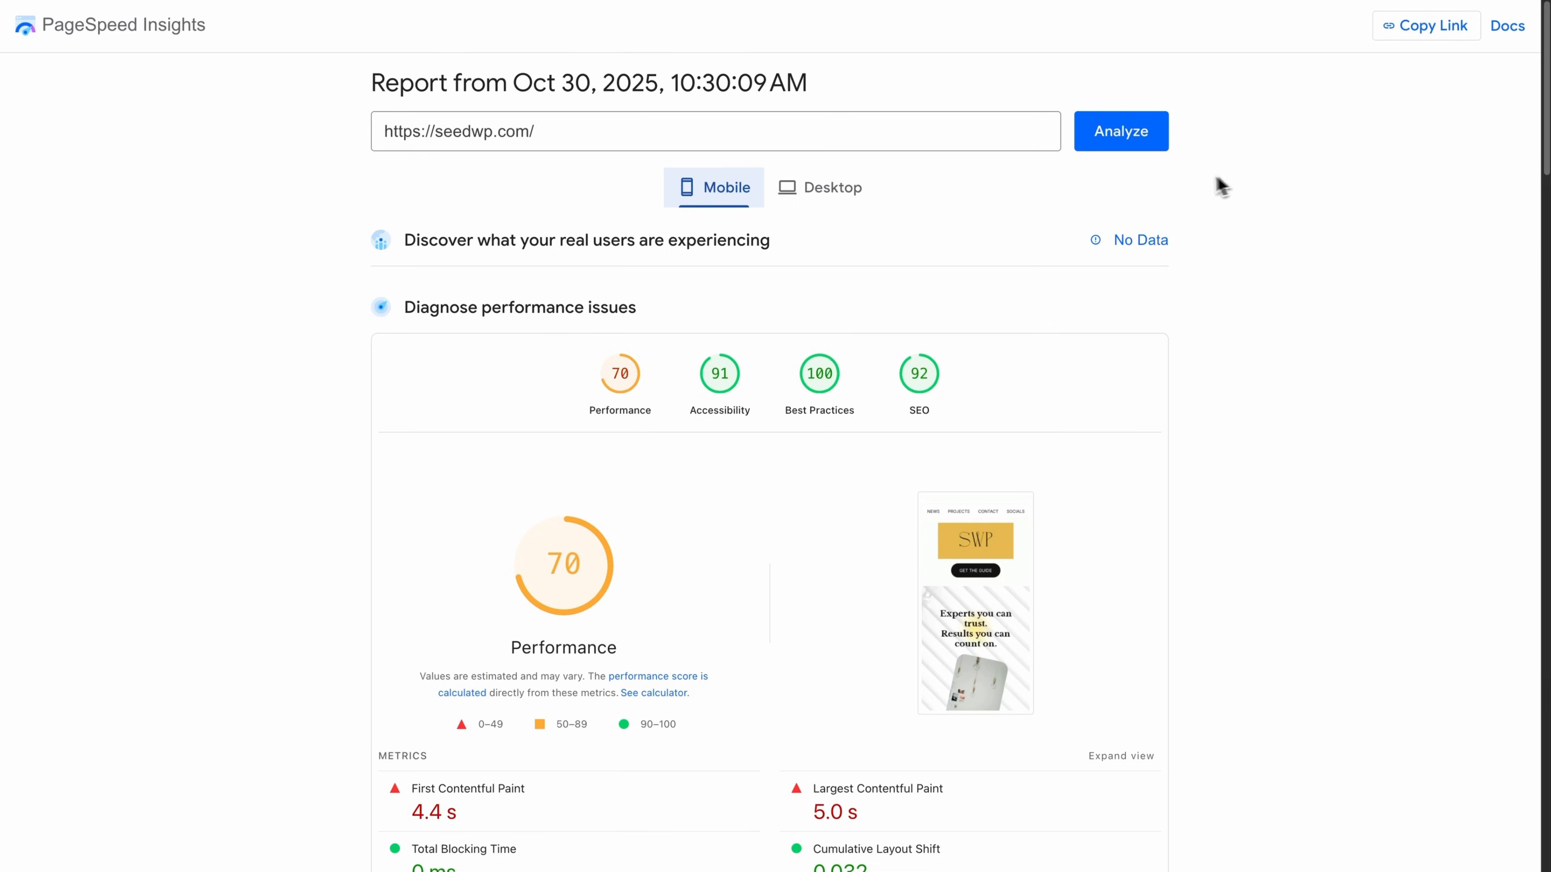
{"action": "left_click", "coordinate": [843, 189]}
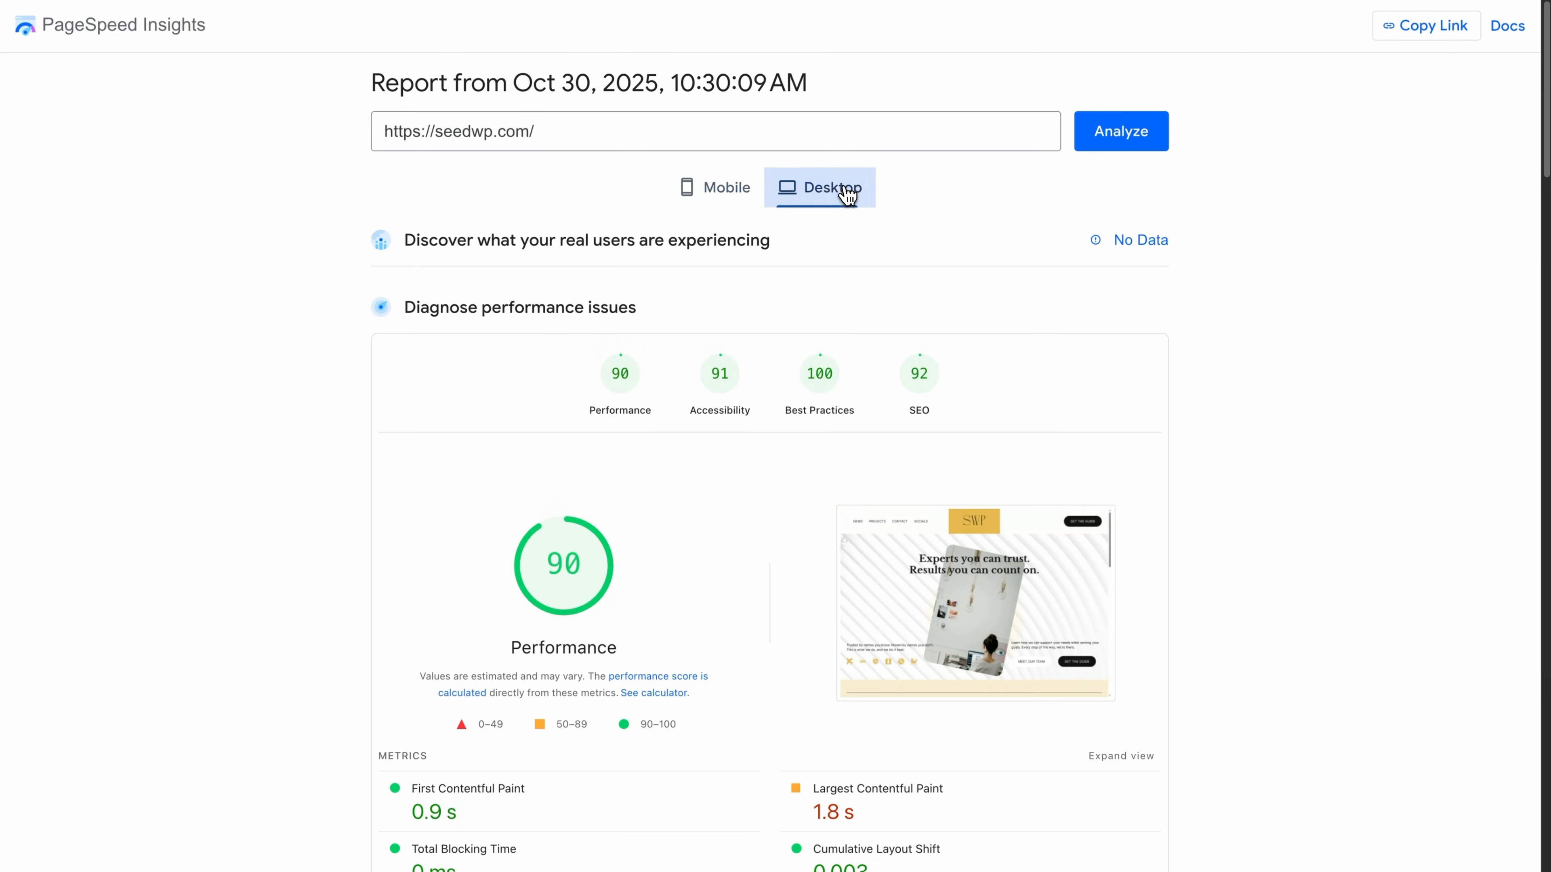
{"action": "left_click", "coordinate": [712, 192]}
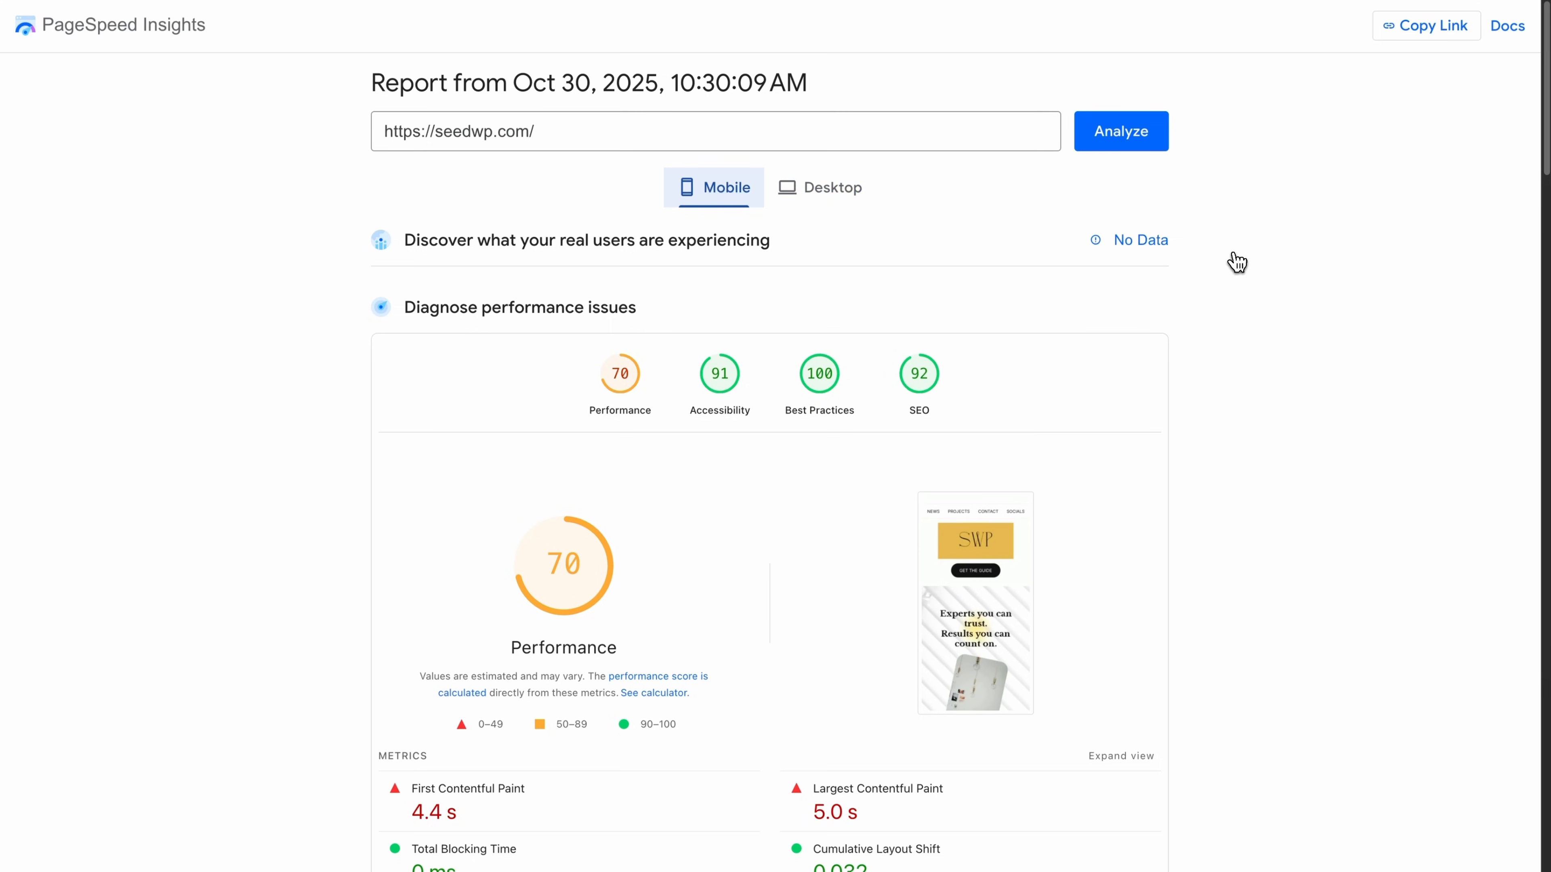
Step: Examine the mobile report's performance metrics, focusing on the Cumulative Layout Shift score
{"action": "scroll", "coordinate": [1237, 261], "scroll_direction": "down", "scroll_amount": 5}
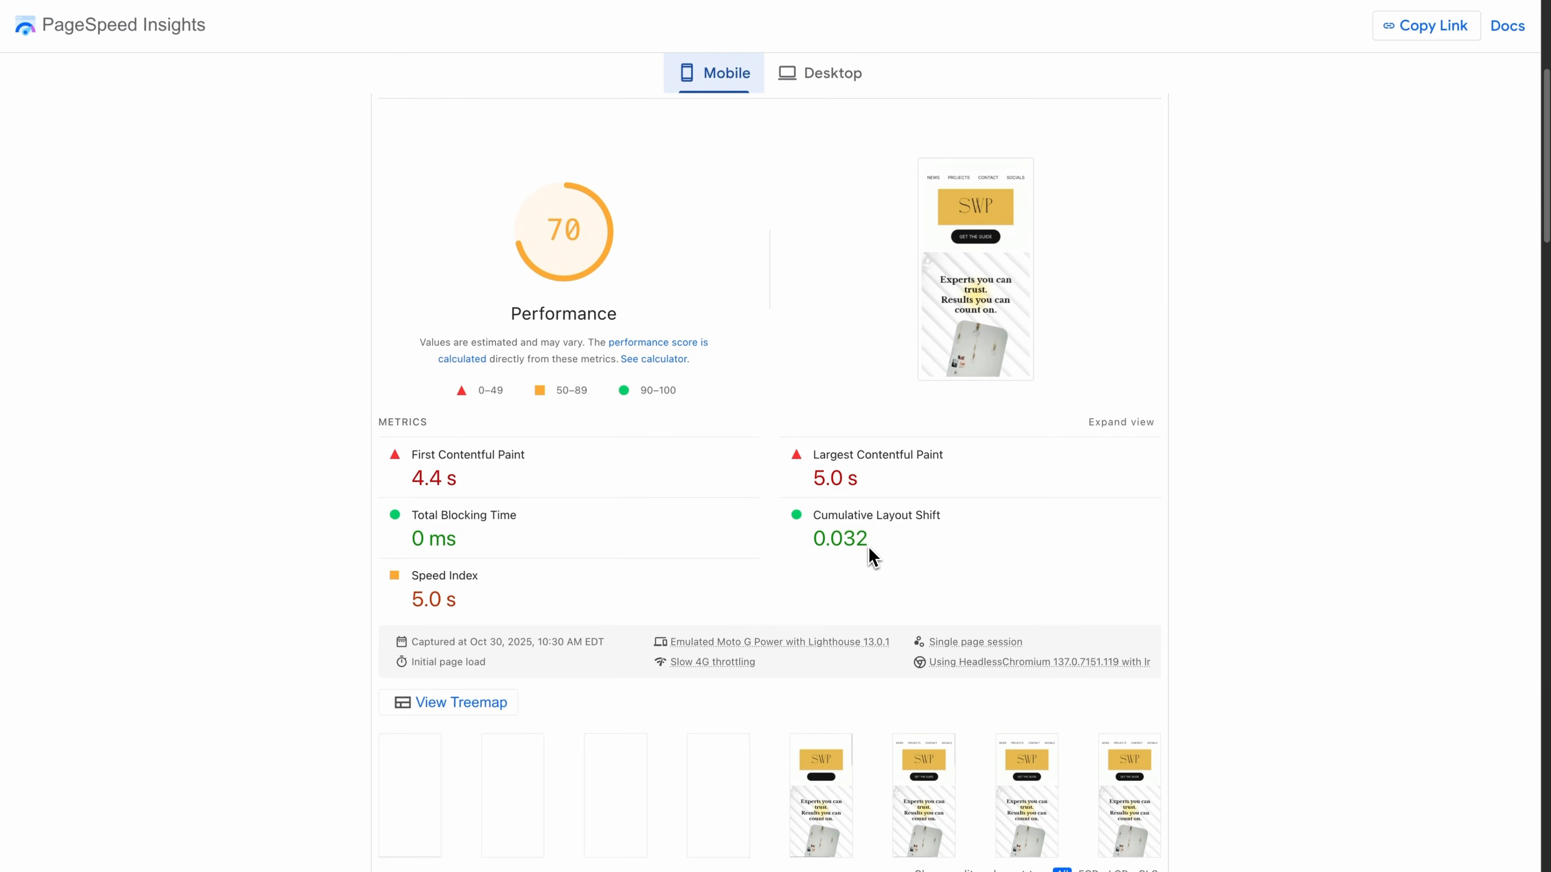
{"action": "left_click_drag", "start_coordinate": [869, 546], "coordinate": [812, 544]}
{"action": "left_click", "coordinate": [879, 547]}
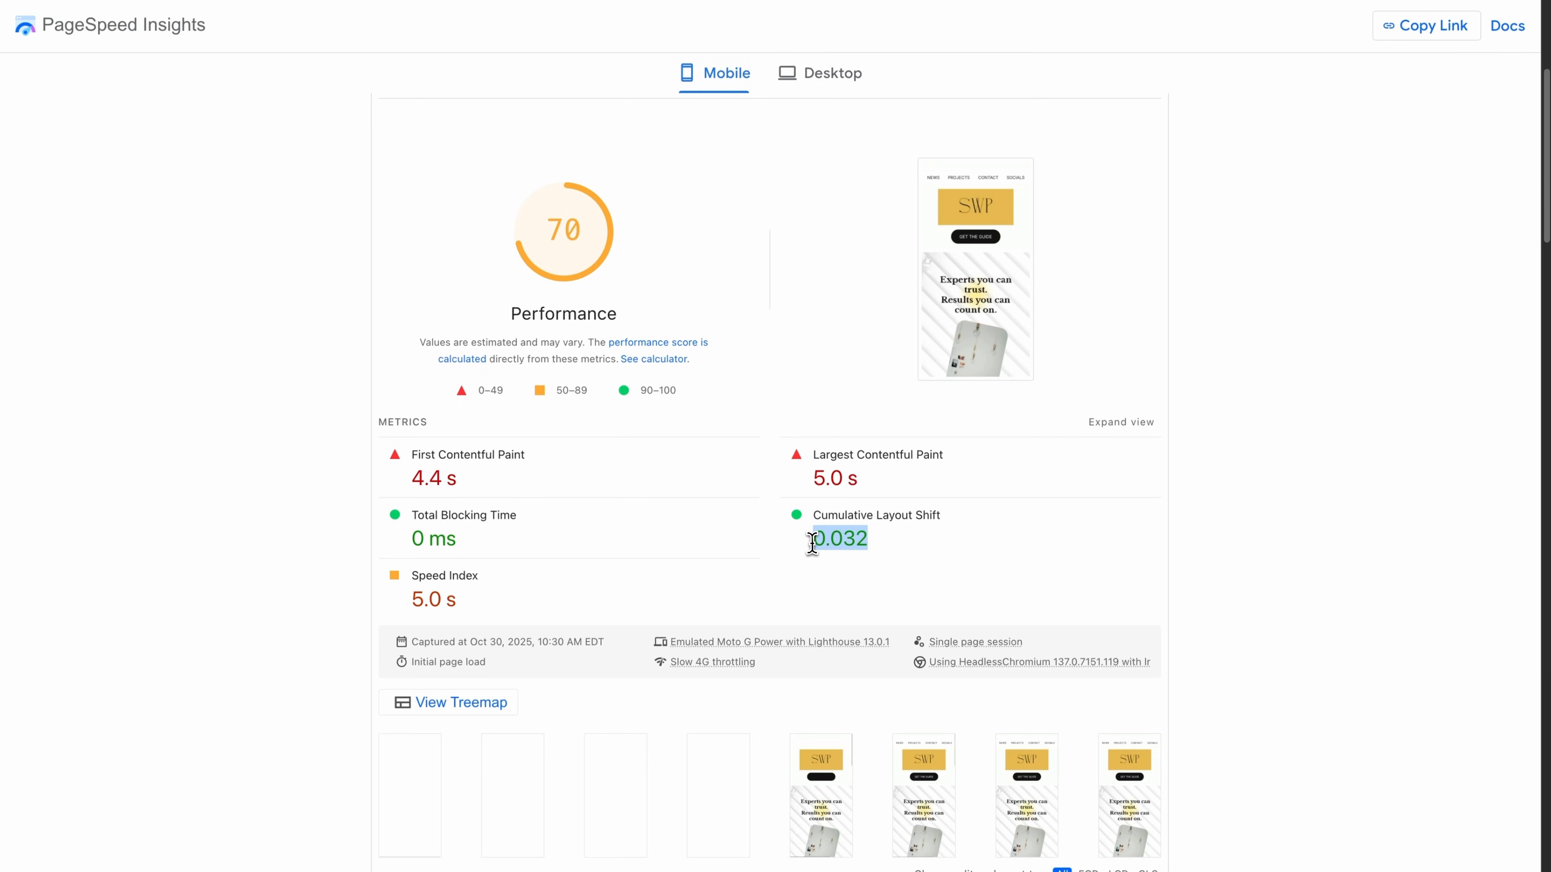
{"action": "left_click", "coordinate": [1298, 523]}
{"action": "scroll", "coordinate": [1236, 547], "scroll_direction": "up", "scroll_amount": 4}
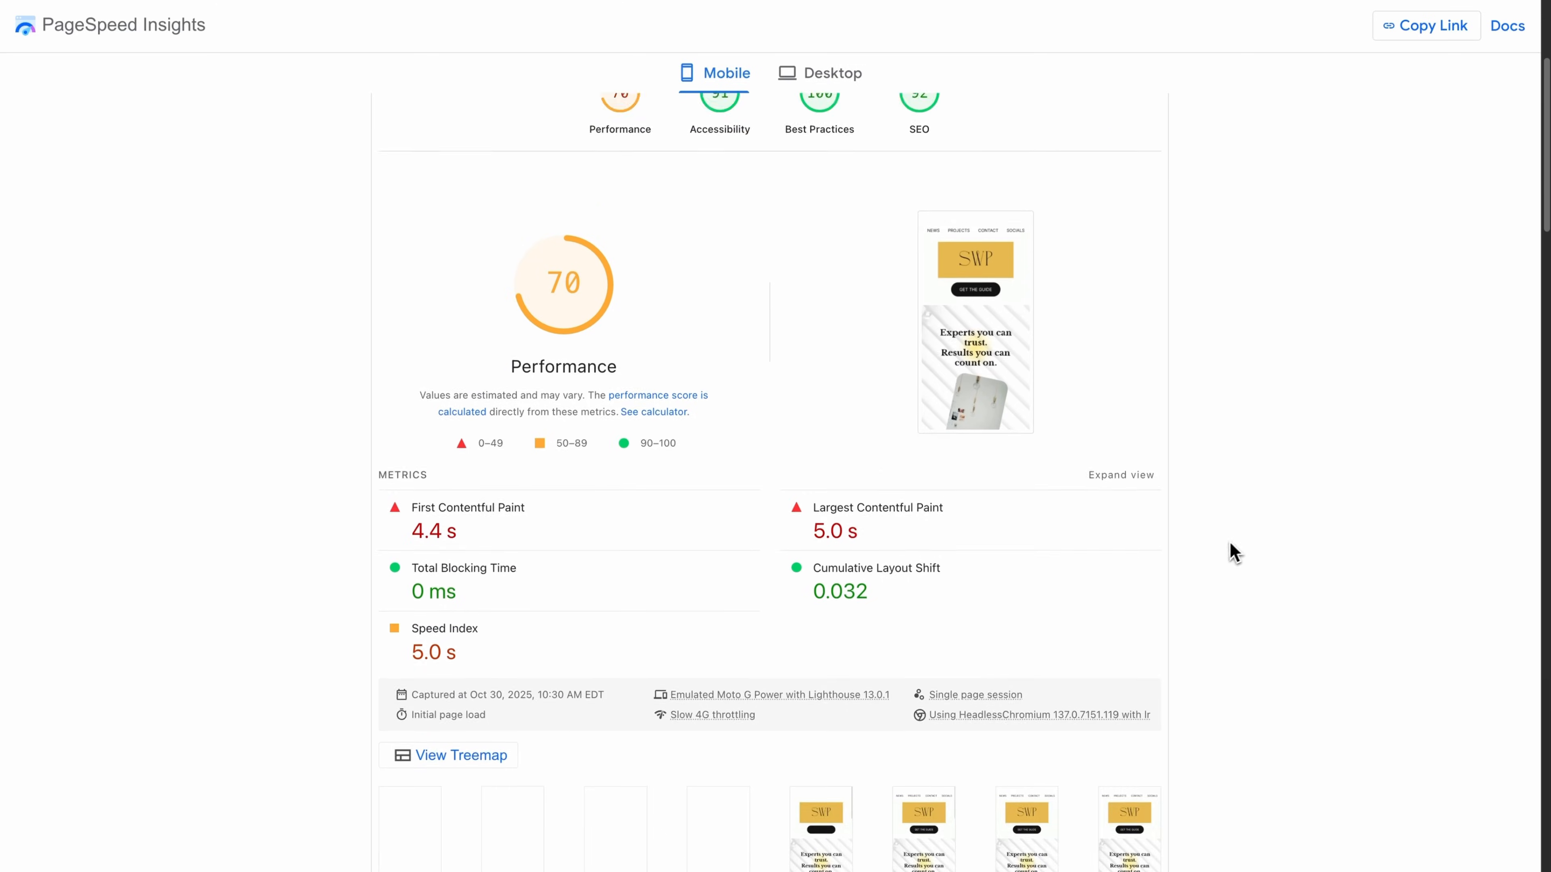
{"action": "scroll", "coordinate": [1230, 554], "scroll_direction": "up", "scroll_amount": 2}
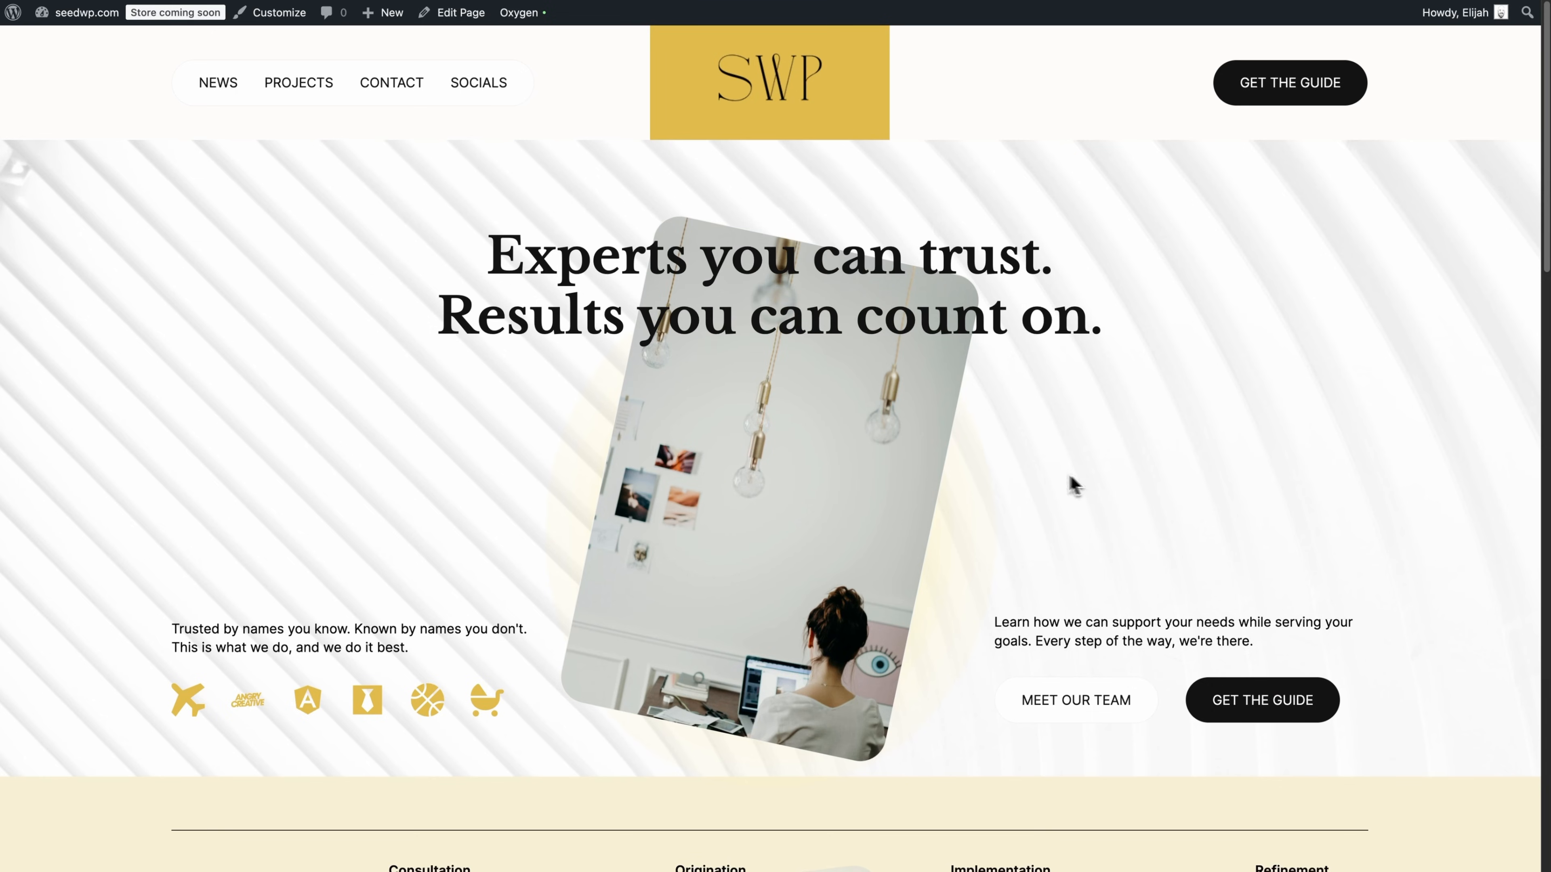
Step: Inspect the hero image of the live home page in the browser's developer tools and check its rendered and intrinsic sizes
{"action": "right_click", "coordinate": [873, 464]}
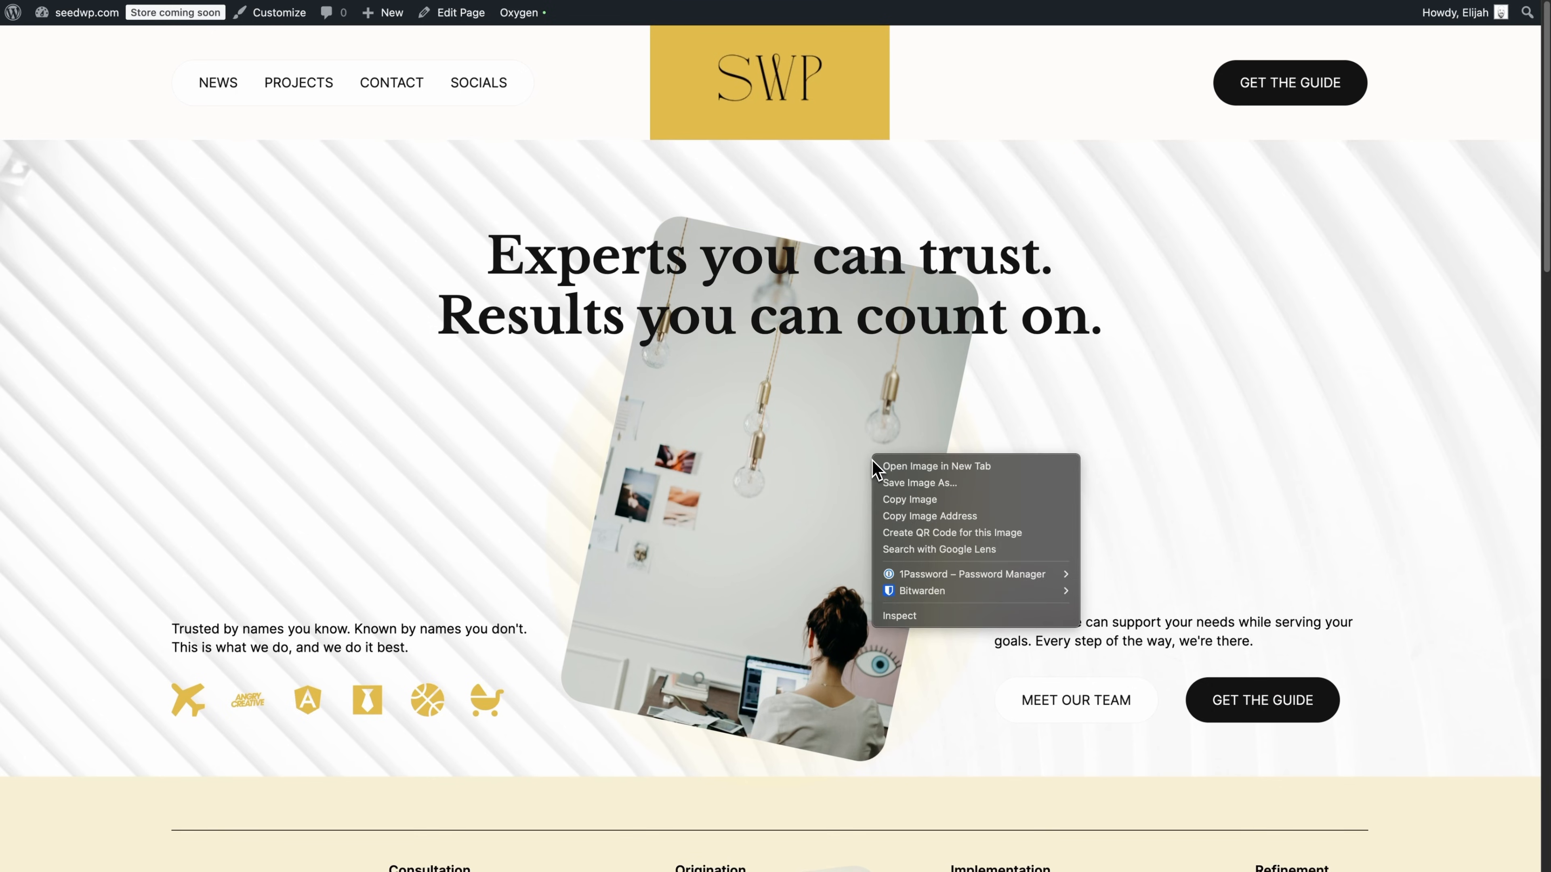
{"action": "left_click", "coordinate": [924, 628]}
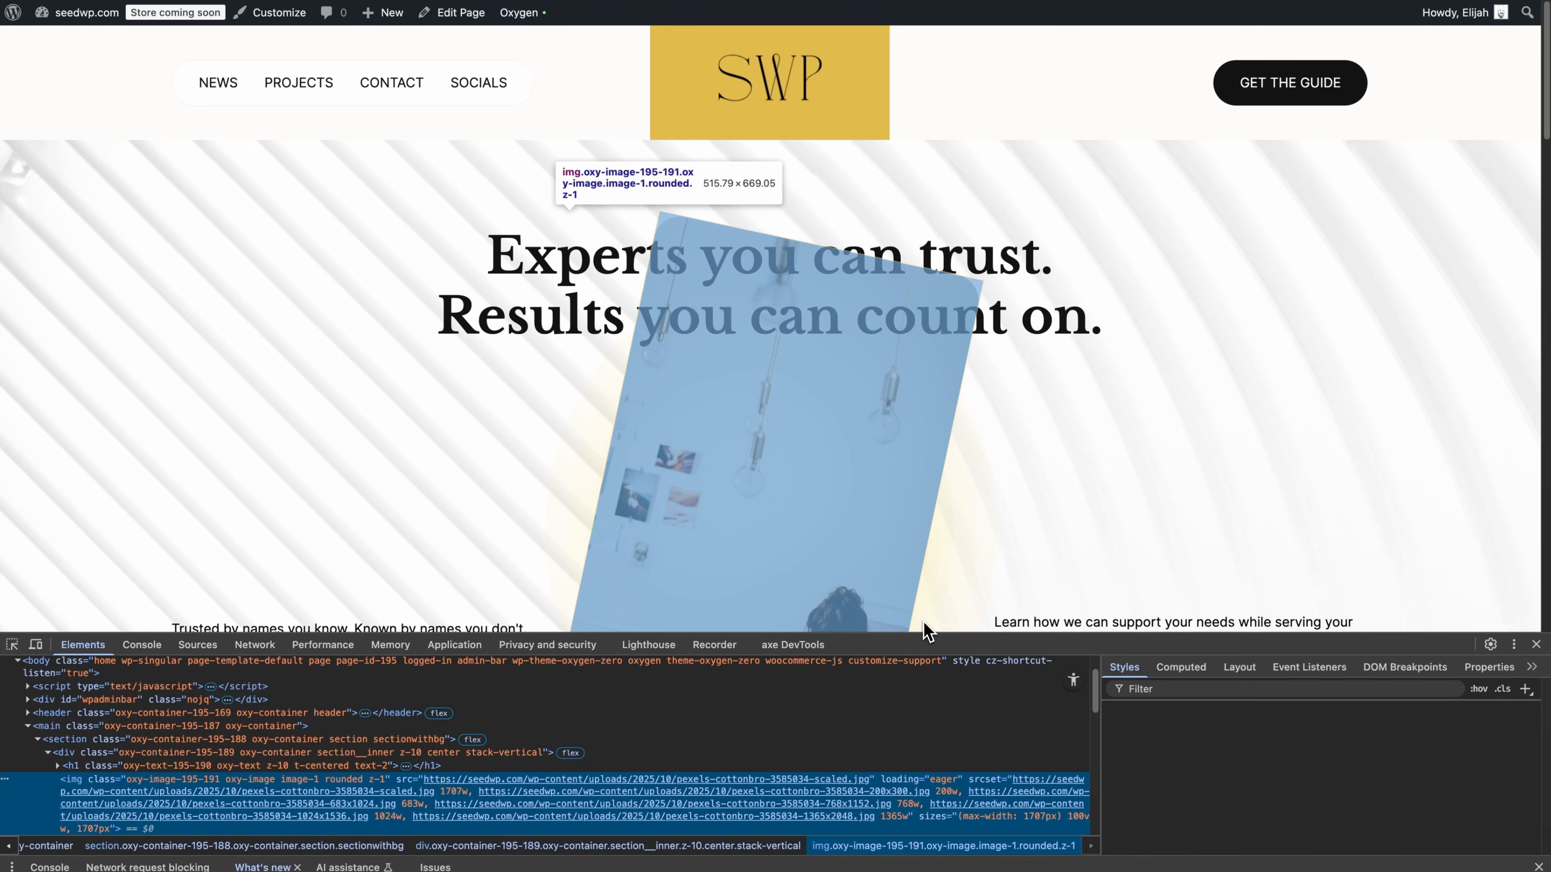
{"action": "left_click_drag", "start_coordinate": [937, 631], "coordinate": [941, 495]}
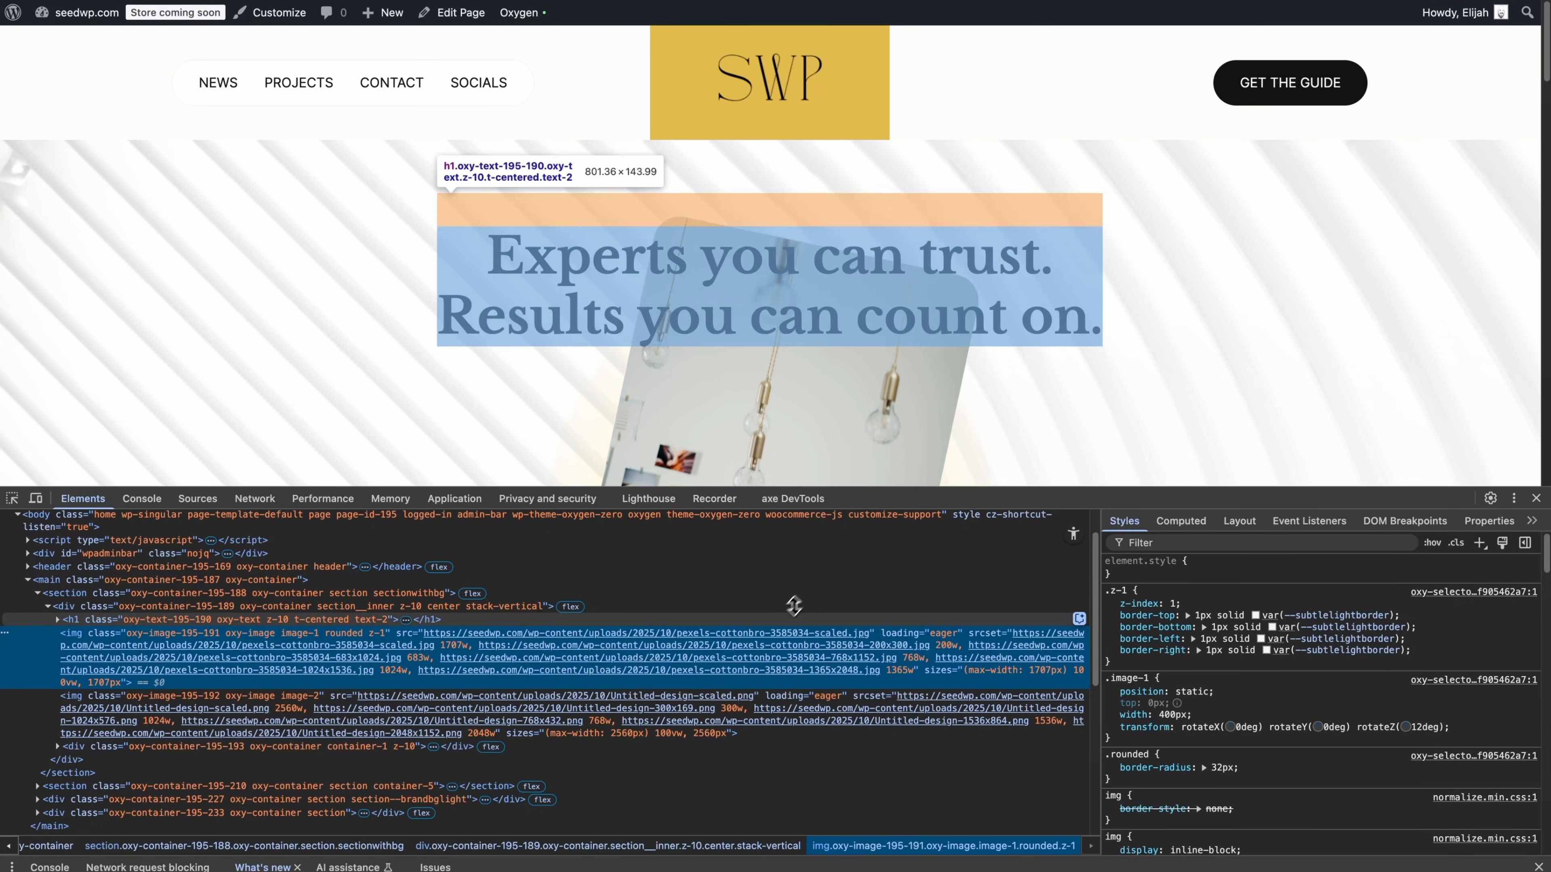
{"action": "mouse_move", "coordinate": [770, 632]}
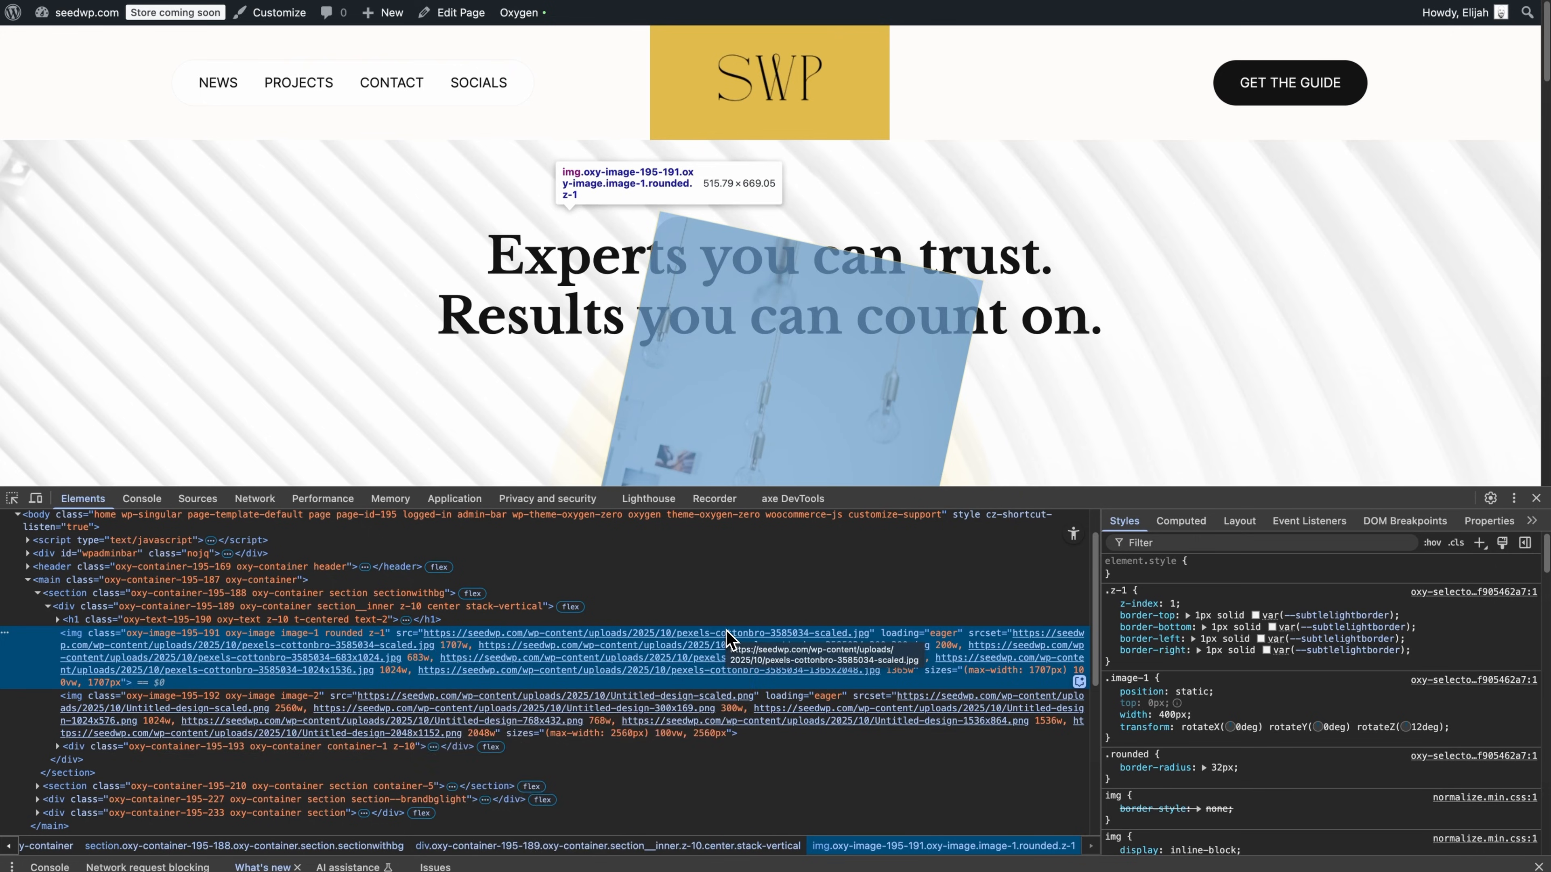
{"action": "double_click", "coordinate": [686, 635]}
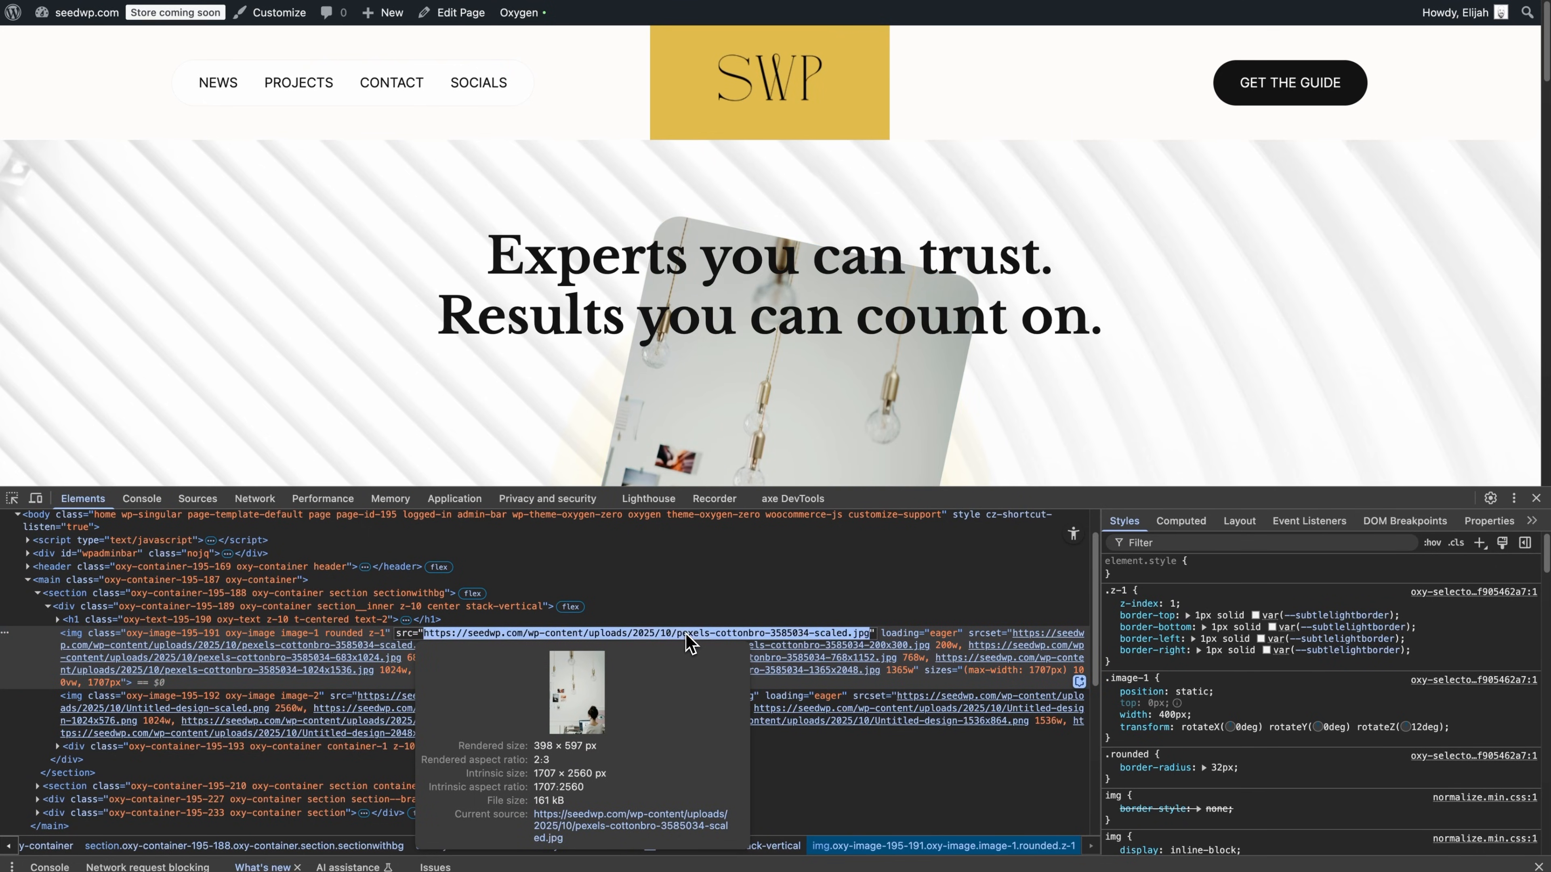
{"action": "key", "text": "Escape"}
Step: Open the hero image's full-size source file, copy the image and paste it into Photopea as a new document
{"action": "left_click", "coordinate": [630, 821]}
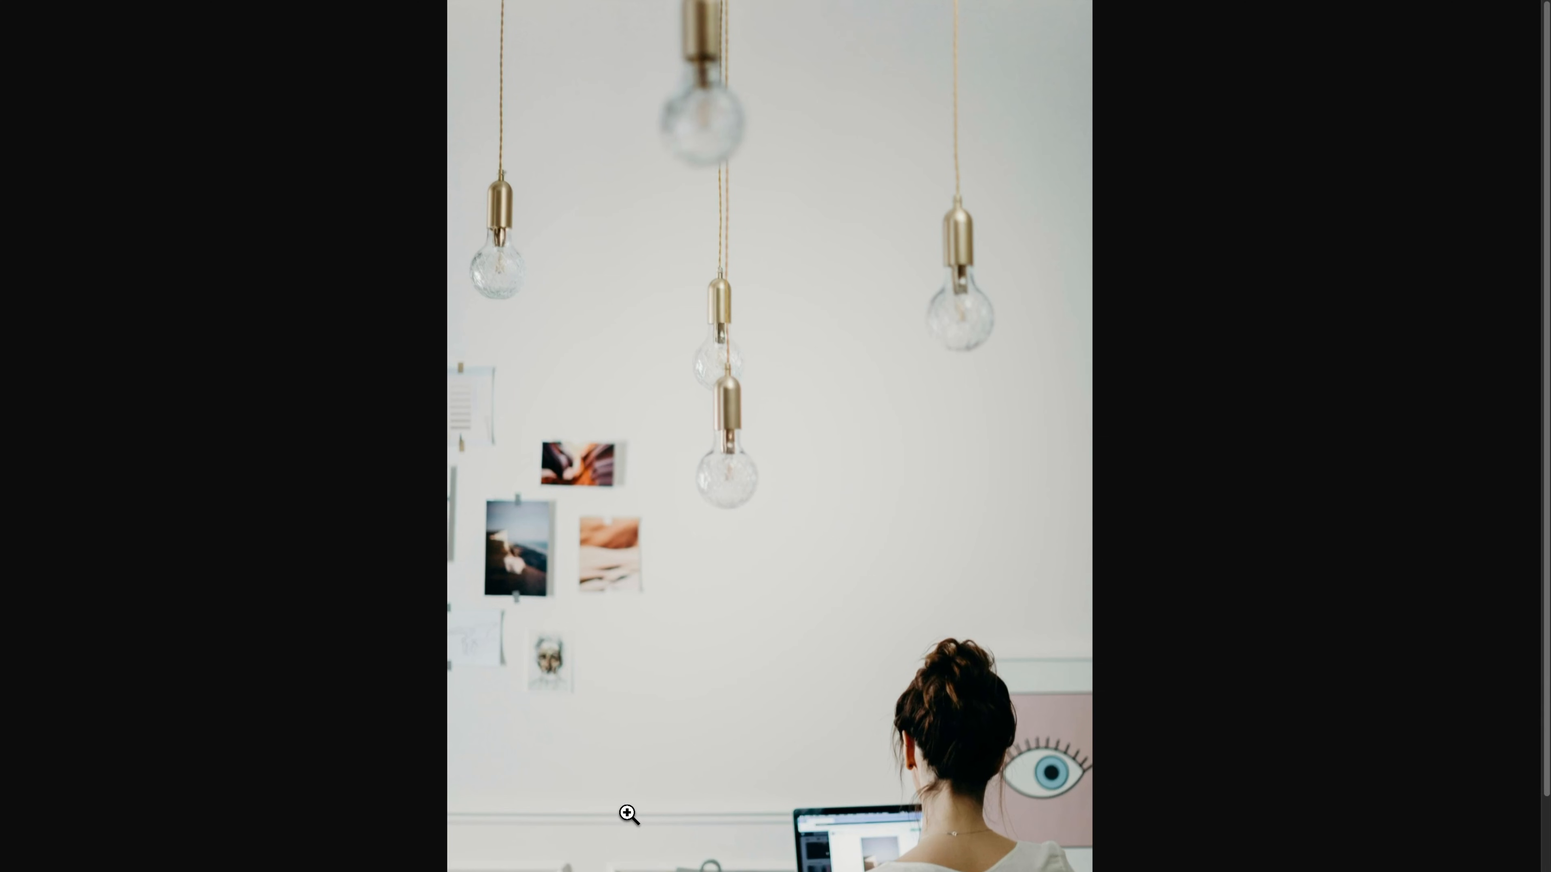
{"action": "right_click", "coordinate": [711, 377]}
{"action": "left_click", "coordinate": [756, 424]}
{"action": "left_click", "coordinate": [452, 2]}
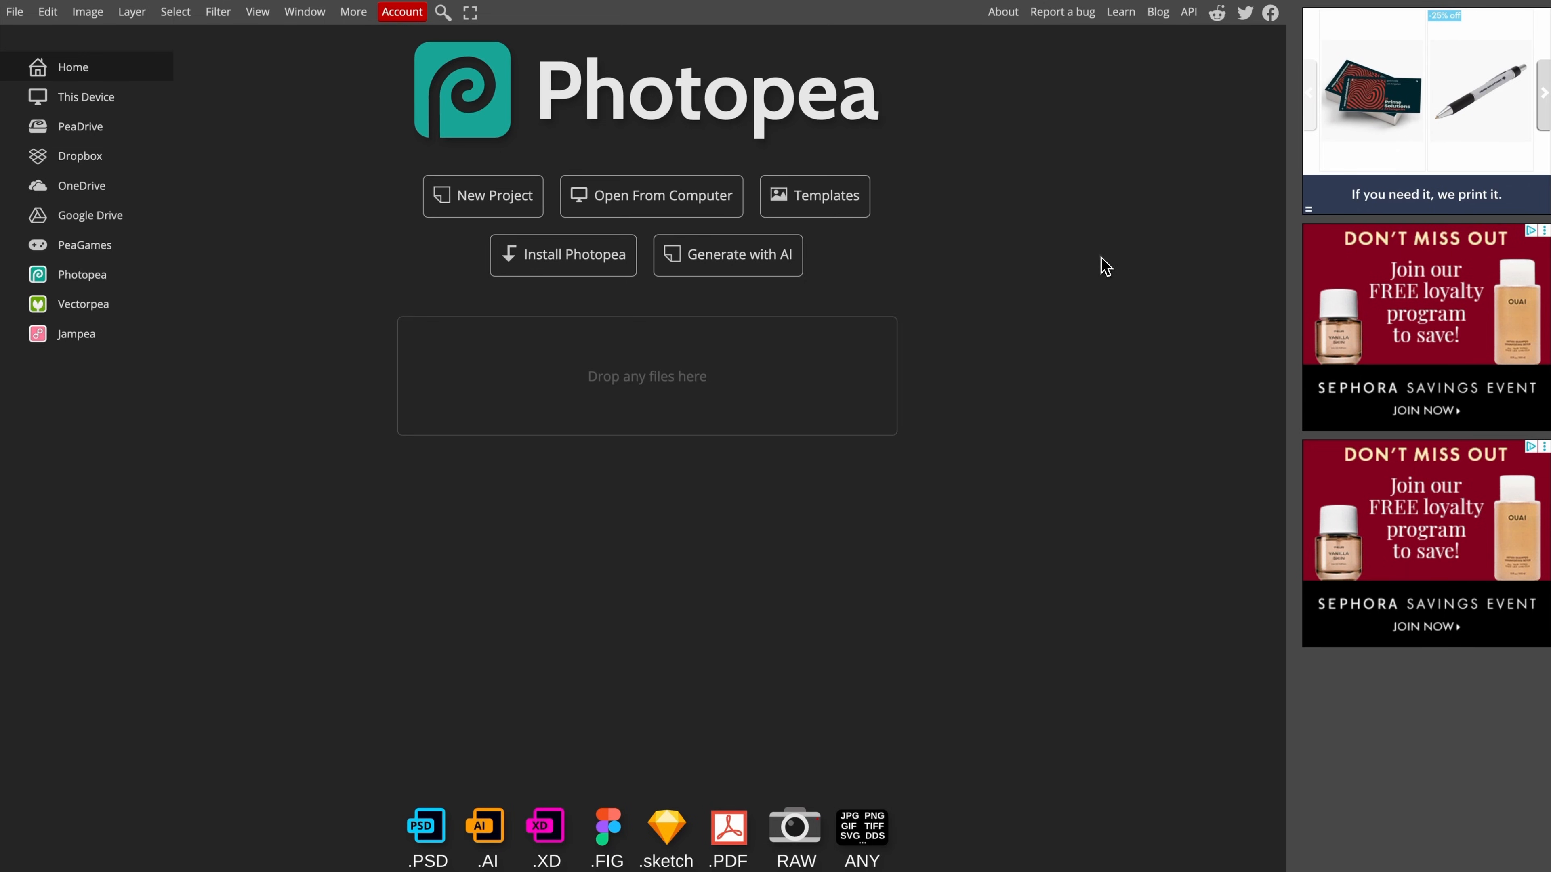
{"action": "key", "text": "super+v"}
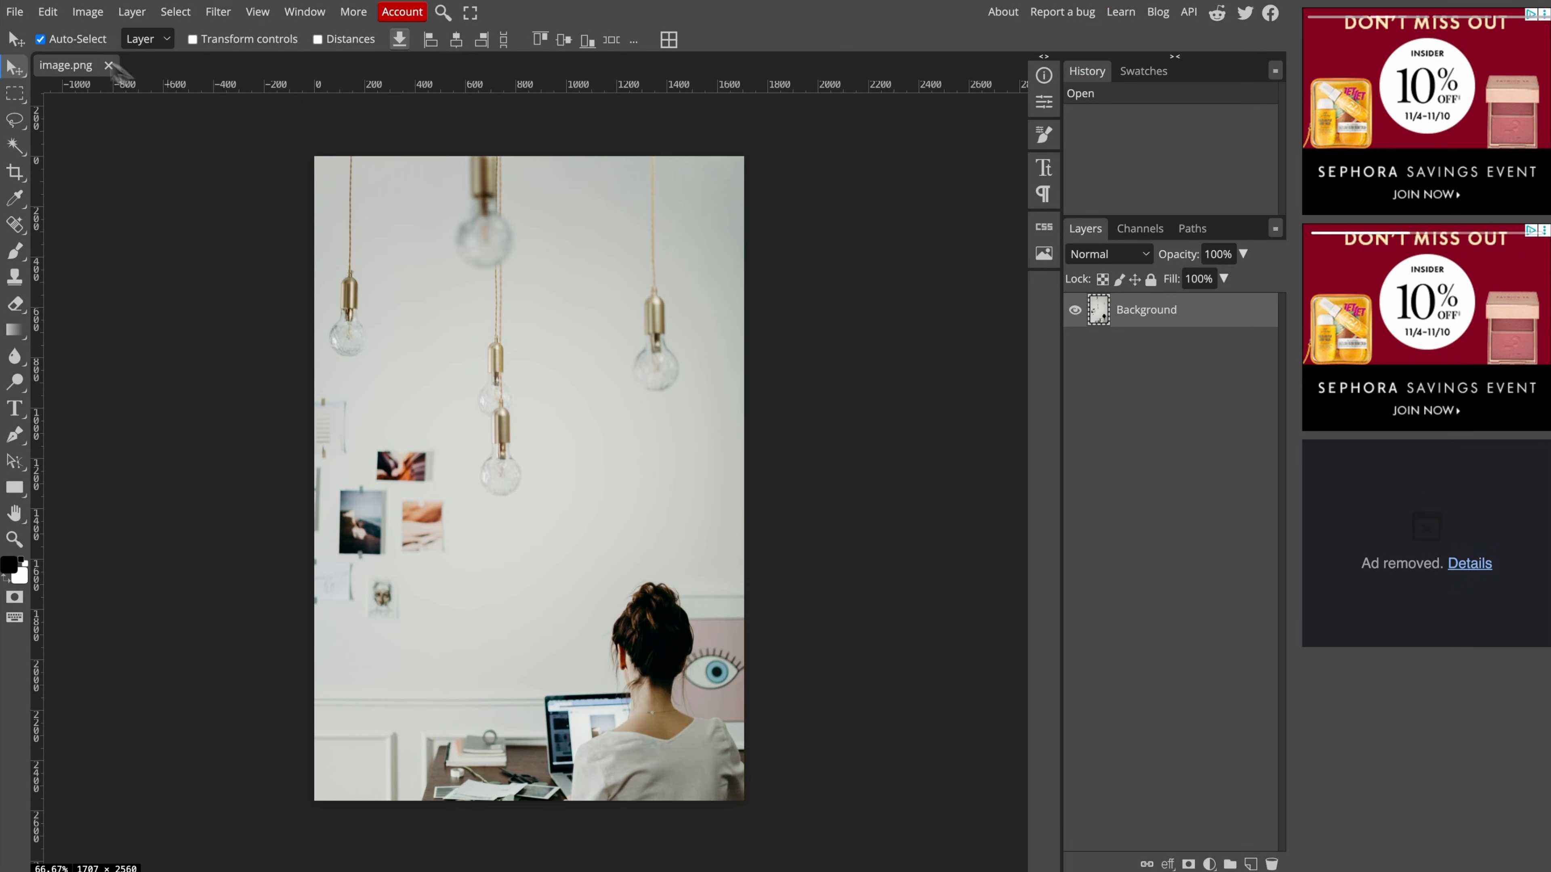
Step: Export the hero image as an AVIF file scaled proportionally to a width of 796 px, checking its rendered size on the page
{"action": "left_click", "coordinate": [15, 12]}
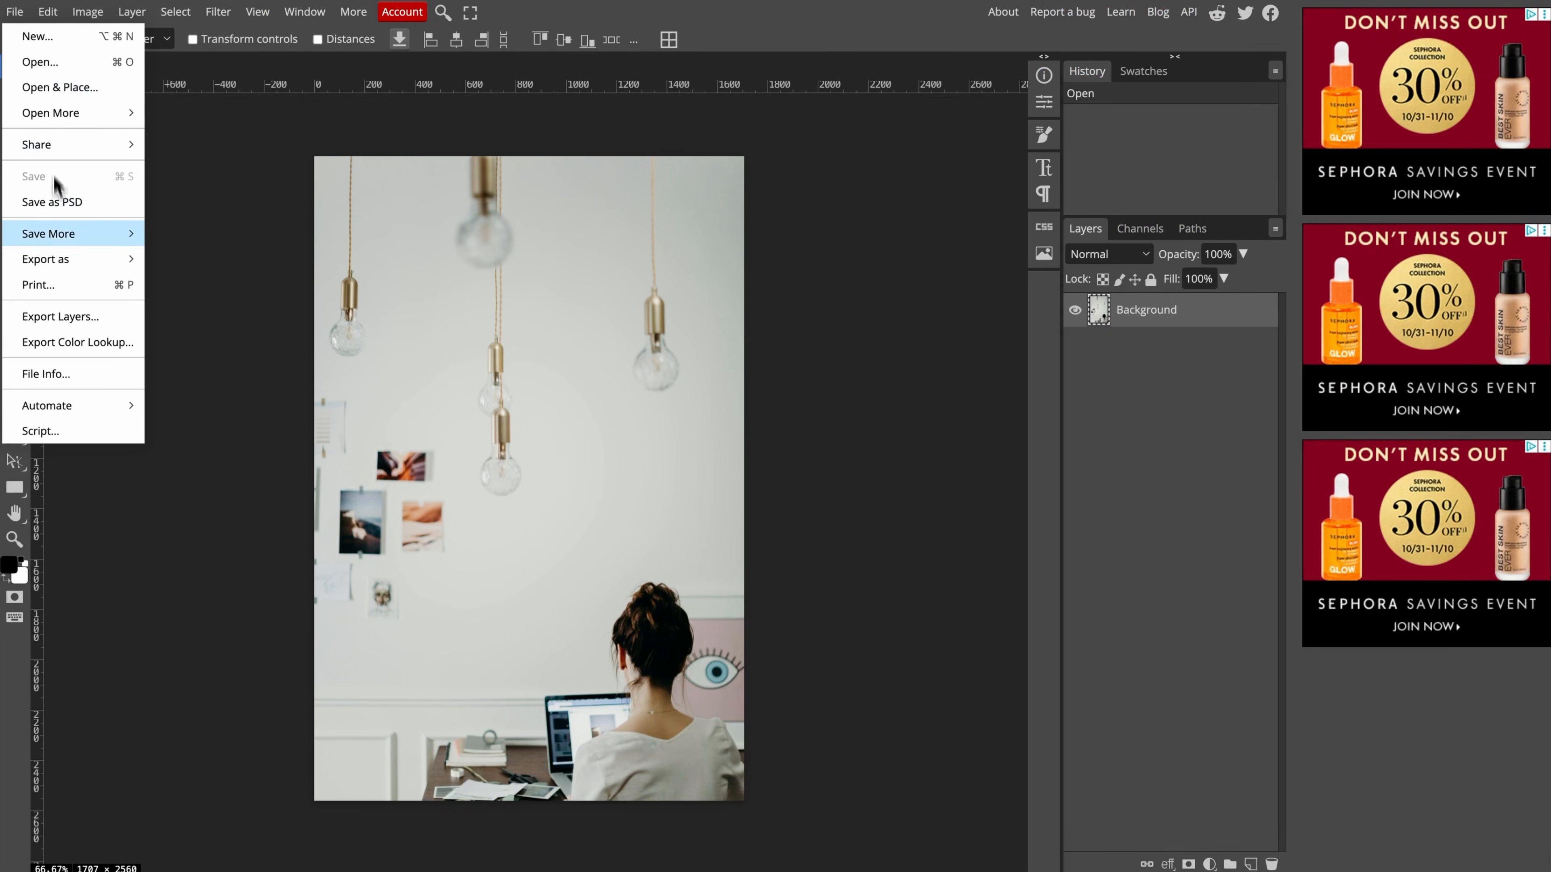
{"action": "mouse_move", "coordinate": [92, 261]}
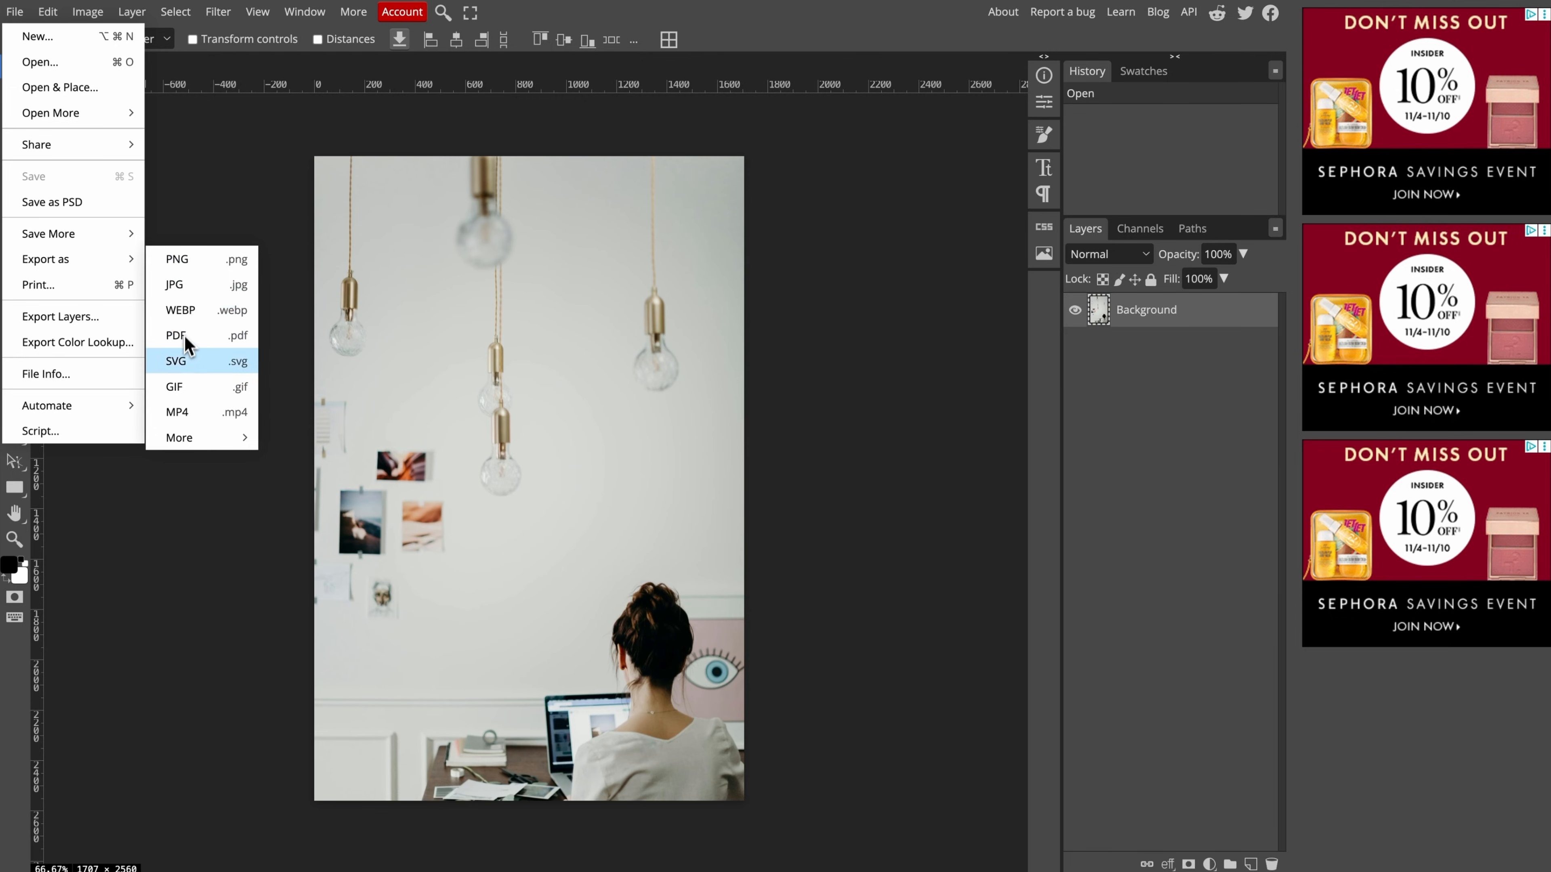
{"action": "mouse_move", "coordinate": [195, 437]}
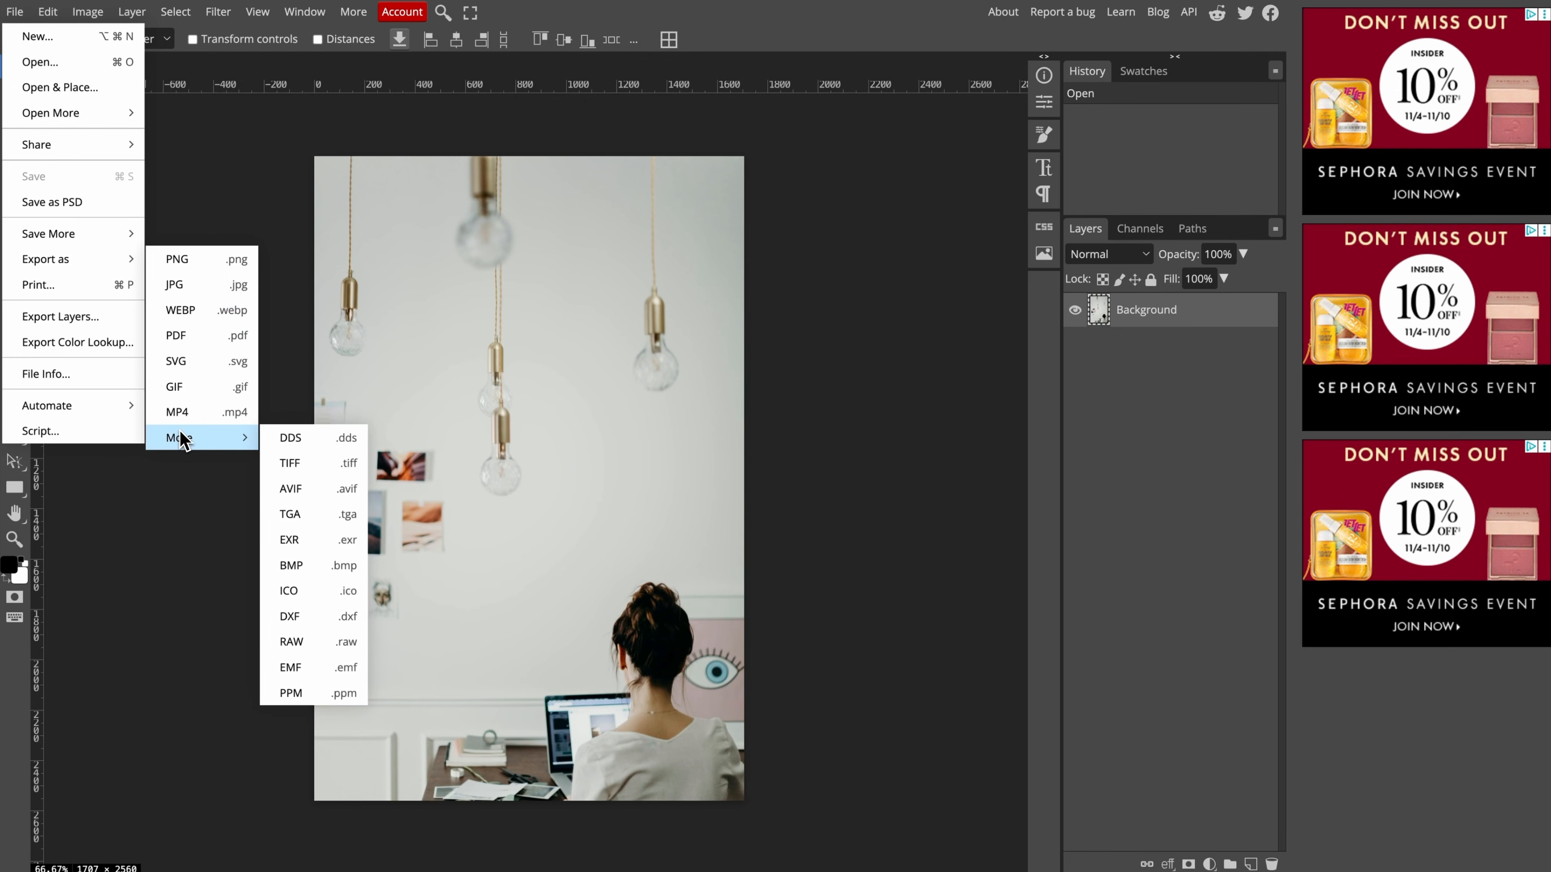
{"action": "left_click", "coordinate": [304, 489]}
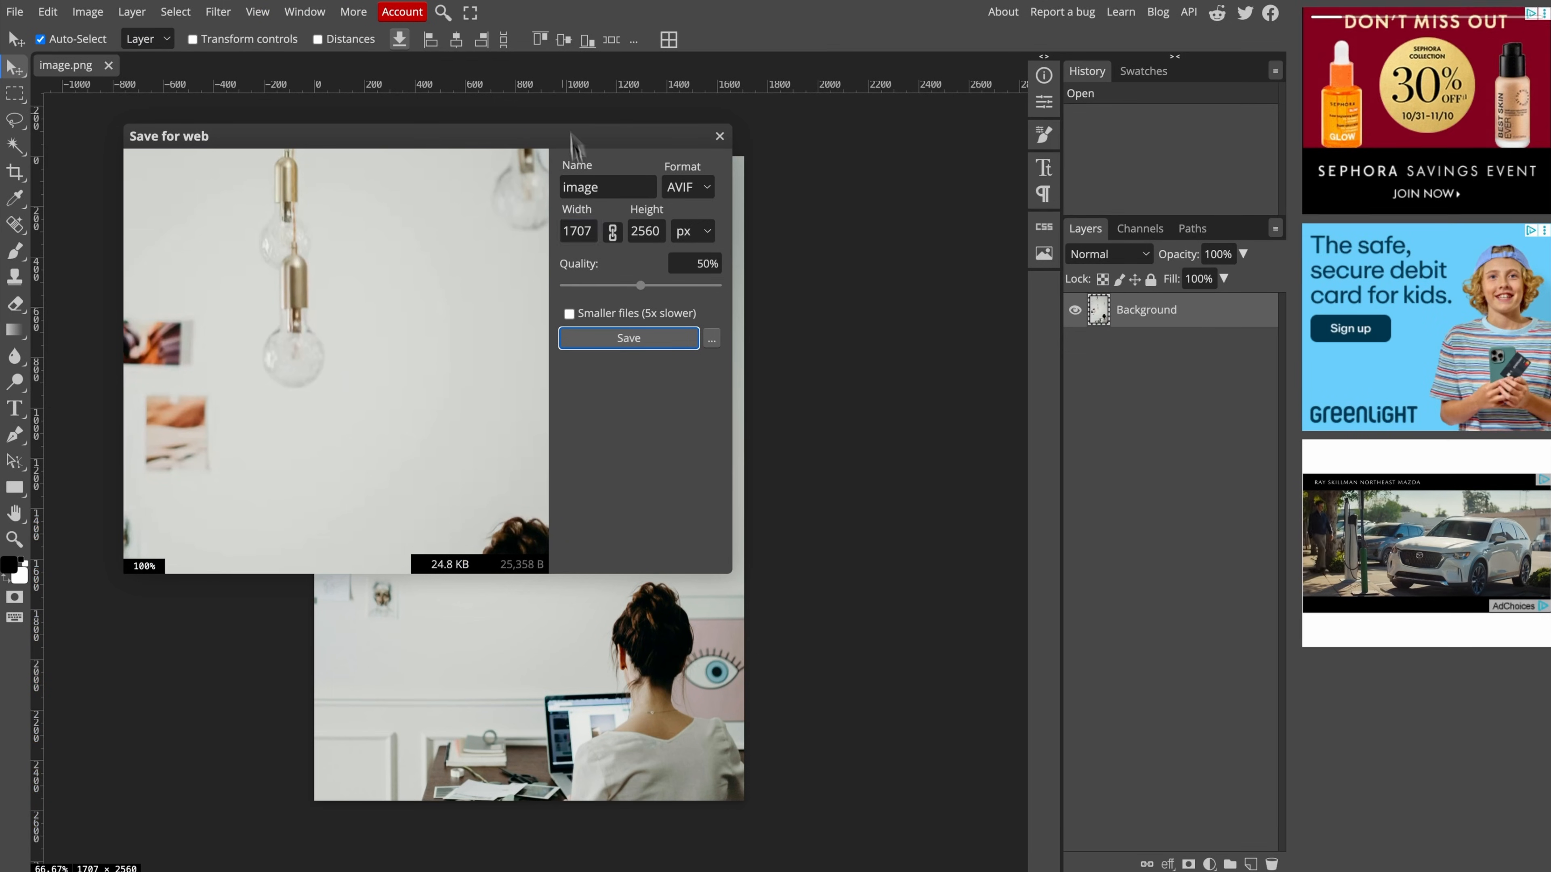
{"action": "double_click", "coordinate": [577, 231]}
{"action": "type", "text": "7"}
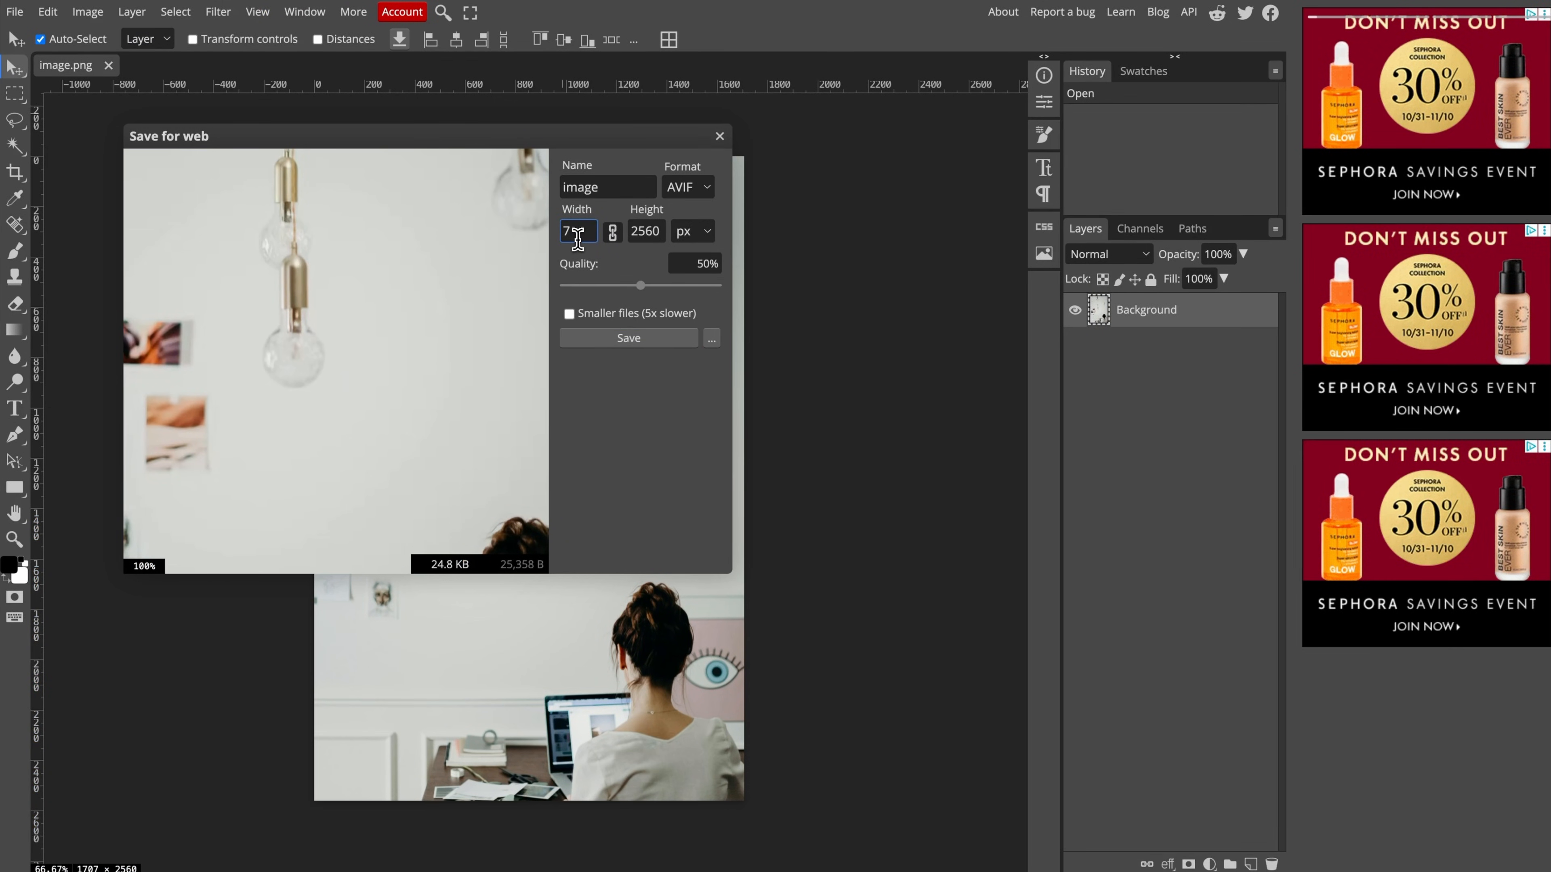
{"action": "type", "text": "96"}
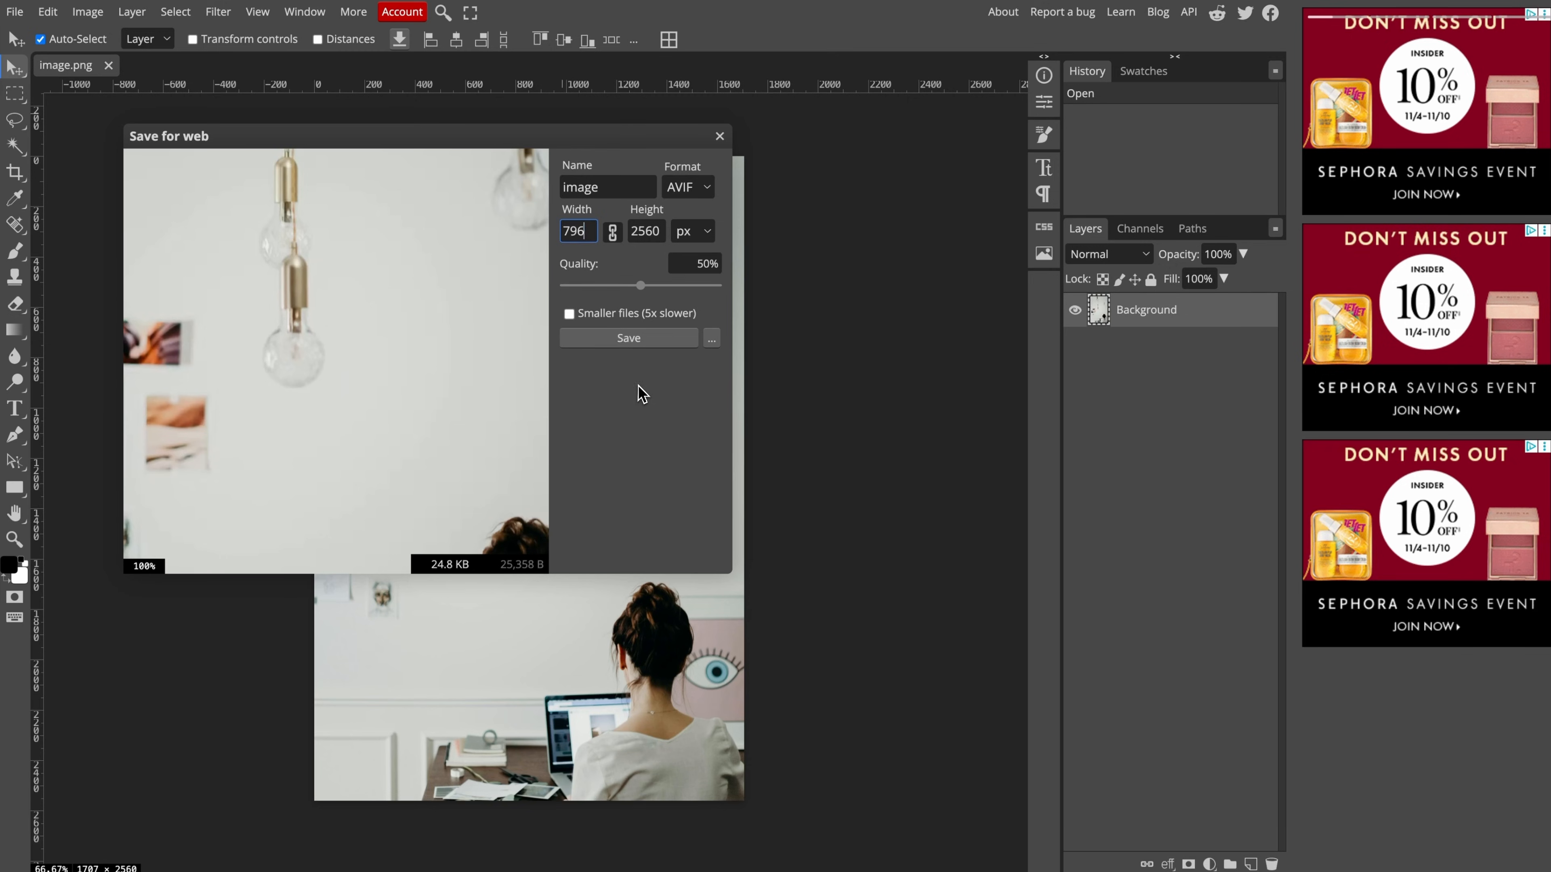
{"action": "left_click", "coordinate": [643, 394]}
{"action": "left_click", "coordinate": [645, 232]}
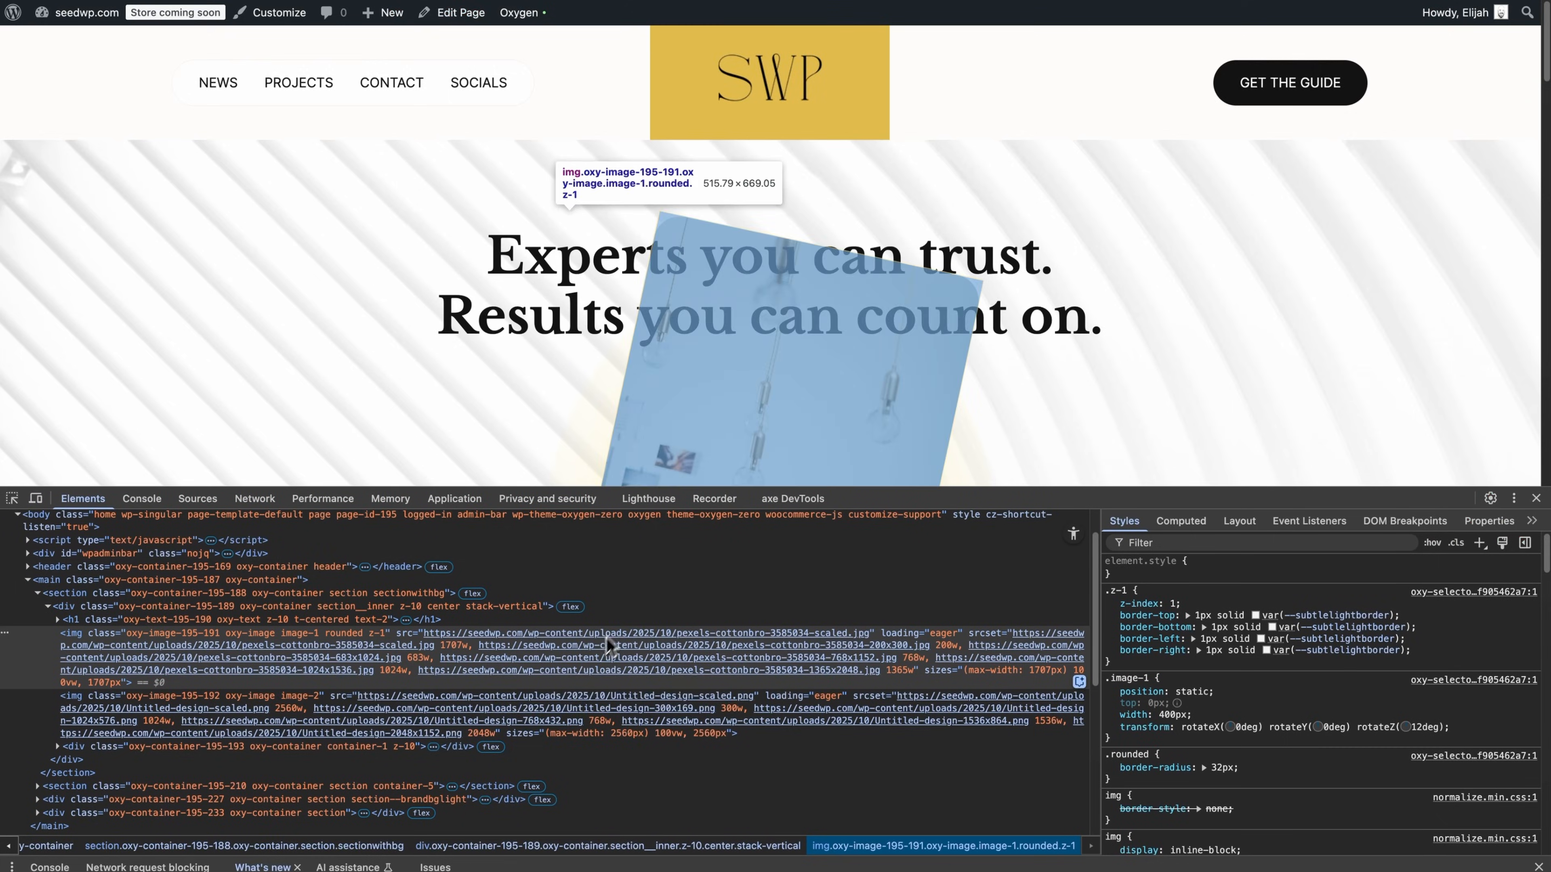
{"action": "mouse_move", "coordinate": [607, 641]}
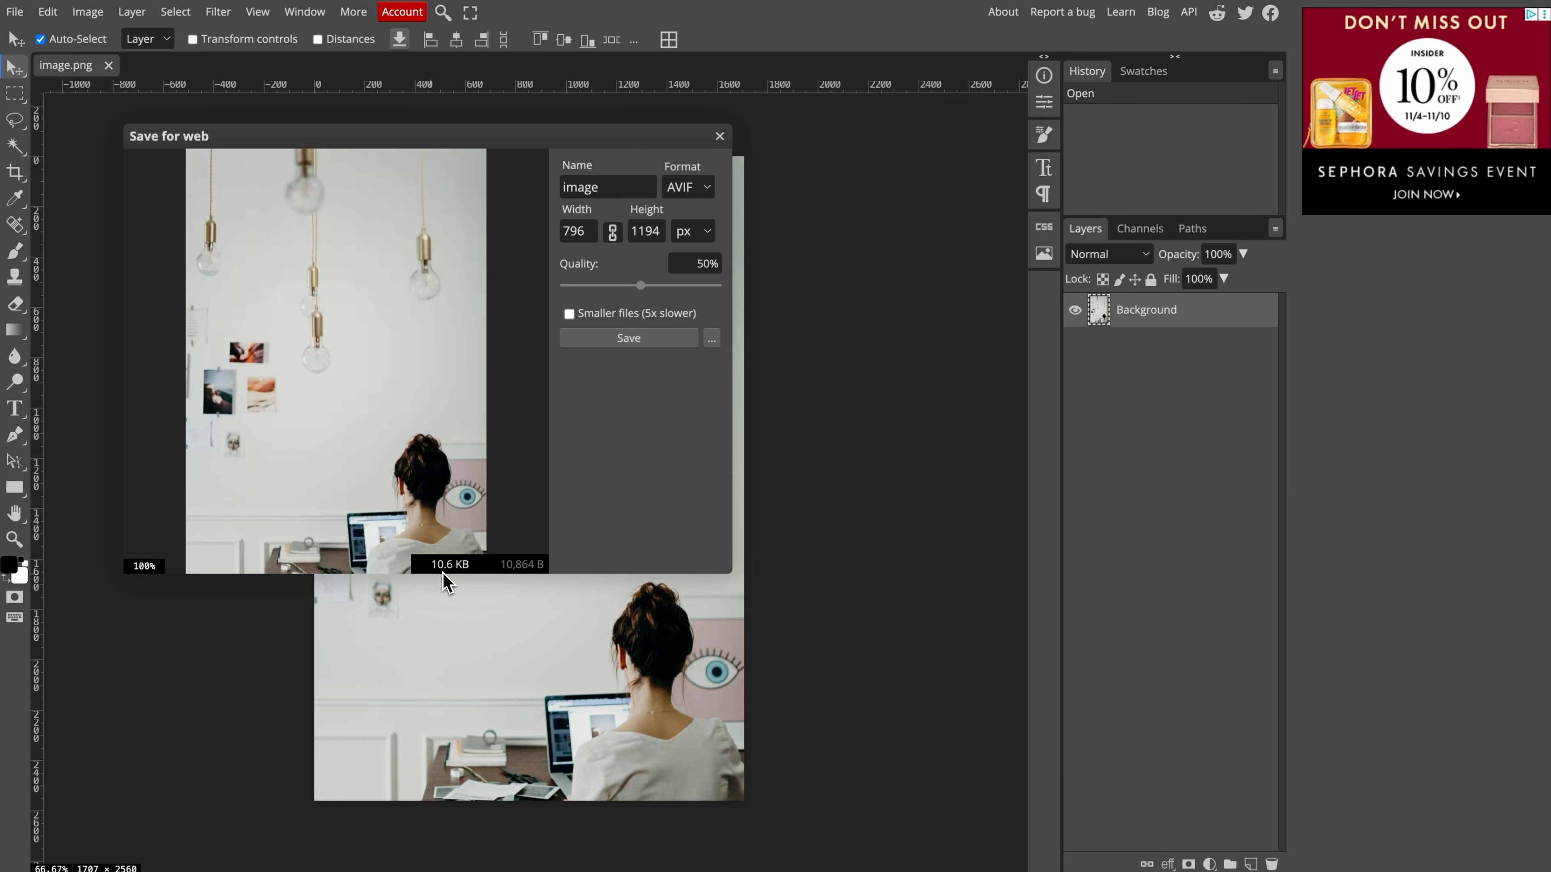
{"action": "left_click", "coordinate": [641, 346]}
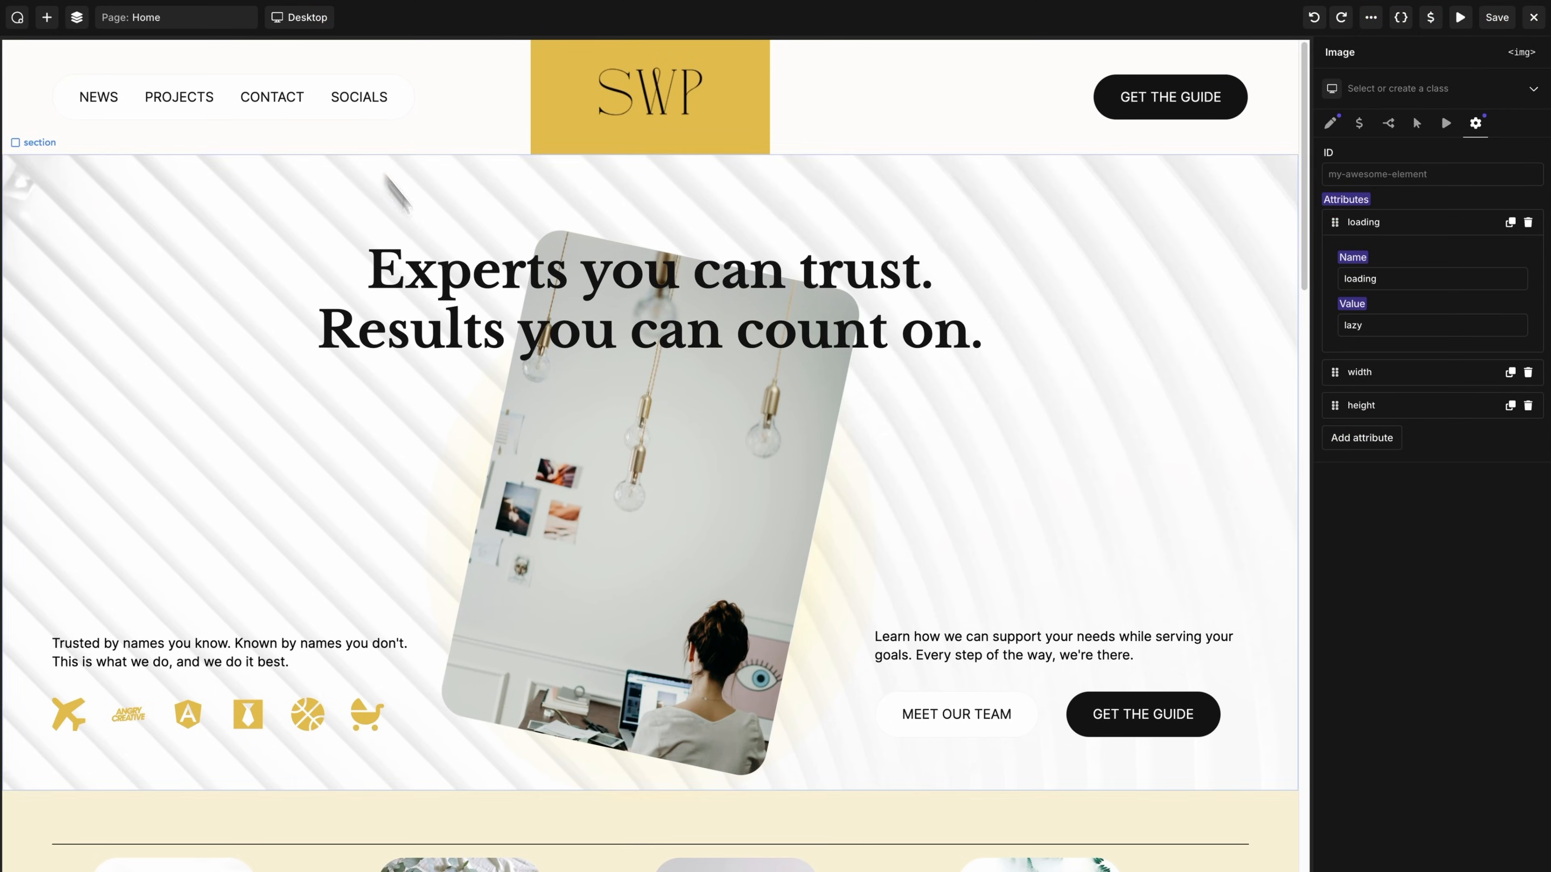
Step: In the Oxygen builder, replace the hero image with heroimage-optimized-1.avif from the media library and review the file's attachment details
{"action": "left_click", "coordinate": [587, 432]}
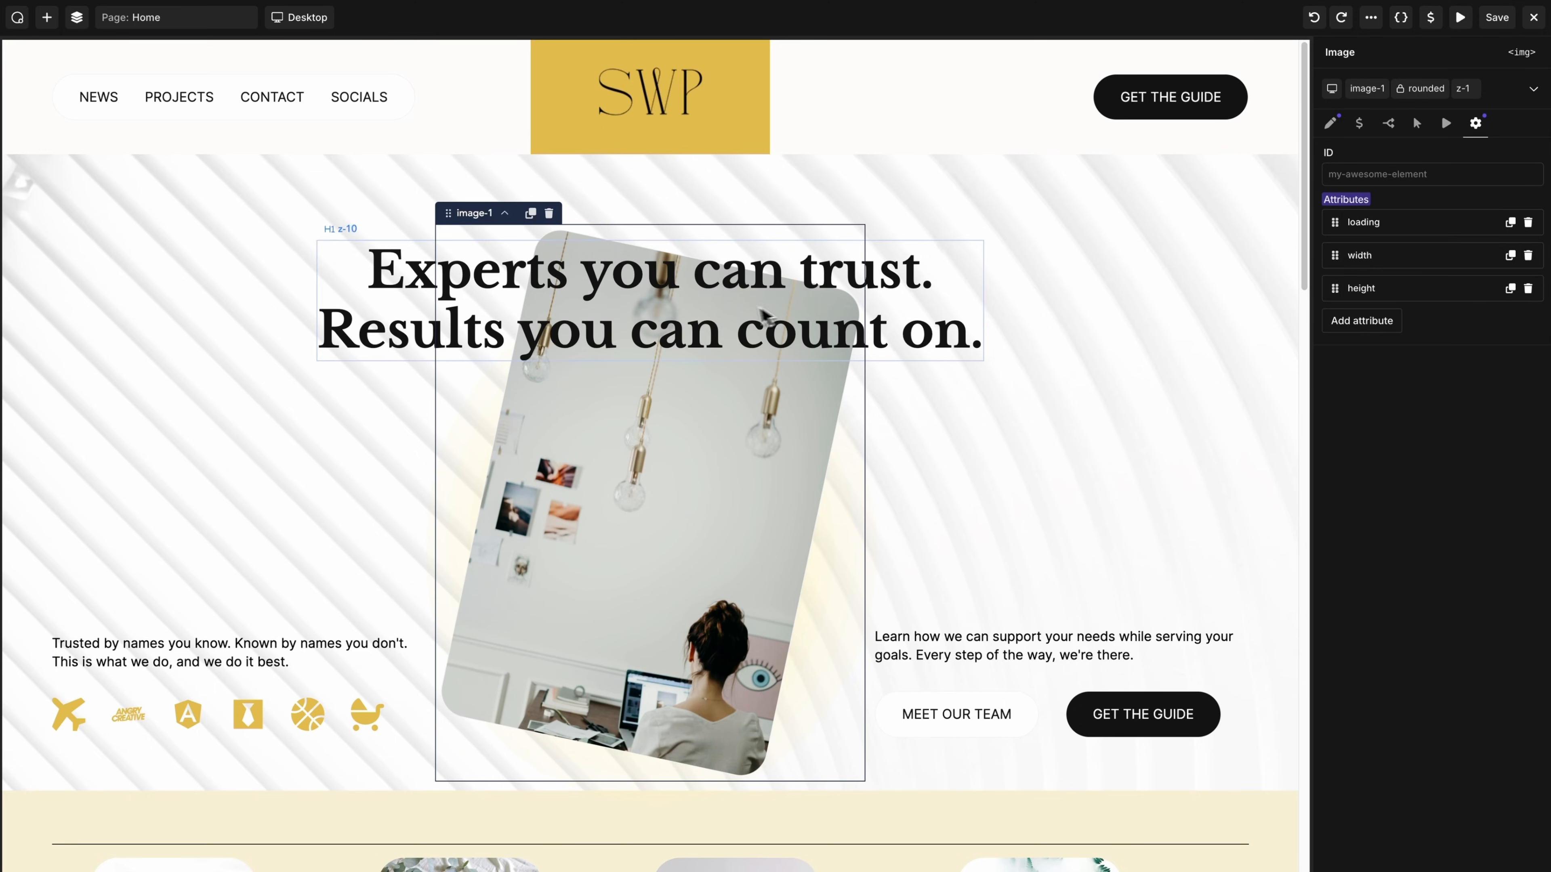
{"action": "left_click", "coordinate": [1331, 124]}
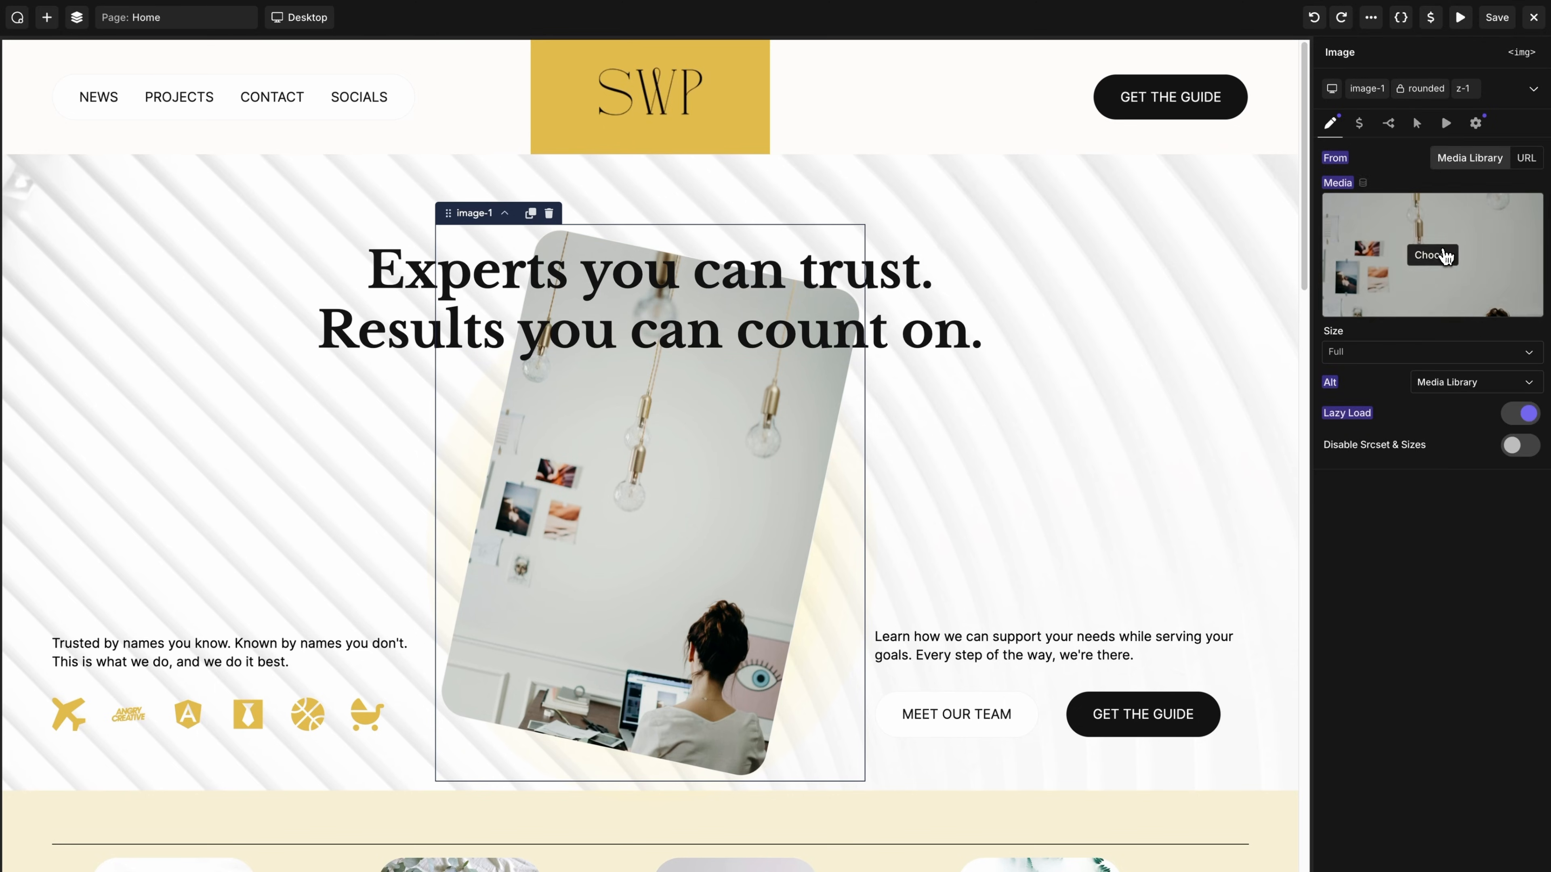
{"action": "left_click", "coordinate": [1446, 257]}
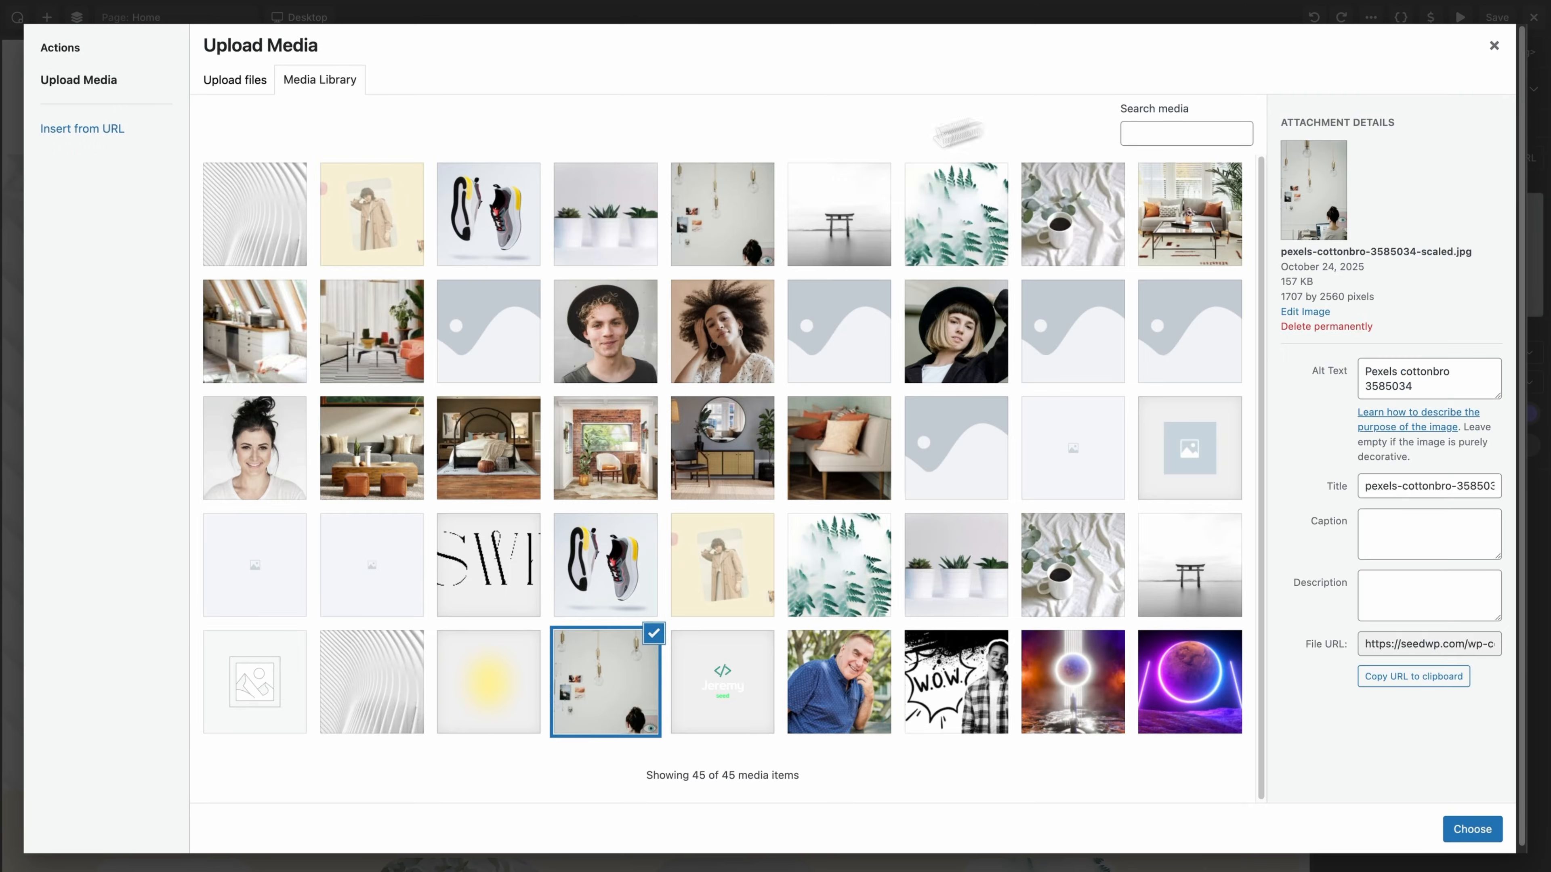
{"action": "left_click", "coordinate": [761, 198]}
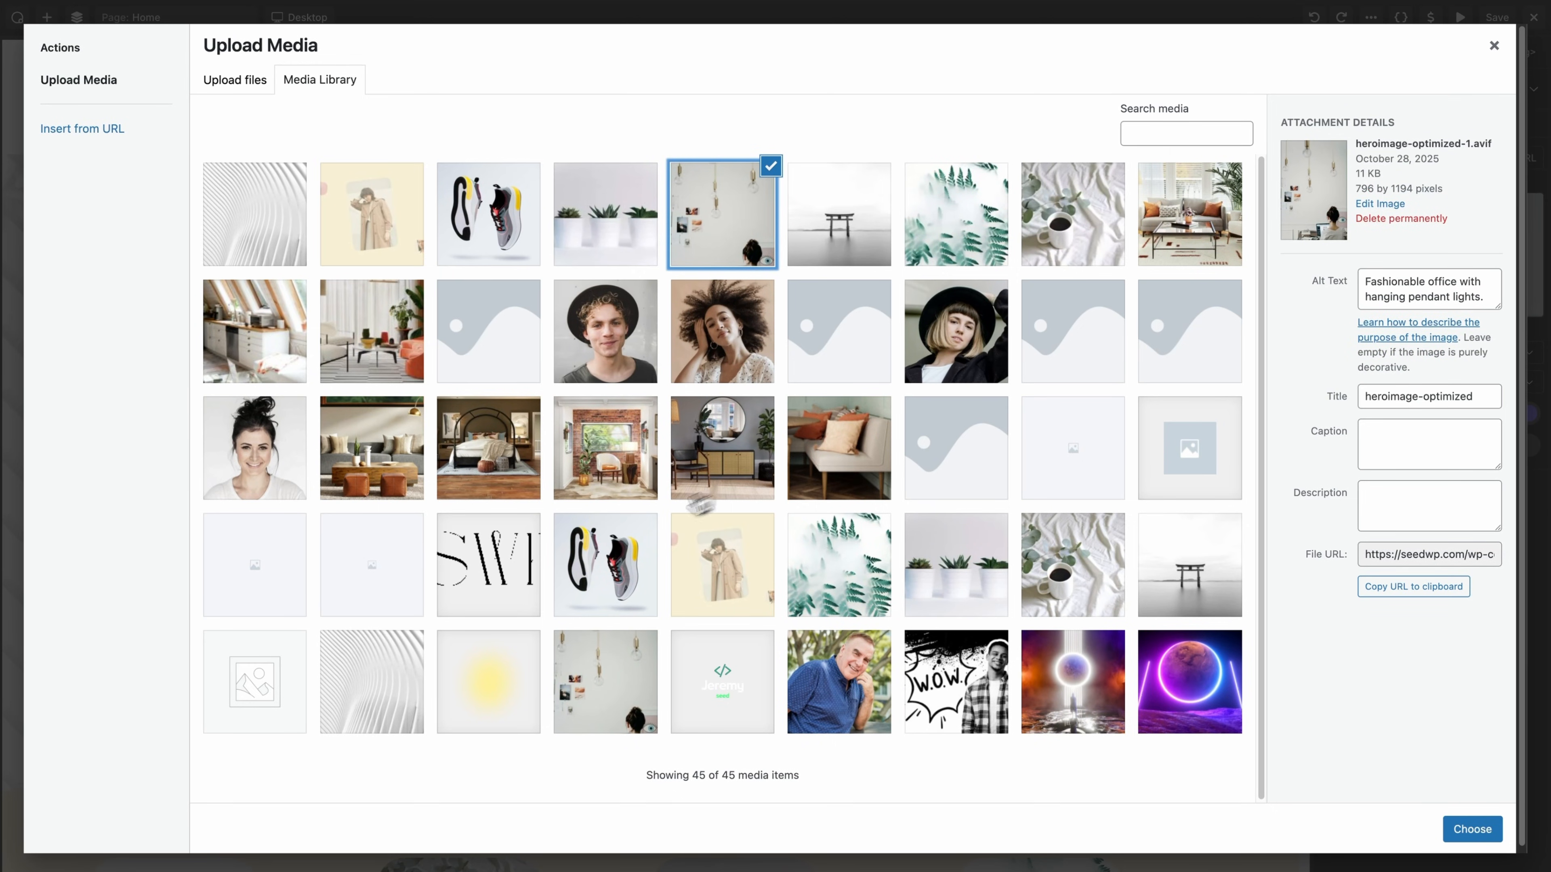
{"action": "left_click", "coordinate": [612, 678]}
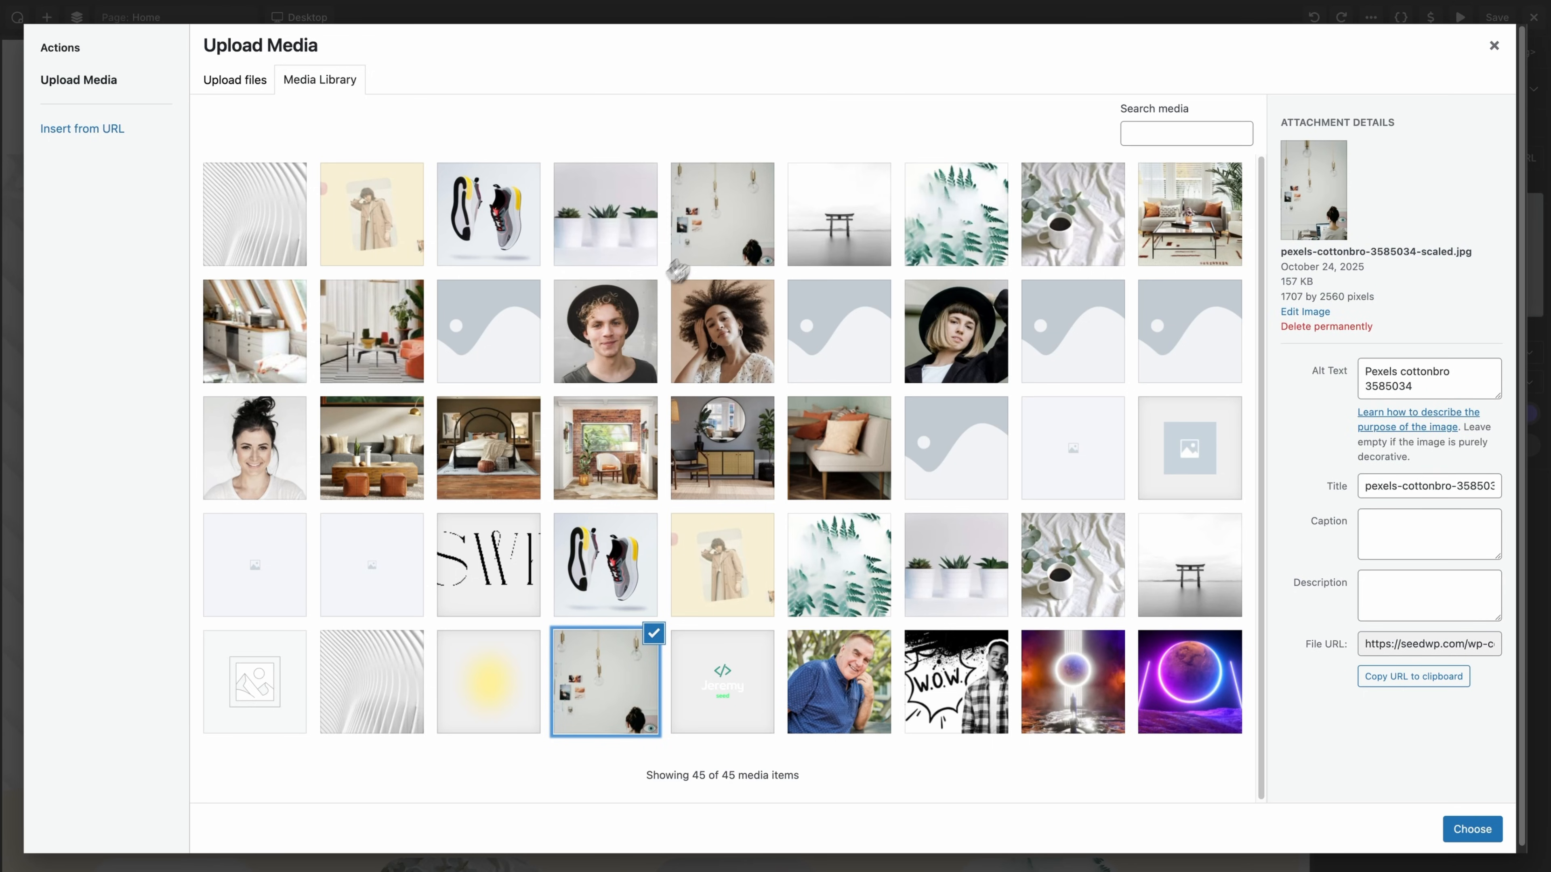
{"action": "left_click", "coordinate": [710, 243]}
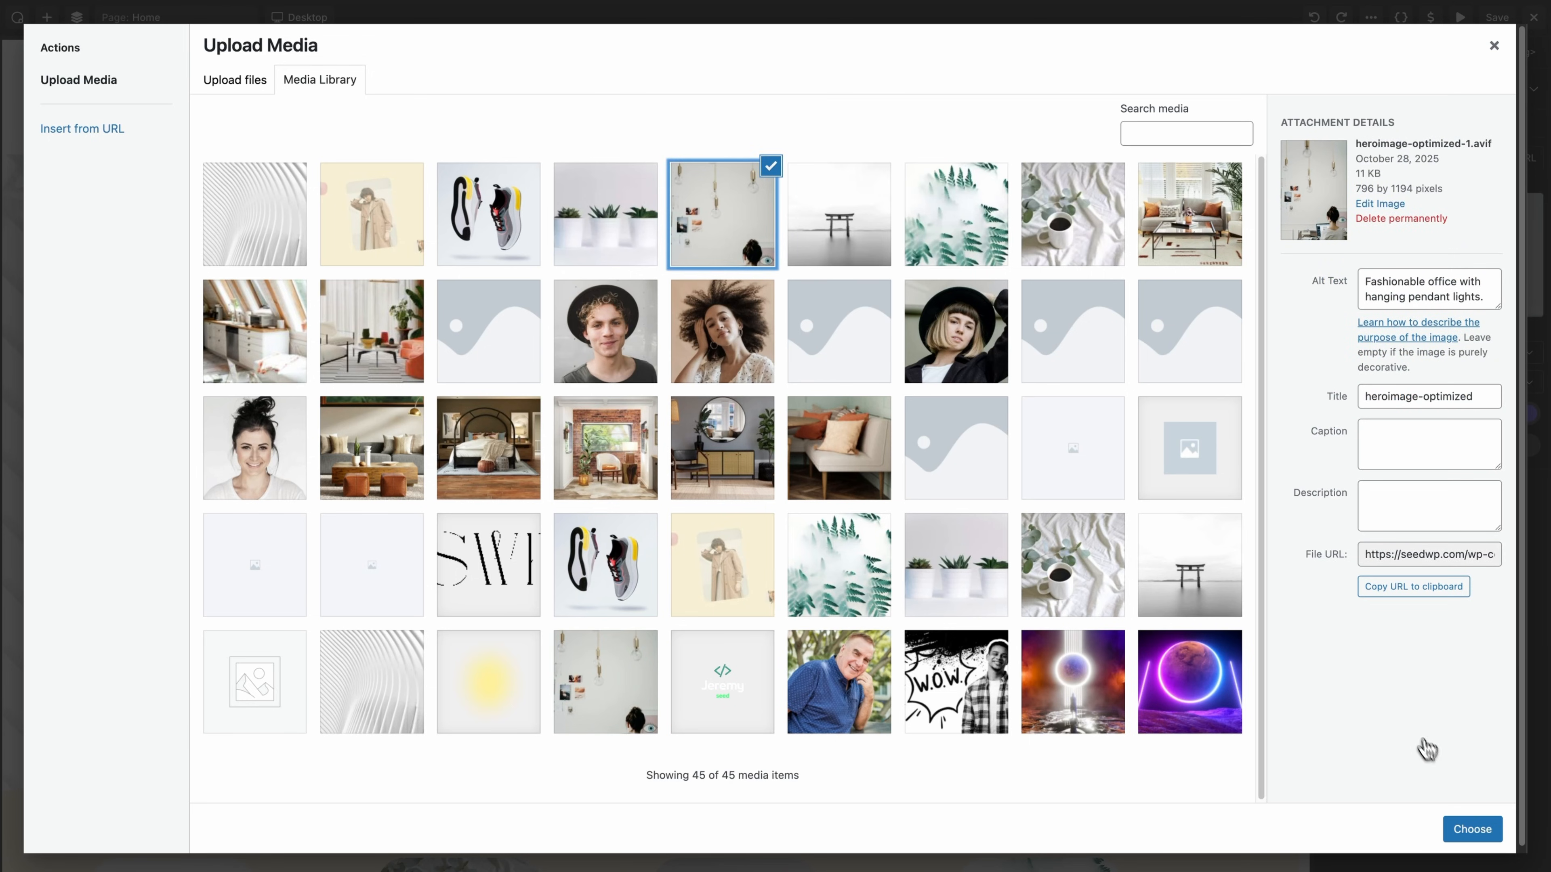
{"action": "left_click", "coordinate": [1470, 831]}
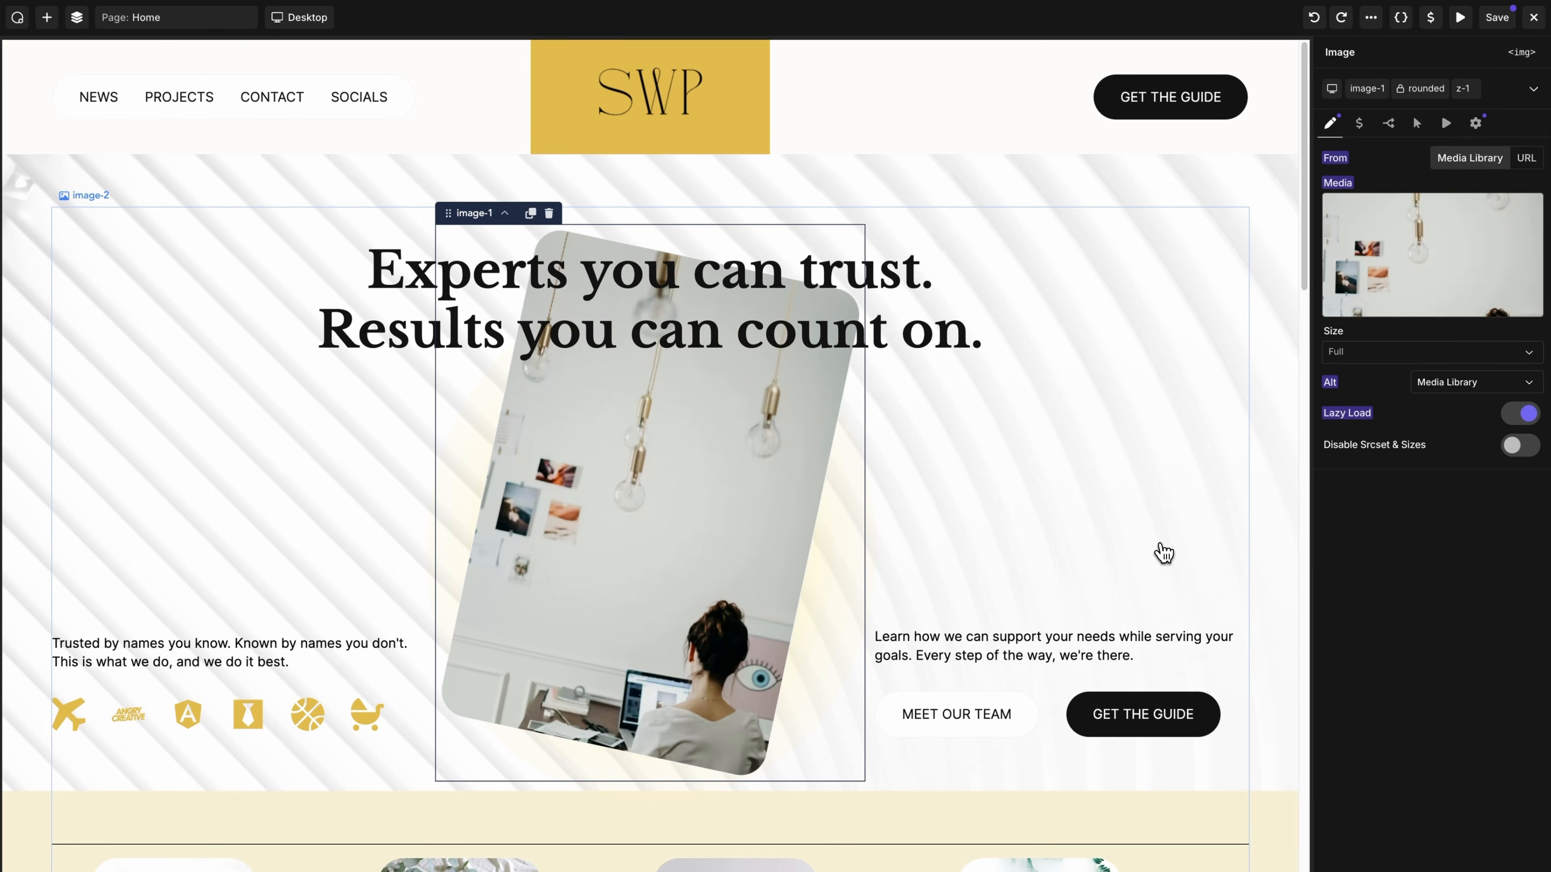
{"action": "left_click", "coordinate": [1453, 254]}
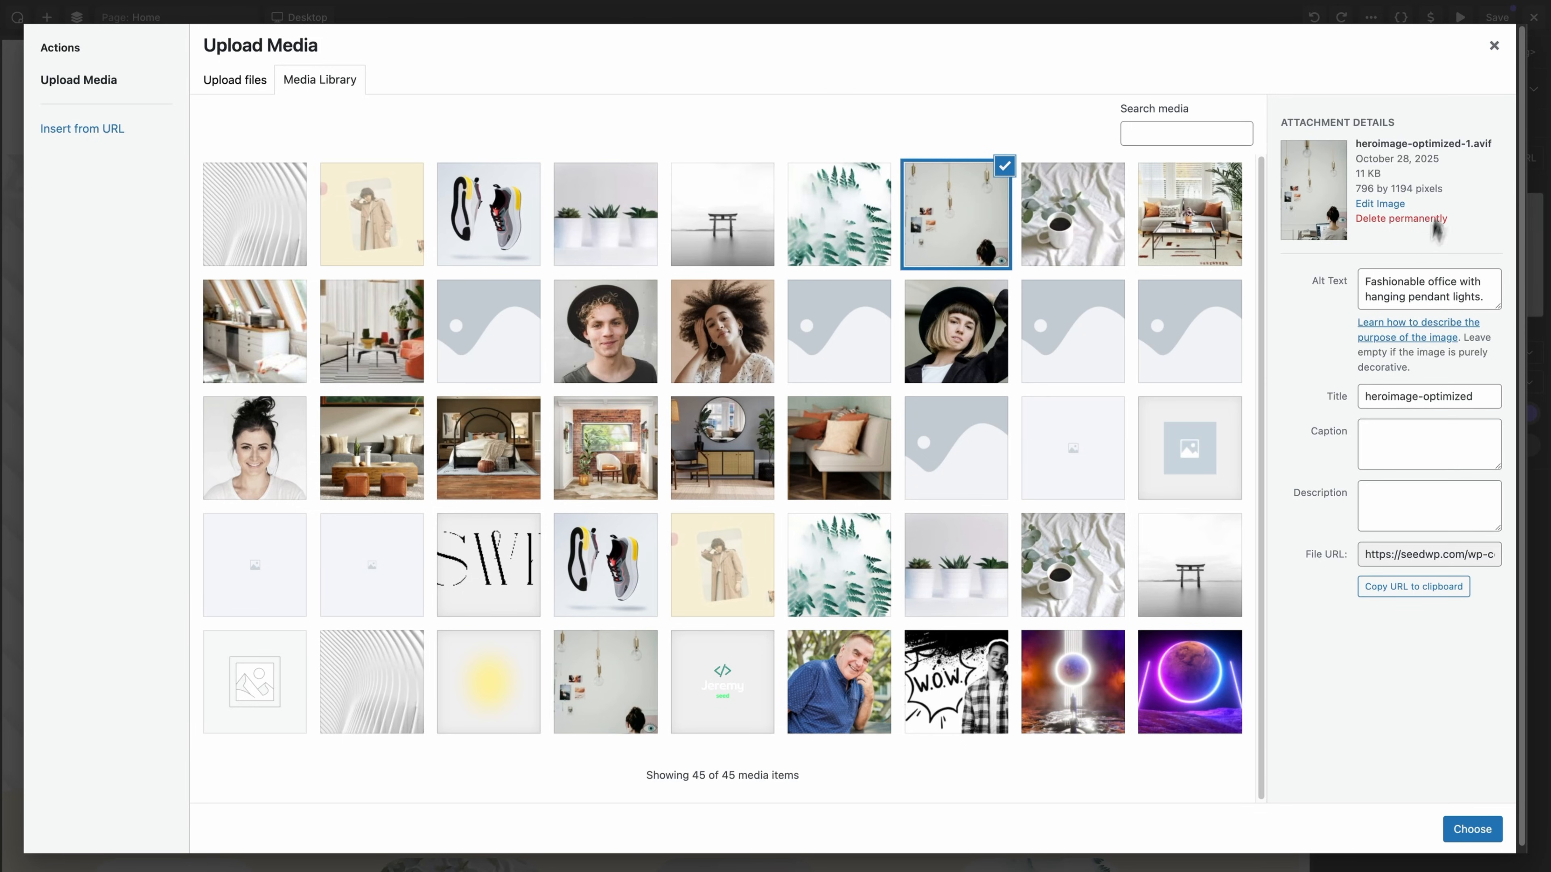
{"action": "left_click", "coordinate": [1494, 46]}
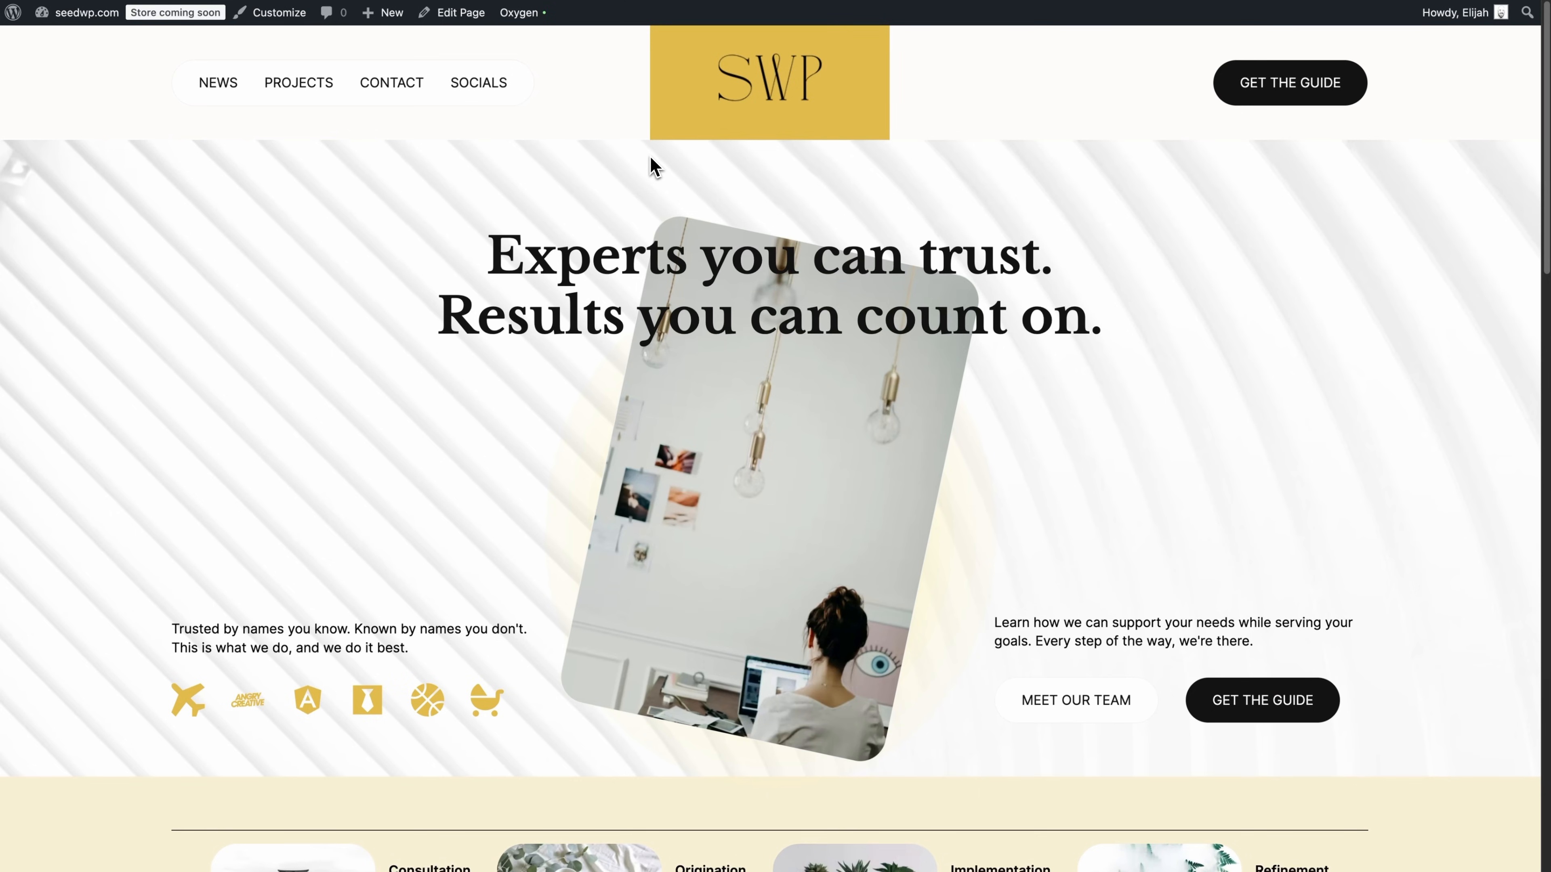
Step: Look through the live home page from the hero section down and back up to check its images
{"action": "scroll", "coordinate": [652, 166], "scroll_direction": "down", "scroll_amount": 10}
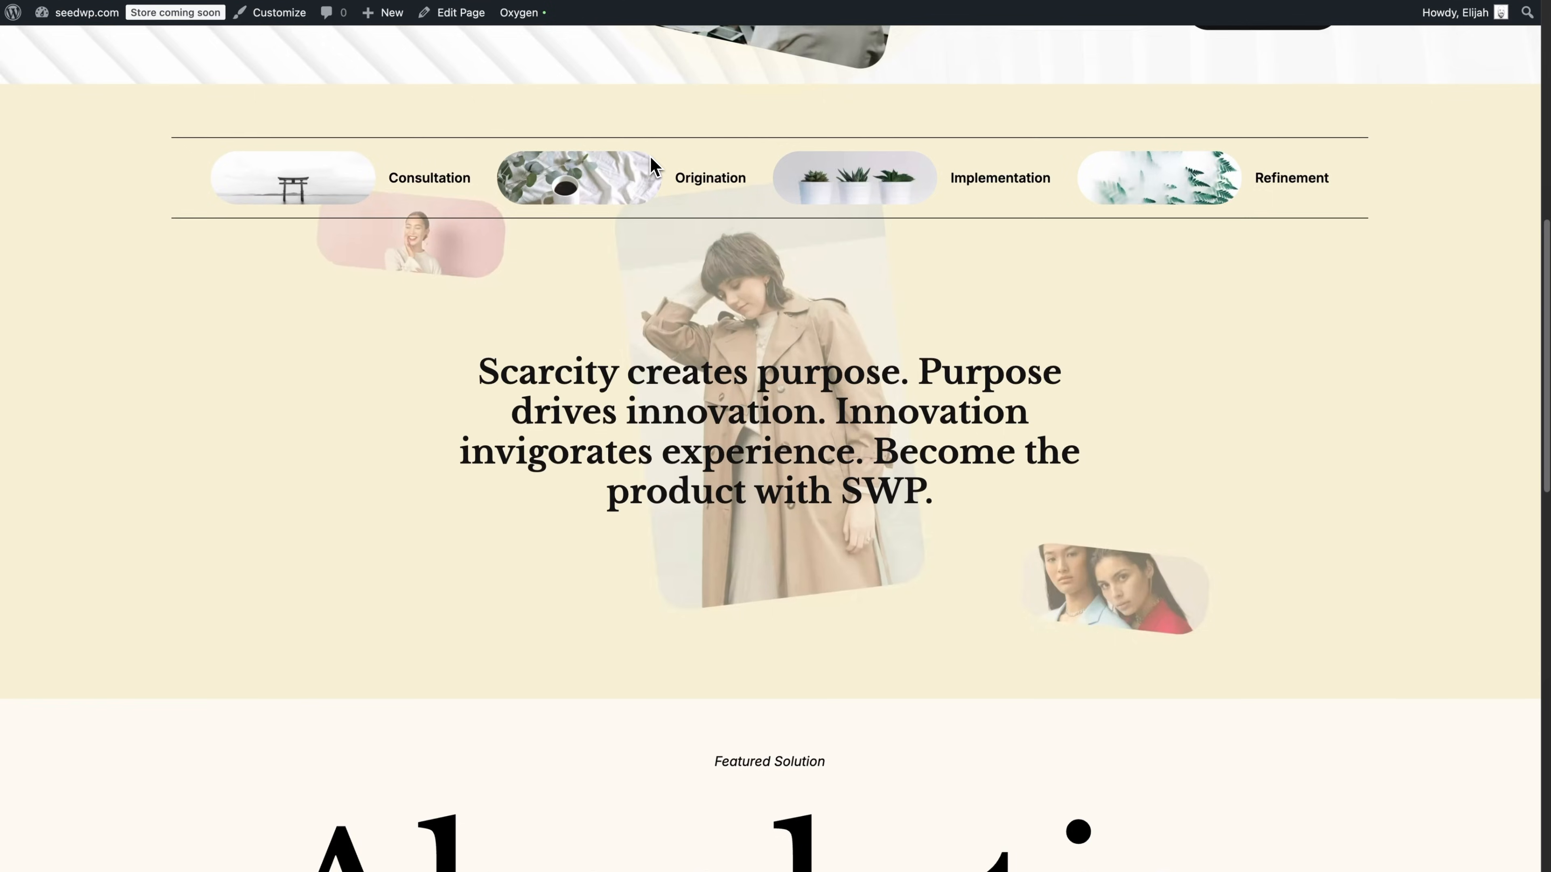
{"action": "scroll", "coordinate": [650, 157], "scroll_direction": "down", "scroll_amount": 11}
{"action": "scroll", "coordinate": [652, 166], "scroll_direction": "up", "scroll_amount": 20}
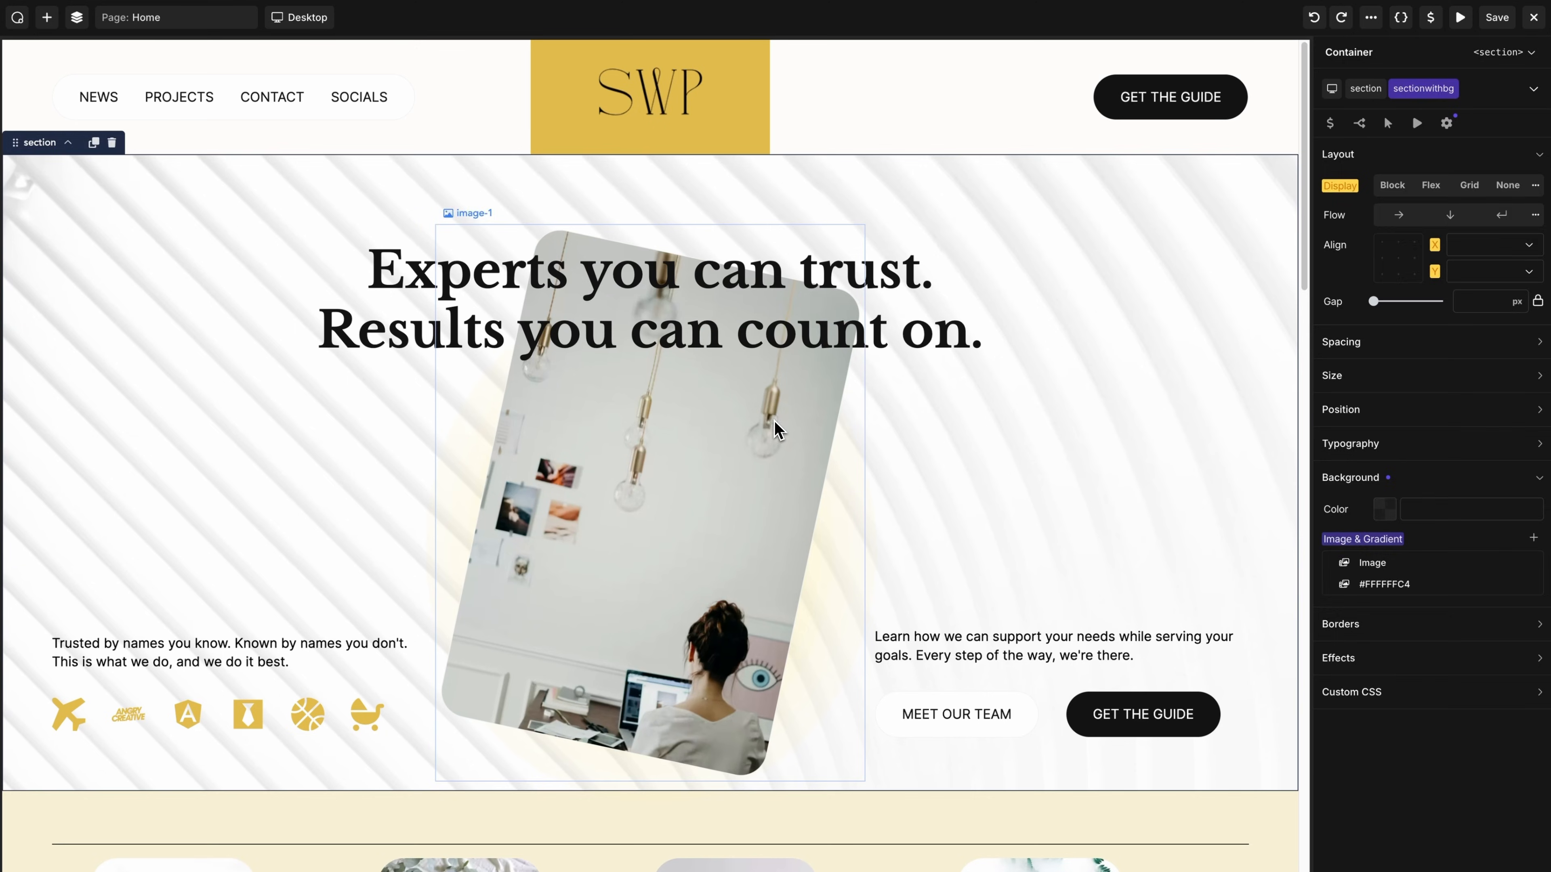
Step: Open heroimage-optimized-1.avif from the hero image's media library for editing and view its scaling options
{"action": "left_click", "coordinate": [778, 428]}
{"action": "left_click", "coordinate": [1447, 258]}
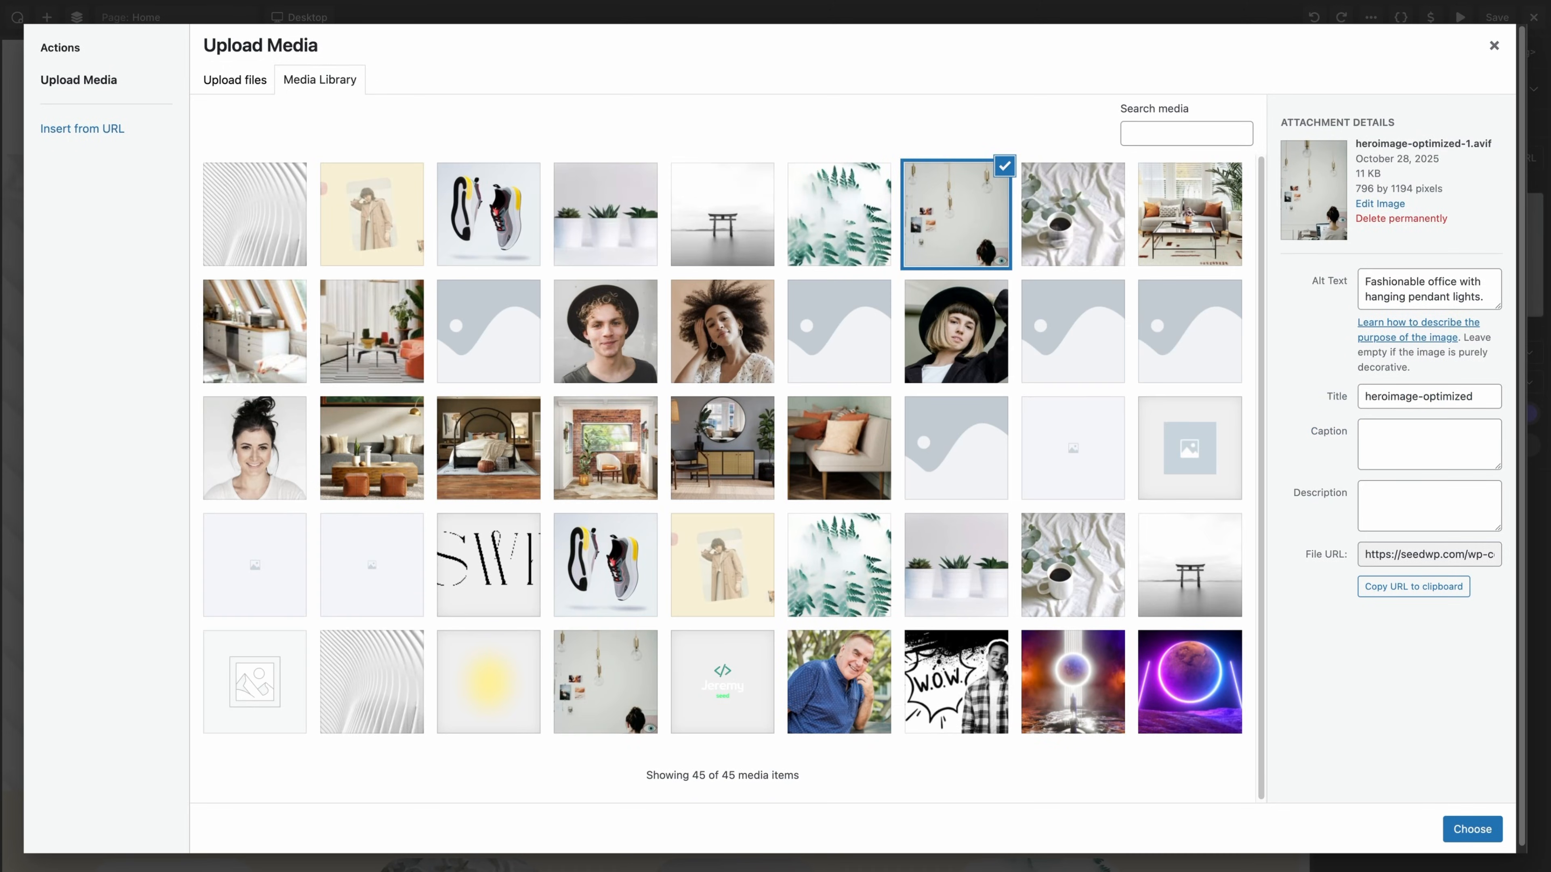
{"action": "left_click", "coordinate": [1395, 206]}
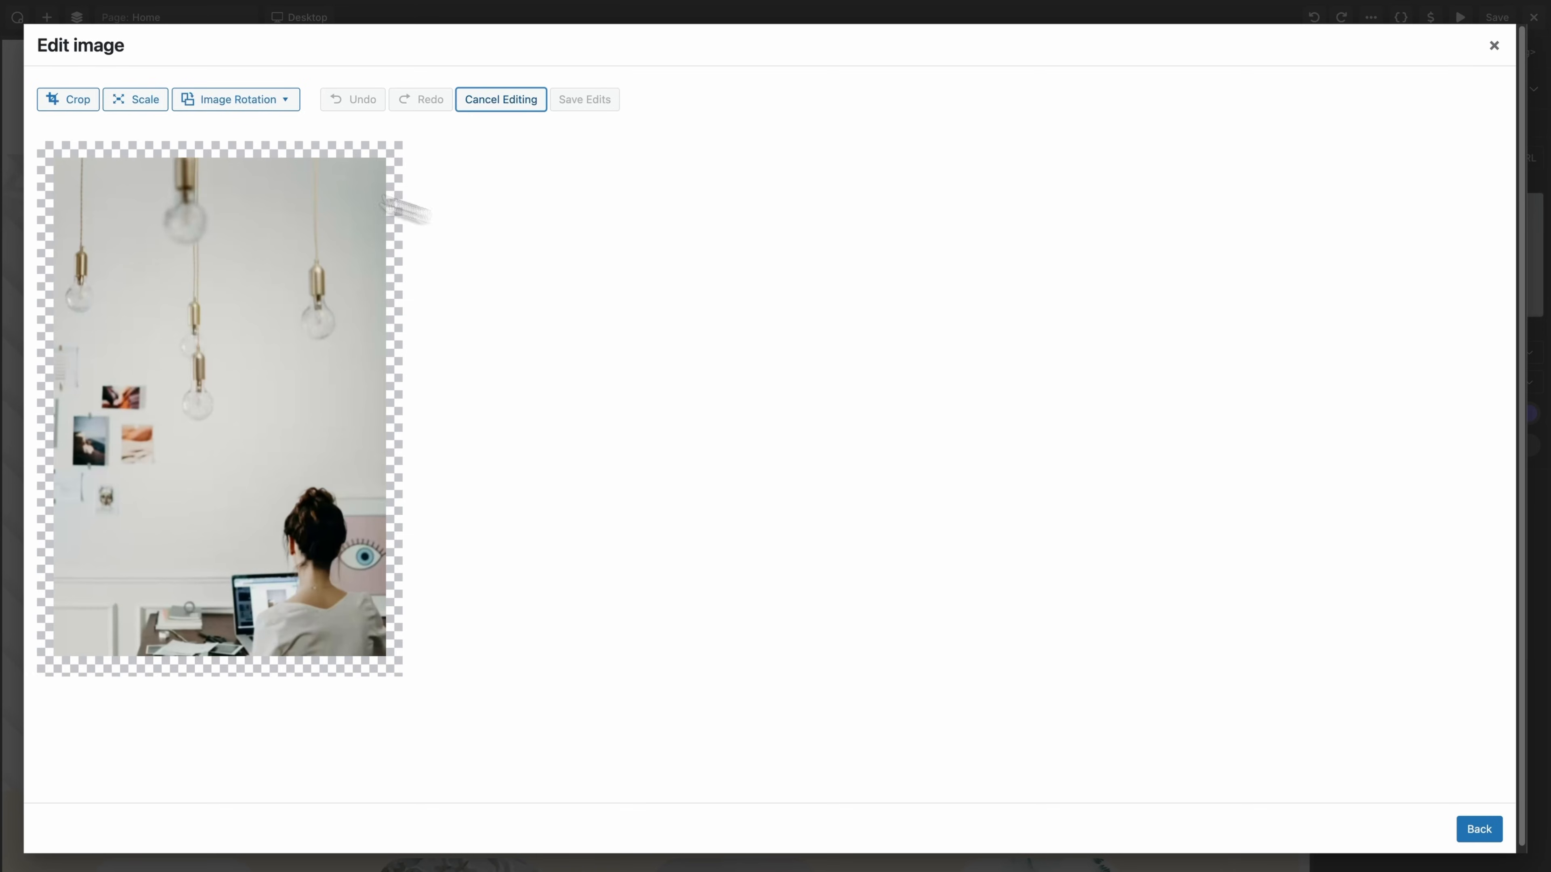
{"action": "left_click", "coordinate": [147, 100]}
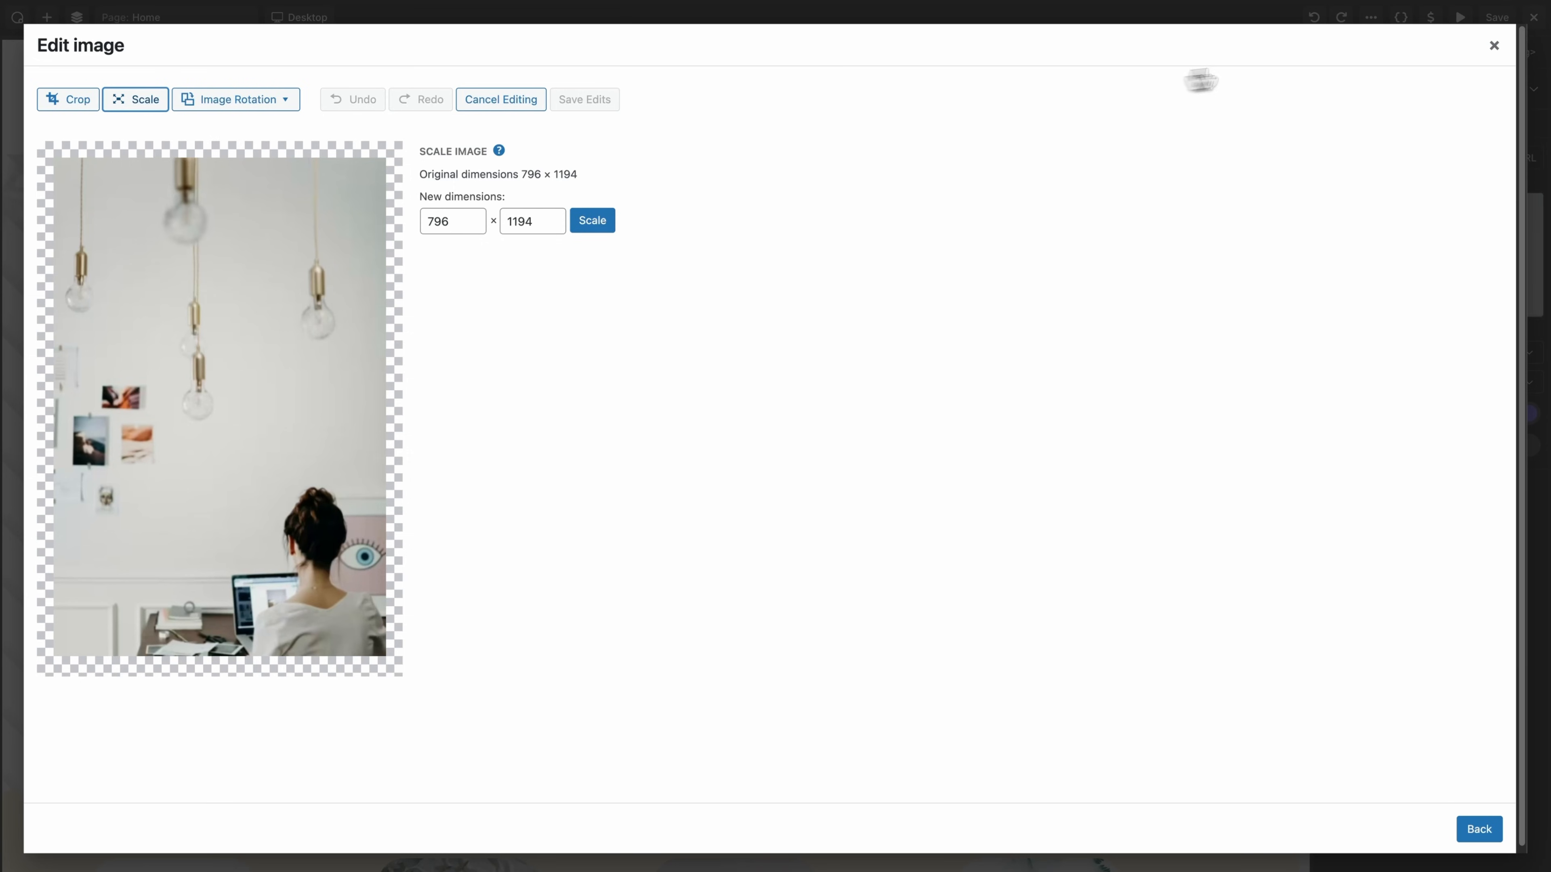
Step: Close the hero image editor, and reload the live home page under Slow 4G network throttling to watch how its hero section loads
{"action": "left_click", "coordinate": [1493, 46]}
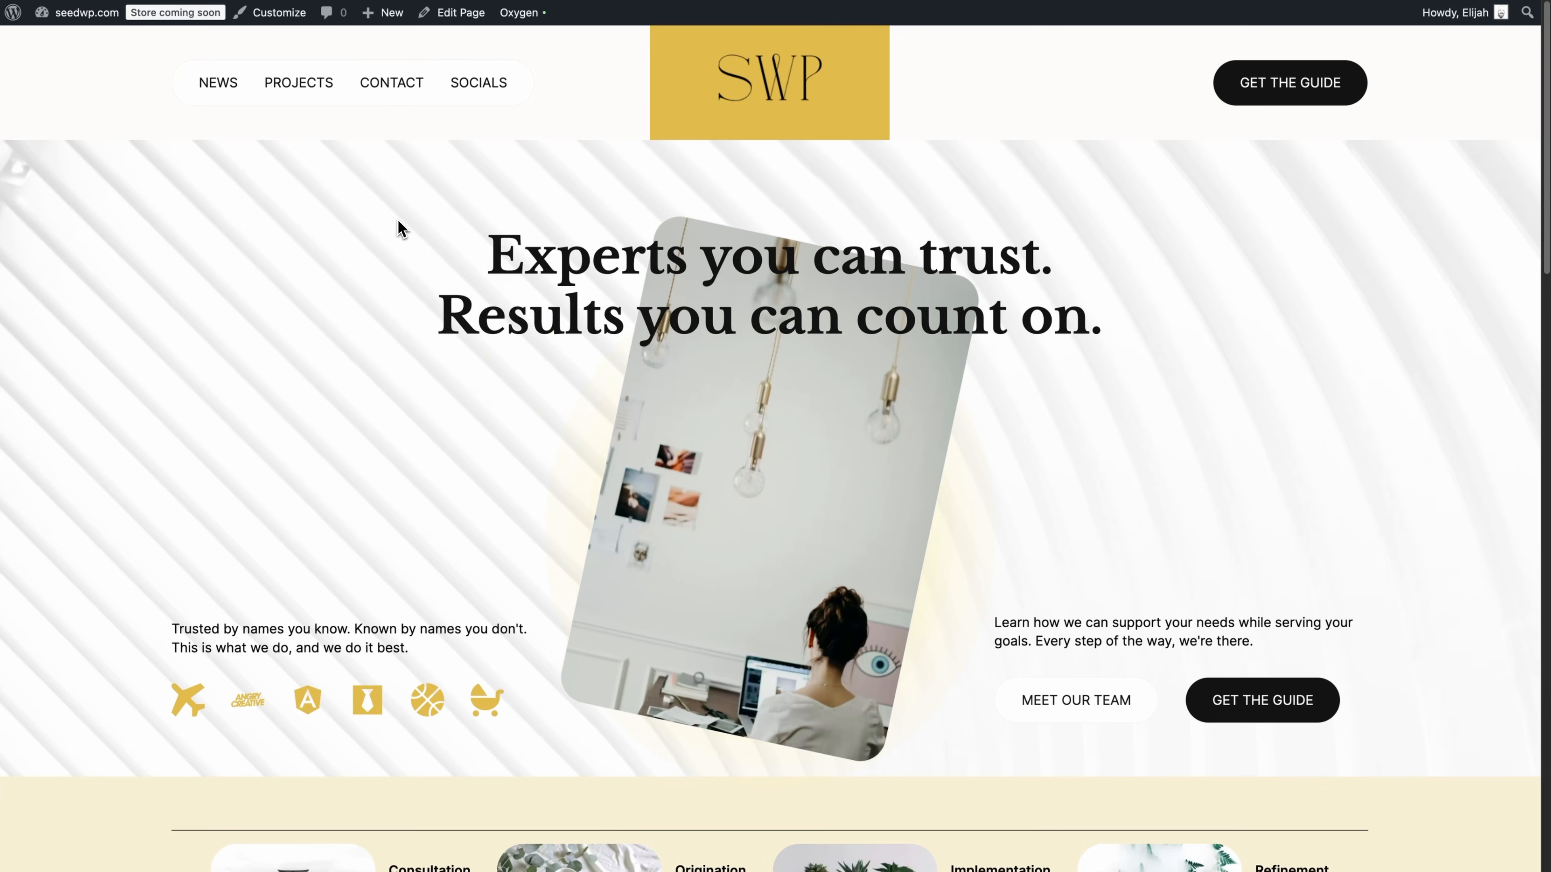
{"action": "right_click", "coordinate": [403, 223]}
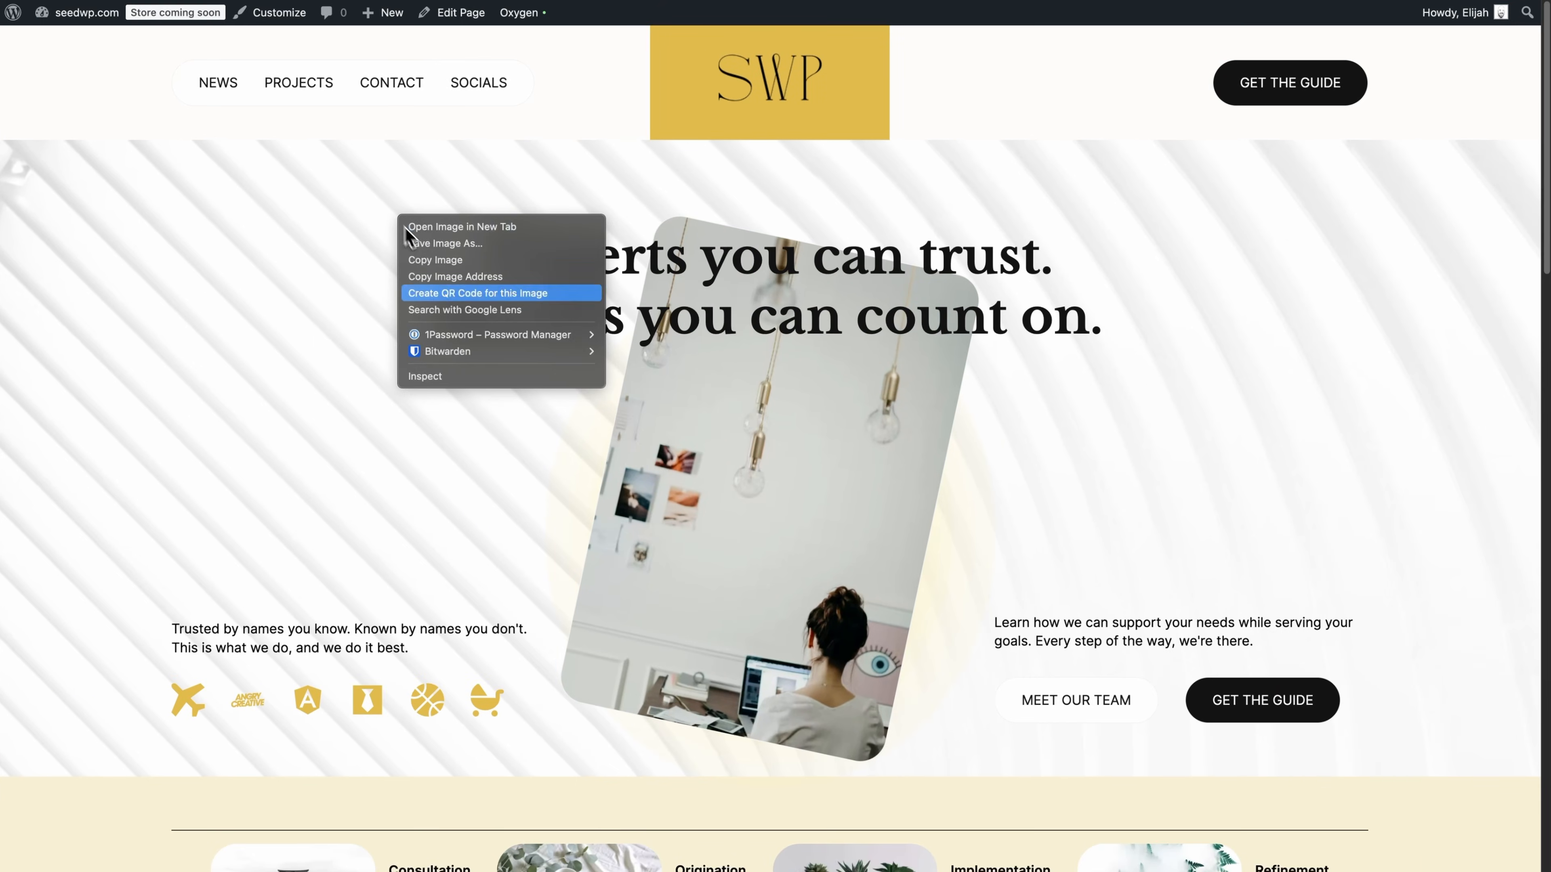
{"action": "left_click", "coordinate": [450, 382]}
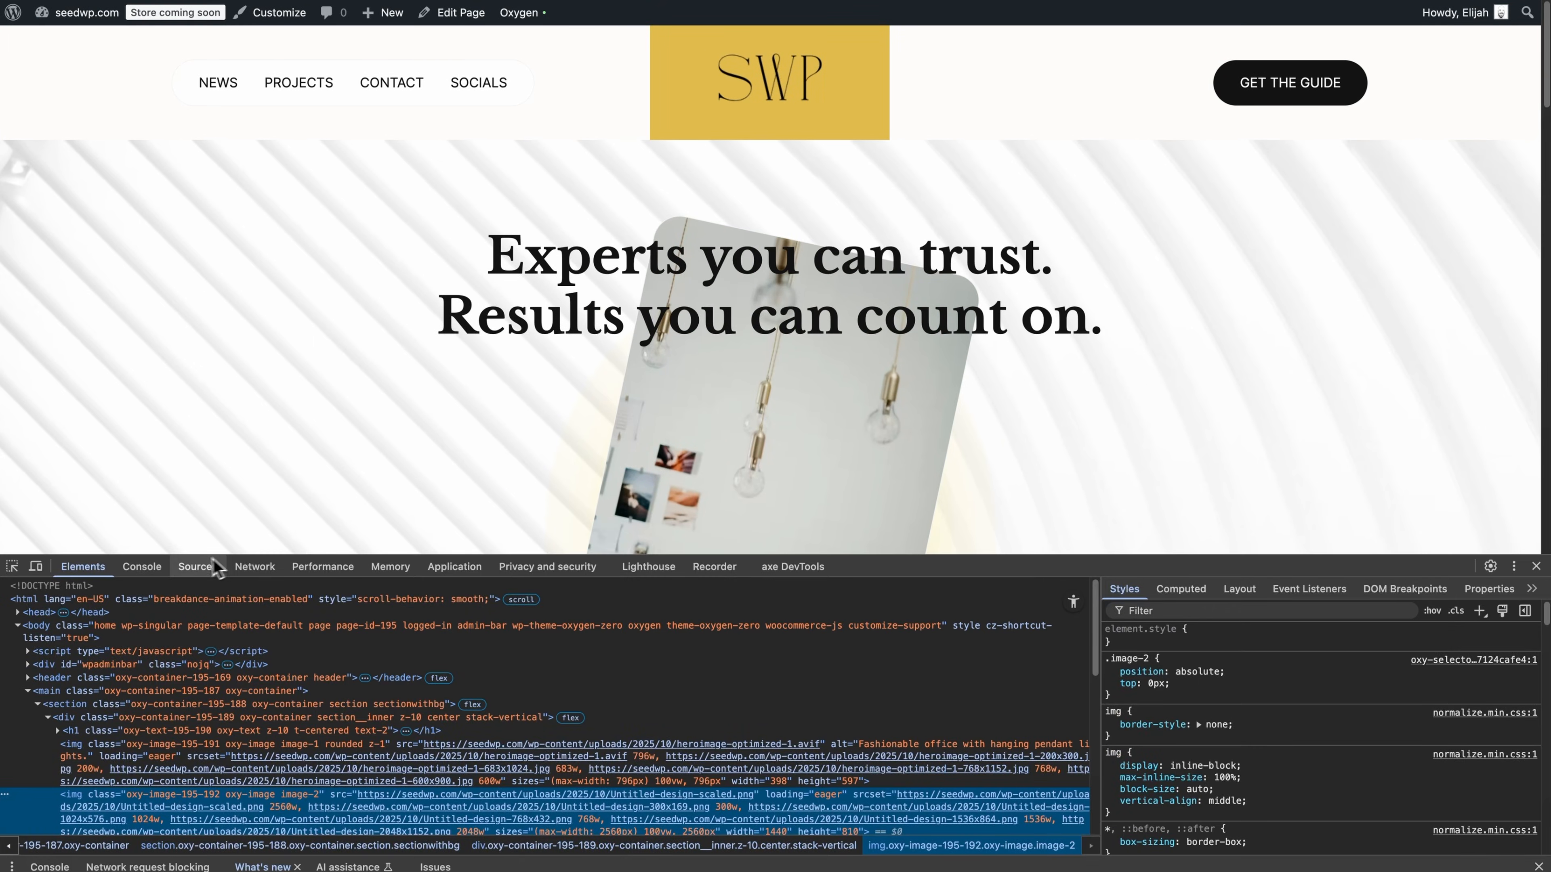
{"action": "left_click", "coordinate": [253, 577]}
{"action": "left_click", "coordinate": [356, 589]}
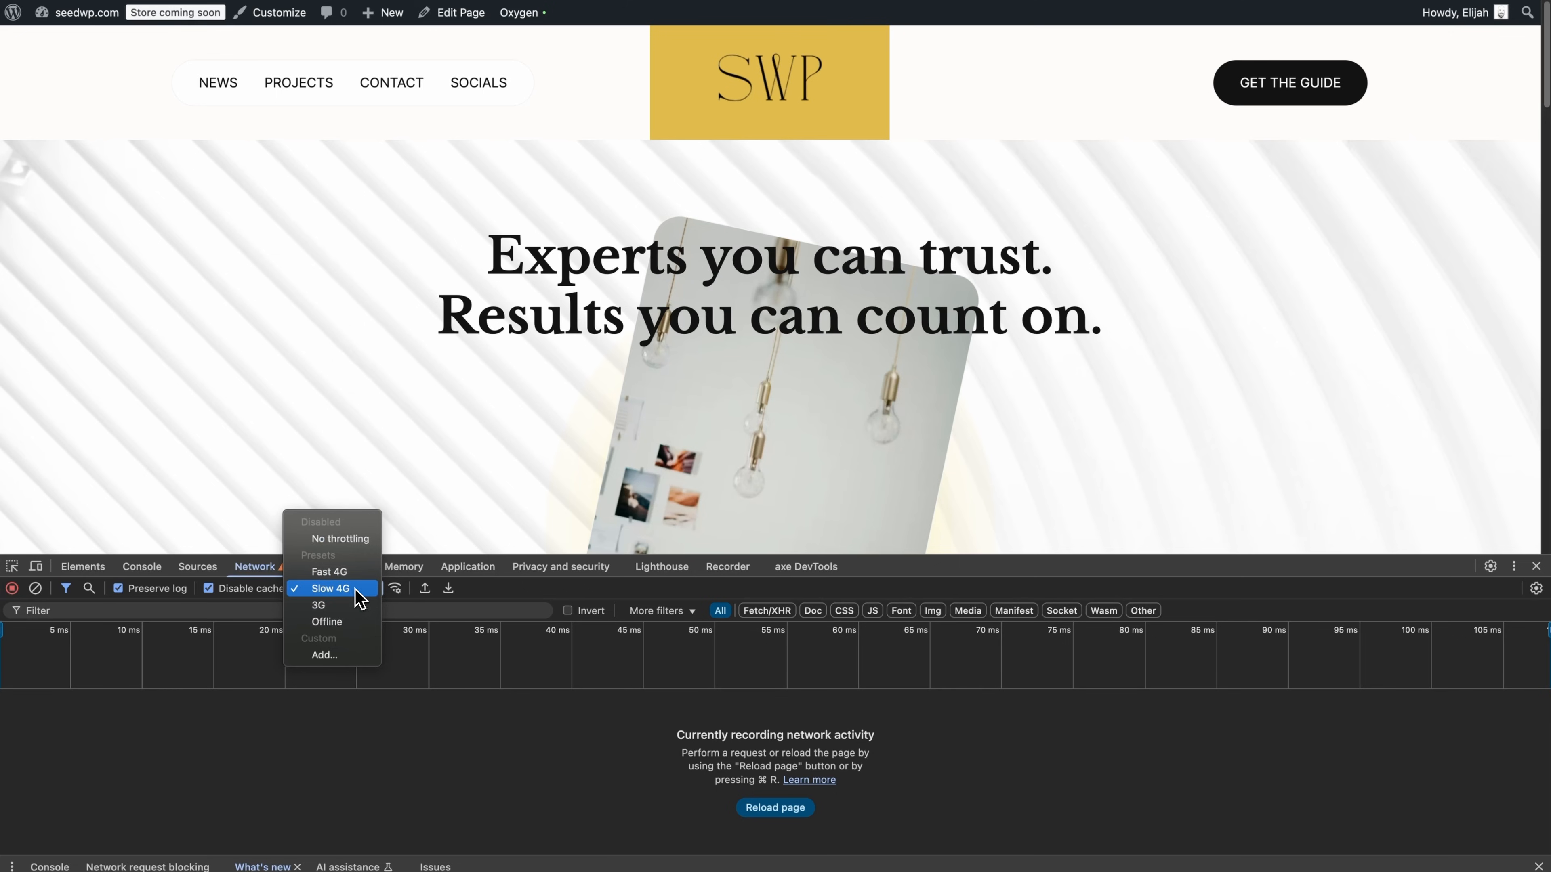
{"action": "left_click", "coordinate": [356, 589]}
{"action": "left_click_drag", "start_coordinate": [889, 556], "coordinate": [845, 748]}
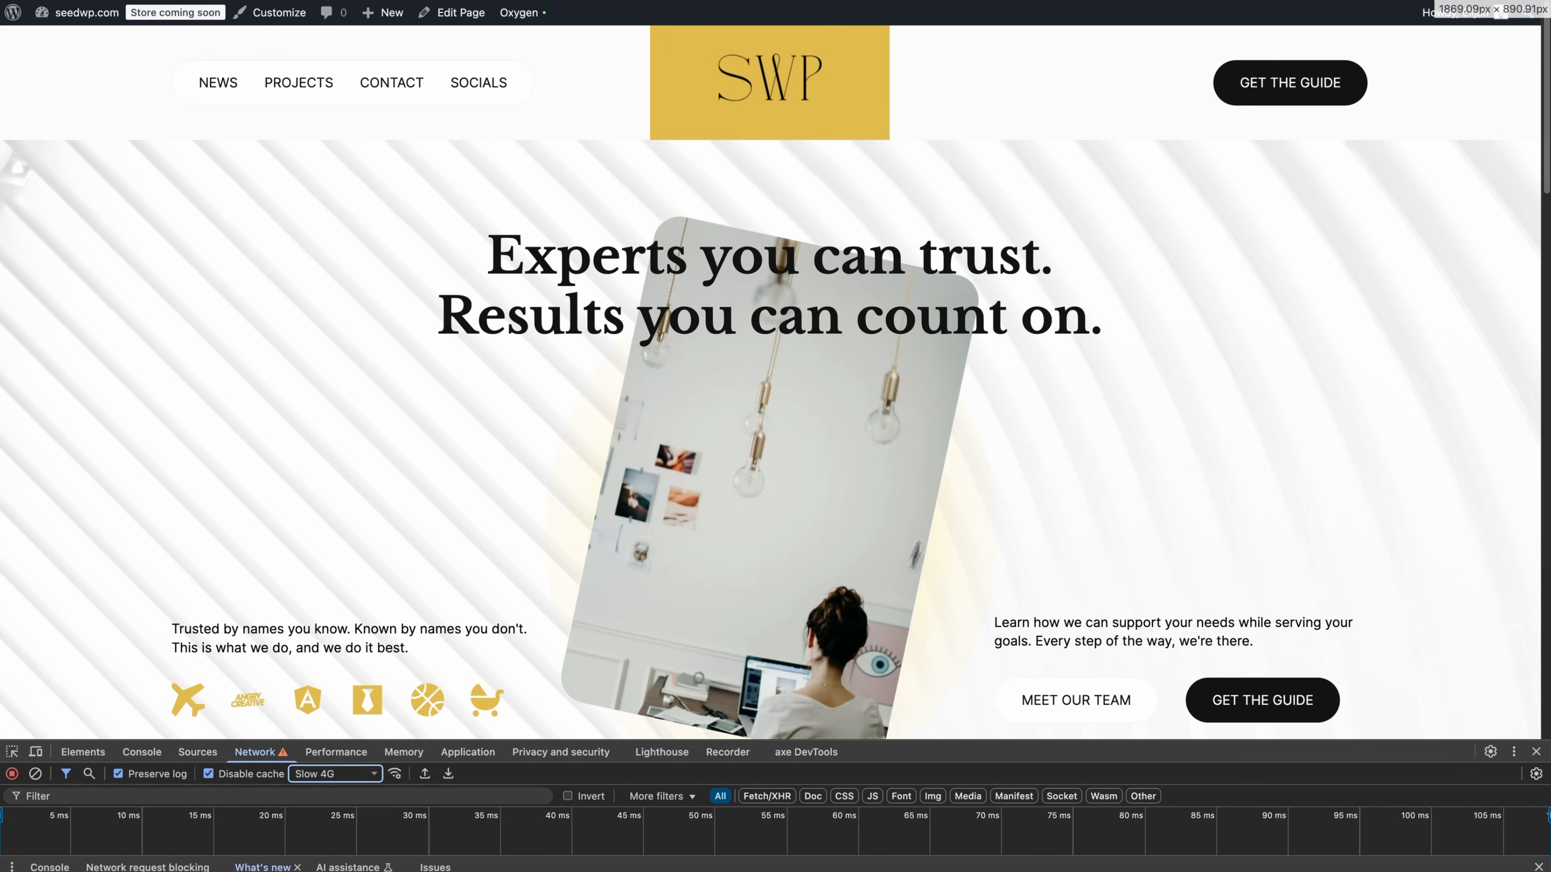
{"action": "scroll", "coordinate": [966, 443], "scroll_direction": "down", "scroll_amount": 2}
{"action": "scroll", "coordinate": [967, 441], "scroll_direction": "up", "scroll_amount": 2}
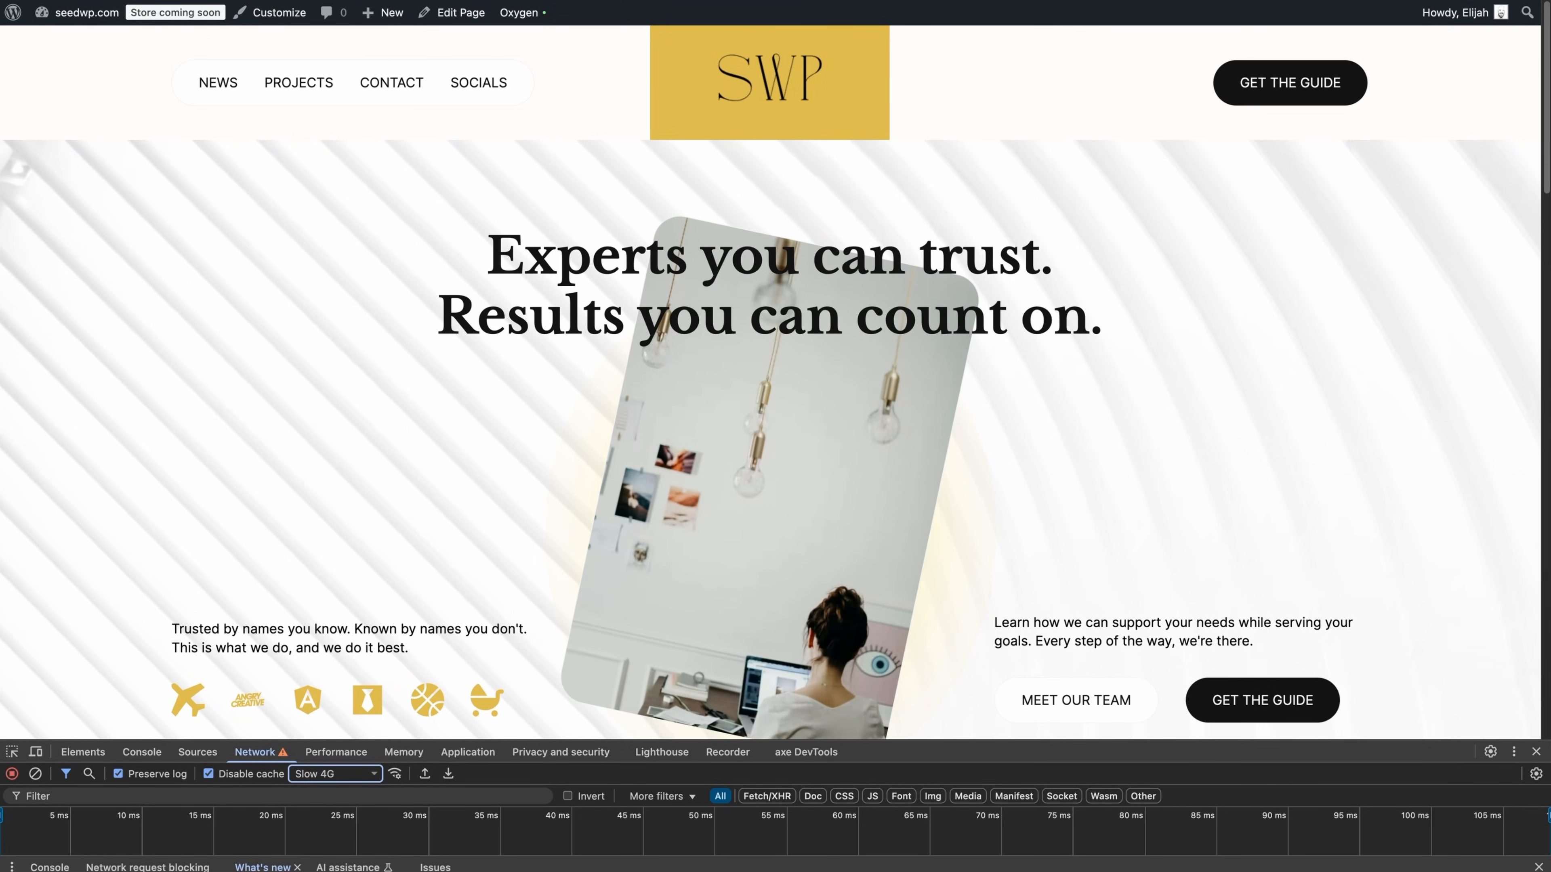
{"action": "key", "text": "super+r"}
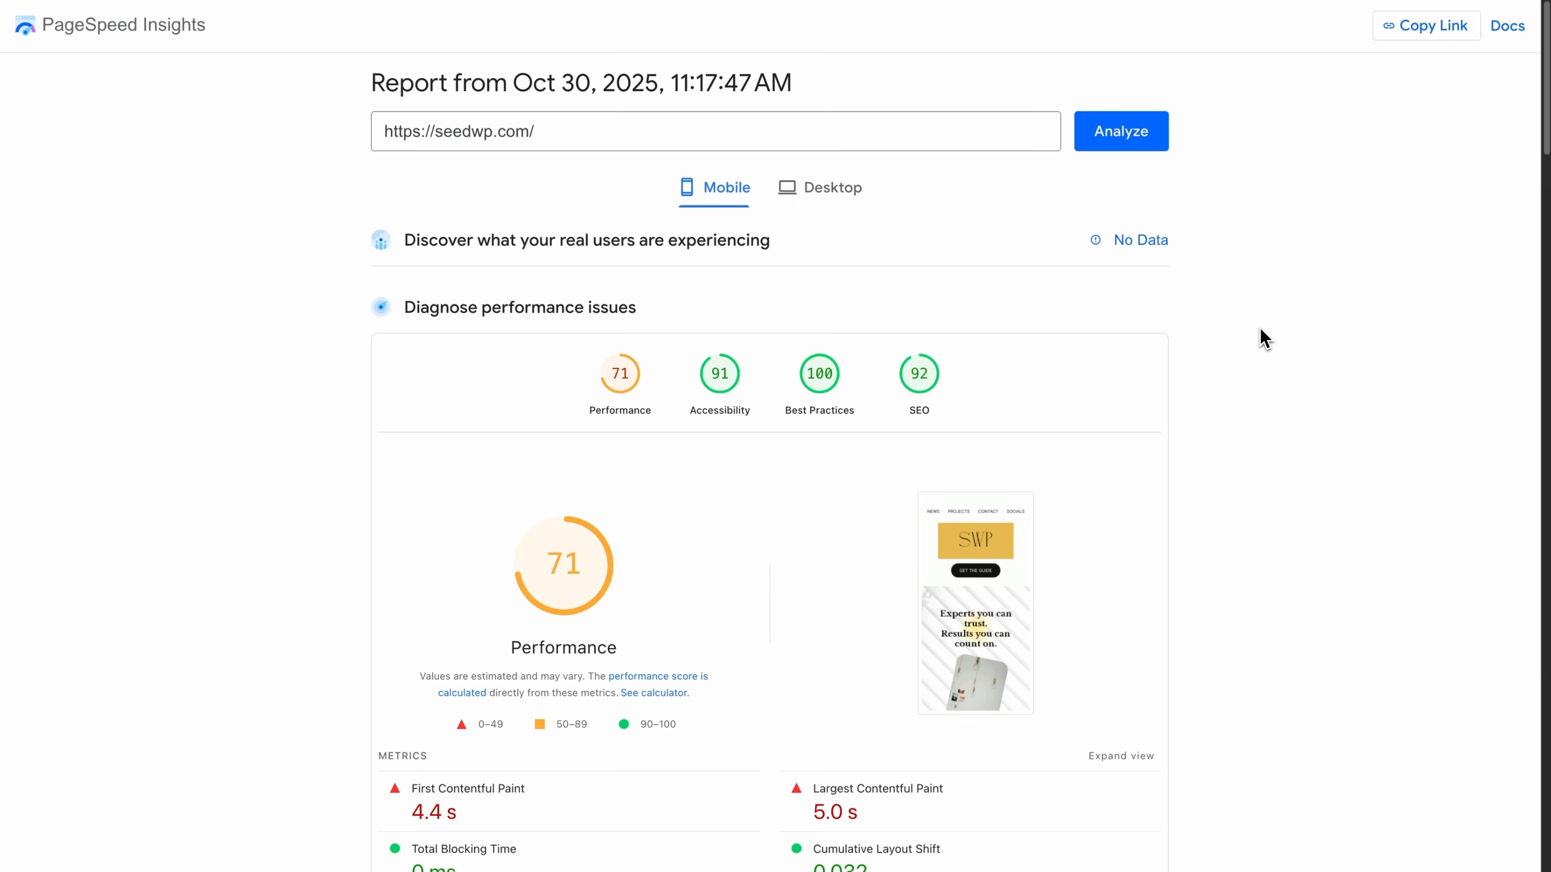
Step: Review the mobile PageSpeed Insights report for seedwp.com, examining its performance metrics and the render-blocking requests
{"action": "scroll", "coordinate": [1263, 337], "scroll_direction": "down", "scroll_amount": 15}
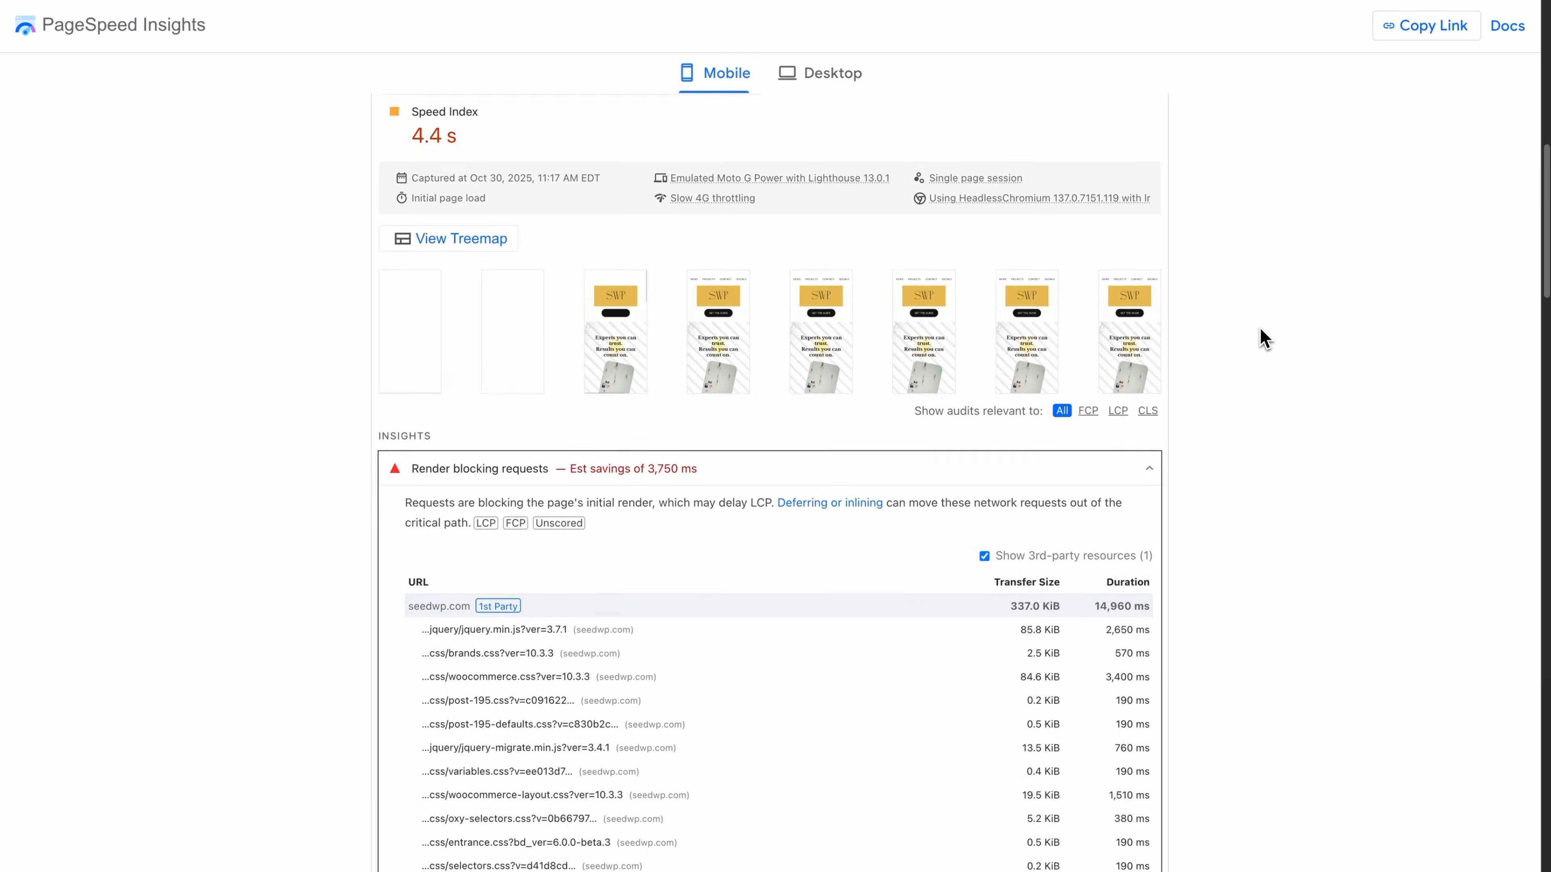
{"action": "scroll", "coordinate": [1263, 338], "scroll_direction": "down", "scroll_amount": 4}
{"action": "scroll", "coordinate": [1264, 338], "scroll_direction": "up", "scroll_amount": 7}
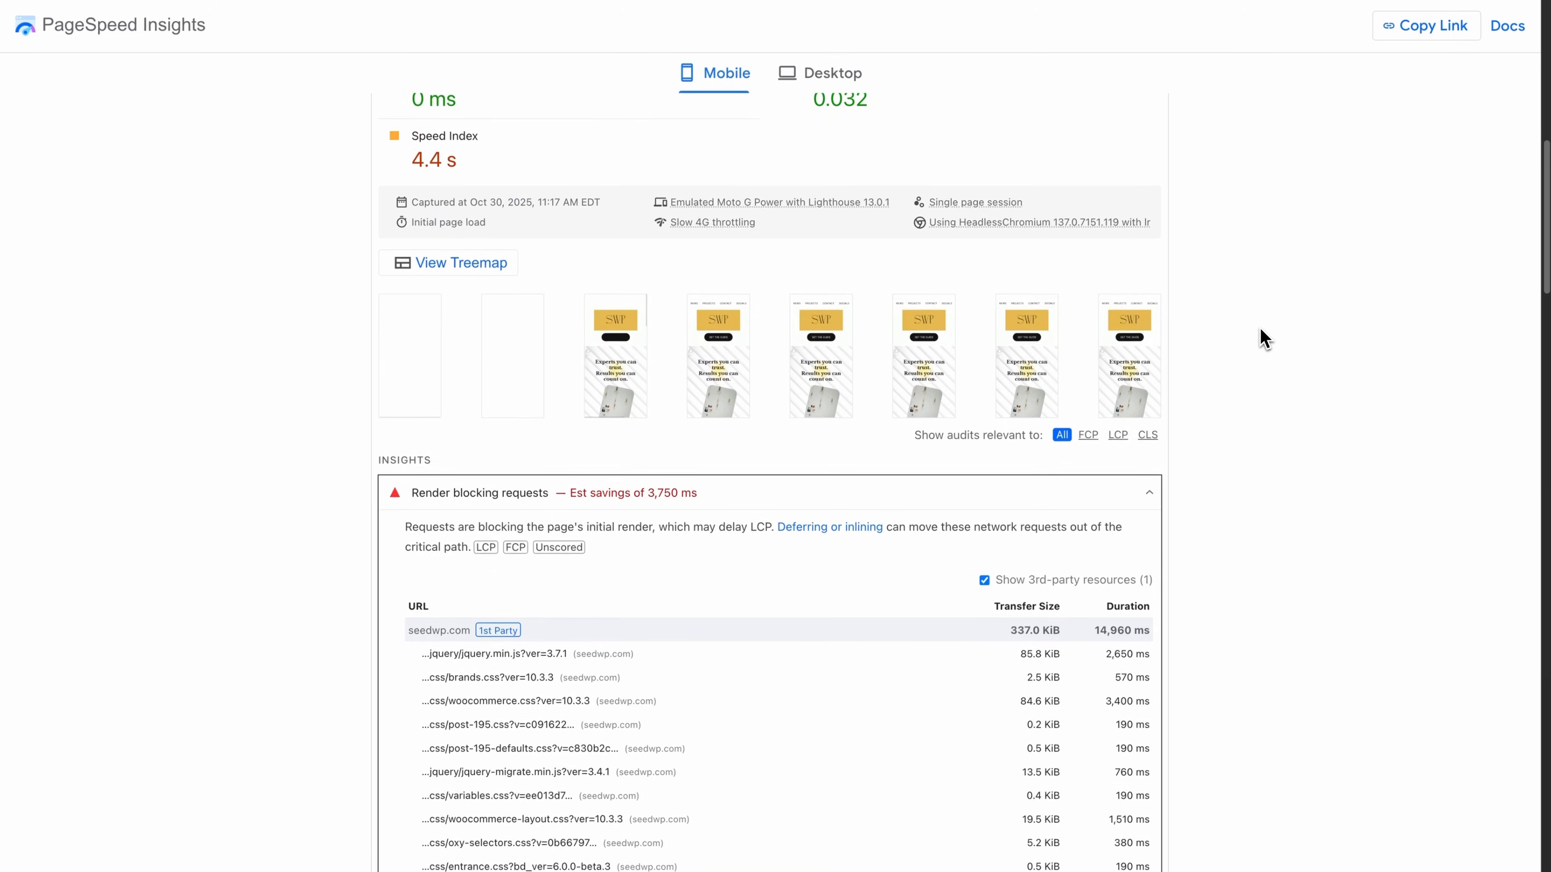
{"action": "scroll", "coordinate": [1264, 337], "scroll_direction": "down", "scroll_amount": 6}
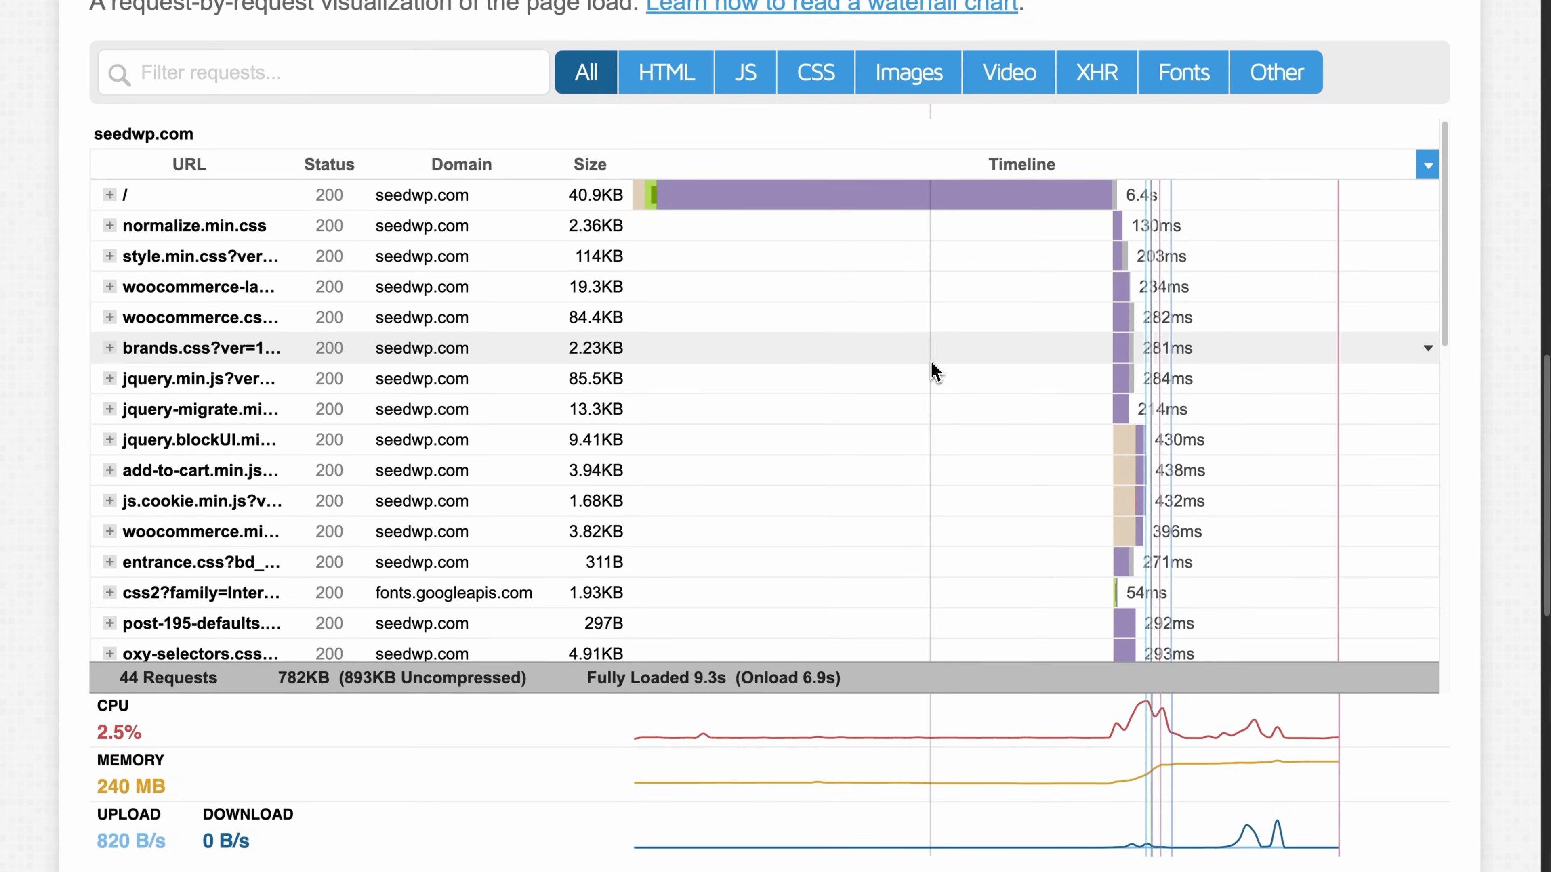
Step: Examine the GTmetrix waterfall chart for seedwp.com, comparing the stylesheet, script, image and font requests
{"action": "scroll", "coordinate": [632, 336], "scroll_direction": "down", "scroll_amount": 10}
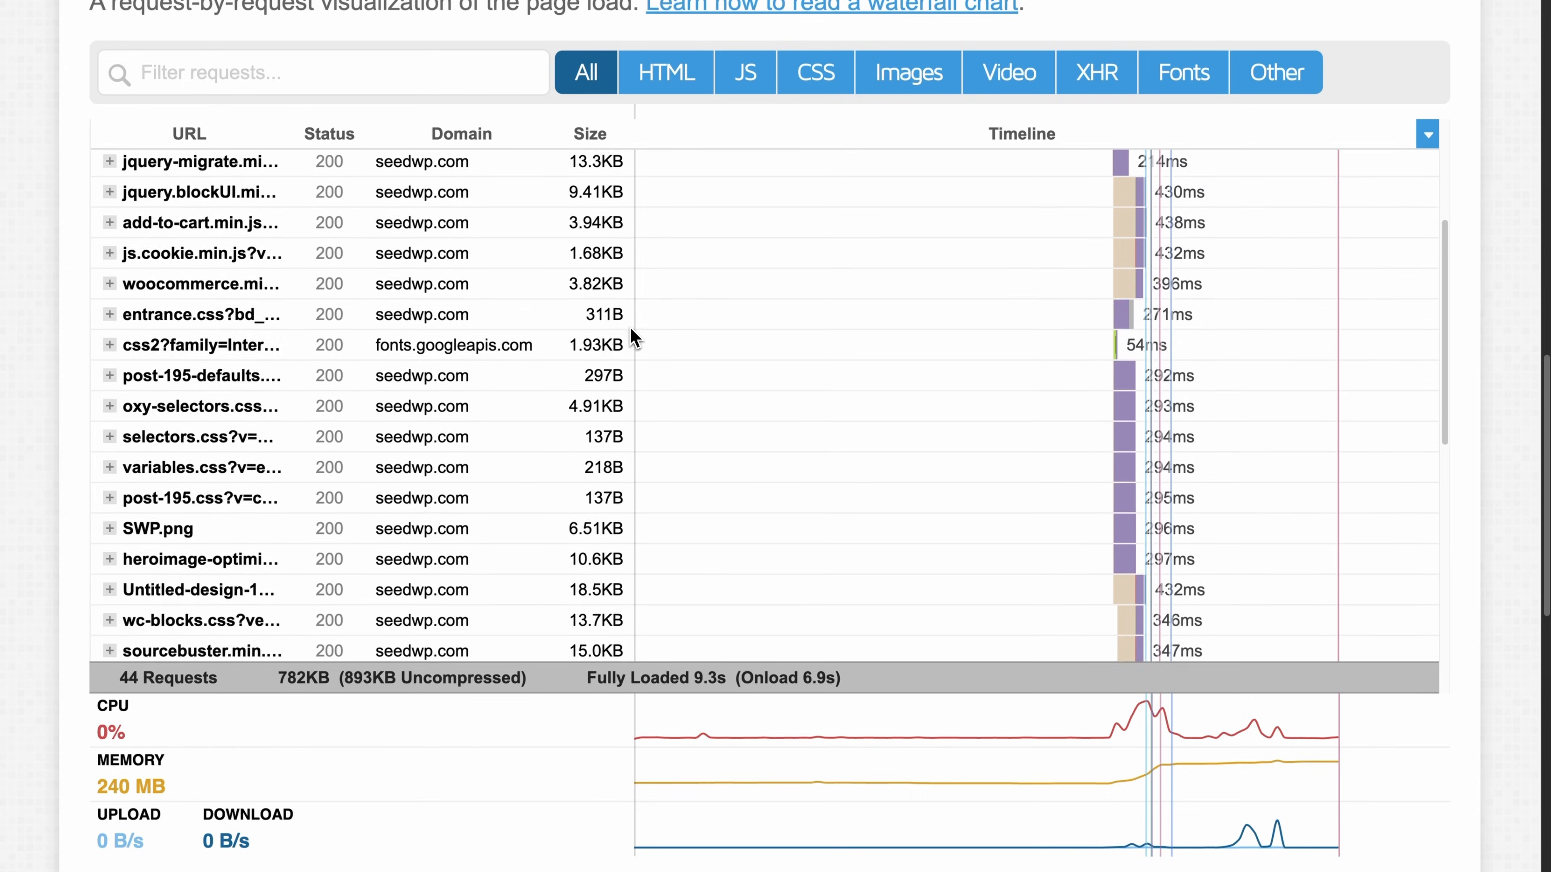
{"action": "scroll", "coordinate": [630, 327], "scroll_direction": "down", "scroll_amount": 10}
{"action": "scroll", "coordinate": [633, 336], "scroll_direction": "up", "scroll_amount": 5}
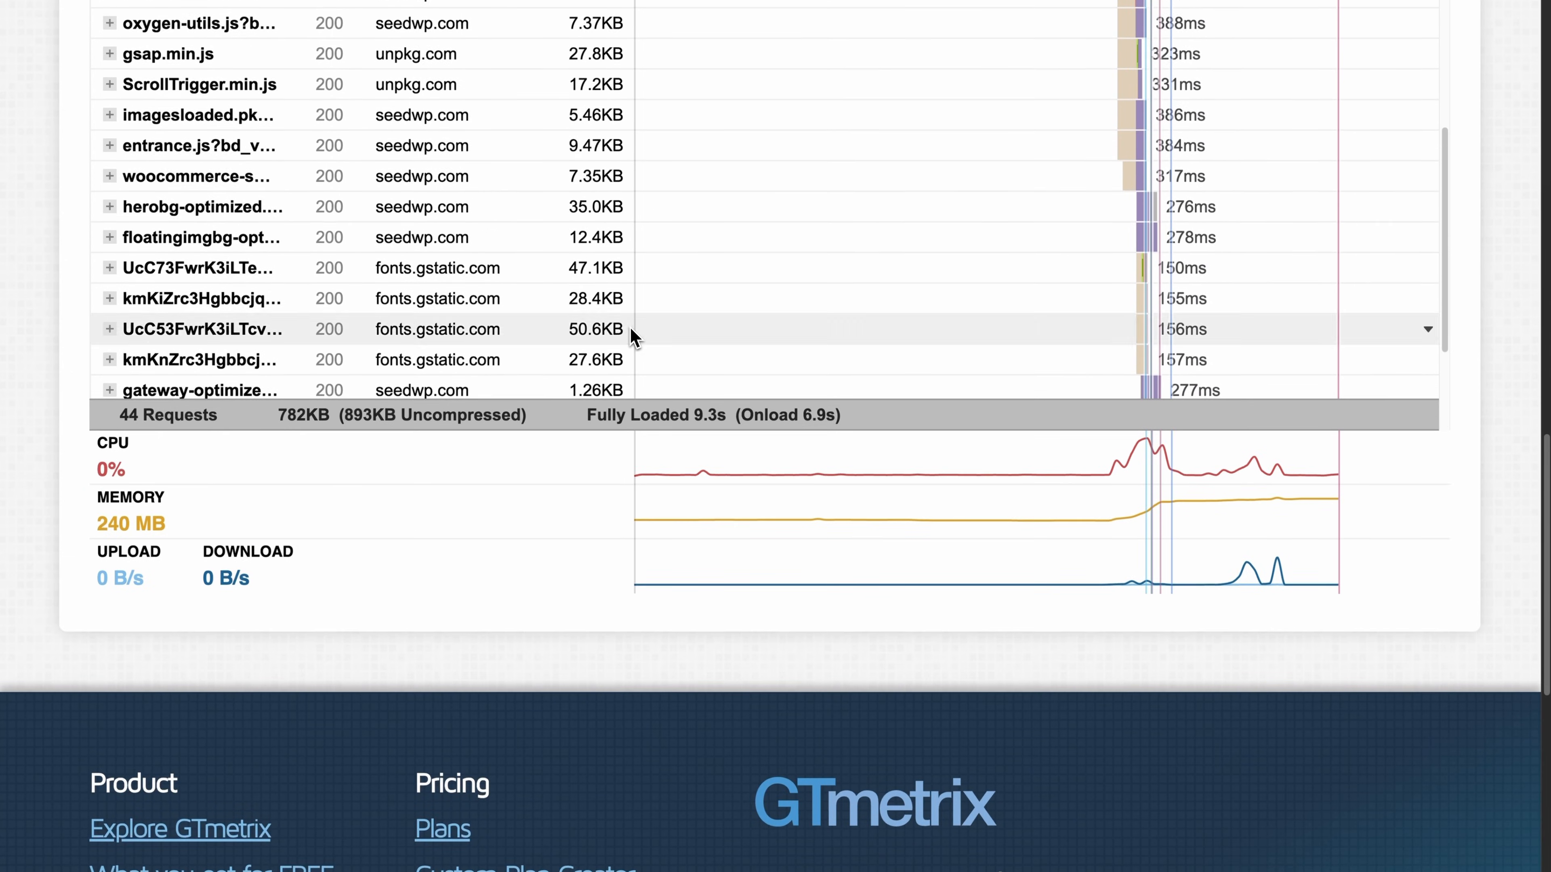
{"action": "scroll", "coordinate": [599, 530], "scroll_direction": "up", "scroll_amount": 4}
{"action": "scroll", "coordinate": [501, 489], "scroll_direction": "up", "scroll_amount": 5}
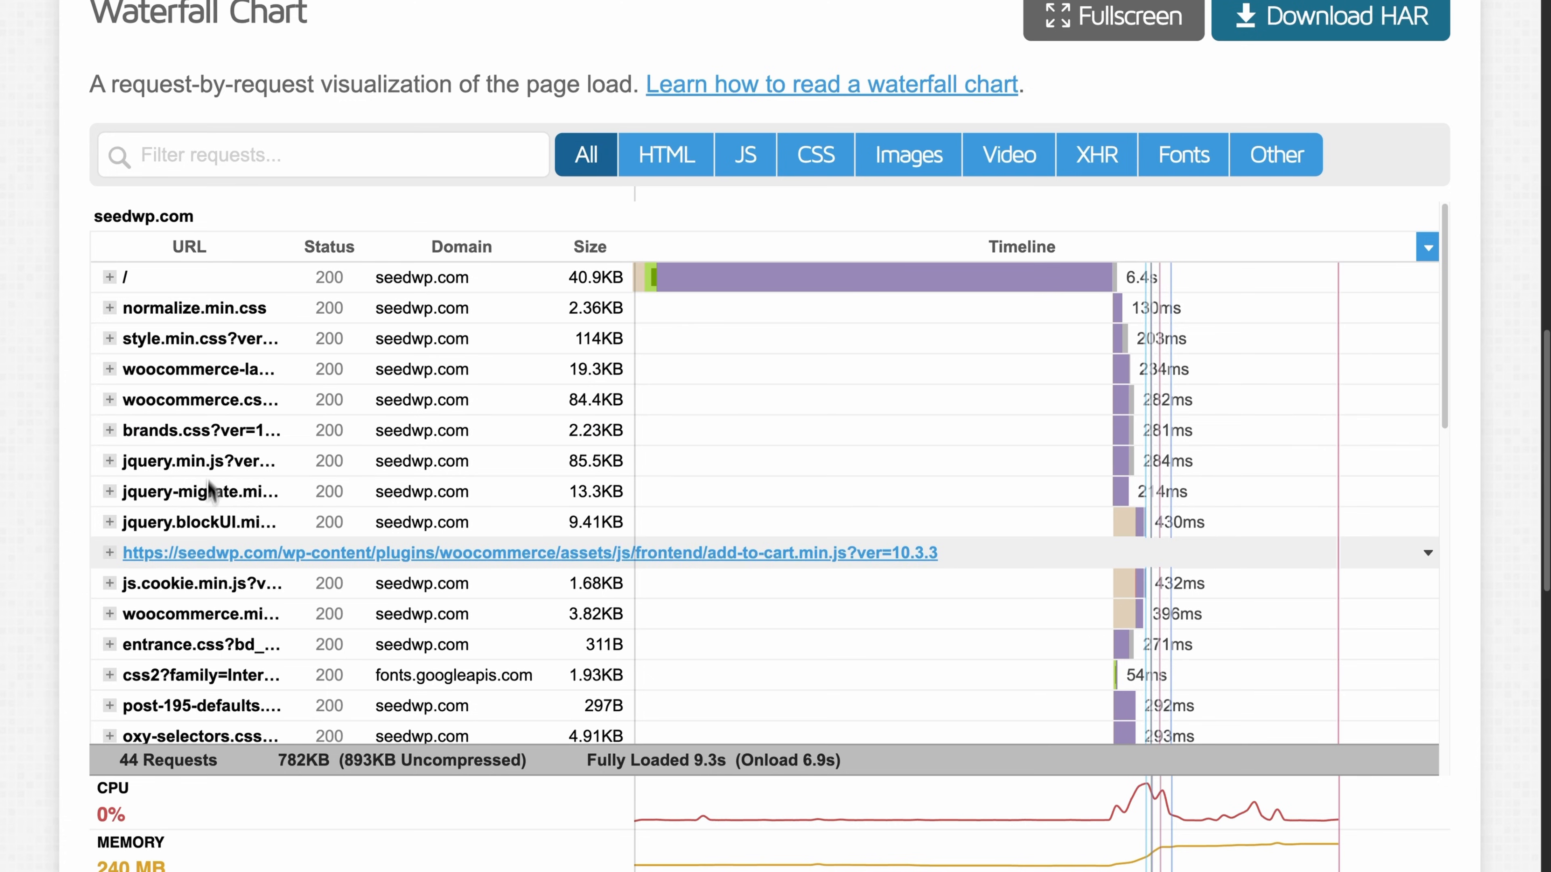
{"action": "scroll", "coordinate": [196, 565], "scroll_direction": "down", "scroll_amount": 1}
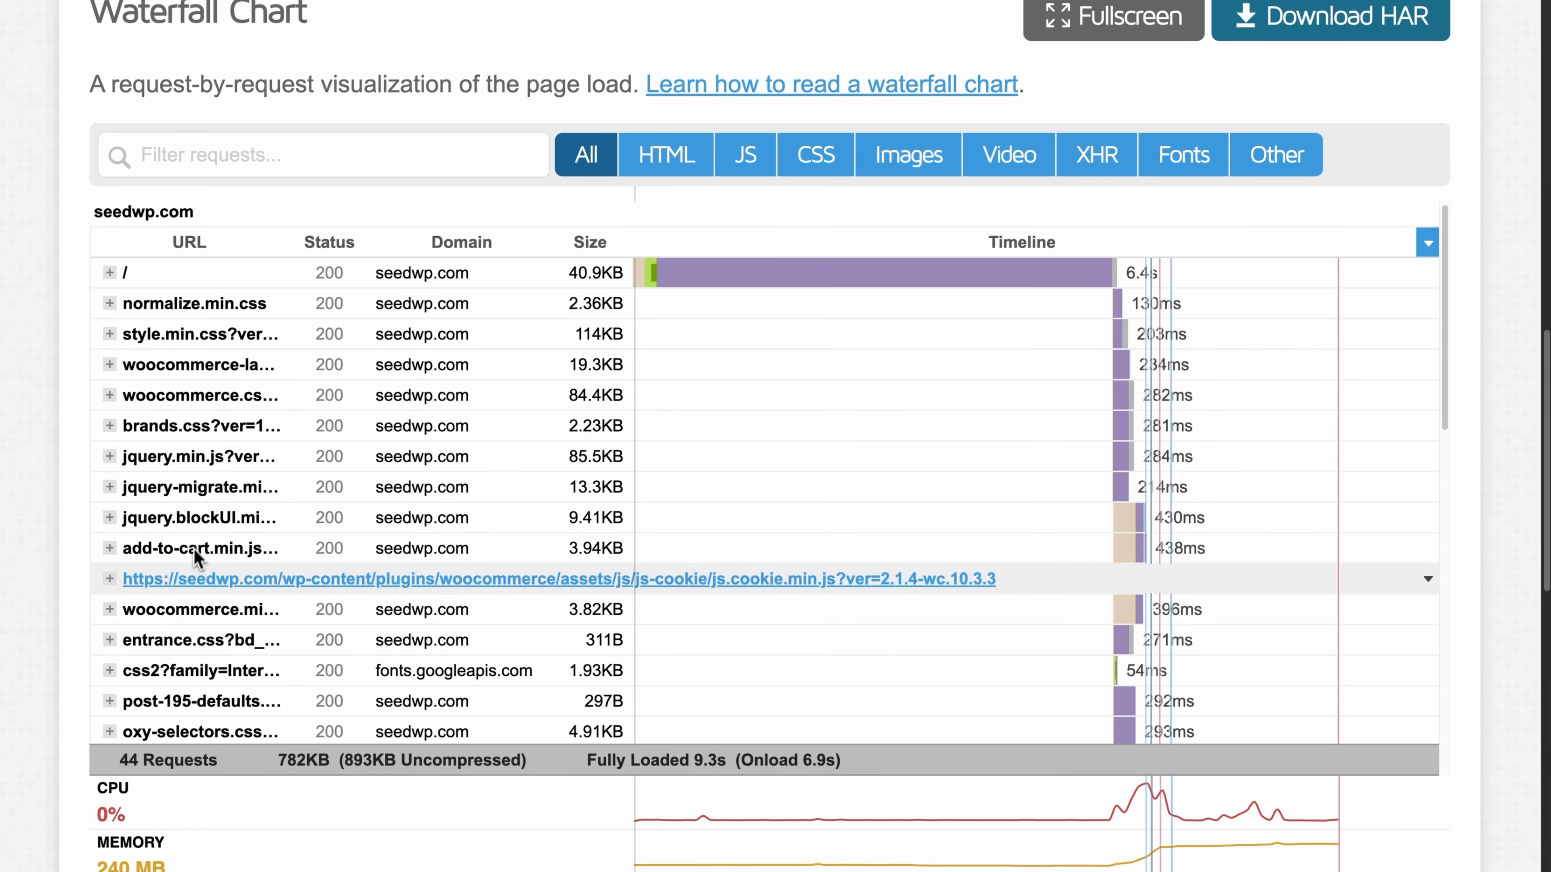
{"action": "scroll", "coordinate": [187, 623], "scroll_direction": "down", "scroll_amount": 2}
{"action": "scroll", "coordinate": [187, 615], "scroll_direction": "down", "scroll_amount": 4}
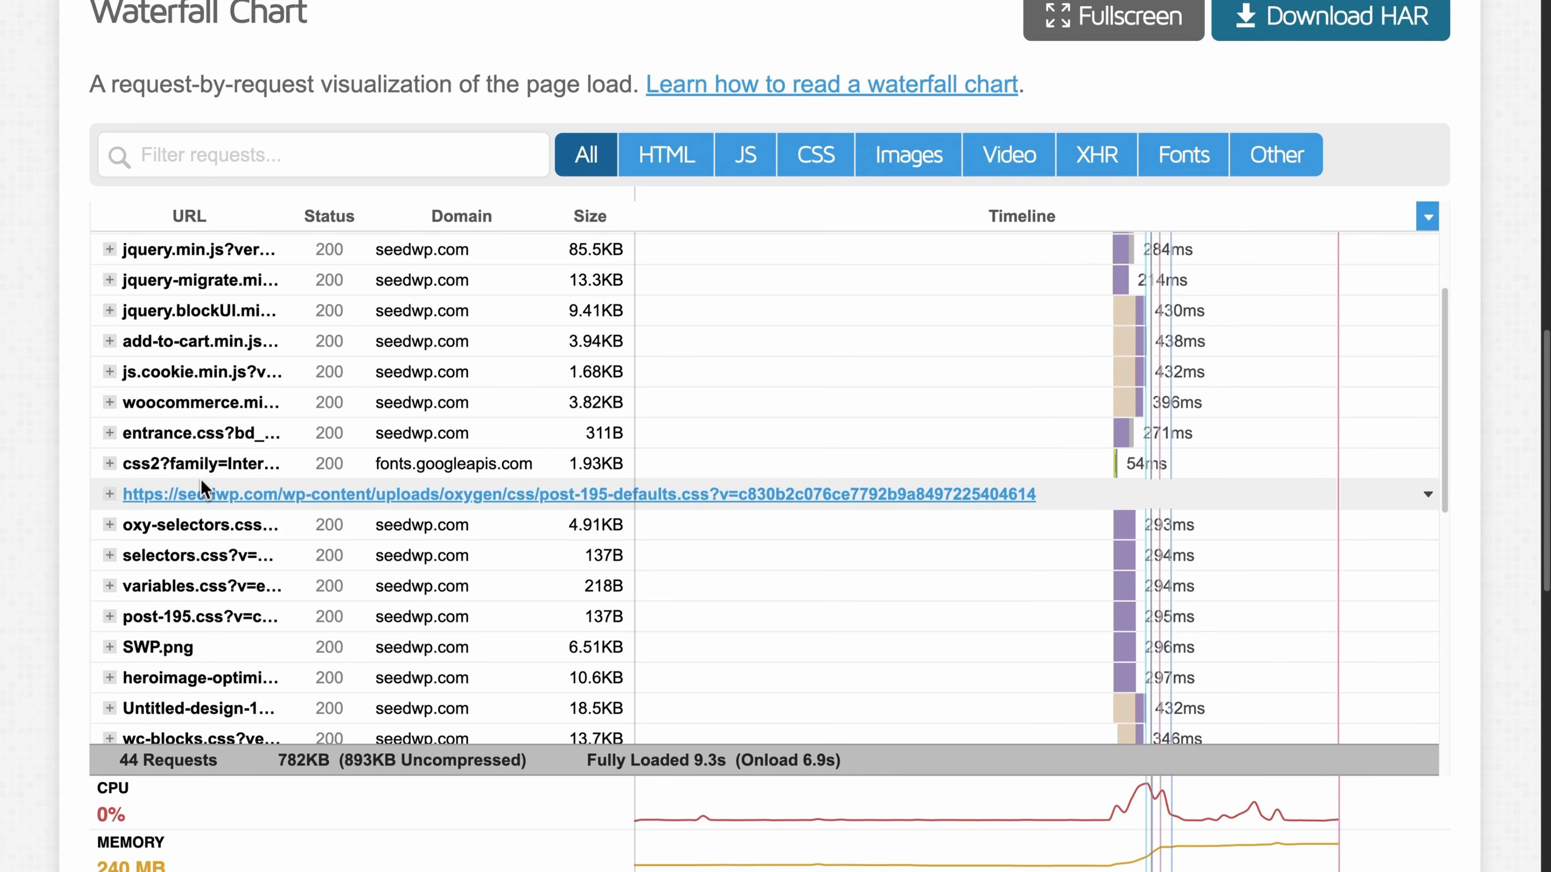
{"action": "scroll", "coordinate": [194, 513], "scroll_direction": "up", "scroll_amount": 5}
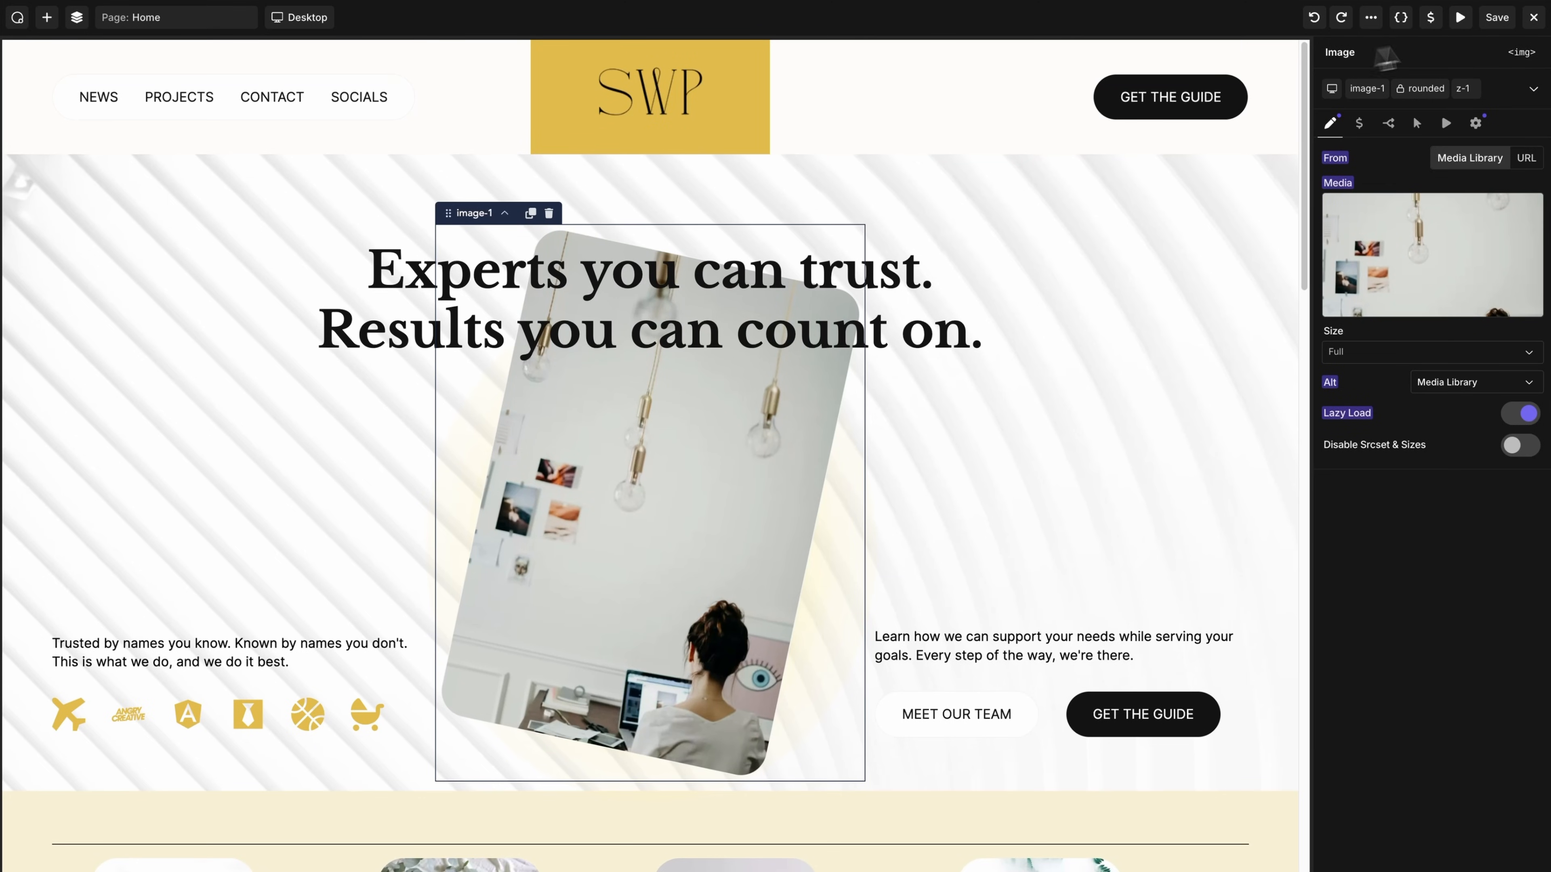
Step: Exit the Oxygen builder to the WordPress admin and open Oxygen's Performance settings
{"action": "left_click", "coordinate": [1533, 17]}
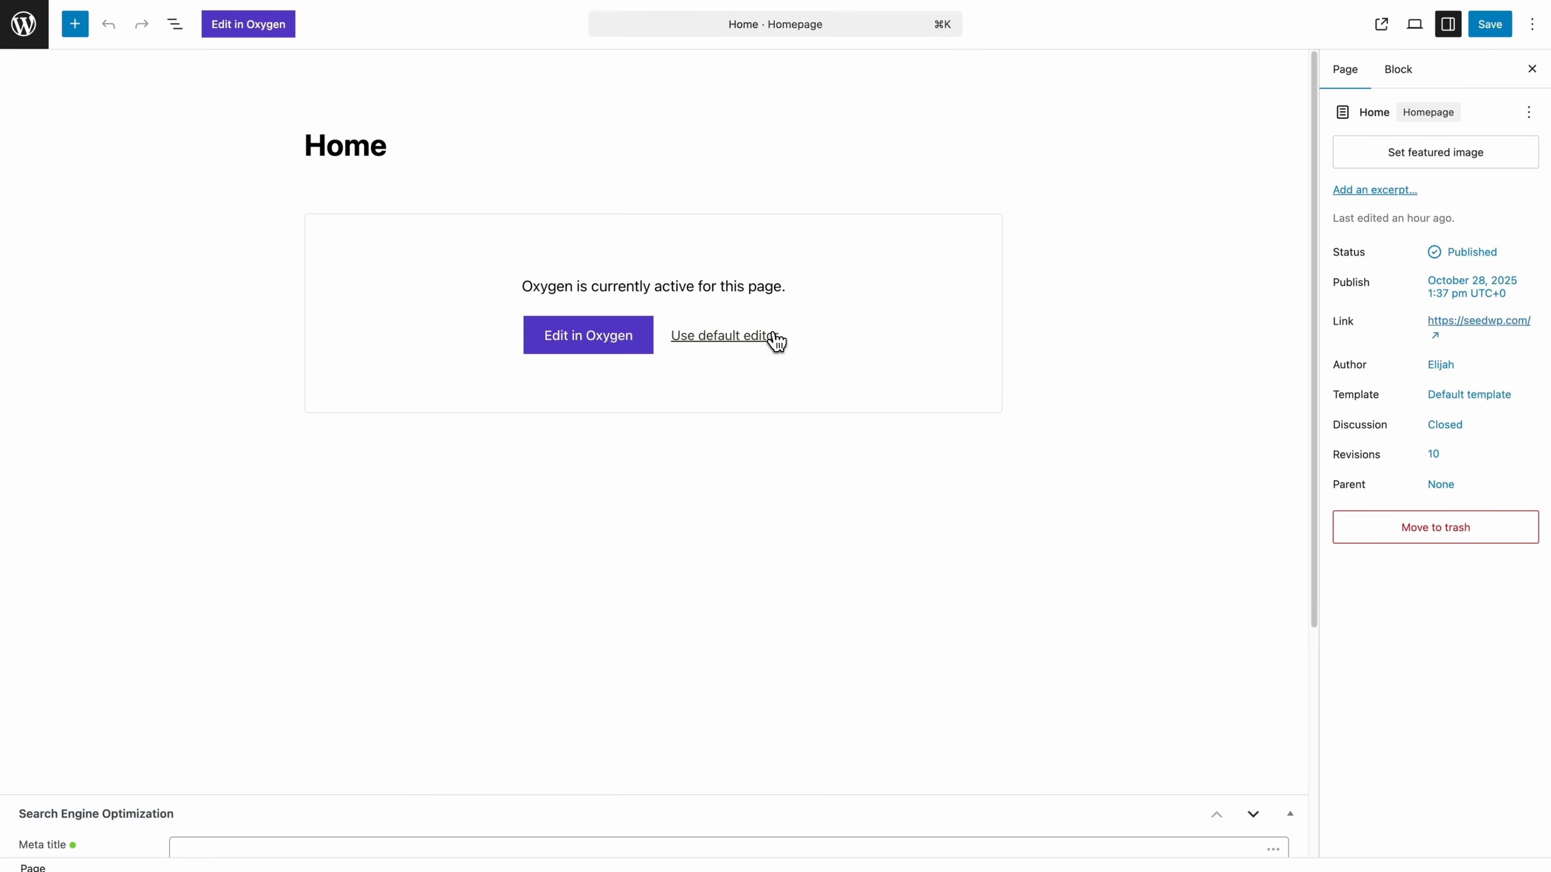
{"action": "left_click", "coordinate": [20, 44]}
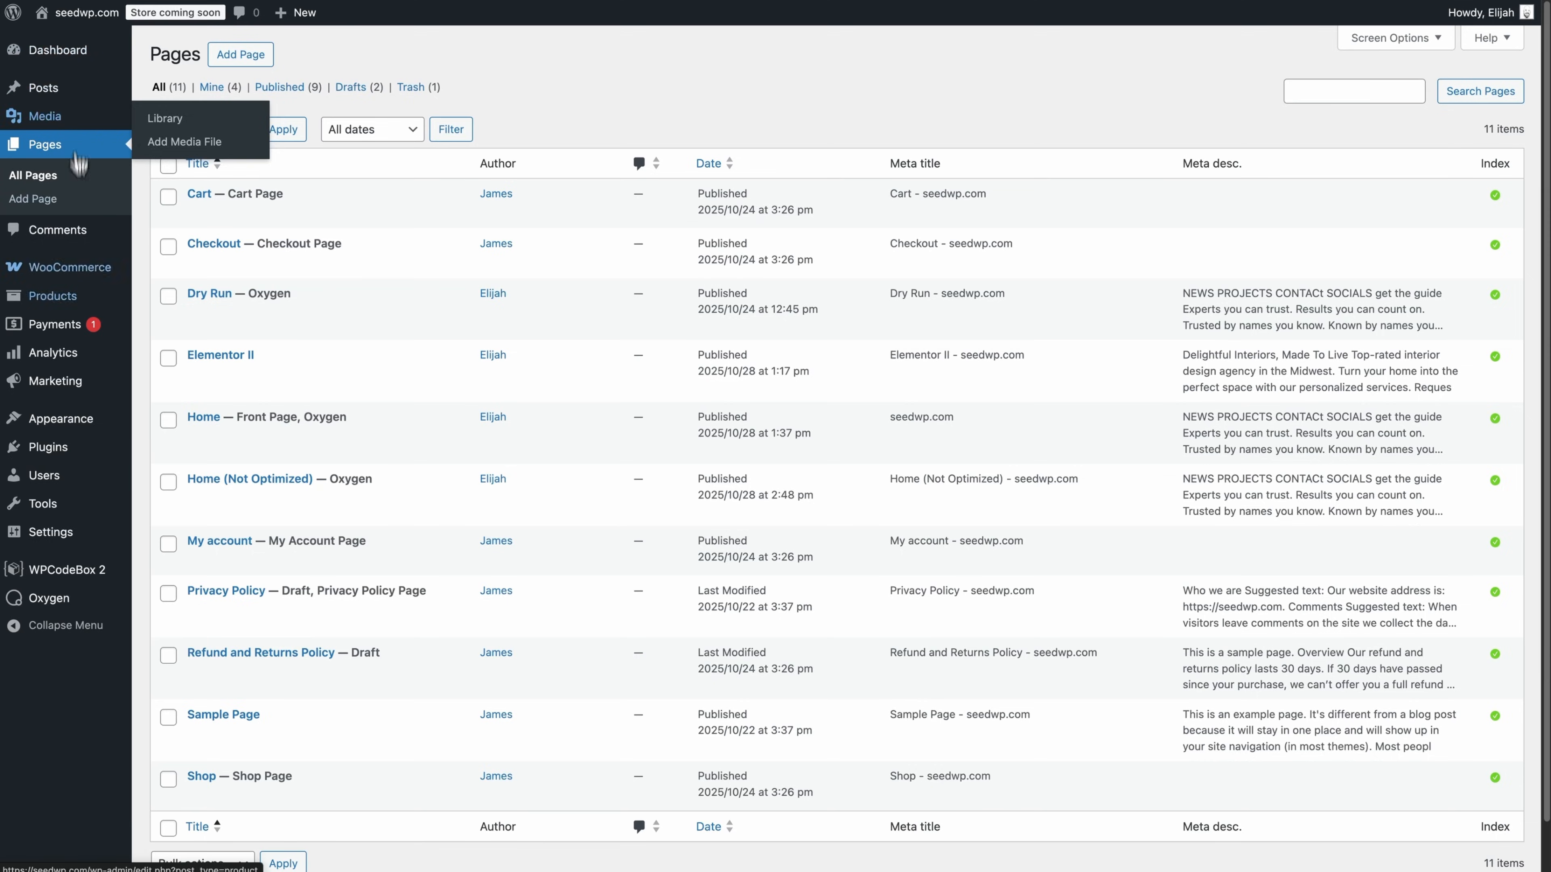
{"action": "mouse_move", "coordinate": [48, 599]}
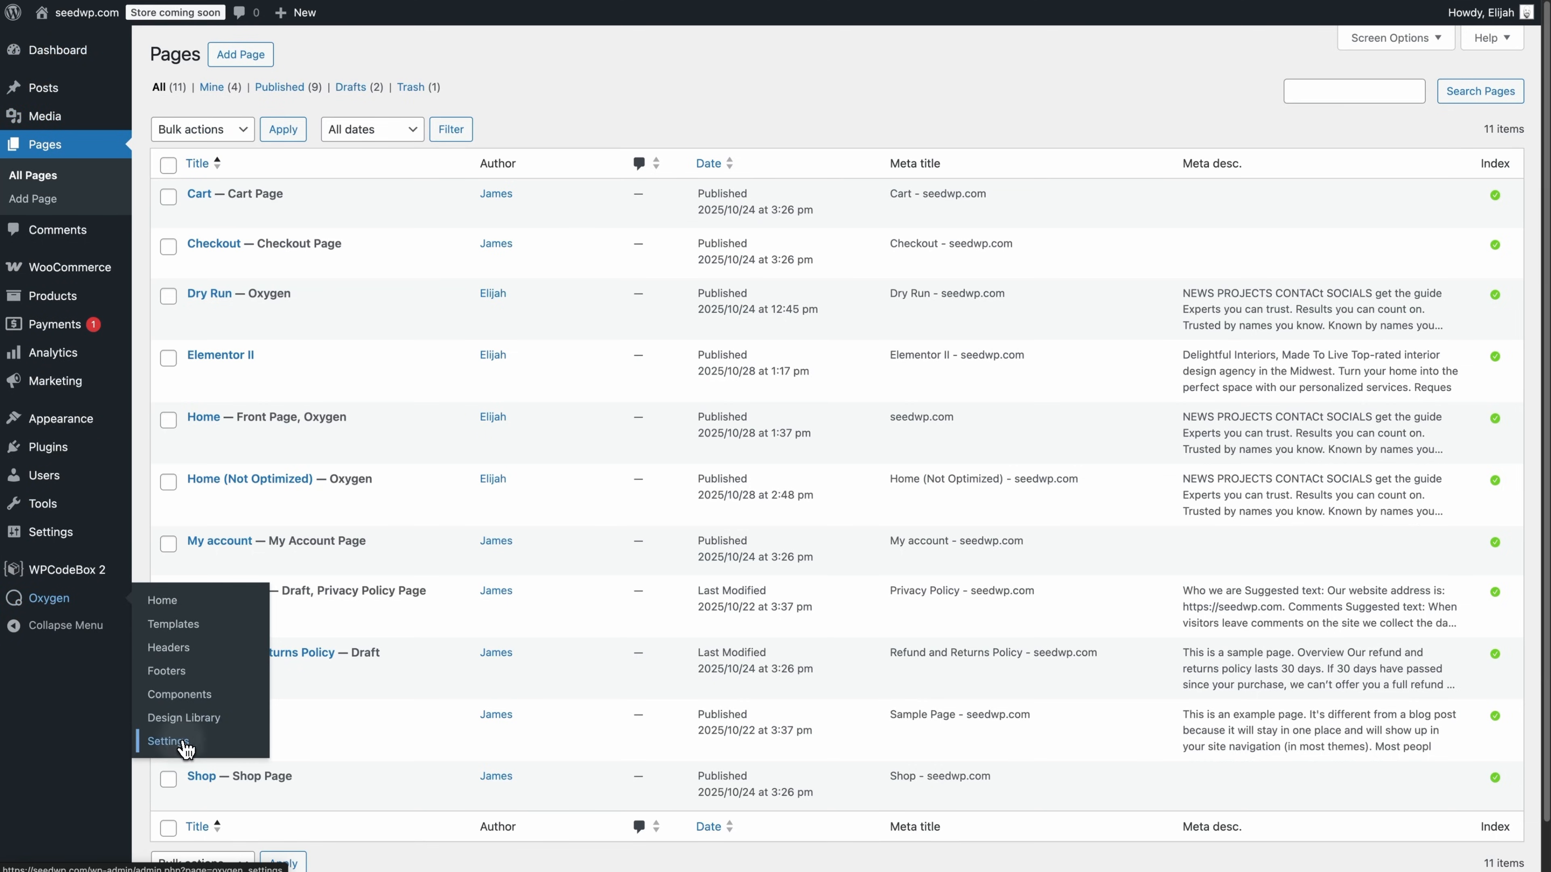
{"action": "left_click", "coordinate": [169, 741]}
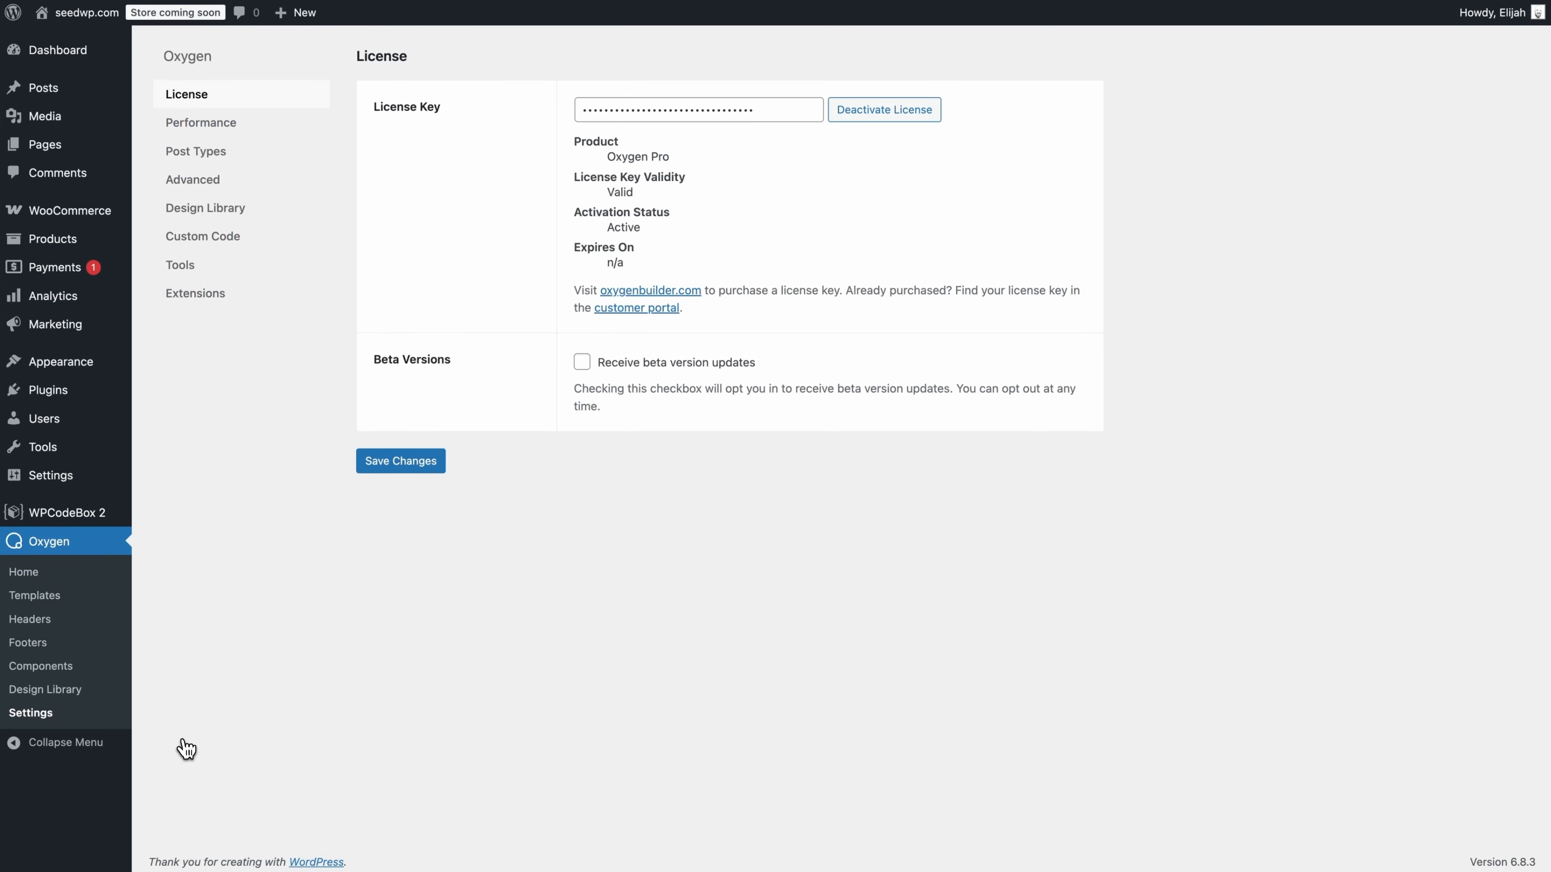
{"action": "left_click", "coordinate": [243, 135]}
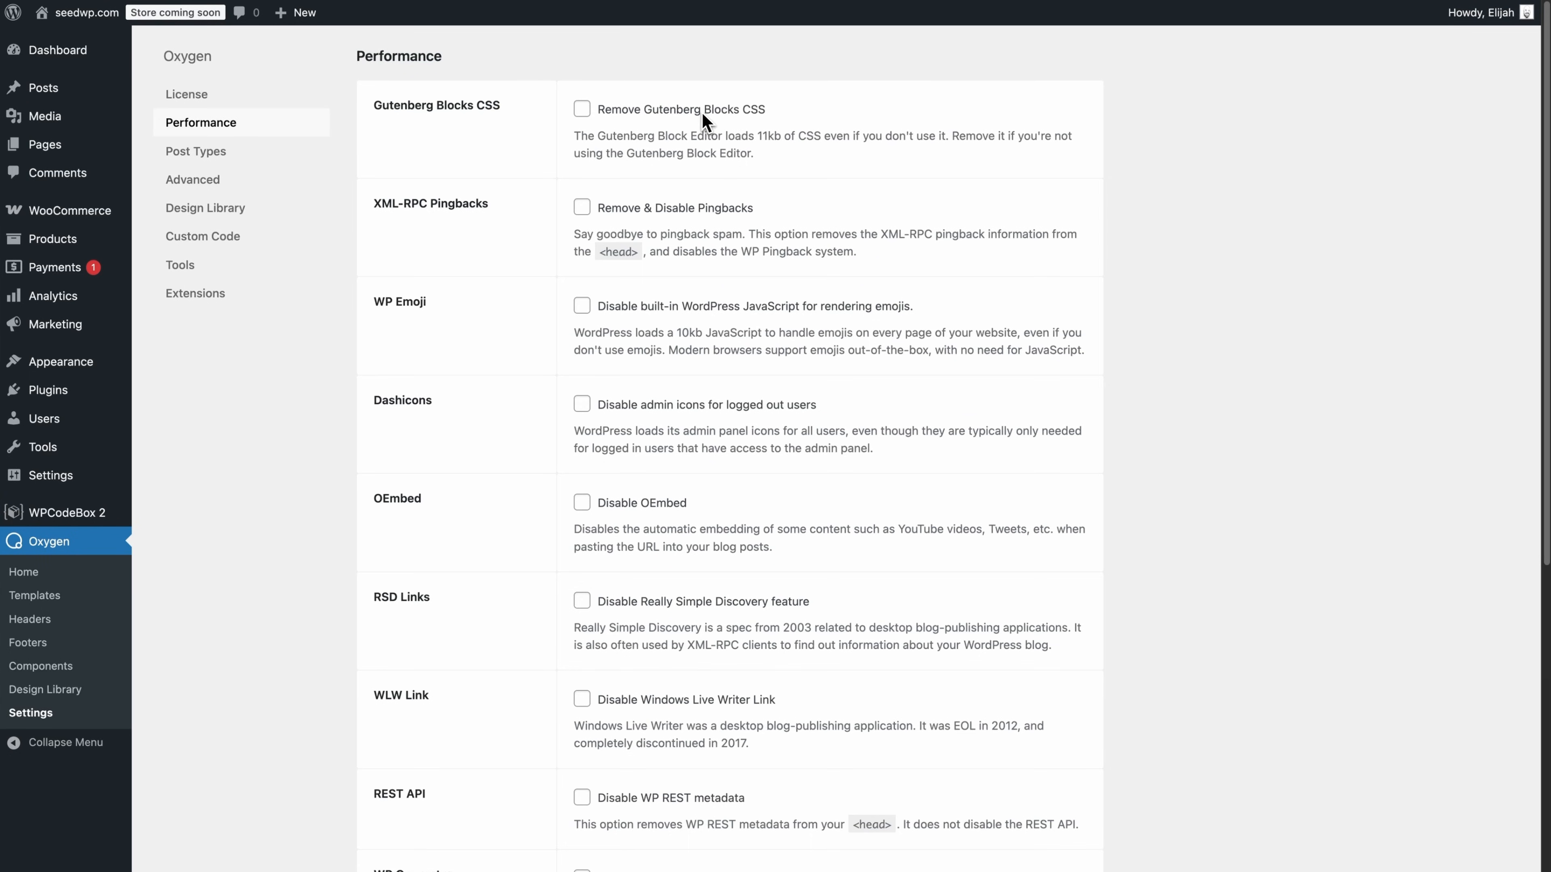
Step: Remove Gutenberg Blocks CSS, remove and disable pingbacks, and disable the WordPress emoji JavaScript and the admin icons for logged out users
{"action": "left_click", "coordinate": [585, 107]}
{"action": "left_click", "coordinate": [584, 217]}
{"action": "left_click", "coordinate": [582, 305]}
{"action": "left_click", "coordinate": [584, 403]}
Step: Disable OEmbed, the Really Simple Discovery feature, the Windows Live Writer link and WP REST metadata in the performance settings
{"action": "scroll", "coordinate": [584, 406], "scroll_direction": "down", "scroll_amount": 4}
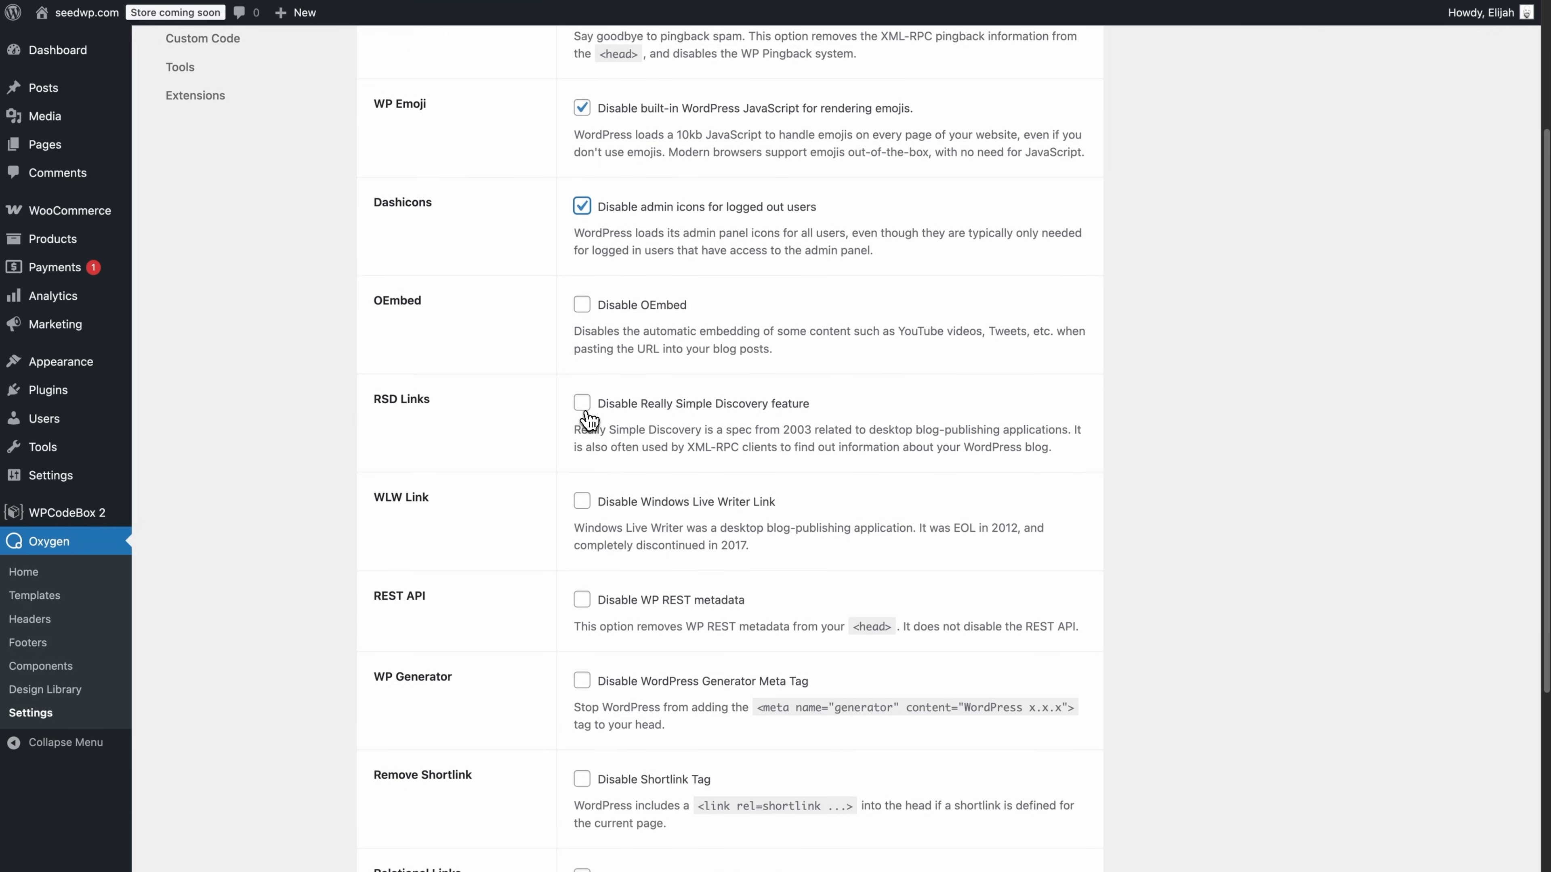
{"action": "left_click", "coordinate": [583, 301]}
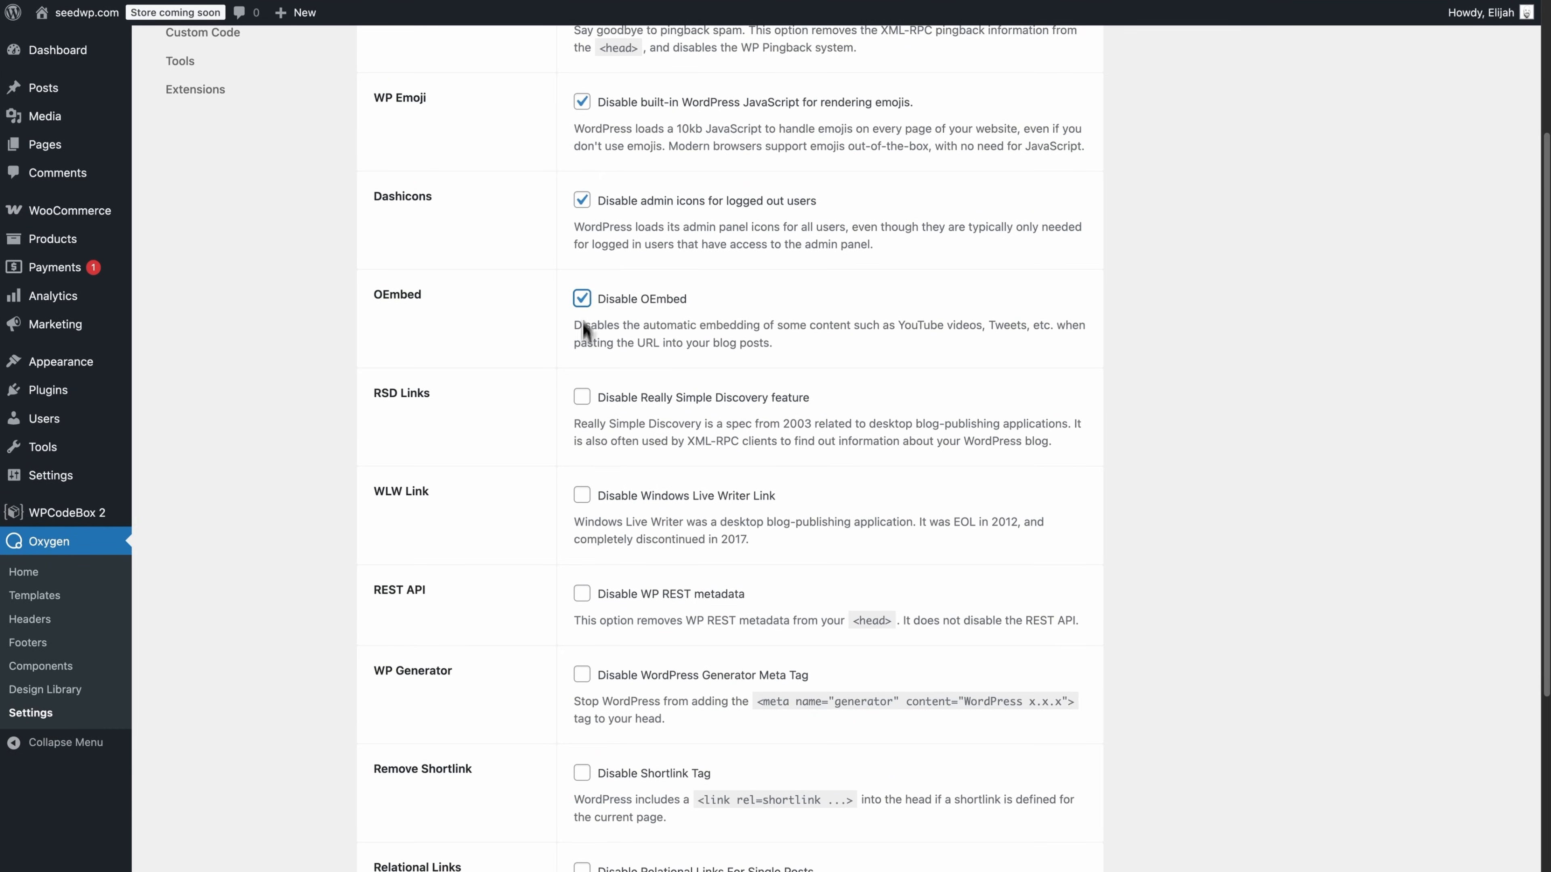
{"action": "left_click", "coordinate": [583, 397]}
{"action": "scroll", "coordinate": [587, 400], "scroll_direction": "down", "scroll_amount": 2}
{"action": "left_click", "coordinate": [591, 399]}
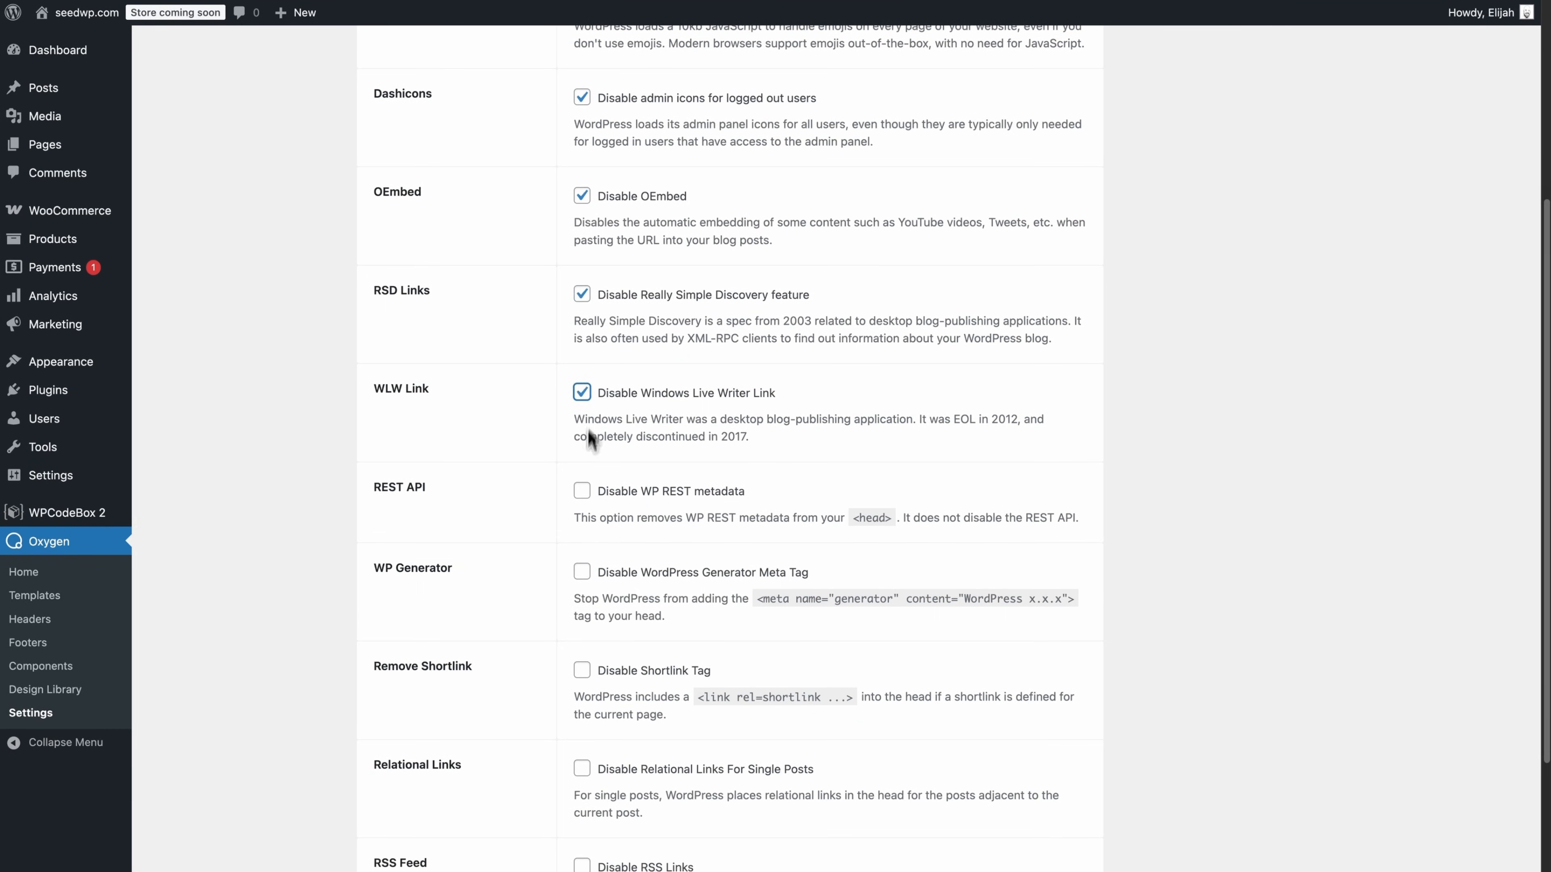
{"action": "left_click", "coordinate": [582, 495]}
Step: Disable the WordPress generator meta tag, shortlink tag, relational links for single posts and RSS links, and save the performance settings
{"action": "scroll", "coordinate": [582, 497], "scroll_direction": "down", "scroll_amount": 3}
{"action": "left_click", "coordinate": [583, 397]}
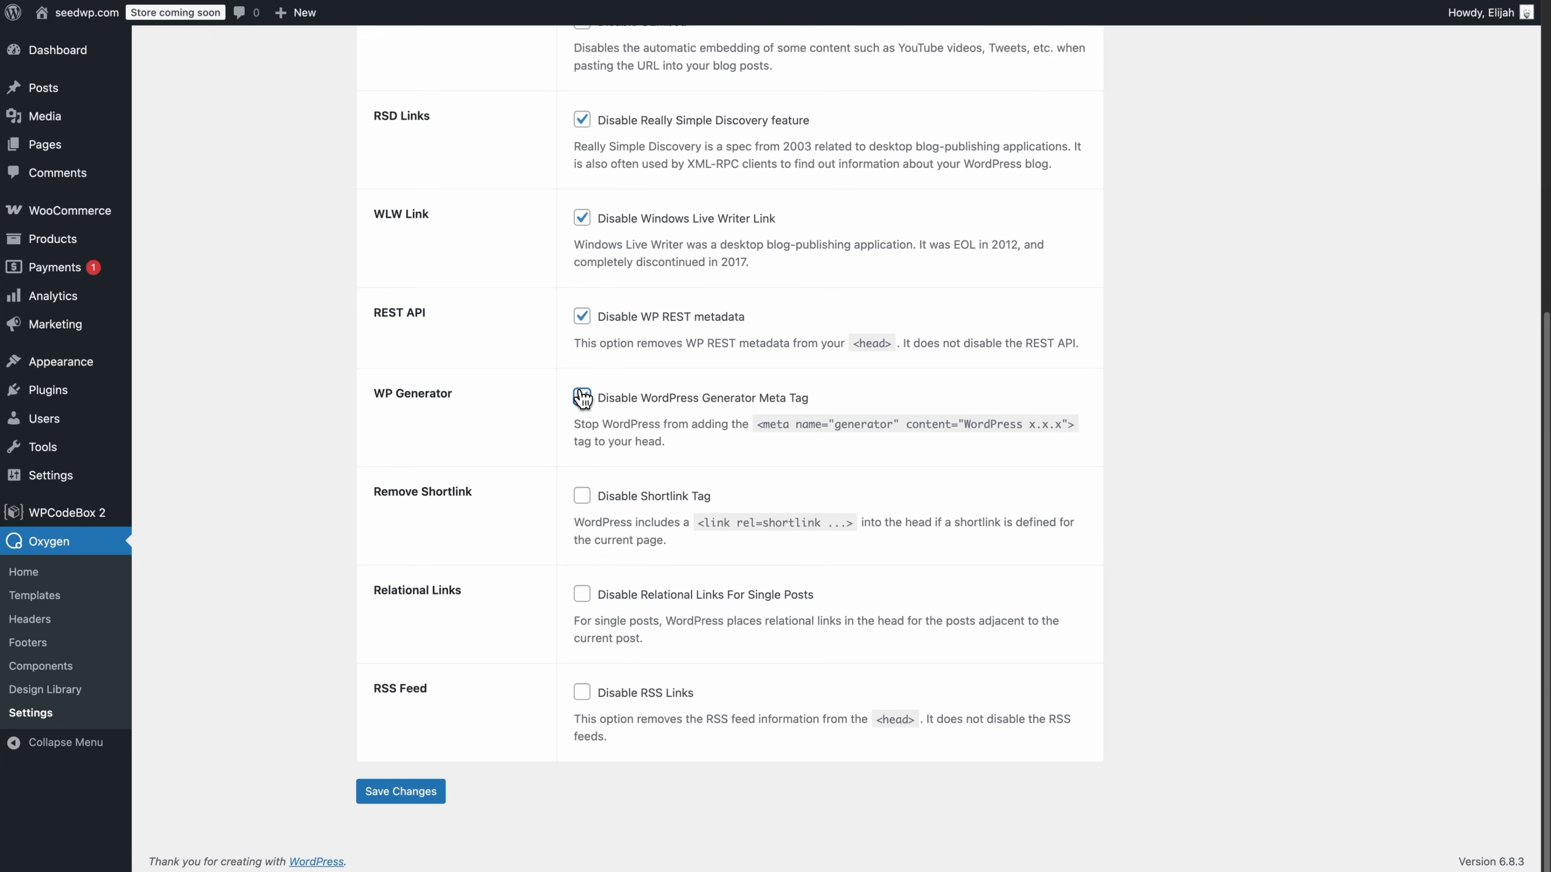
{"action": "left_click", "coordinate": [582, 496]}
{"action": "left_click", "coordinate": [582, 594]}
{"action": "left_click", "coordinate": [582, 692]}
{"action": "left_click", "coordinate": [421, 791]}
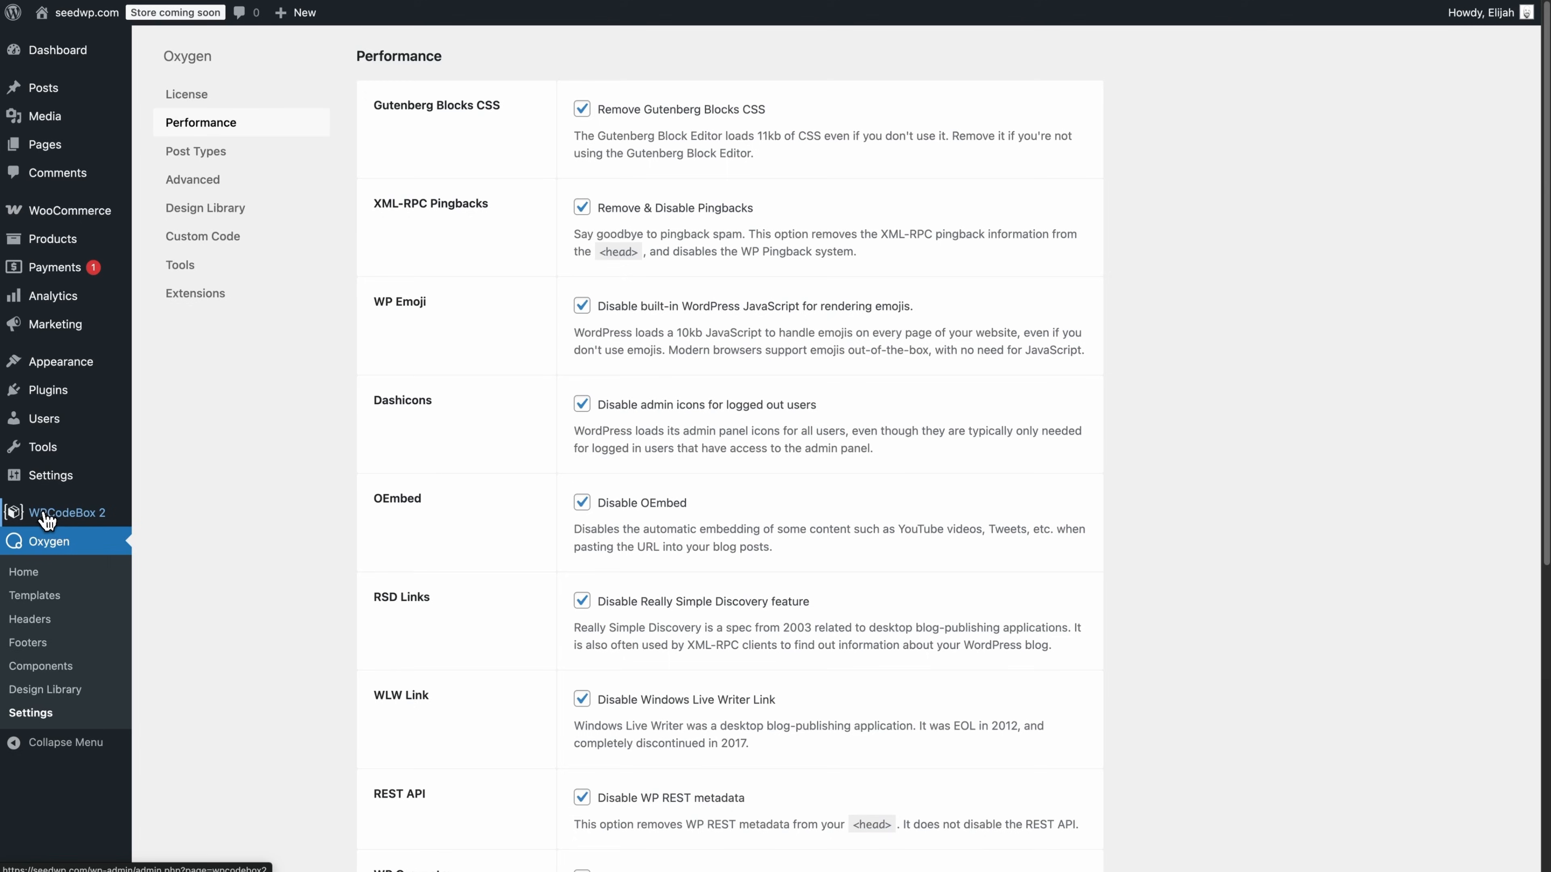
Step: Open WPCodeBox 2 and examine the PHP snippet Remove jQuery for logged out users_1, including its lines that dequeue and deregister jQuery
{"action": "left_click", "coordinate": [83, 519]}
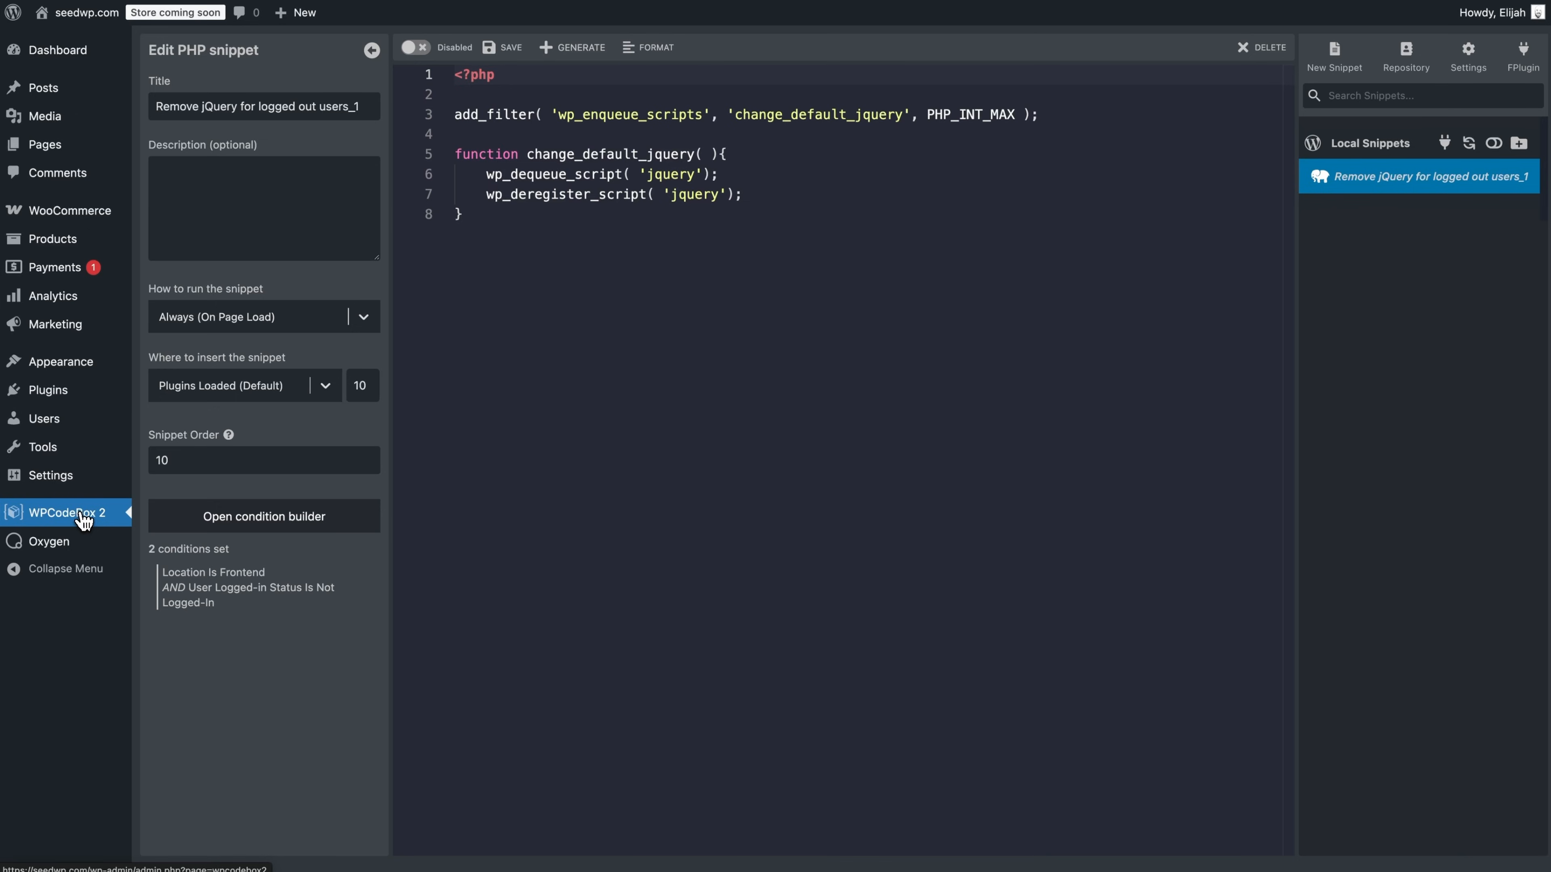
{"action": "left_click", "coordinate": [499, 221]}
{"action": "left_click_drag", "start_coordinate": [499, 220], "coordinate": [450, 114]}
{"action": "left_click", "coordinate": [667, 114]}
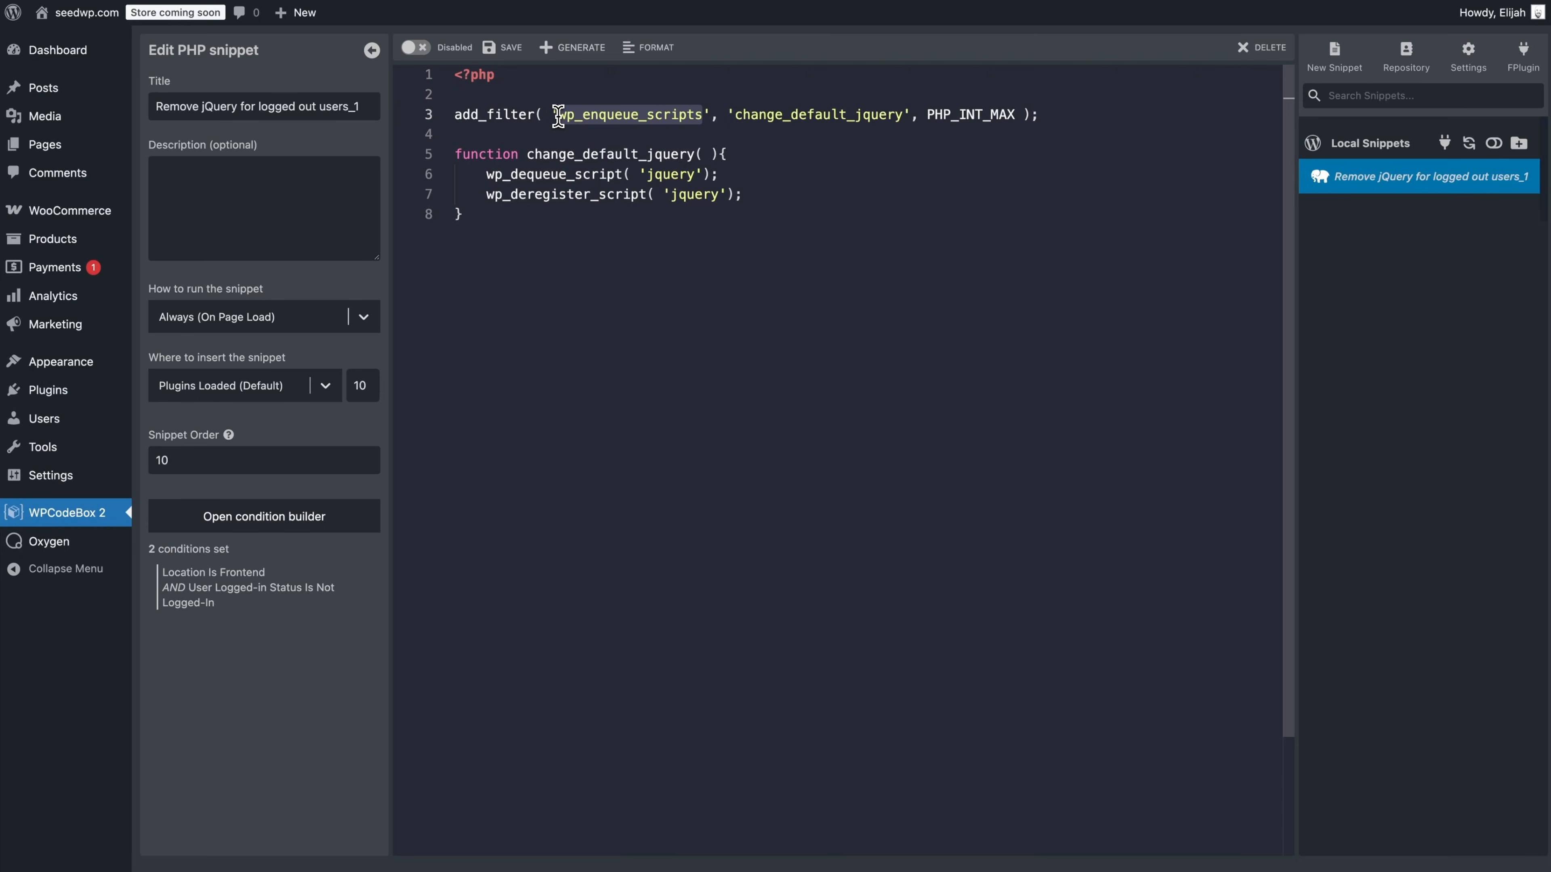
{"action": "left_click", "coordinate": [753, 195]}
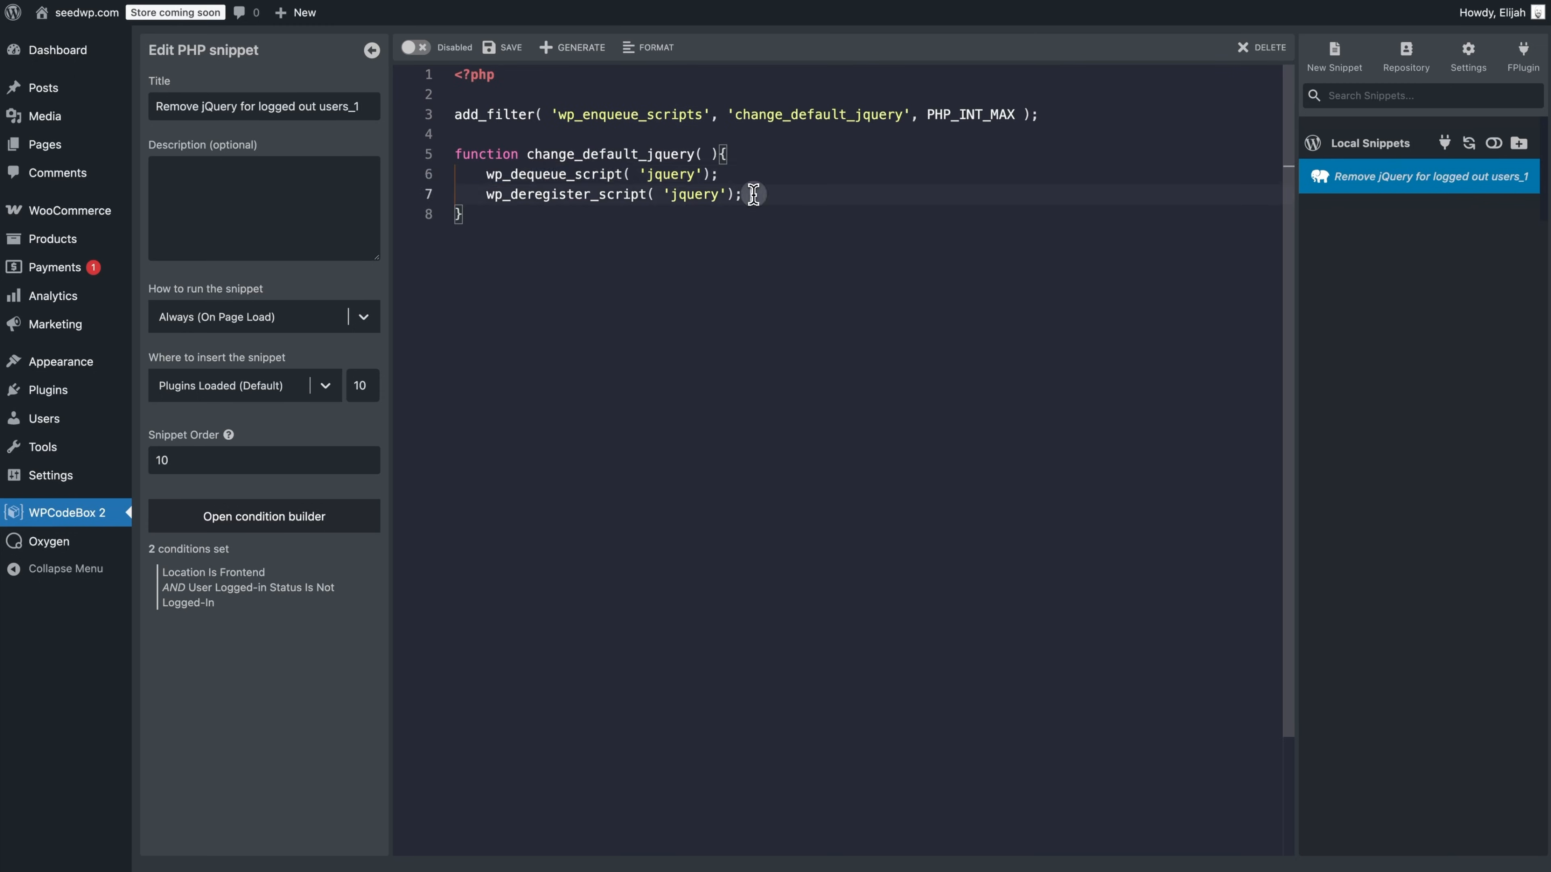
{"action": "left_click_drag", "start_coordinate": [754, 194], "coordinate": [458, 174]}
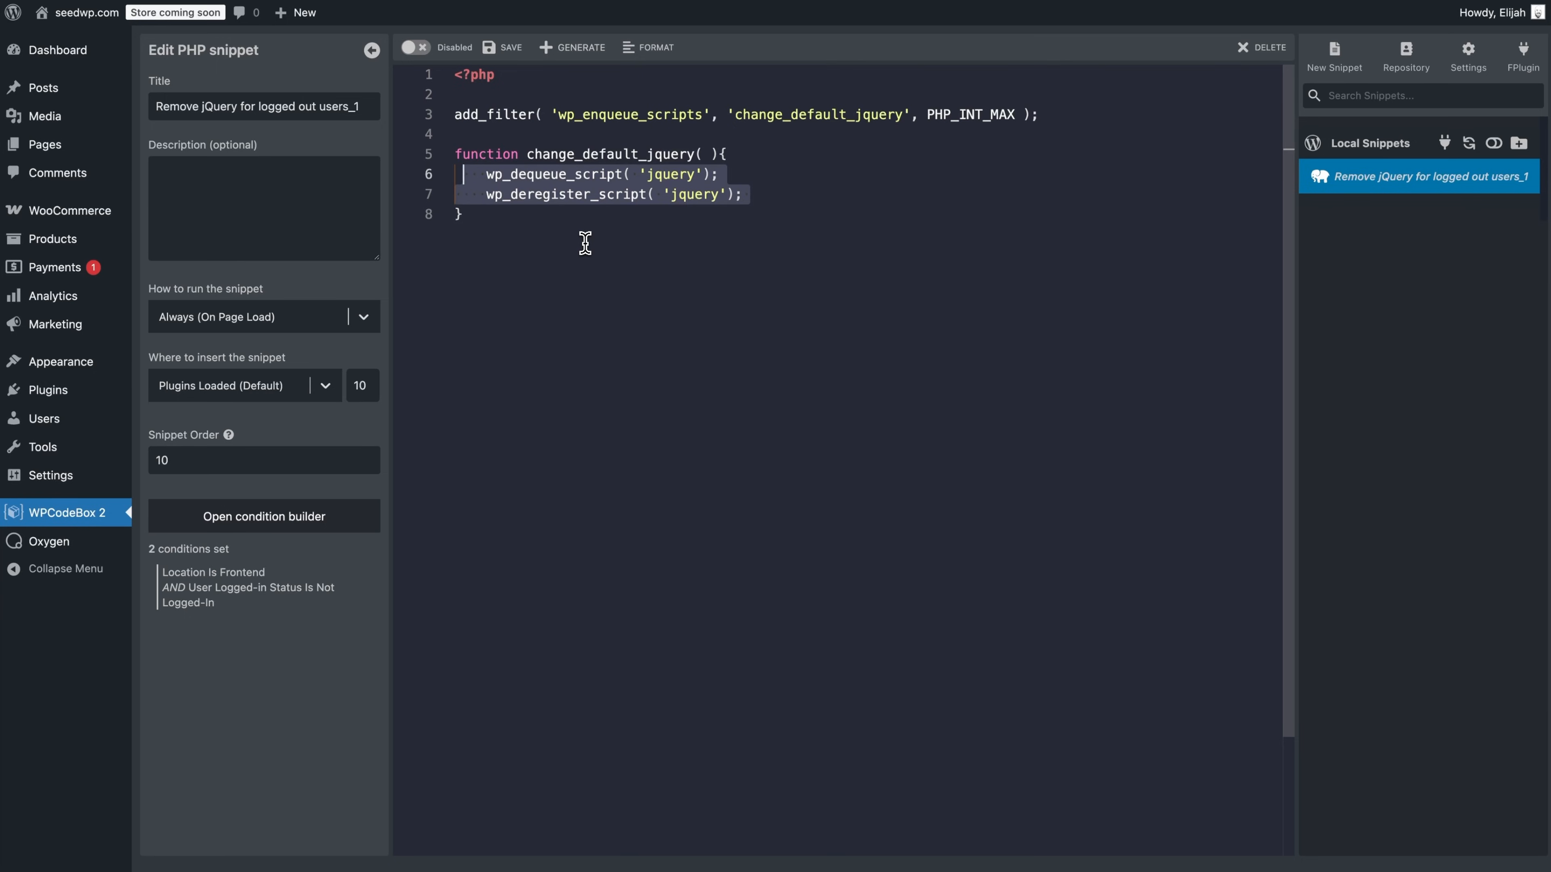
Step: Keep the snippet's conditions as Location Is Frontend and User Logged-in Status Is Not Logged-In, and save the snippet as enabled
{"action": "left_click", "coordinate": [267, 523]}
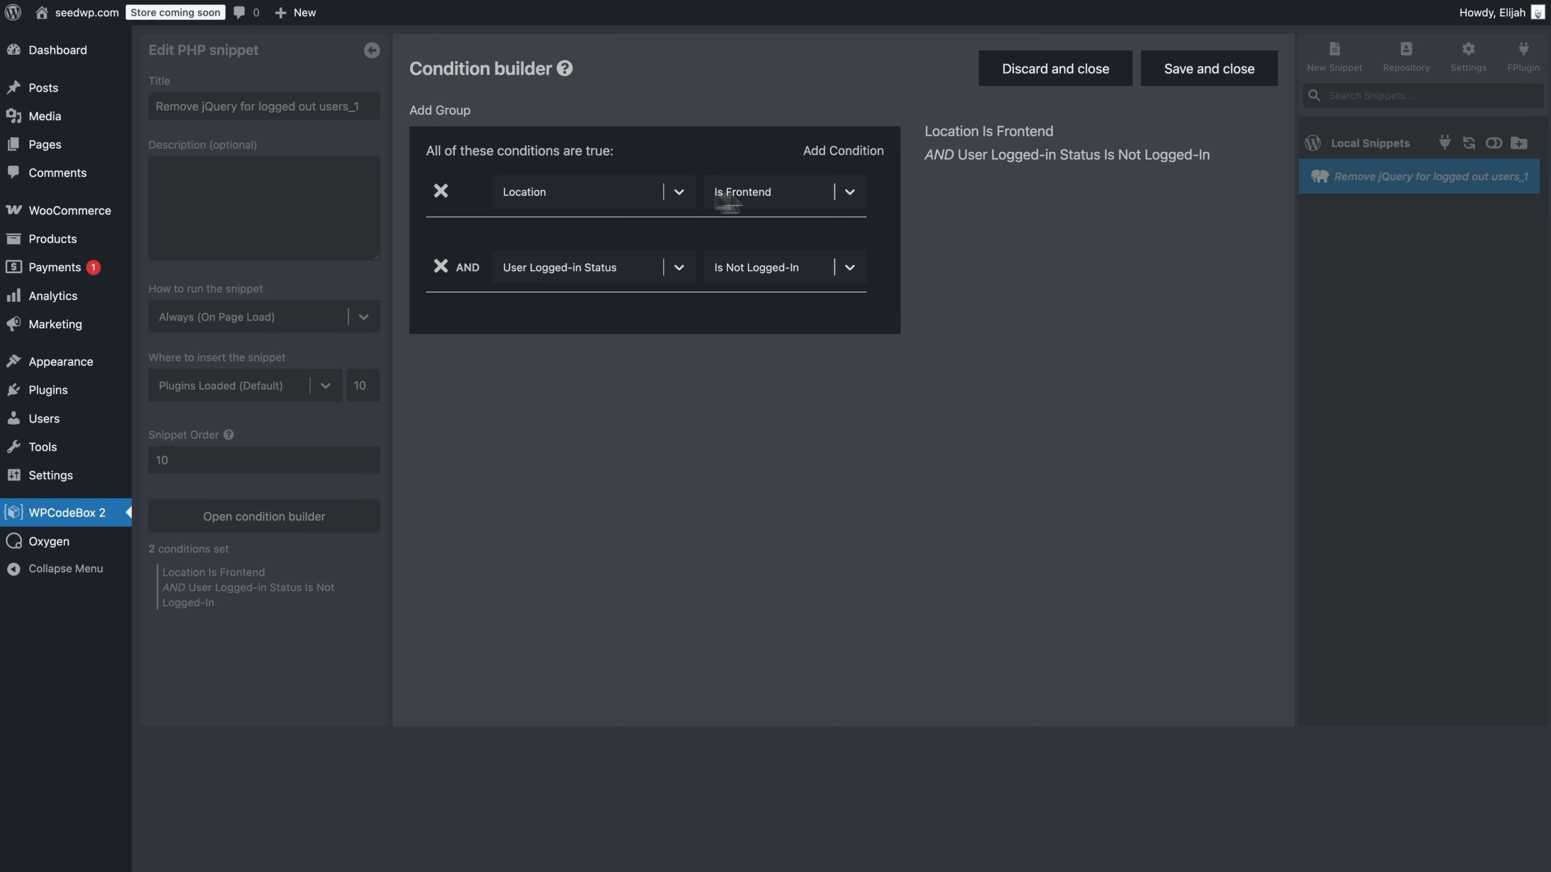
{"action": "left_click", "coordinate": [852, 193]}
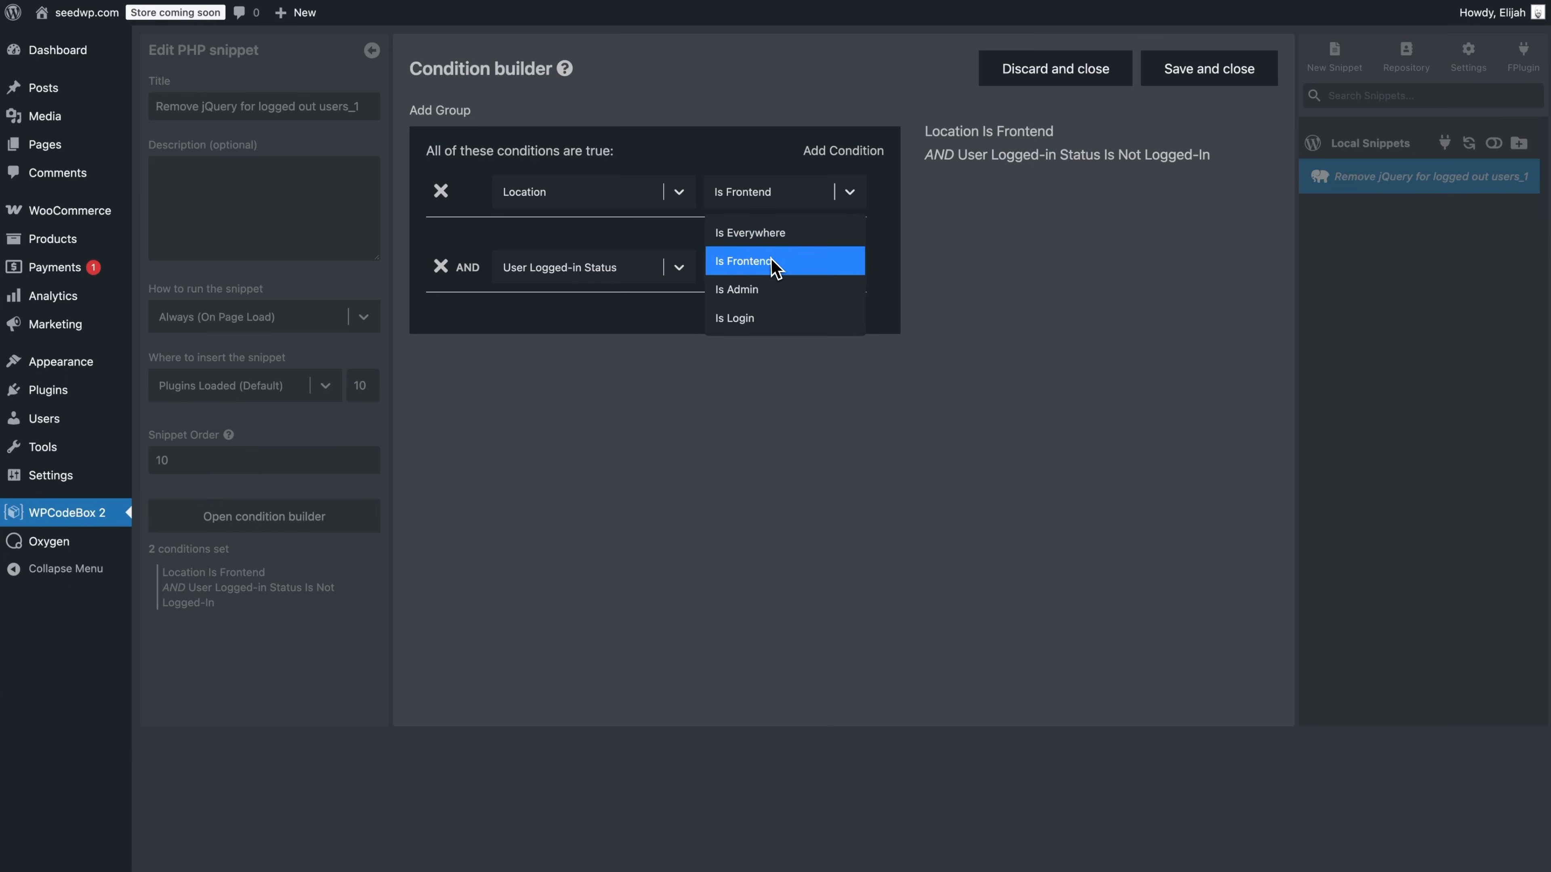
{"action": "left_click", "coordinate": [891, 202]}
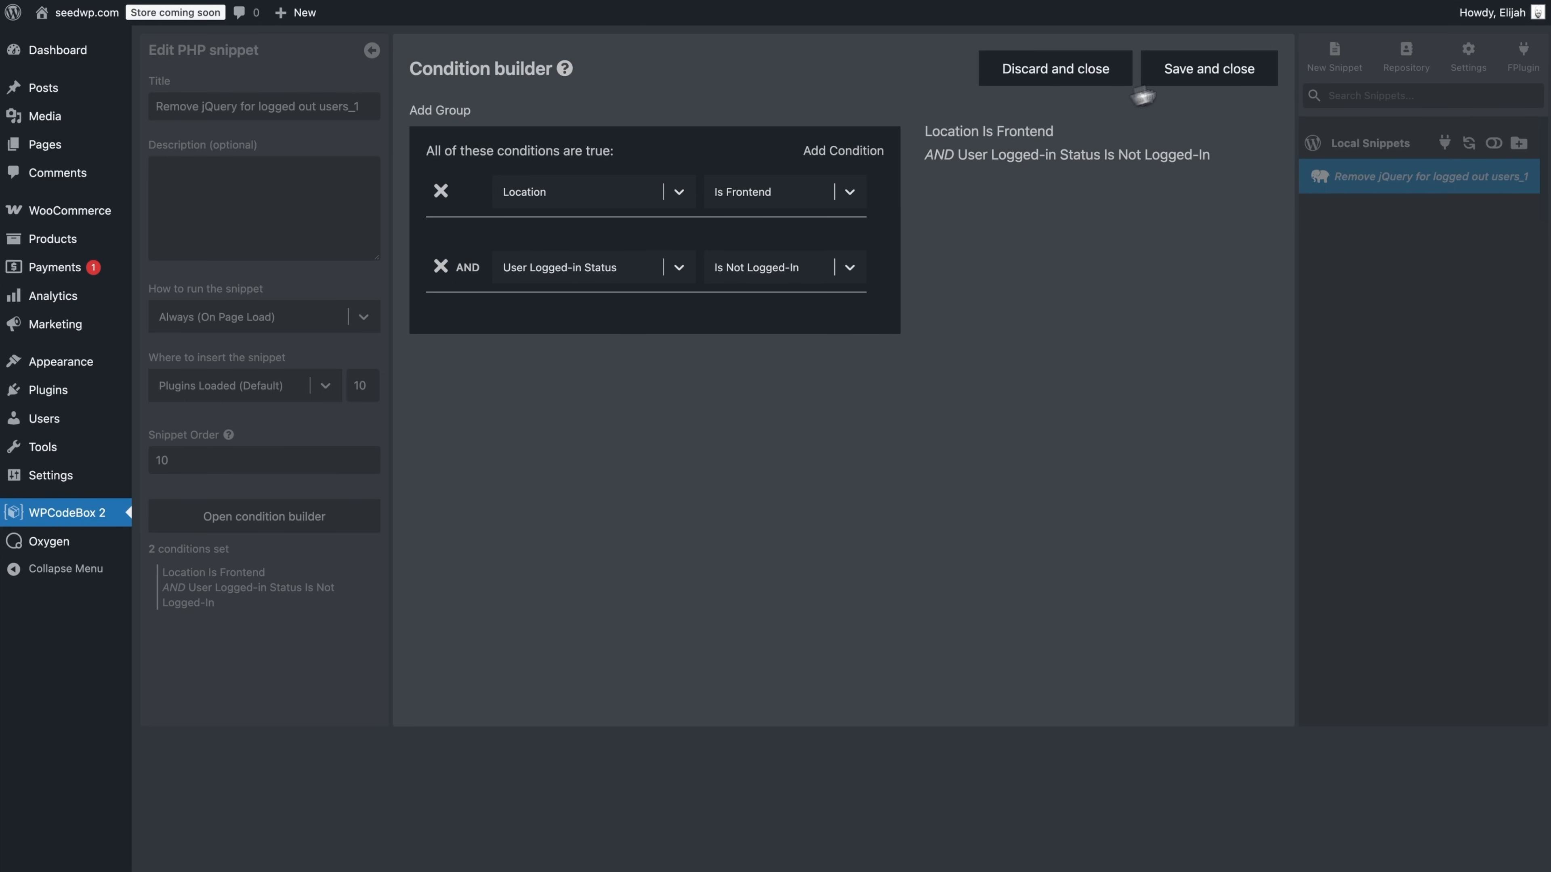
{"action": "left_click", "coordinate": [1174, 78]}
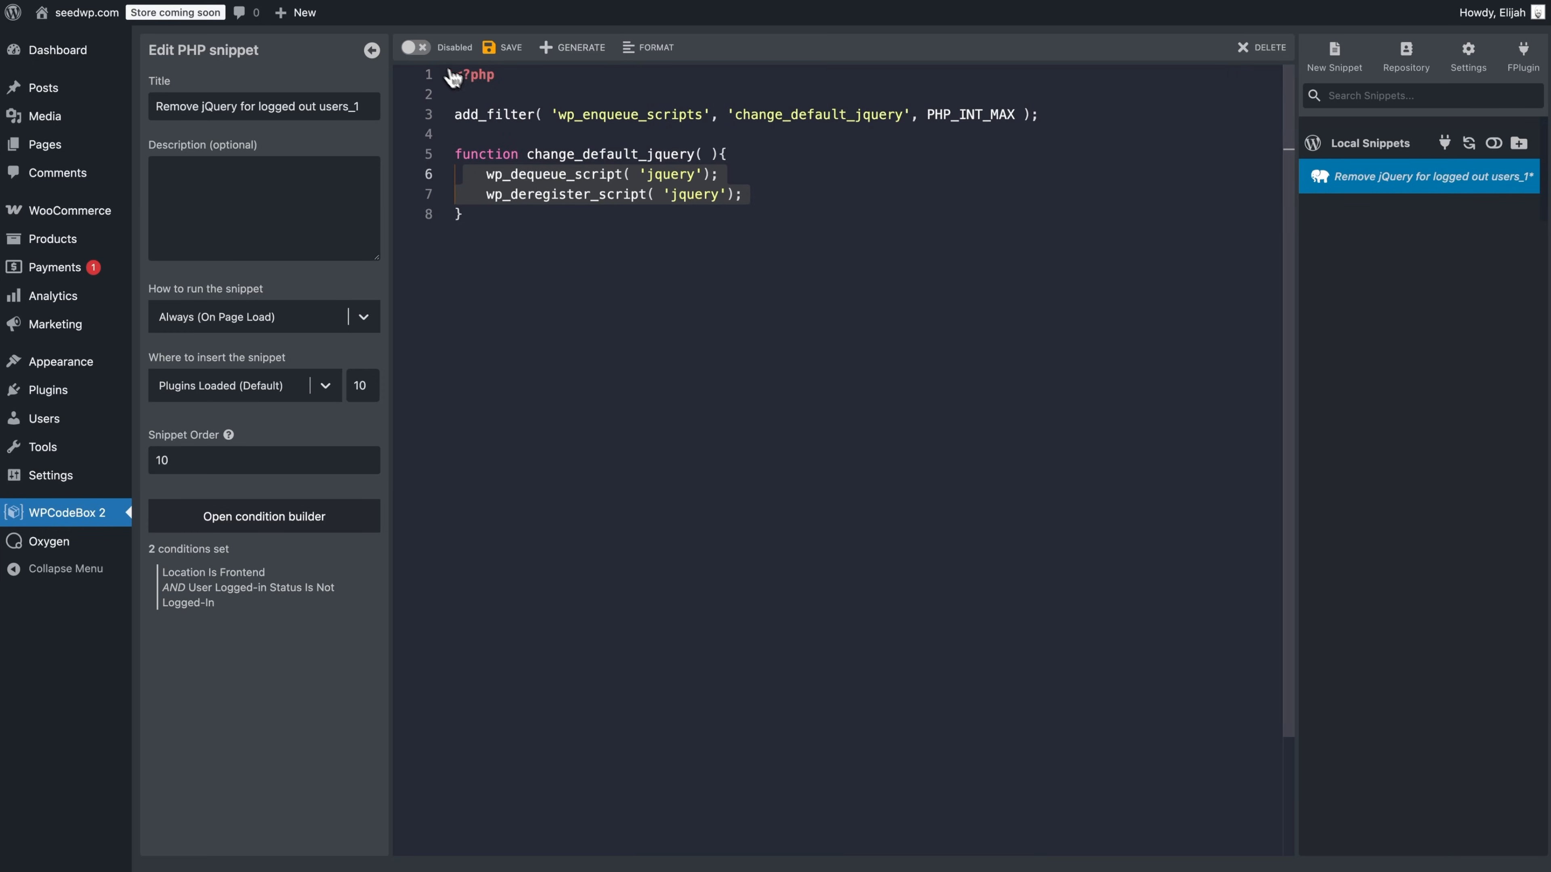
{"action": "left_click", "coordinate": [420, 49]}
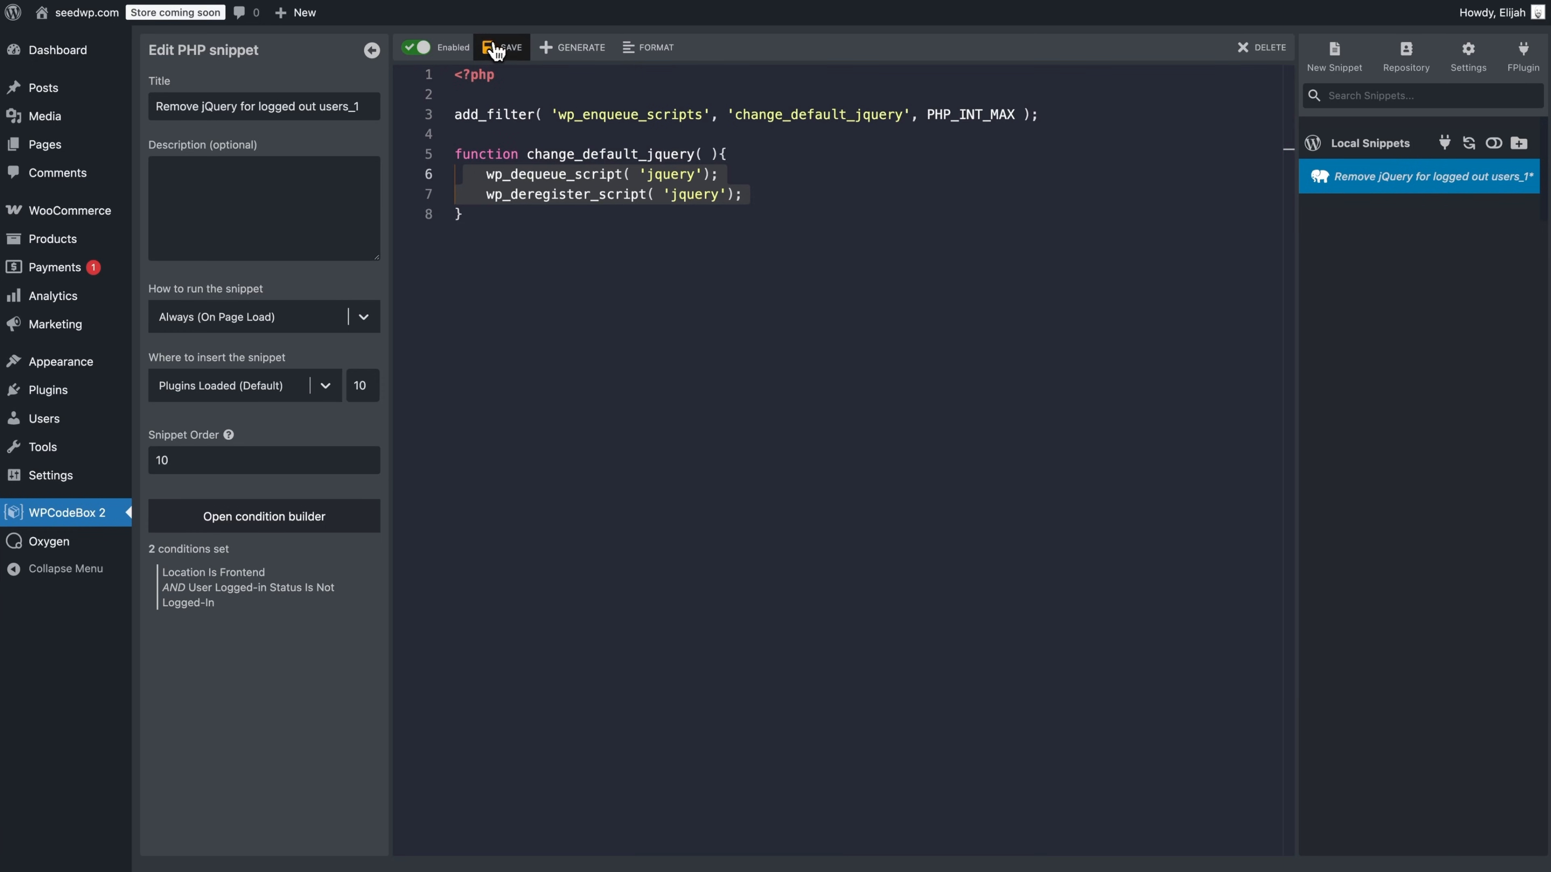
{"action": "left_click", "coordinate": [498, 49]}
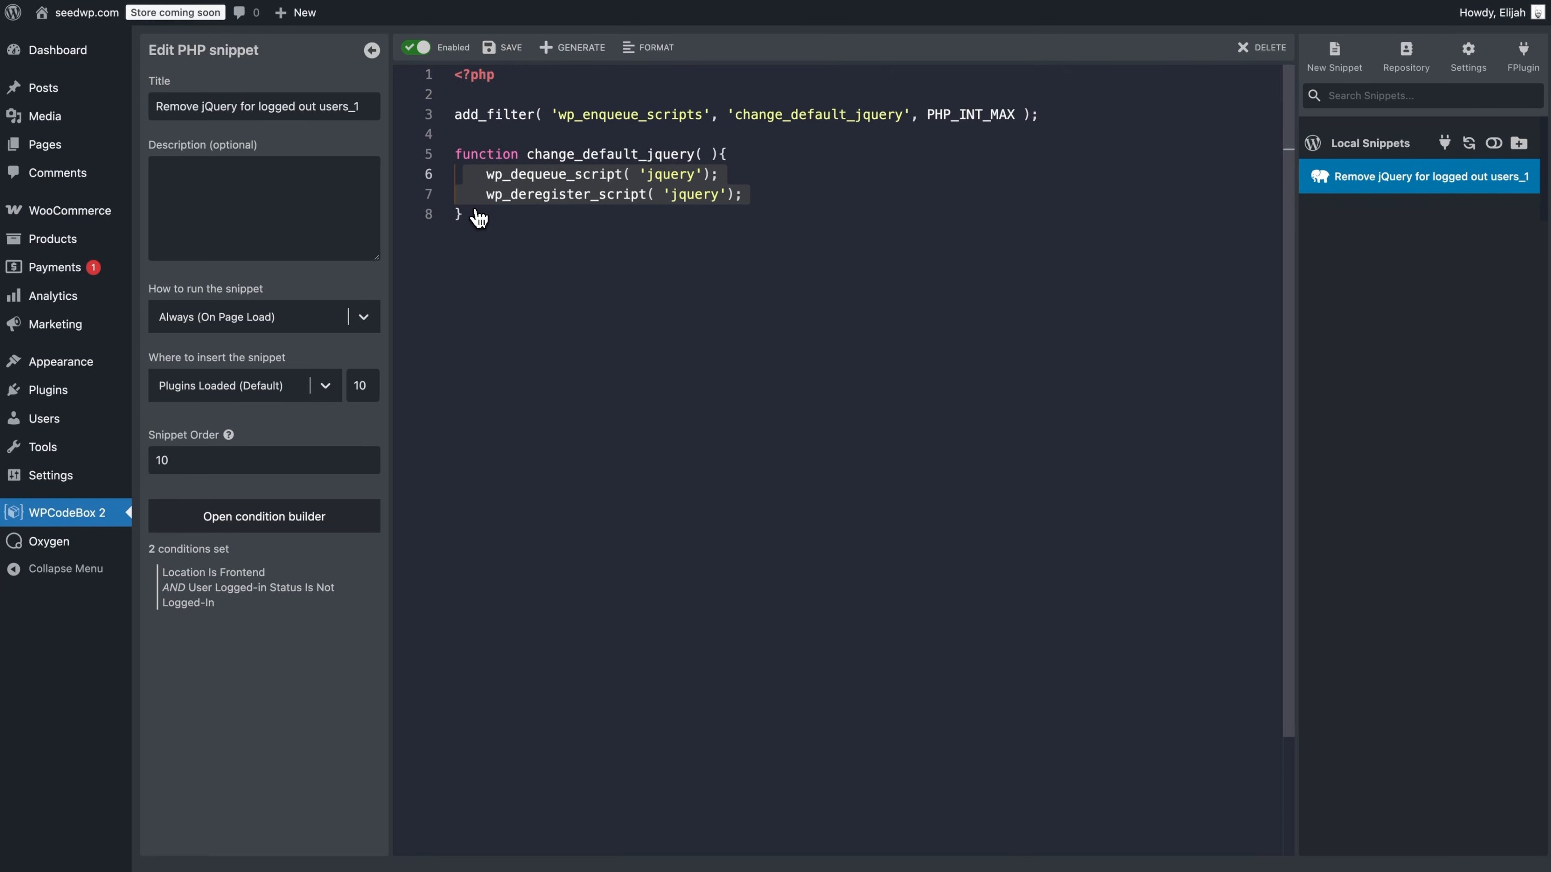
Step: Activate the Asset CleanUp: Page Speed Booster plugin
{"action": "mouse_move", "coordinate": [49, 386]}
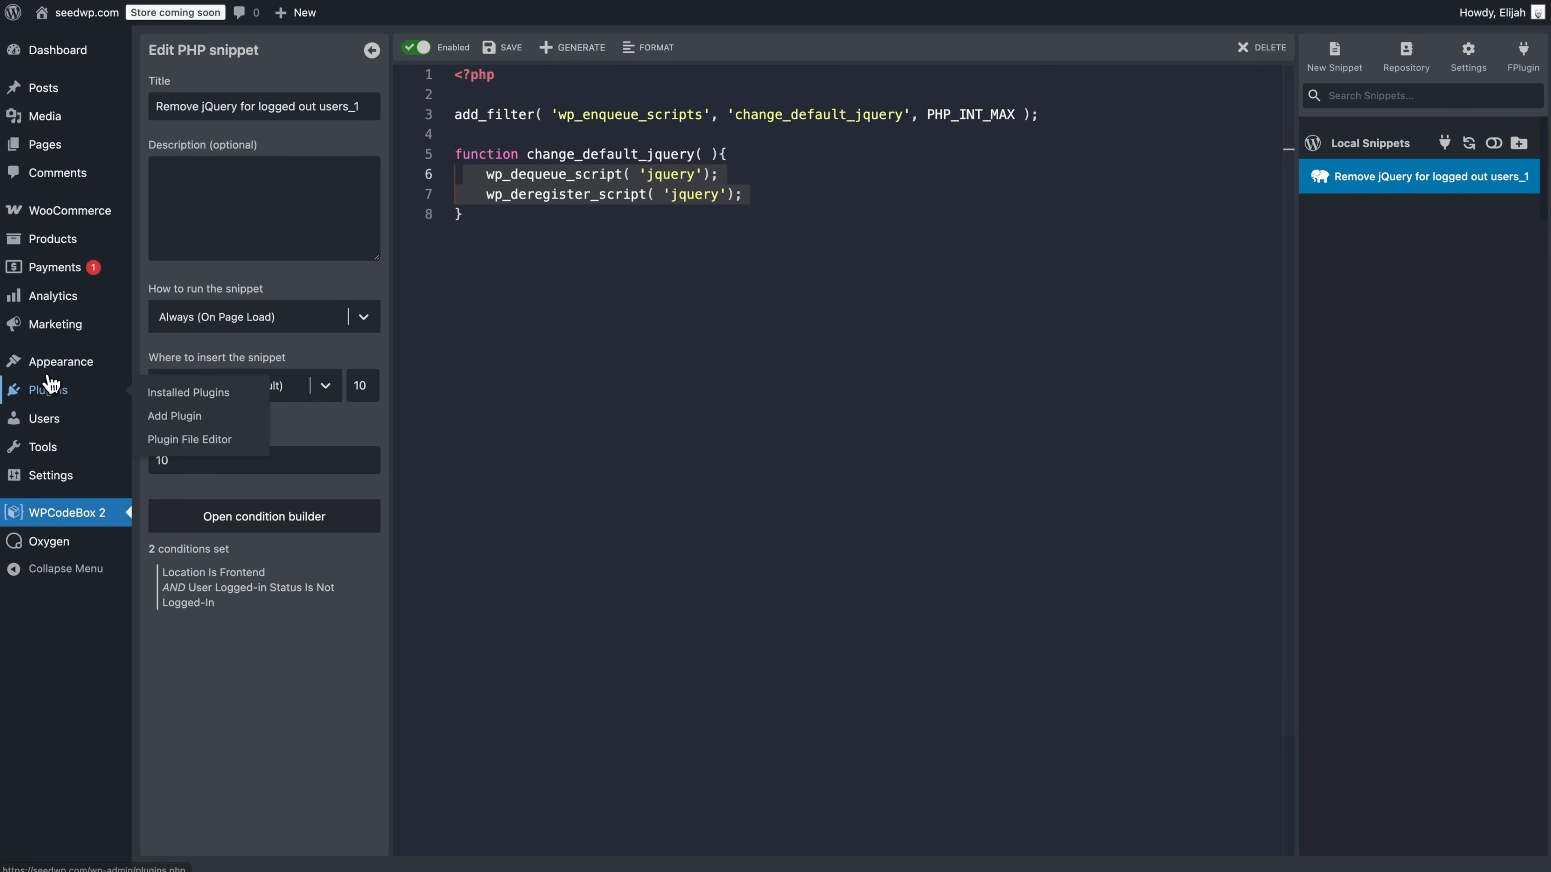
{"action": "left_click", "coordinate": [48, 387]}
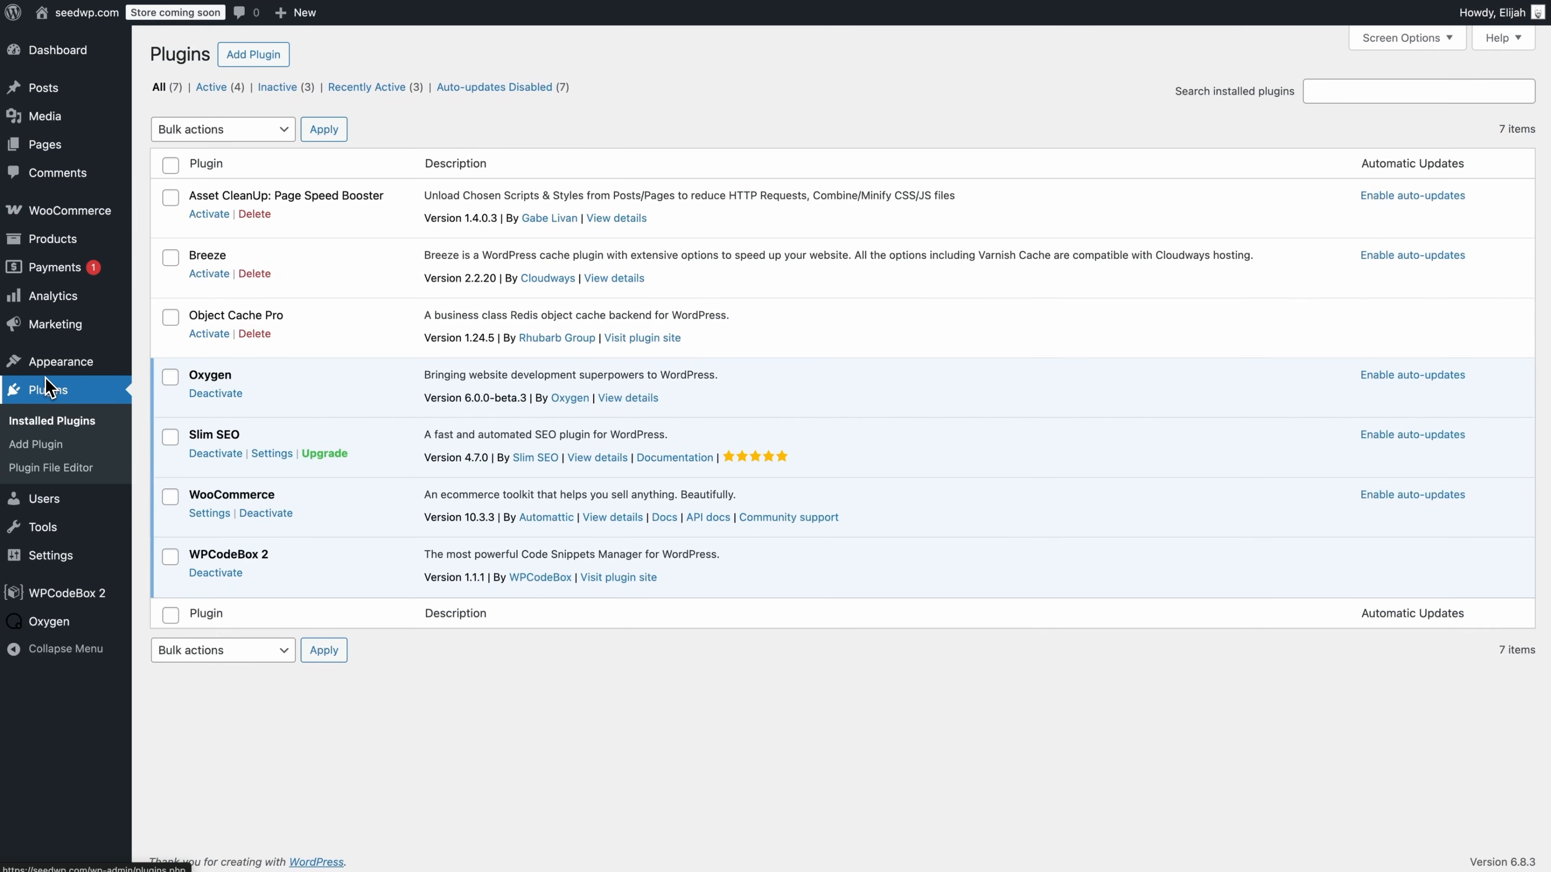
{"action": "left_click", "coordinate": [210, 219]}
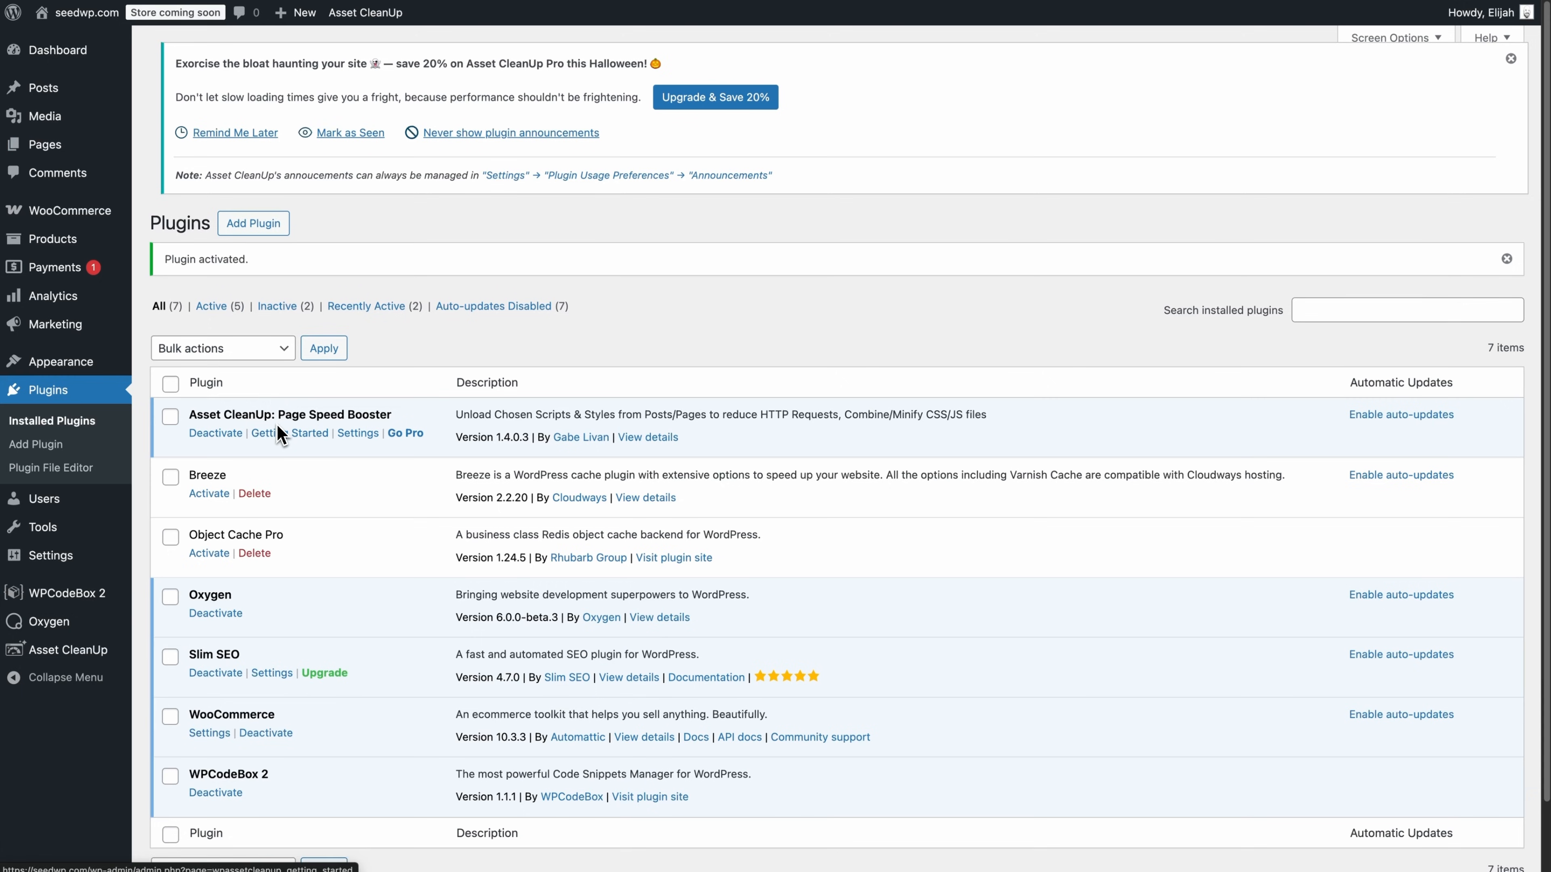
Step: Open the Home front page for editing and expand all WooCommerce assets in the Asset CleanUp CSS & JavaScript manager
{"action": "mouse_move", "coordinate": [64, 145]}
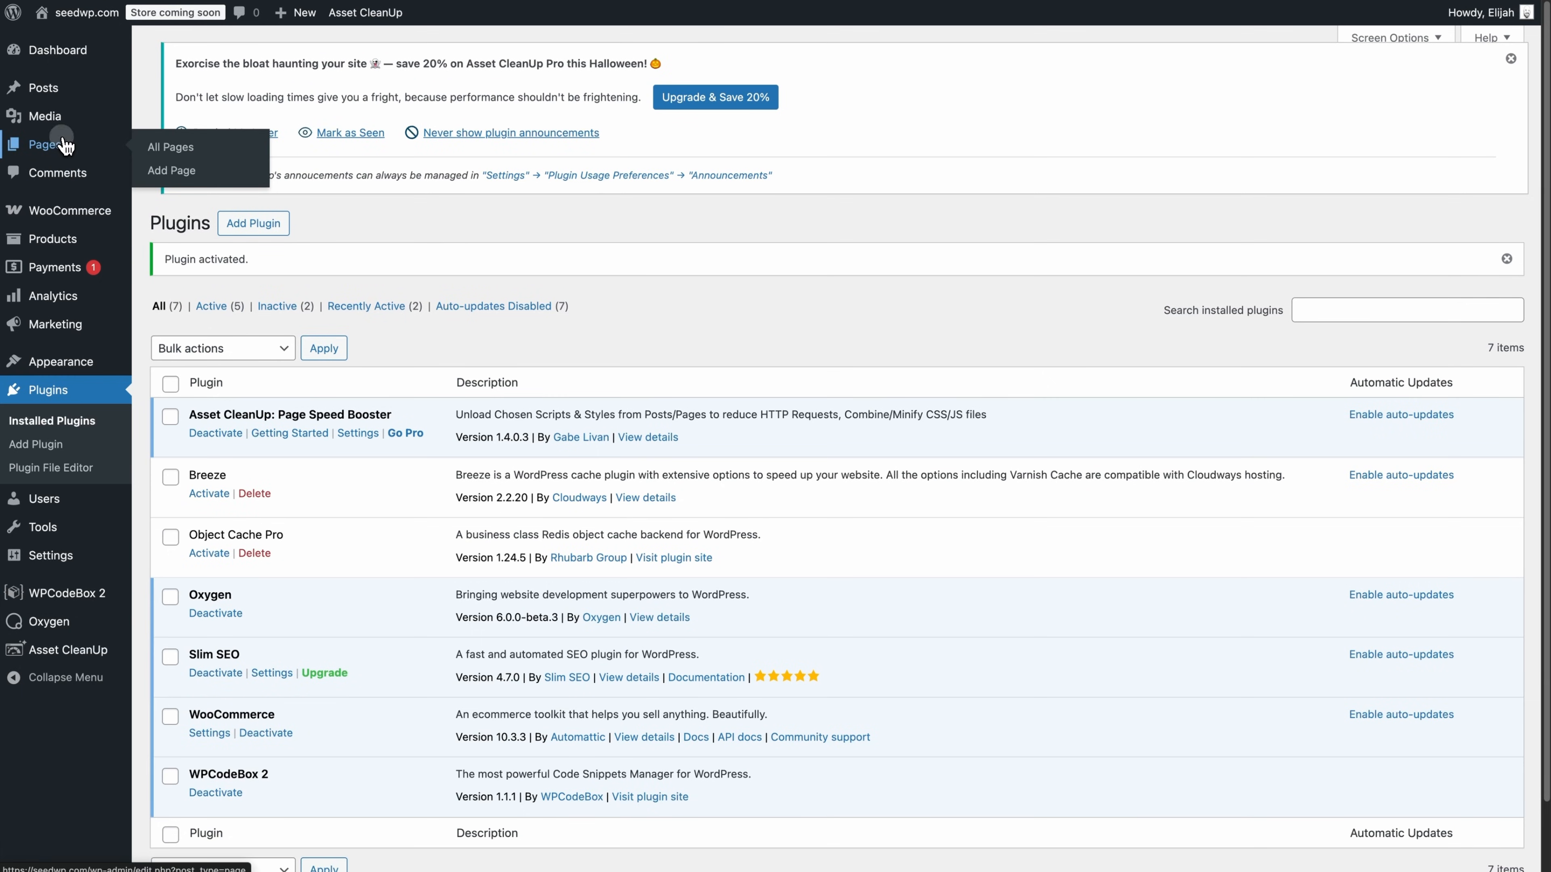
{"action": "left_click", "coordinate": [65, 146]}
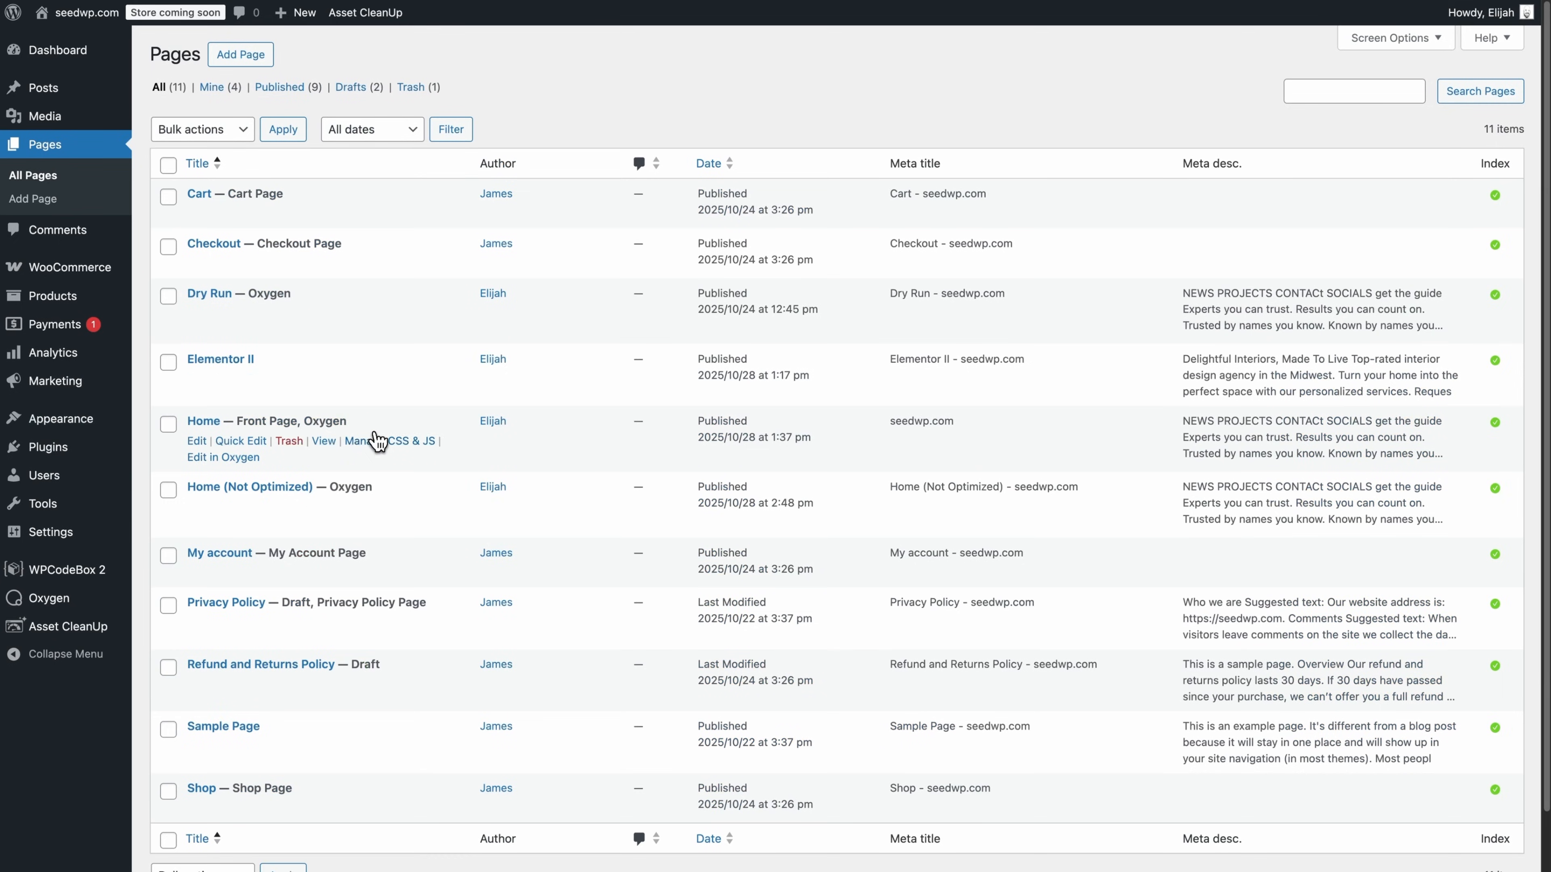
{"action": "left_click", "coordinate": [213, 428]}
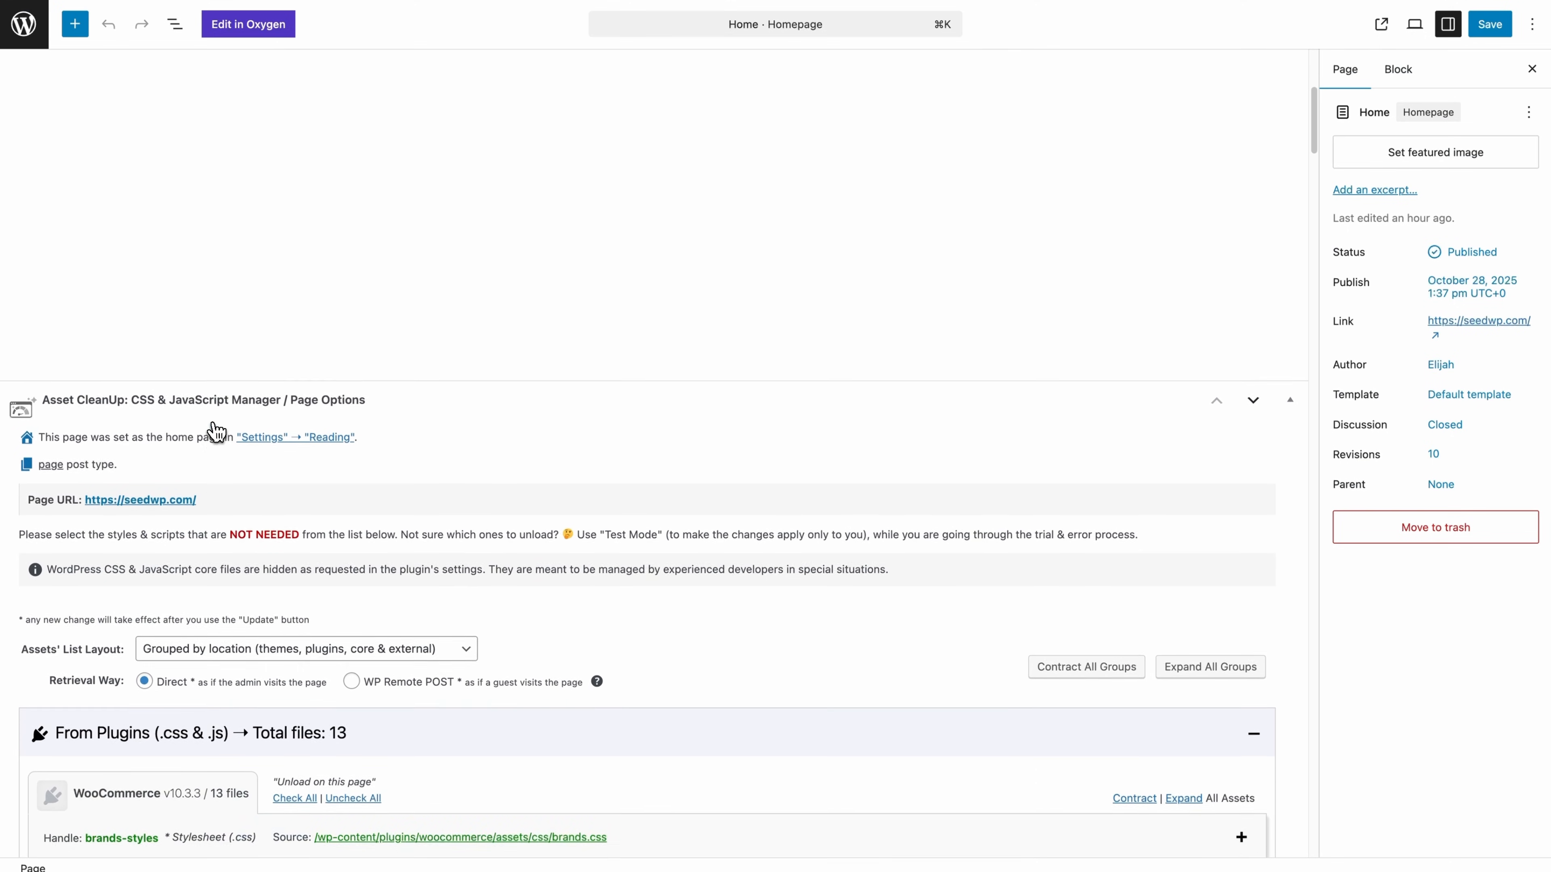
{"action": "scroll", "coordinate": [443, 372], "scroll_direction": "down", "scroll_amount": 5}
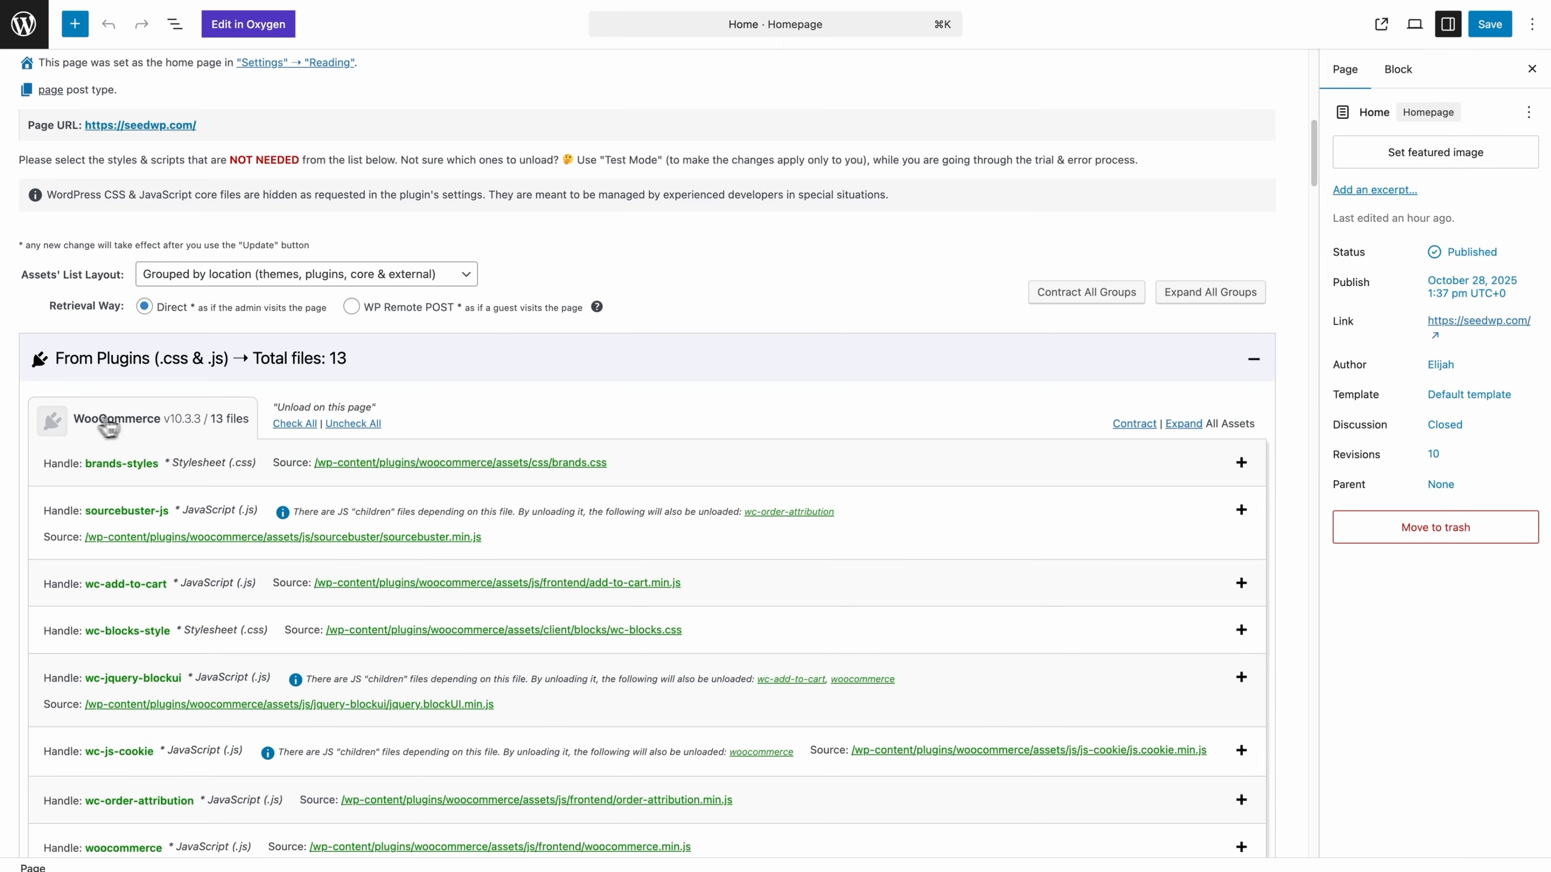
{"action": "left_click", "coordinate": [1183, 424]}
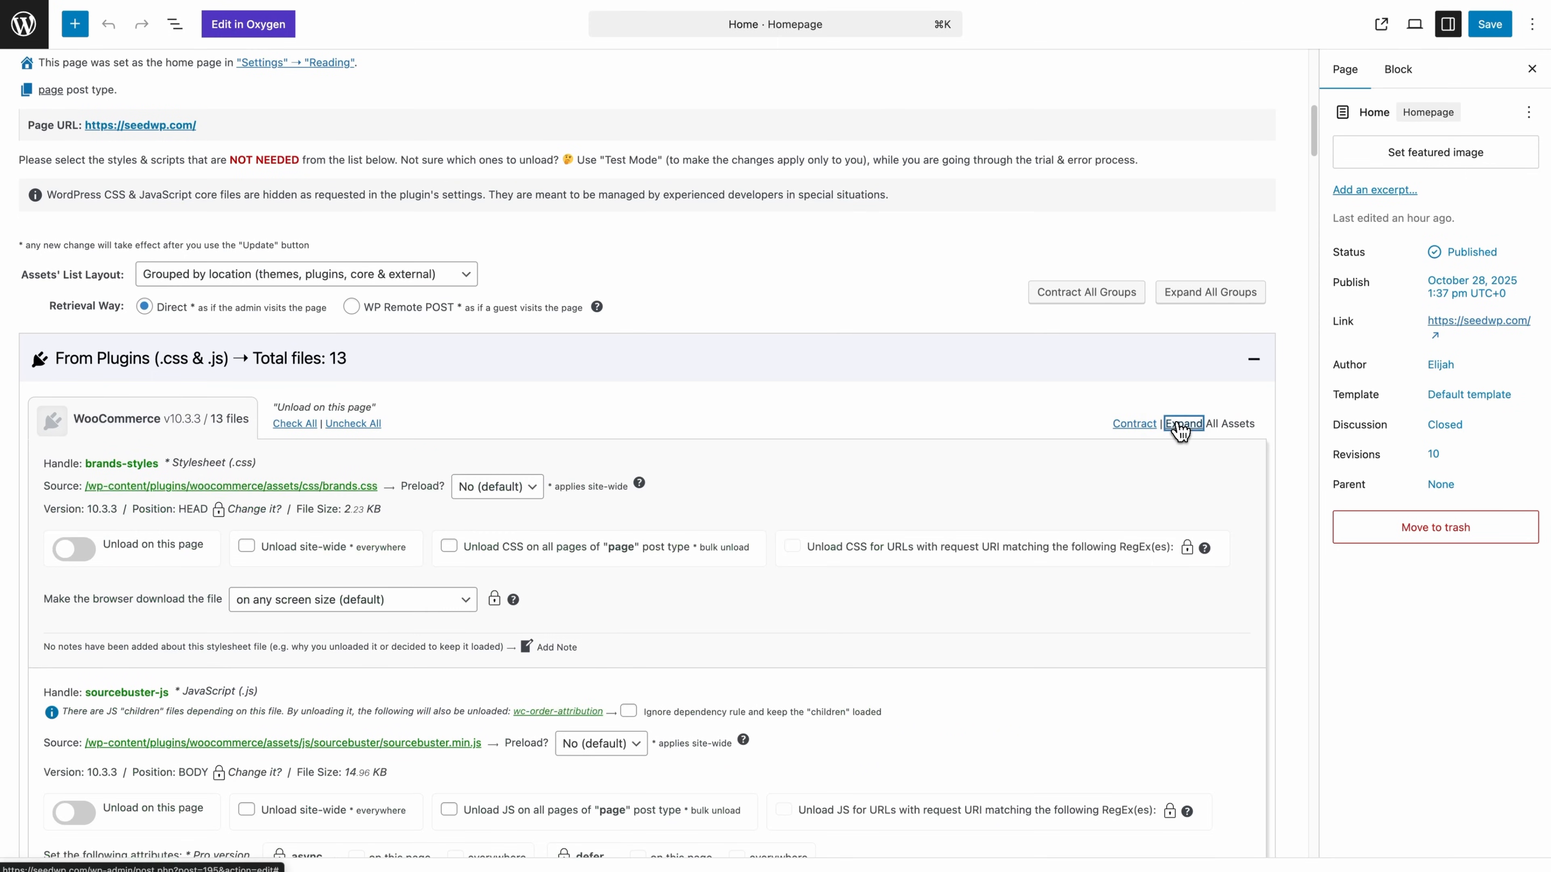
Step: Unload the WooCommerce assets brands-styles, sourcebuster-js and wc-add-to-cart on this page
{"action": "scroll", "coordinate": [478, 428], "scroll_direction": "down", "scroll_amount": 2}
{"action": "scroll", "coordinate": [479, 427], "scroll_direction": "down", "scroll_amount": 2}
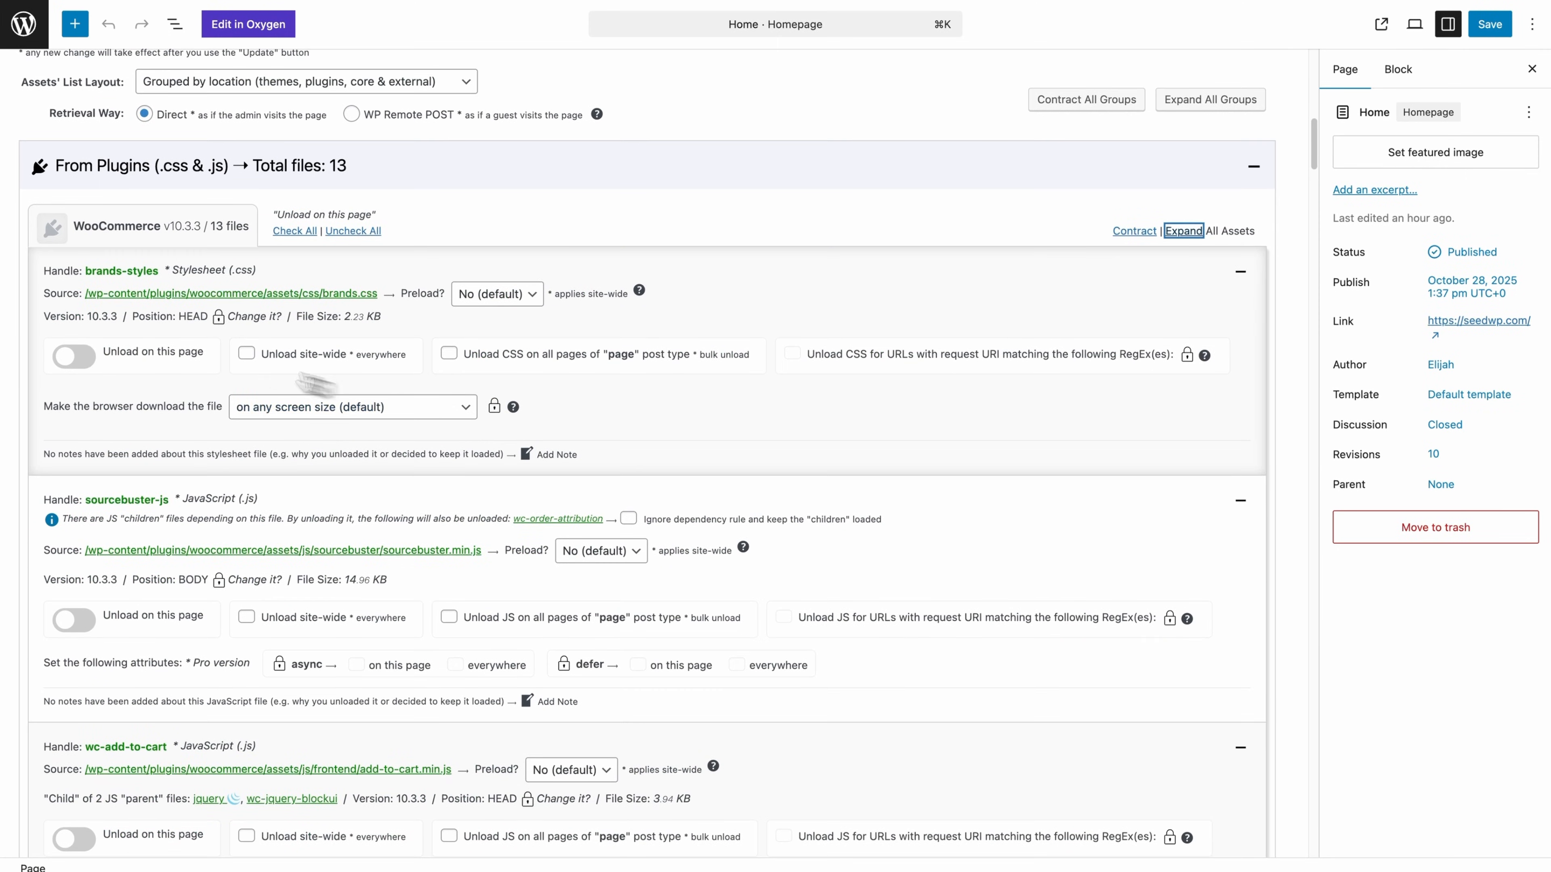
{"action": "left_click", "coordinate": [74, 357]}
{"action": "scroll", "coordinate": [117, 374], "scroll_direction": "down", "scroll_amount": 6}
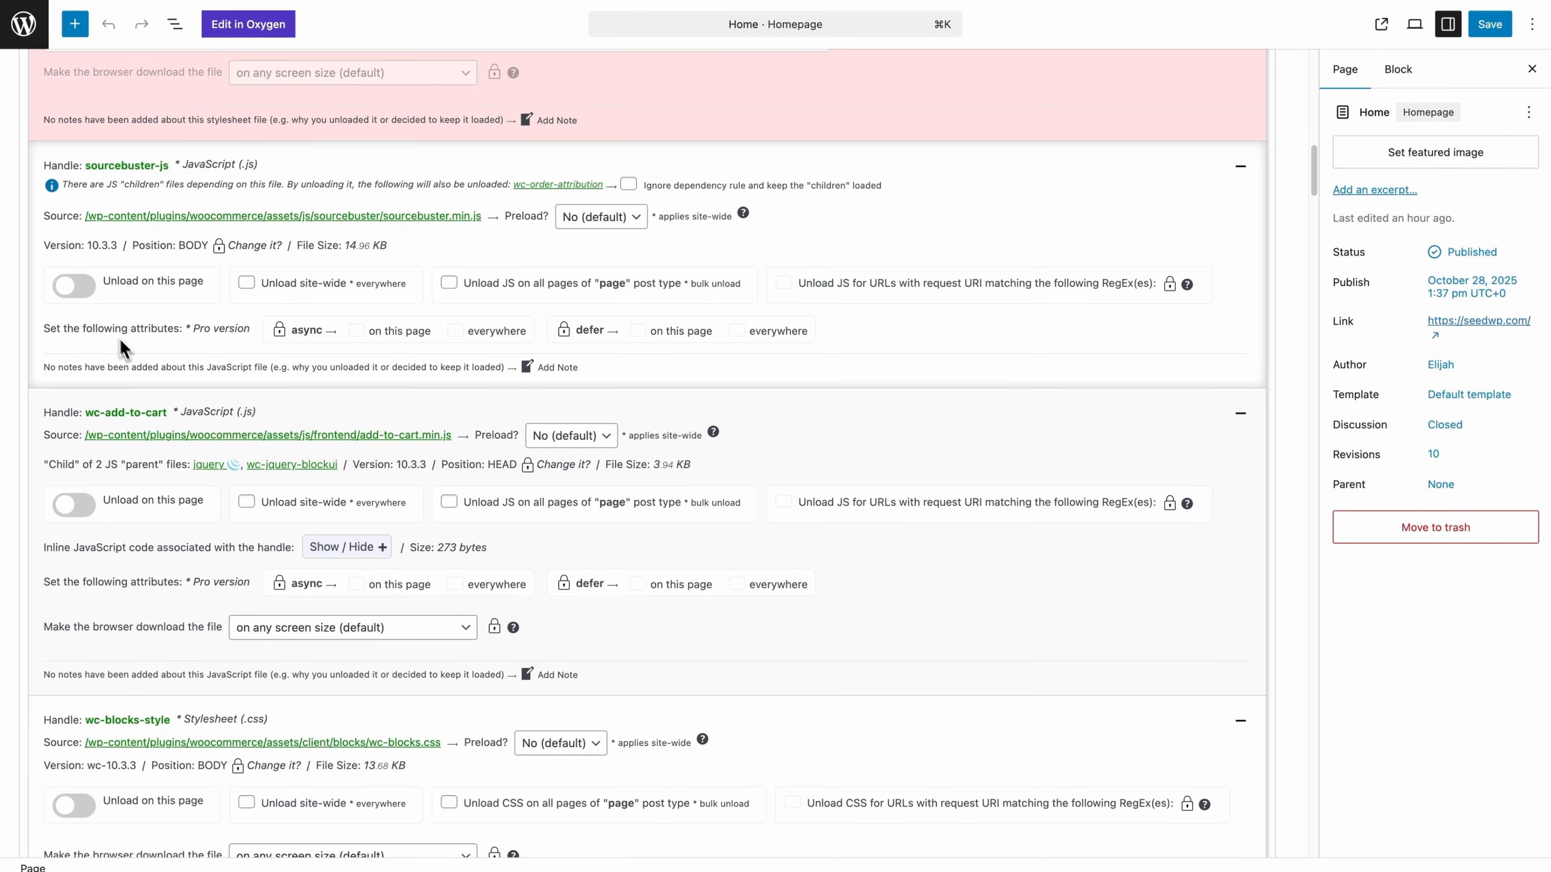
{"action": "left_click", "coordinate": [72, 289]}
{"action": "scroll", "coordinate": [72, 297], "scroll_direction": "down", "scroll_amount": 4}
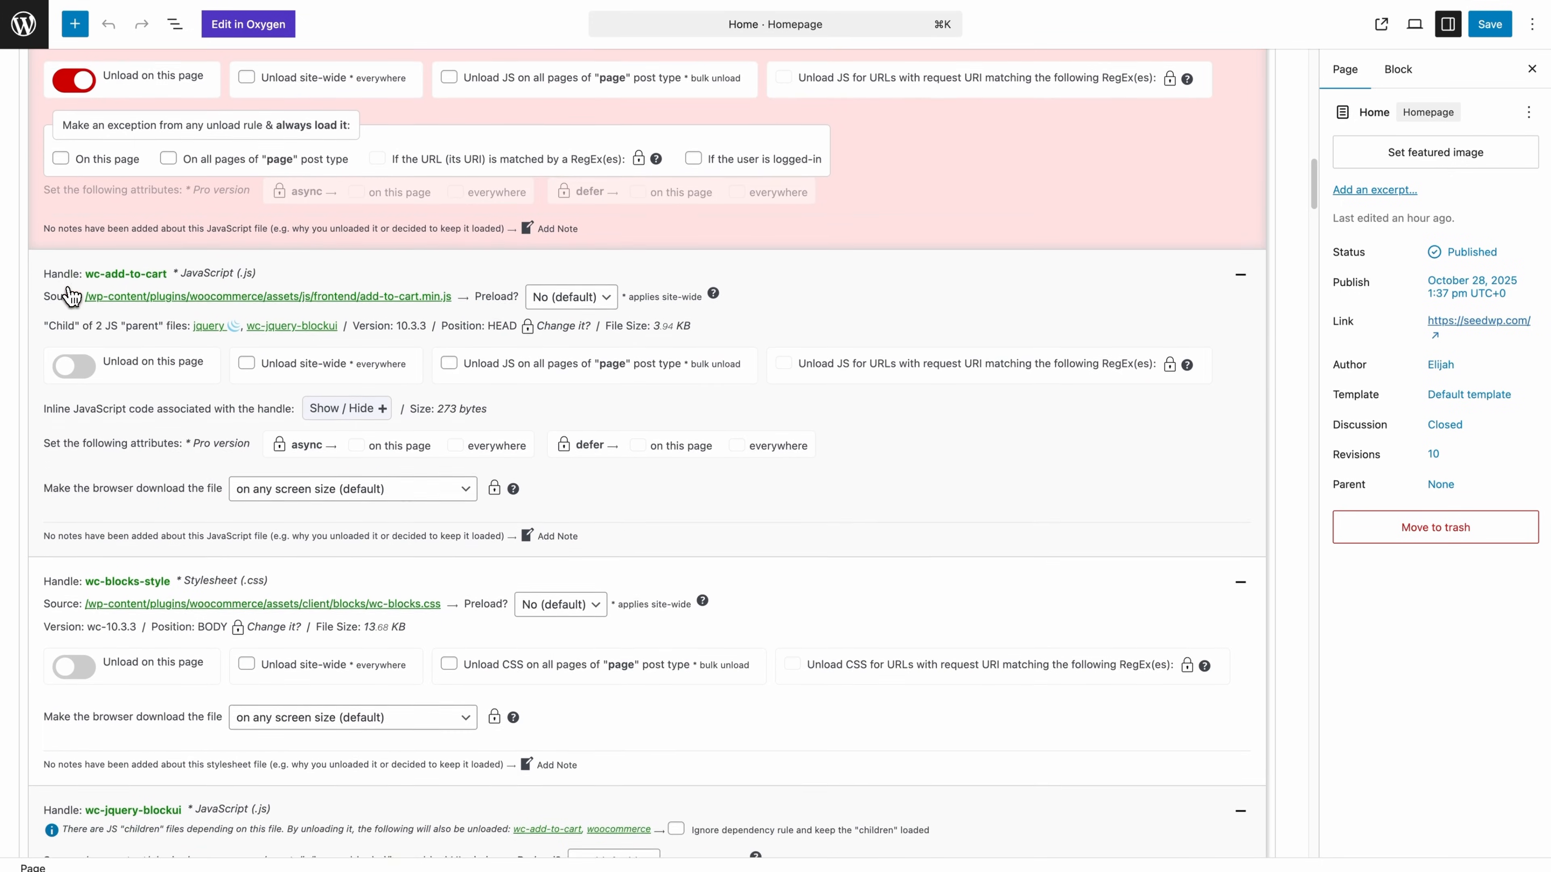
{"action": "left_click", "coordinate": [63, 356]}
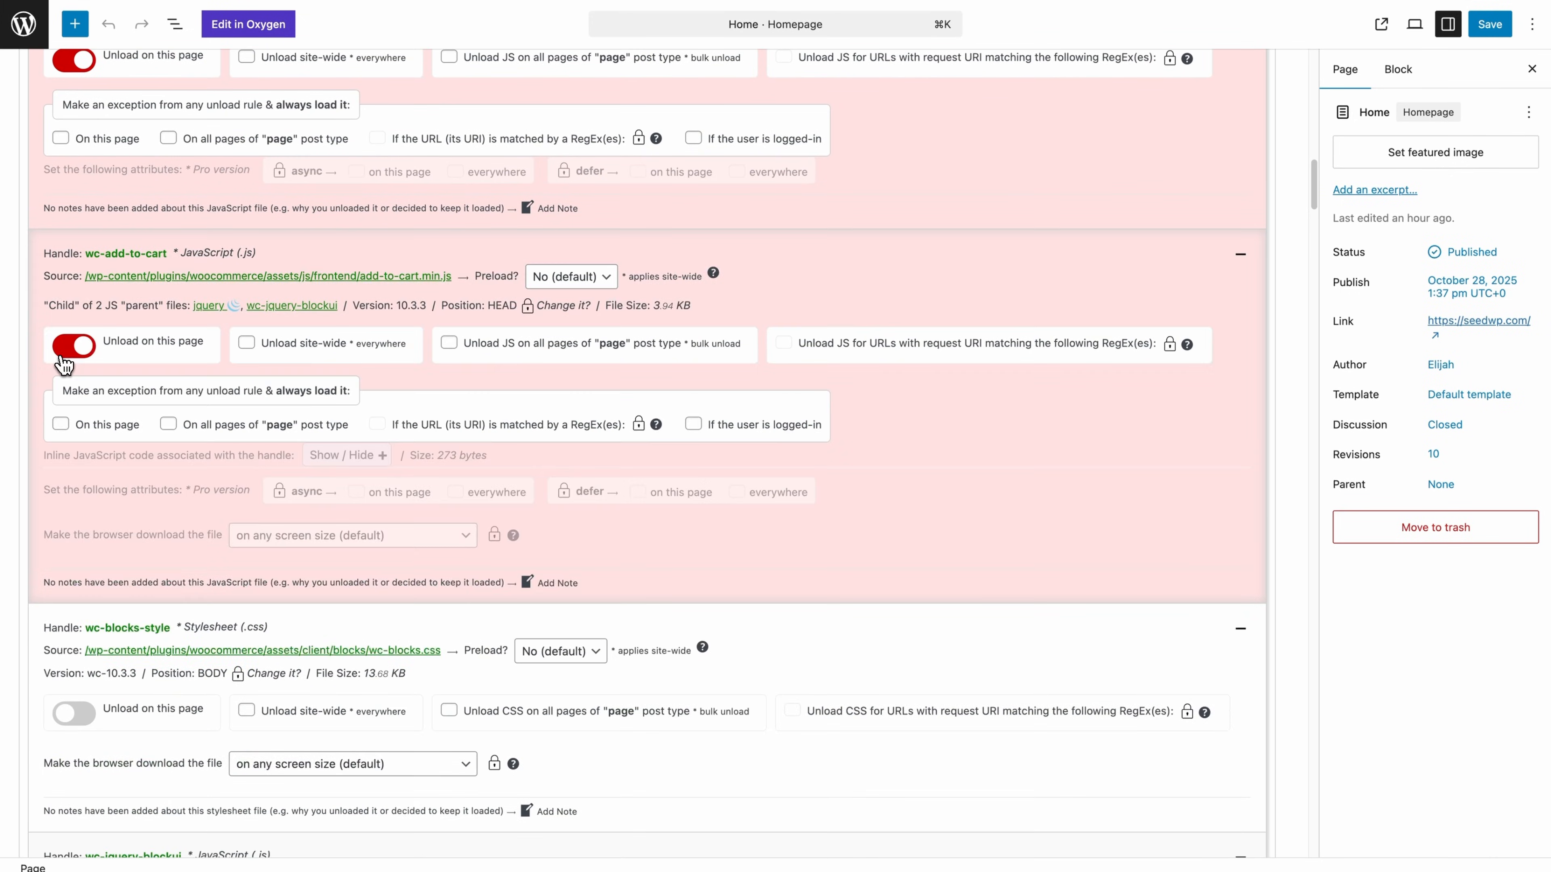
Step: Unload the wc-blocks-style stylesheet and the wc-jquery-blockui and wc-js-cookie scripts on this page
{"action": "scroll", "coordinate": [63, 365], "scroll_direction": "down", "scroll_amount": 7}
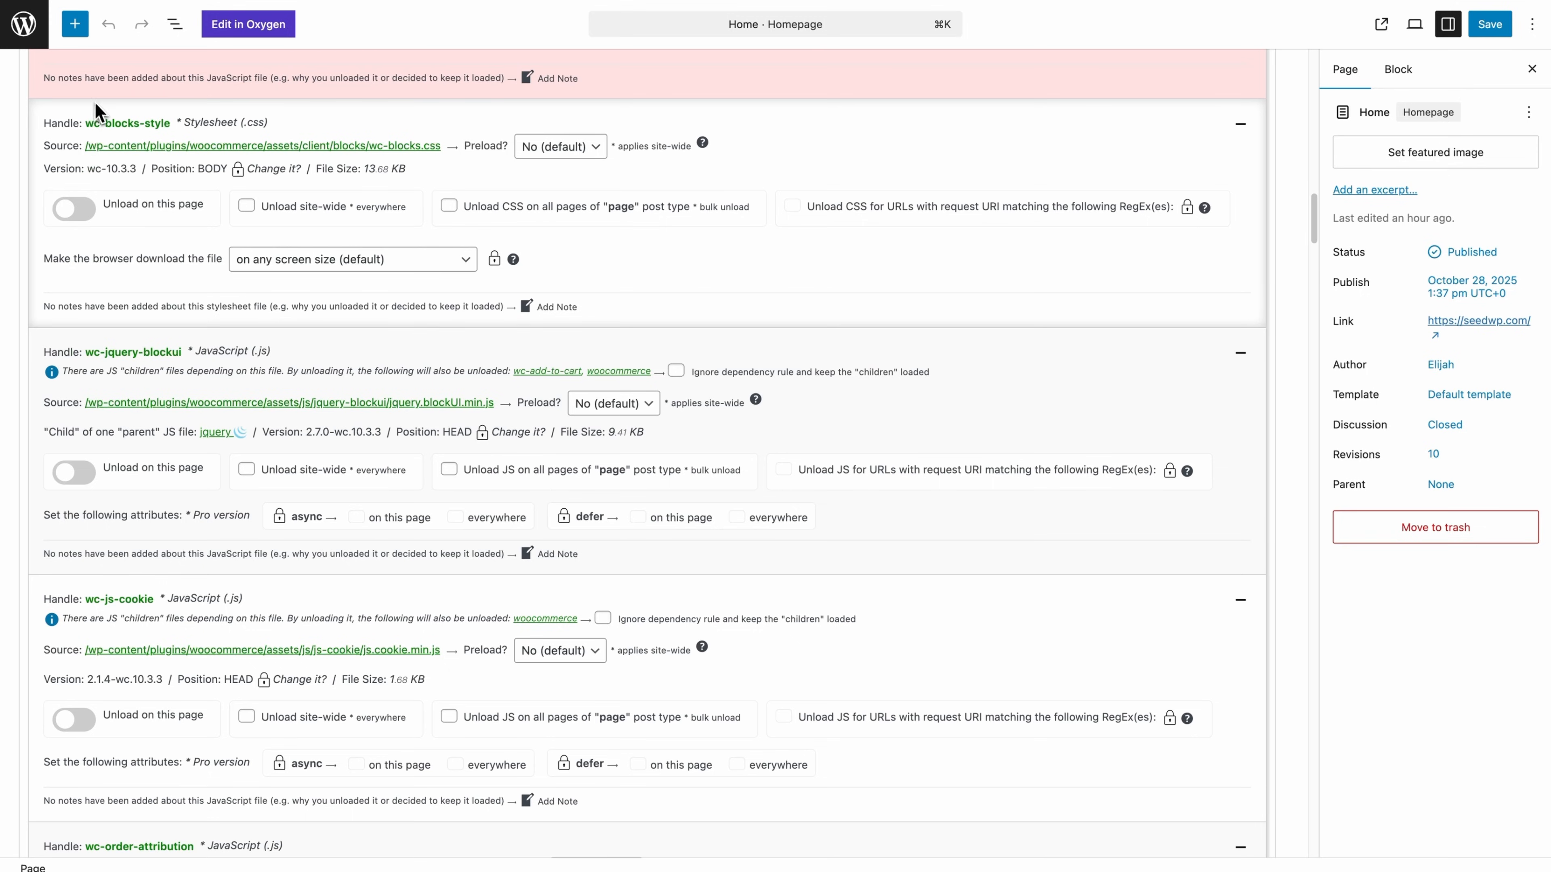
{"action": "scroll", "coordinate": [92, 159], "scroll_direction": "up", "scroll_amount": 2}
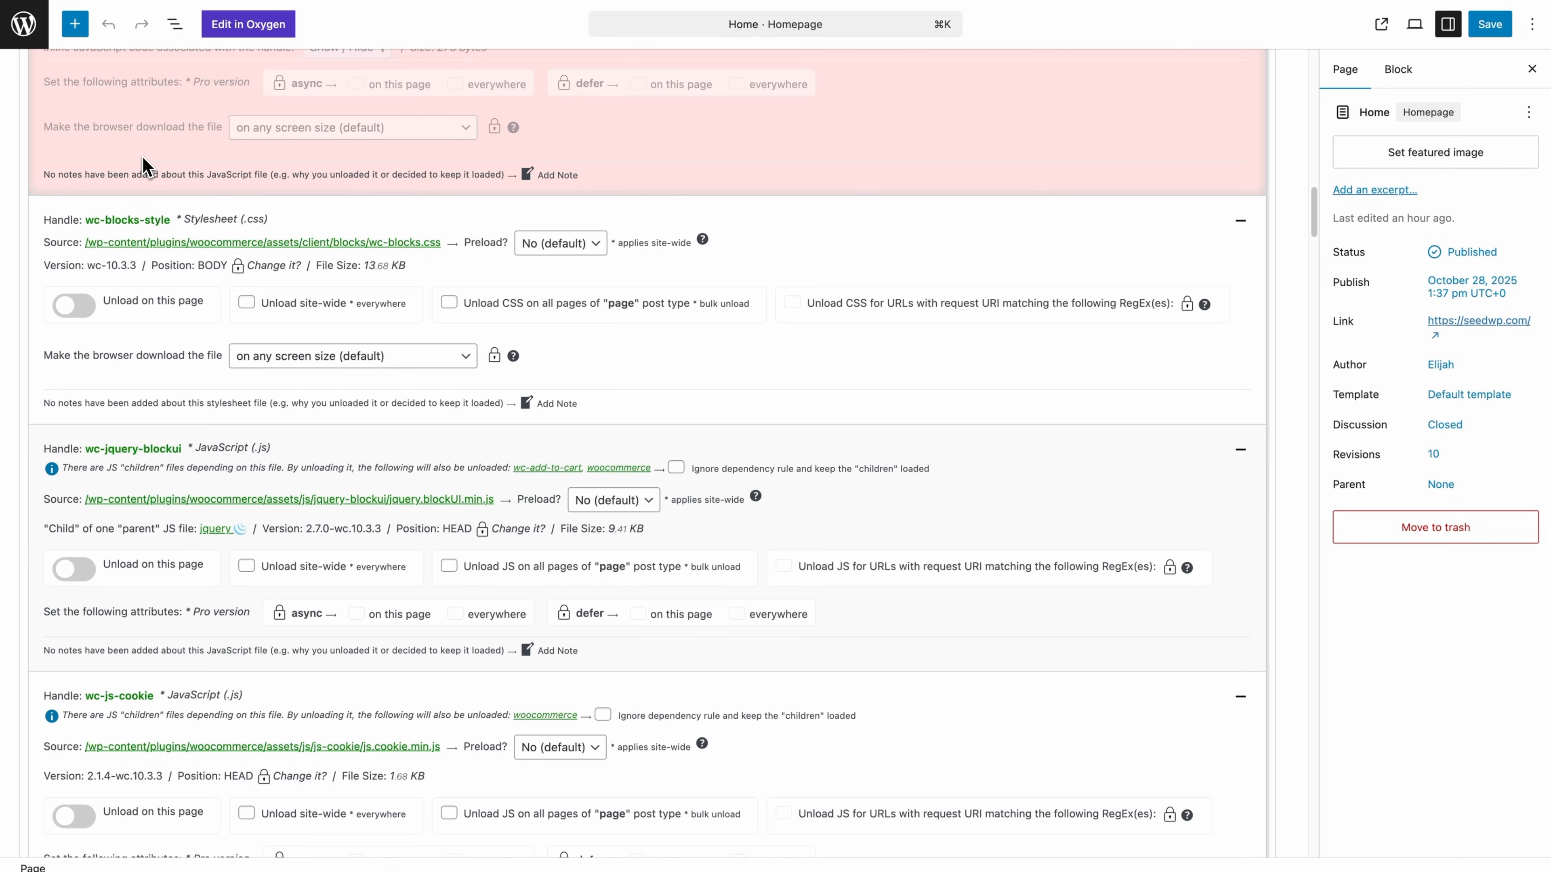
{"action": "left_click", "coordinate": [73, 309]}
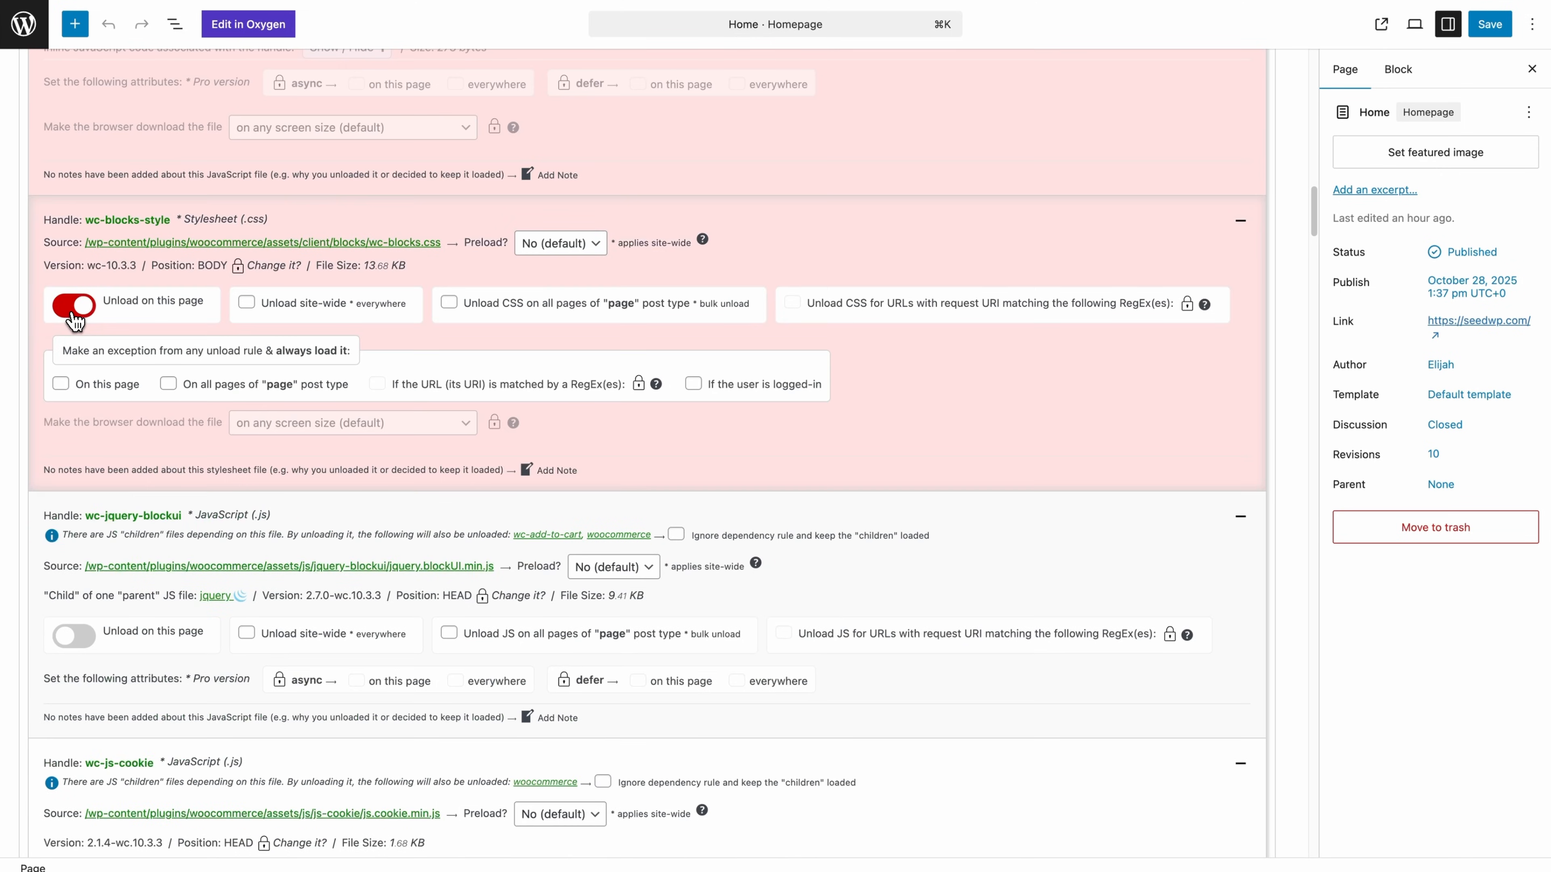
{"action": "scroll", "coordinate": [340, 331], "scroll_direction": "down", "scroll_amount": 3}
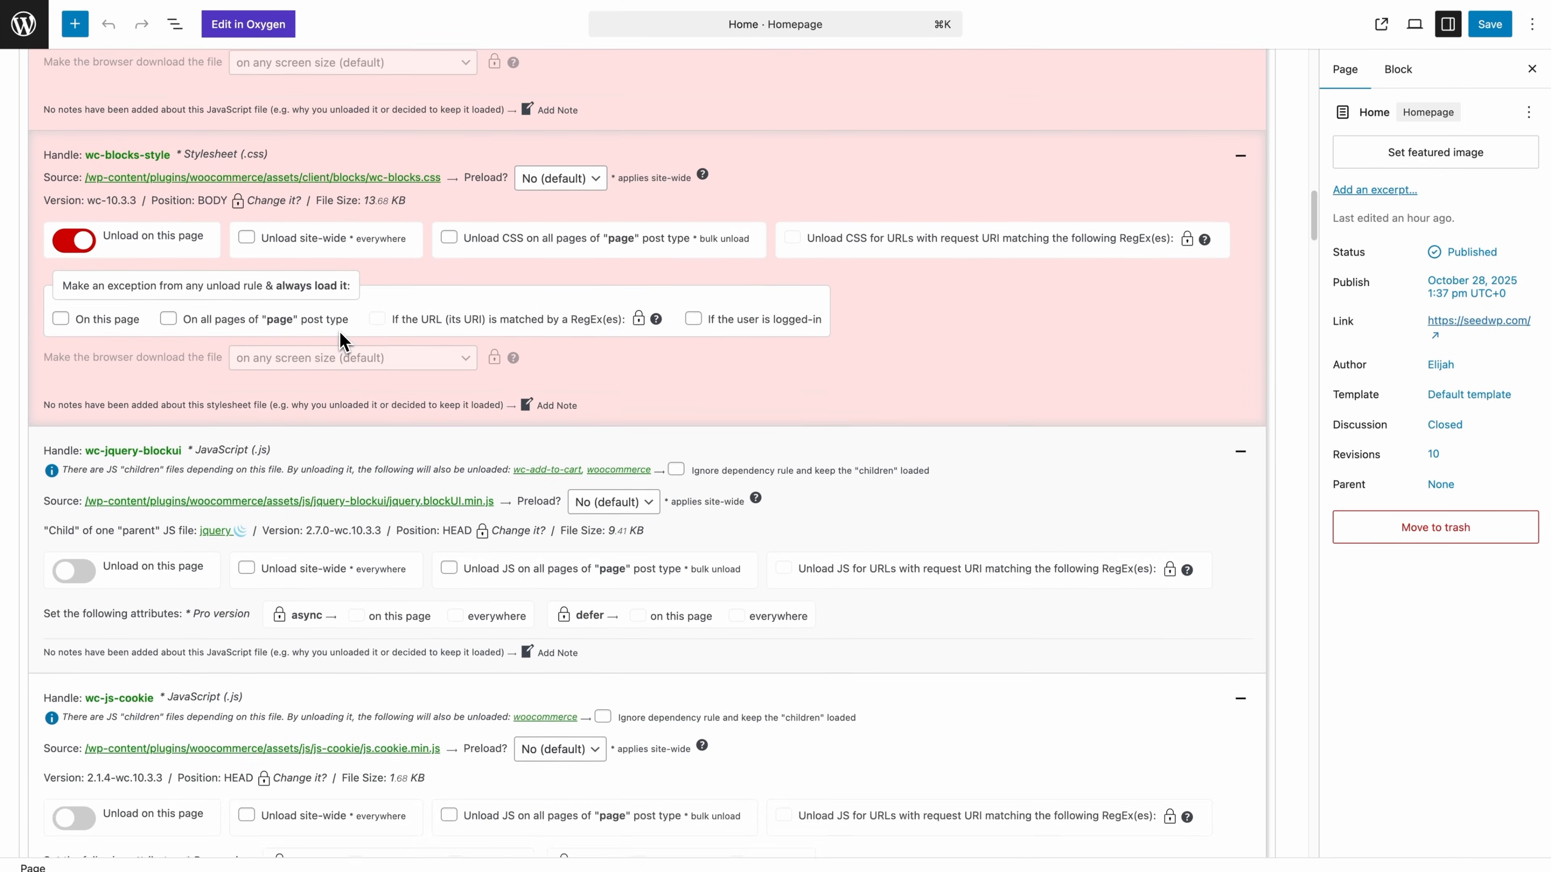
{"action": "left_click", "coordinate": [74, 449]}
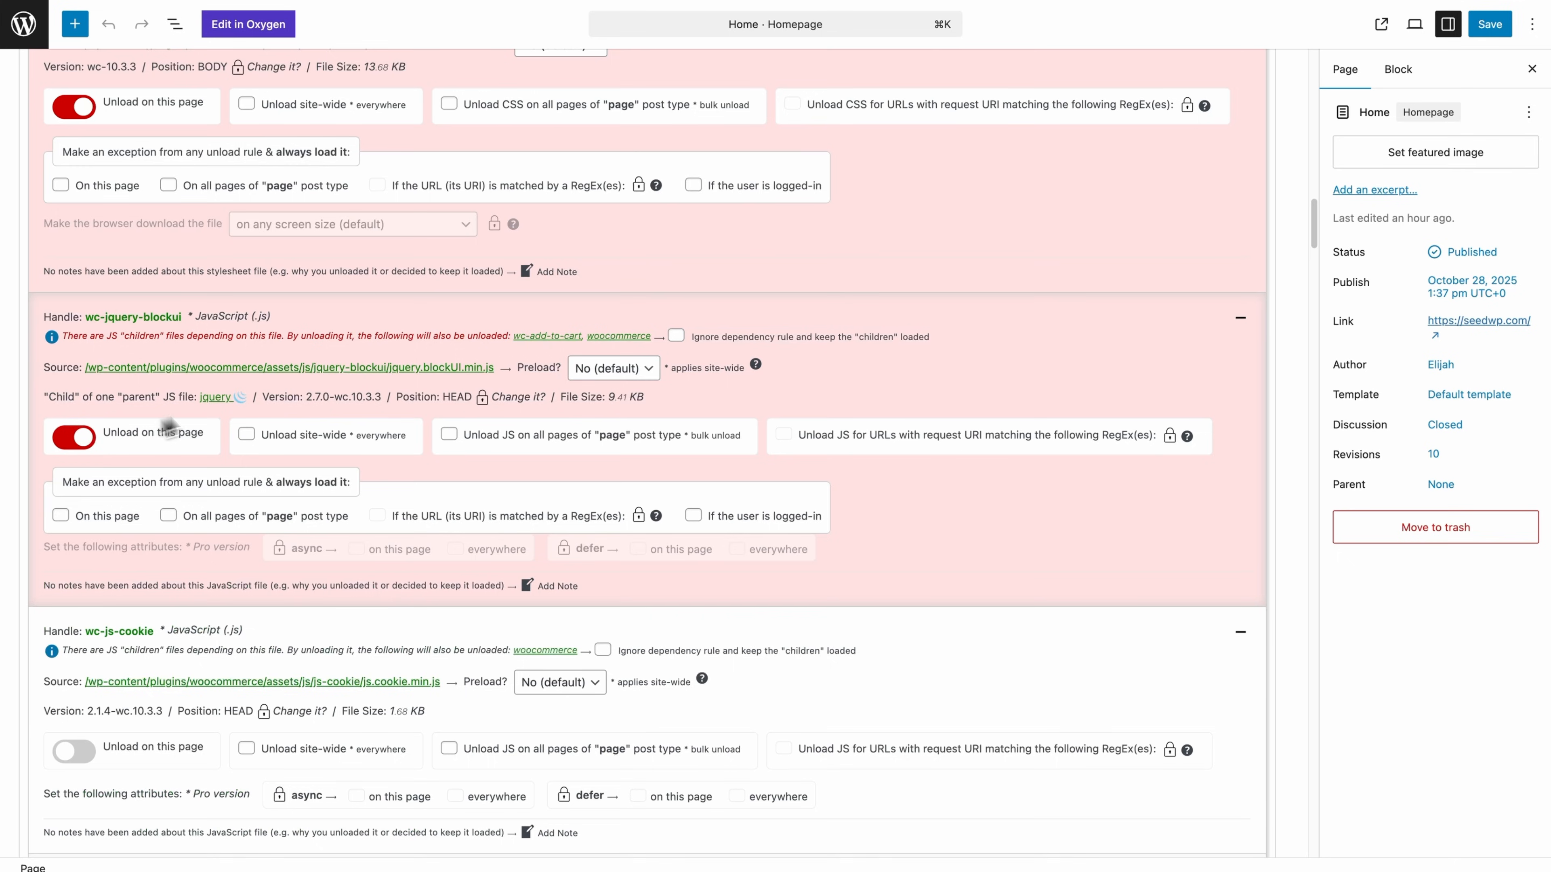
{"action": "scroll", "coordinate": [253, 397], "scroll_direction": "down", "scroll_amount": 5}
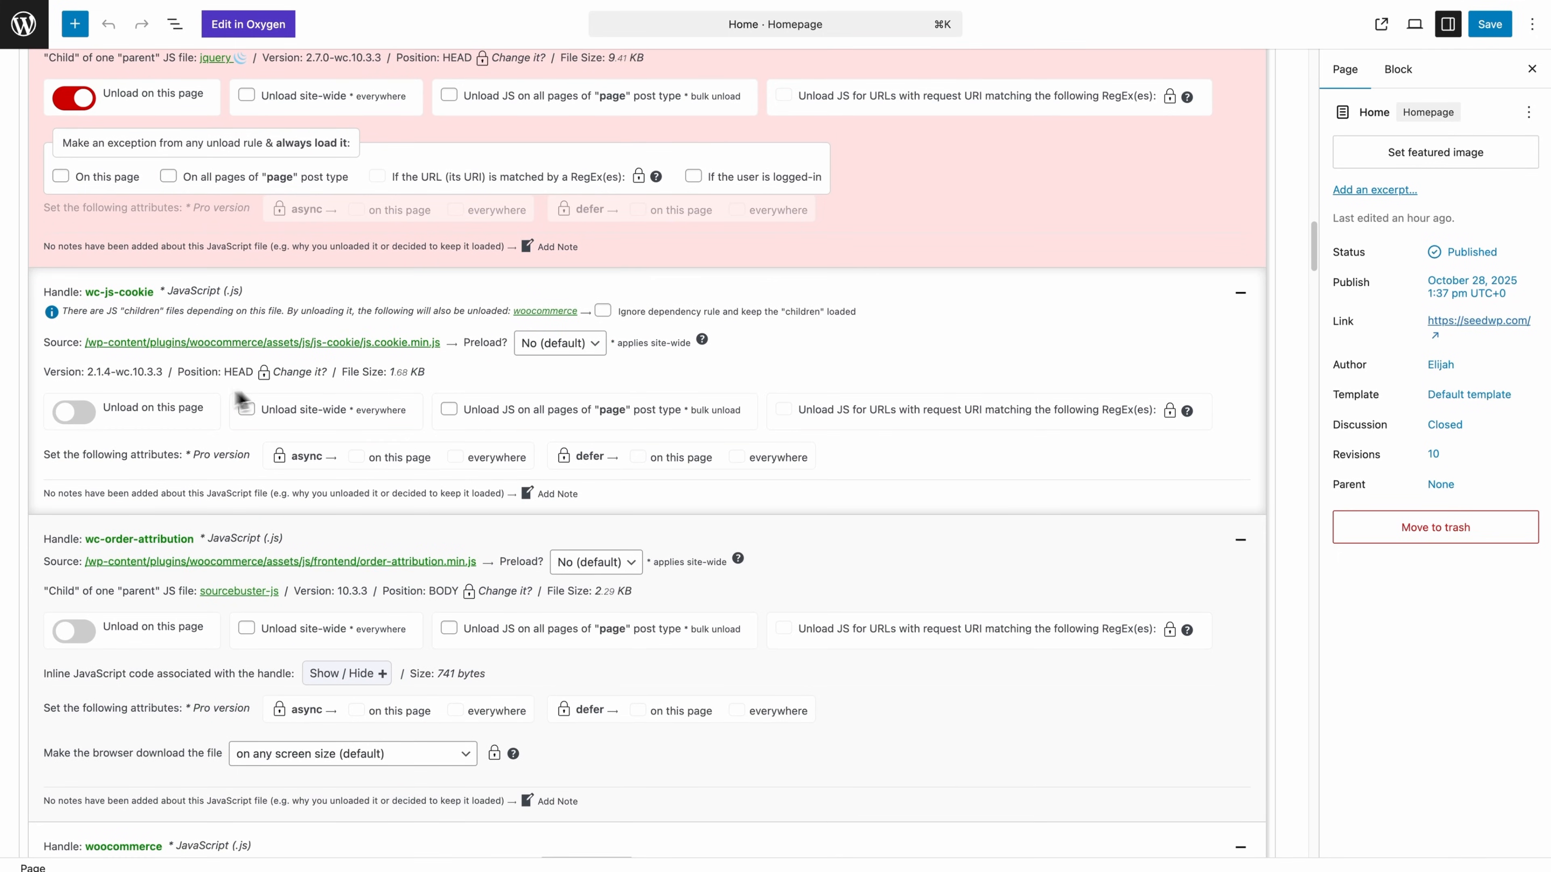
{"action": "left_click", "coordinate": [73, 412]}
Step: Unload the wc-order-attribution and woocommerce scripts on this page
{"action": "scroll", "coordinate": [97, 406], "scroll_direction": "down", "scroll_amount": 4}
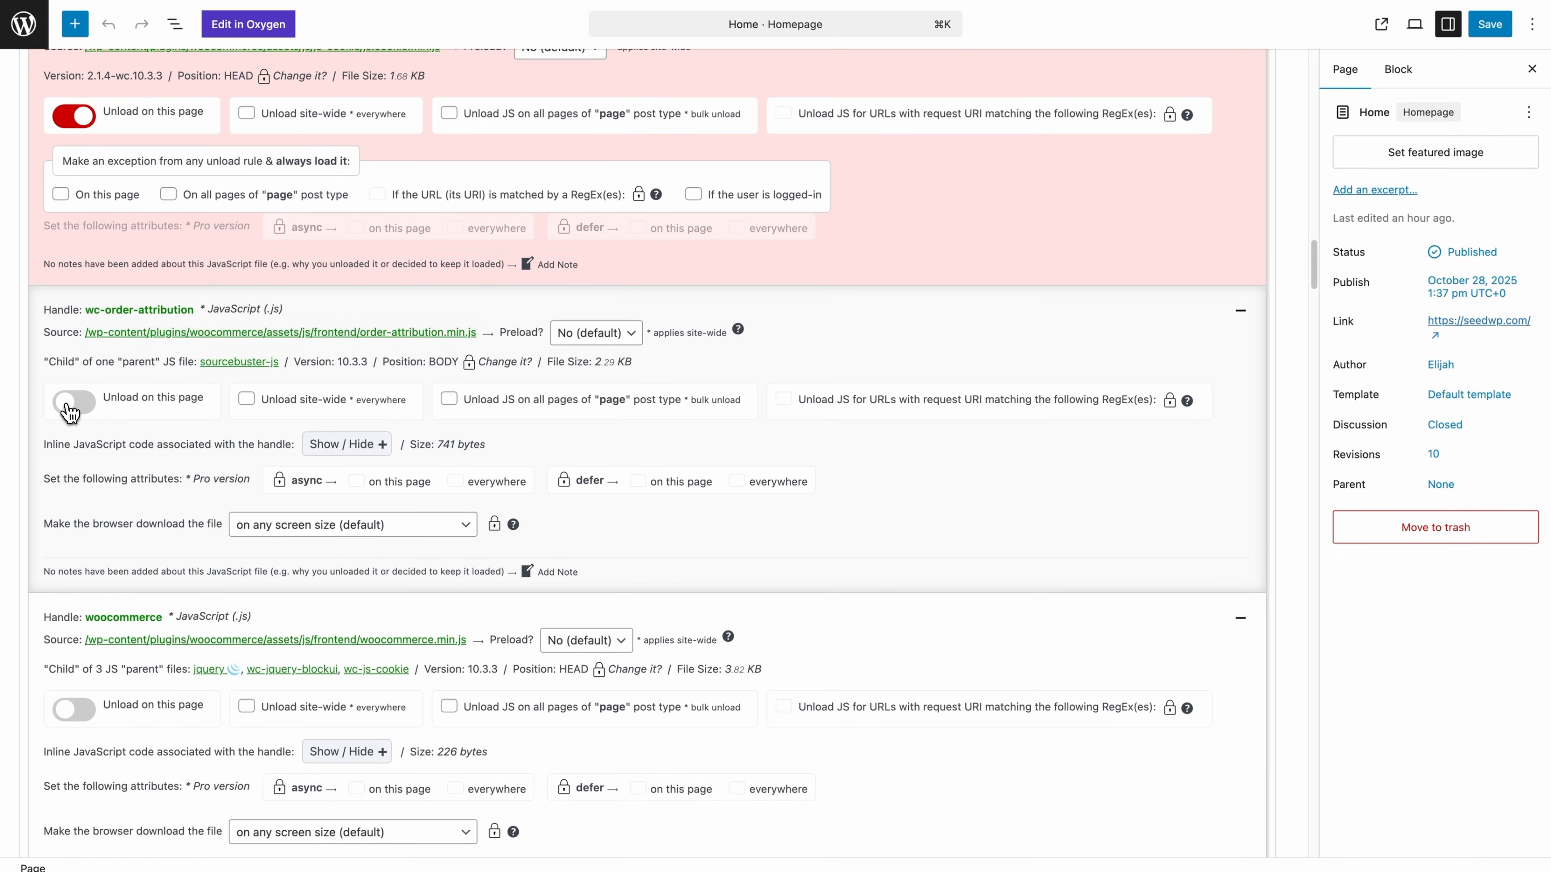
{"action": "left_click", "coordinate": [95, 404]}
{"action": "scroll", "coordinate": [211, 361], "scroll_direction": "down", "scroll_amount": 2}
{"action": "scroll", "coordinate": [211, 361], "scroll_direction": "down", "scroll_amount": 1}
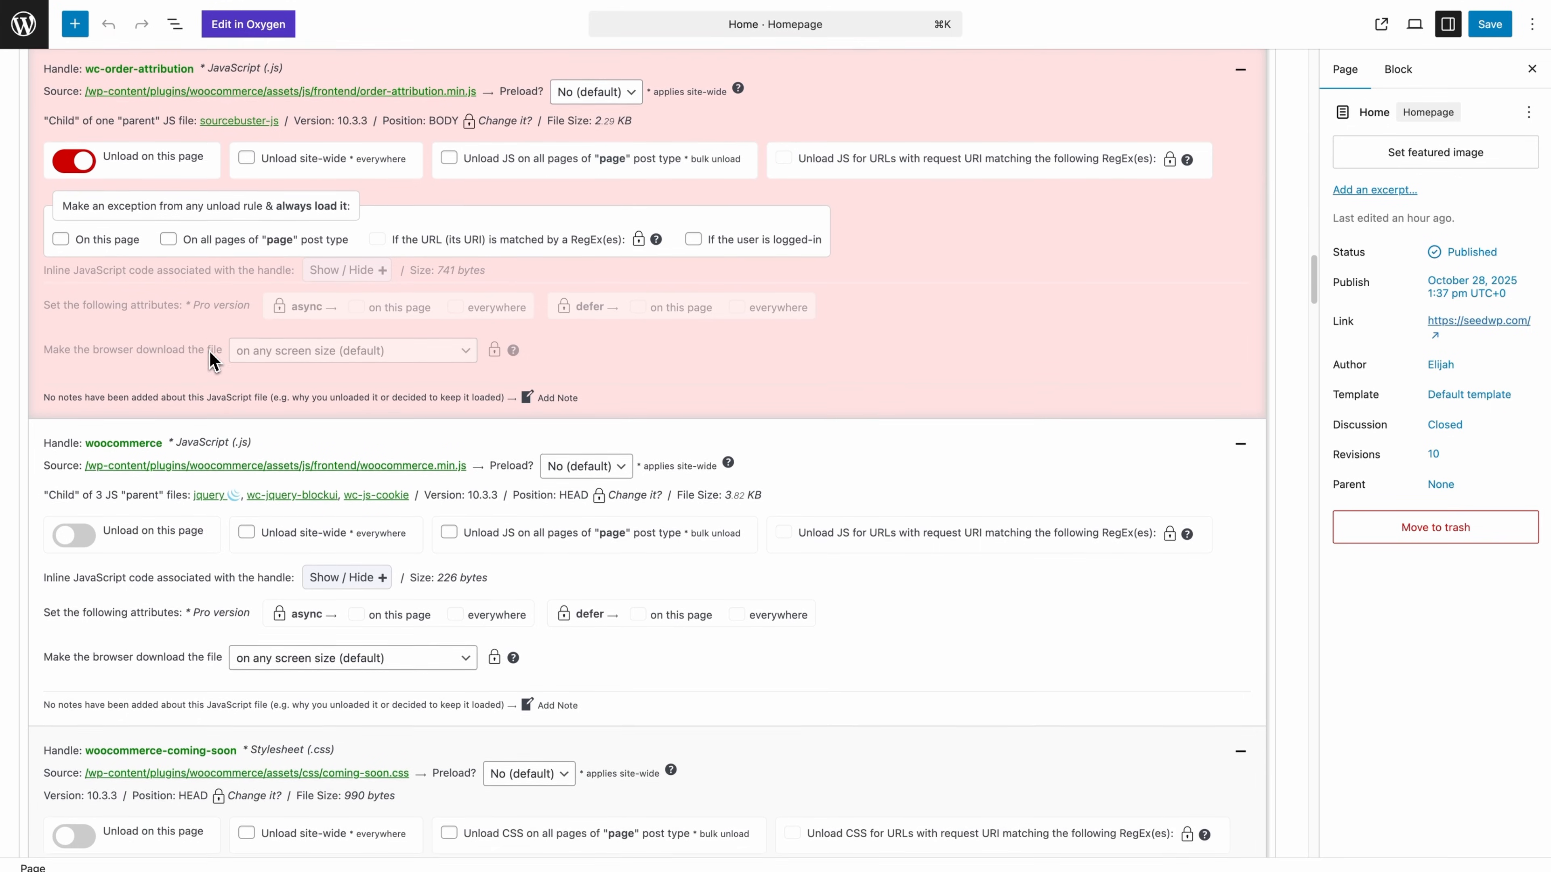
{"action": "left_click", "coordinate": [73, 533]}
Step: Unload the woocommerce-general and woocommerce-inline stylesheets on this page
{"action": "scroll", "coordinate": [73, 536], "scroll_direction": "down", "scroll_amount": 8}
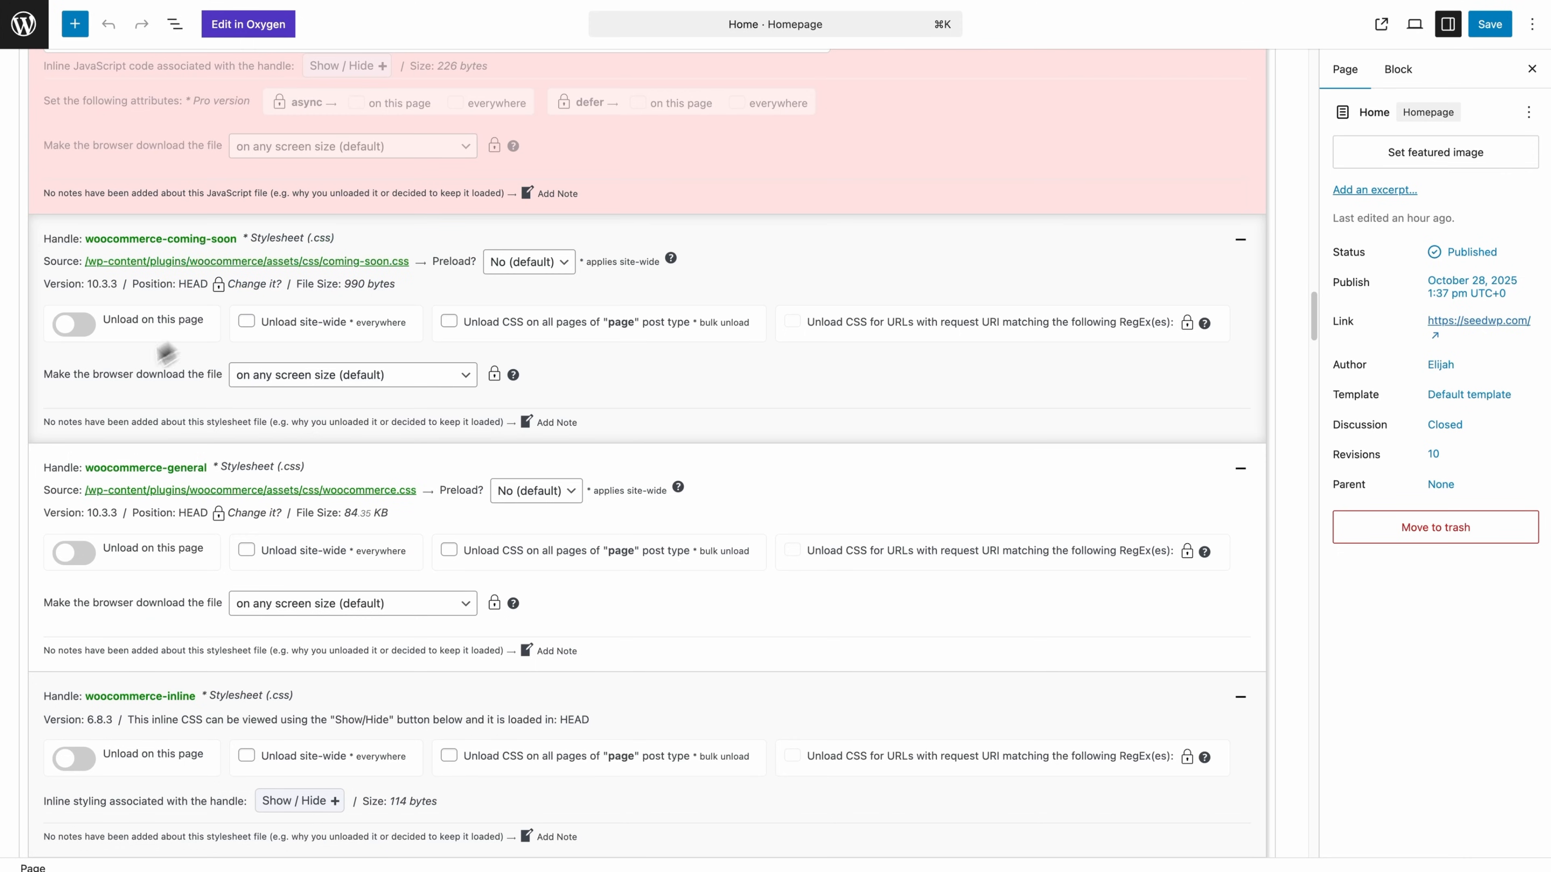
{"action": "left_click", "coordinate": [72, 553]}
{"action": "scroll", "coordinate": [73, 519], "scroll_direction": "down", "scroll_amount": 5}
{"action": "left_click", "coordinate": [74, 518]}
Step: Unload the woocommerce-layout and woocommerce-smallscreen stylesheets on this page and save the Home page
{"action": "scroll", "coordinate": [73, 525], "scroll_direction": "down", "scroll_amount": 4}
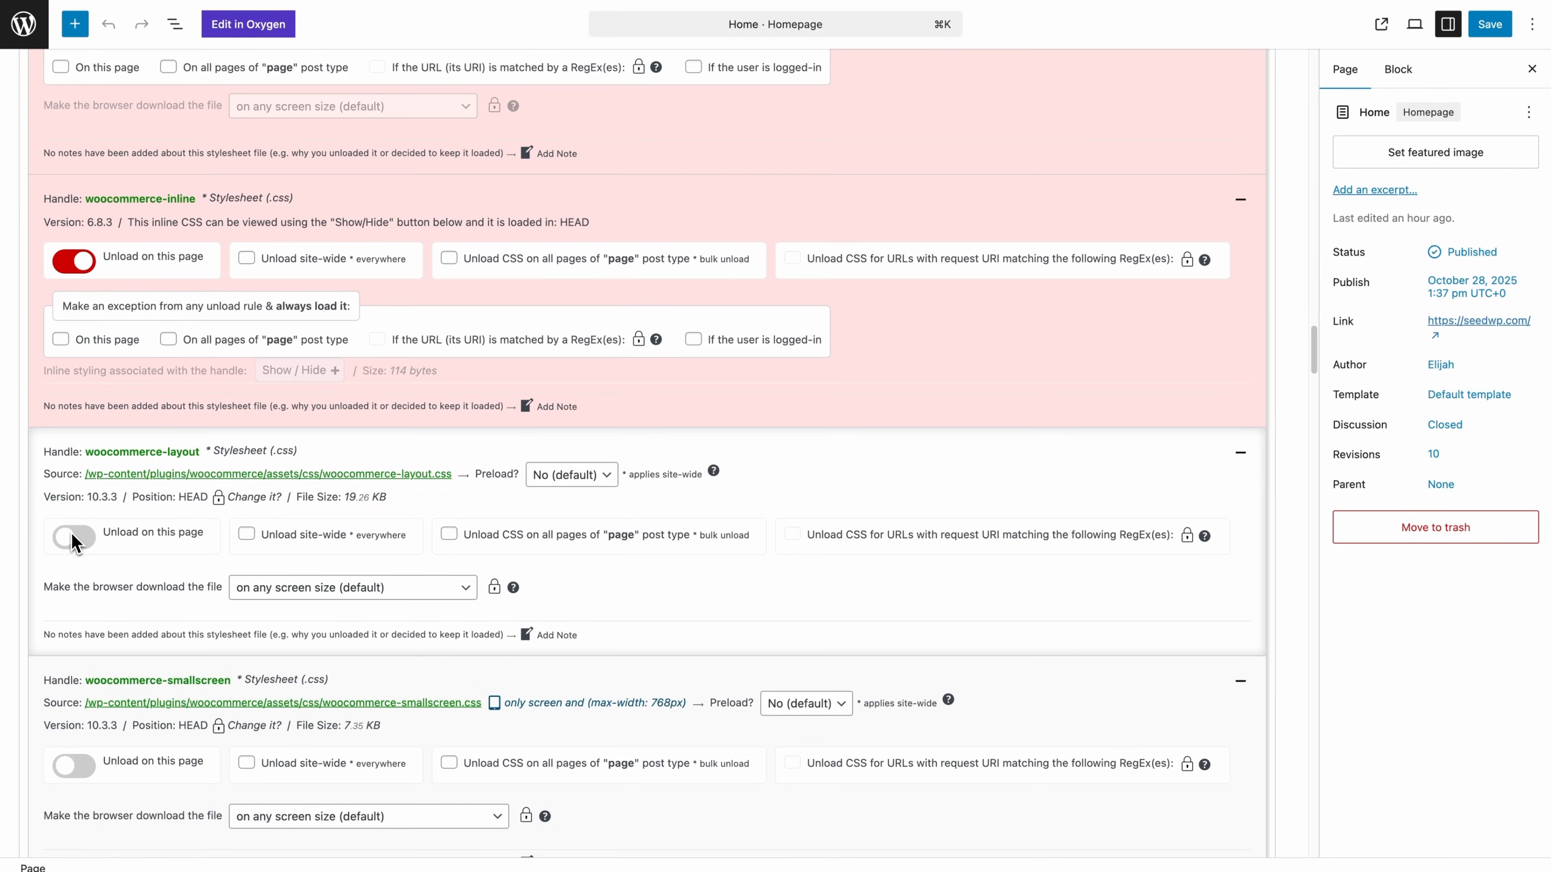
{"action": "left_click", "coordinate": [74, 537]}
{"action": "scroll", "coordinate": [74, 542], "scroll_direction": "down", "scroll_amount": 3}
{"action": "left_click", "coordinate": [76, 648]}
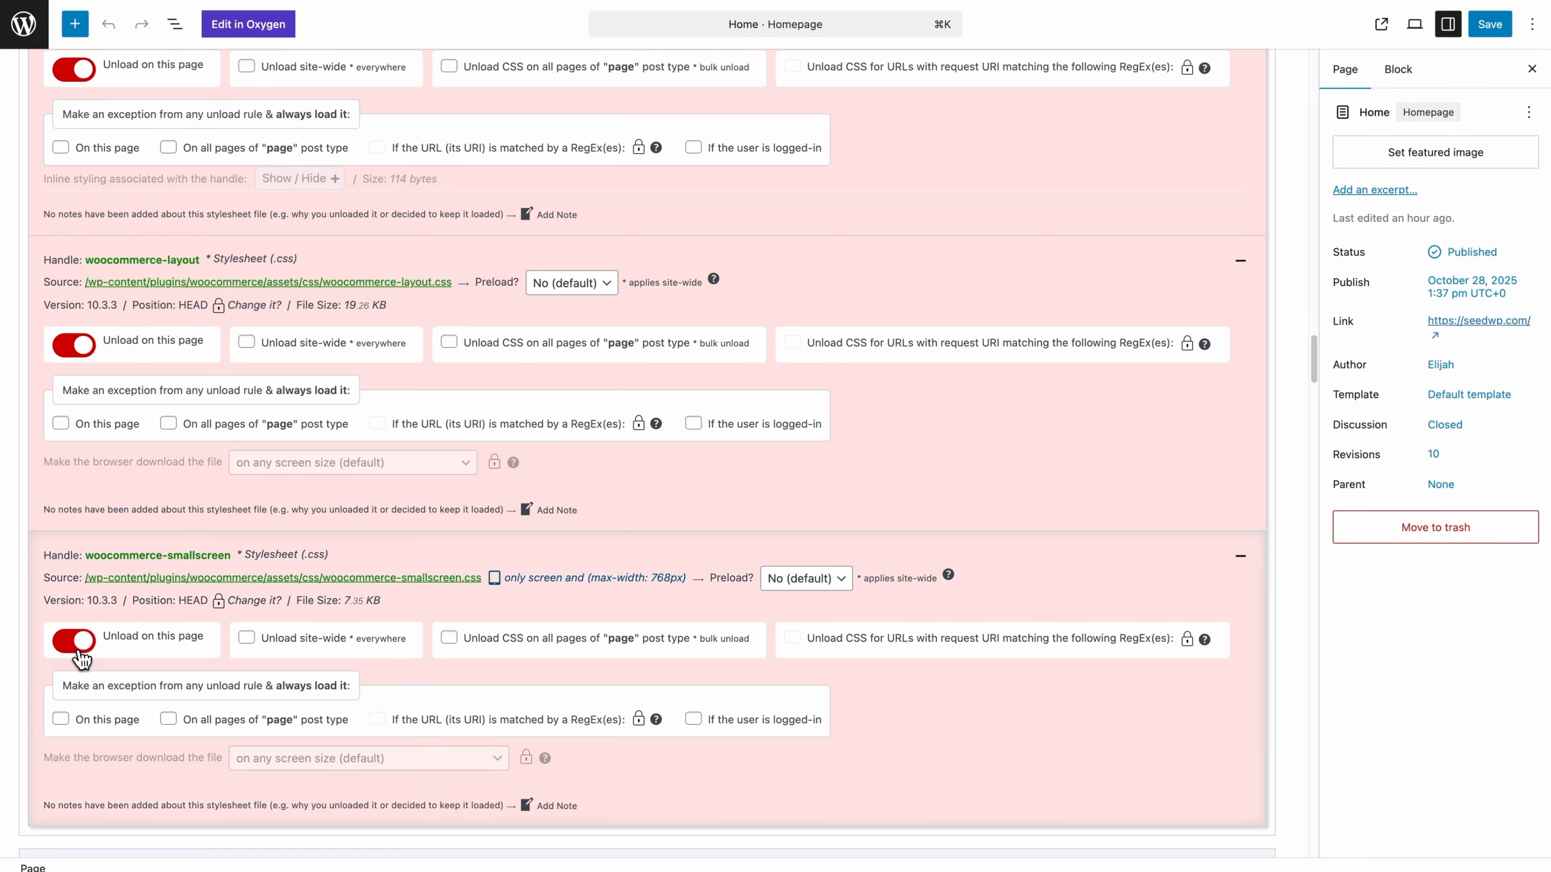
{"action": "left_click", "coordinate": [1493, 27]}
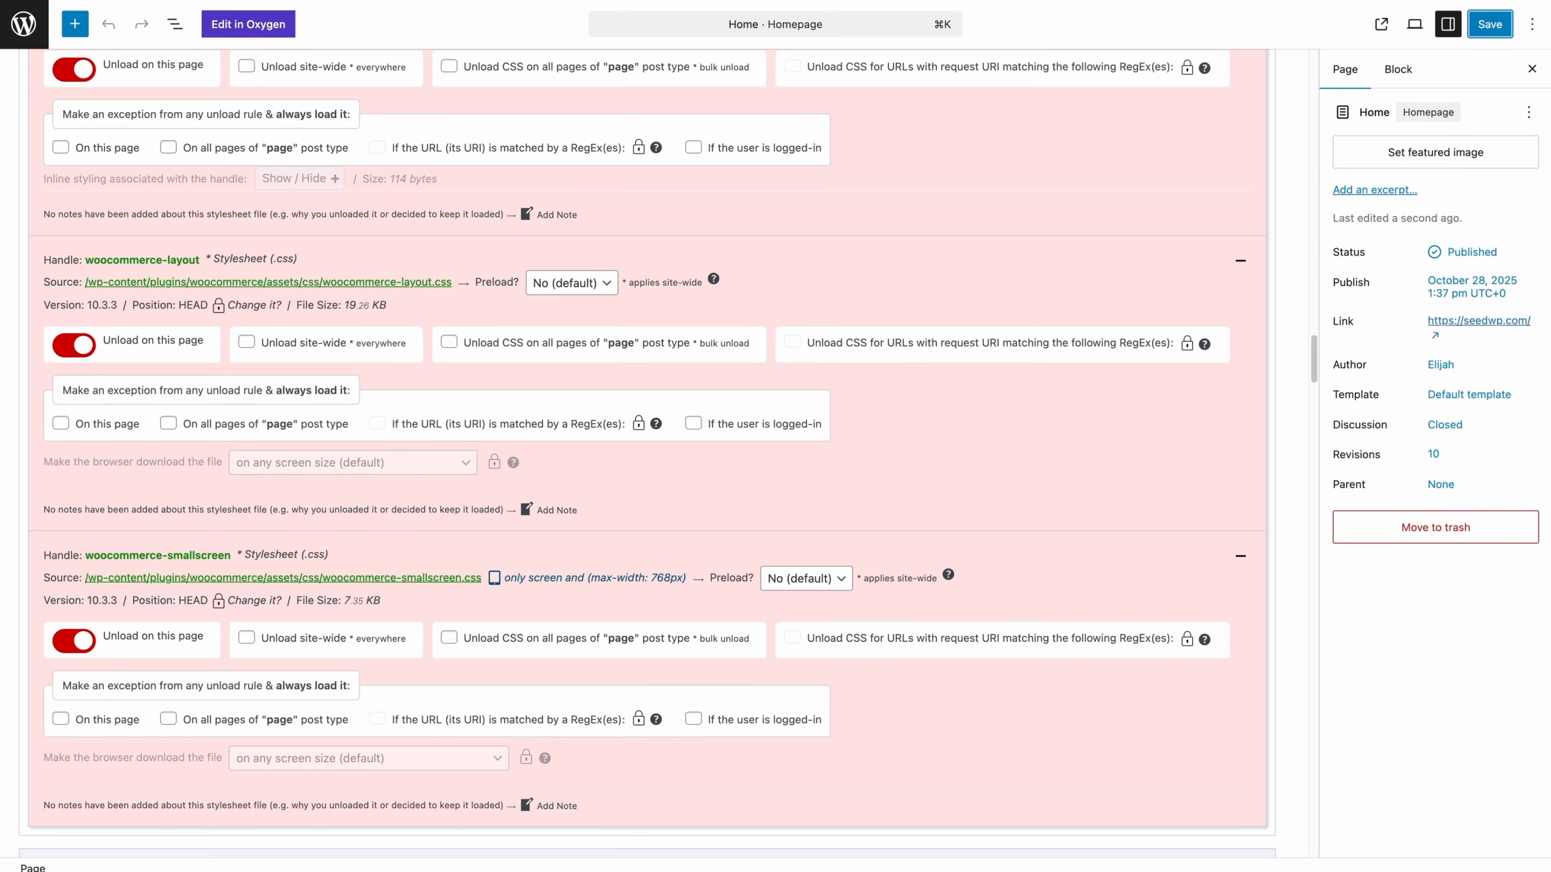
Step: Find the Inter font on Google Fonts in a new browser tab and download the selected Inter and Libre Baskerville families
{"action": "key", "text": "super+t"}
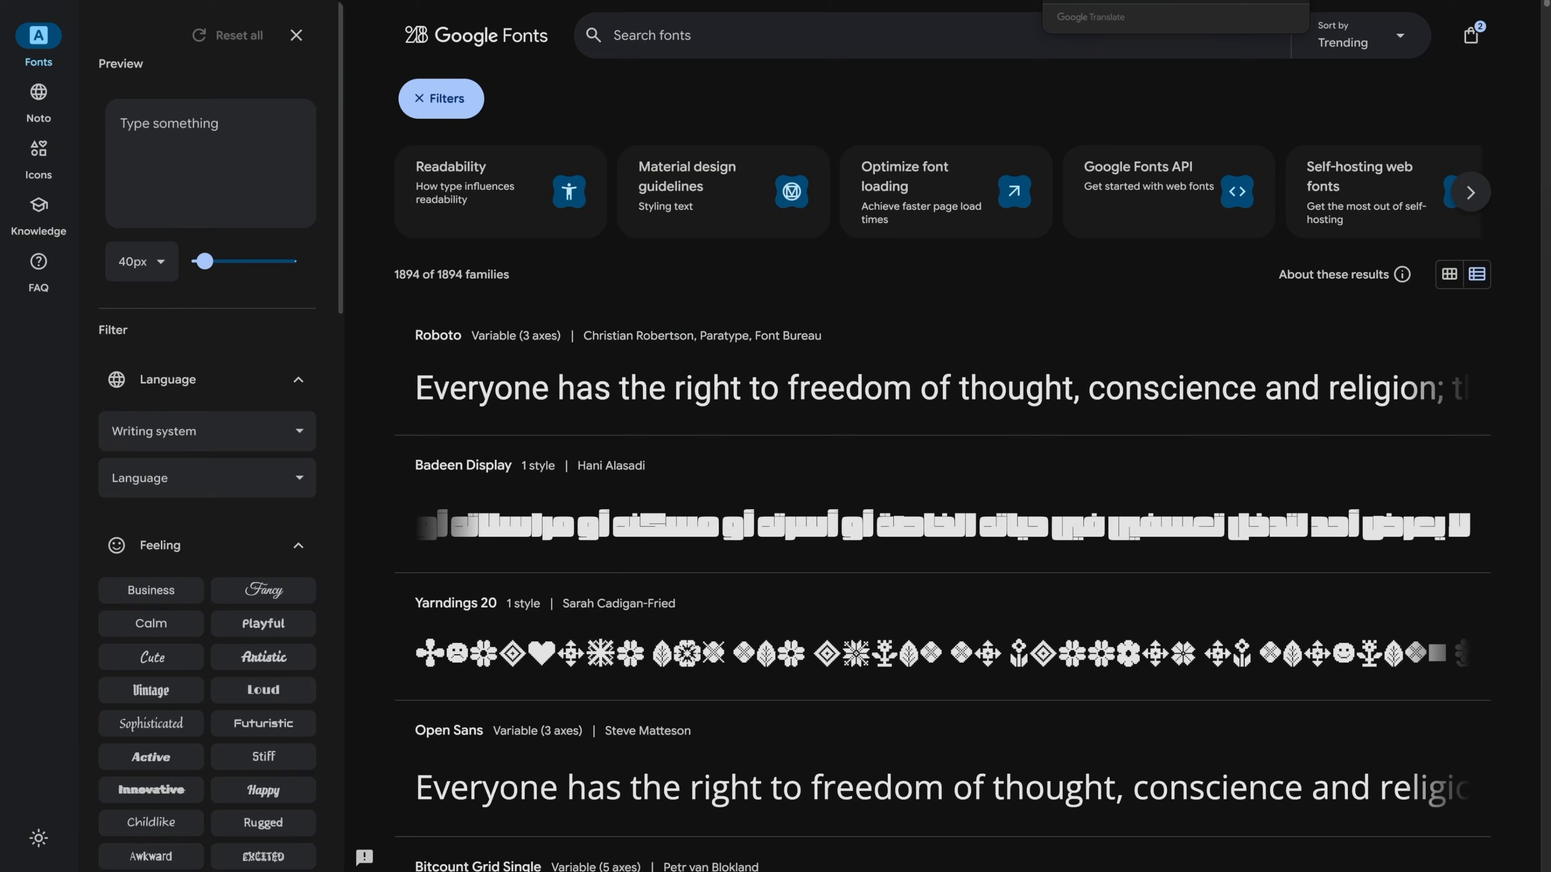
{"action": "left_click", "coordinate": [828, 35]}
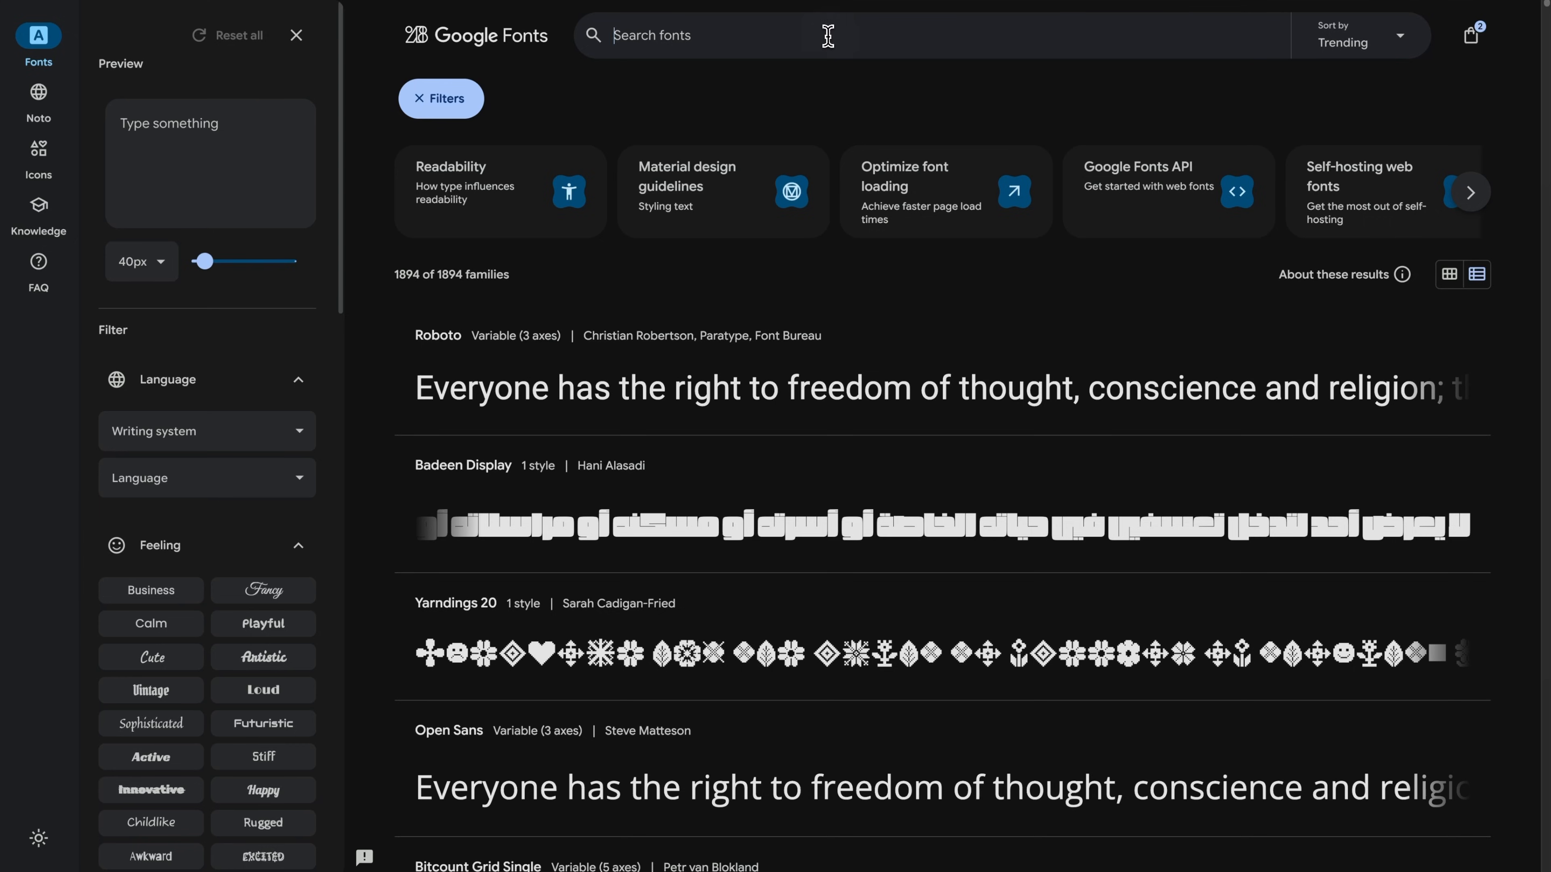
{"action": "type", "text": "inter"}
{"action": "left_click", "coordinate": [788, 76]}
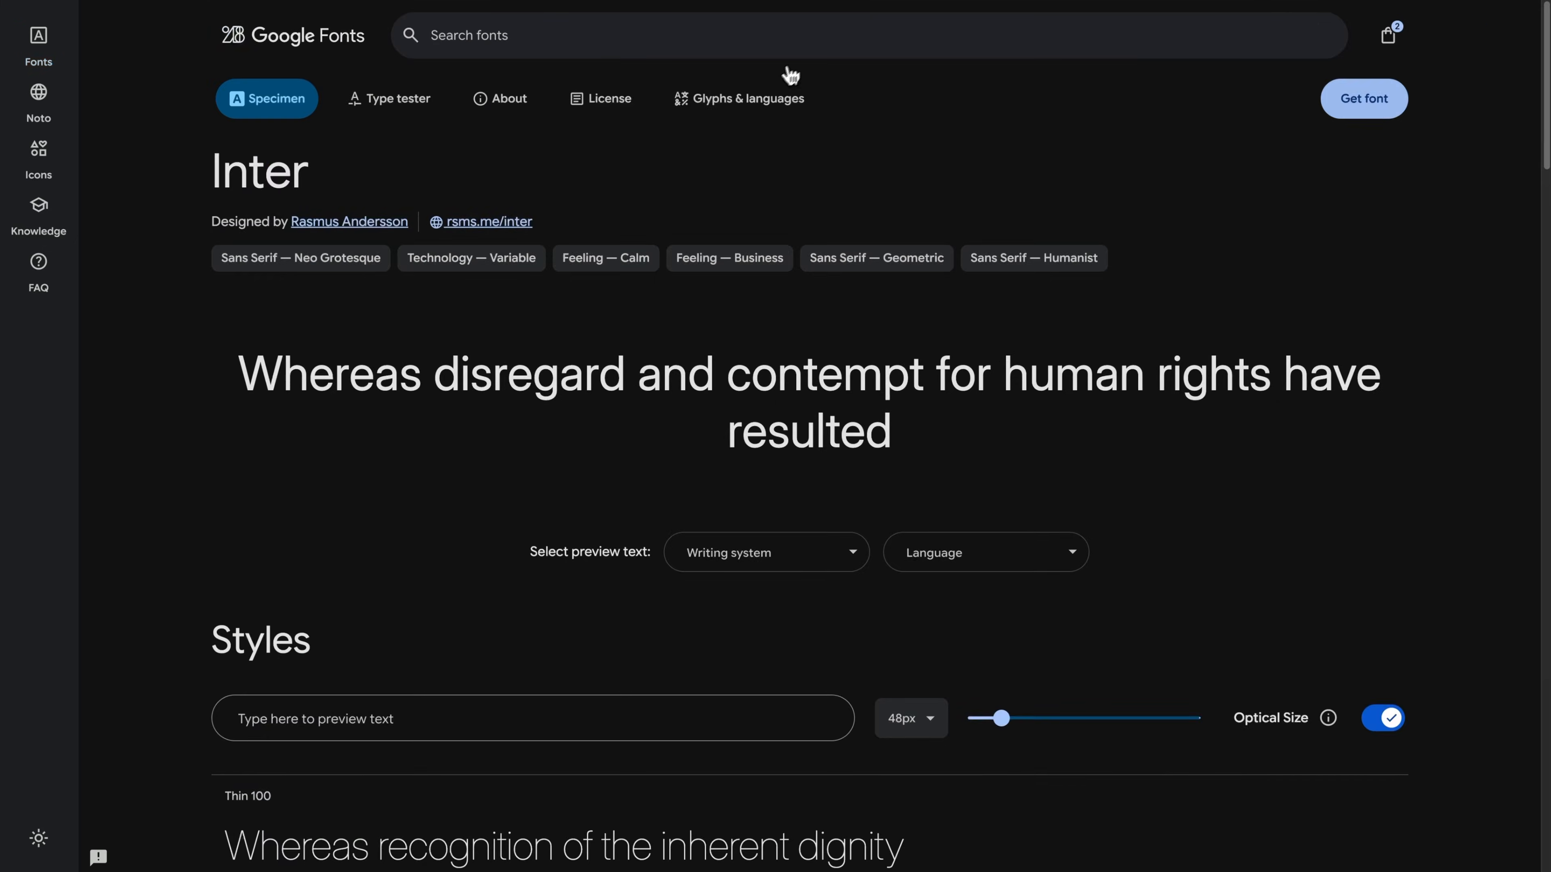
{"action": "left_click", "coordinate": [1367, 101]}
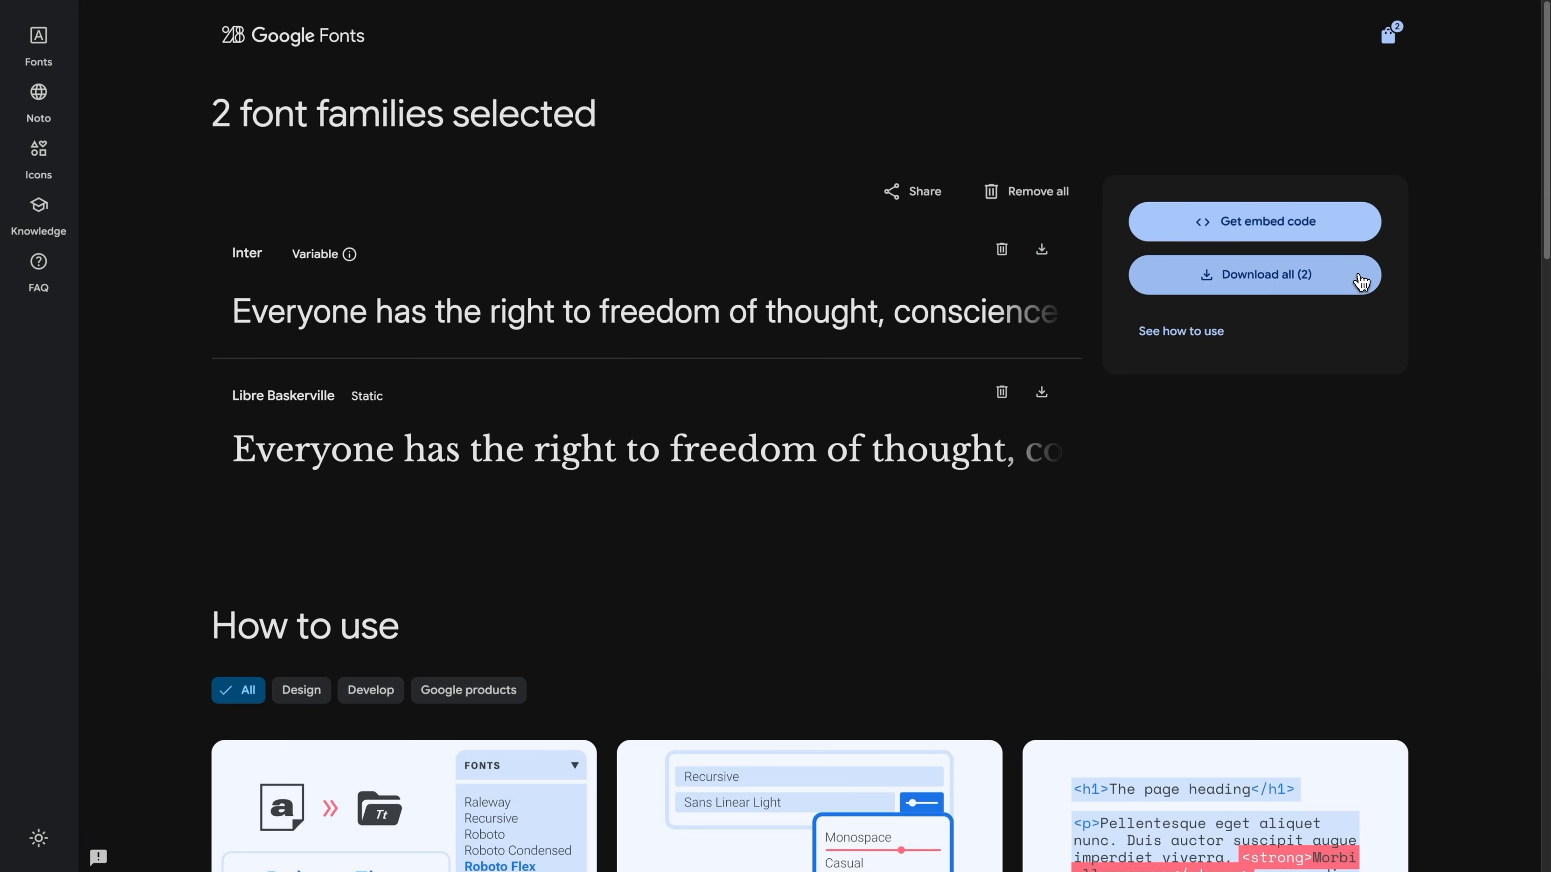
{"action": "left_click", "coordinate": [1353, 278]}
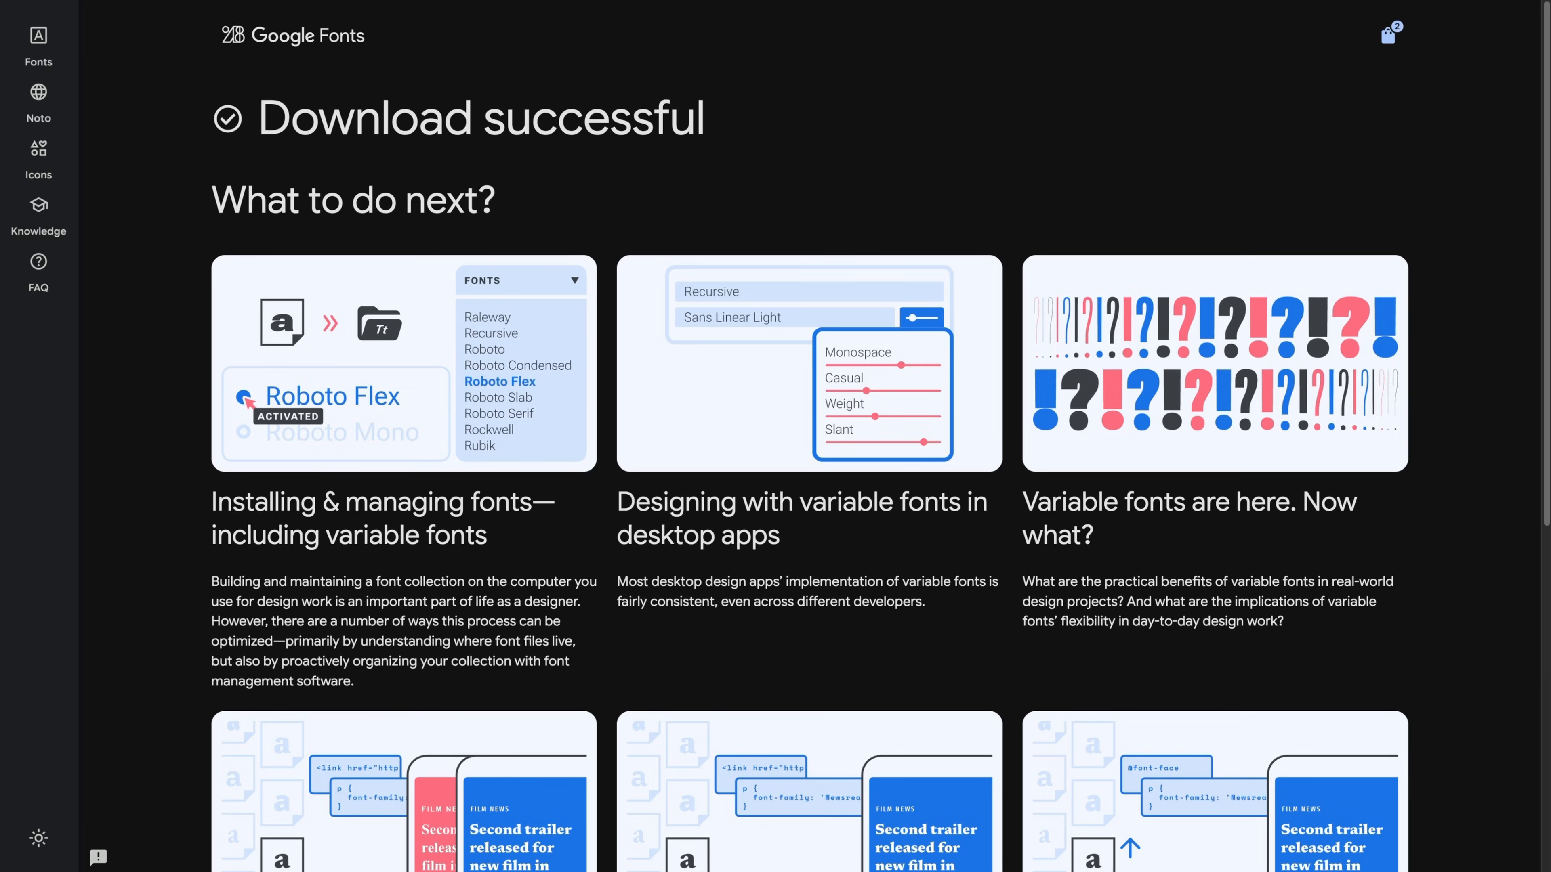
Step: Open Font Squirrel's Webfont Generator in a new browser tab
{"action": "key", "text": "super+t"}
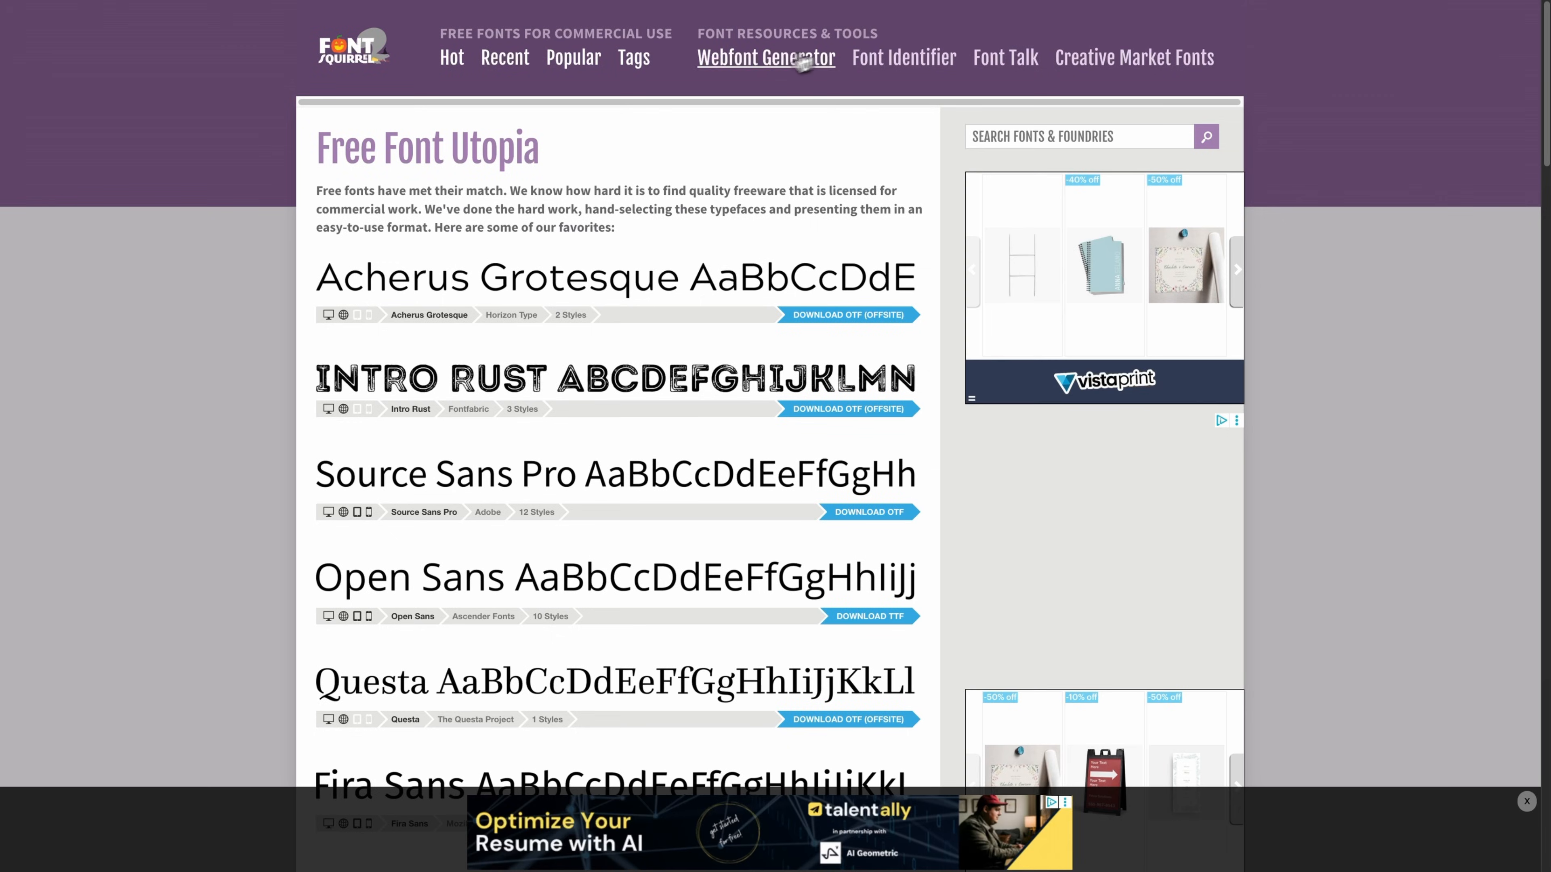
{"action": "left_click", "coordinate": [766, 68]}
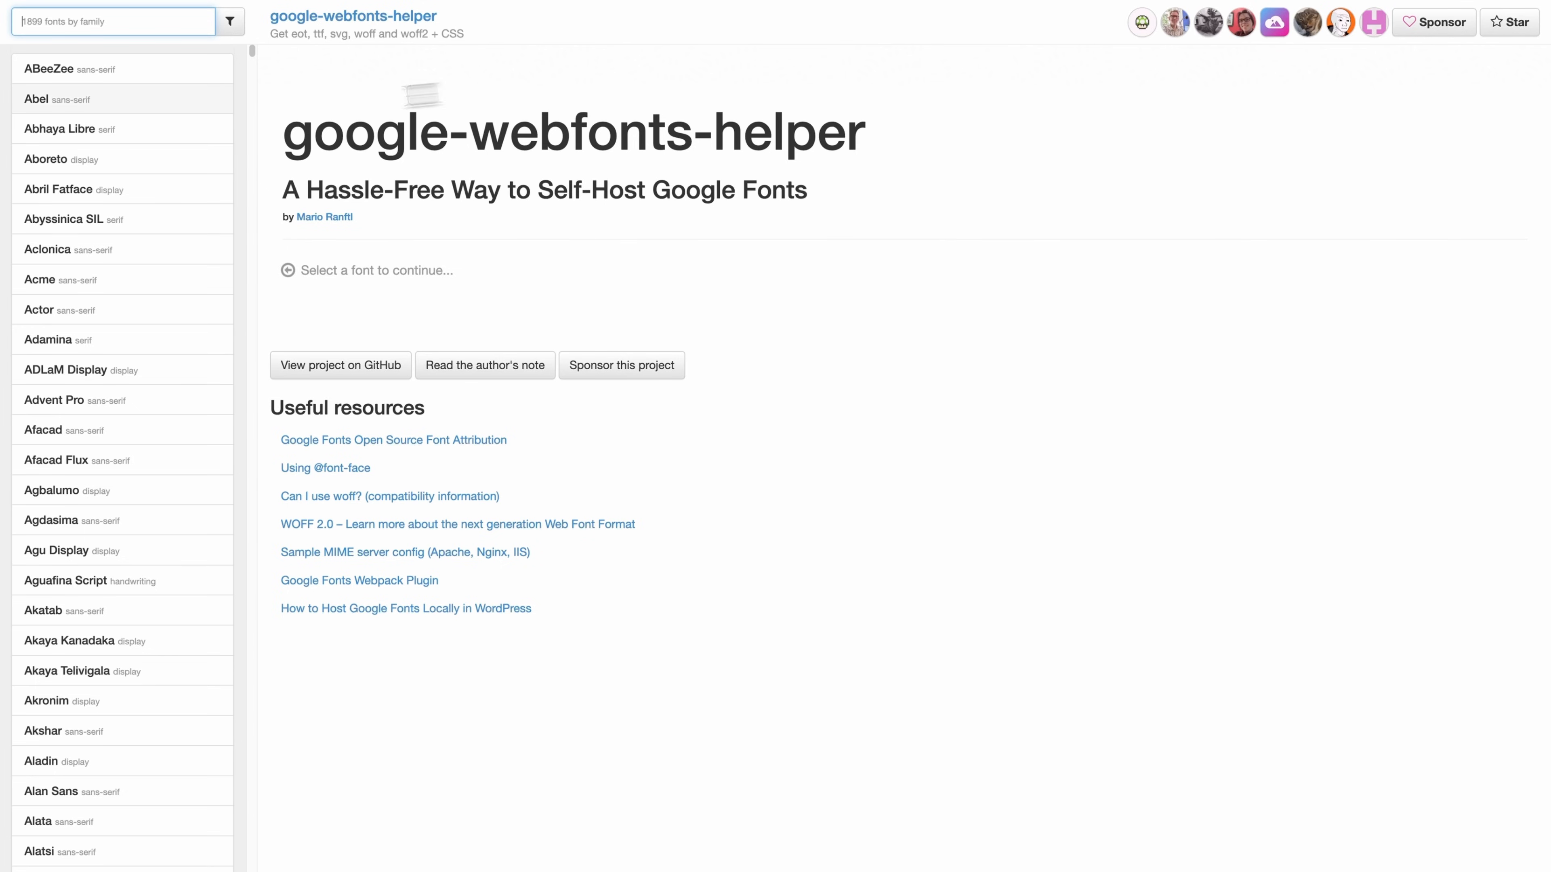
Step: Find the Inter font in google-webfonts-helper and download its latin regular woff2 archive
{"action": "type", "text": "inter"}
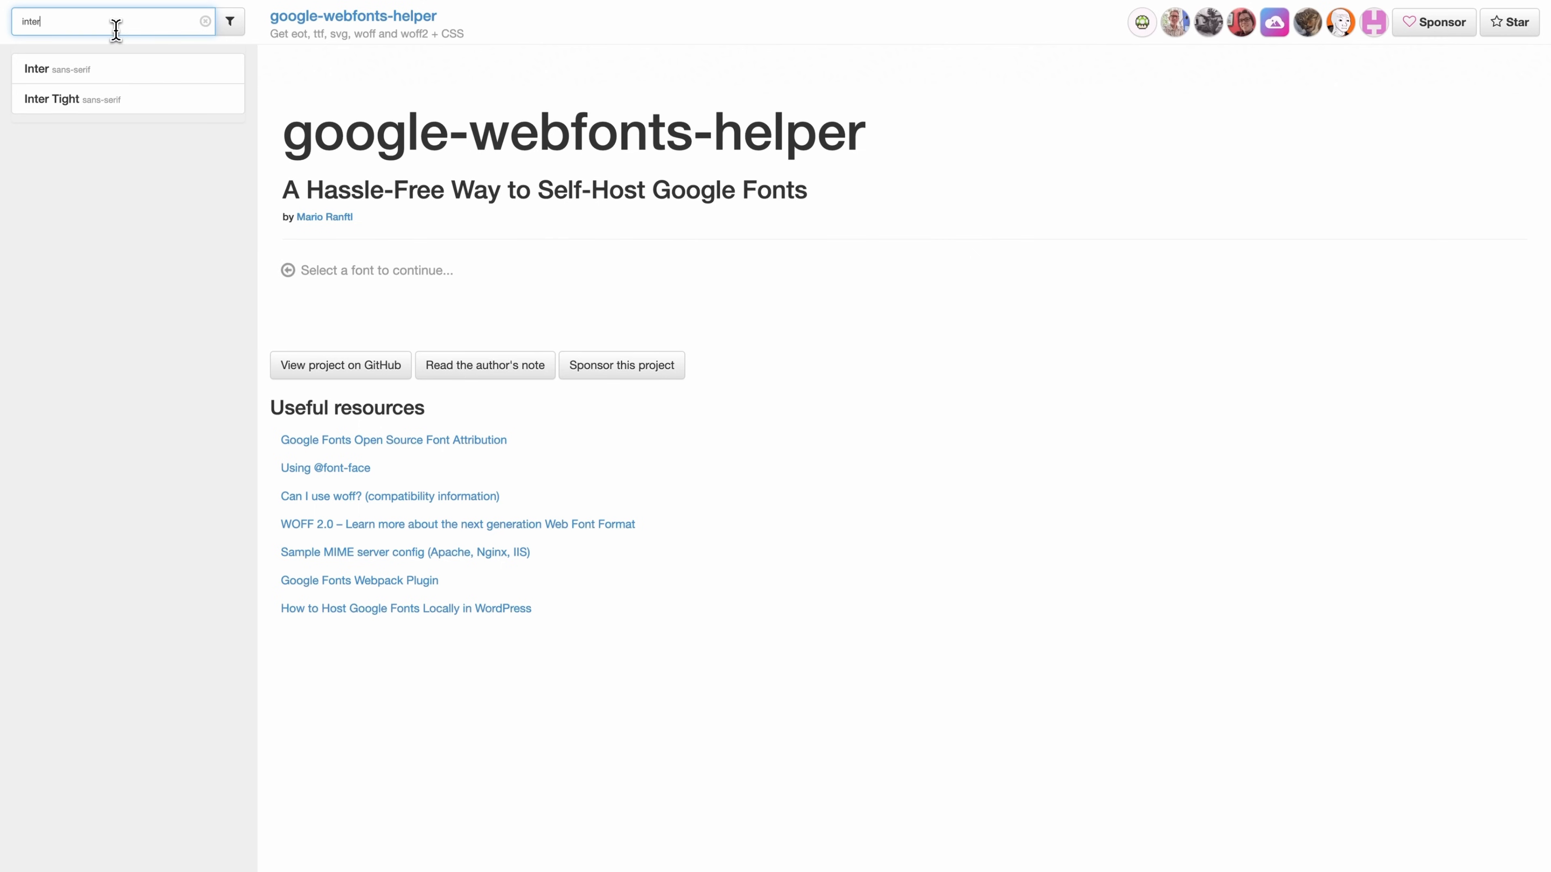
{"action": "left_click", "coordinate": [113, 76]}
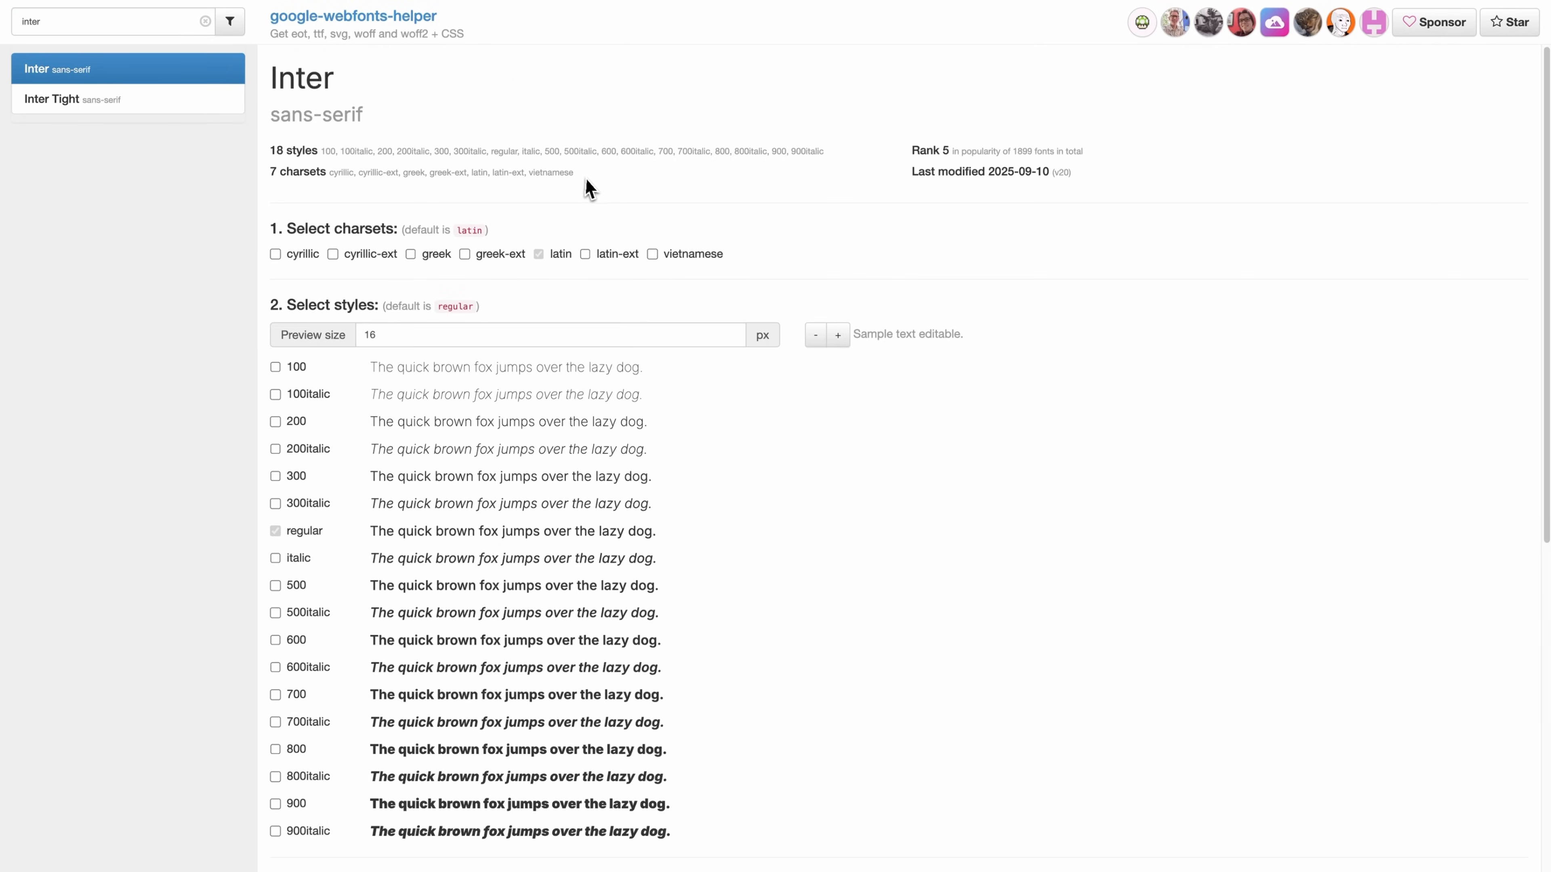
{"action": "scroll", "coordinate": [588, 180], "scroll_direction": "down", "scroll_amount": 2}
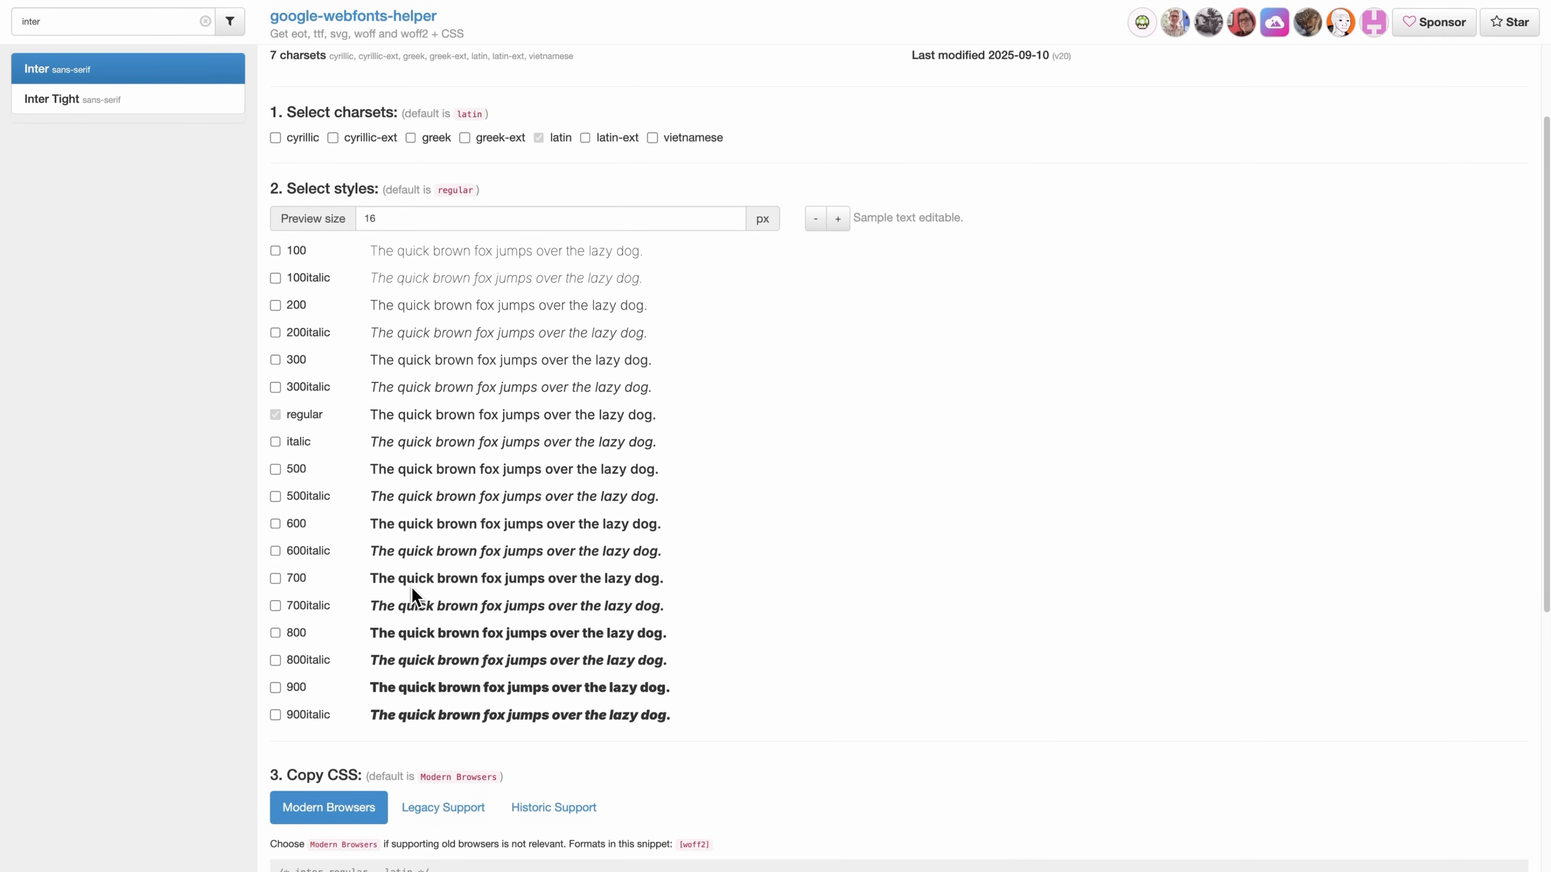
{"action": "scroll", "coordinate": [410, 586], "scroll_direction": "down", "scroll_amount": 5}
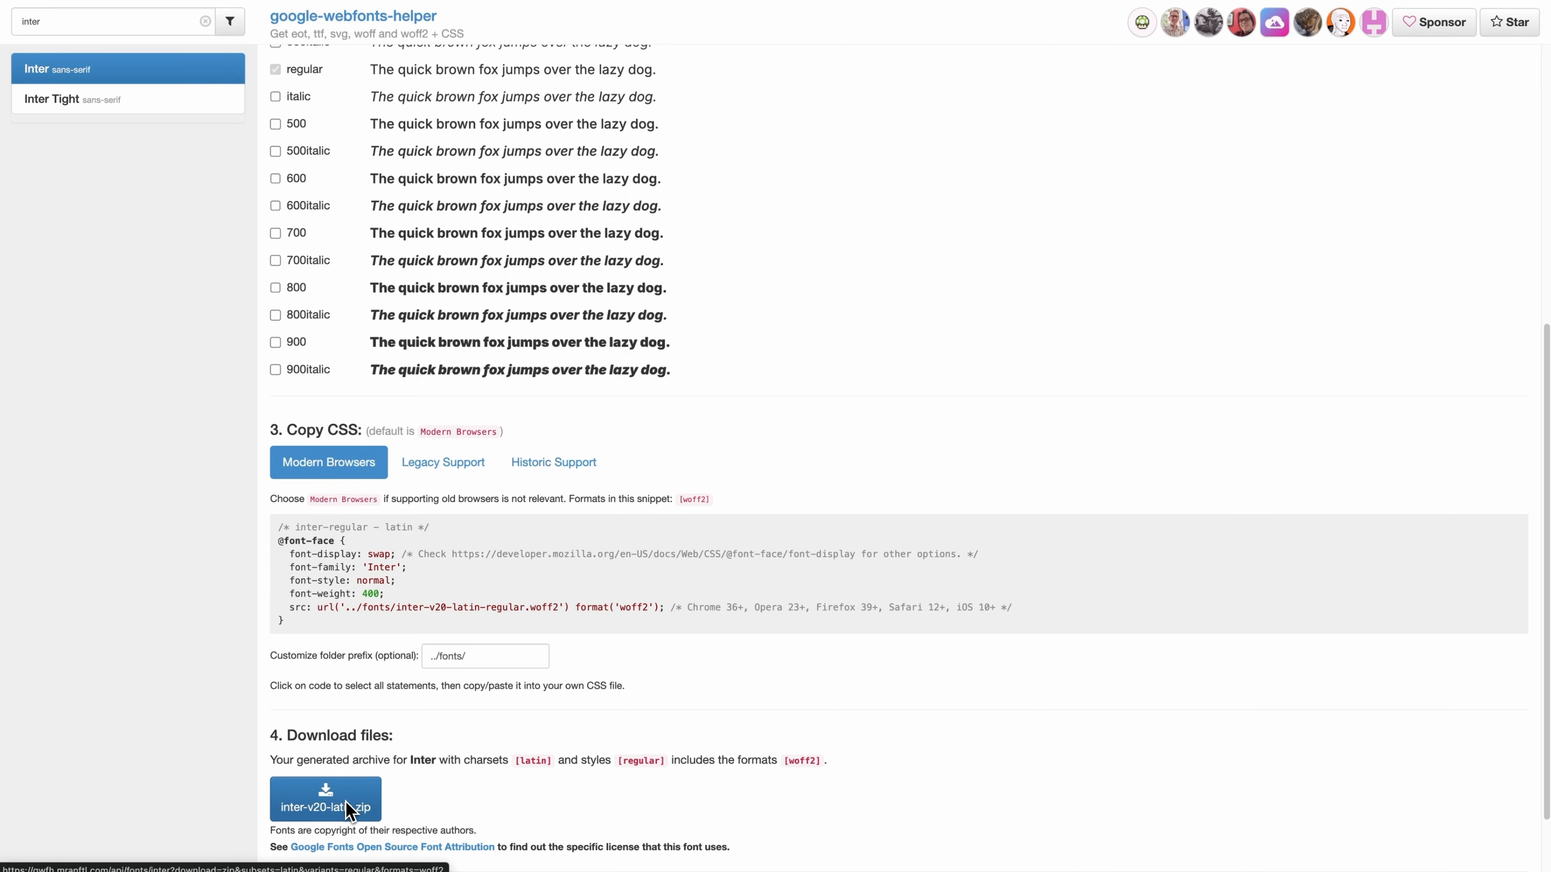
{"action": "left_click", "coordinate": [343, 782]}
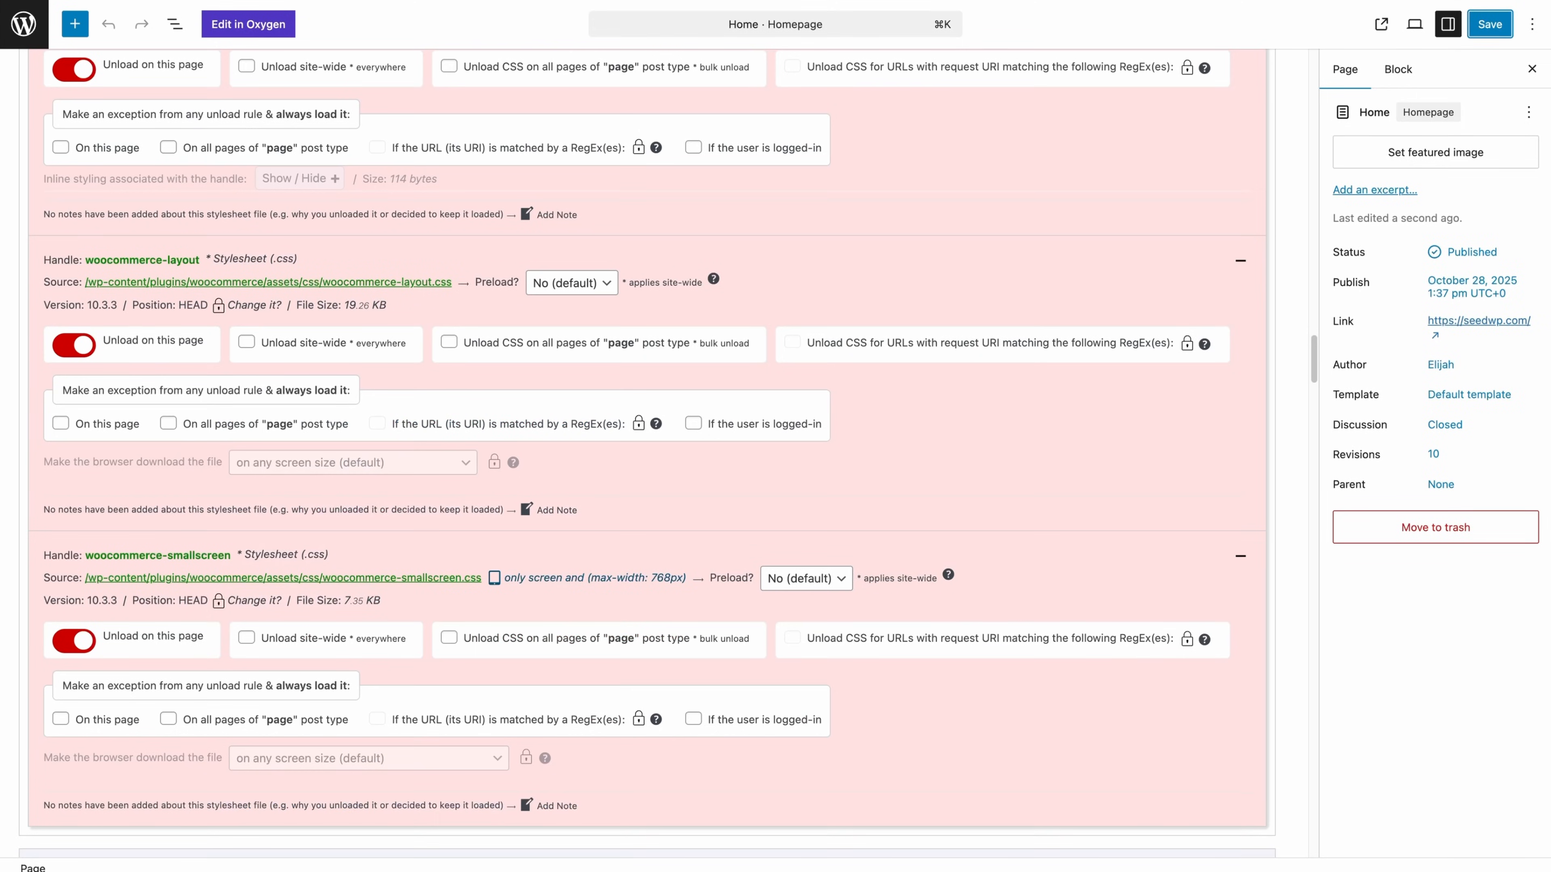
Step: Leave the page editor, open the Home page in Oxygen and show the Custom Fonts preferences
{"action": "left_click", "coordinate": [44, 38]}
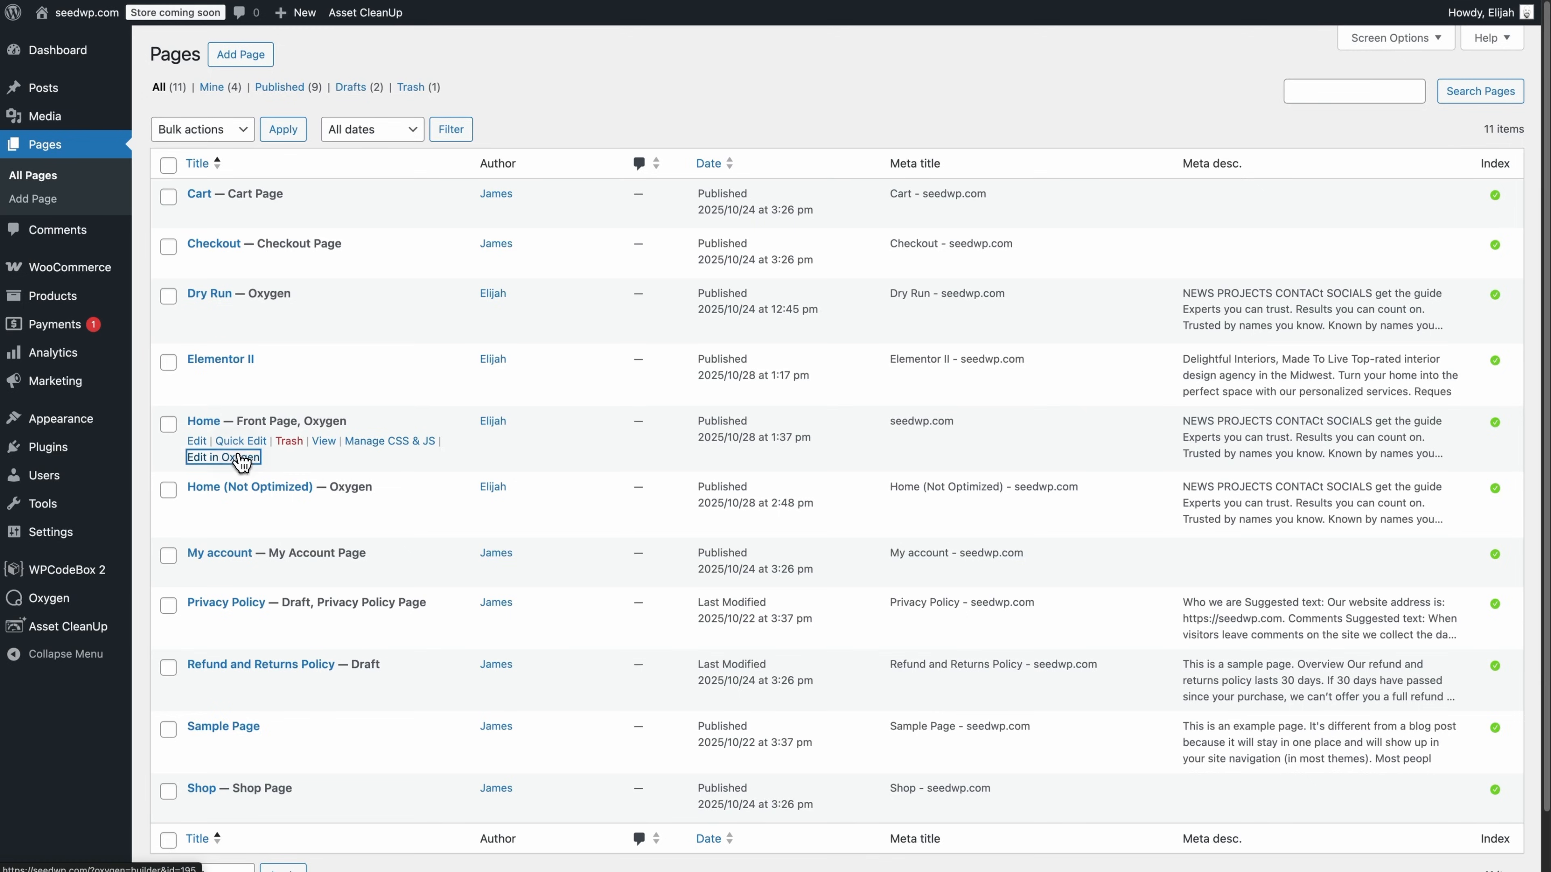
{"action": "left_click", "coordinate": [239, 458]}
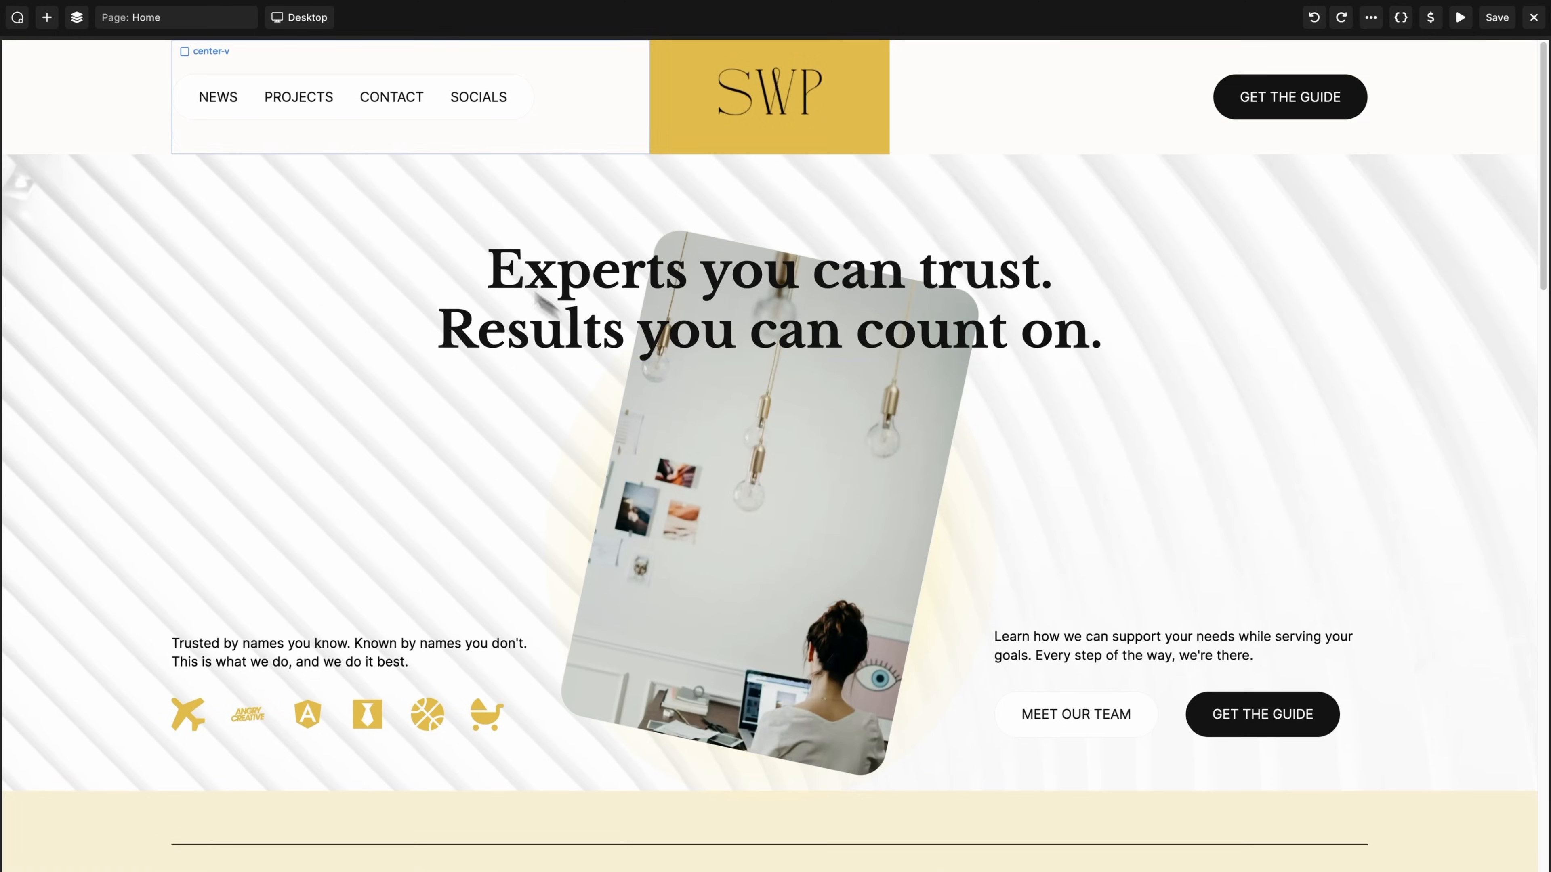
{"action": "left_click", "coordinate": [17, 19]}
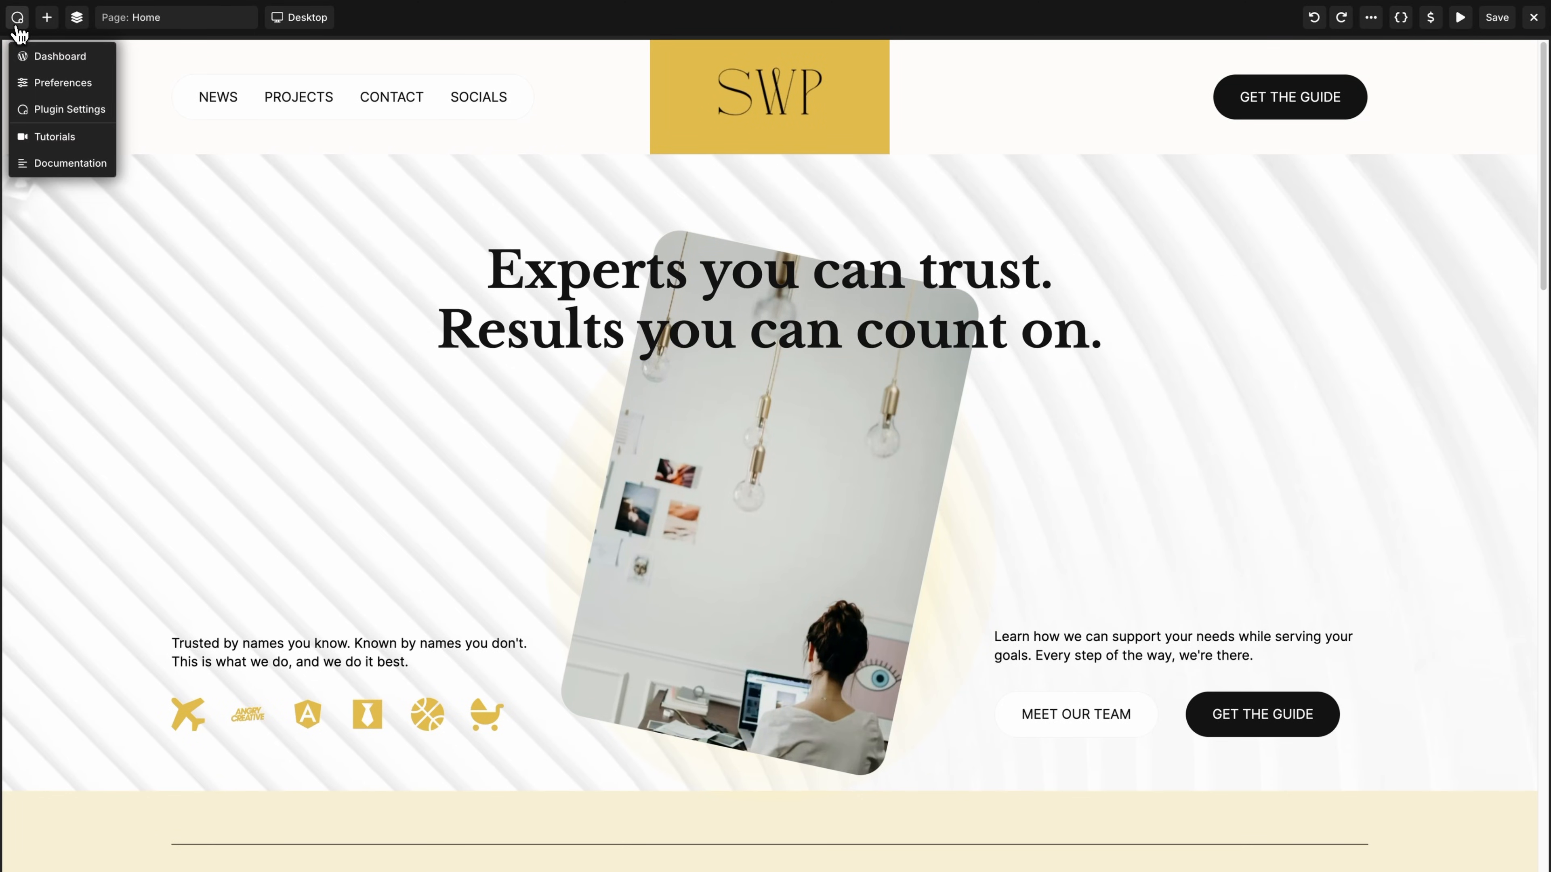
{"action": "left_click", "coordinate": [58, 82]}
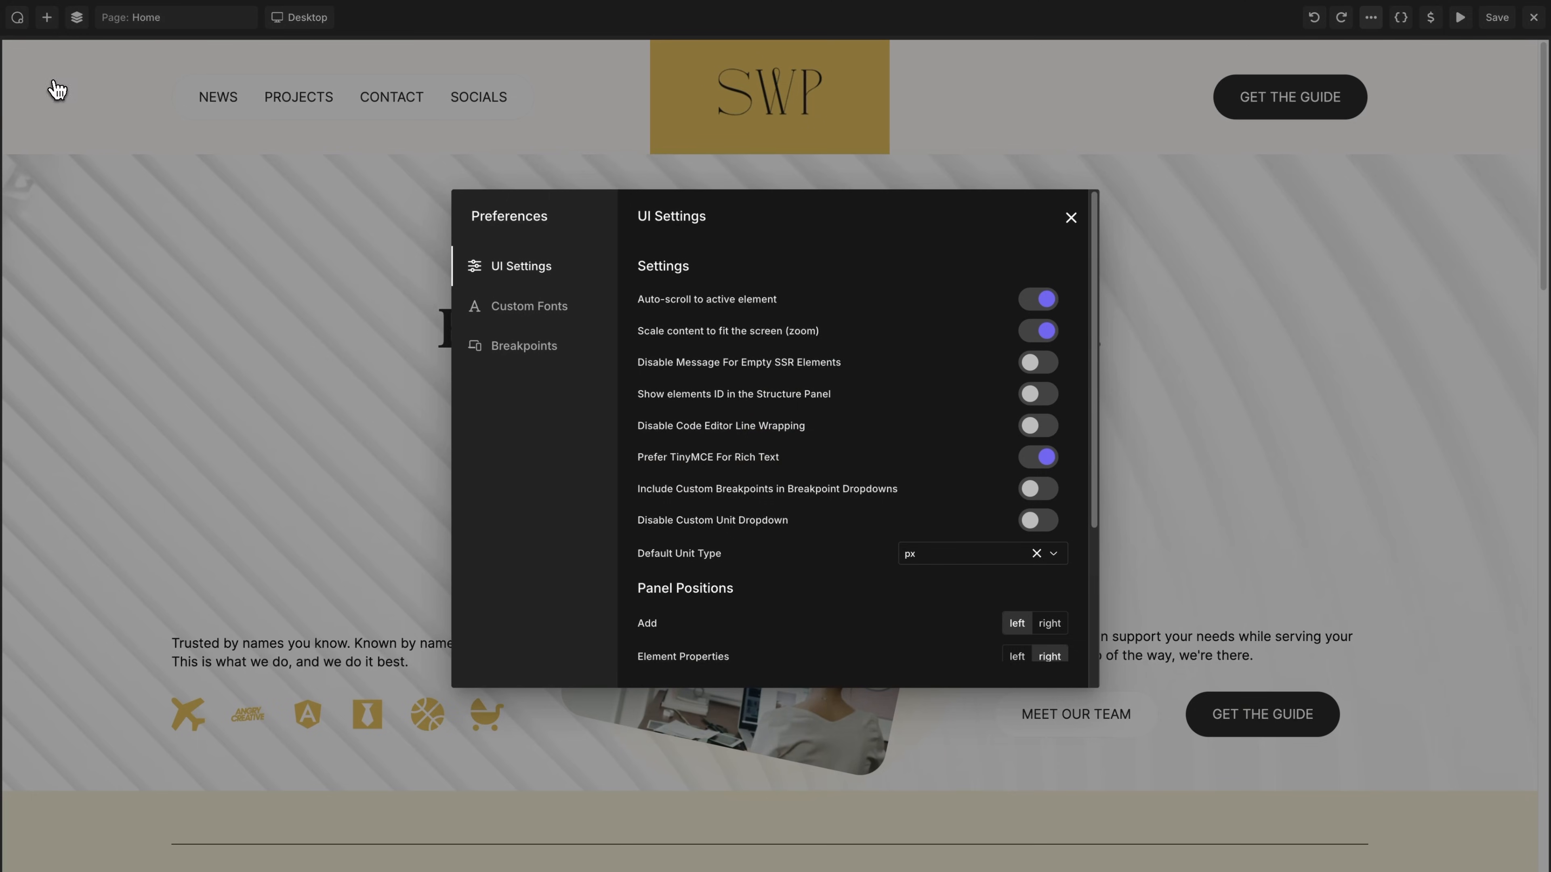
{"action": "left_click", "coordinate": [519, 305]}
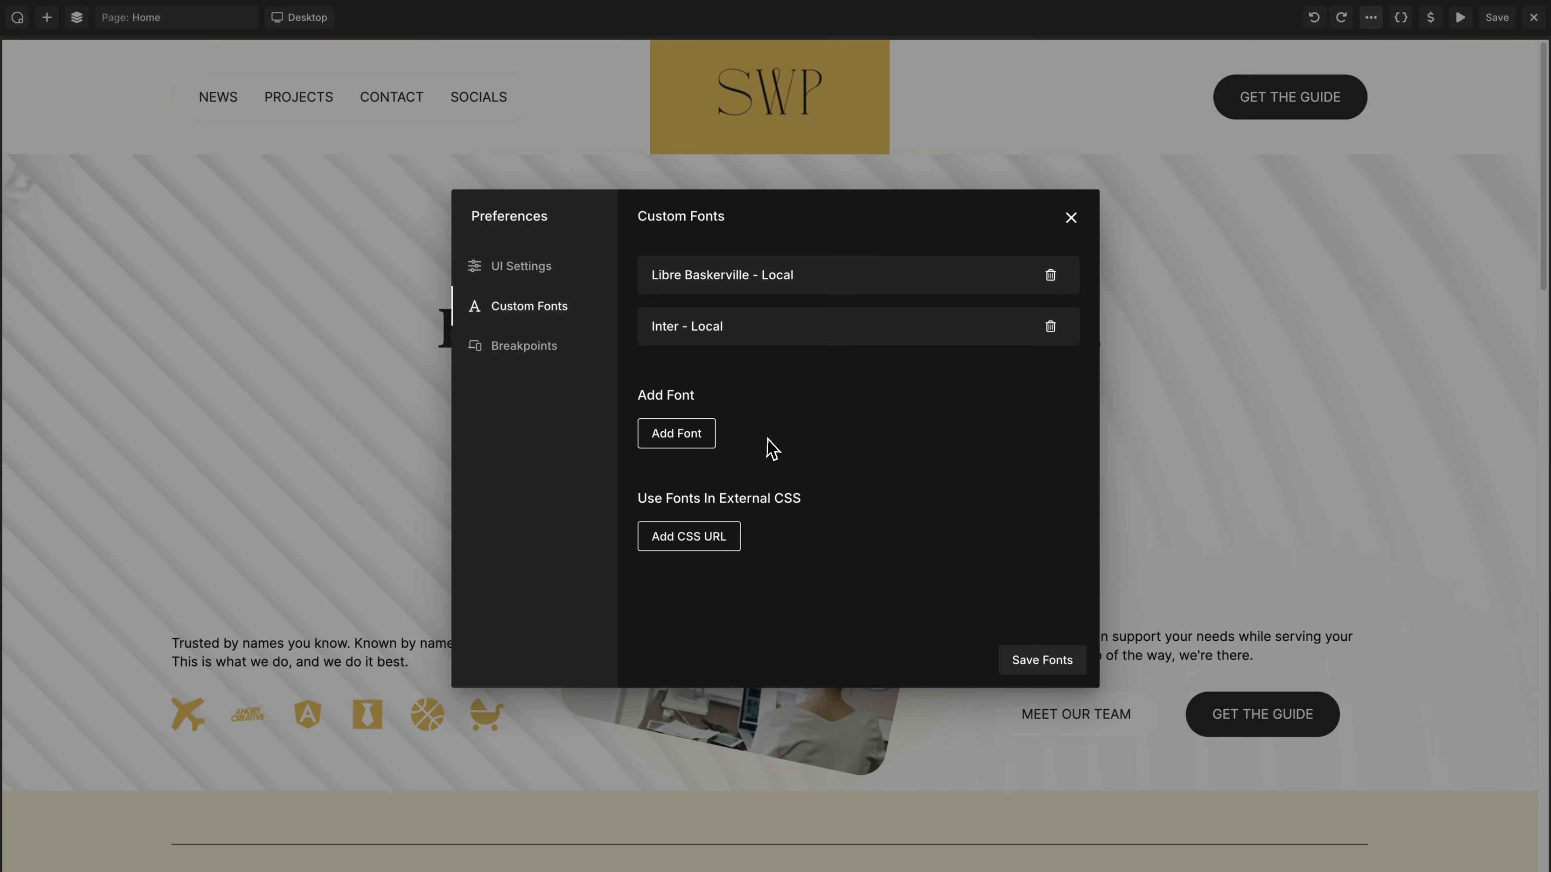
Step: Add a new custom font named Test
{"action": "left_click", "coordinate": [696, 433]}
{"action": "scroll", "coordinate": [814, 405], "scroll_direction": "down", "scroll_amount": 1}
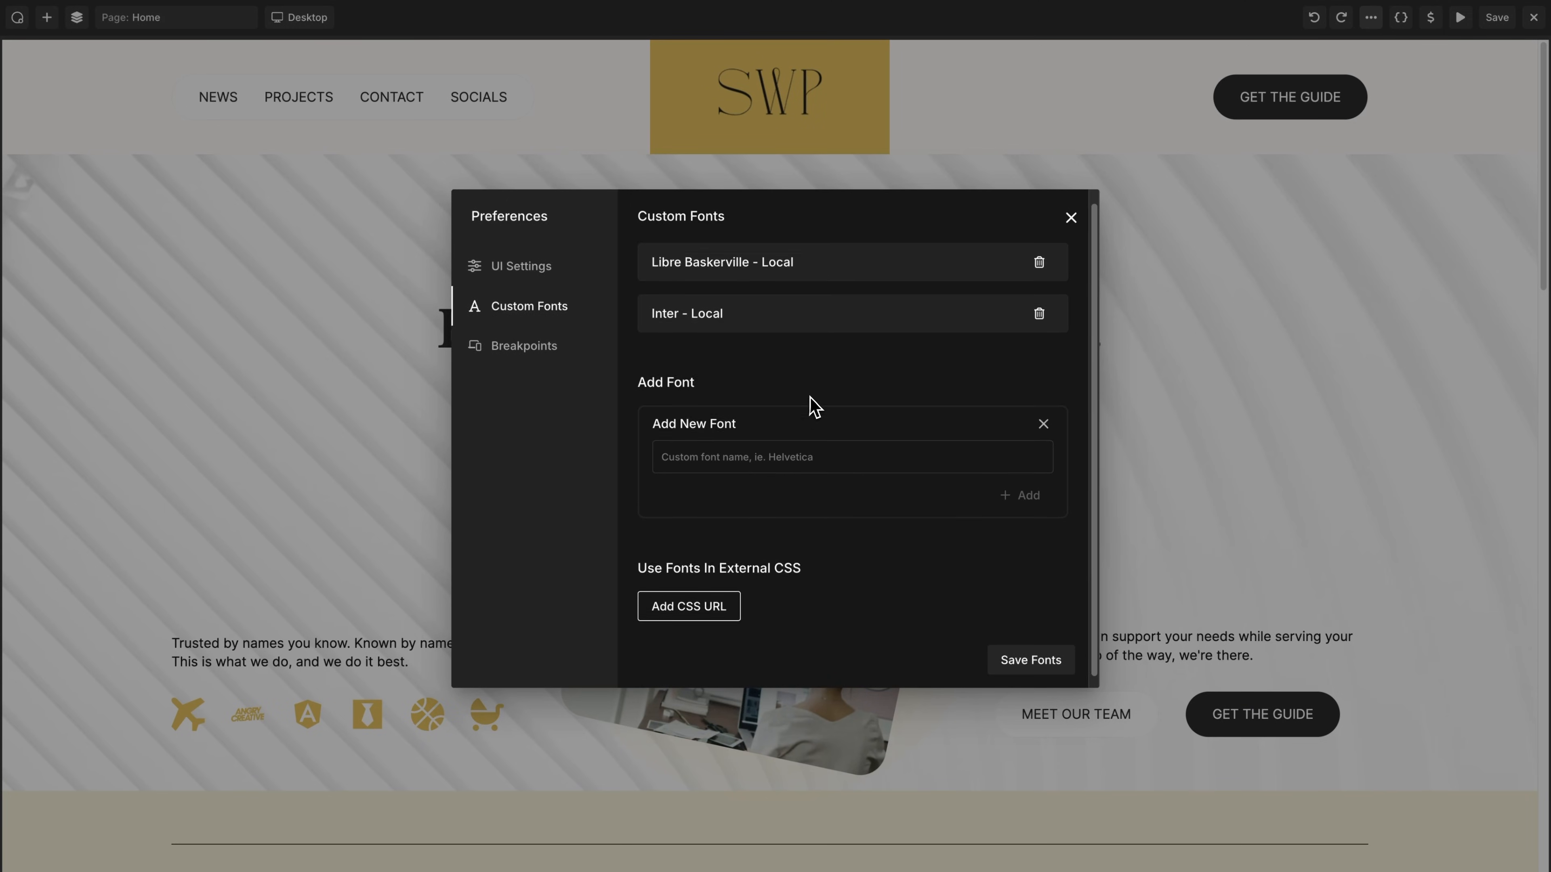
{"action": "left_click", "coordinate": [961, 447]}
{"action": "type", "text": "Test"}
{"action": "left_click", "coordinate": [1018, 485]}
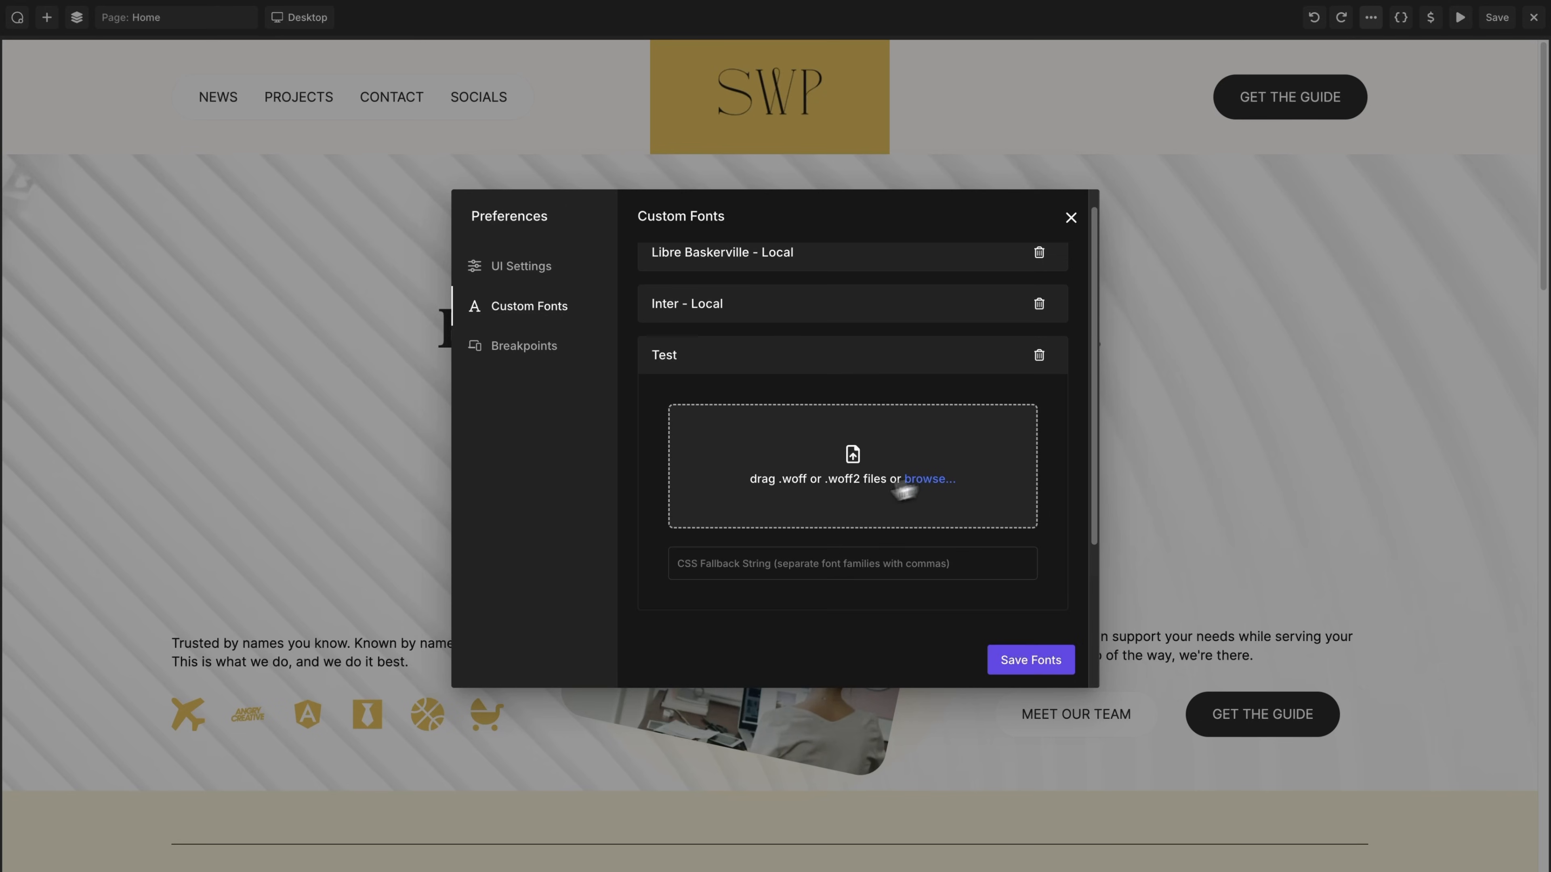
Step: Upload inter-v20-latin-900.woff2 to the Test font and set its font weight to 900 (Black)
{"action": "left_click", "coordinate": [929, 480]}
{"action": "left_click", "coordinate": [240, 349]}
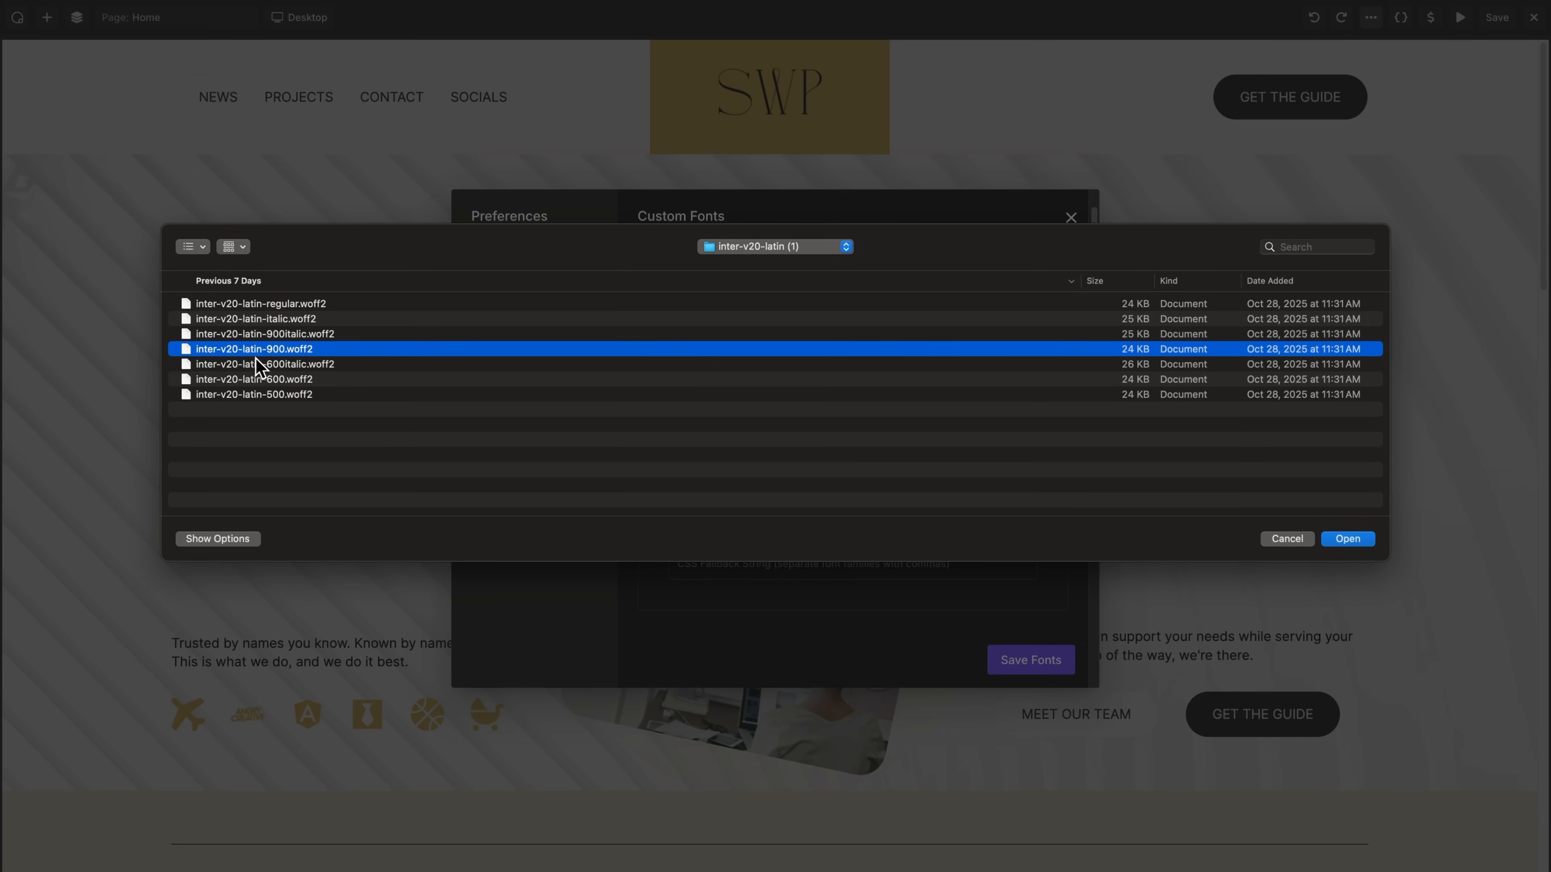
{"action": "left_click", "coordinate": [1351, 540]}
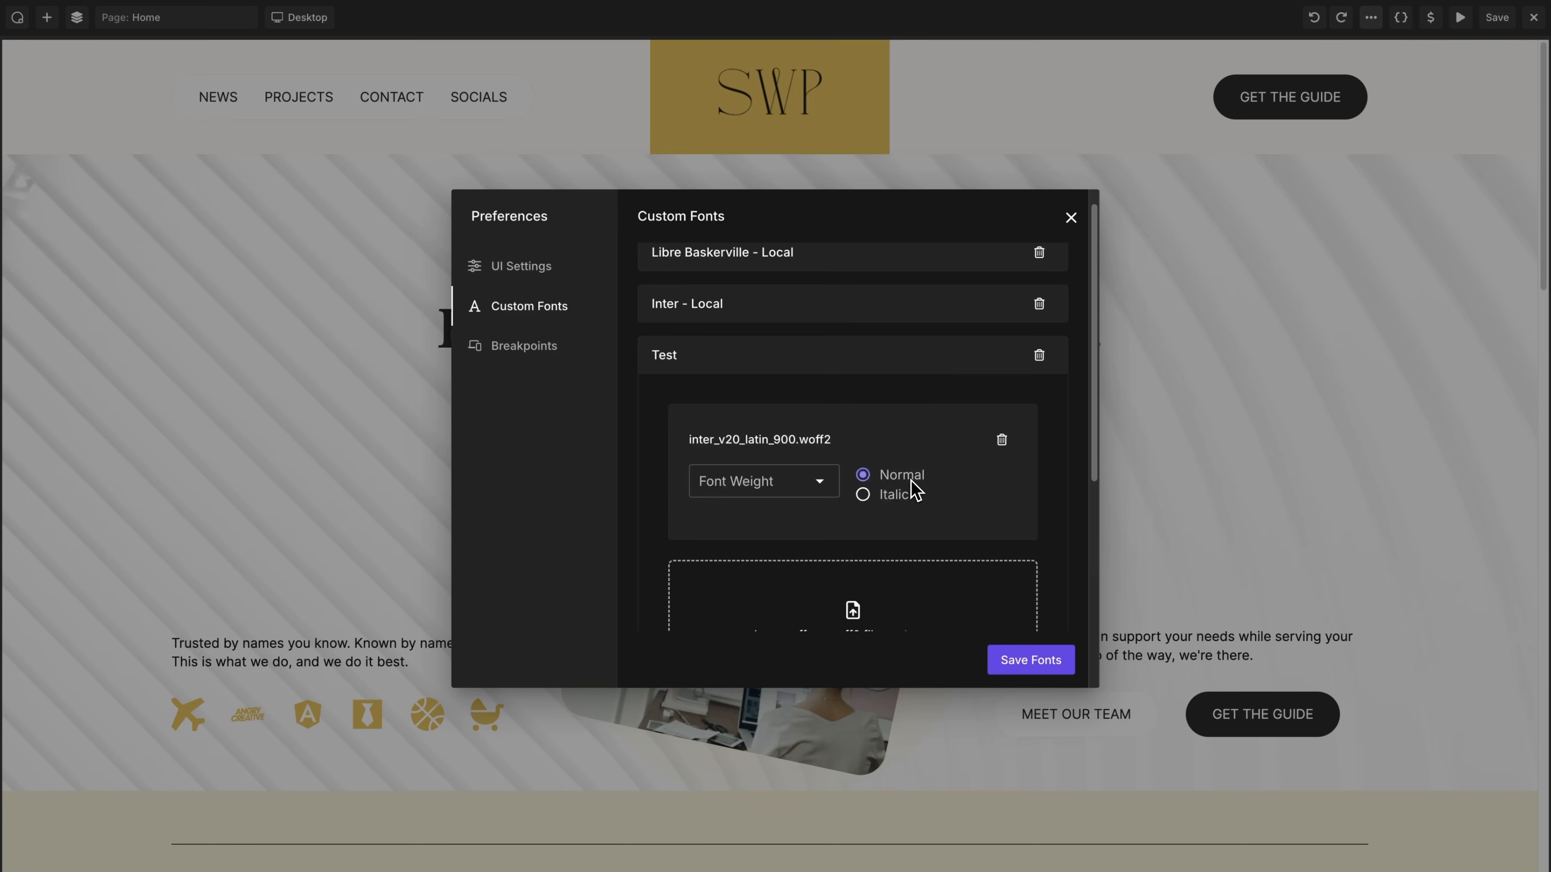
{"action": "scroll", "coordinate": [914, 489], "scroll_direction": "down", "scroll_amount": 3}
{"action": "left_click", "coordinate": [817, 386]}
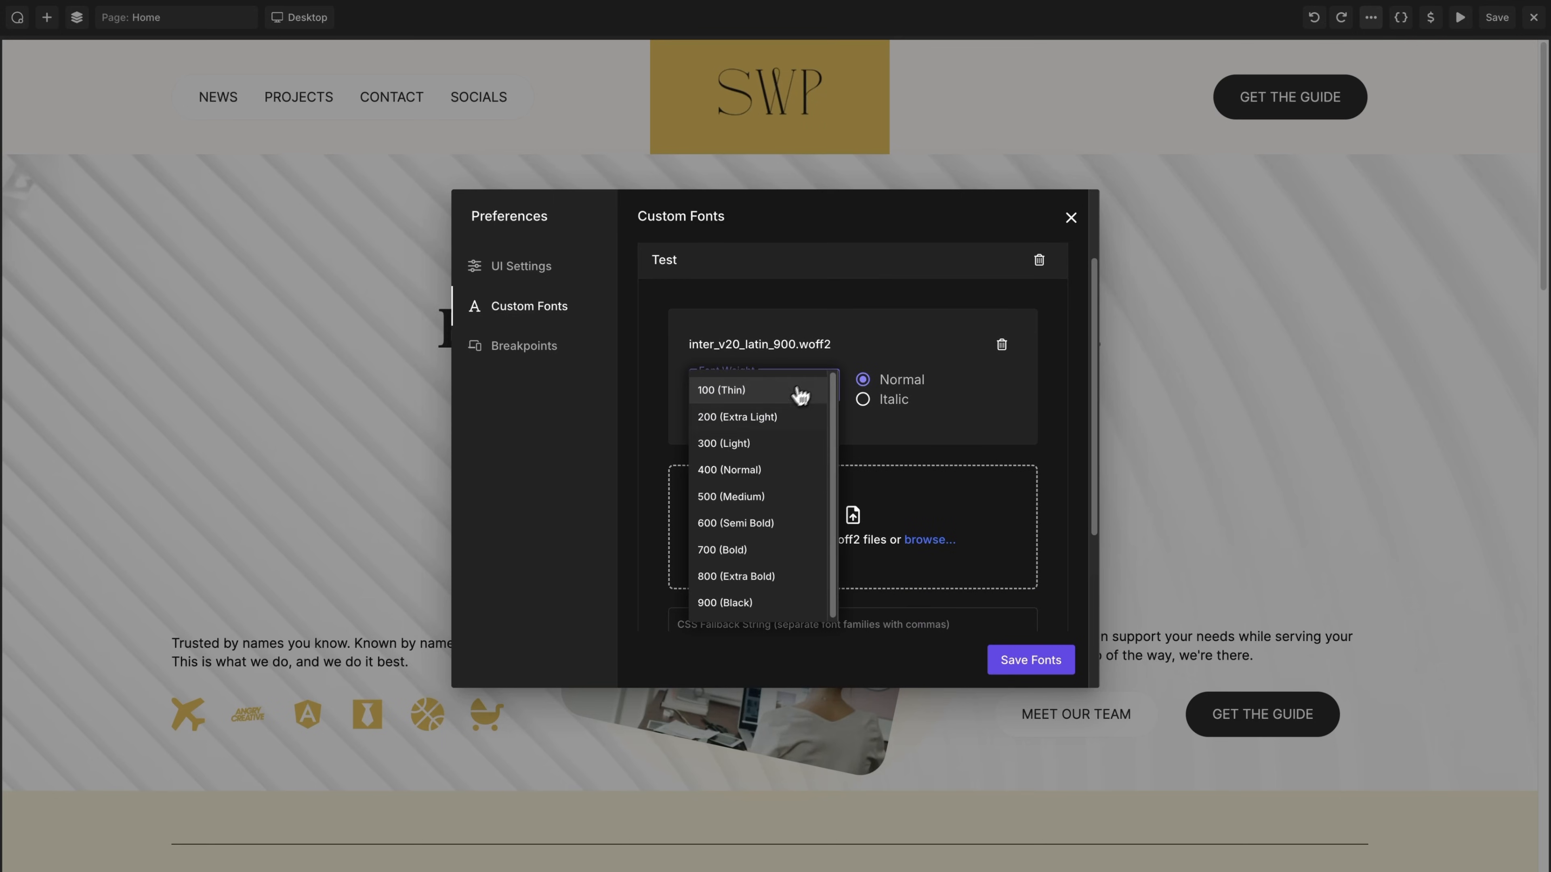
{"action": "left_click", "coordinate": [748, 603]}
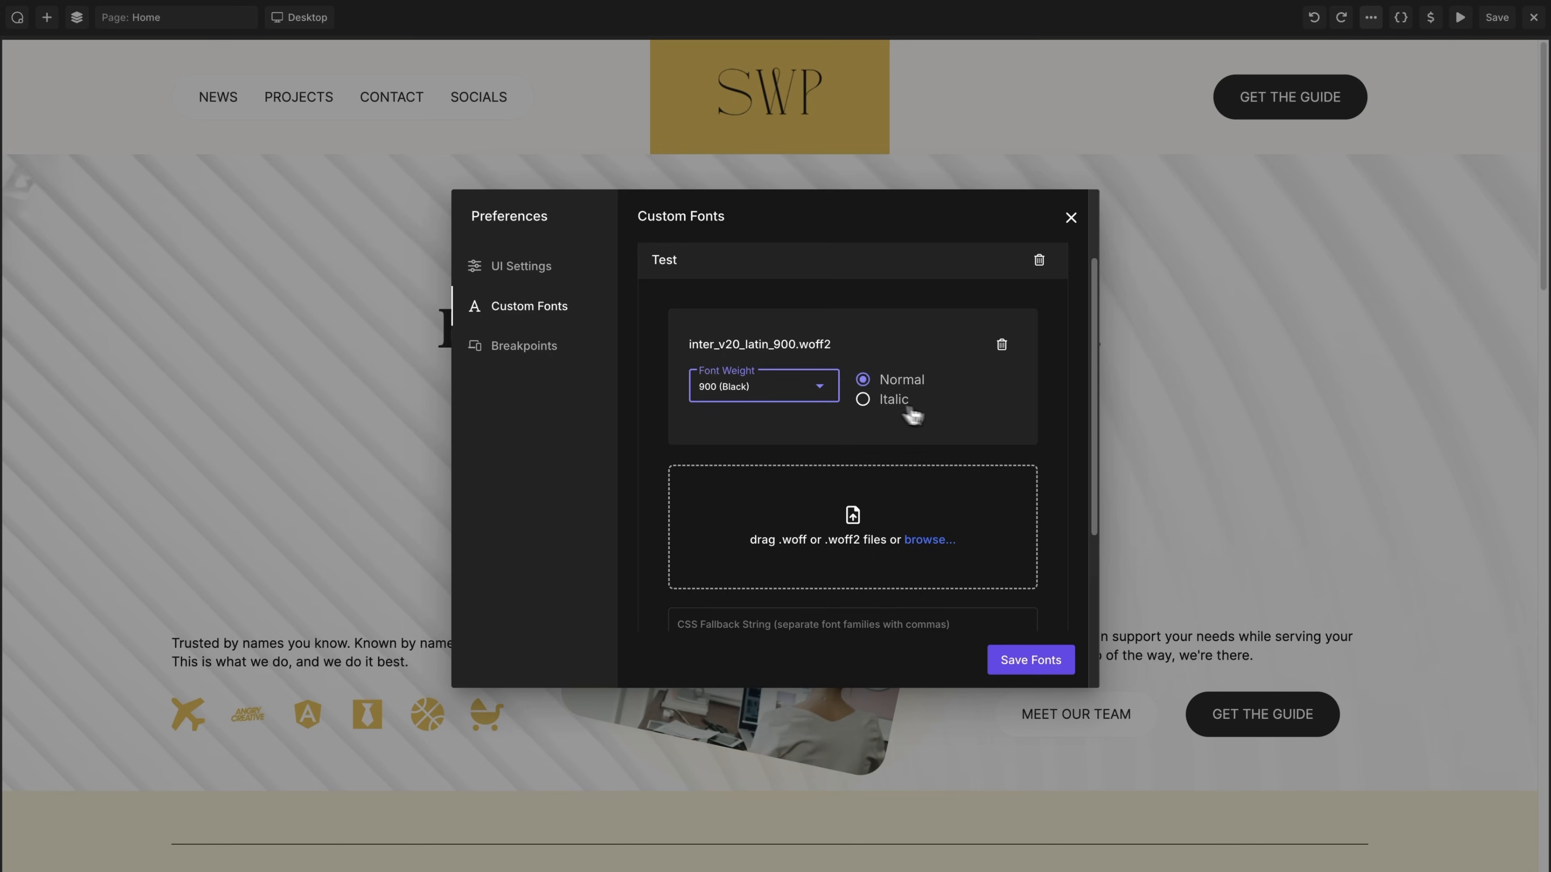
Step: Delete the Test custom font
{"action": "scroll", "coordinate": [973, 433], "scroll_direction": "up", "scroll_amount": 2}
{"action": "scroll", "coordinate": [975, 434], "scroll_direction": "down", "scroll_amount": 1}
{"action": "scroll", "coordinate": [975, 433], "scroll_direction": "down", "scroll_amount": 1}
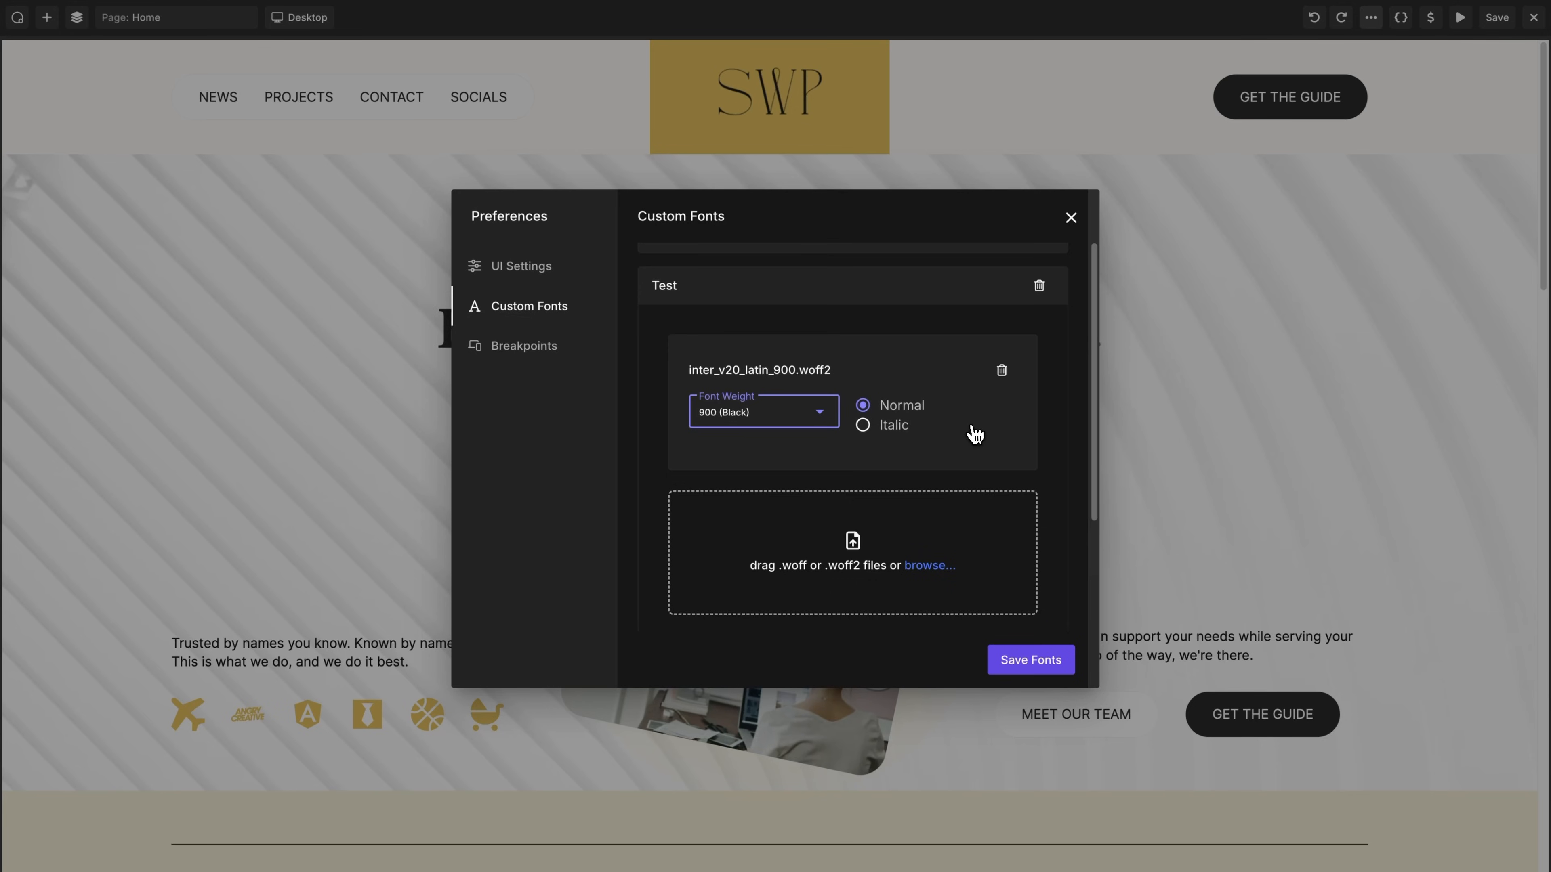
{"action": "left_click", "coordinate": [1039, 285]}
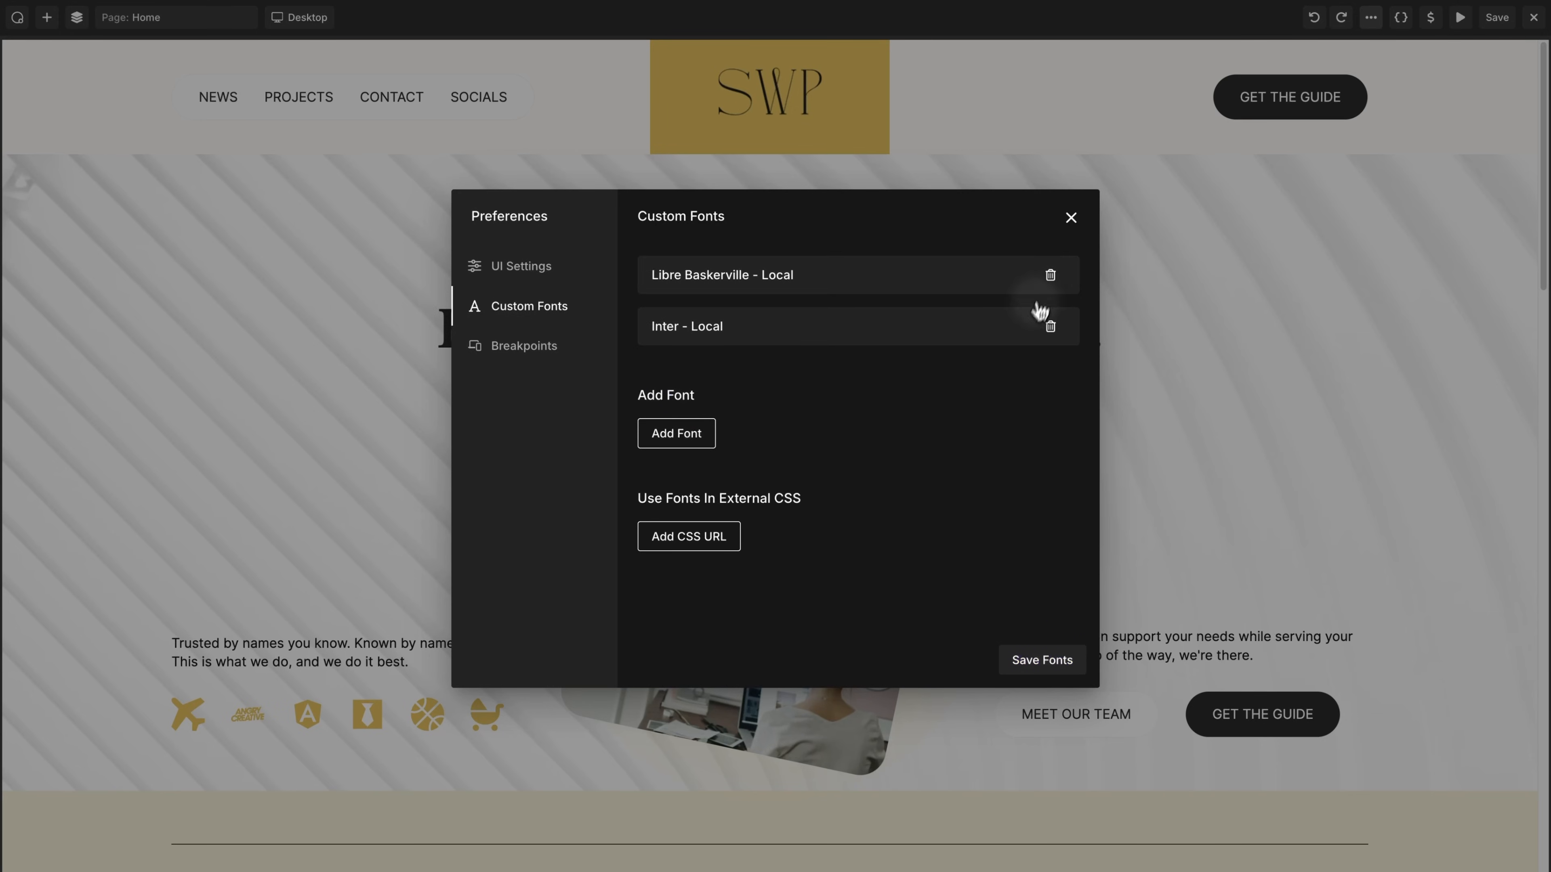
Step: Examine the font files, weights and styles of the Inter - Local and Libre Baskerville - Local fonts and close the preferences
{"action": "left_click", "coordinate": [774, 344]}
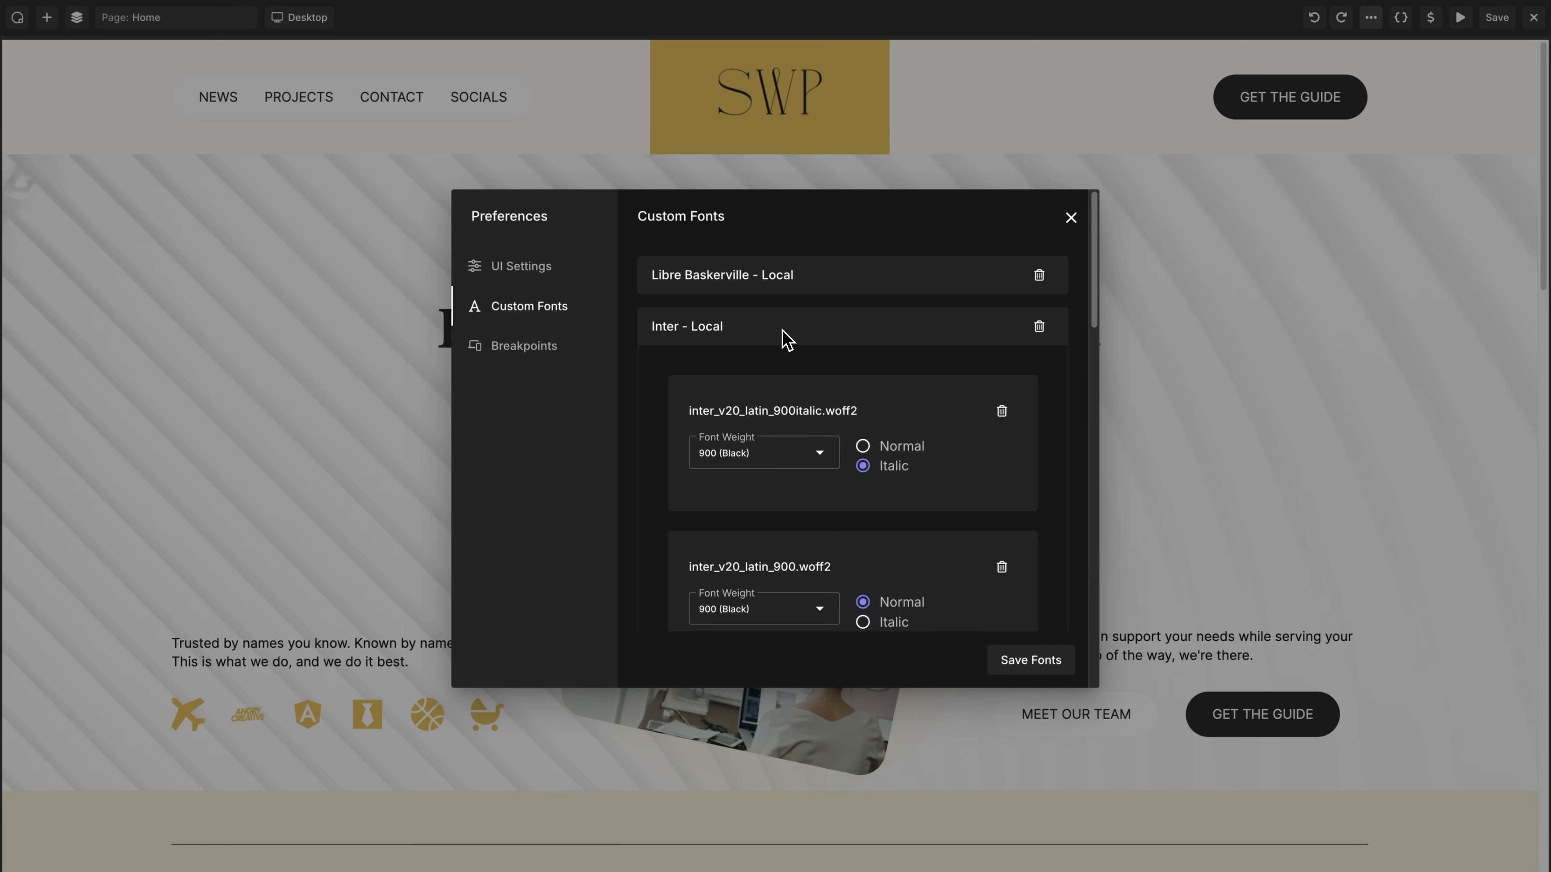
{"action": "scroll", "coordinate": [788, 340], "scroll_direction": "down", "scroll_amount": 7}
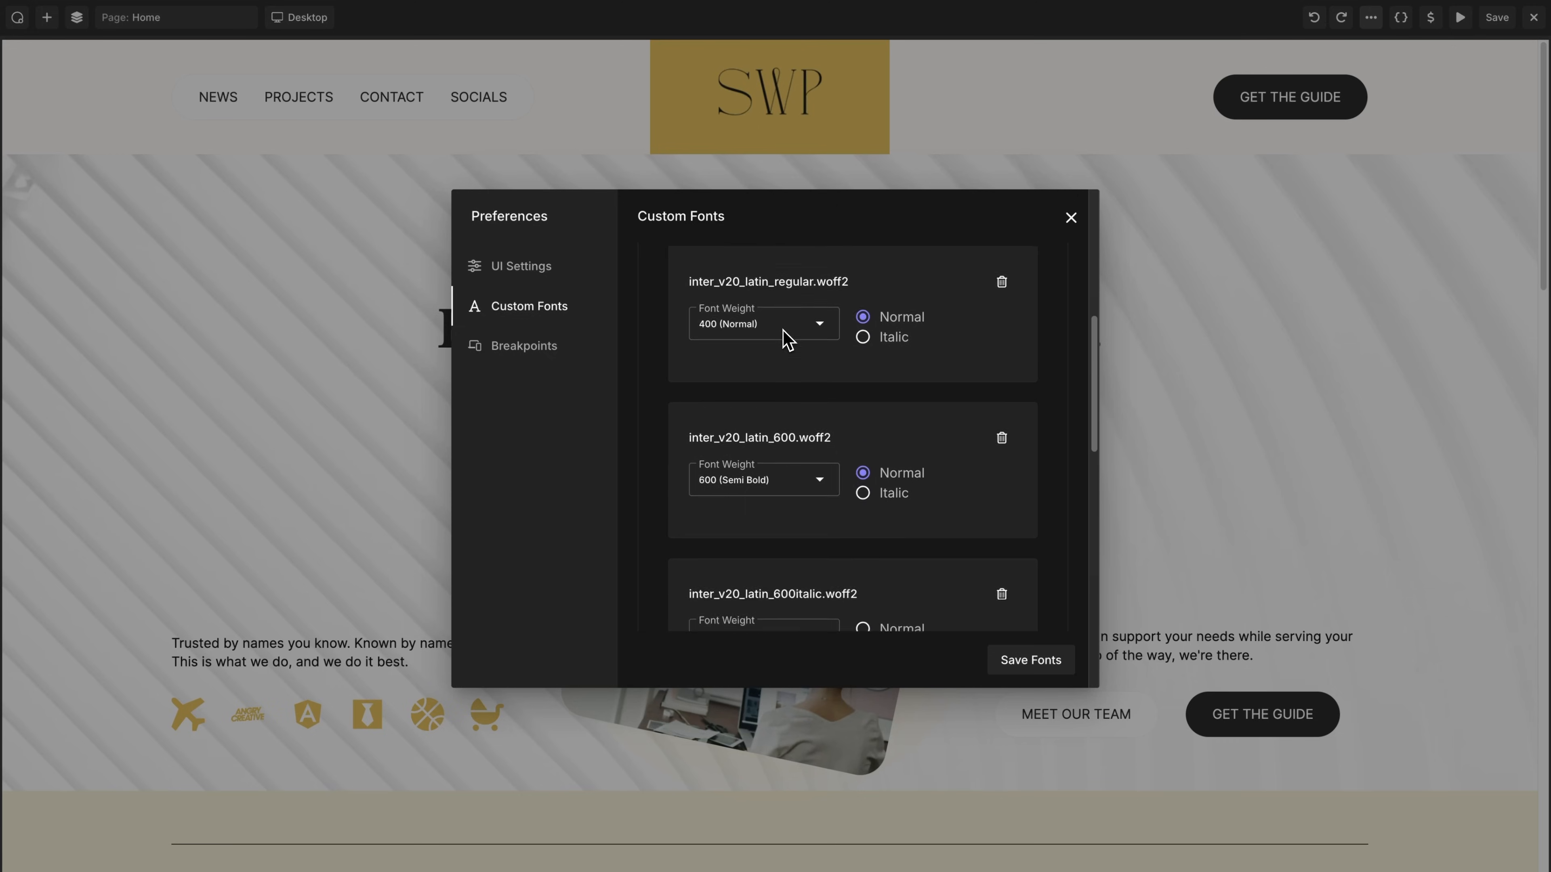
{"action": "scroll", "coordinate": [788, 341], "scroll_direction": "up", "scroll_amount": 10}
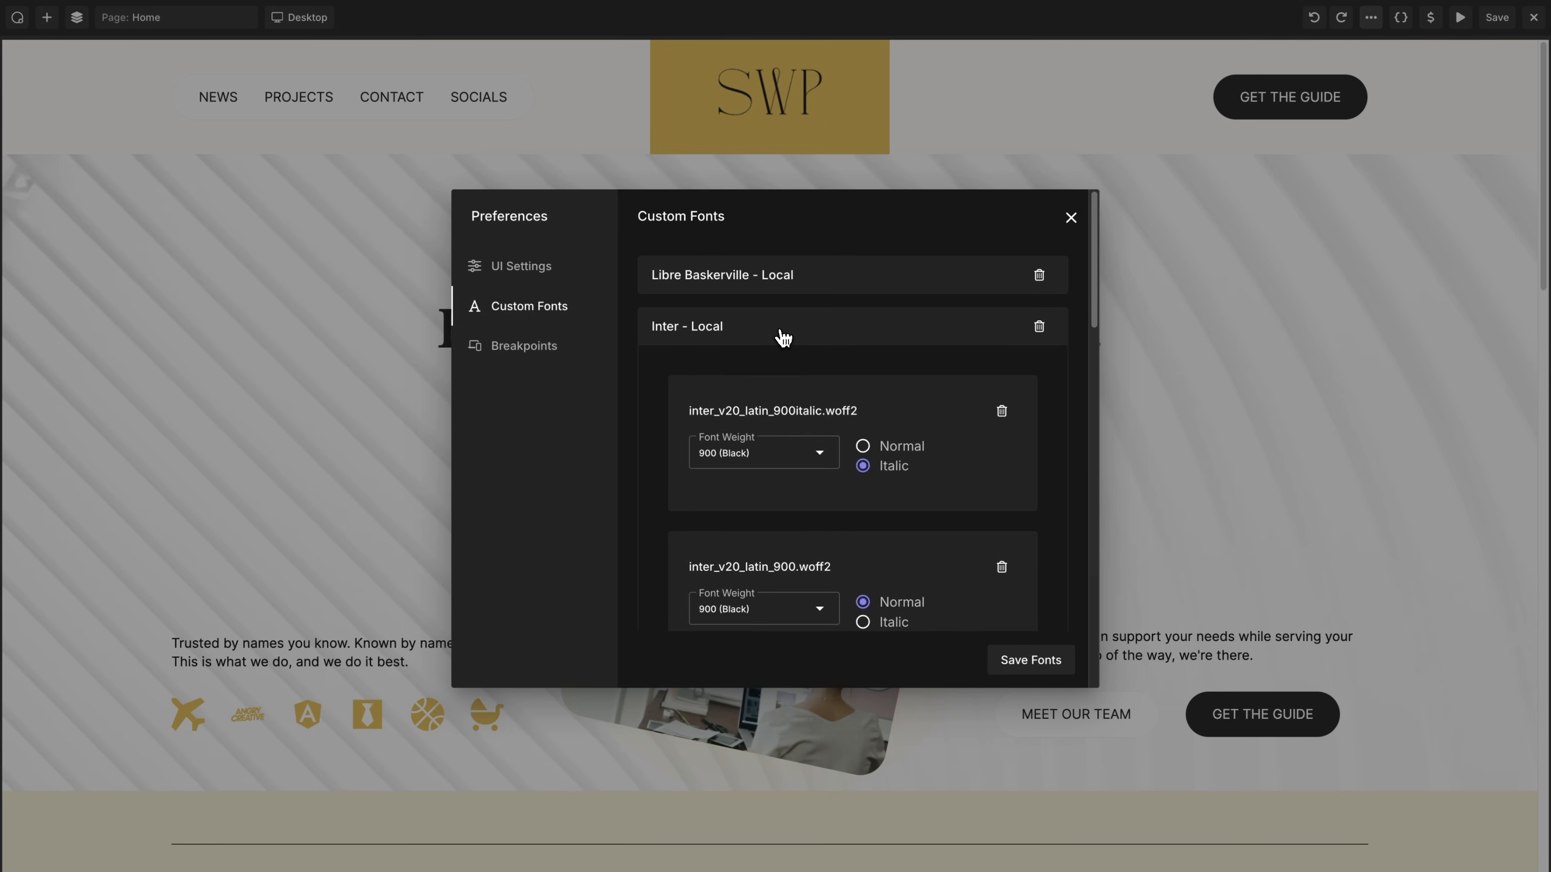
{"action": "left_click", "coordinate": [783, 336]}
{"action": "left_click", "coordinate": [831, 289]}
{"action": "scroll", "coordinate": [842, 383], "scroll_direction": "down", "scroll_amount": 1}
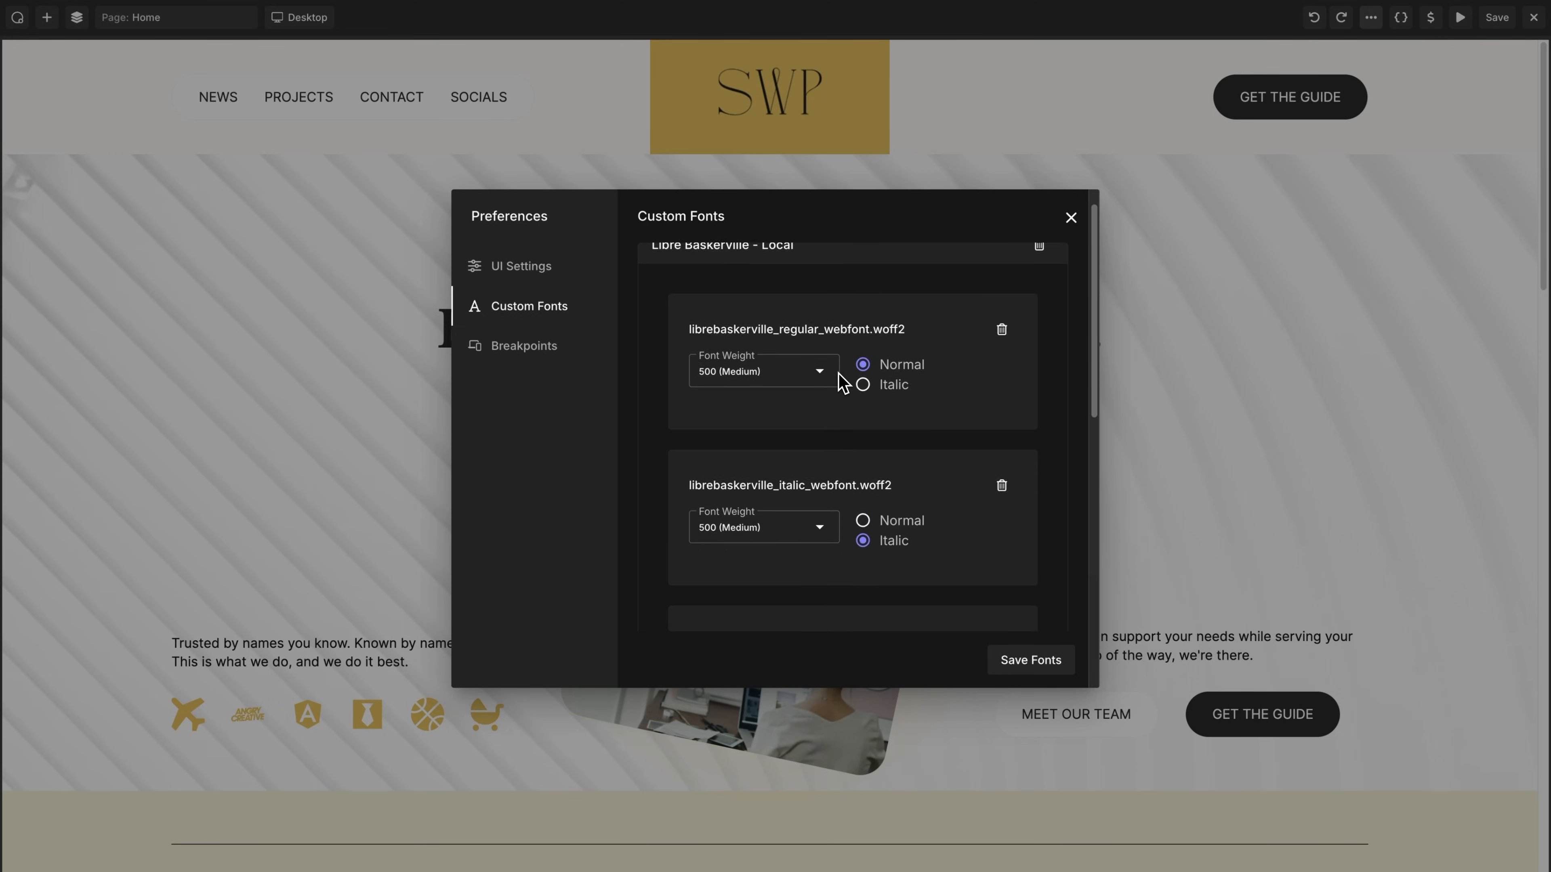
{"action": "scroll", "coordinate": [843, 383], "scroll_direction": "down", "scroll_amount": 2}
{"action": "scroll", "coordinate": [842, 382], "scroll_direction": "up", "scroll_amount": 3}
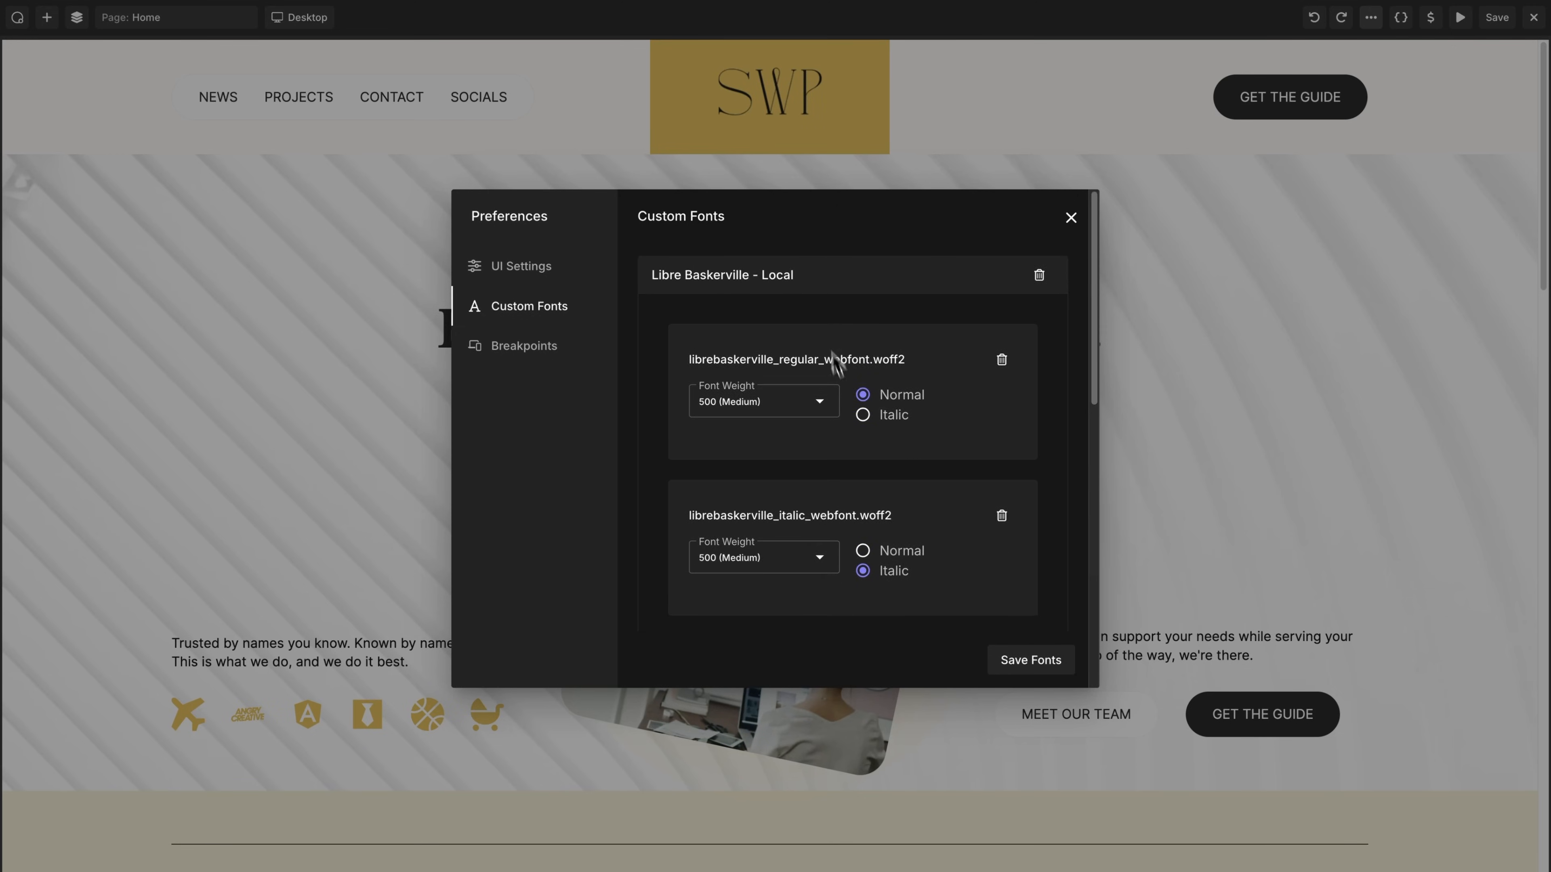
{"action": "left_click", "coordinate": [806, 275]}
{"action": "left_click", "coordinate": [1072, 219]}
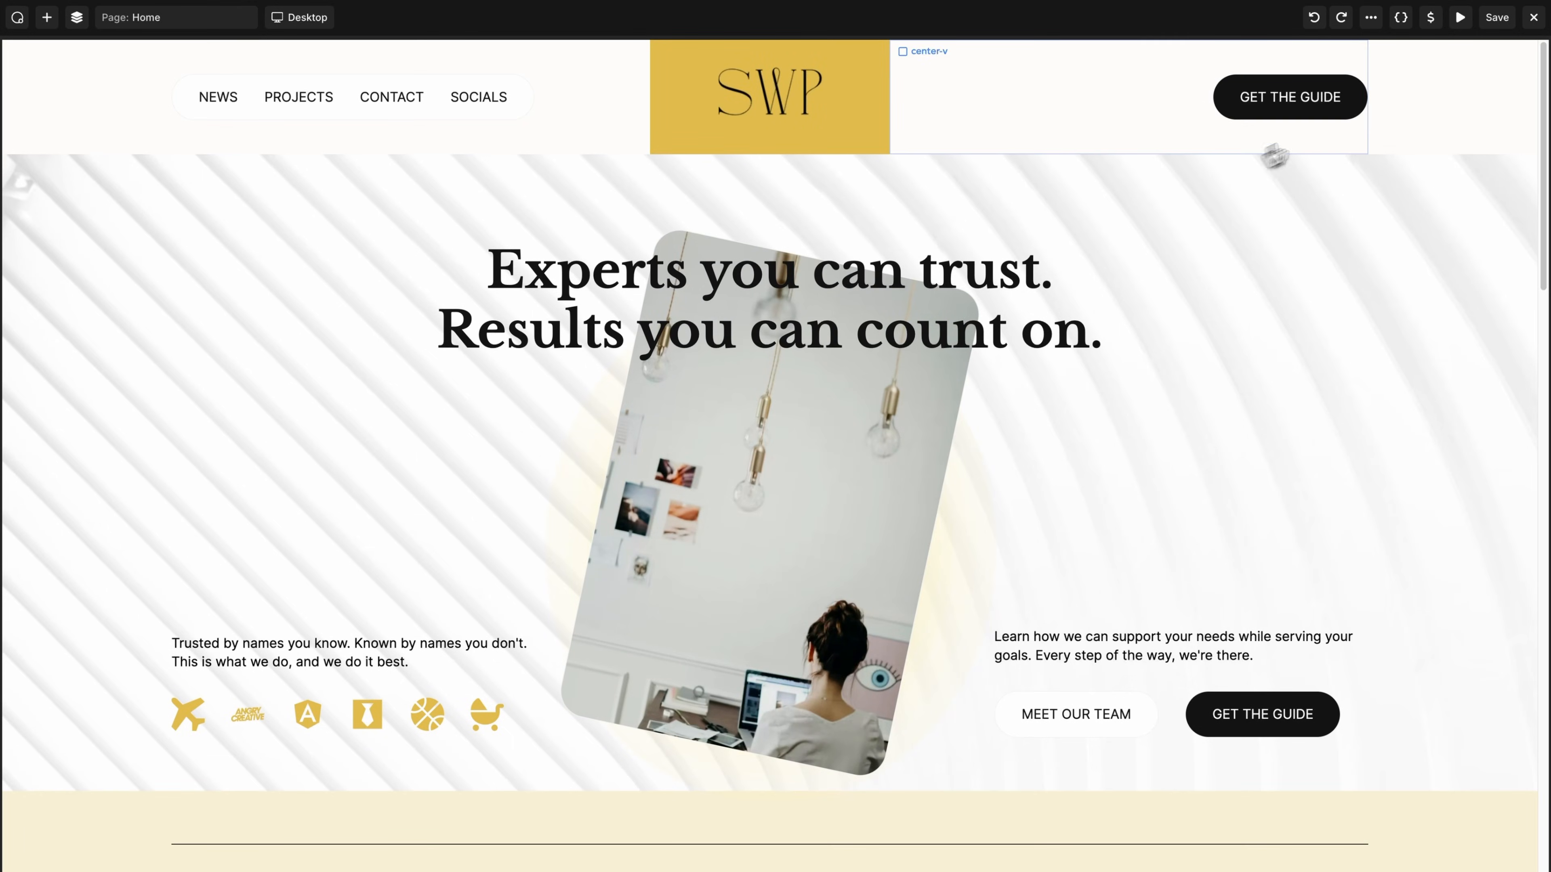
Step: Set the body typography variable to Inter - Local and the heading variable to Libre Baskerville - Local, and save the page
{"action": "left_click", "coordinate": [1431, 18]}
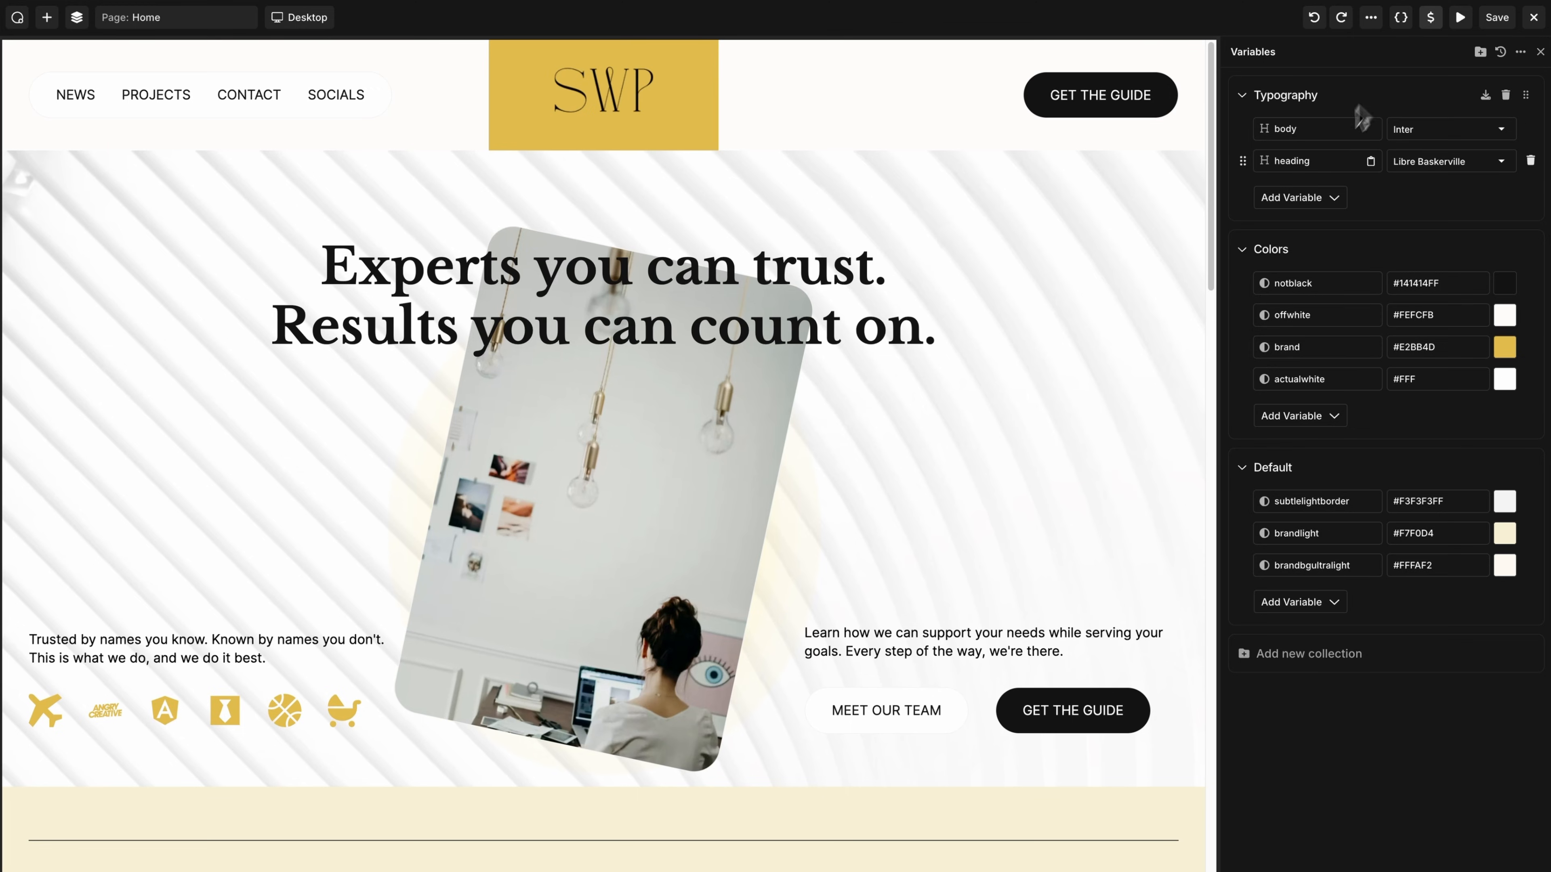
{"action": "left_click", "coordinate": [1406, 130]}
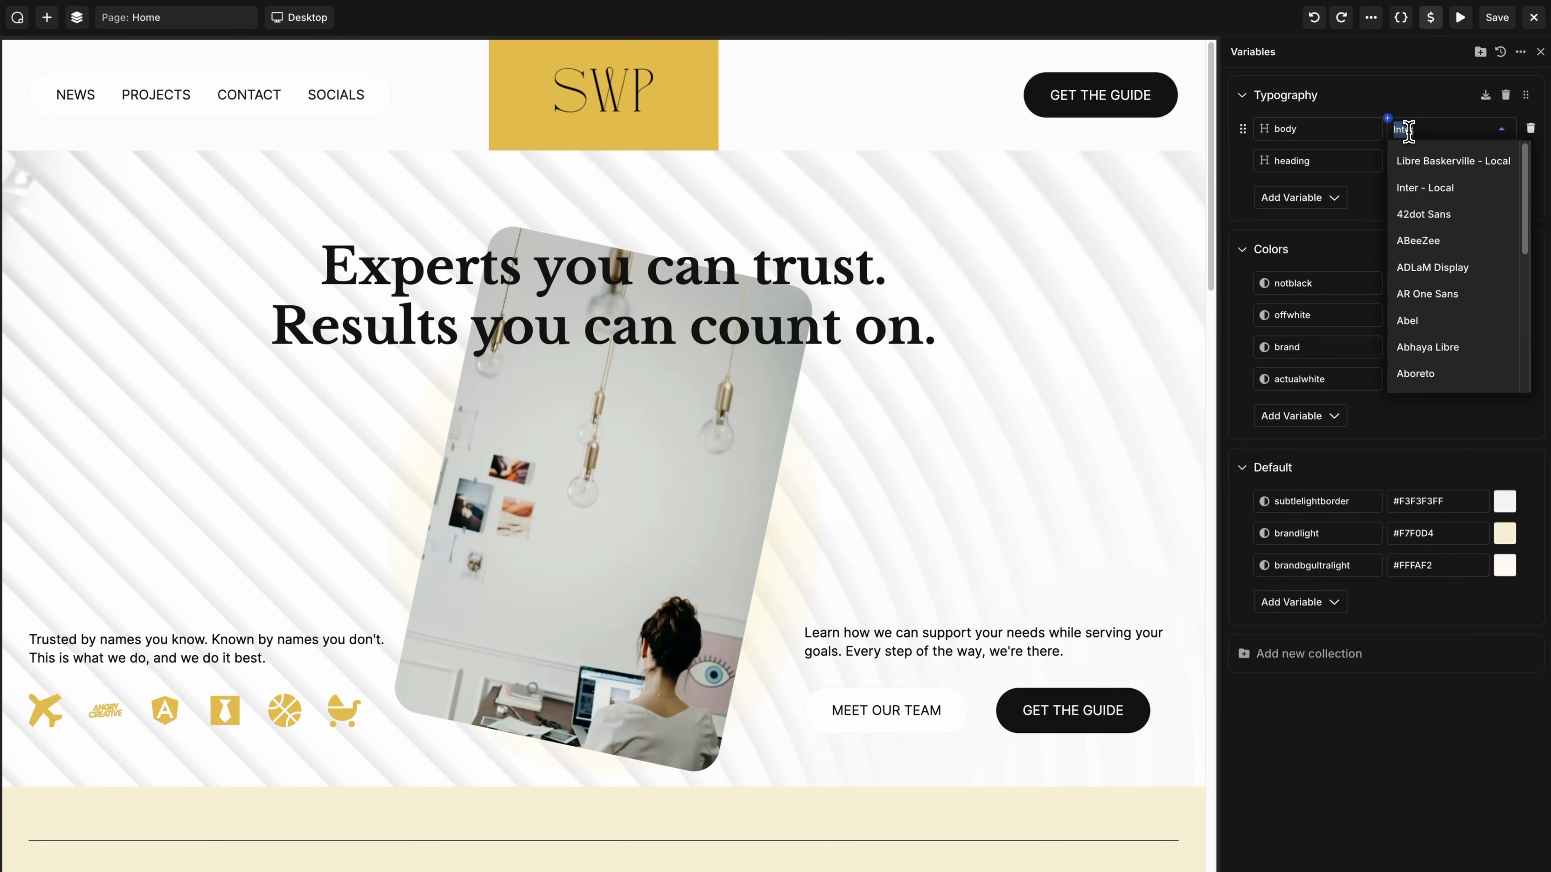
{"action": "left_click", "coordinate": [1447, 188]}
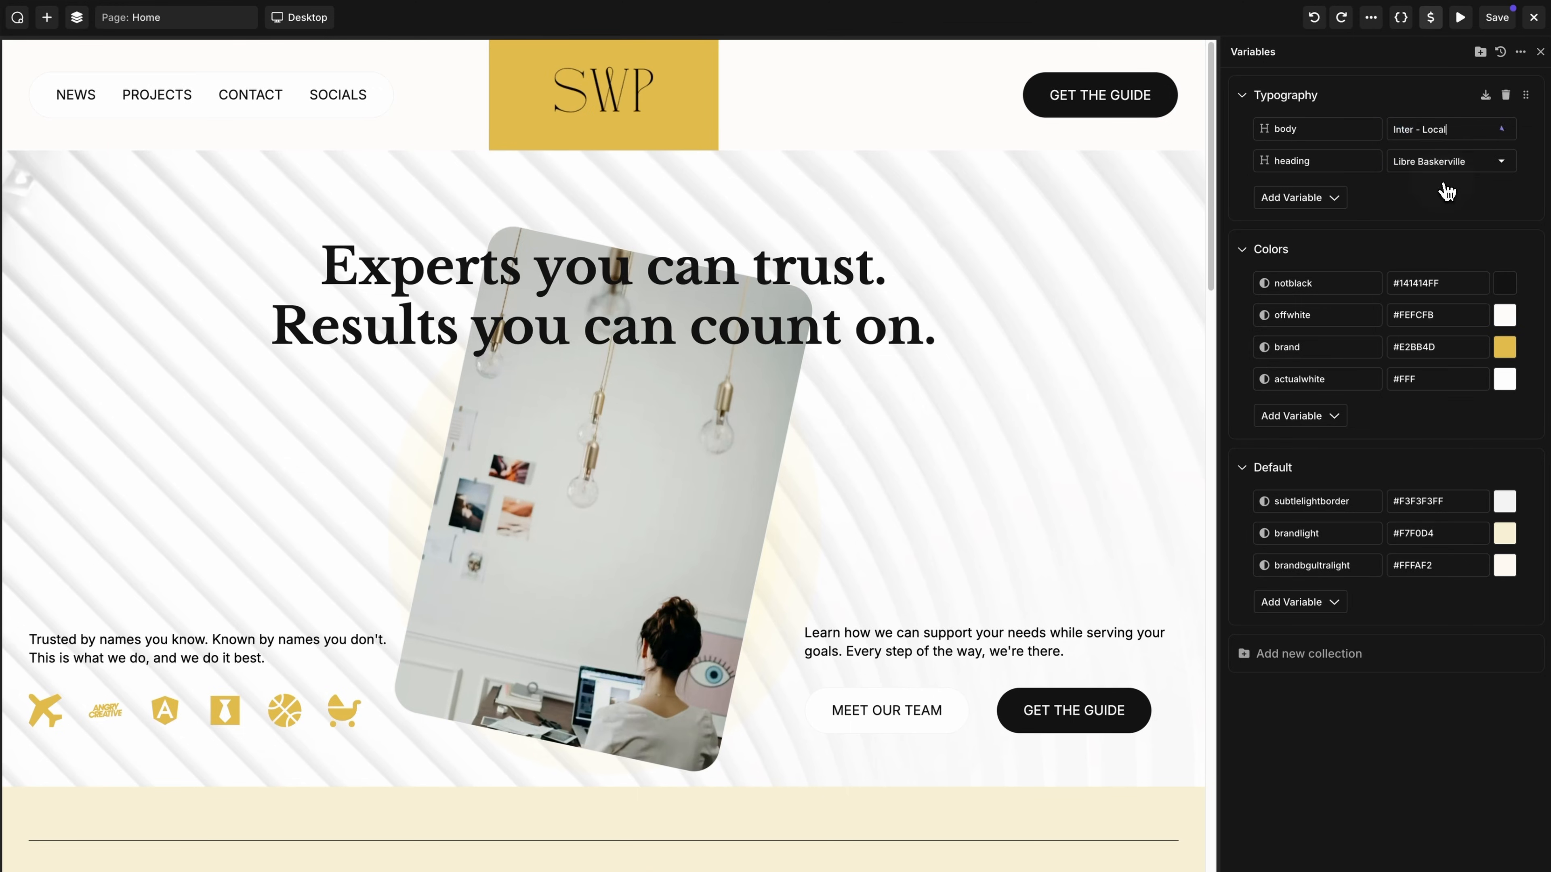
{"action": "left_click", "coordinate": [1441, 161]}
{"action": "left_click", "coordinate": [1440, 195]}
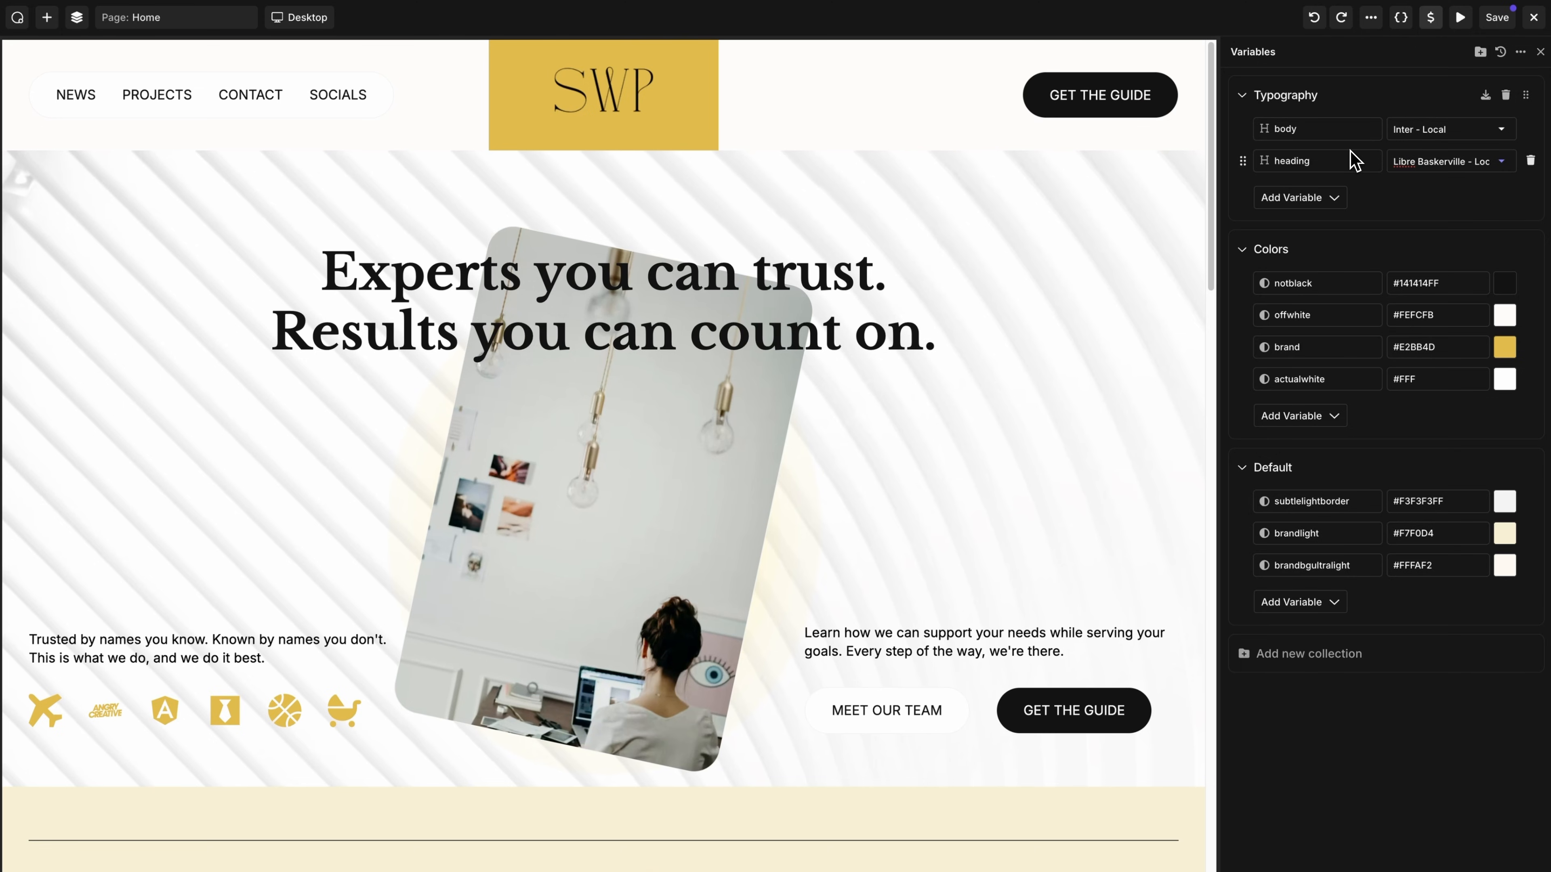
{"action": "left_click", "coordinate": [1496, 17]}
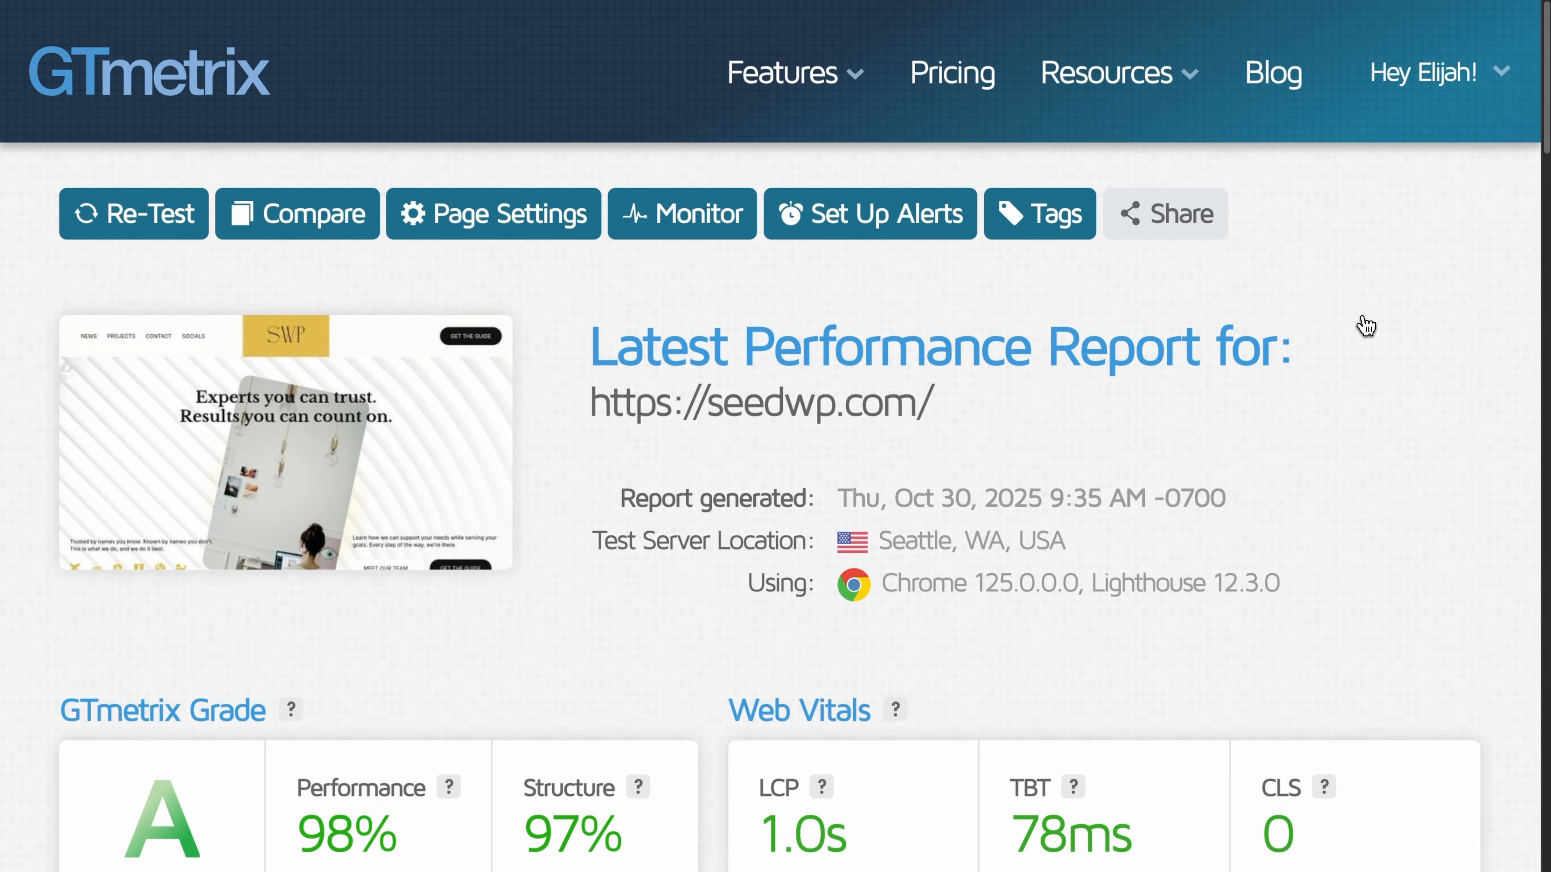
Step: Review the GTmetrix grades and web vitals for seedwp.com and examine the request waterfall chart
{"action": "scroll", "coordinate": [1366, 327], "scroll_direction": "down", "scroll_amount": 3}
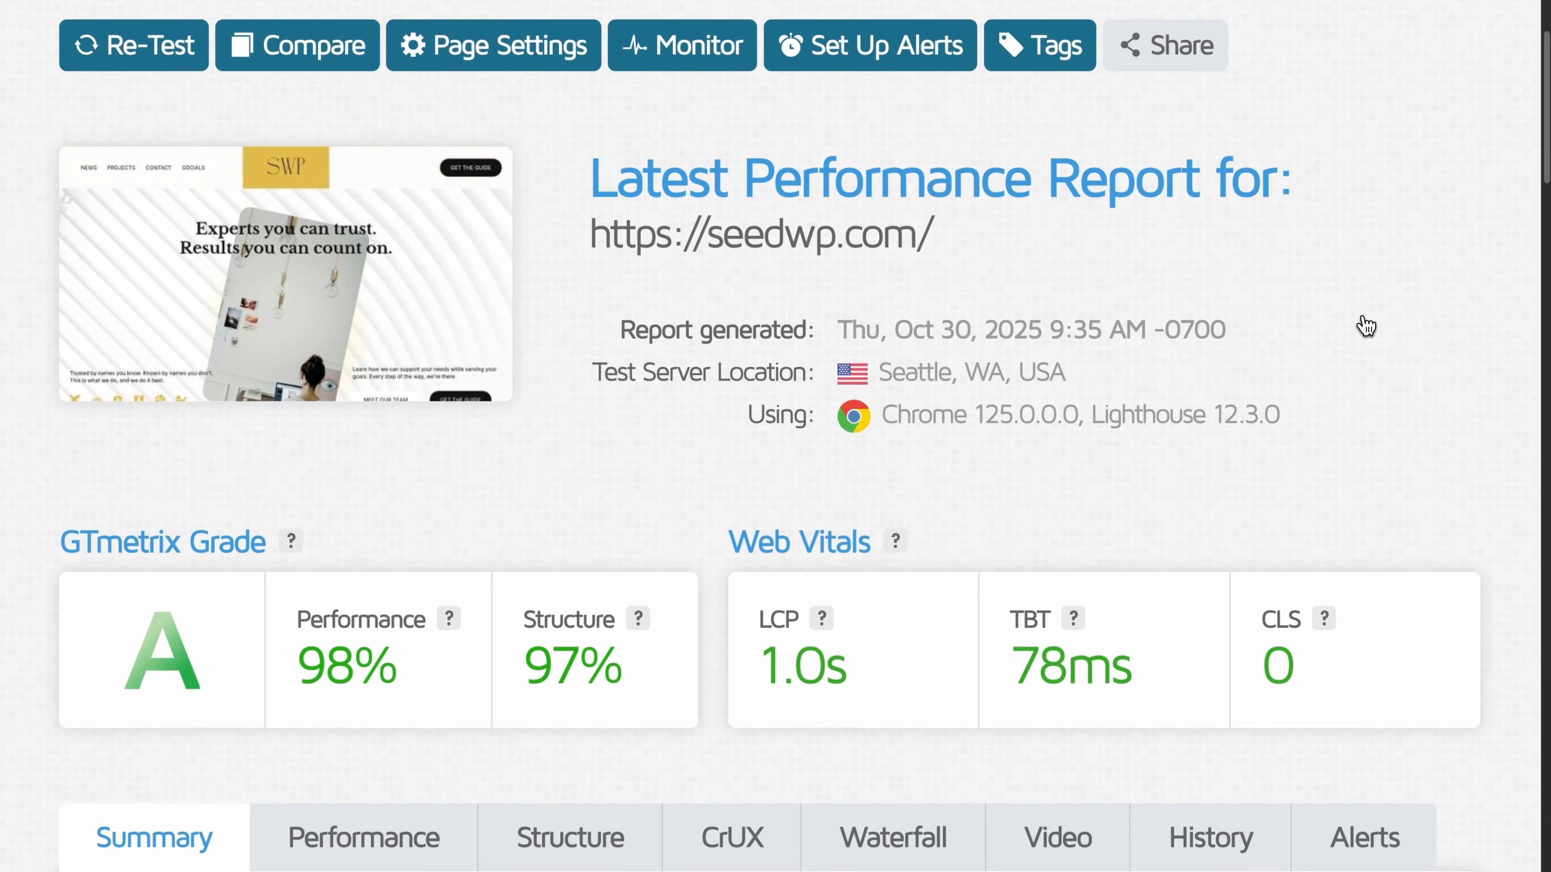
{"action": "mouse_move", "coordinate": [339, 623]}
{"action": "scroll", "coordinate": [1406, 373], "scroll_direction": "down", "scroll_amount": 7}
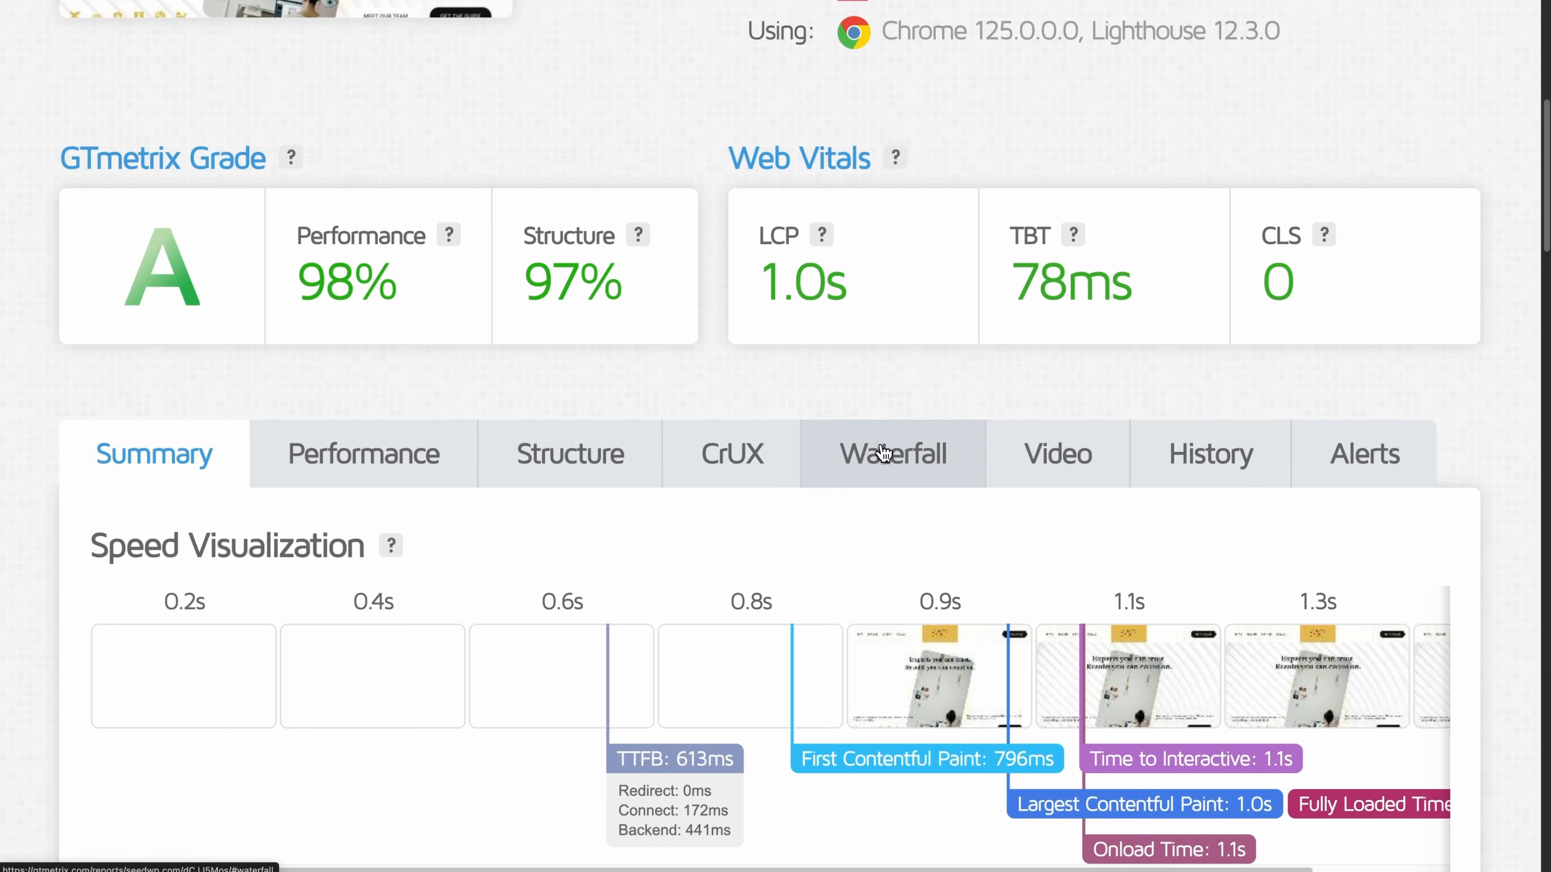
{"action": "left_click", "coordinate": [896, 450]}
{"action": "scroll", "coordinate": [1492, 305], "scroll_direction": "down", "scroll_amount": 12}
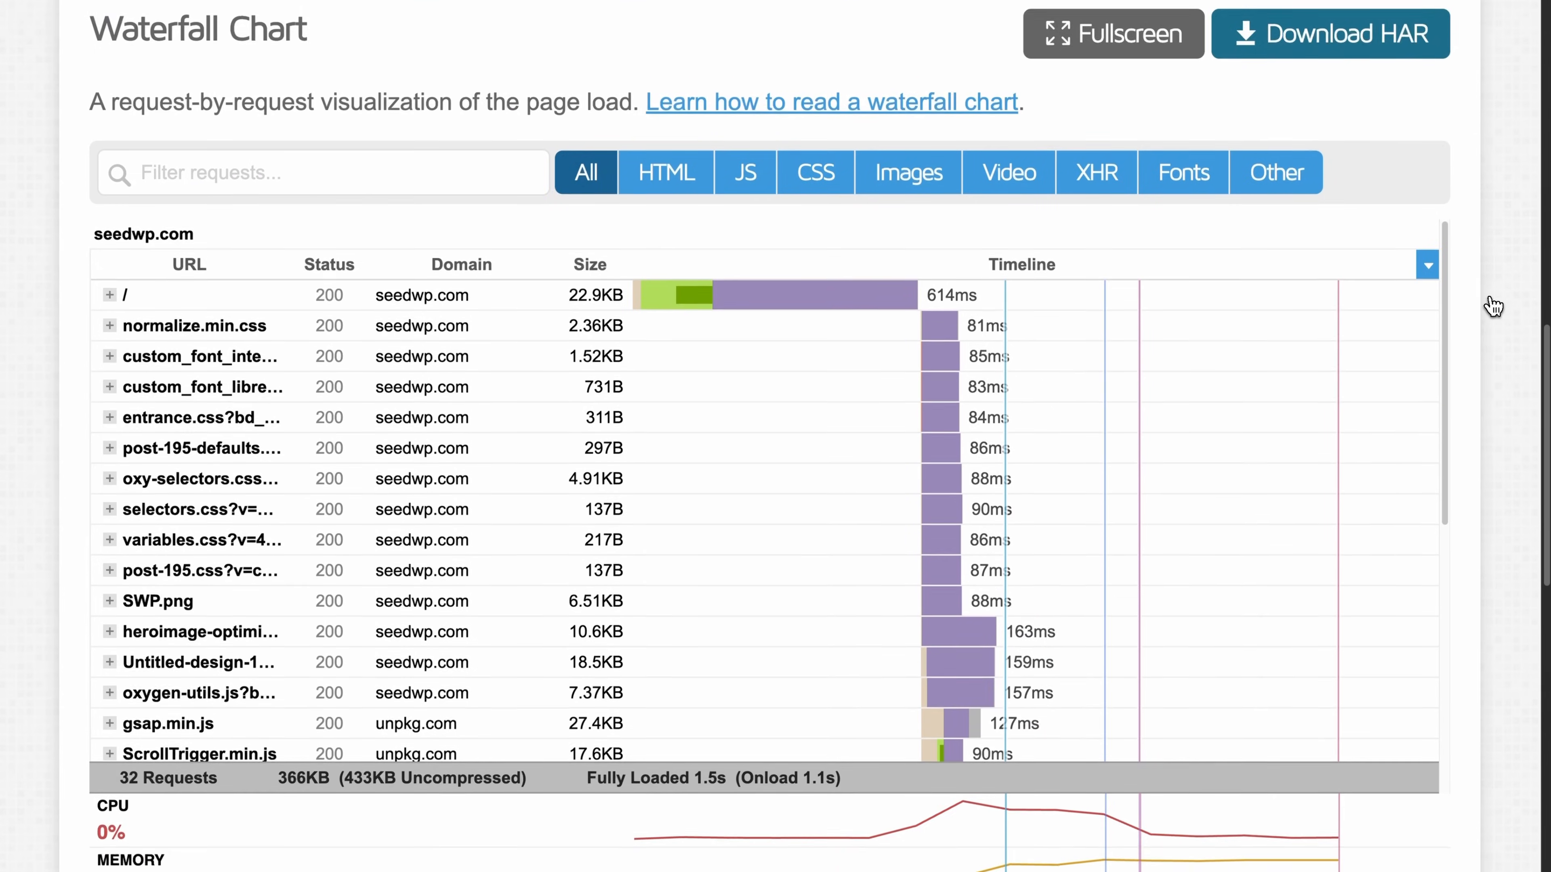
{"action": "scroll", "coordinate": [1493, 306], "scroll_direction": "up", "scroll_amount": 2}
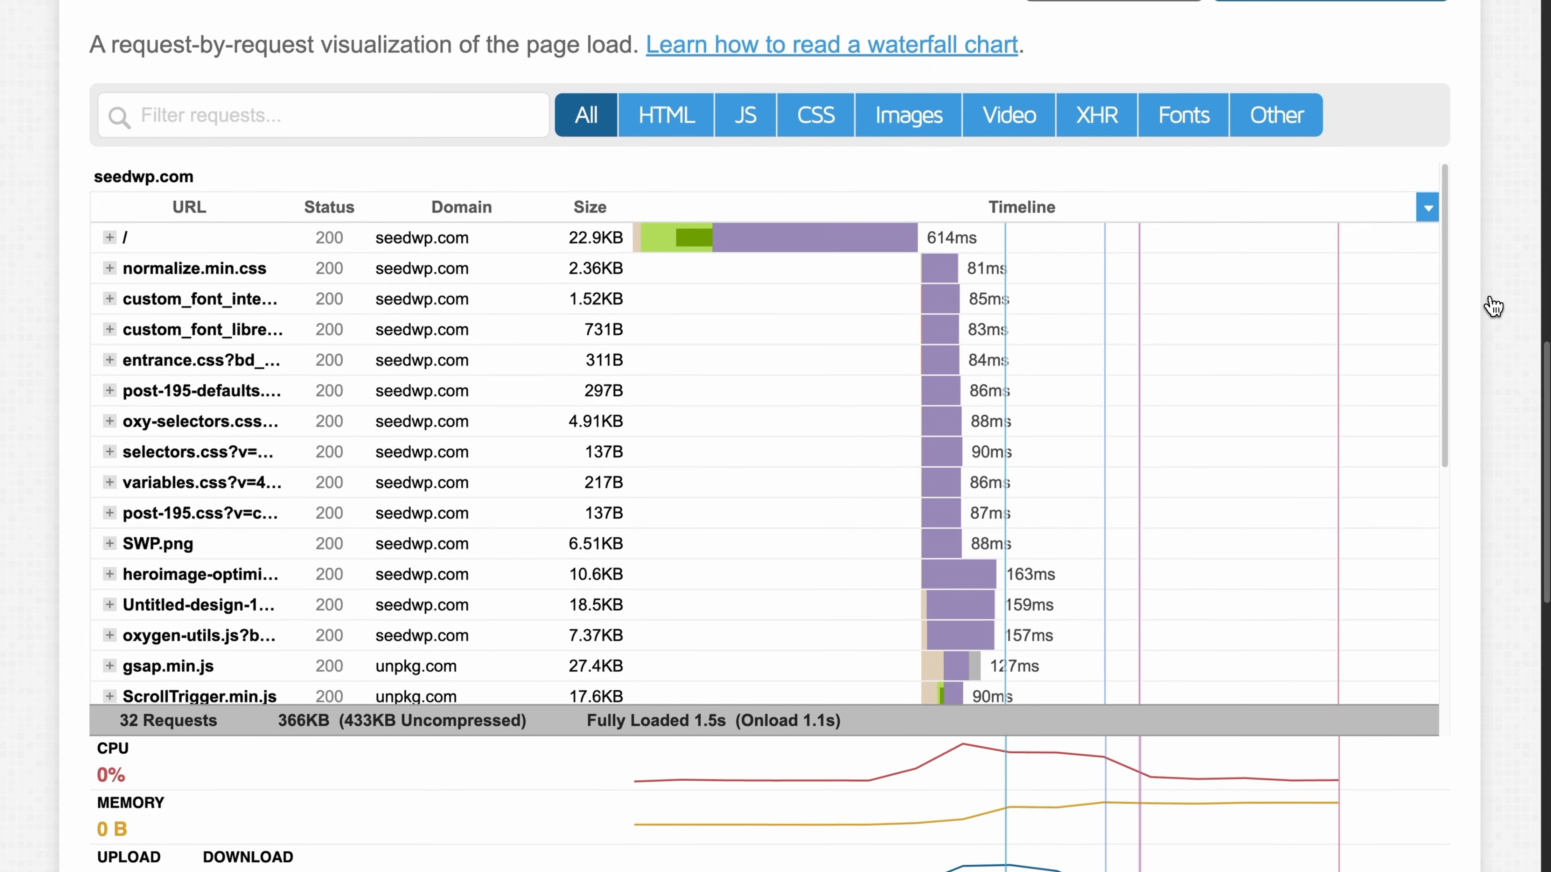
Step: Examine the individual requests in the waterfall chart and recheck the GTmetrix grade and web vitals
{"action": "scroll", "coordinate": [1258, 296], "scroll_direction": "down", "scroll_amount": 5}
{"action": "scroll", "coordinate": [1251, 298], "scroll_direction": "down", "scroll_amount": 3}
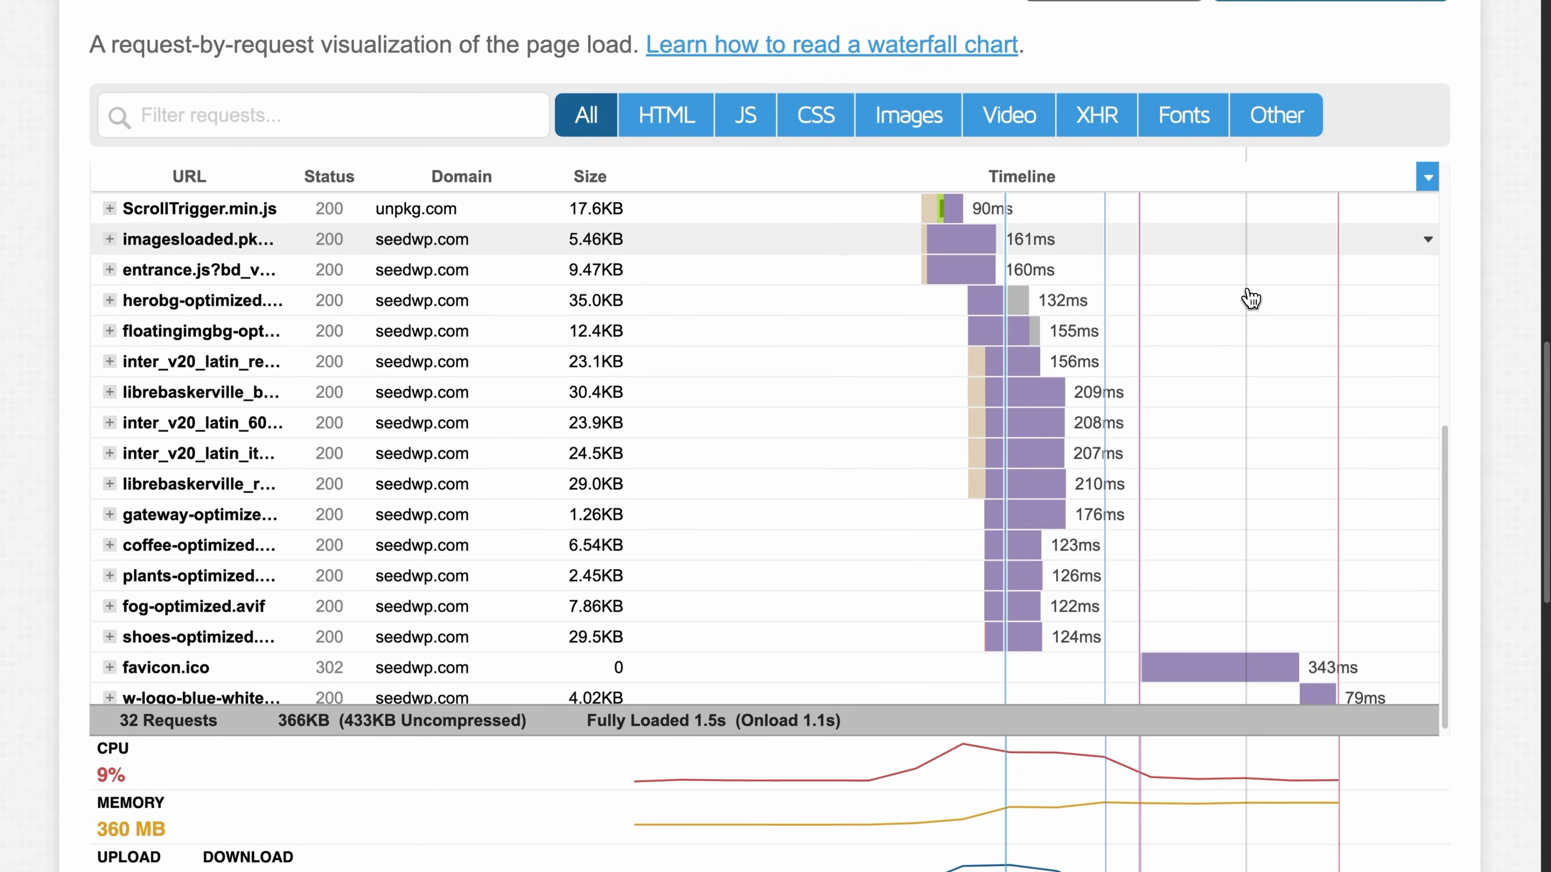
{"action": "scroll", "coordinate": [1250, 298], "scroll_direction": "up", "scroll_amount": 9}
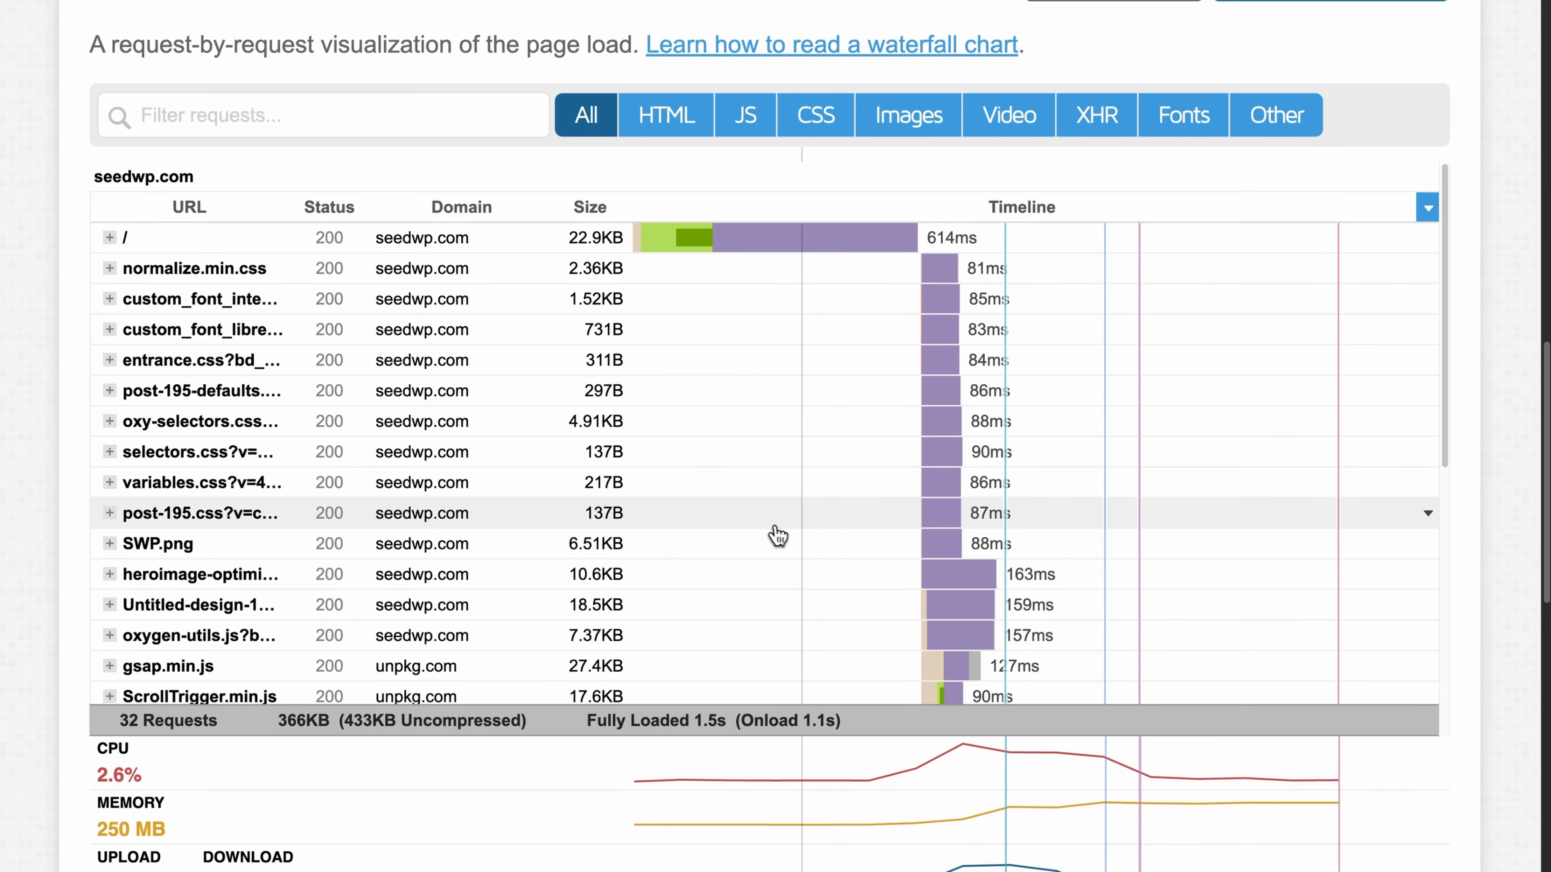
{"action": "scroll", "coordinate": [1190, 435], "scroll_direction": "down", "scroll_amount": 1}
{"action": "scroll", "coordinate": [1194, 435], "scroll_direction": "down", "scroll_amount": 3}
{"action": "scroll", "coordinate": [1194, 435], "scroll_direction": "up", "scroll_amount": 4}
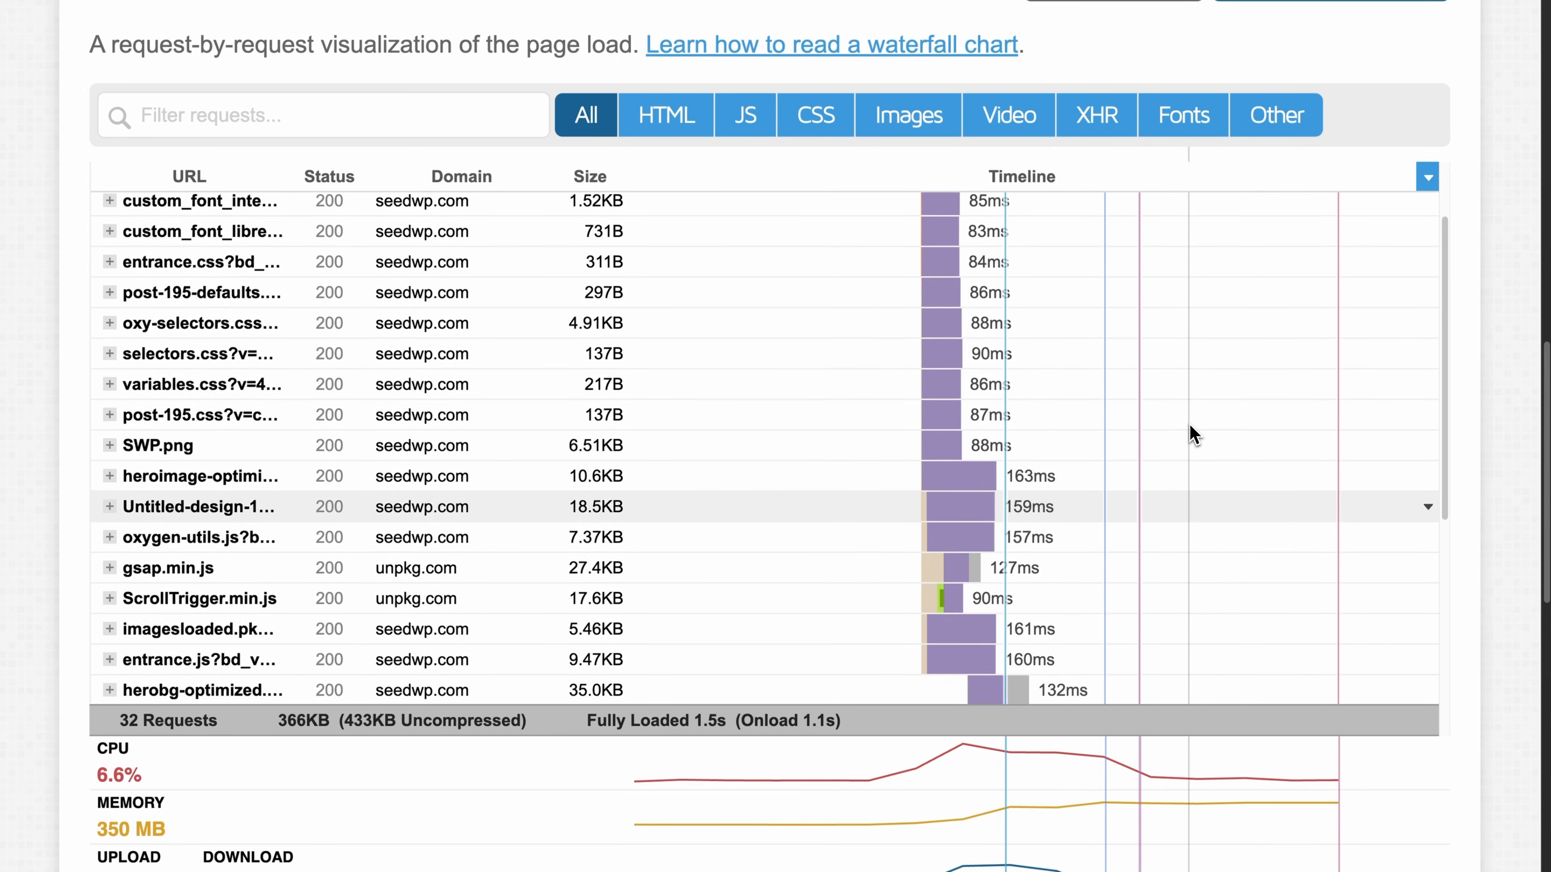
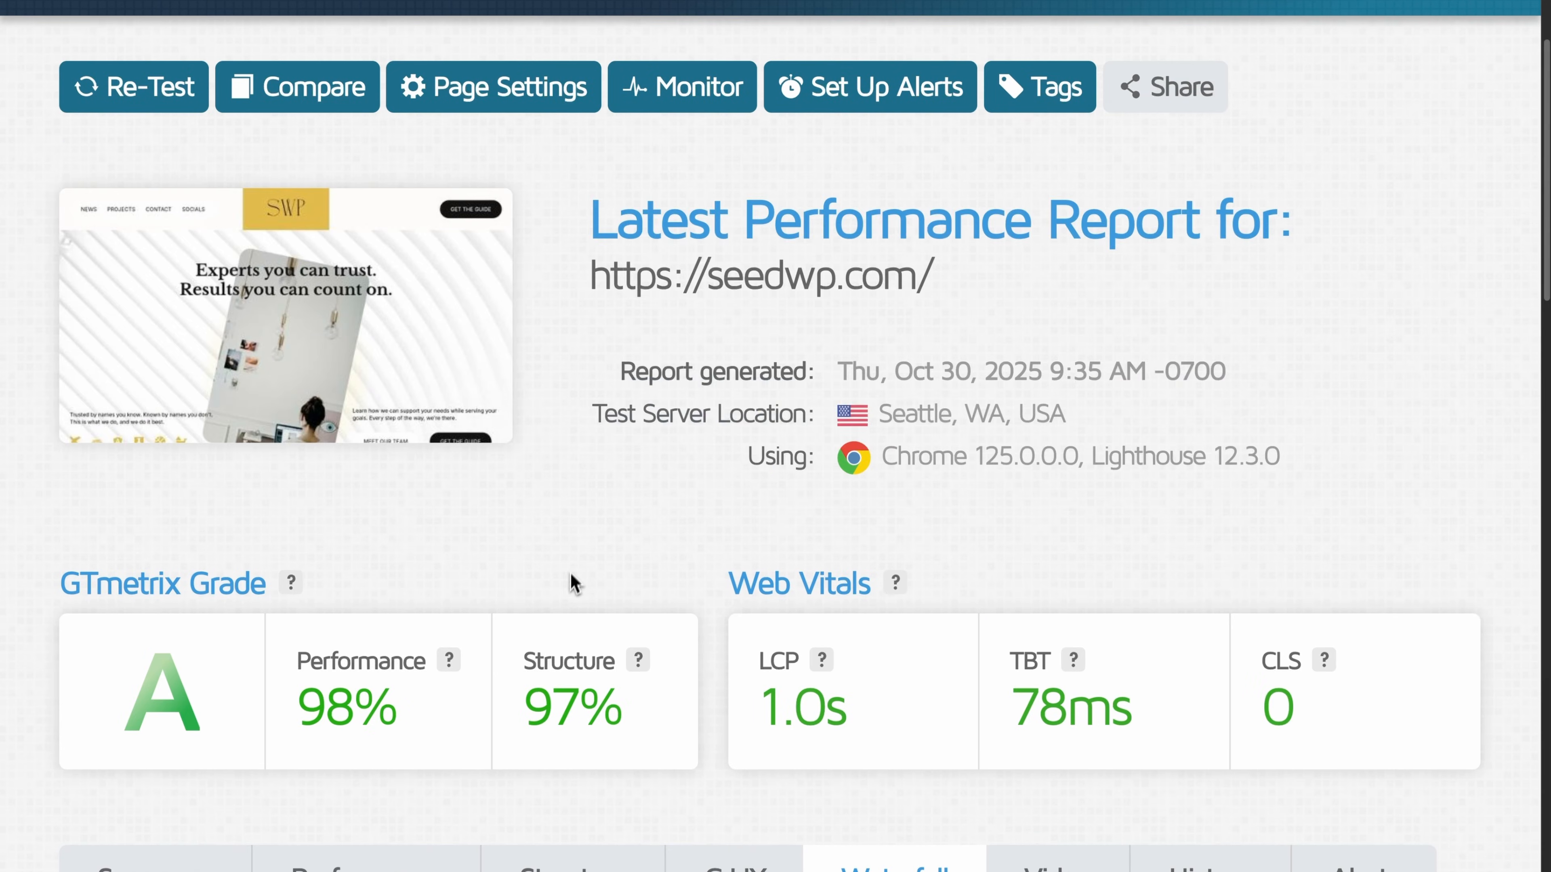
{"action": "scroll", "coordinate": [574, 571], "scroll_direction": "down", "scroll_amount": 2}
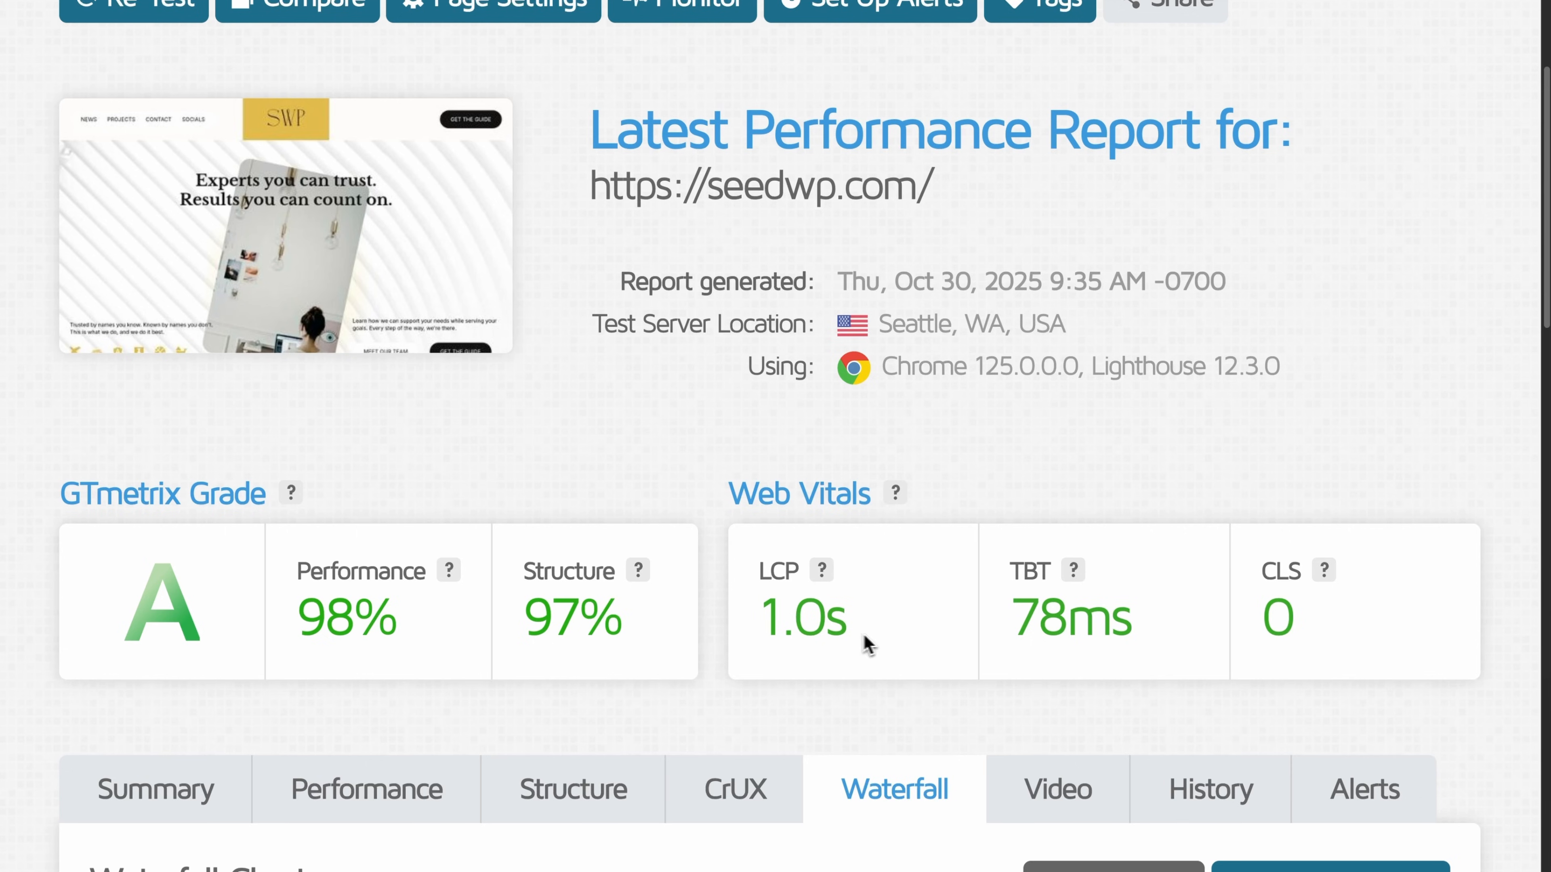
{"action": "scroll", "coordinate": [790, 490], "scroll_direction": "up", "scroll_amount": 1}
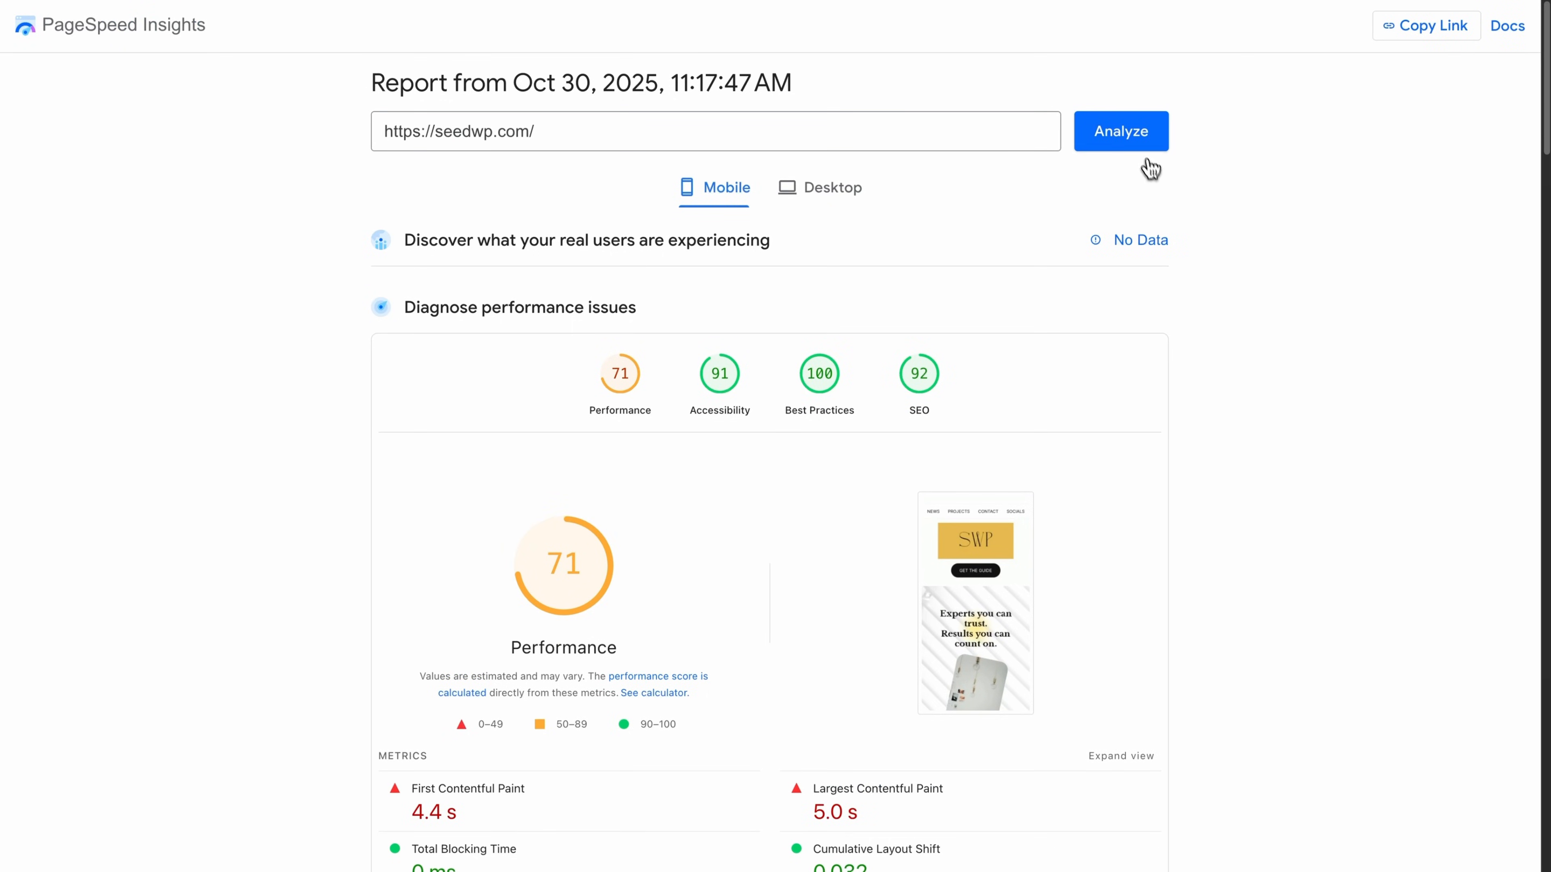
{"action": "left_click", "coordinate": [1141, 146]}
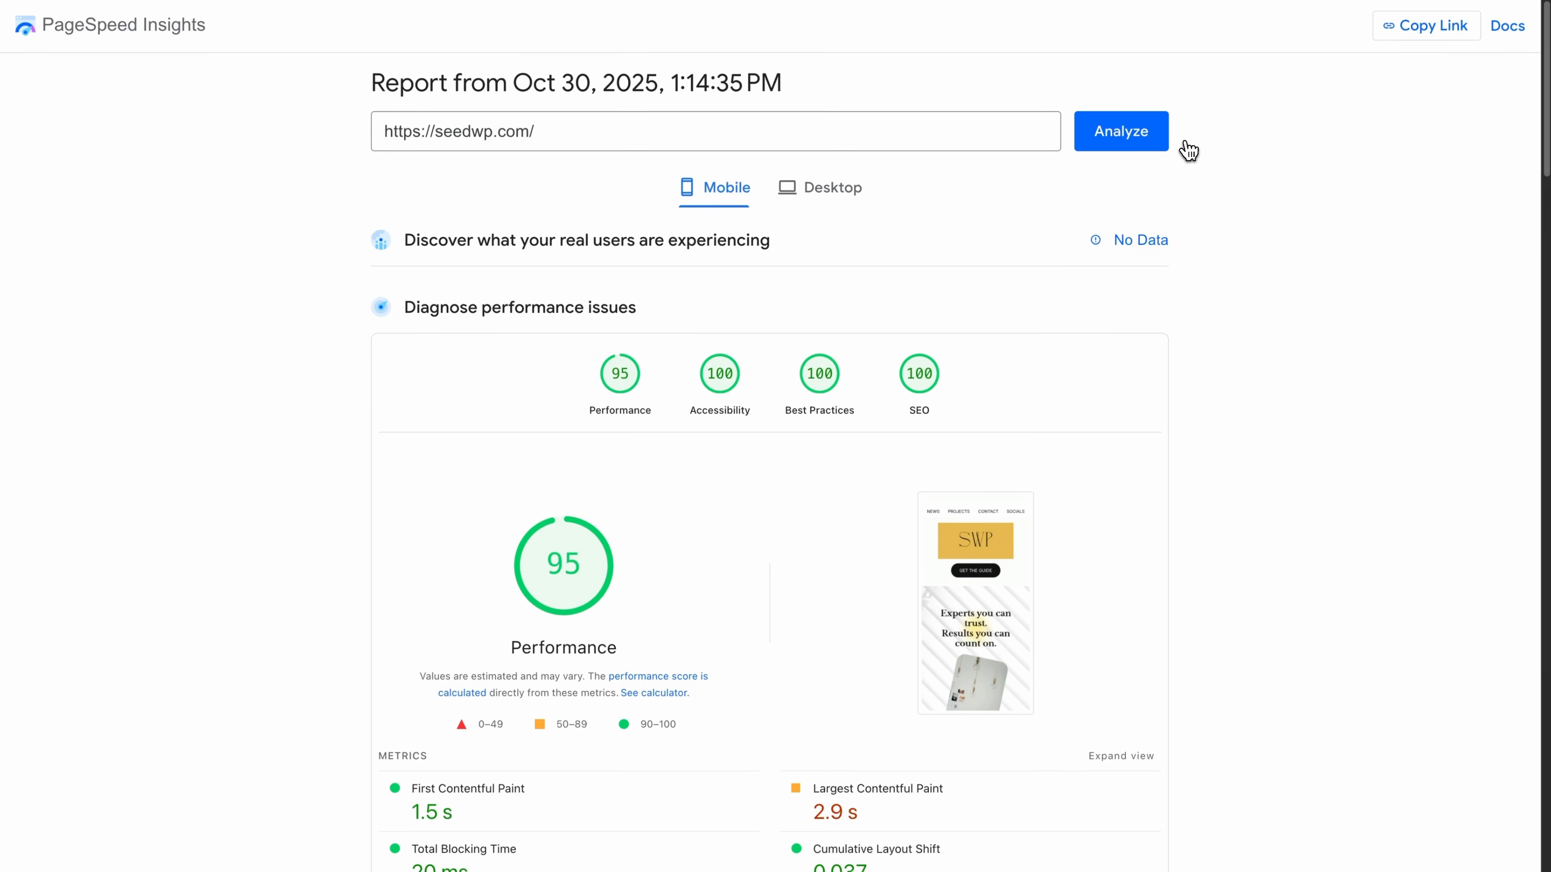
{"action": "left_click", "coordinate": [825, 189]}
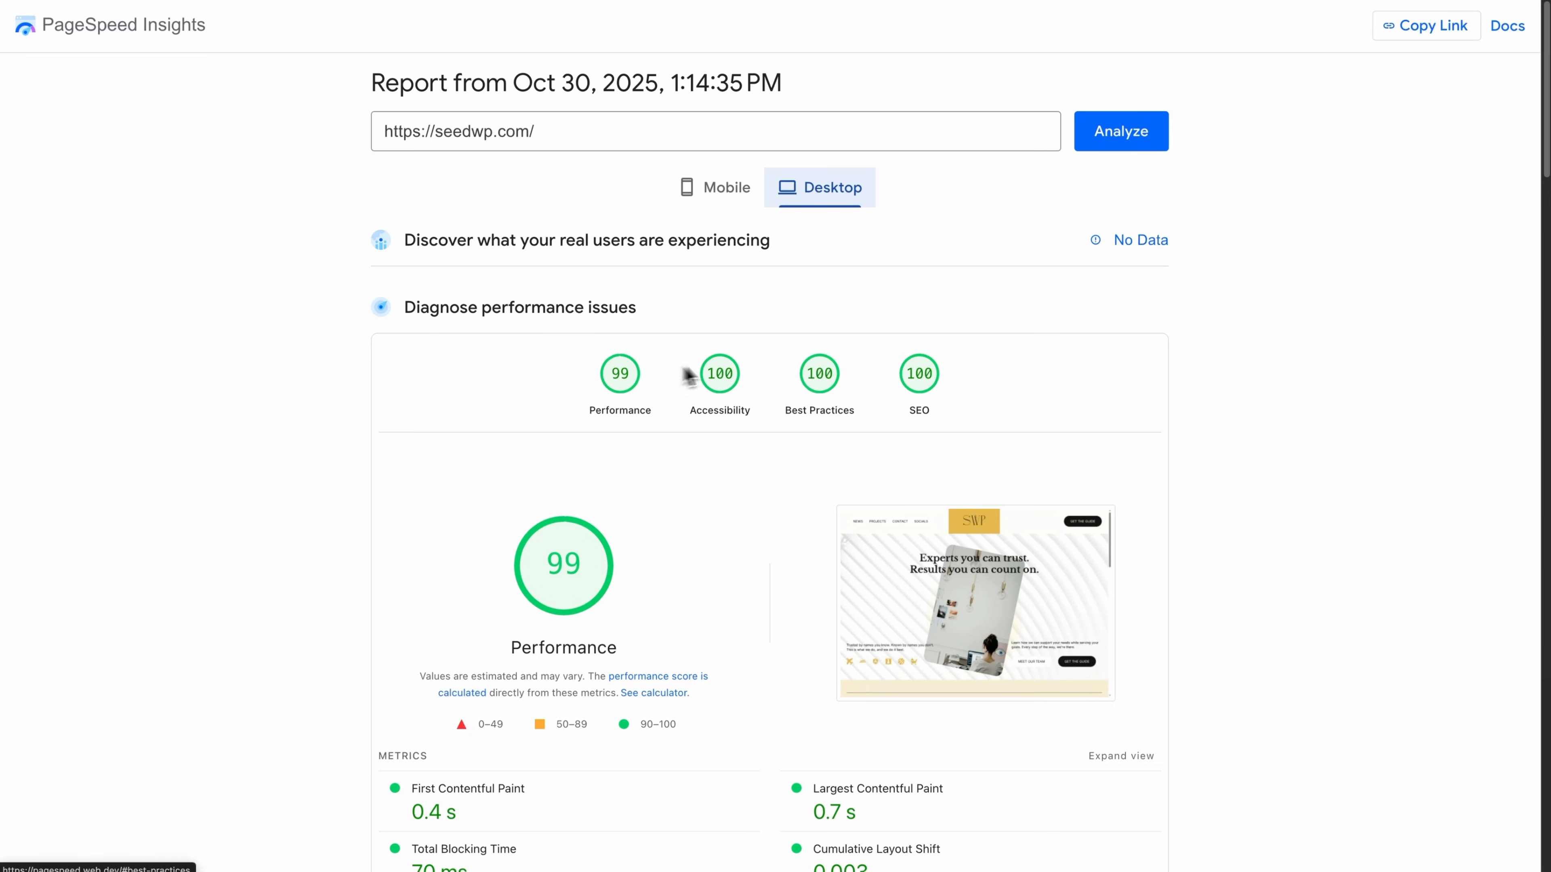
{"action": "left_click", "coordinate": [716, 195]}
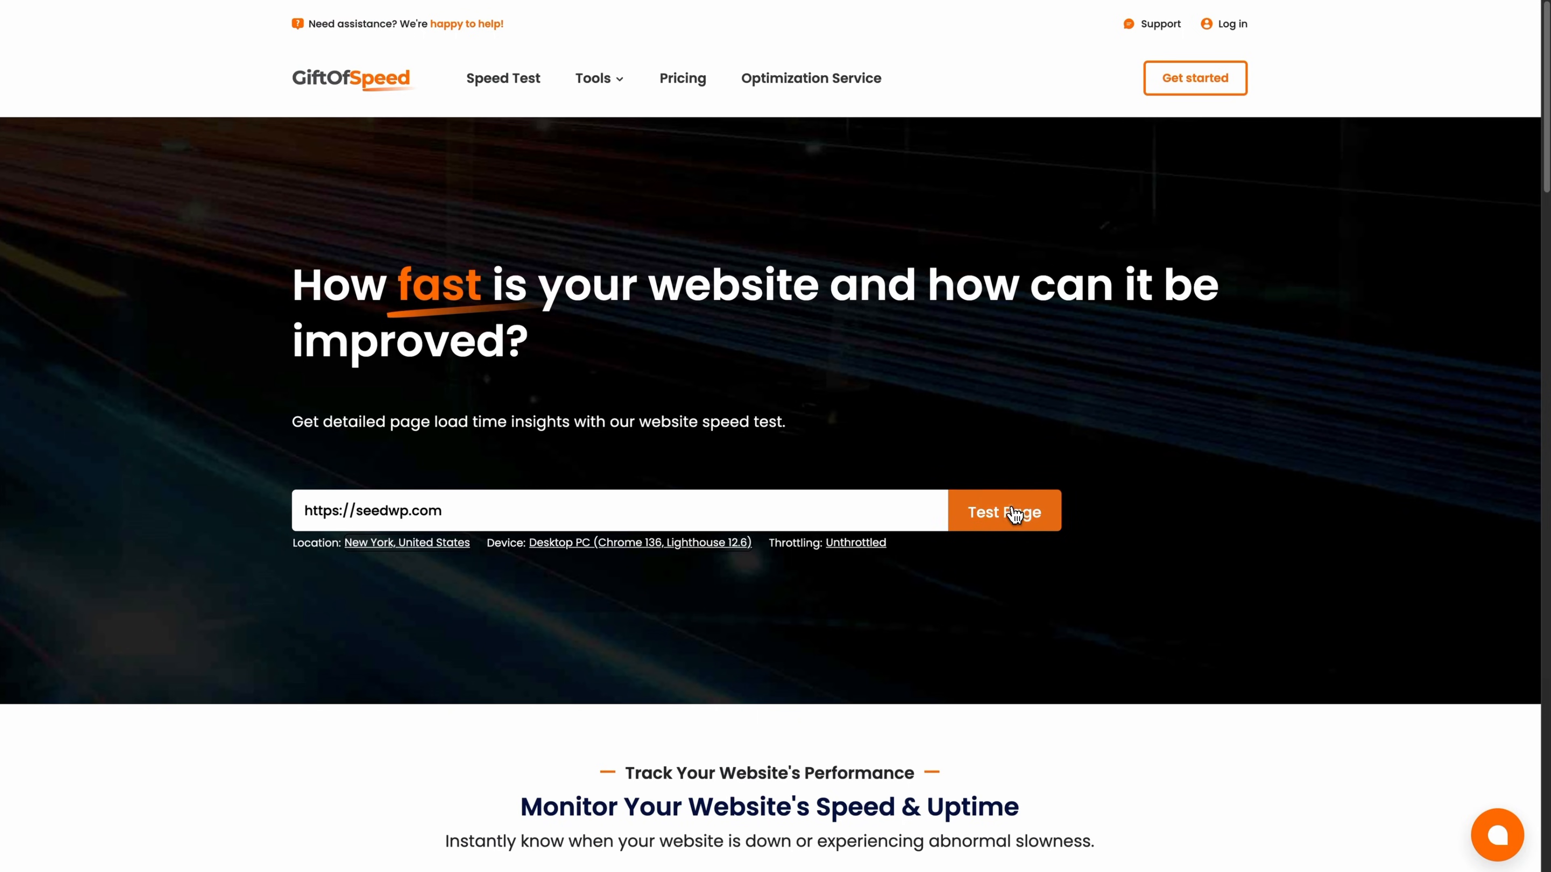
{"action": "left_click", "coordinate": [1013, 515]}
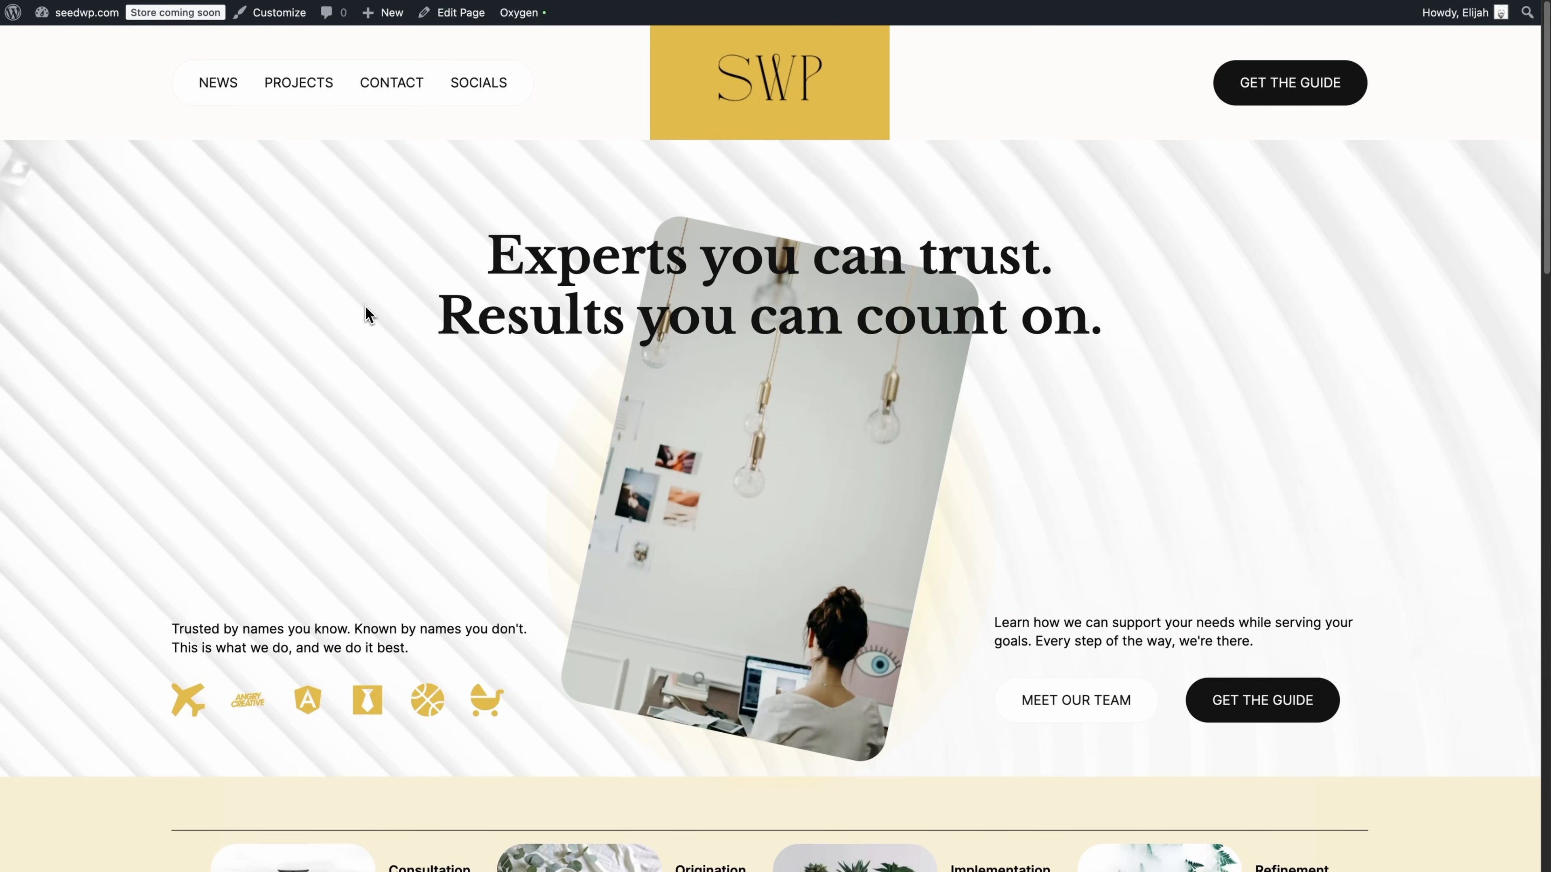
Step: Inspect the seedwp.com home page, enlarge the developer tools, set the network activity to No throttling and reload the page
{"action": "right_click", "coordinate": [367, 314]}
{"action": "left_click", "coordinate": [433, 460]}
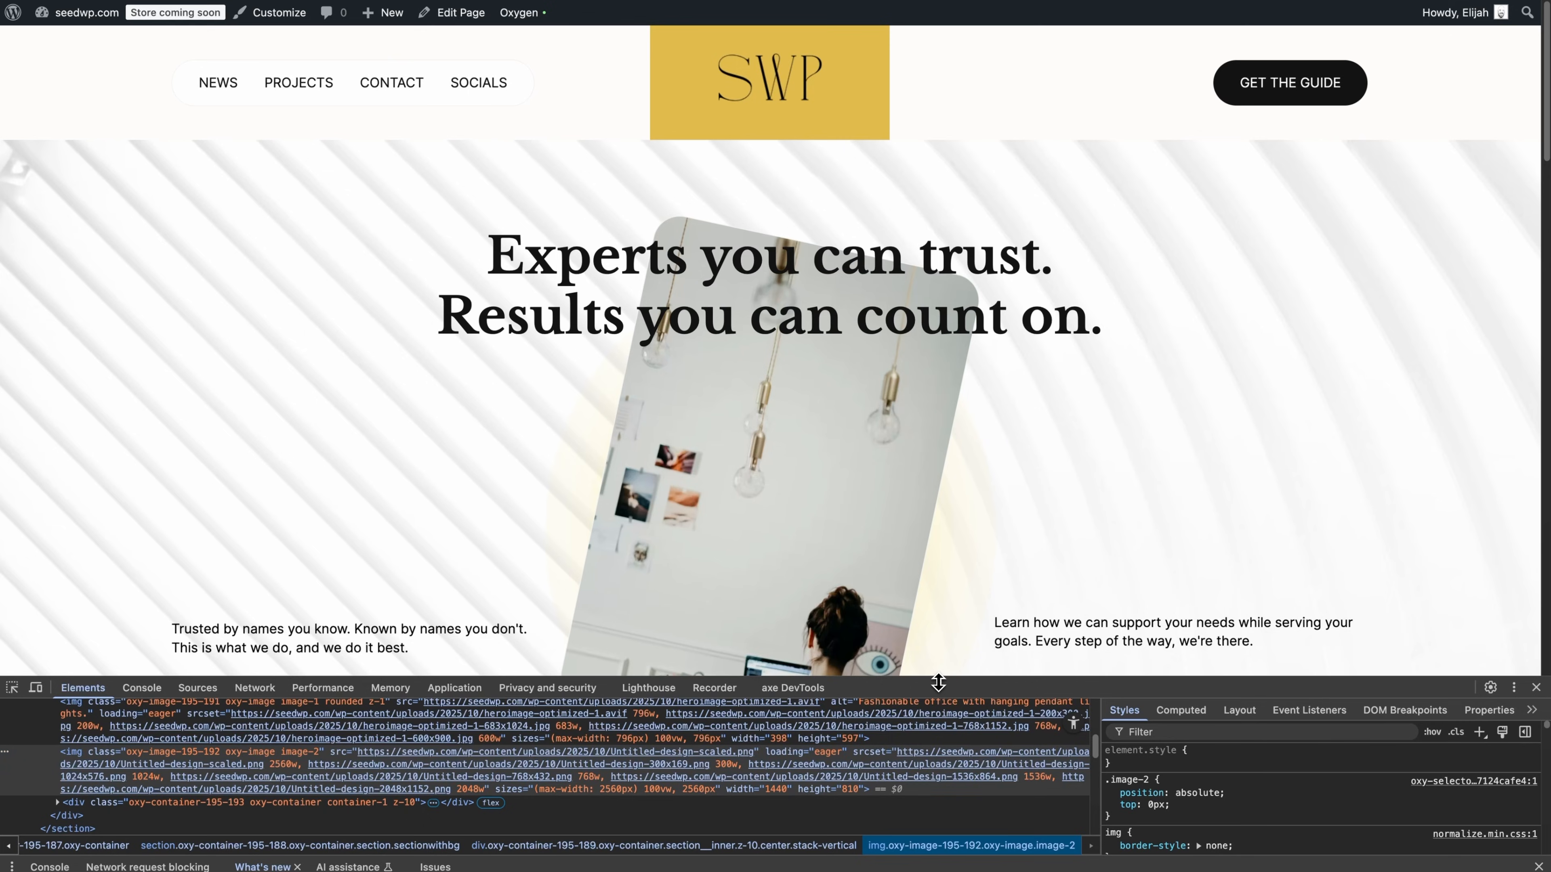
{"action": "left_click_drag", "start_coordinate": [939, 682], "coordinate": [788, 443]}
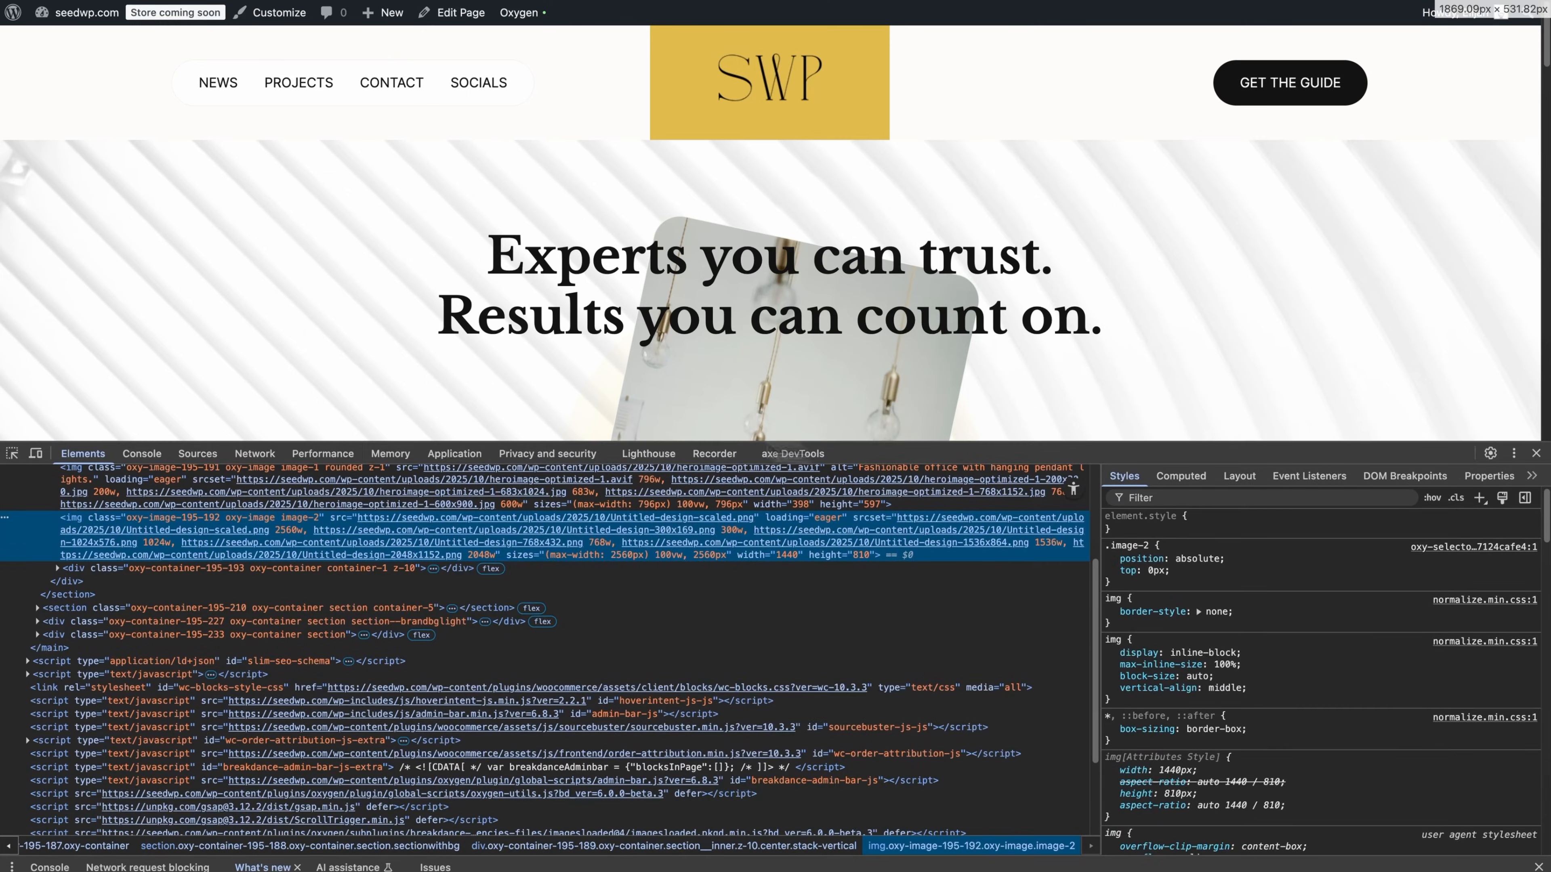
{"action": "left_click", "coordinate": [266, 458]}
{"action": "left_click", "coordinate": [138, 478]}
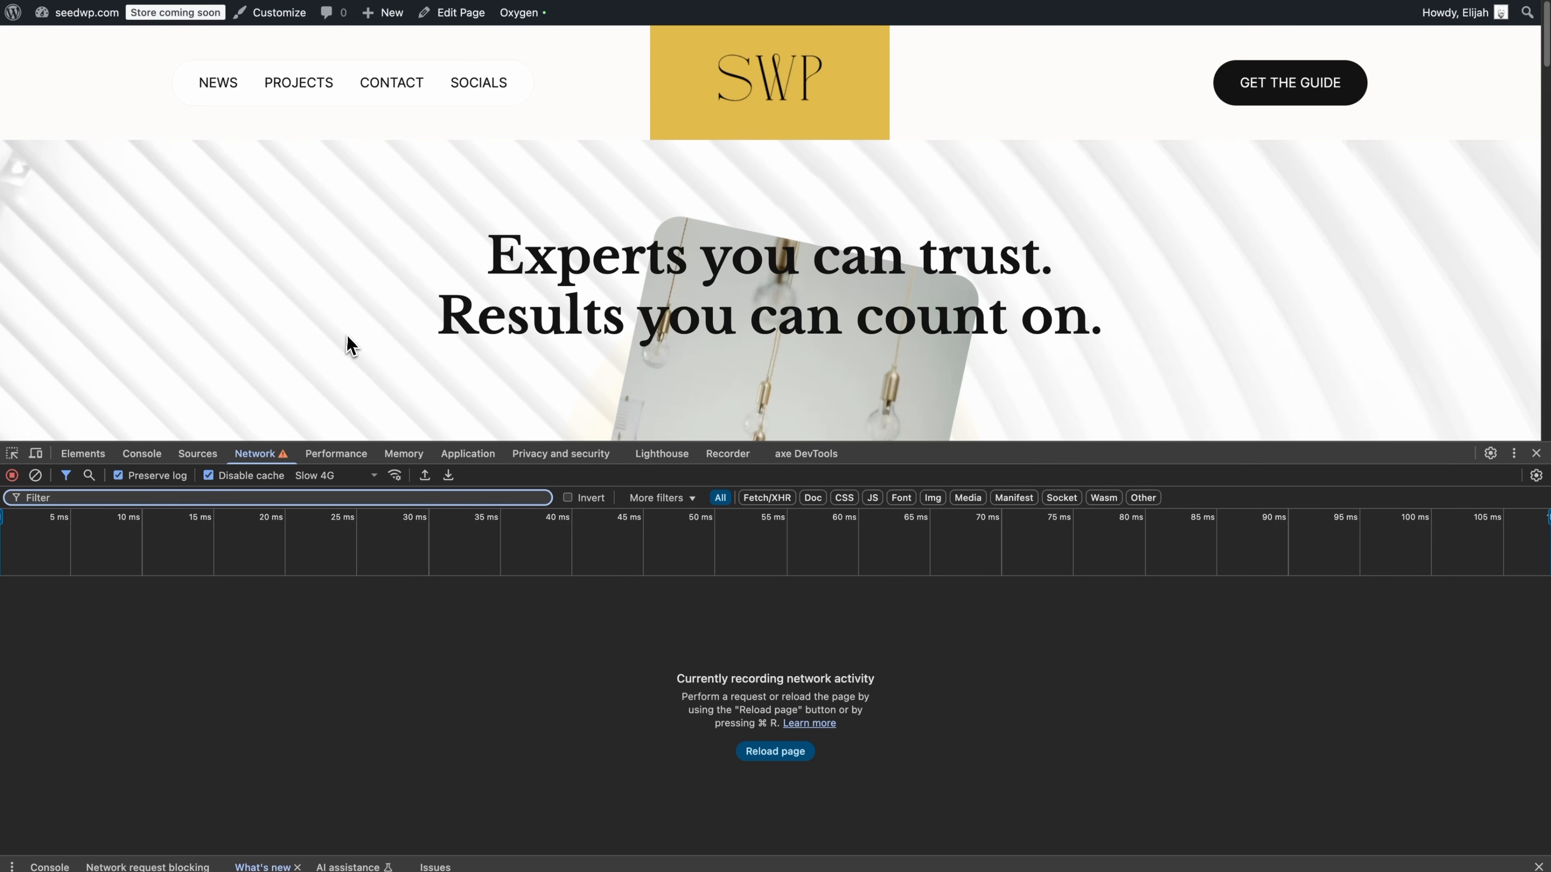
{"action": "left_click", "coordinate": [341, 476]}
{"action": "left_click", "coordinate": [346, 426]}
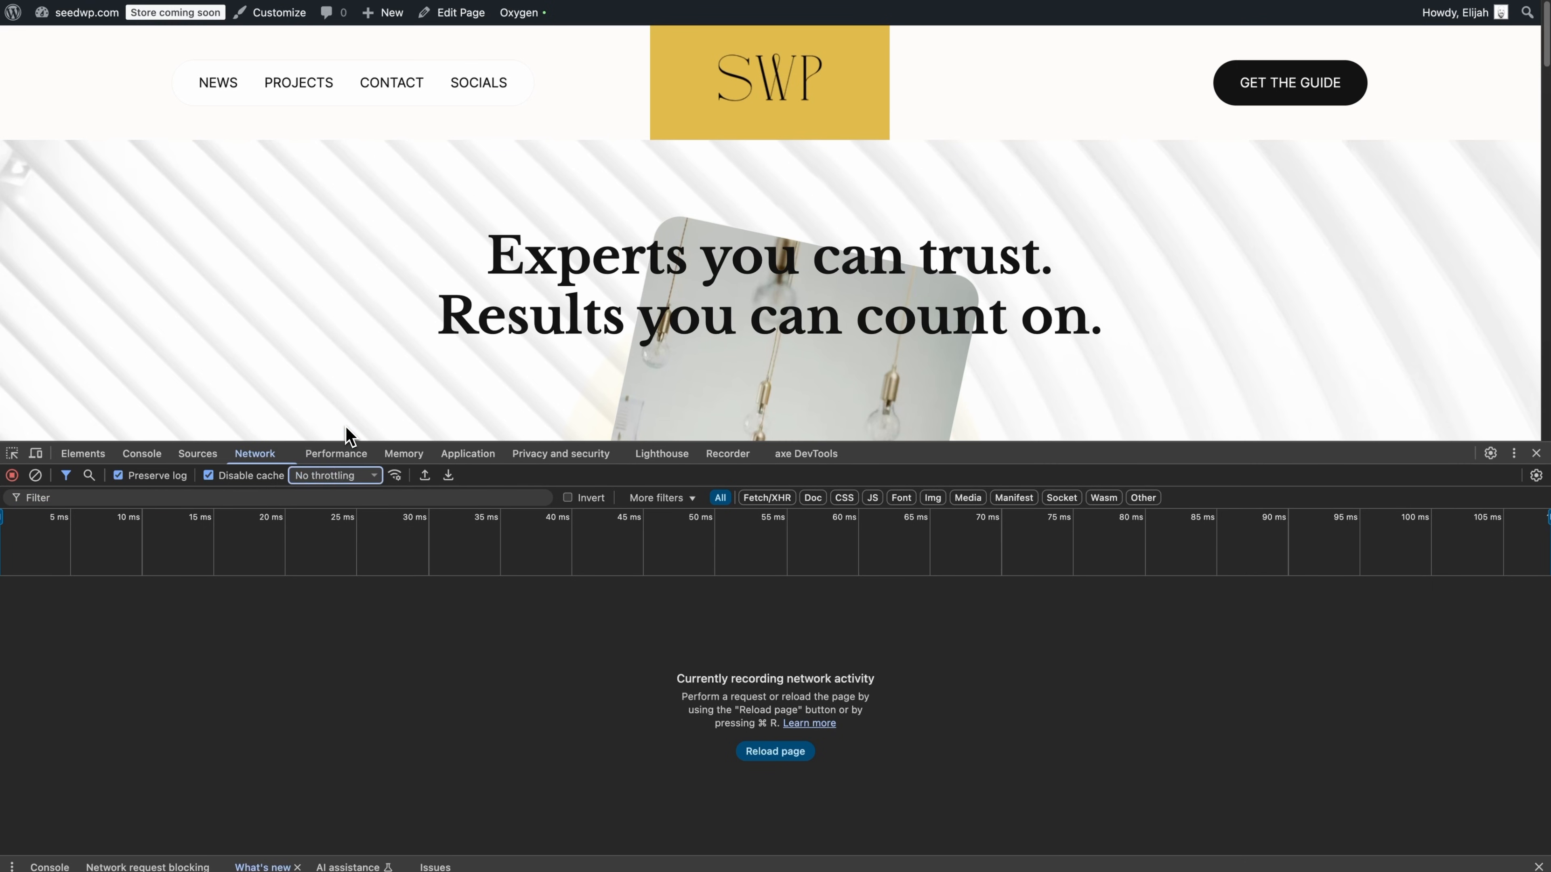
{"action": "key", "text": "super+r"}
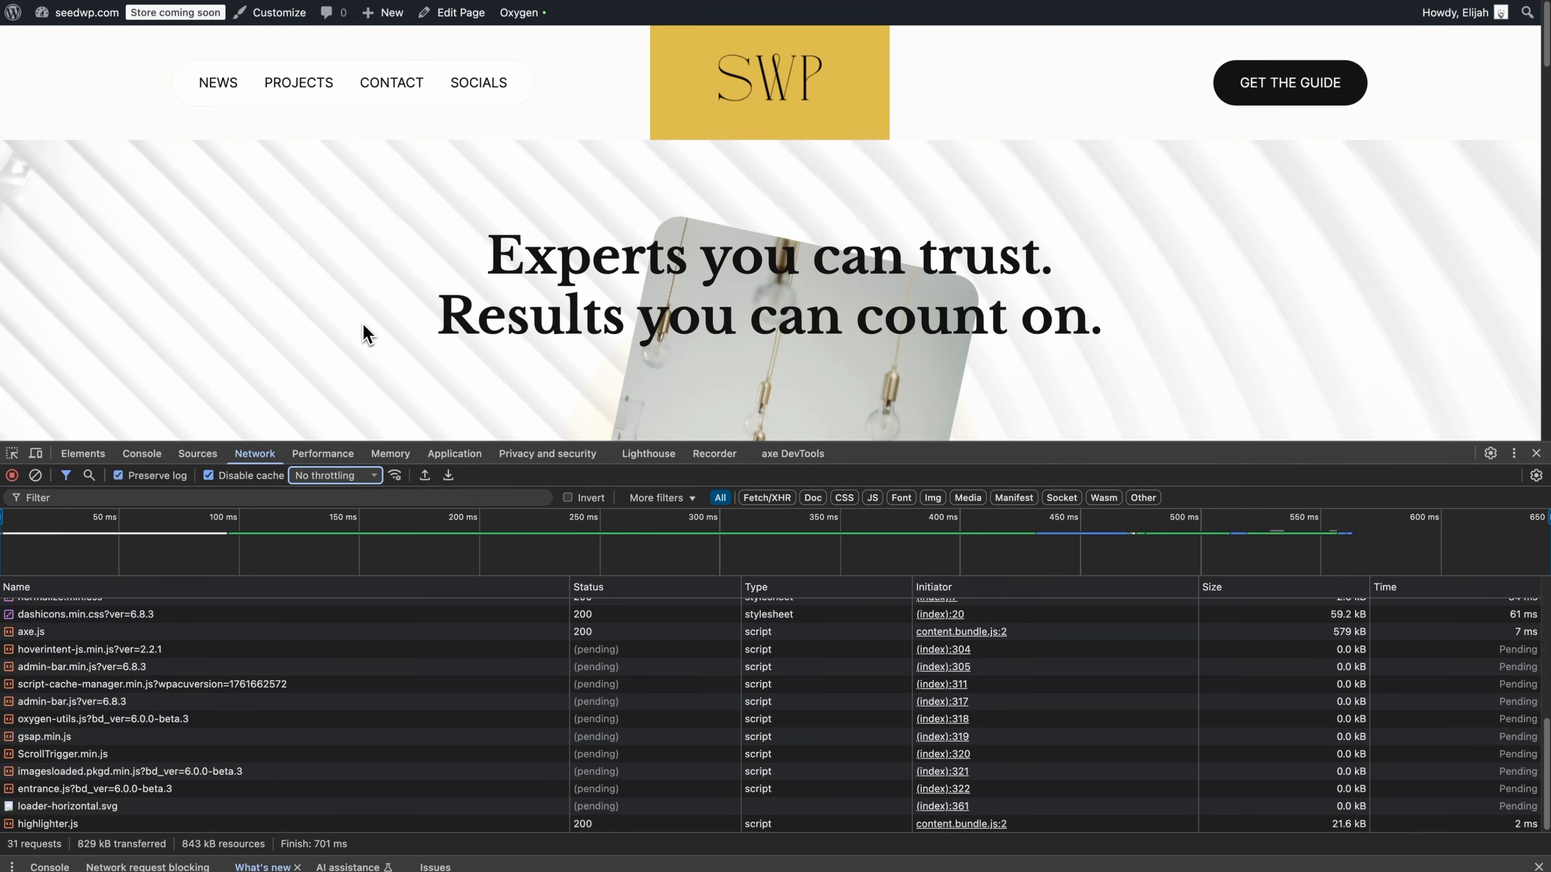
Step: Examine the response headers of the seedwp.com document request while logged in
{"action": "scroll", "coordinate": [101, 684], "scroll_direction": "up", "scroll_amount": 5}
{"action": "left_click", "coordinate": [36, 608]}
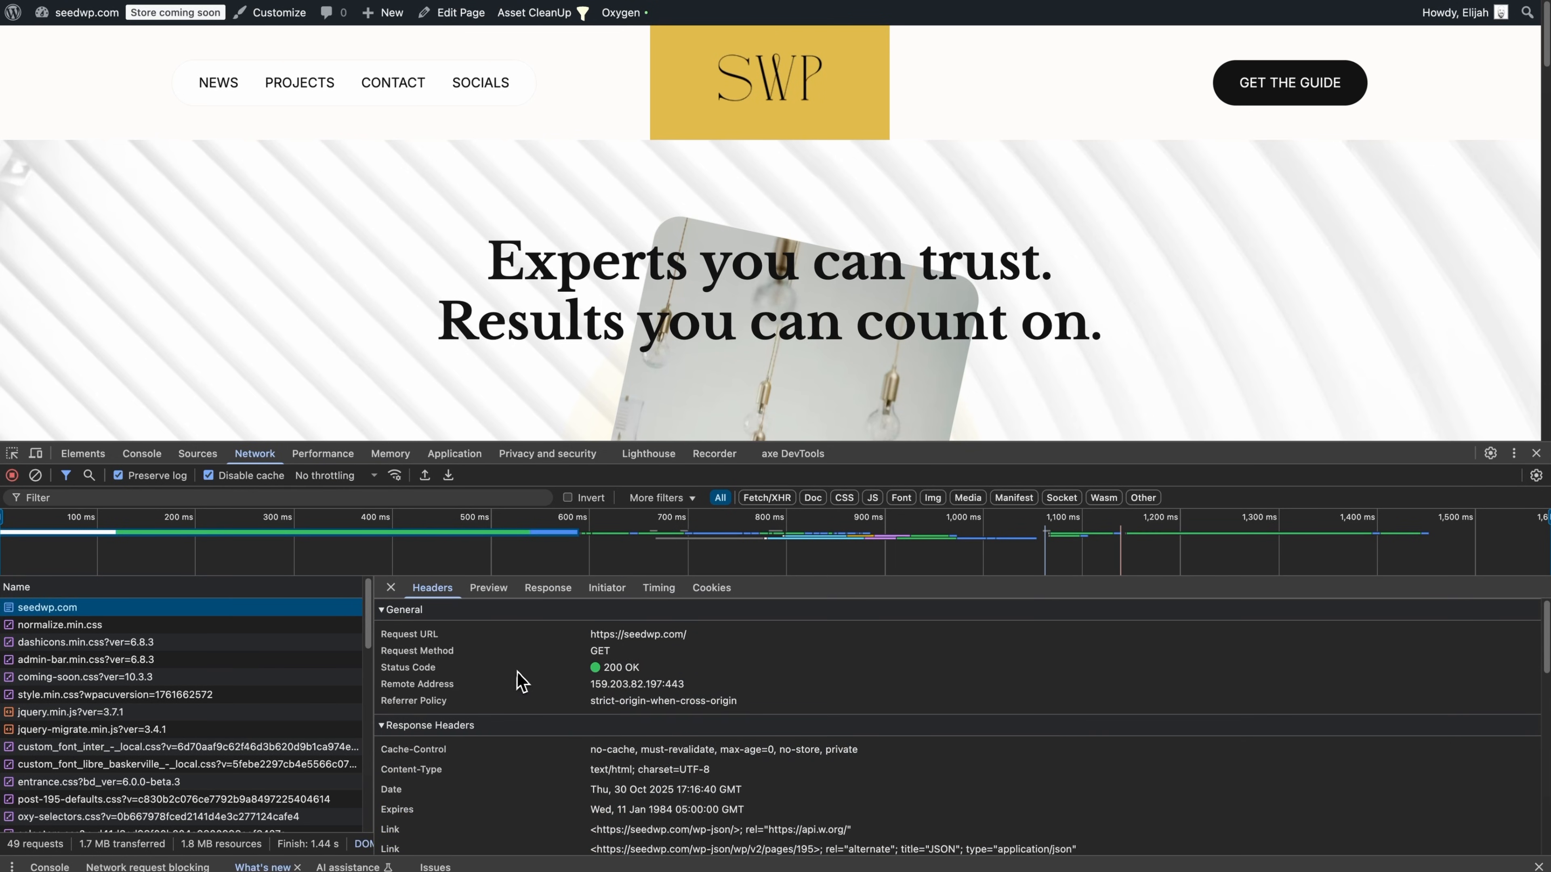
{"action": "scroll", "coordinate": [524, 682], "scroll_direction": "down", "scroll_amount": 2}
{"action": "scroll", "coordinate": [523, 681], "scroll_direction": "down", "scroll_amount": 3}
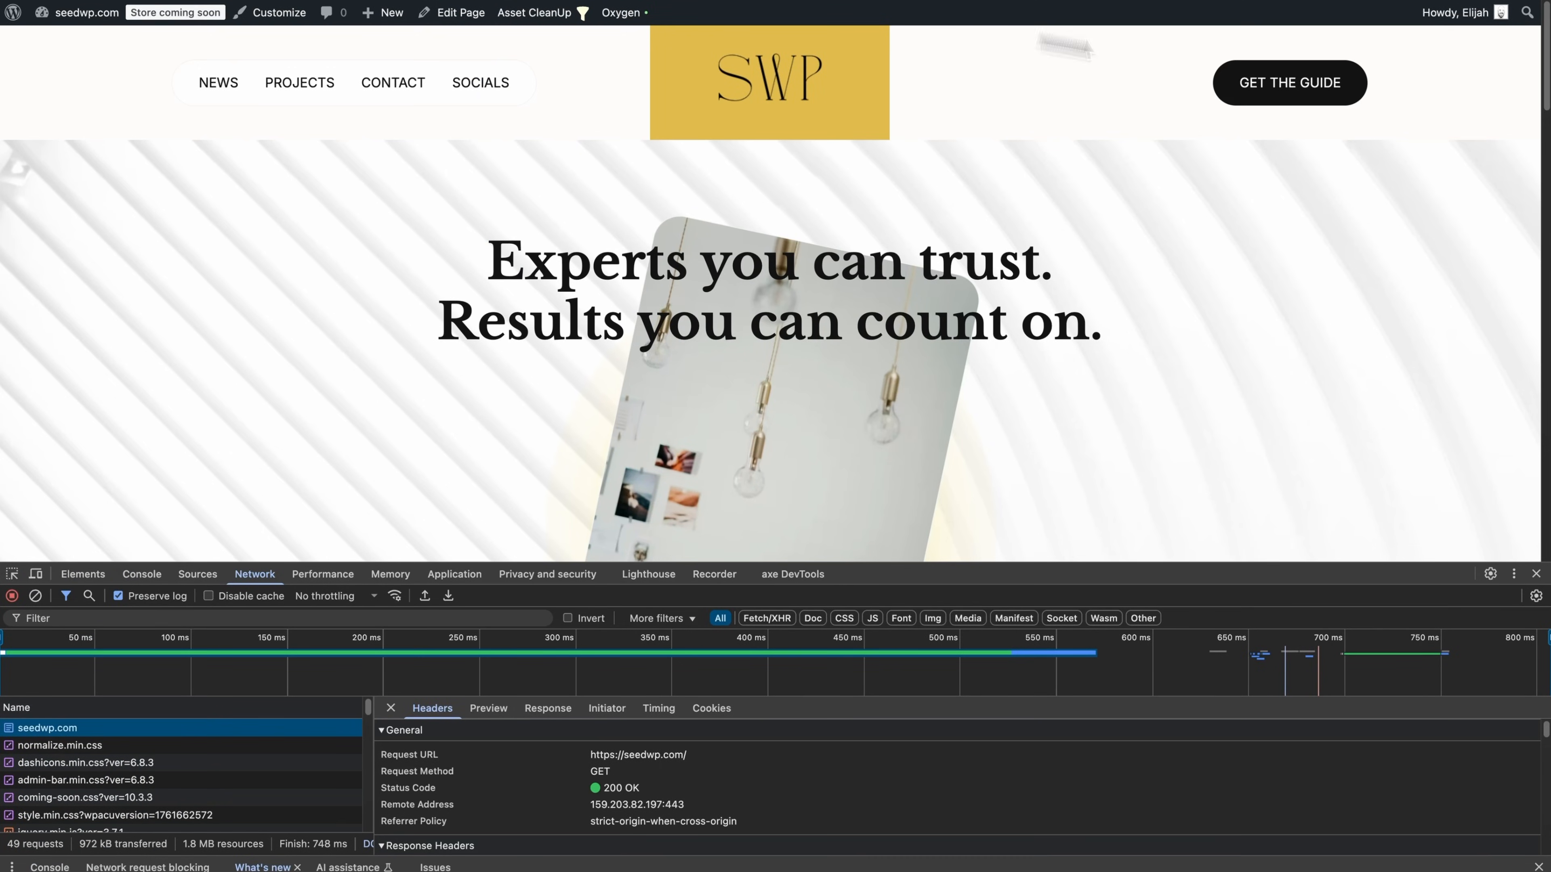
Step: Open the home page in an incognito window and record its network activity in enlarged developer tools with a reload
{"action": "left_click", "coordinate": [1536, 1]}
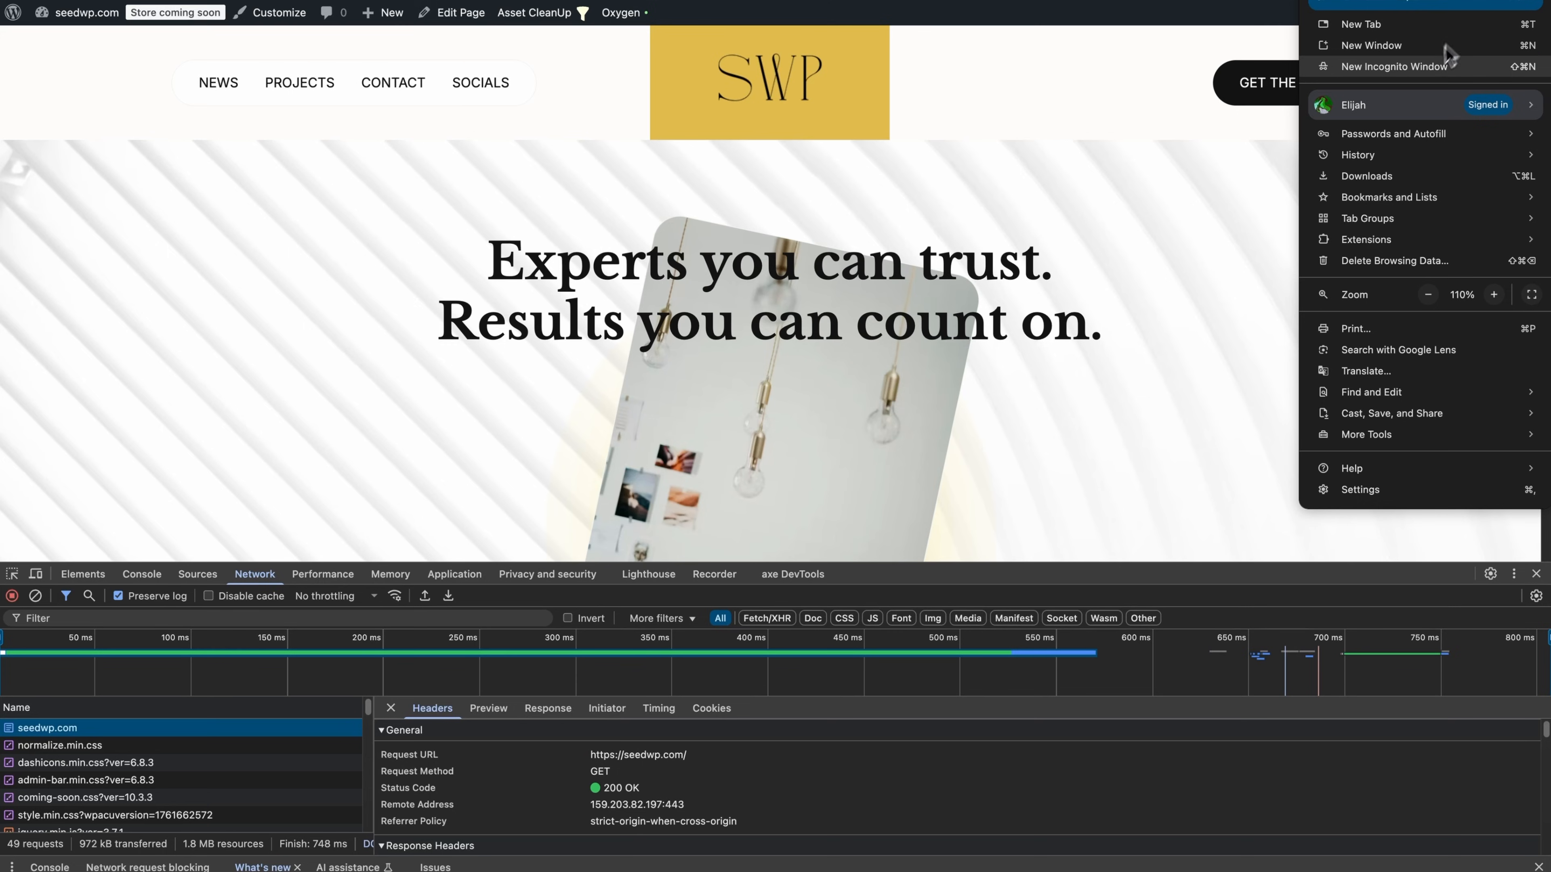
{"action": "left_click", "coordinate": [1394, 66]}
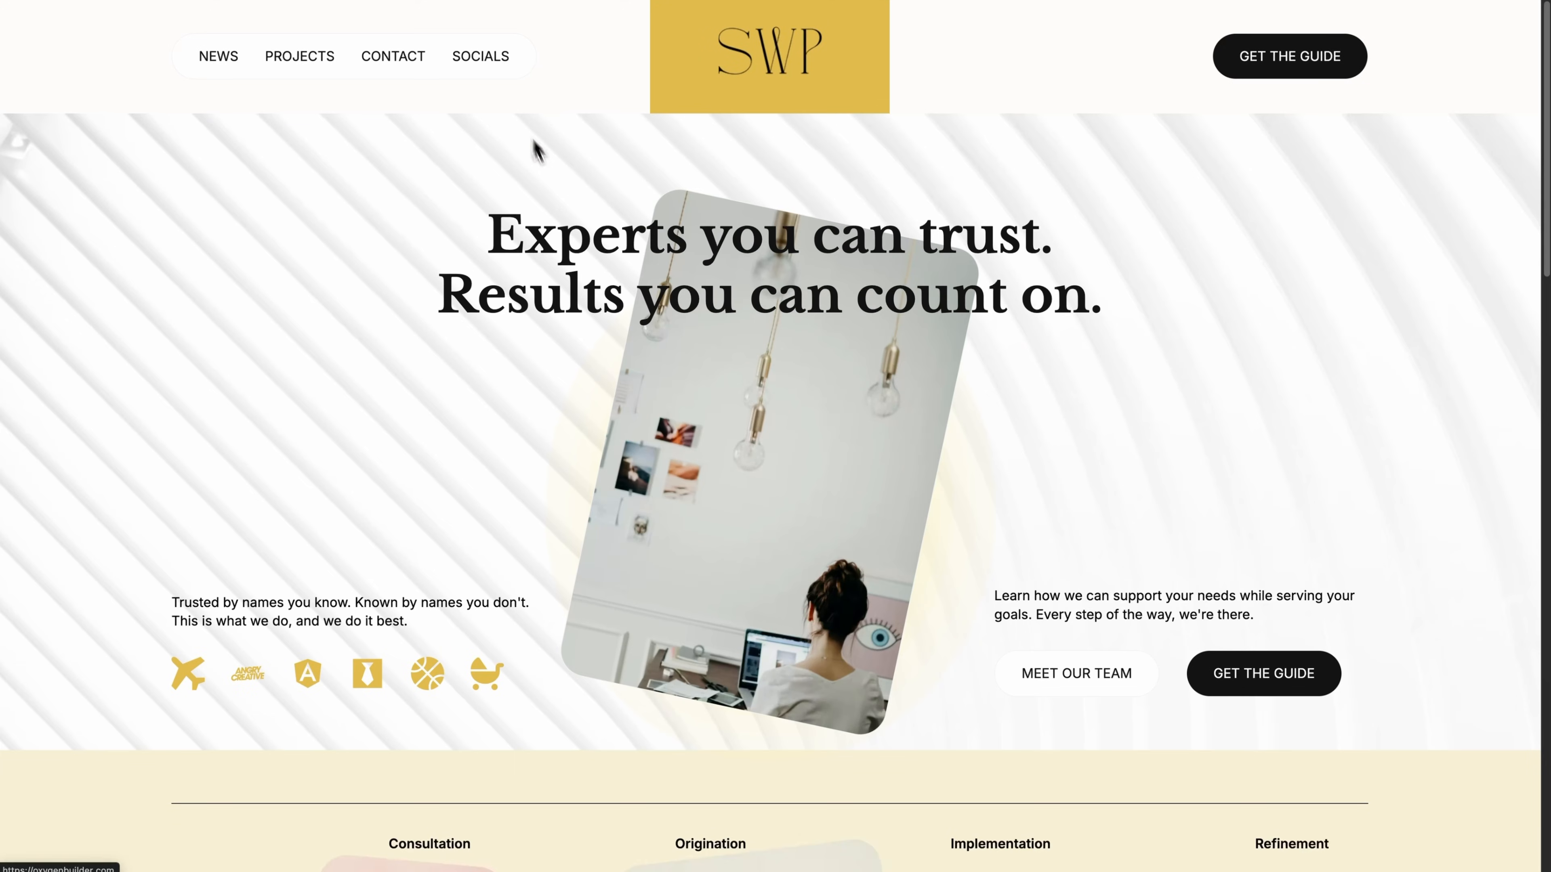
{"action": "right_click", "coordinate": [554, 180]}
{"action": "left_click", "coordinate": [598, 301]}
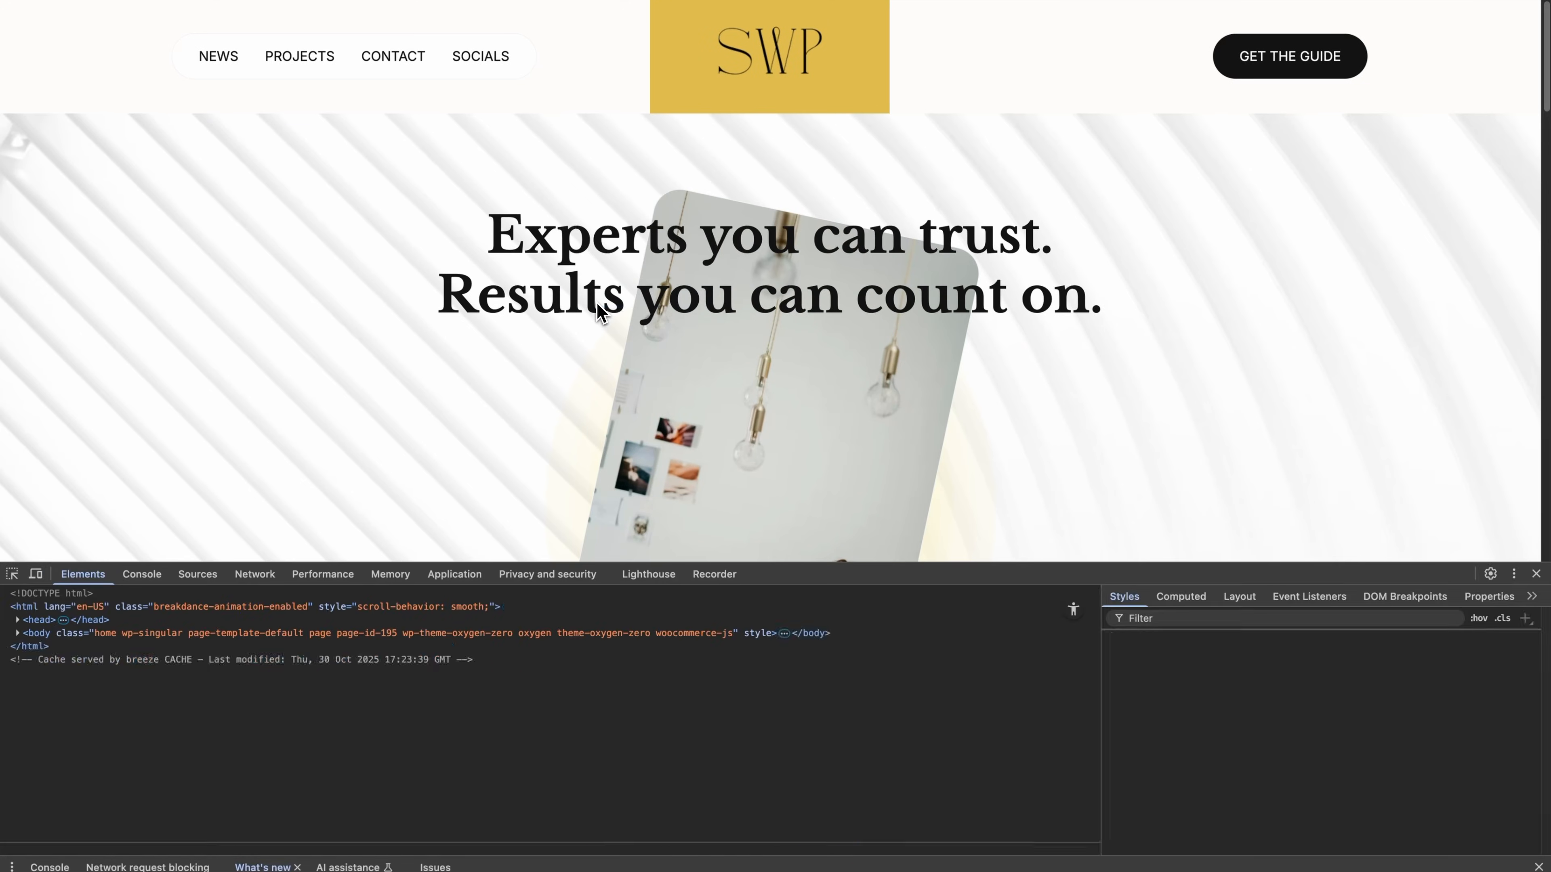
{"action": "left_click", "coordinate": [255, 574]}
{"action": "left_click_drag", "start_coordinate": [879, 563], "coordinate": [858, 422]}
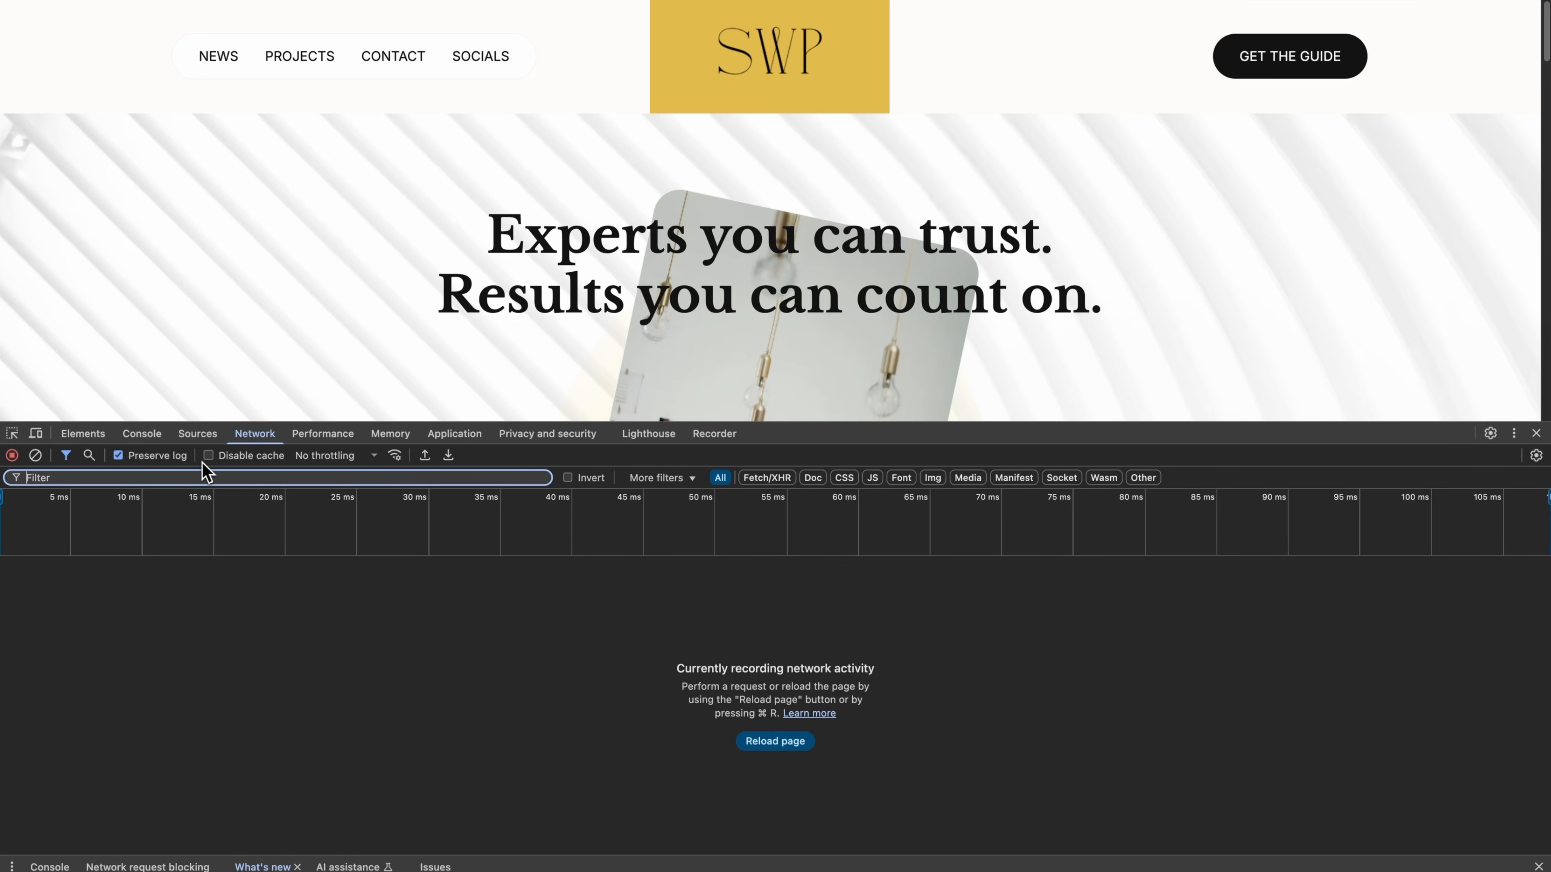
{"action": "left_click", "coordinate": [250, 195]}
{"action": "key", "text": "super+r"}
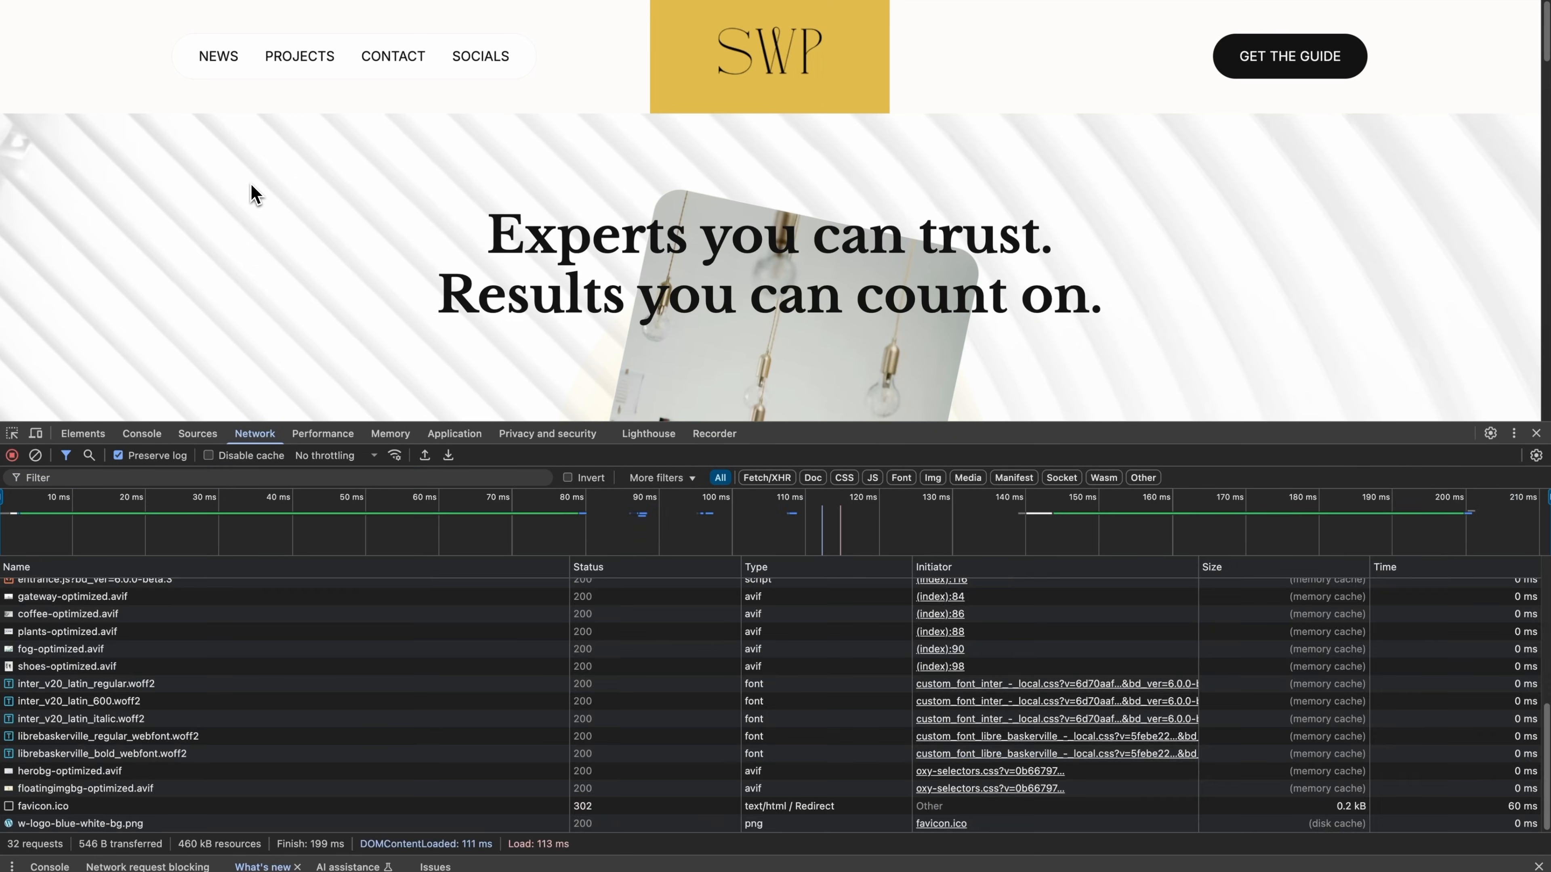
Step: Check the X-Cache and Cache-Provider response headers of the seedwp.com request in the incognito window
{"action": "left_click", "coordinate": [38, 589]}
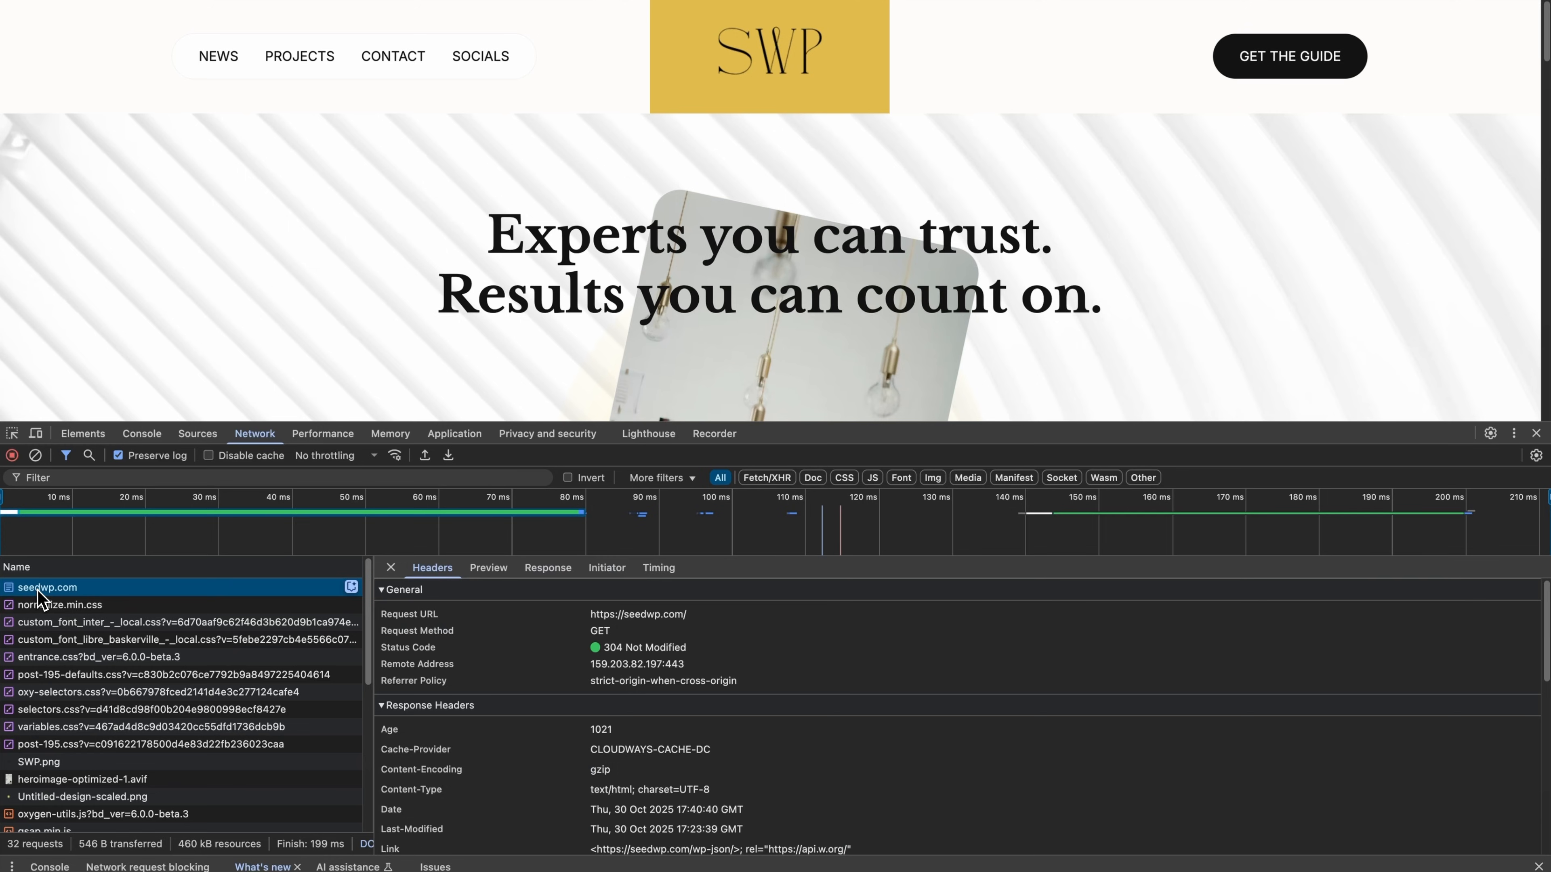
{"action": "scroll", "coordinate": [861, 664], "scroll_direction": "down", "scroll_amount": 5}
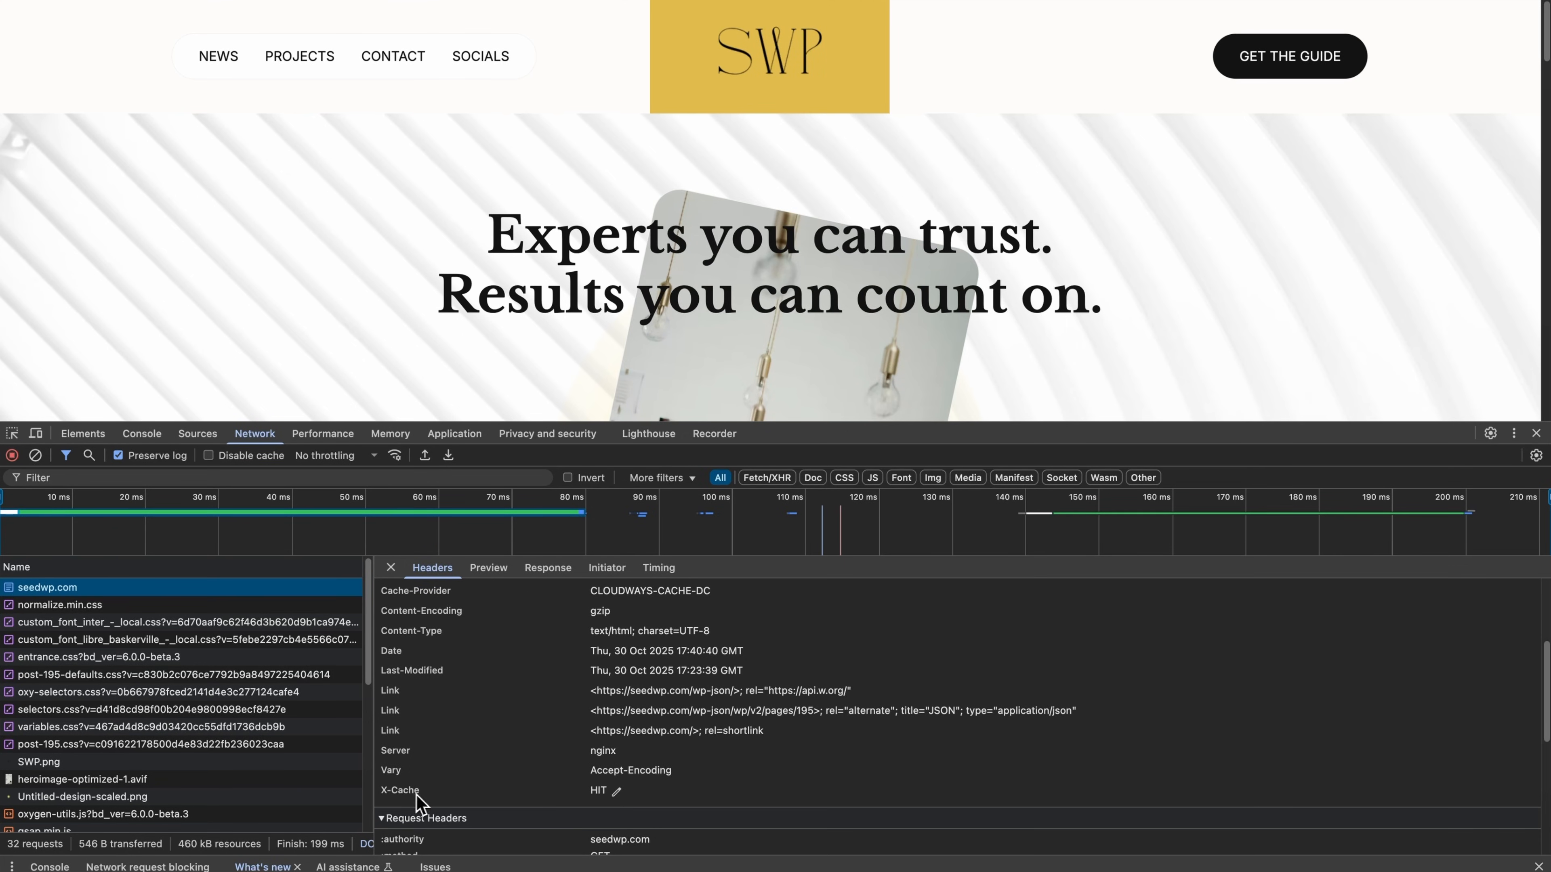
{"action": "scroll", "coordinate": [602, 802], "scroll_direction": "up", "scroll_amount": 1}
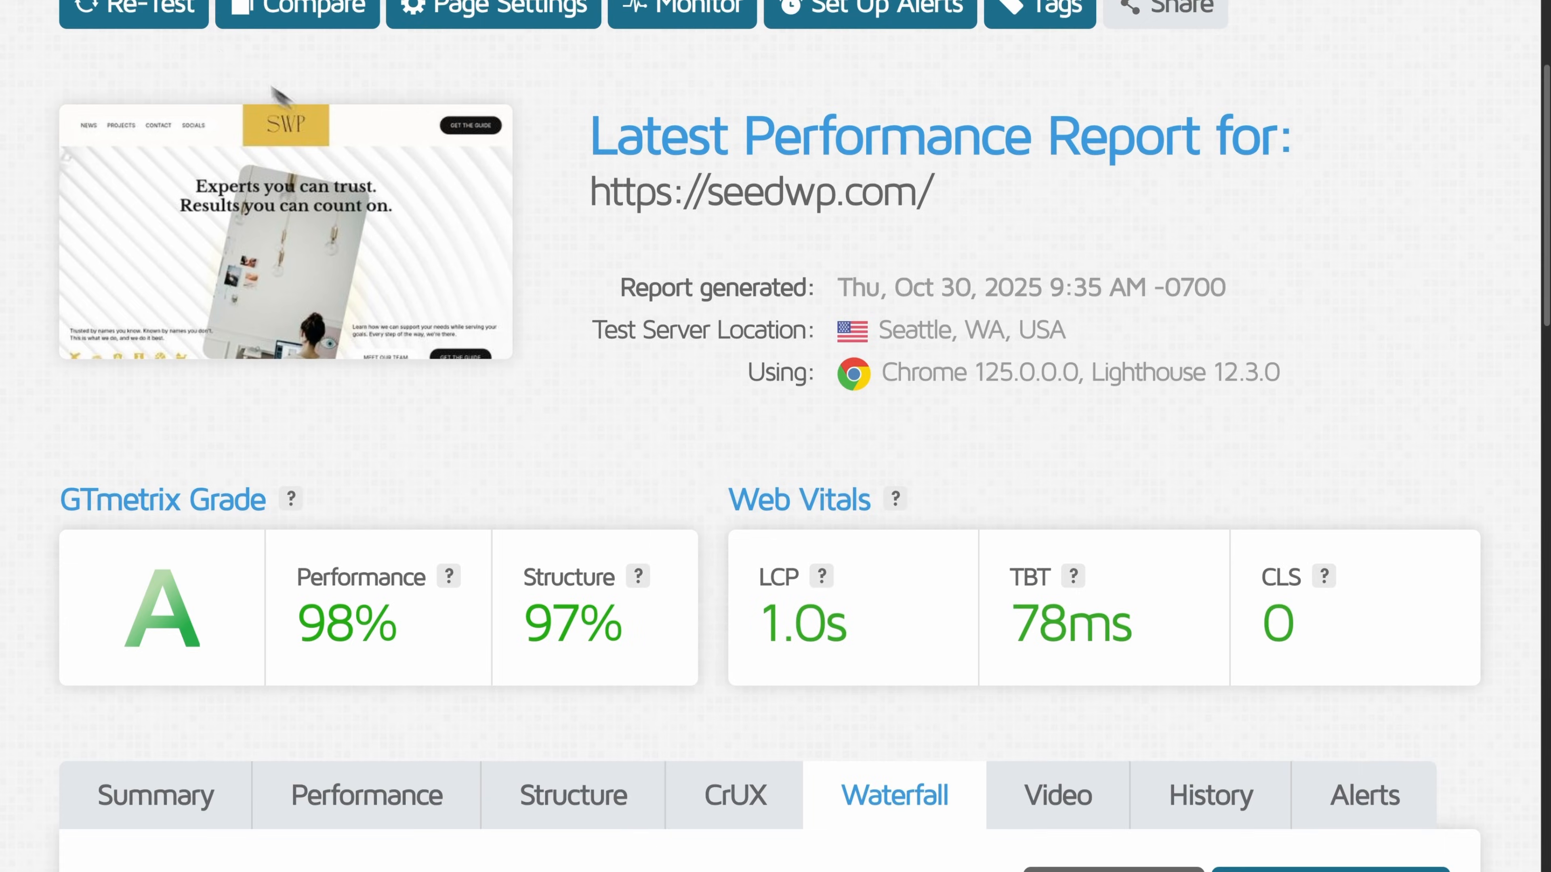
{"action": "scroll", "coordinate": [173, 65], "scroll_direction": "up", "scroll_amount": 1}
{"action": "left_click", "coordinate": [173, 64]}
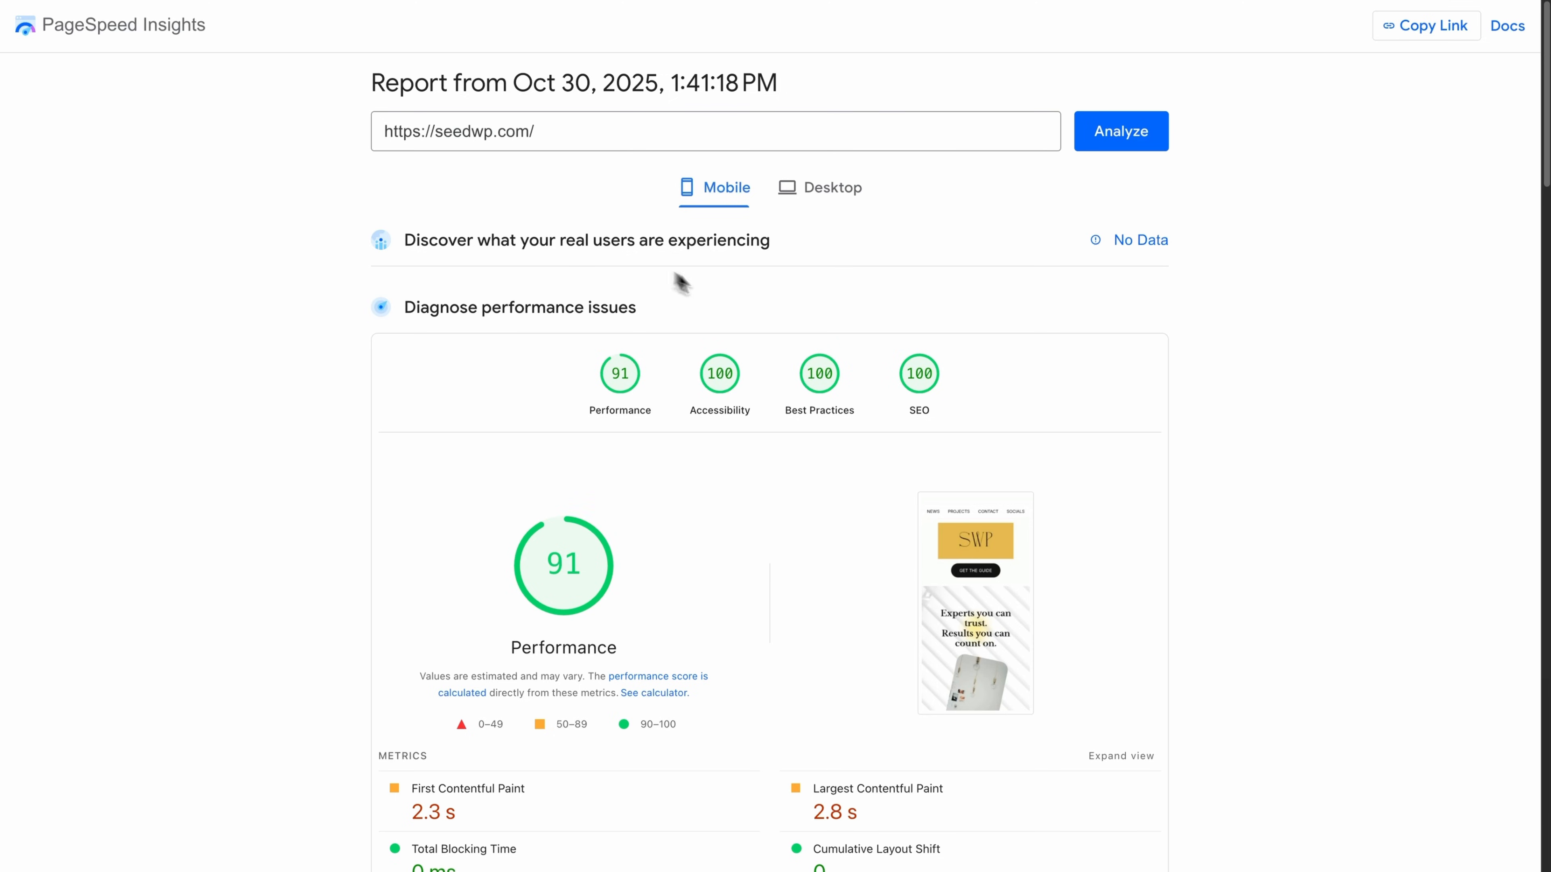
{"action": "triple_click", "coordinate": [651, 309]}
{"action": "left_click", "coordinate": [718, 333]}
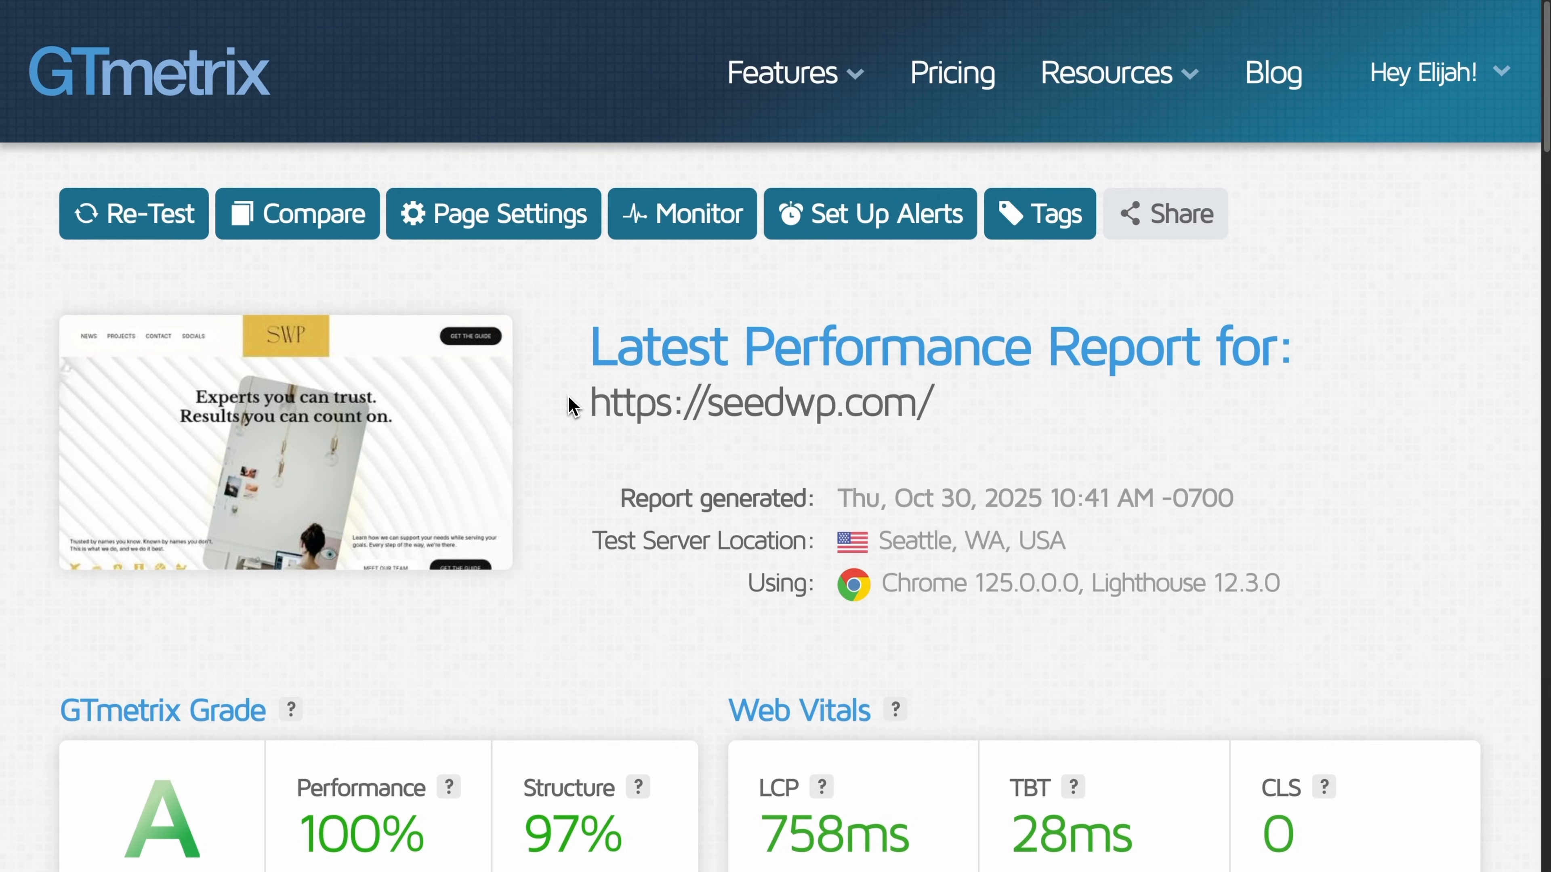
Step: Review the grades and the performance score breakdown in the new GTmetrix report
{"action": "scroll", "coordinate": [571, 405], "scroll_direction": "down", "scroll_amount": 2}
{"action": "mouse_move", "coordinate": [284, 758]}
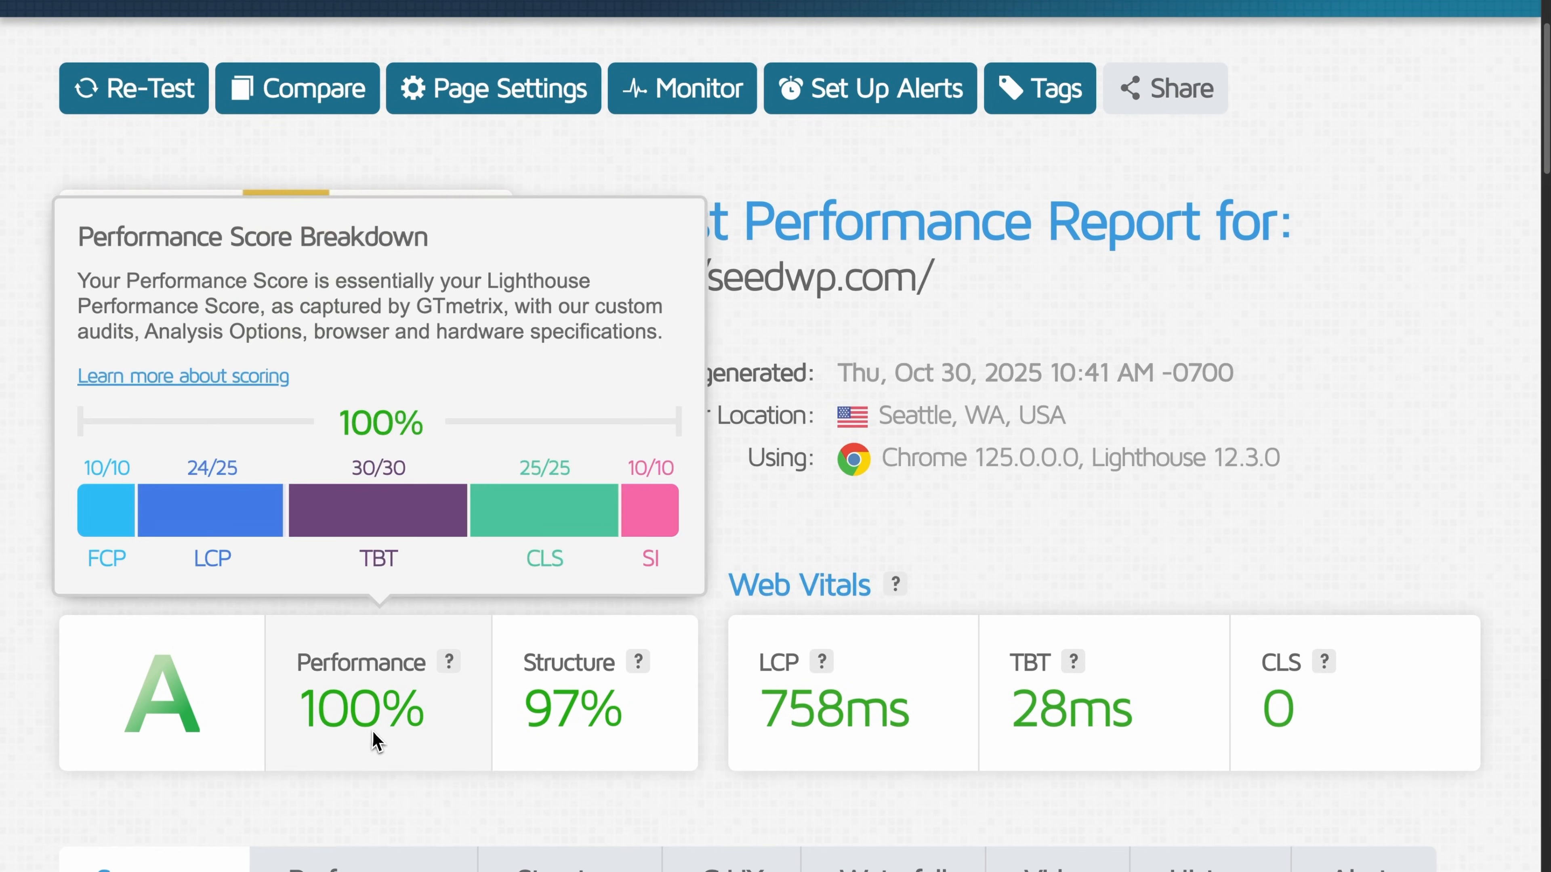